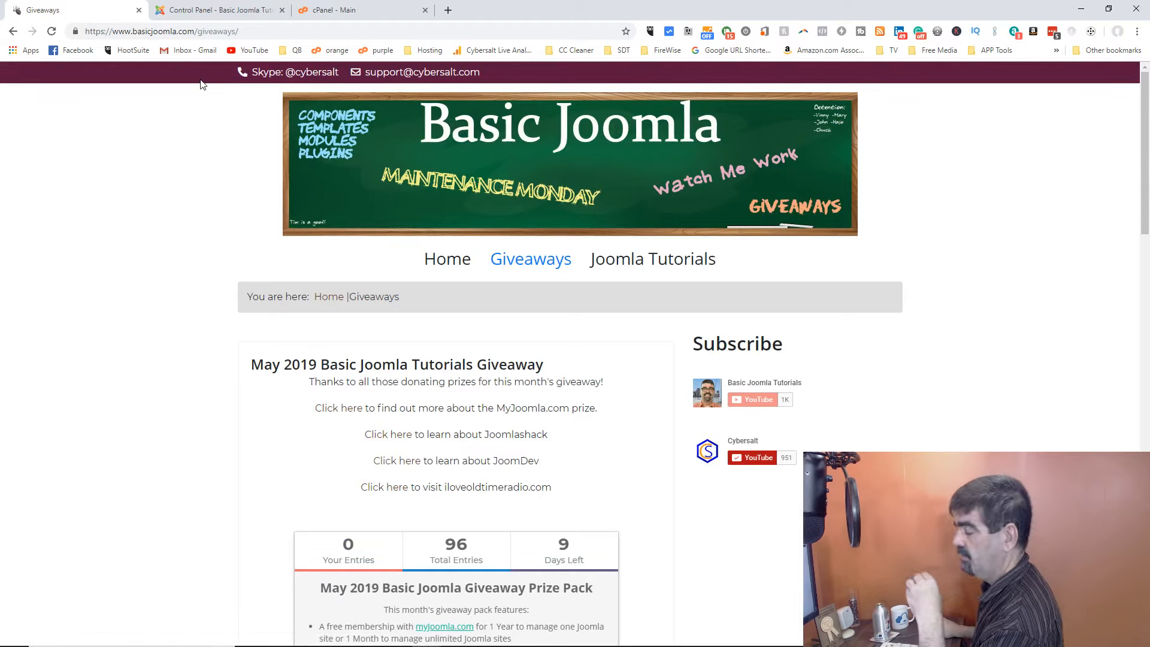
# Switch to the Joomla administrator control panel and open the page for installing extensions
pyautogui.click(202, 8)
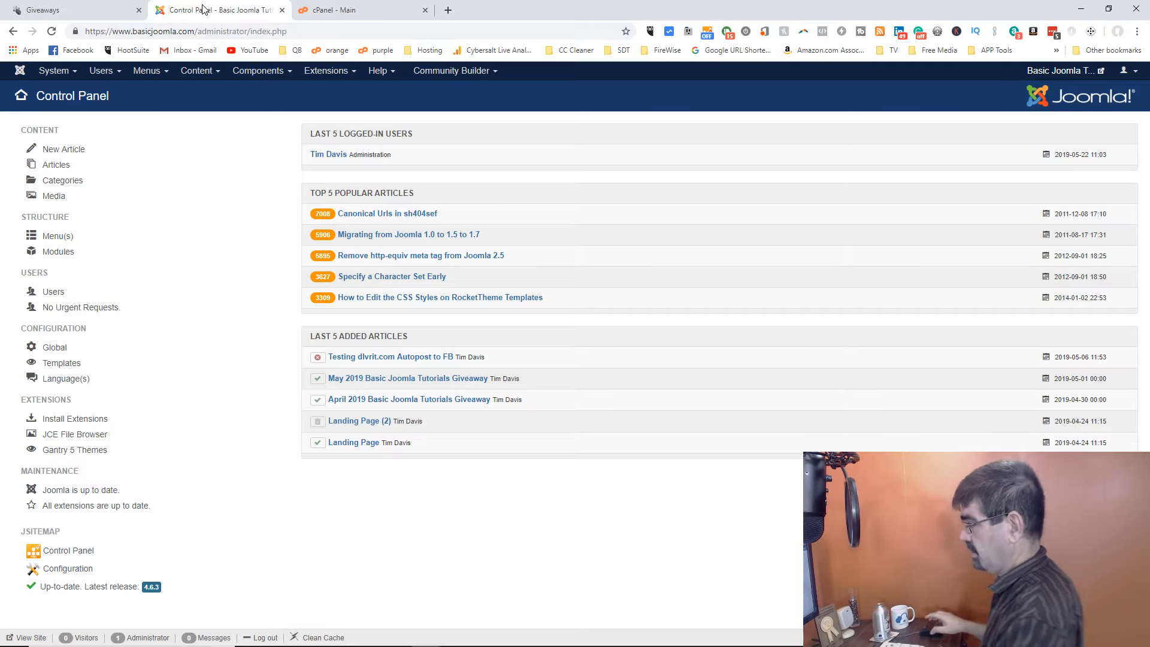
pyautogui.click(326, 70)
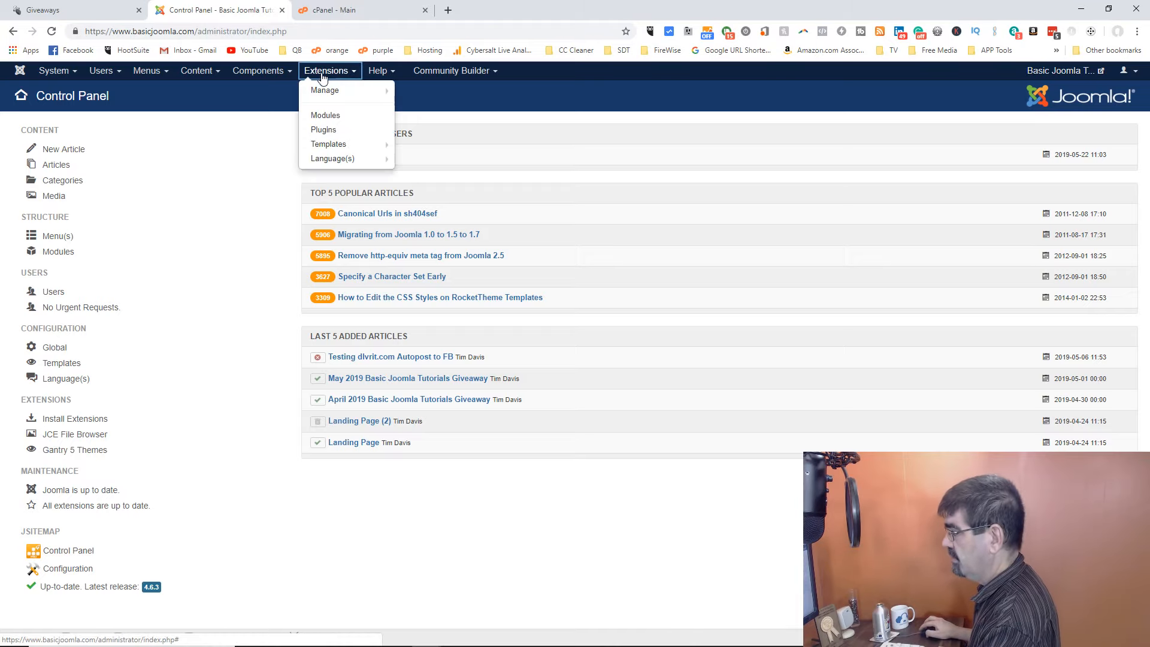
pyautogui.moveTo(333, 92)
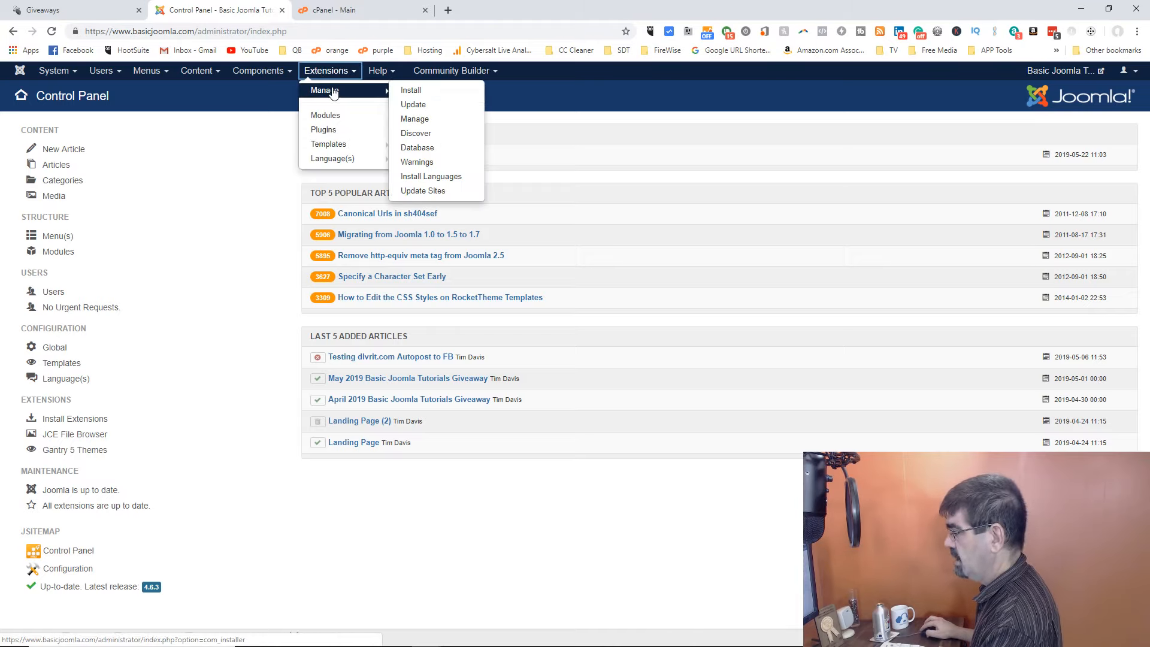
pyautogui.click(409, 91)
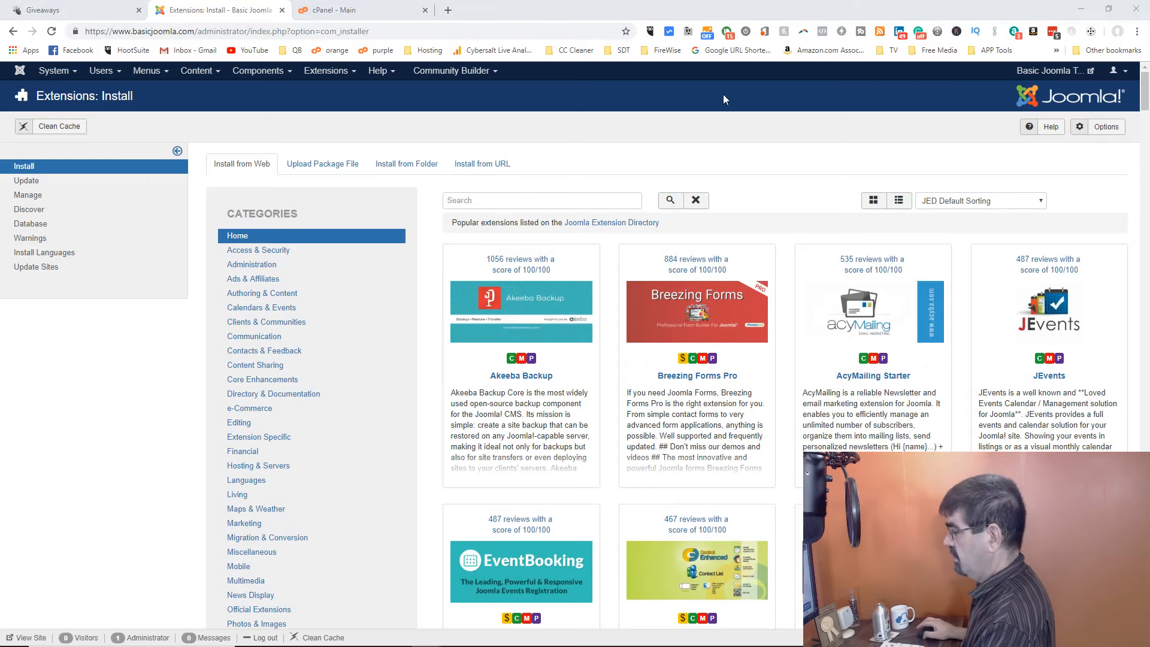
# Search the extension catalogue for "acymailing" and open the AcyMailing Starter listing
pyautogui.click(578, 202)
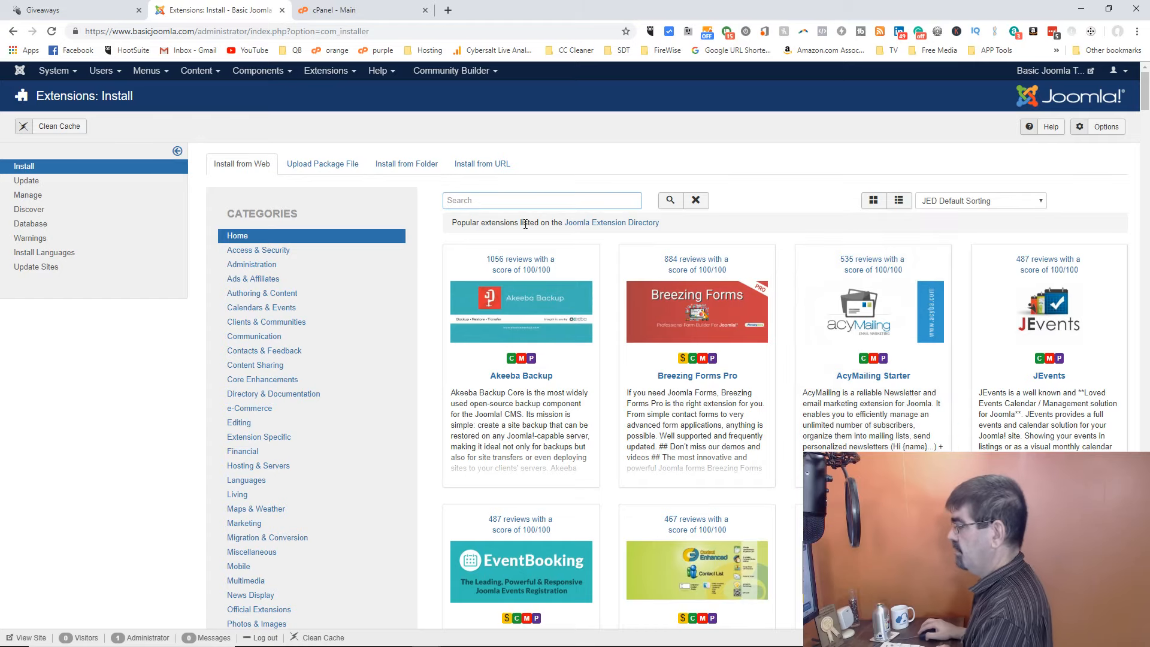
pyautogui.write('a')
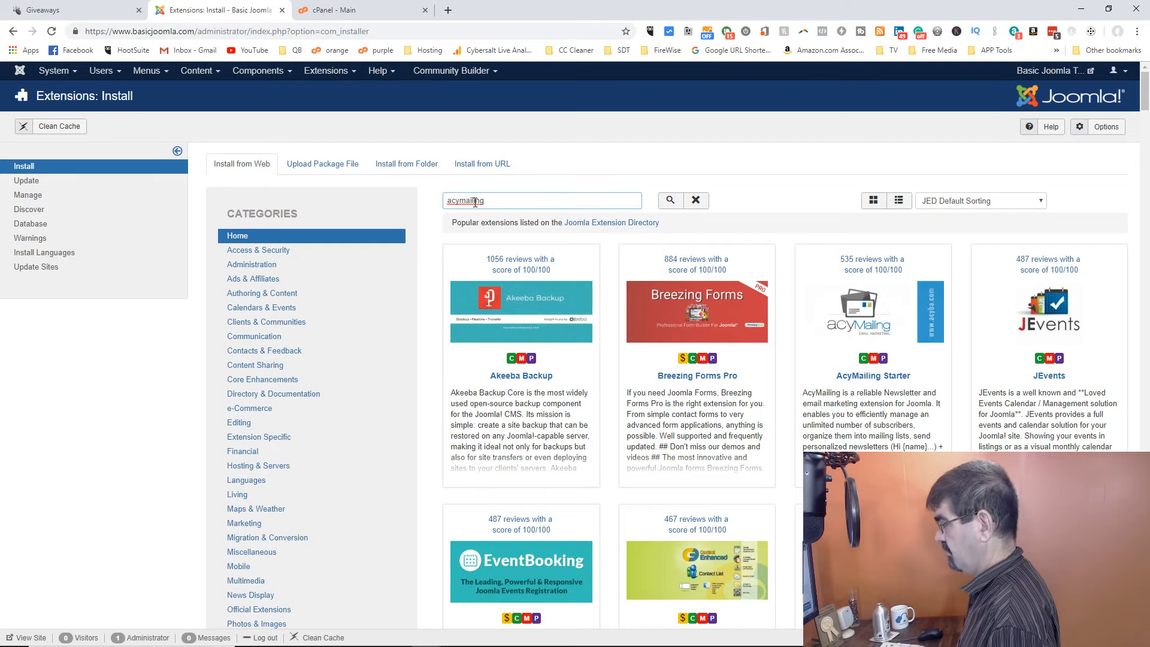
pyautogui.write('cymailing')
pyautogui.press('Return')
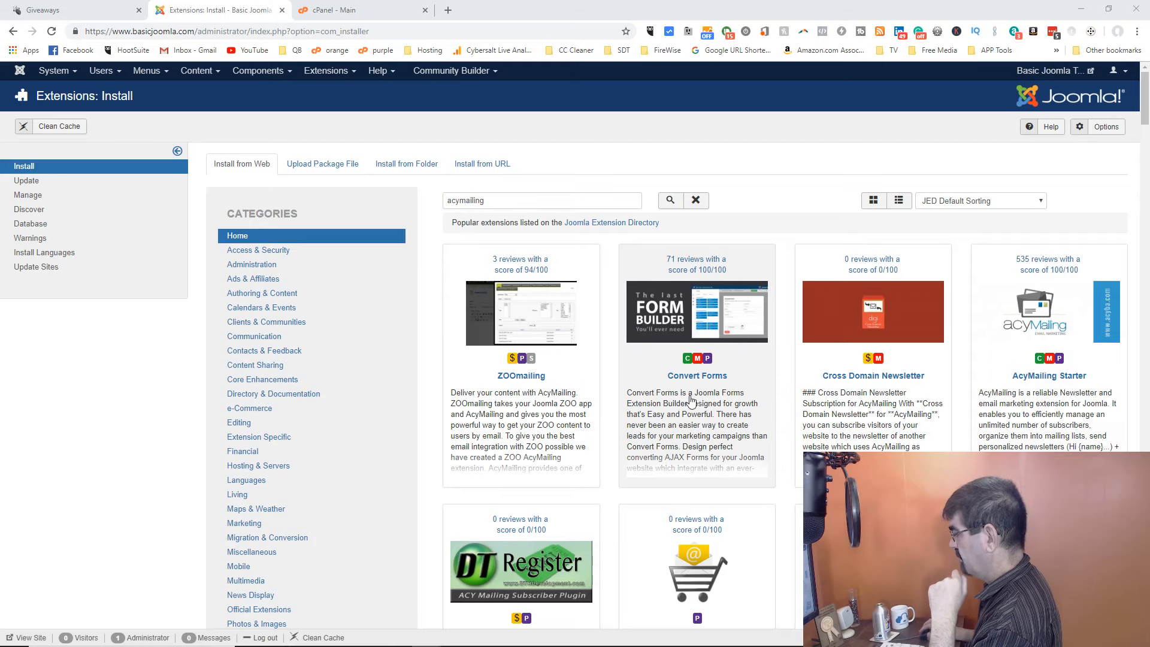
pyautogui.click(1036, 325)
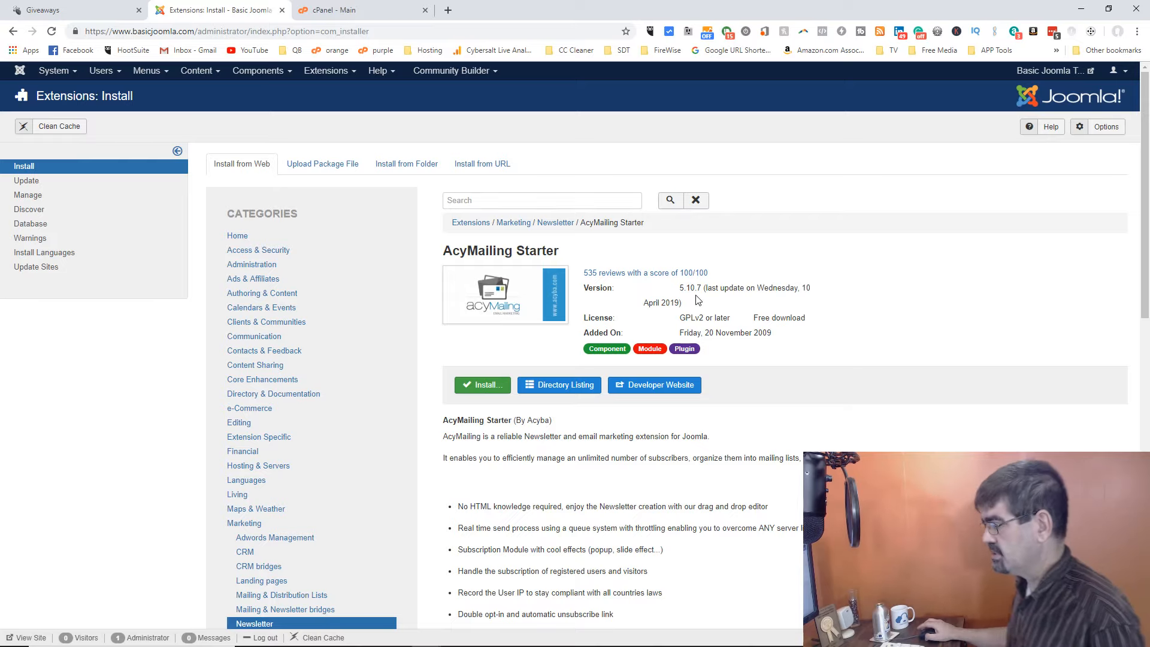
# Search Google for "acymailing version 6" in a new browser tab
pyautogui.click(448, 10)
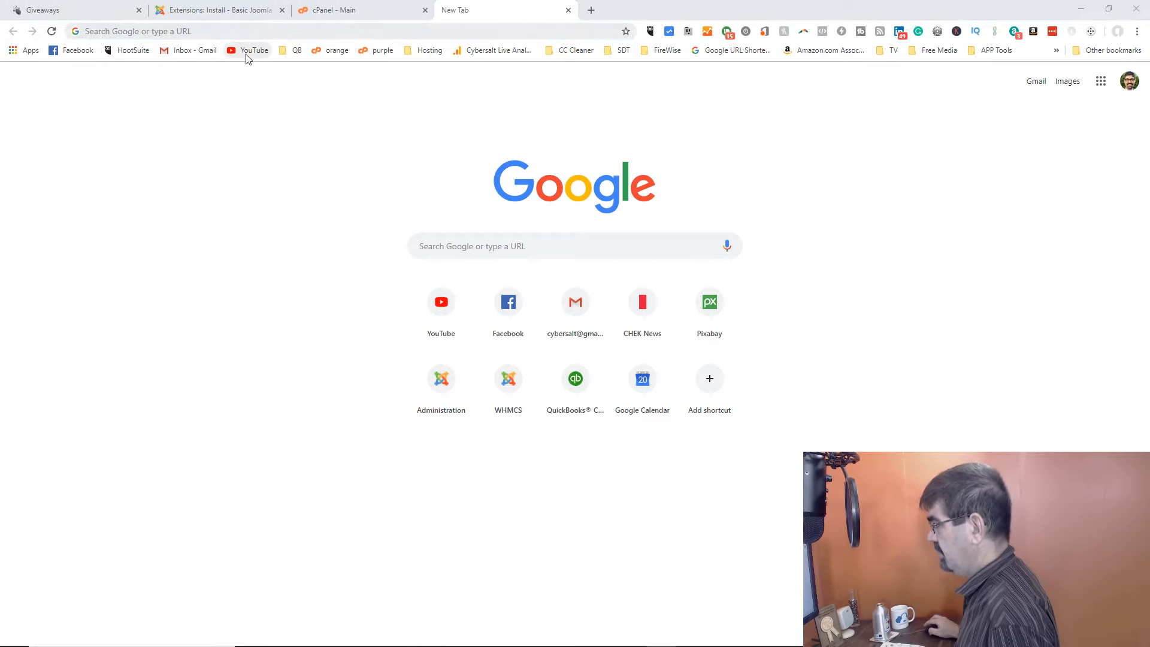
pyautogui.click(467, 242)
pyautogui.write('acymilaing')
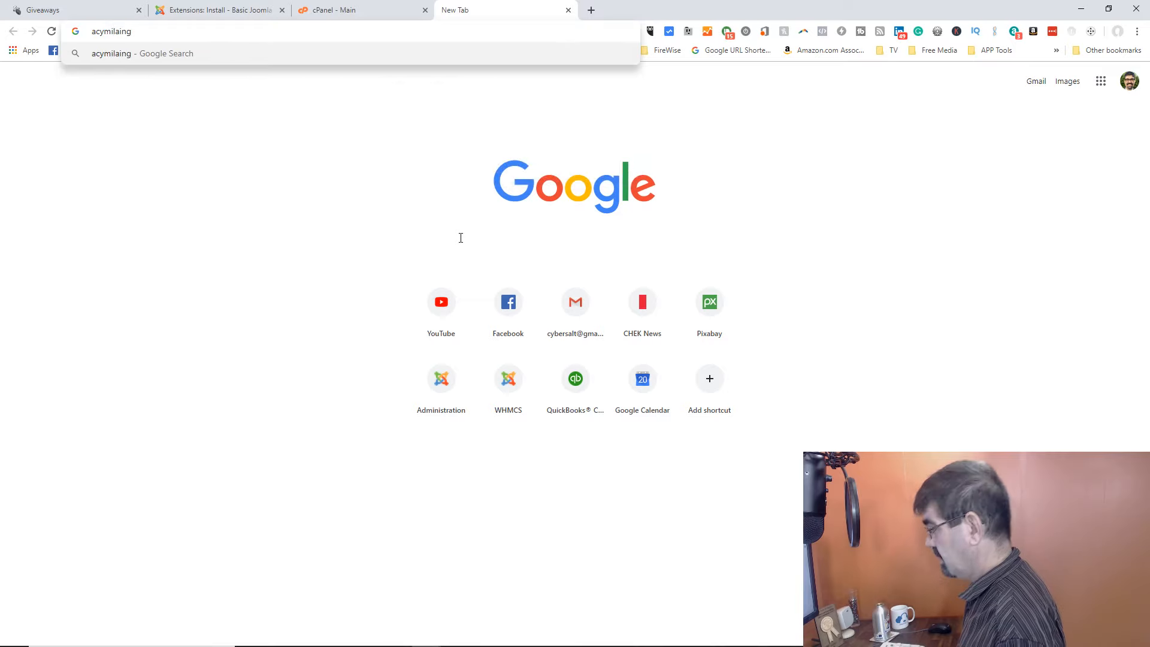
pyautogui.press('BackSpace')
pyautogui.press('BackSpace')
pyautogui.press('BackSpace')
pyautogui.press('BackSpace')
pyautogui.press('BackSpace')
pyautogui.press('BackSpace')
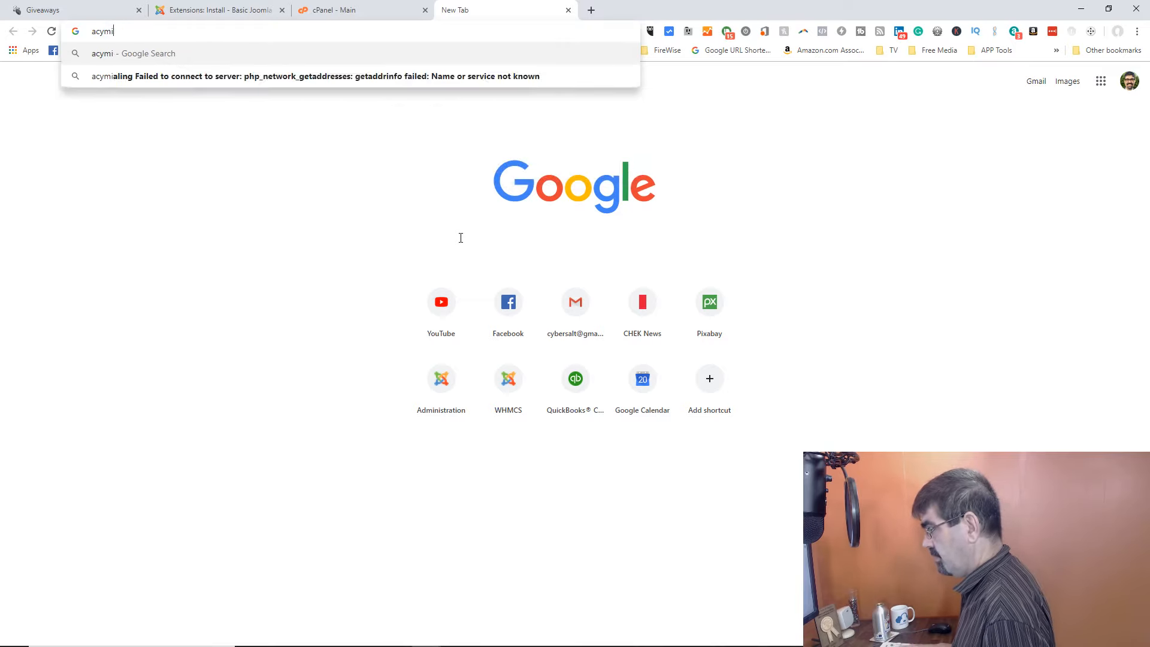
pyautogui.write('ailing version 6')
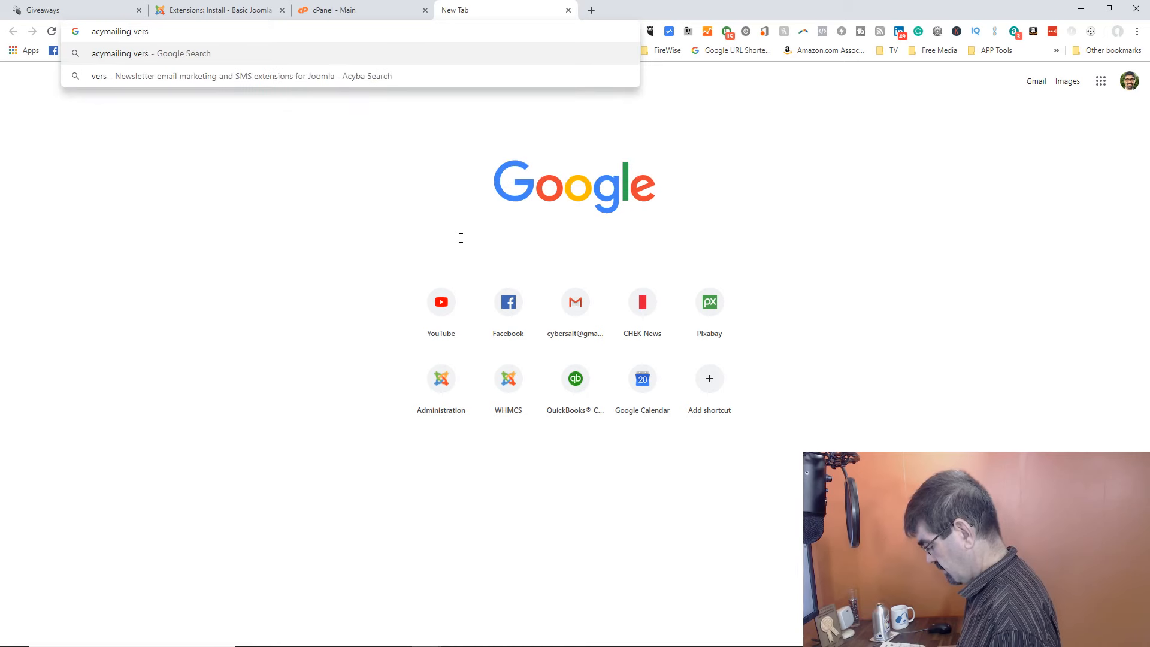
pyautogui.press('Return')
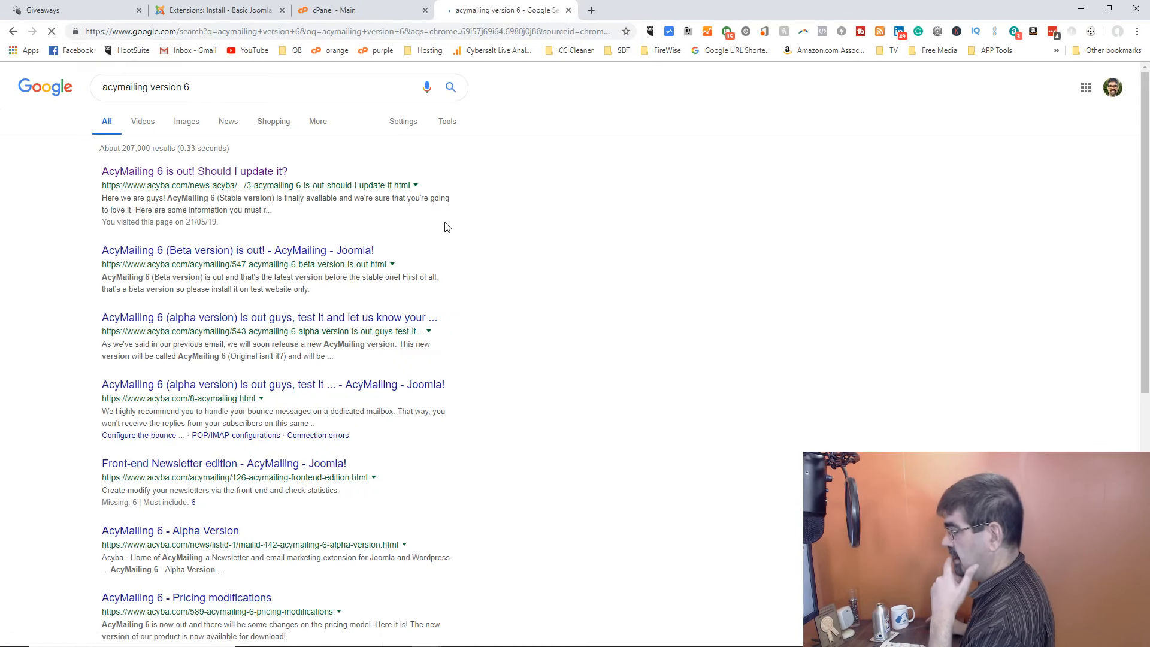
# Try to open the search result "AcyMailing 6 is out! Should I update it?", reopening it from the results page
pyautogui.click(186, 176)
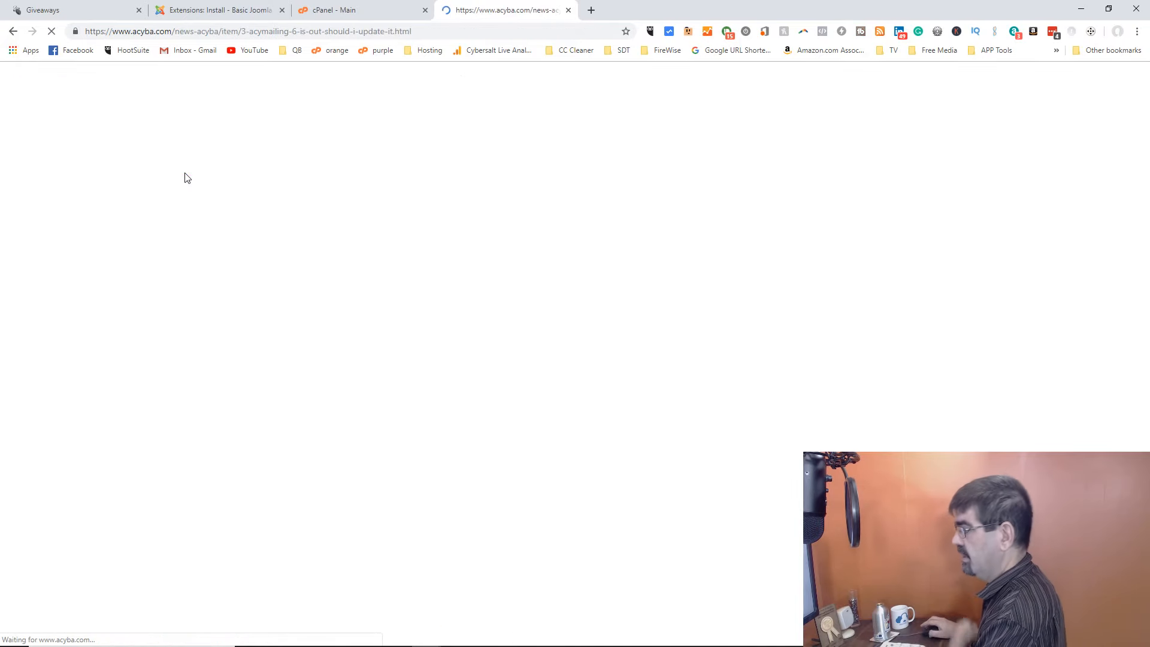
pyautogui.click(13, 31)
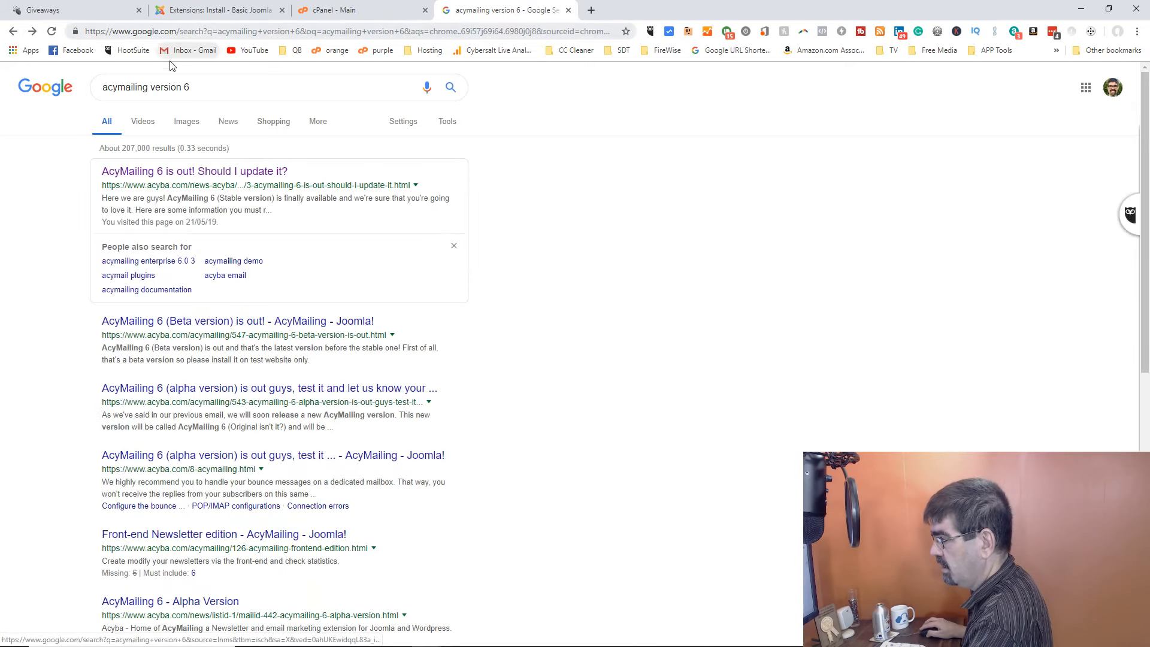
pyautogui.click(154, 178)
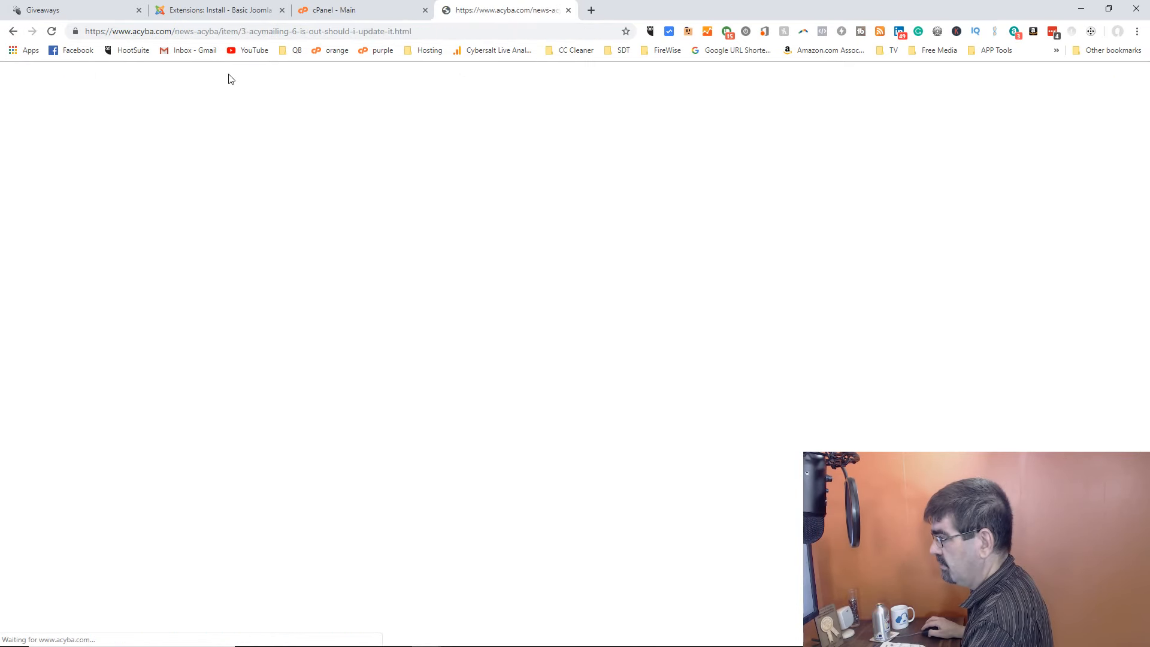
# Trim the article path from the address and load the acyba.com home page
pyautogui.moveTo(173, 33); pyautogui.dragTo(531, 35)
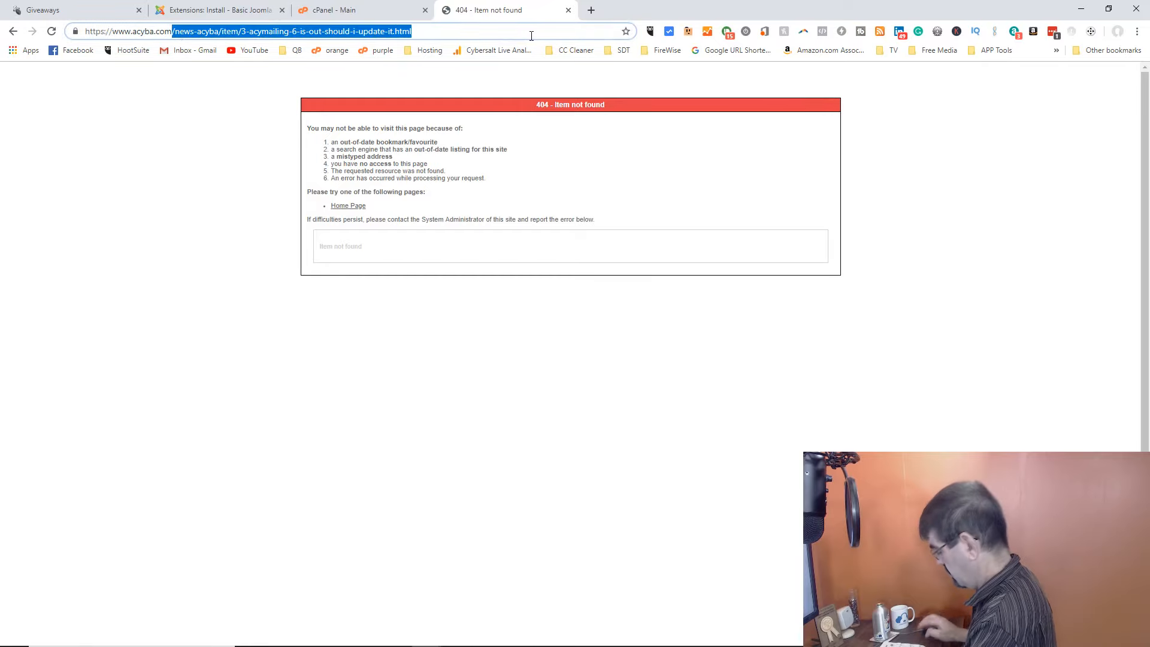
pyautogui.press('BackSpace')
pyautogui.press('Return')
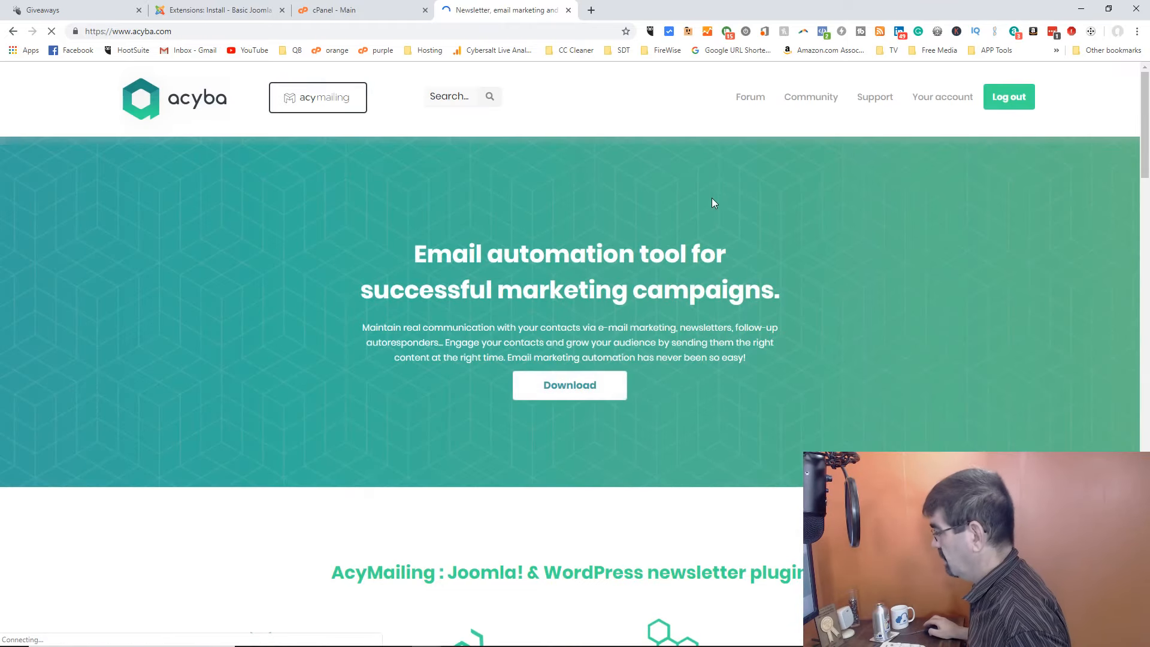
# Request the free AcyMailing Starter download for Joomla from the Acyba home page
pyautogui.scroll(-2, 693, 198)
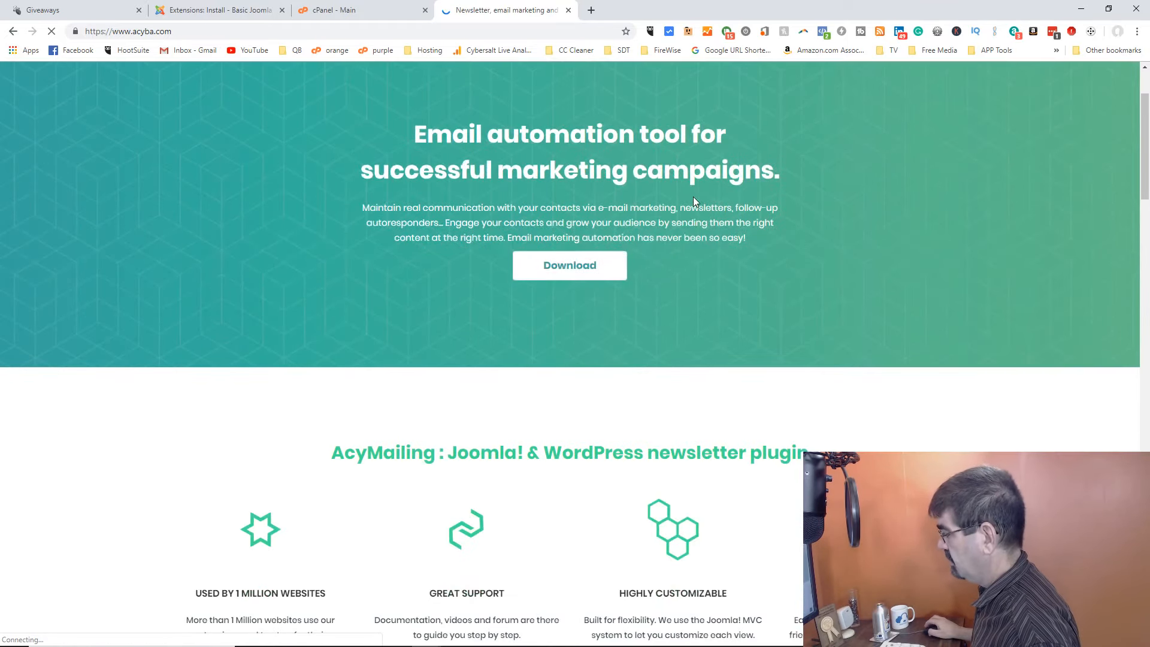
pyautogui.click(582, 271)
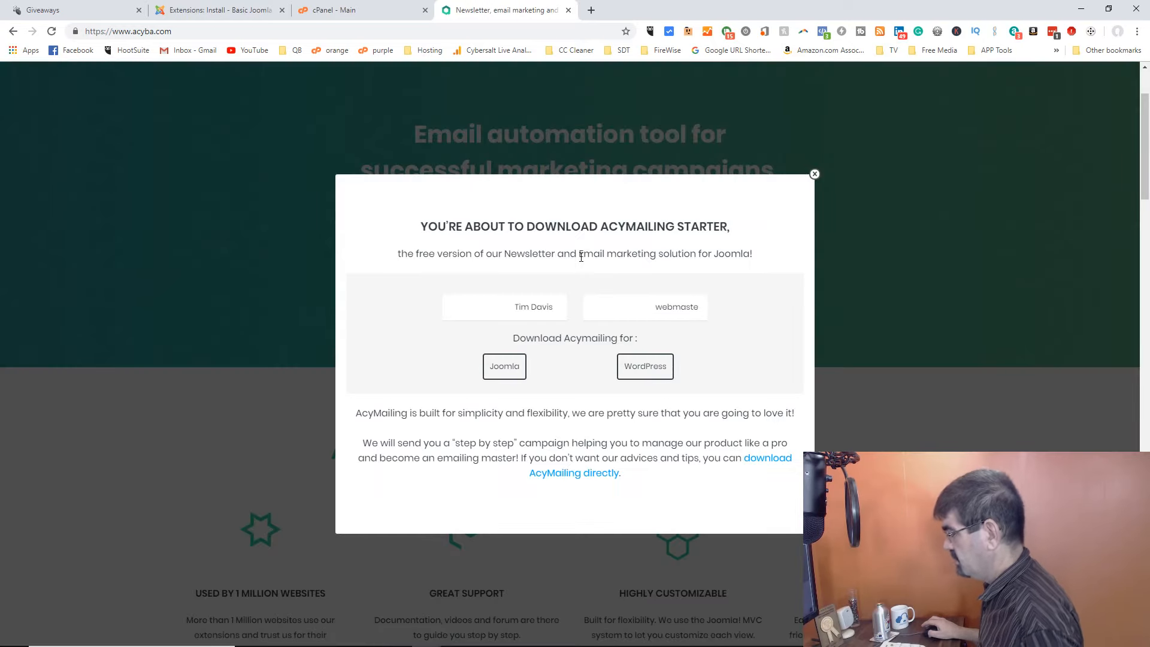
pyautogui.click(498, 370)
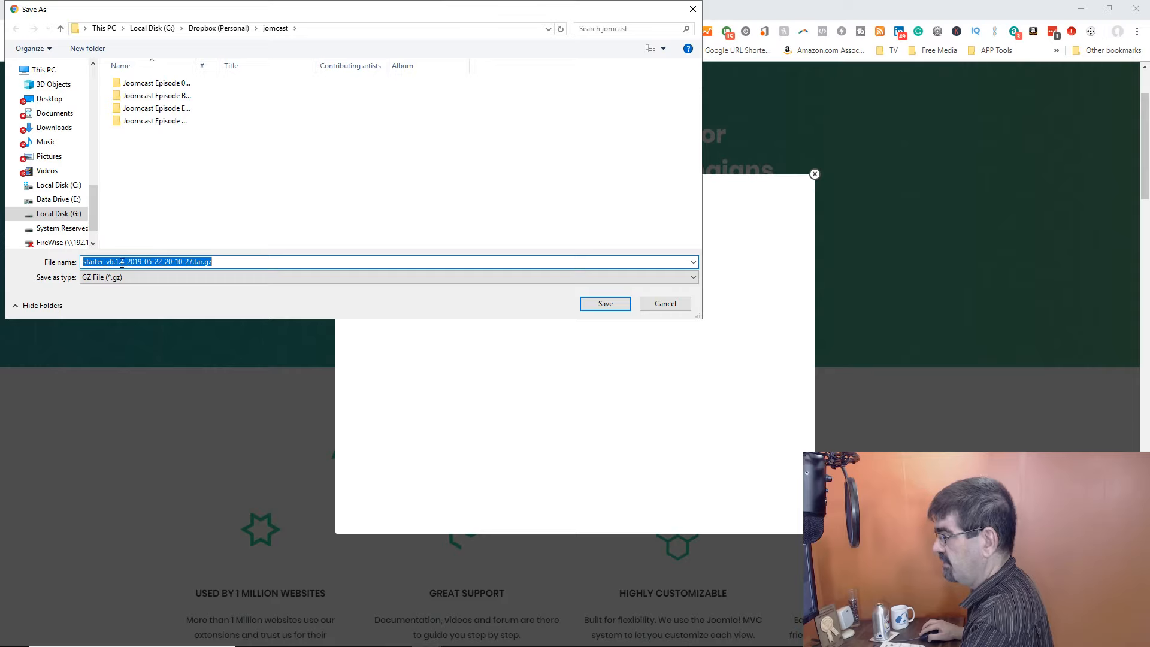
# Save starter_v6.1.4_2019-05-22_20-10-27.tar.gz in the acymailing folder inside Joomla 3 and request to show the download in its folder
pyautogui.scroll(5, 59, 144)
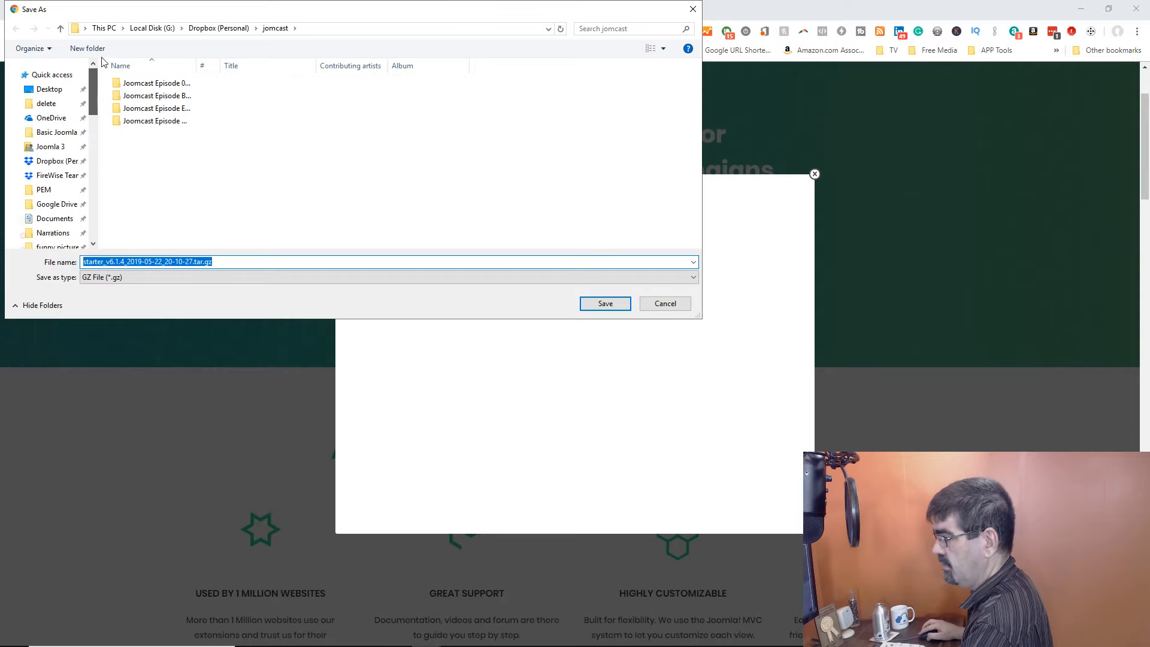
pyautogui.click(59, 144)
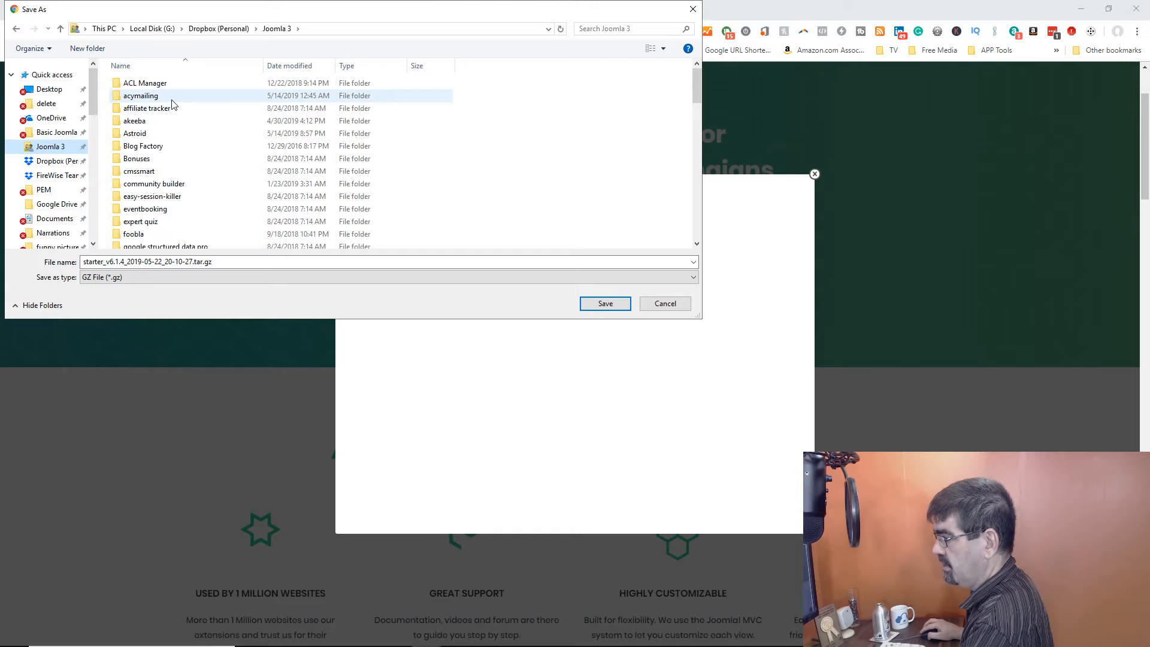
pyautogui.doubleClick(161, 97)
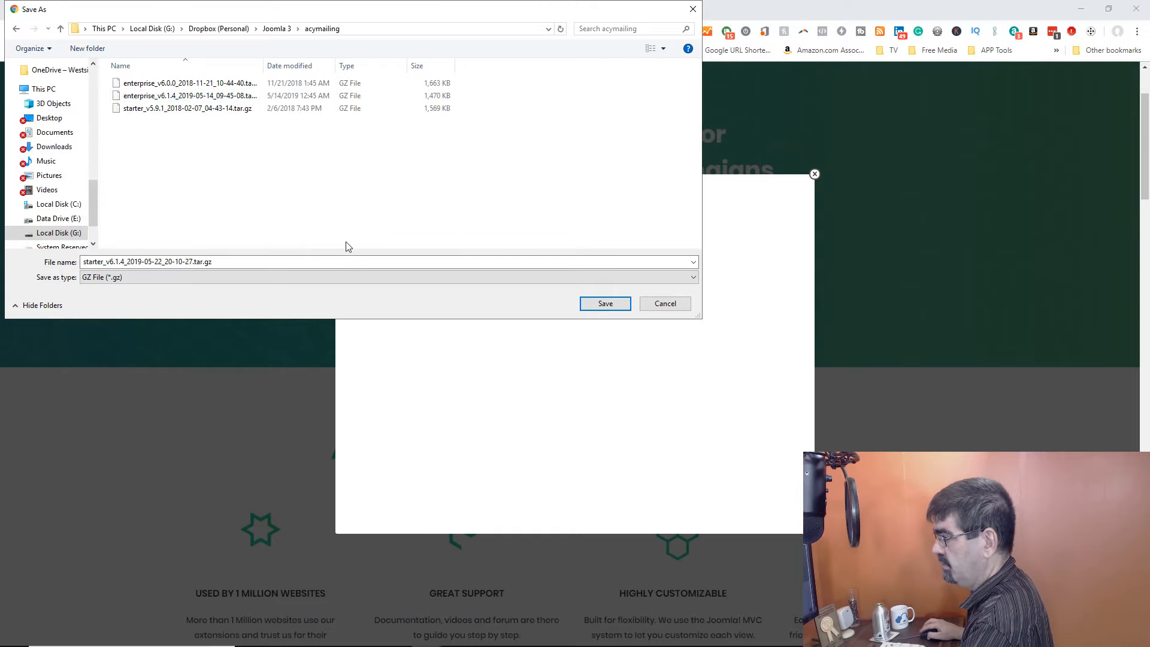
pyautogui.click(606, 304)
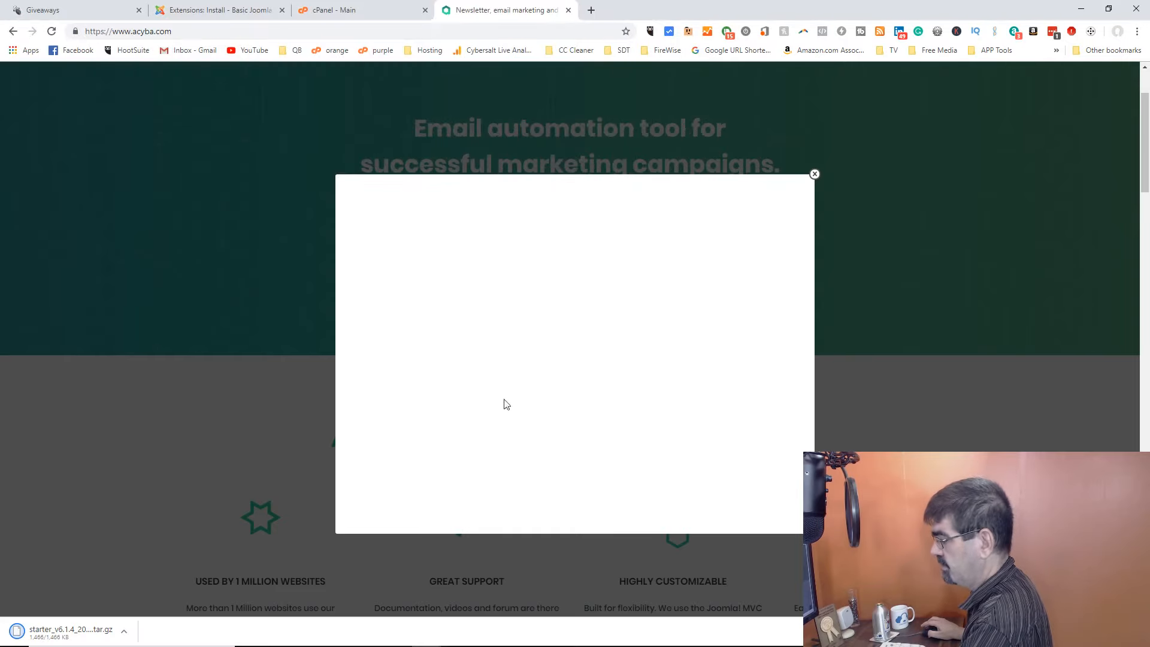
pyautogui.click(124, 631)
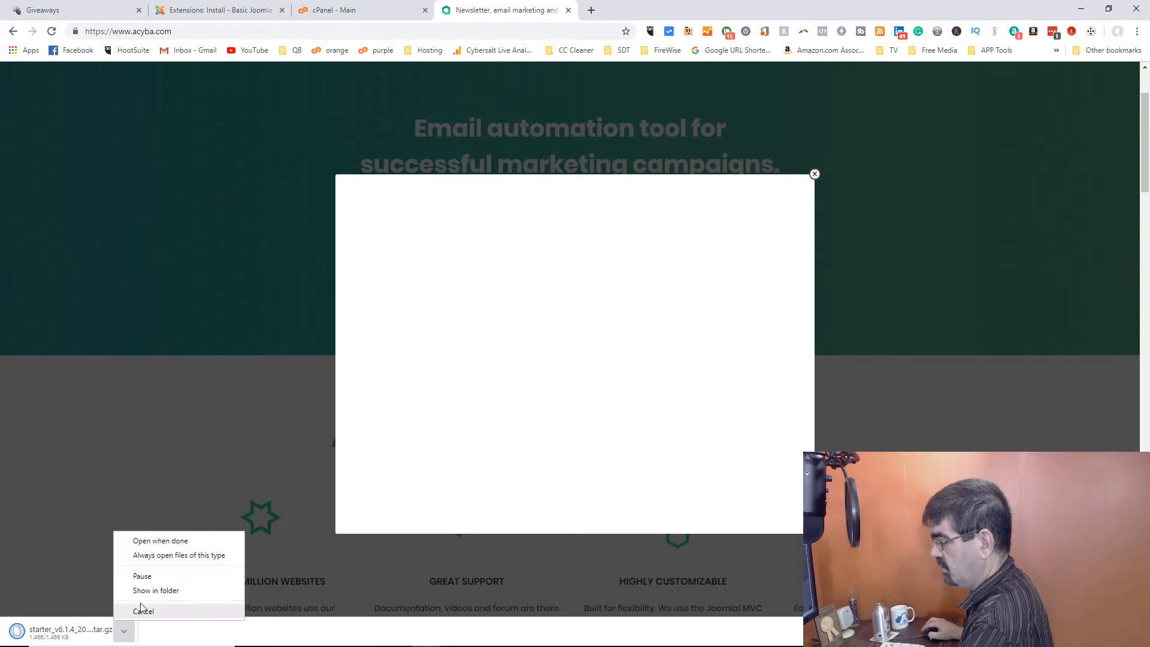
pyautogui.click(169, 590)
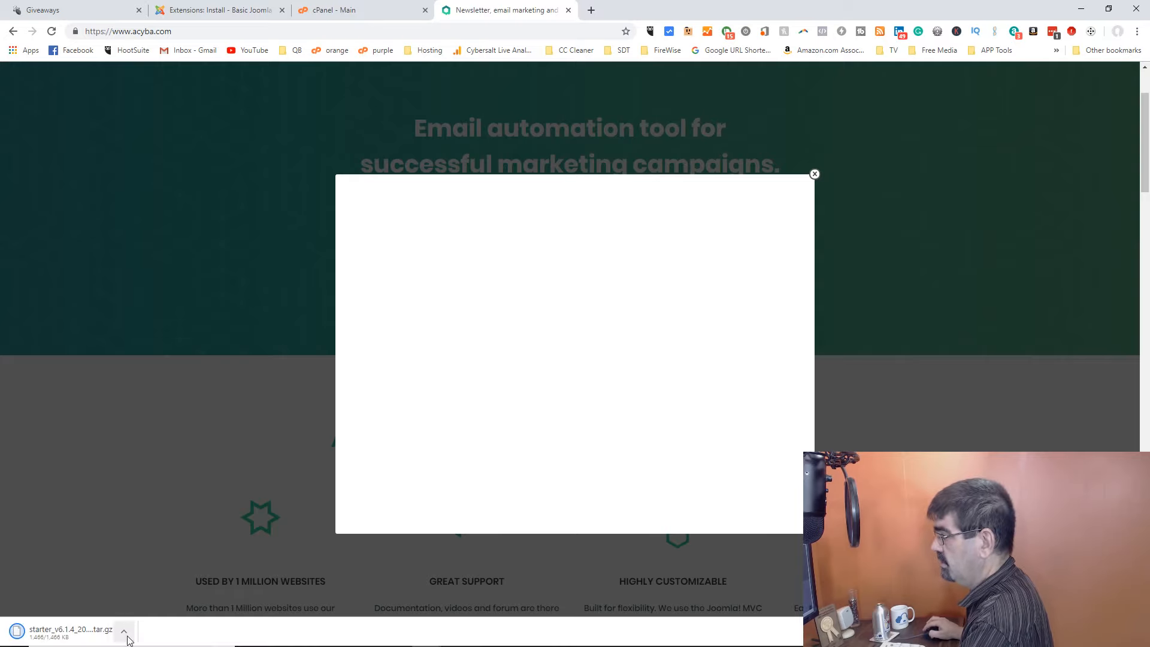
# Return to the Joomla extension installer and start browsing for a package file to upload
pyautogui.click(251, 11)
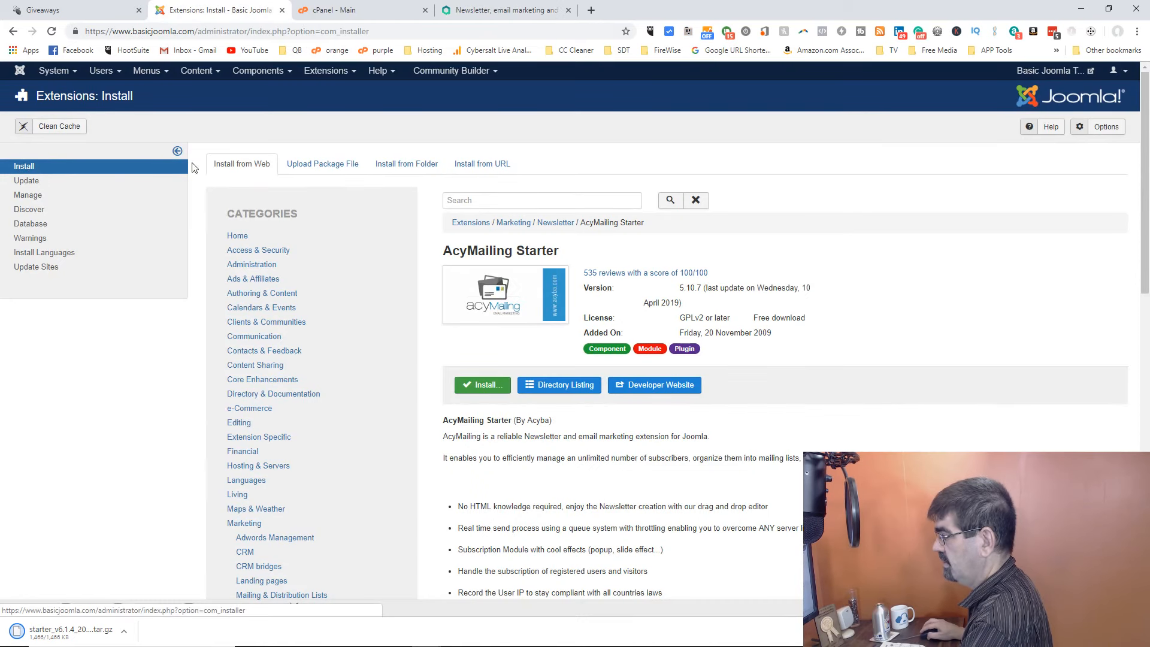
pyautogui.click(312, 167)
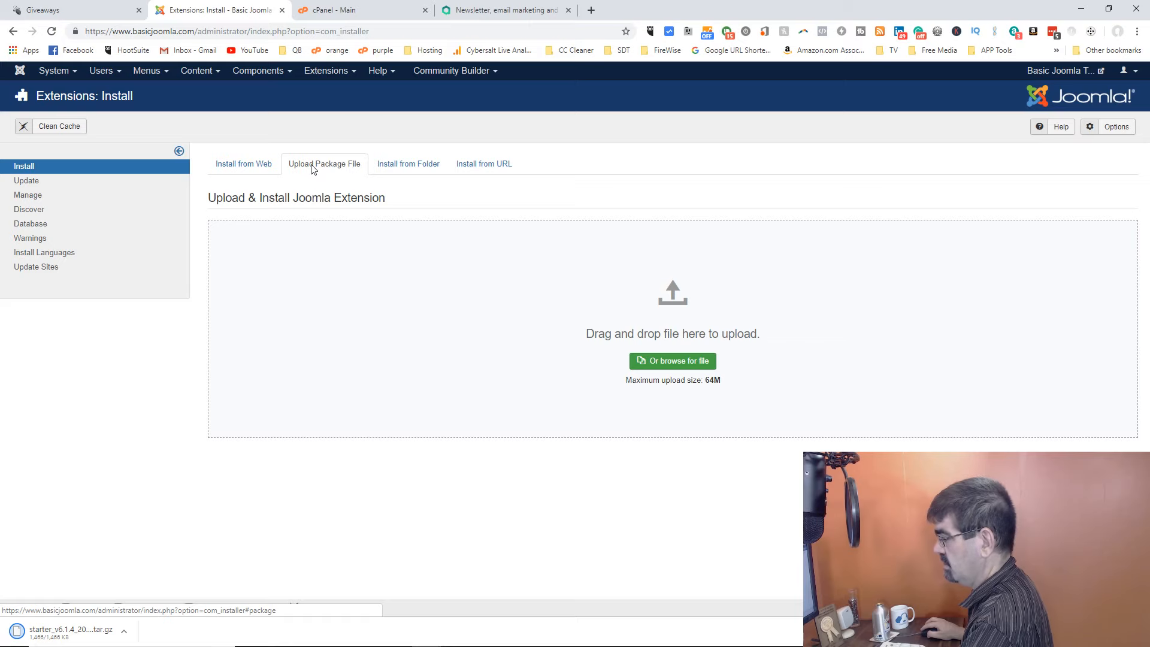
pyautogui.click(666, 361)
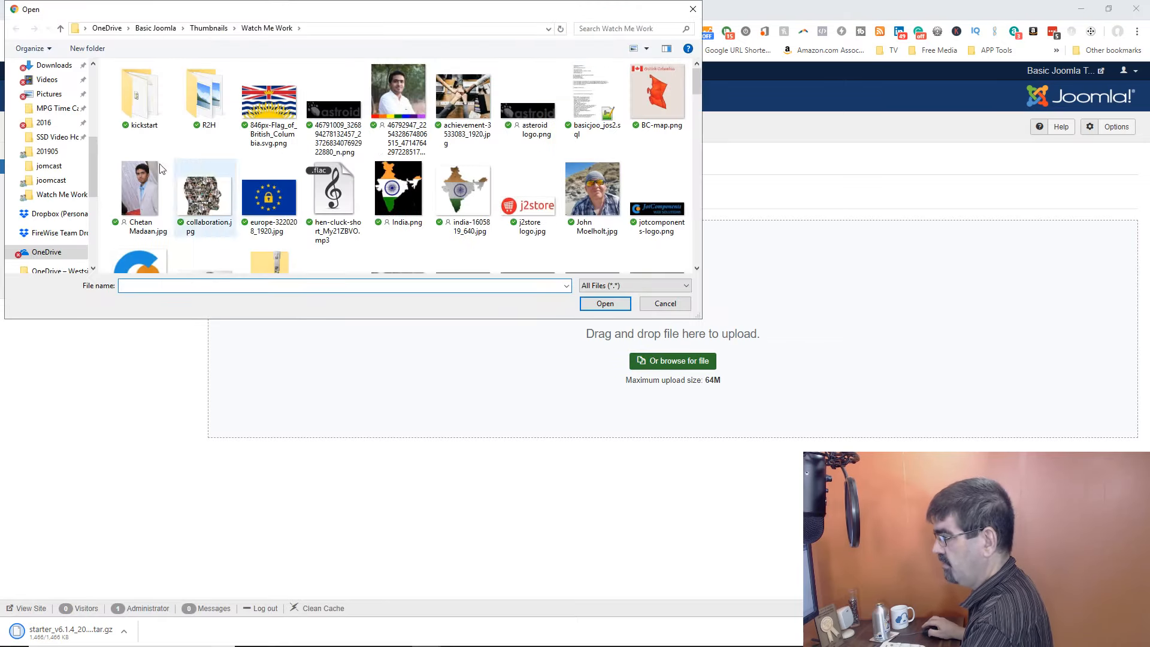
# Upload and install starter_v6.1.4_2019-05-22_20-10-27.tar.gz from the acymailing folder inside Joomla 3
pyautogui.scroll(6, 59, 179)
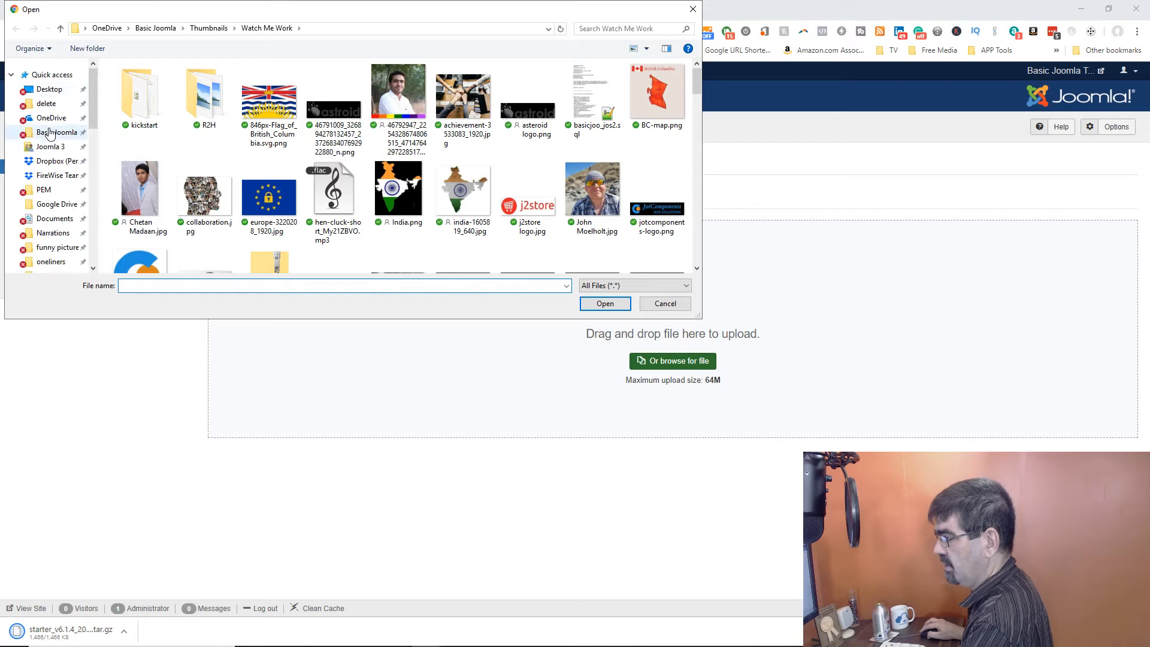
pyautogui.click(46, 104)
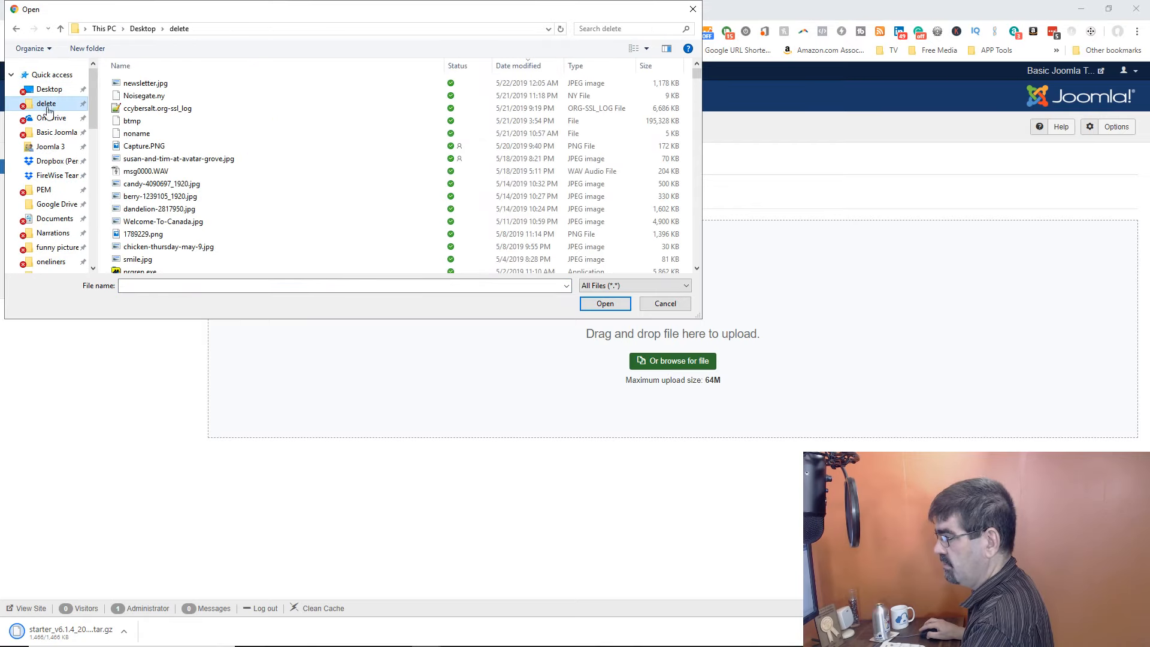
pyautogui.click(52, 147)
pyautogui.doubleClick(142, 95)
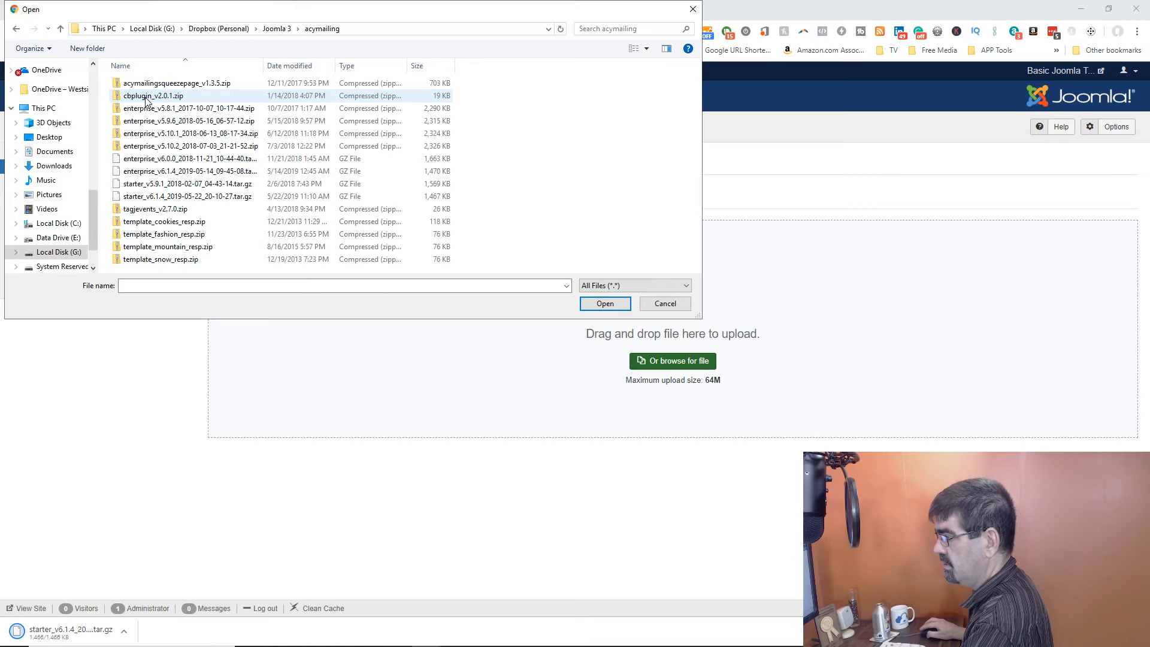
pyautogui.click(298, 67)
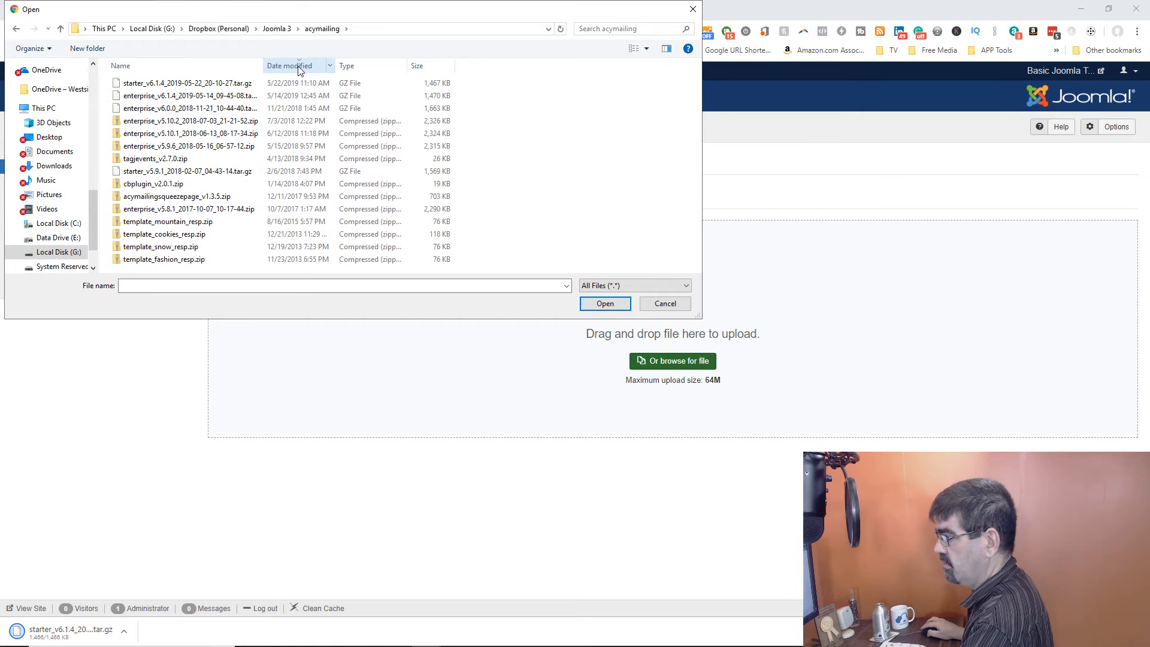
pyautogui.click(124, 85)
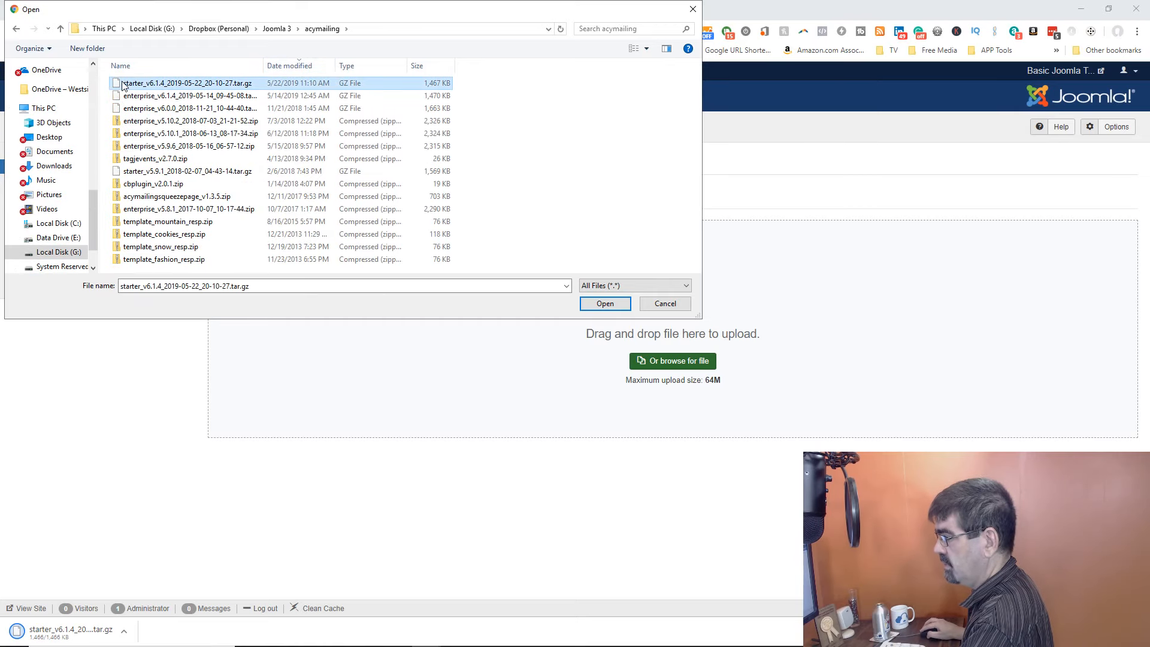
pyautogui.click(603, 303)
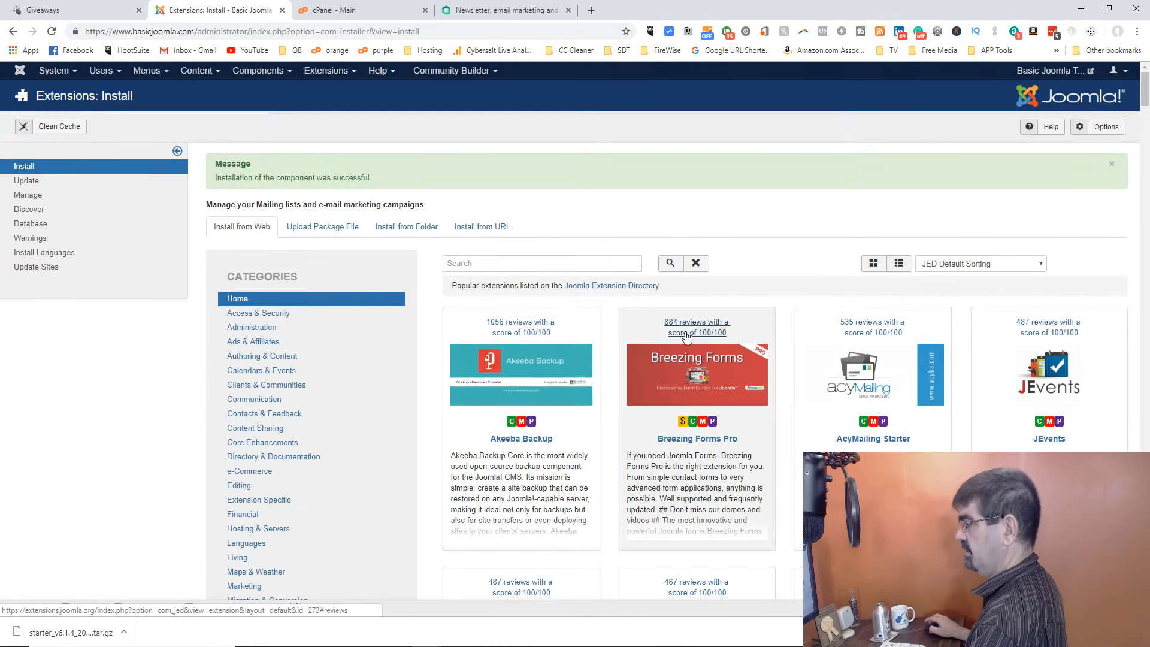
# Open the AcyMailing 6 component and set the default From name to the owner's first name followed by "and BasicJoomla.com"
pyautogui.click(259, 72)
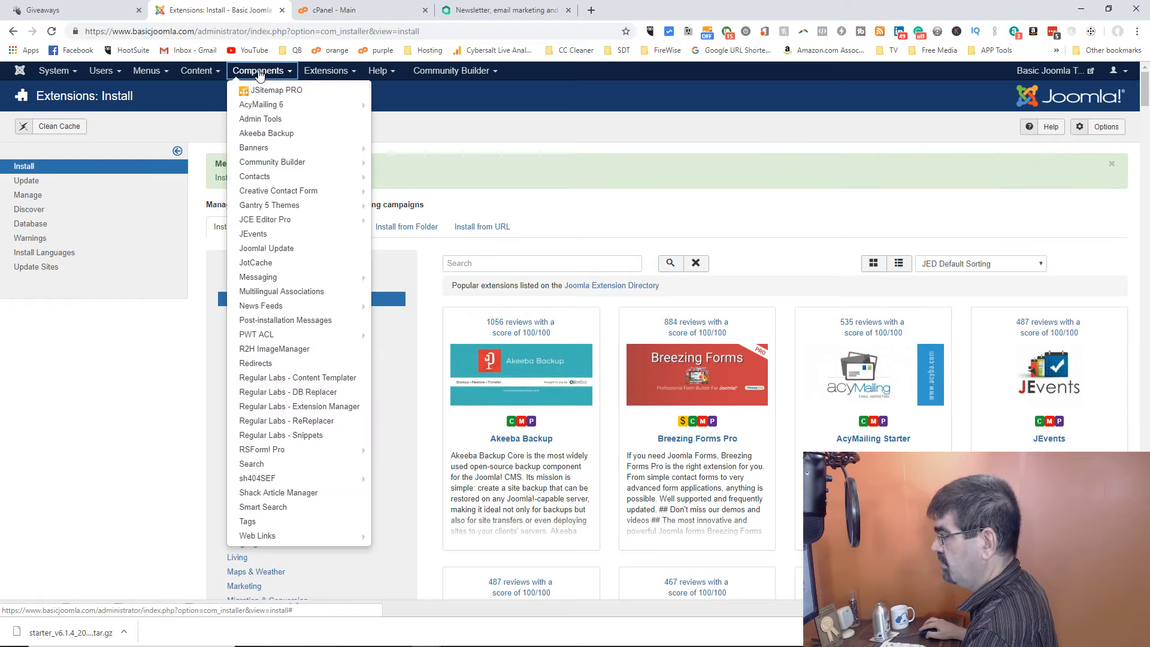
pyautogui.click(277, 107)
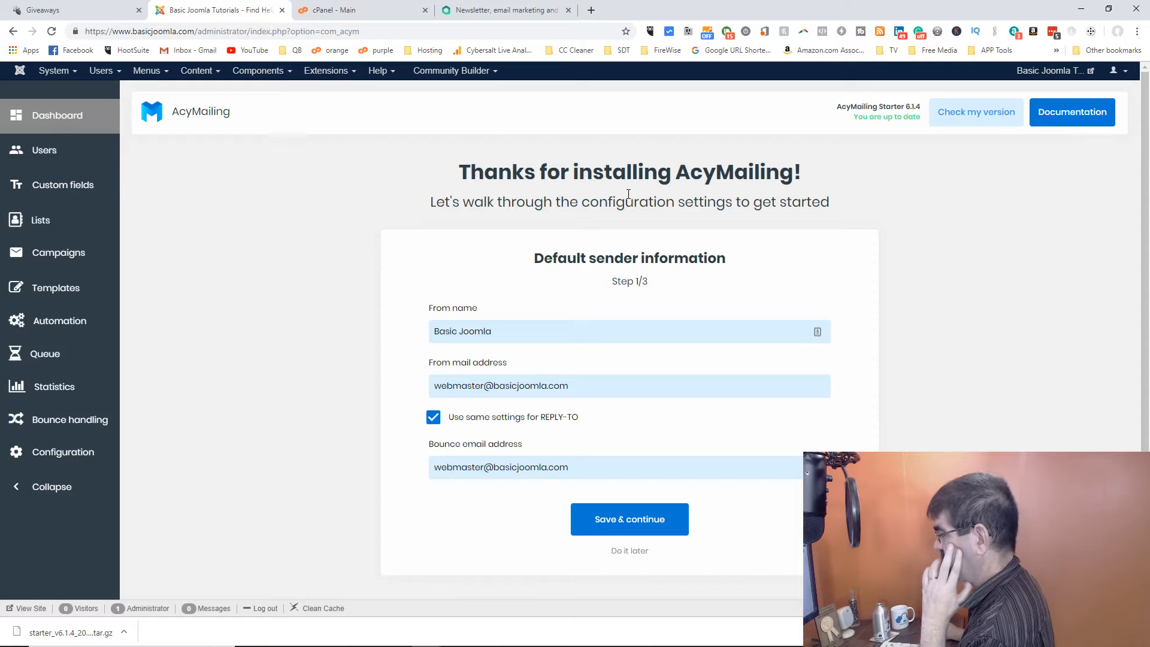
pyautogui.moveTo(497, 332); pyautogui.dragTo(411, 346)
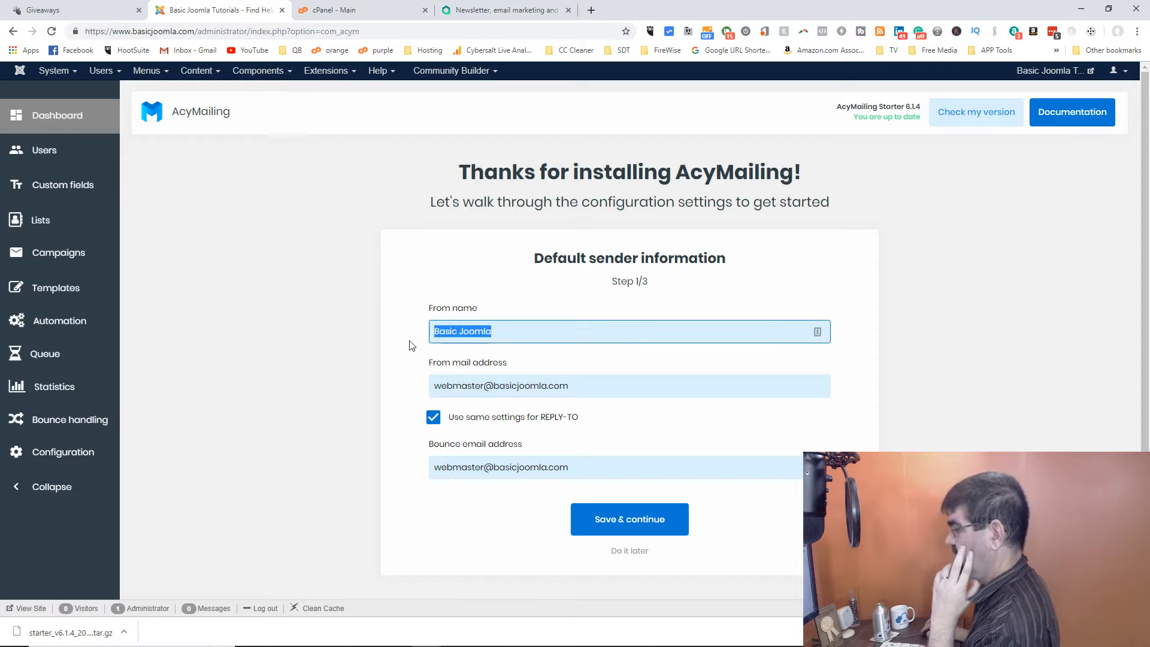
pyautogui.press('Left')
pyautogui.write('Tim')
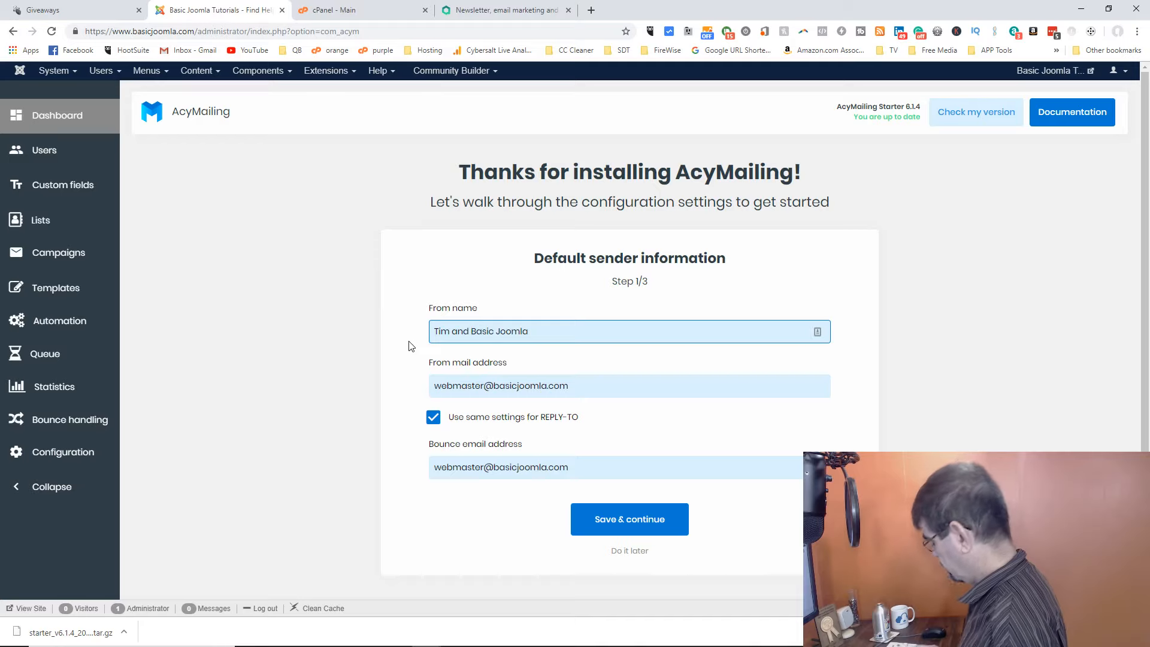
pyautogui.press('Delete')
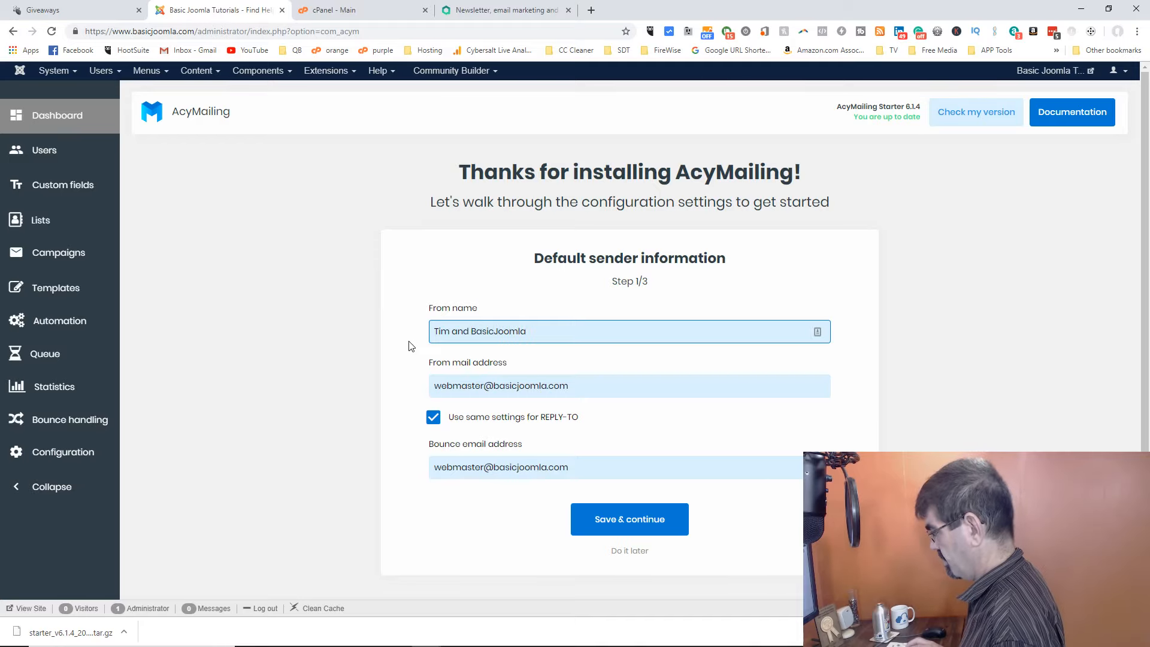
pyautogui.press('End')
pyautogui.write('.com')
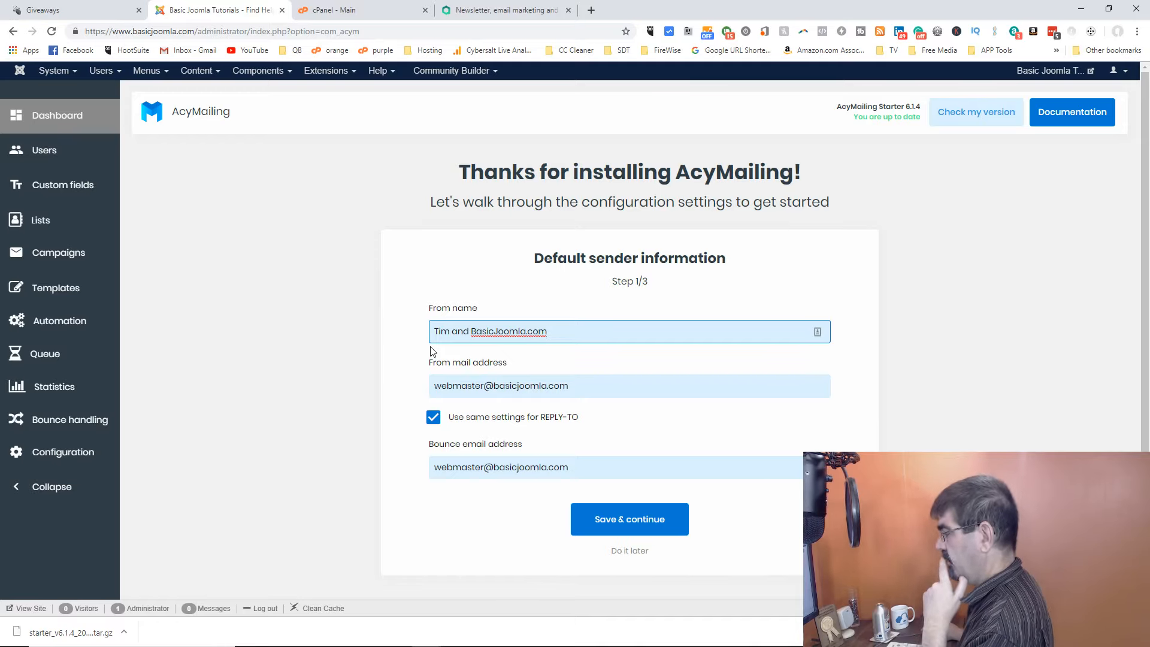
# Change the From mail address to the newsletter mailbox on the site's domain
pyautogui.click(482, 388)
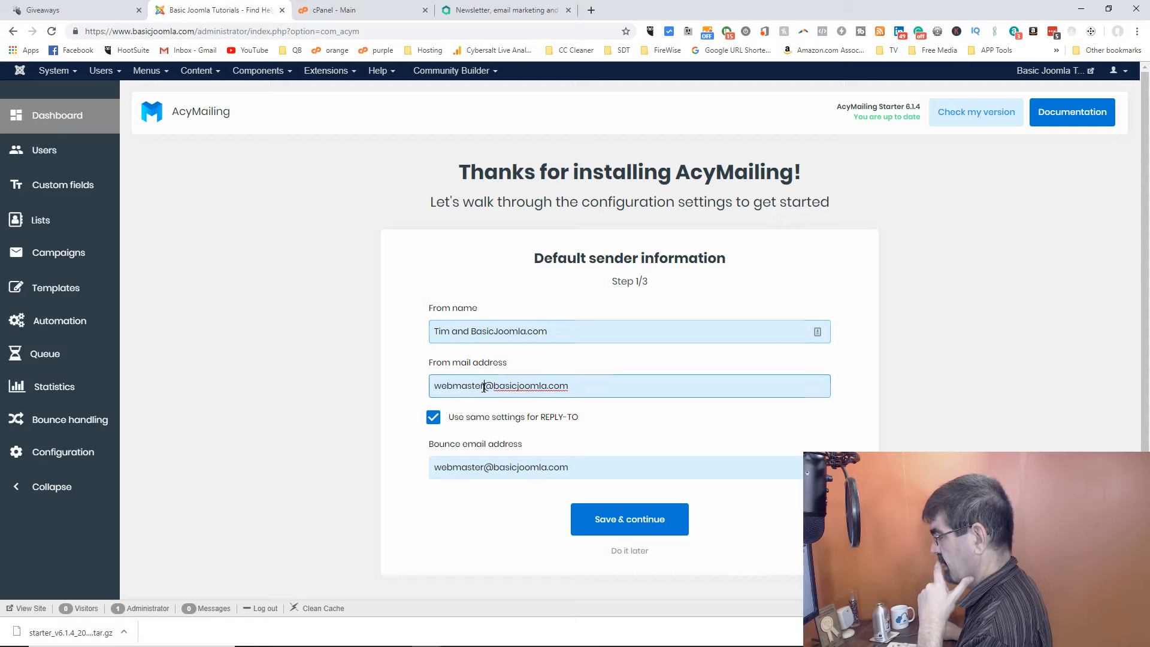
pyautogui.doubleClick(482, 388)
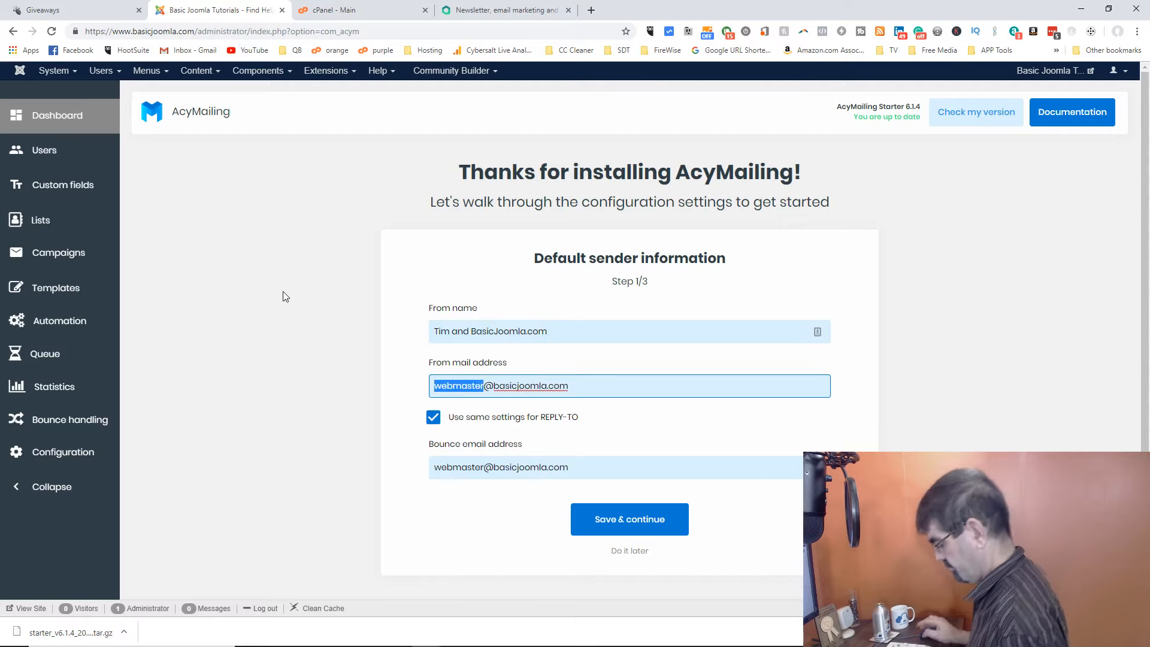
pyautogui.write('newsletter')
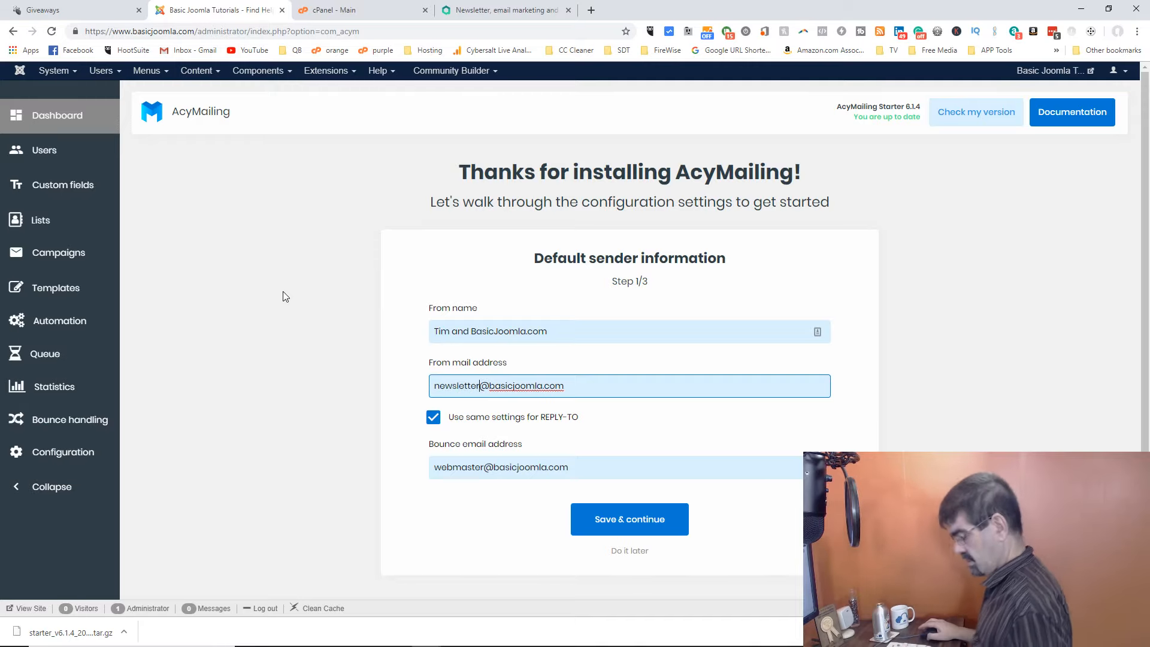
# Copy the From mail address into the Bounce email address and save the default sender information
pyautogui.hotkey('ctrl', 'a')
pyautogui.hotkey('ctrl', 'c')
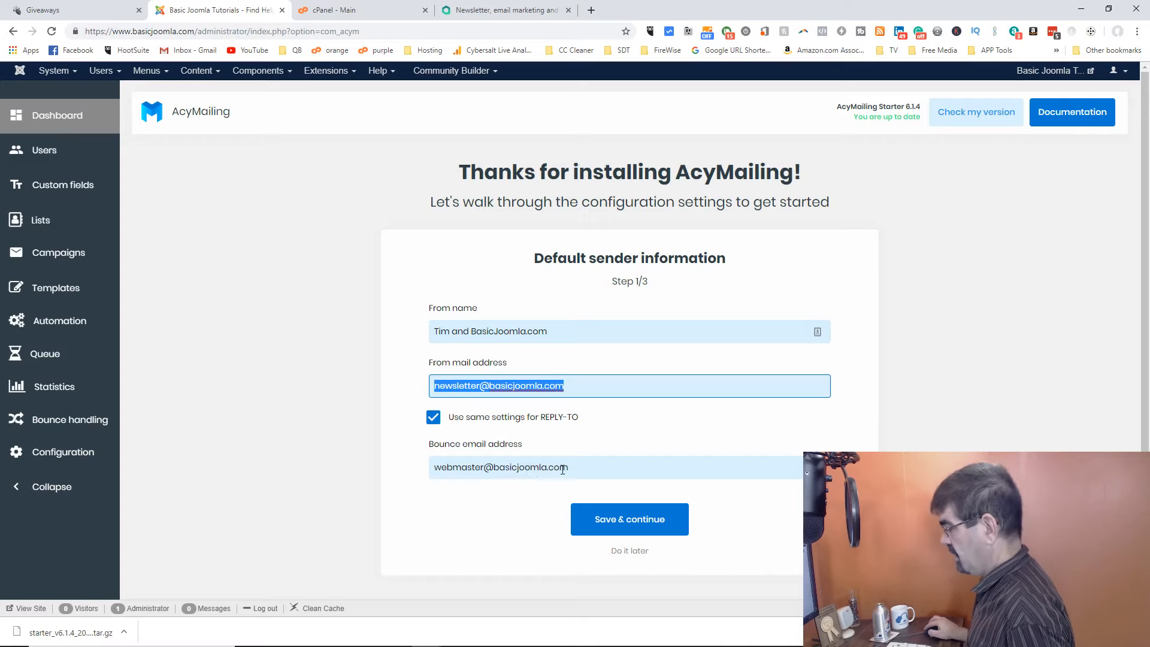
pyautogui.click(560, 467)
pyautogui.moveTo(598, 468); pyautogui.dragTo(428, 467)
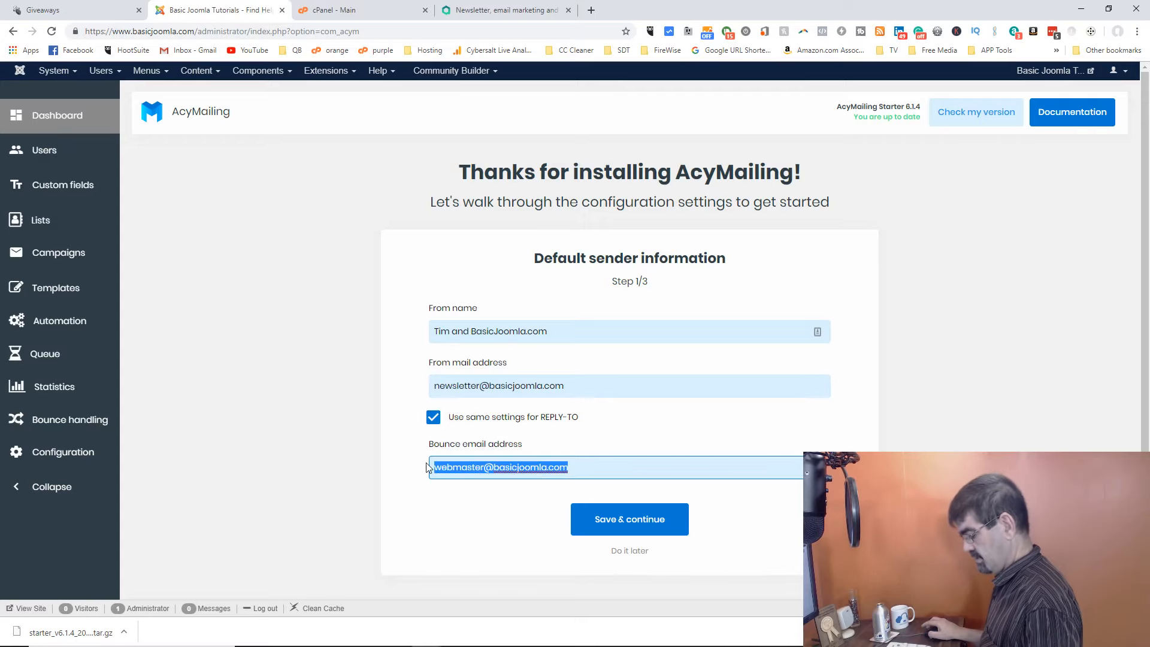
pyautogui.hotkey('ctrl', 'v')
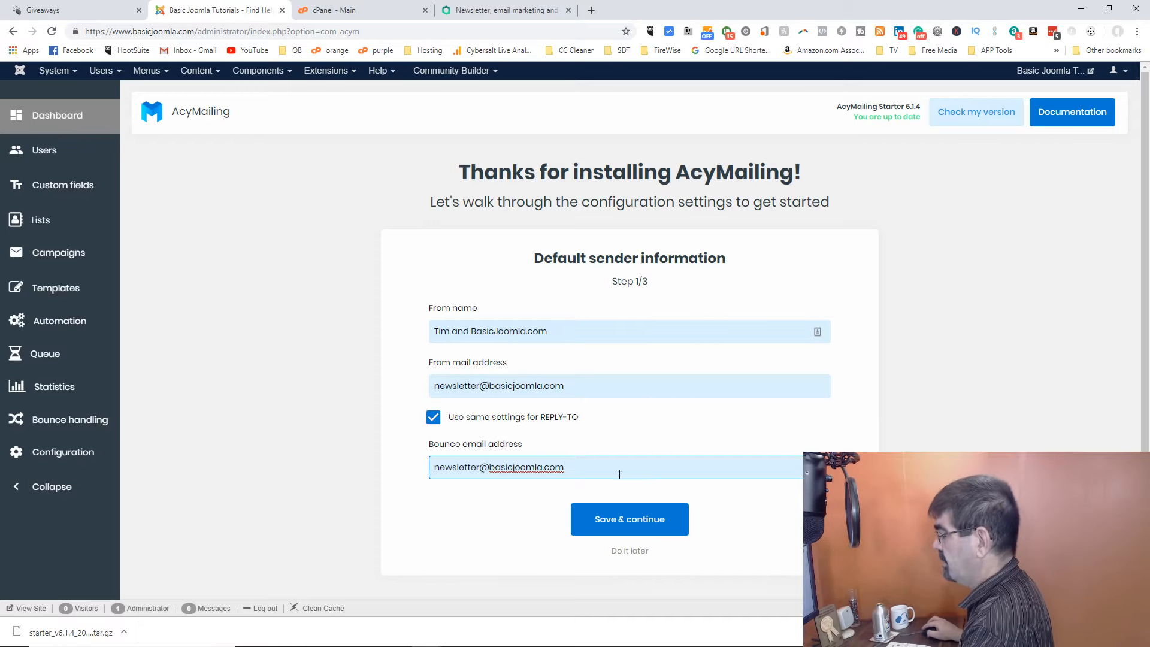
pyautogui.click(634, 521)
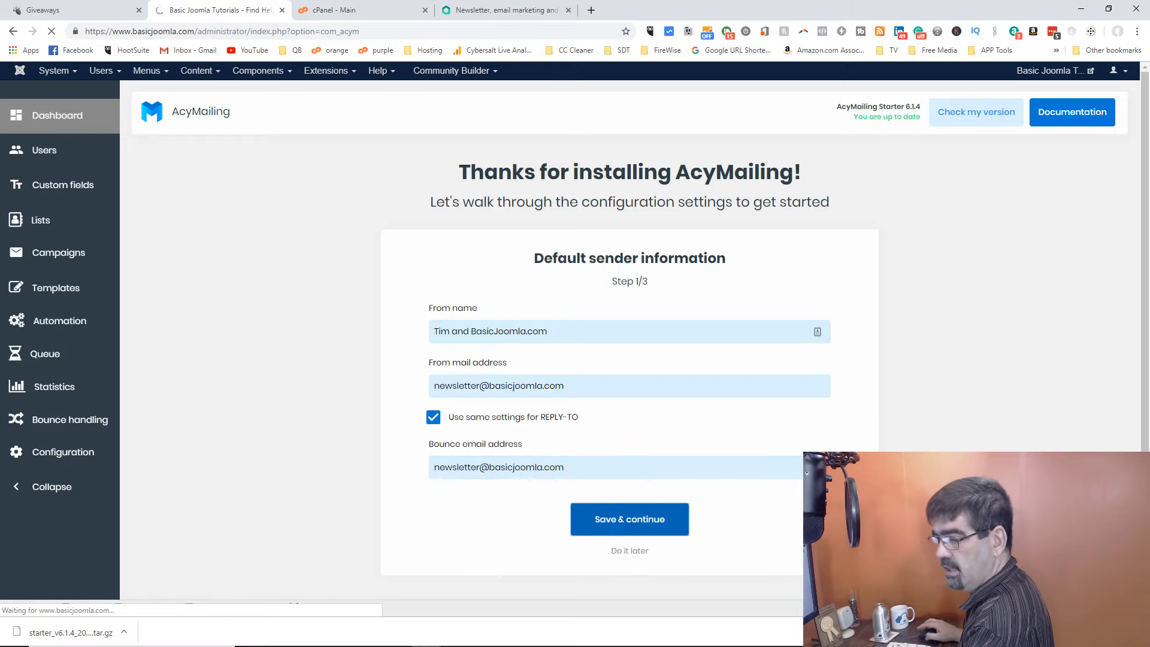
pyautogui.hotkey('alt', 'Tab')
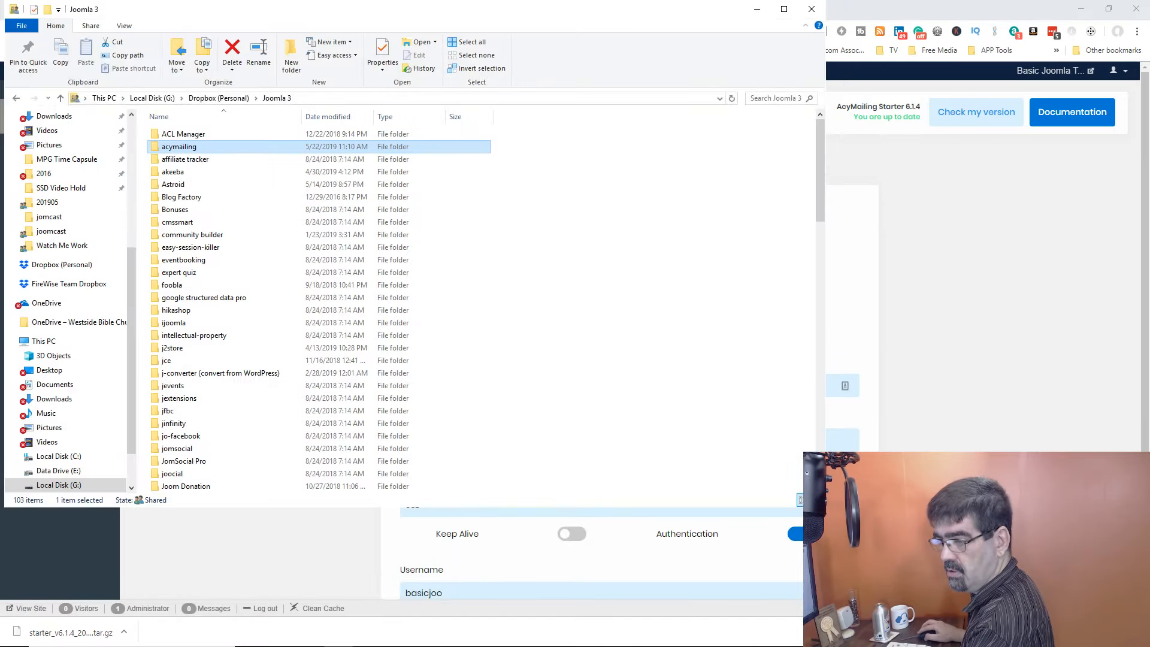
pyautogui.hotkey('alt', 'Tab')
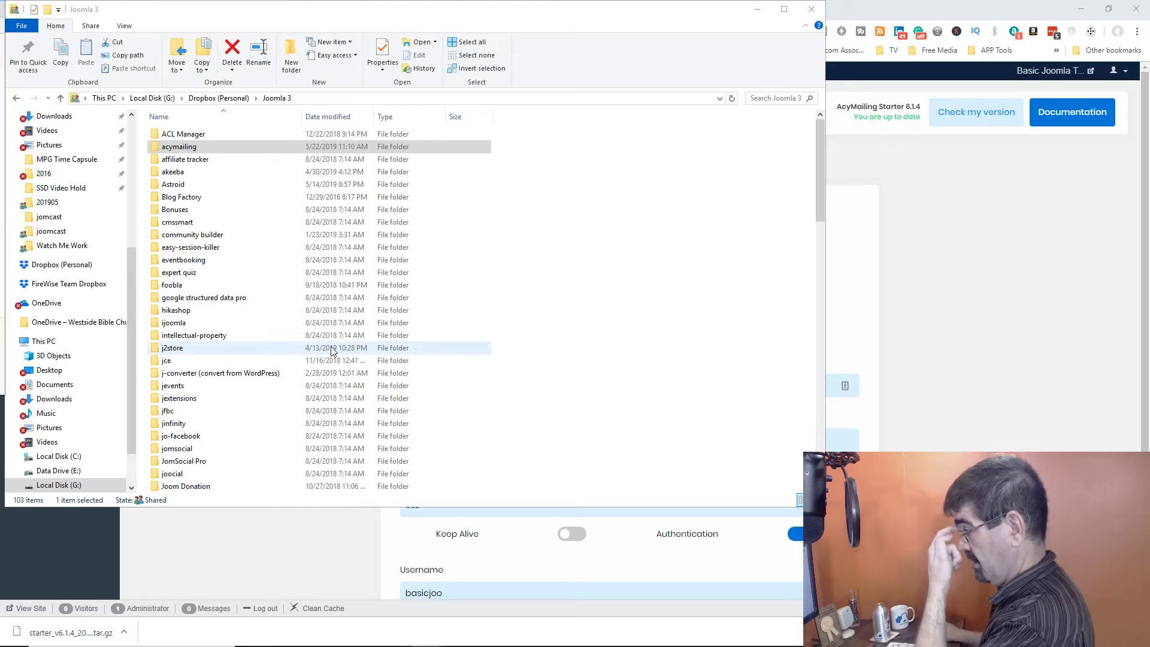
pyautogui.click(755, 11)
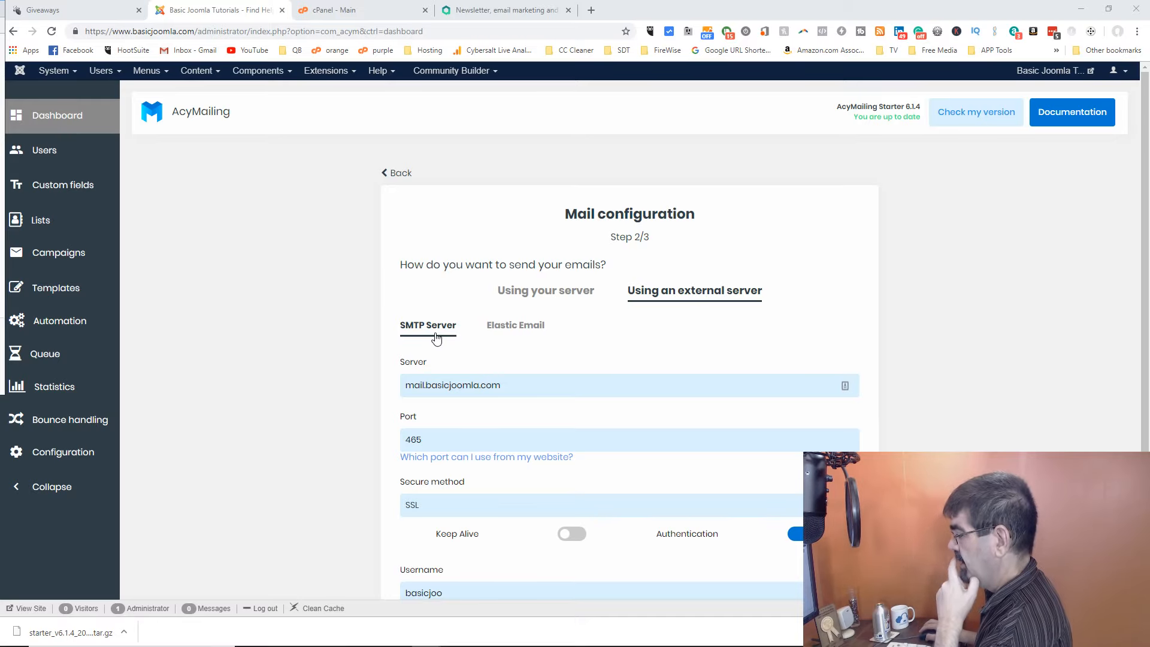
# Review the prefilled external SMTP server settings in the mail configuration and save them without changes
pyautogui.scroll(-1, 436, 338)
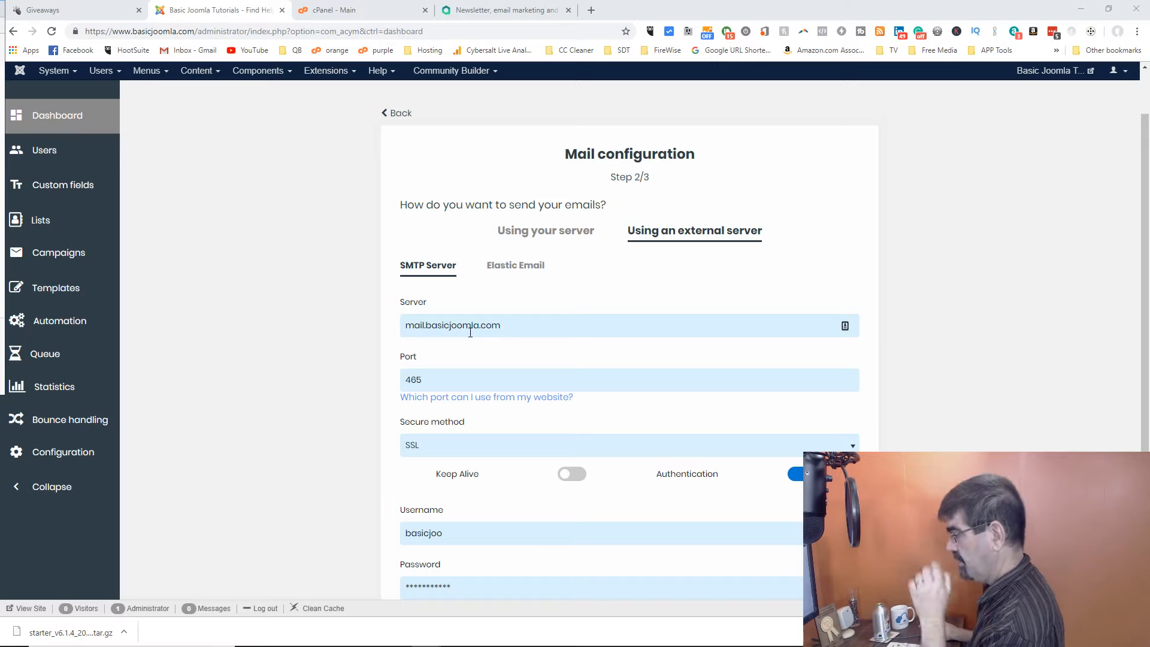
pyautogui.scroll(-1, 470, 332)
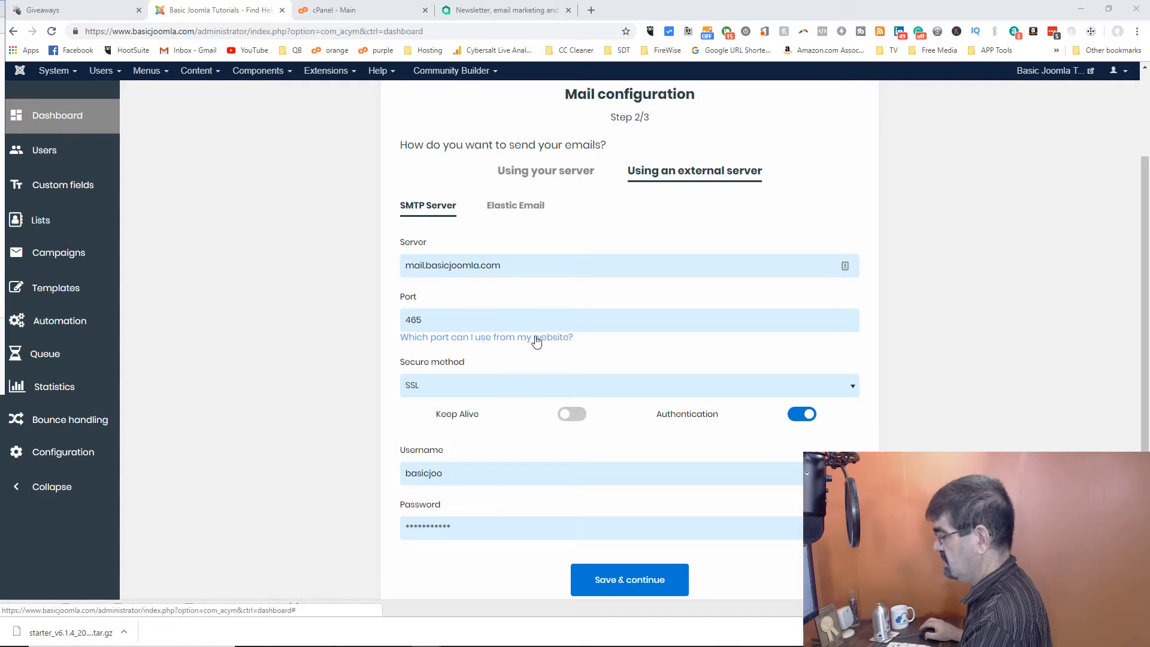
pyautogui.scroll(-1, 633, 527)
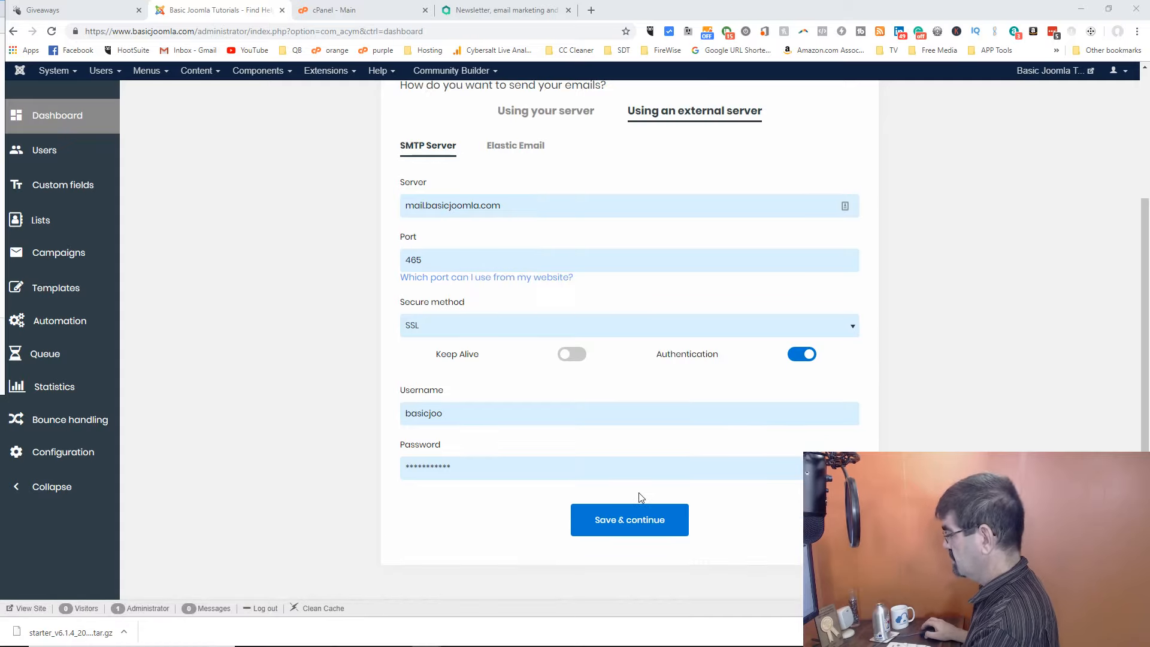
pyautogui.click(637, 517)
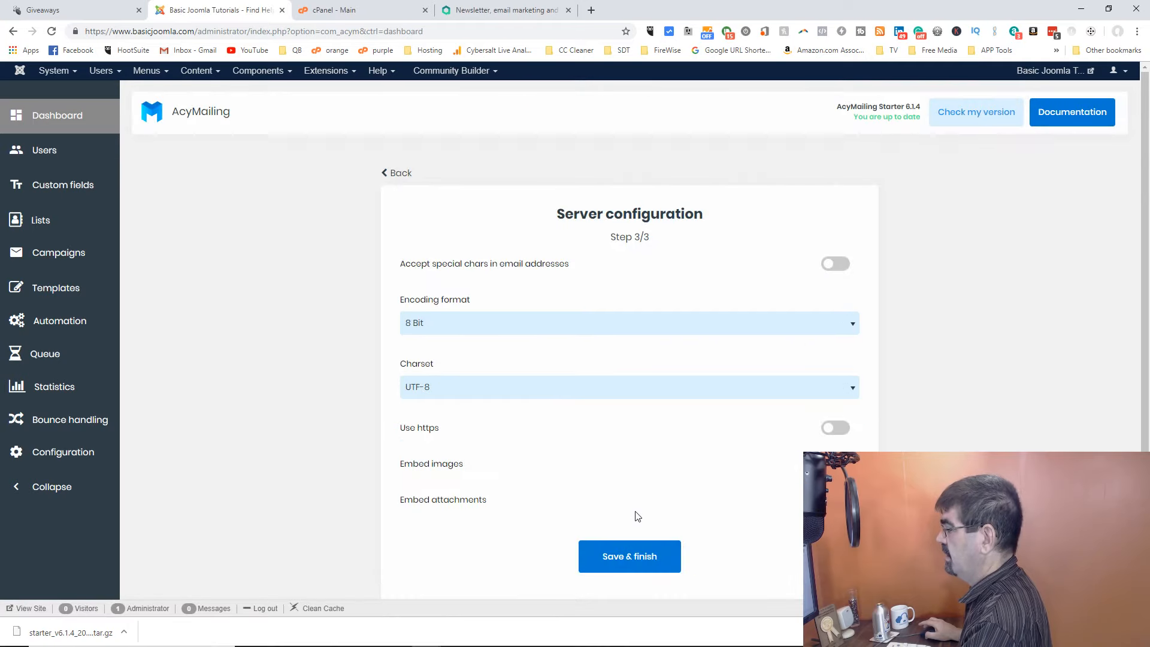
# Enable special characters in email addresses and the use of https, and finish the server configuration
pyautogui.click(827, 270)
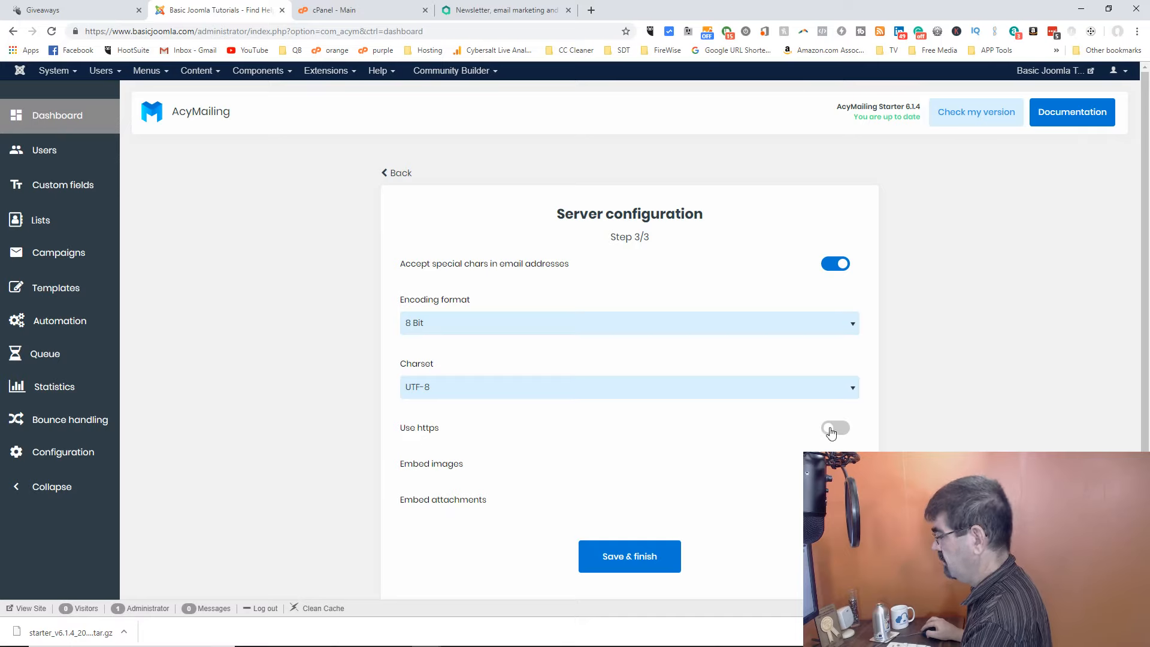
pyautogui.click(831, 430)
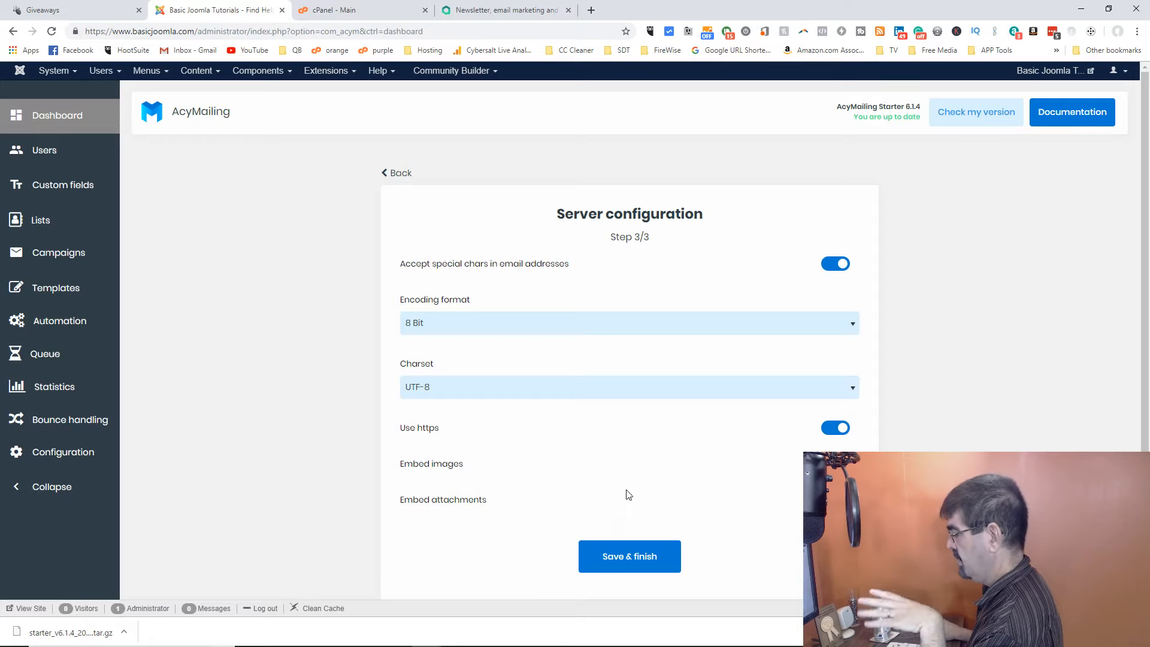
pyautogui.click(633, 555)
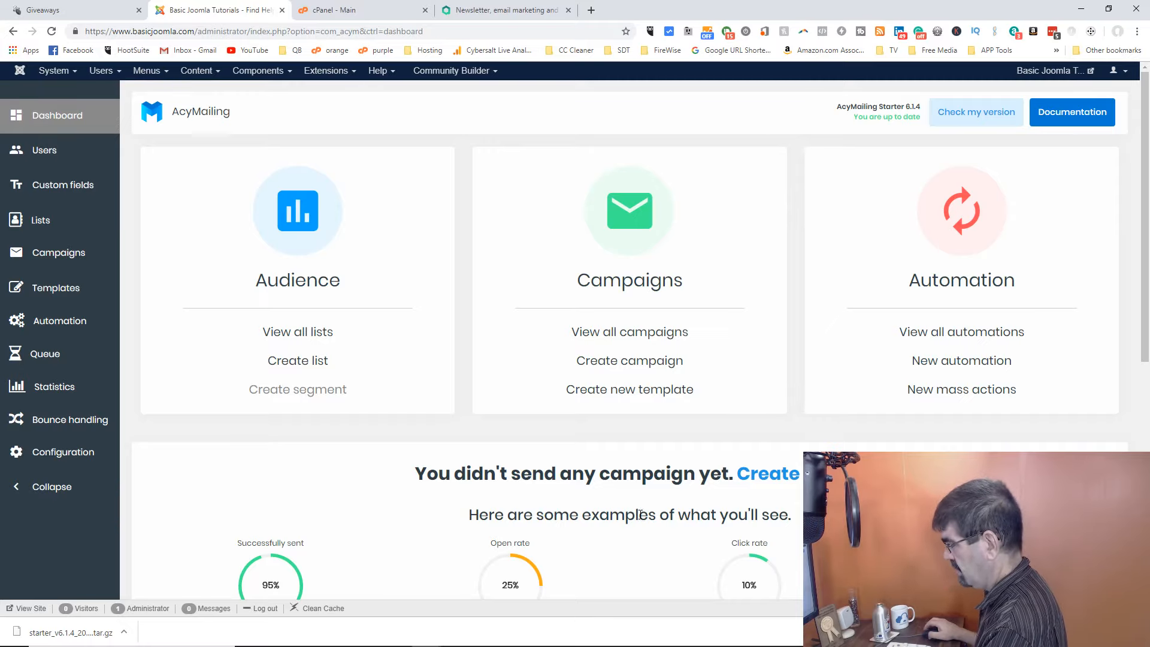
# Open the Newsletters list from all mailing lists and replace its name with General News
pyautogui.scroll(-3, 639, 521)
pyautogui.scroll(3, 641, 519)
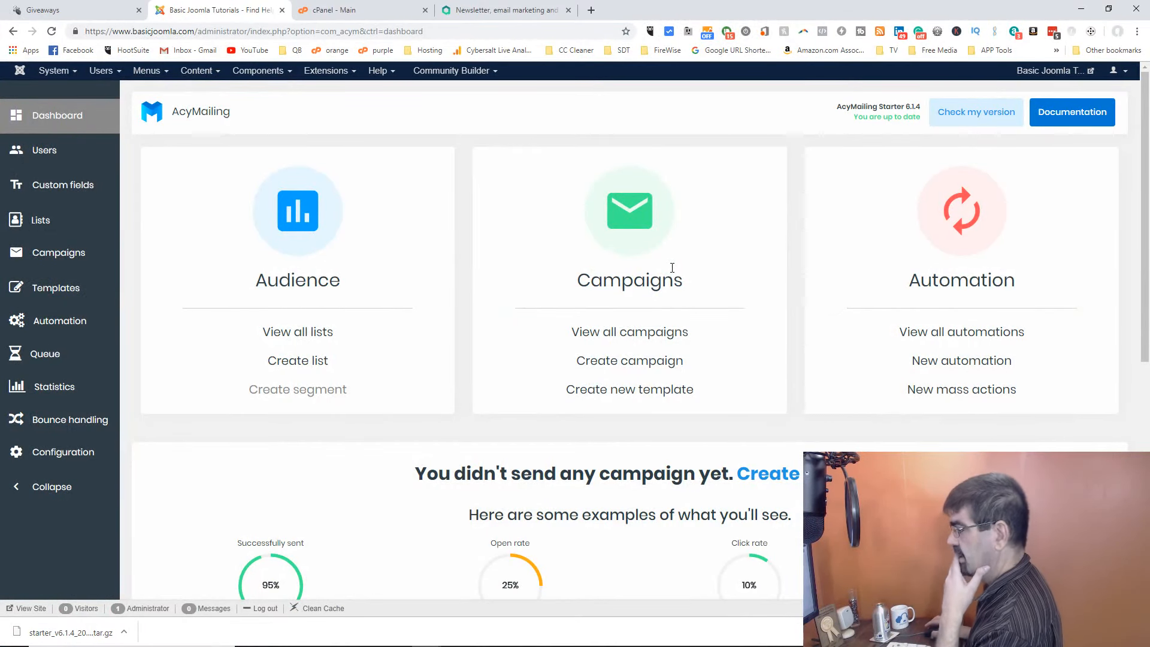
pyautogui.click(317, 336)
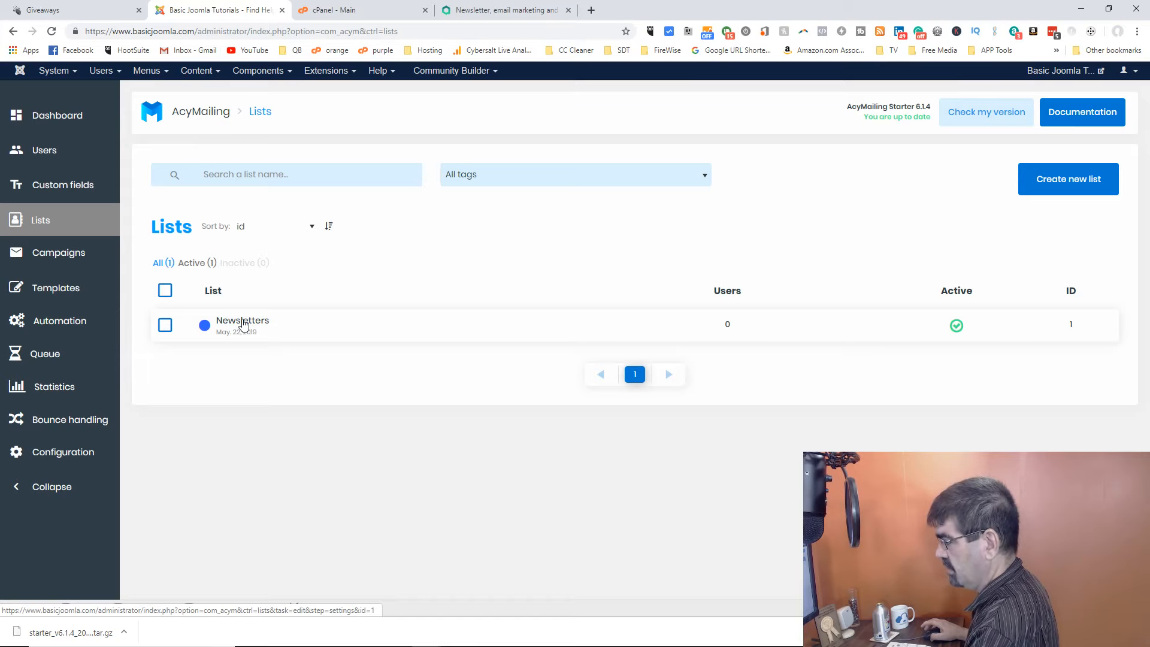
pyautogui.click(243, 323)
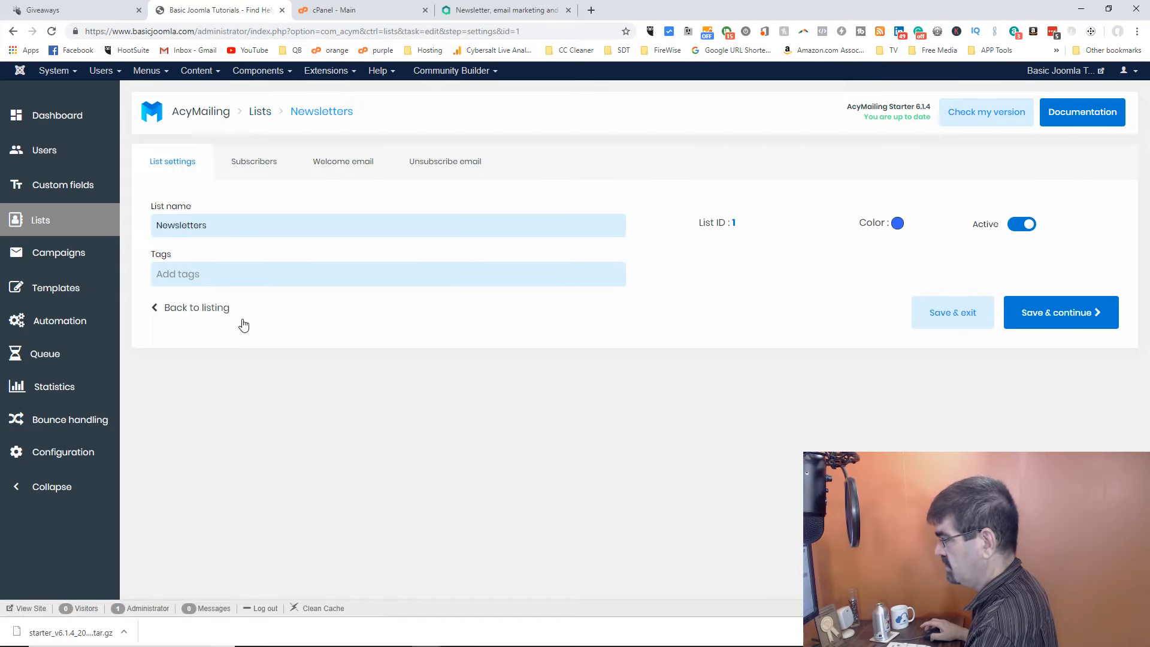
pyautogui.moveTo(231, 224); pyautogui.dragTo(127, 228)
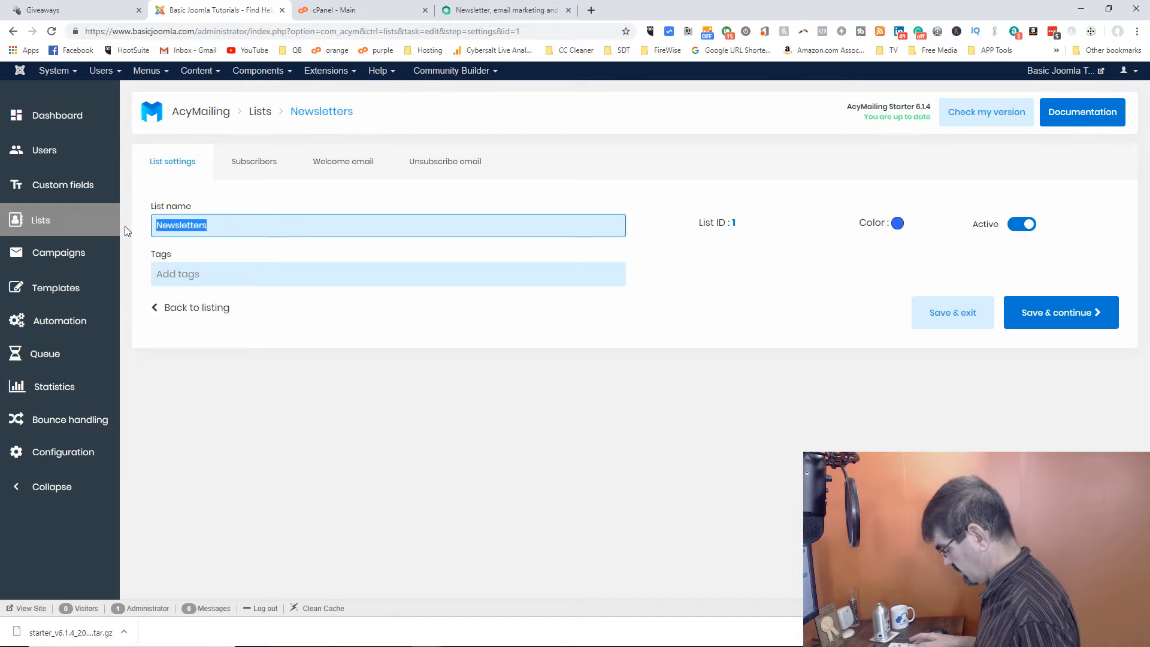
pyautogui.write('Genra')
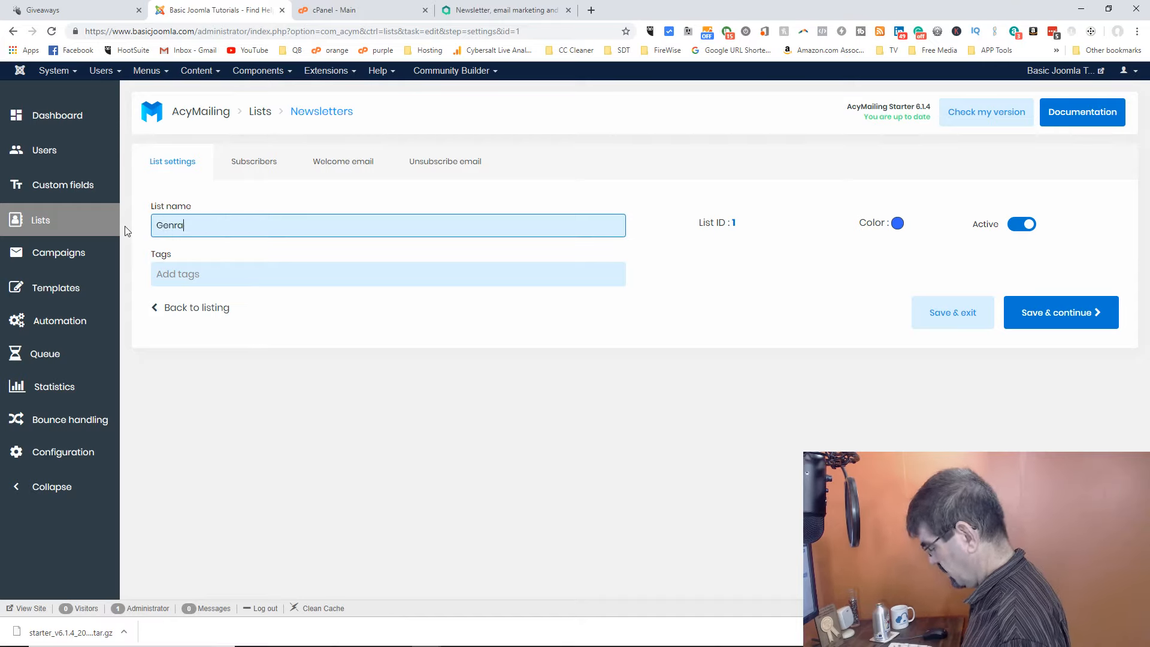
pyautogui.press('BackSpace')
pyautogui.press('BackSpace')
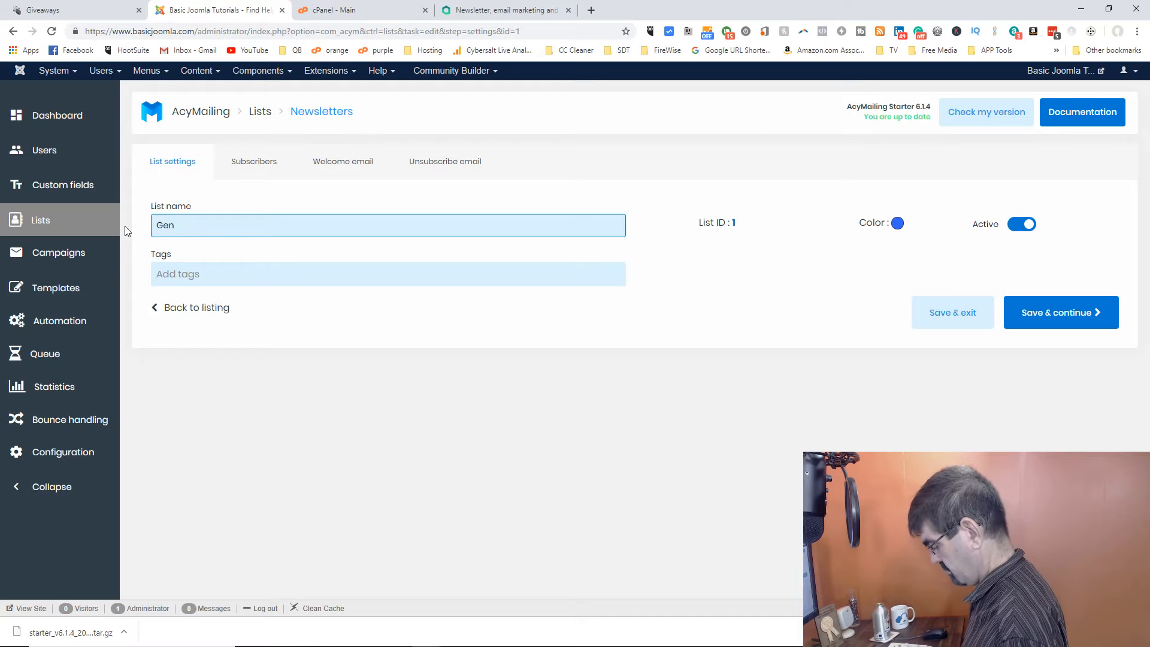
pyautogui.write('era; News')
pyautogui.press('BackSpace')
pyautogui.press('BackSpace')
pyautogui.press('BackSpace')
pyautogui.press('BackSpace')
pyautogui.press('BackSpace')
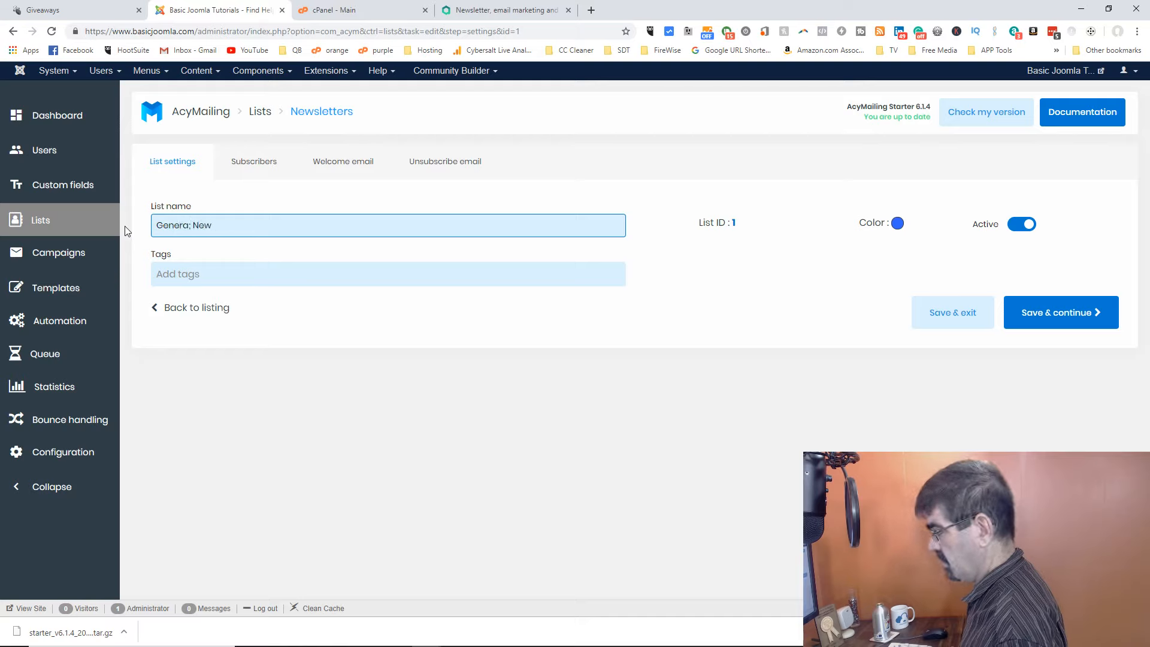
pyautogui.press('BackSpace')
pyautogui.write('l News')
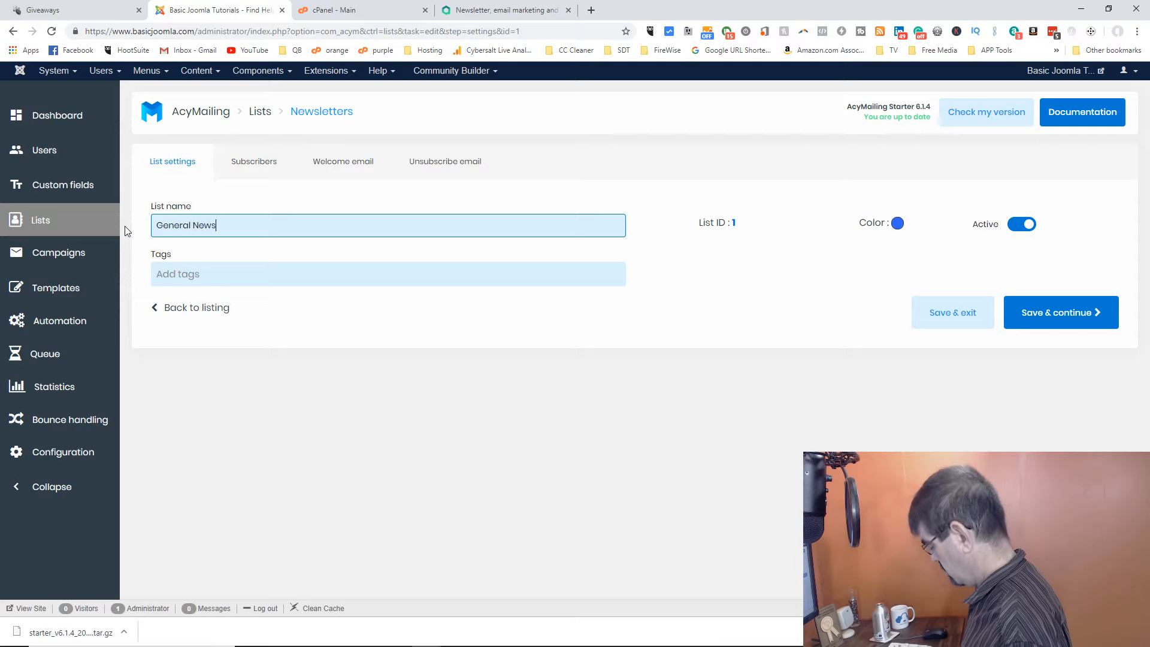
# Prefix the list name with BasicJoomla so that it reads BasicJoomla General News
pyautogui.press('Home')
pyautogui.write('BAsicJ')
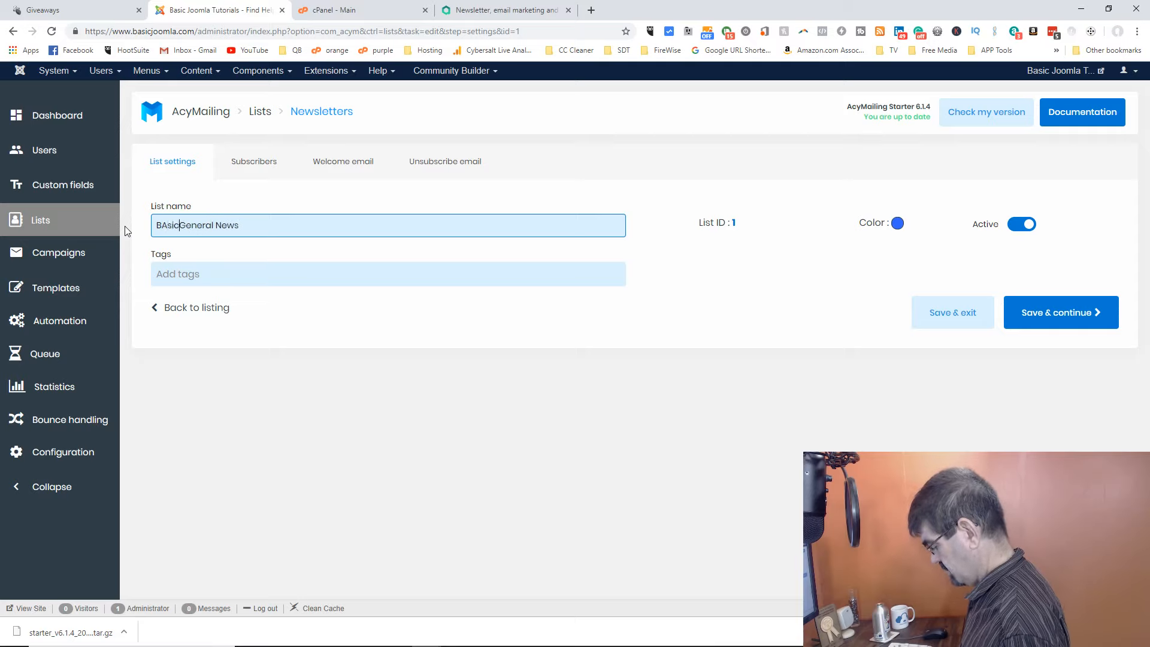
pyautogui.write('oomla')
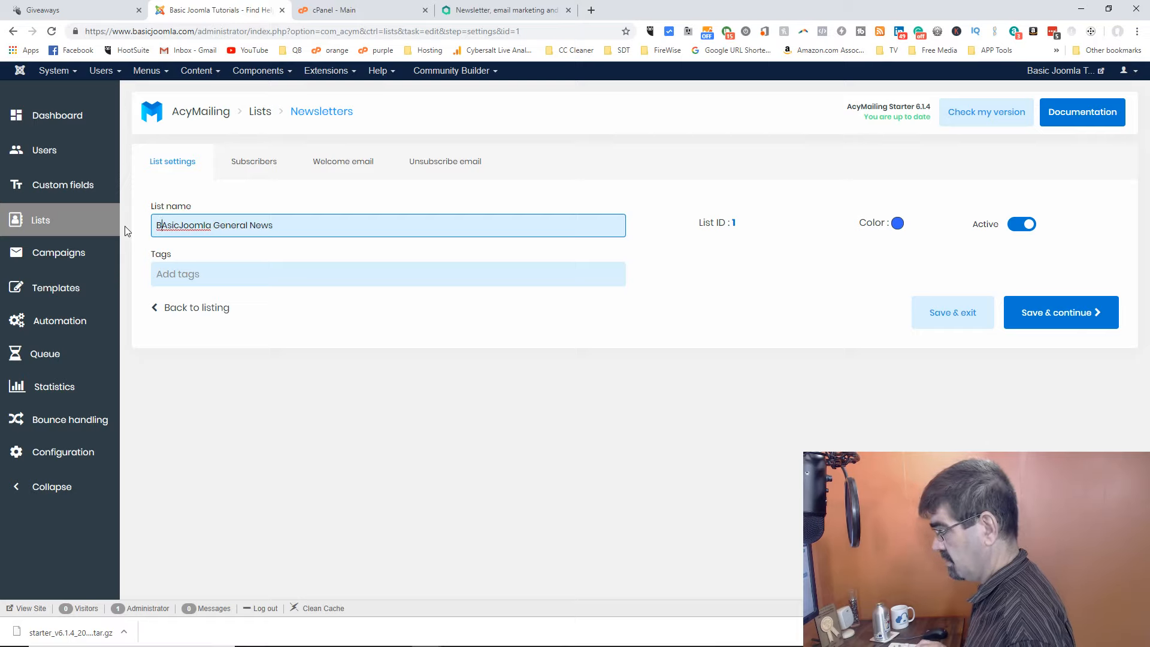
pyautogui.press('Home')
pyautogui.press('Right')
pyautogui.press('Right')
pyautogui.press('BackSpace')
pyautogui.write('a')
pyautogui.press('Tab')
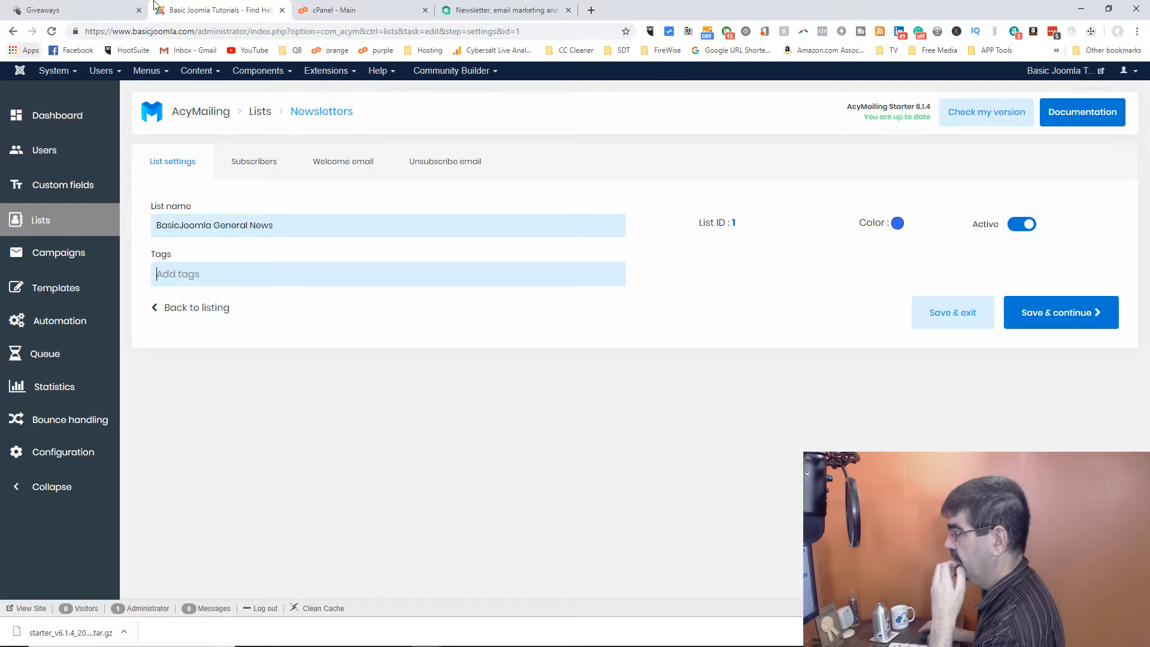
# Switch to the Acyba website, dismiss its popup and view the AcyMailing Roadmap
pyautogui.click(498, 10)
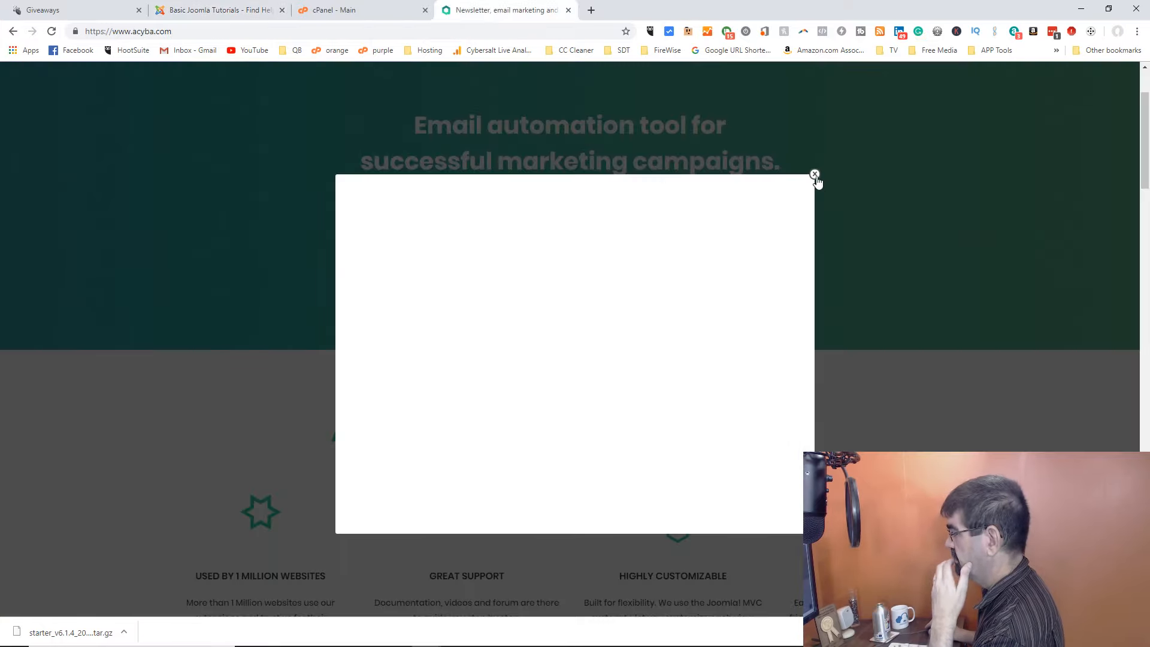
pyautogui.click(815, 175)
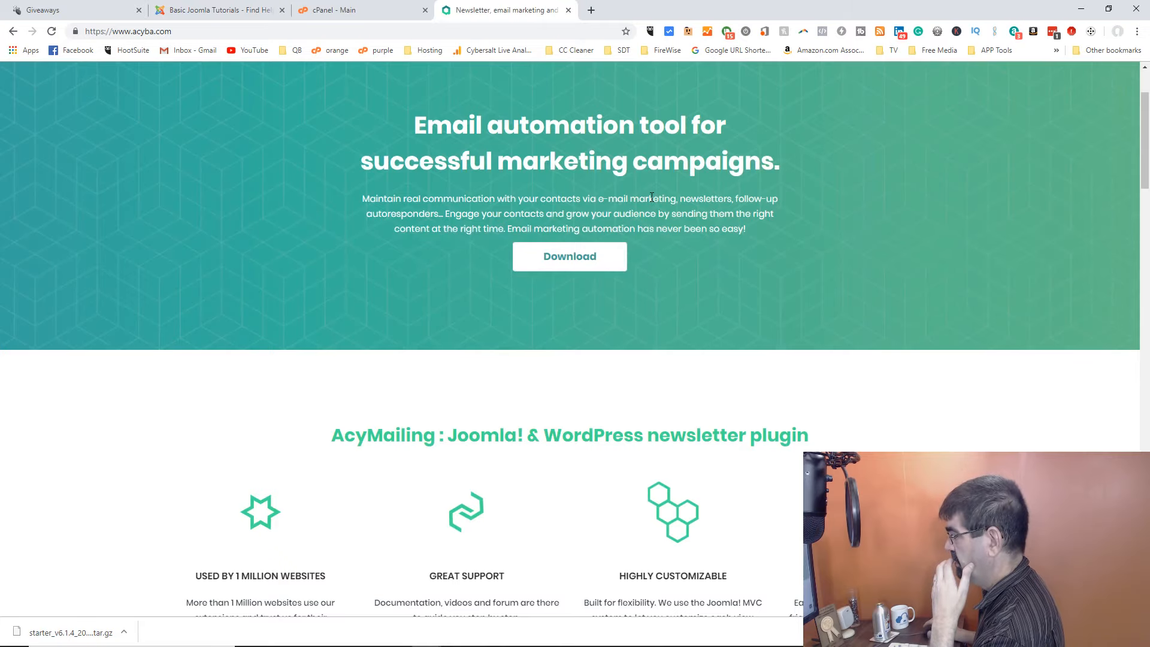
pyautogui.scroll(-7, 652, 196)
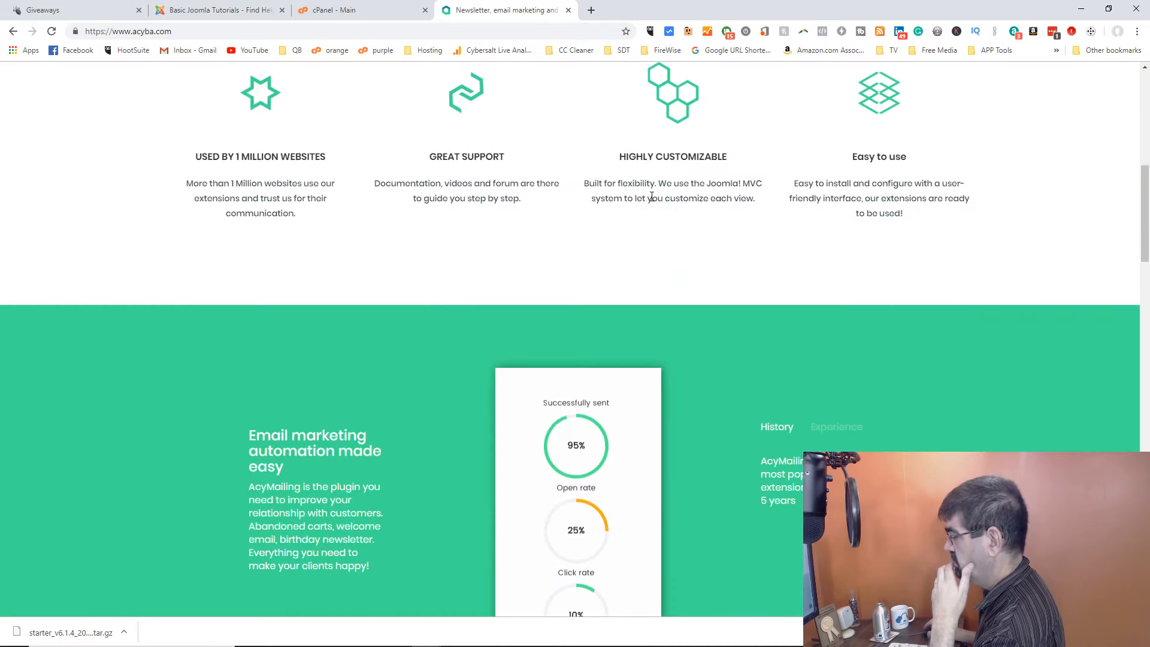
pyautogui.scroll(7, 652, 196)
pyautogui.moveTo(793, 105)
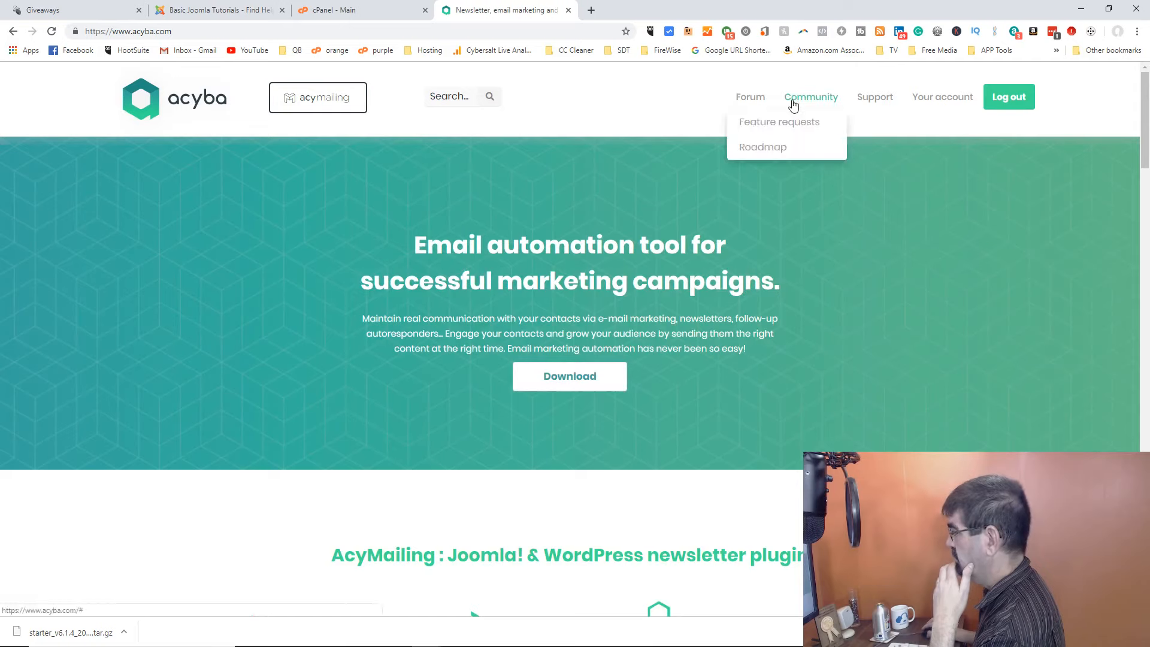
pyautogui.moveTo(865, 104)
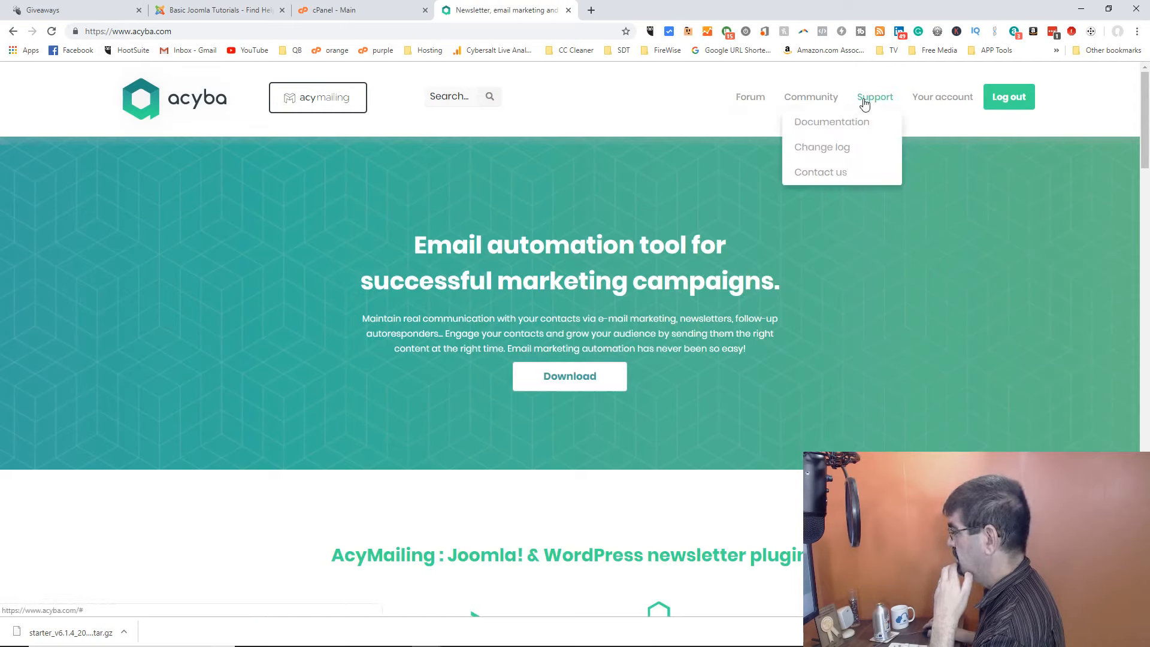
pyautogui.click(780, 148)
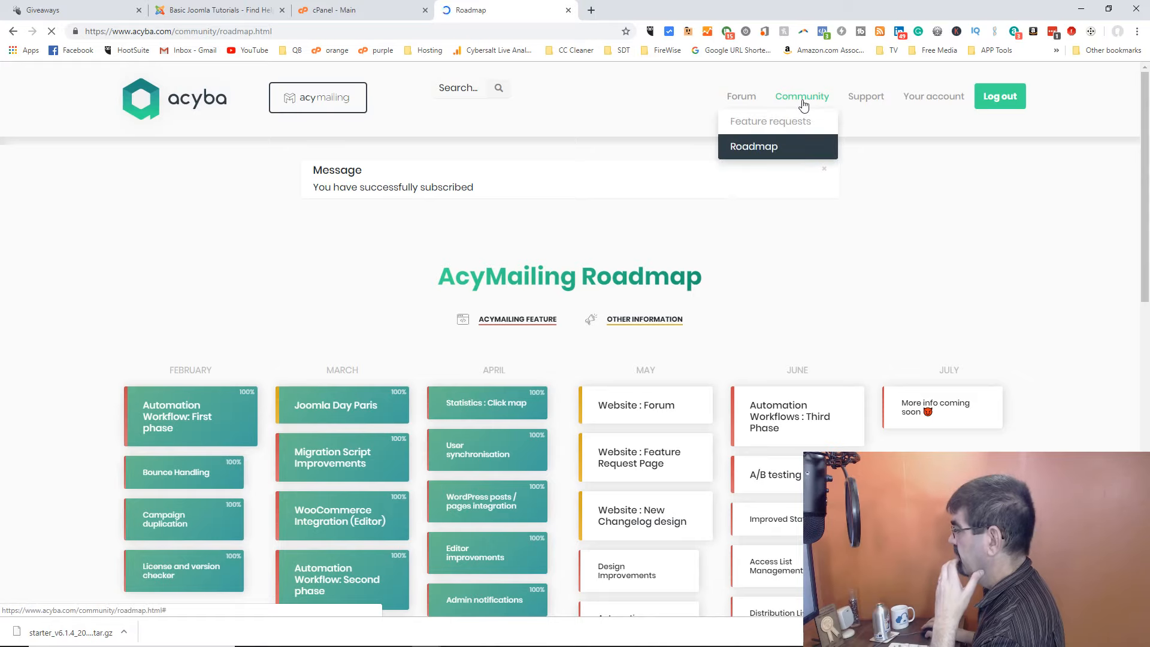
# Go to the AcyMailing change log on the Acyba site and copy the page's web address
pyautogui.moveTo(850, 103)
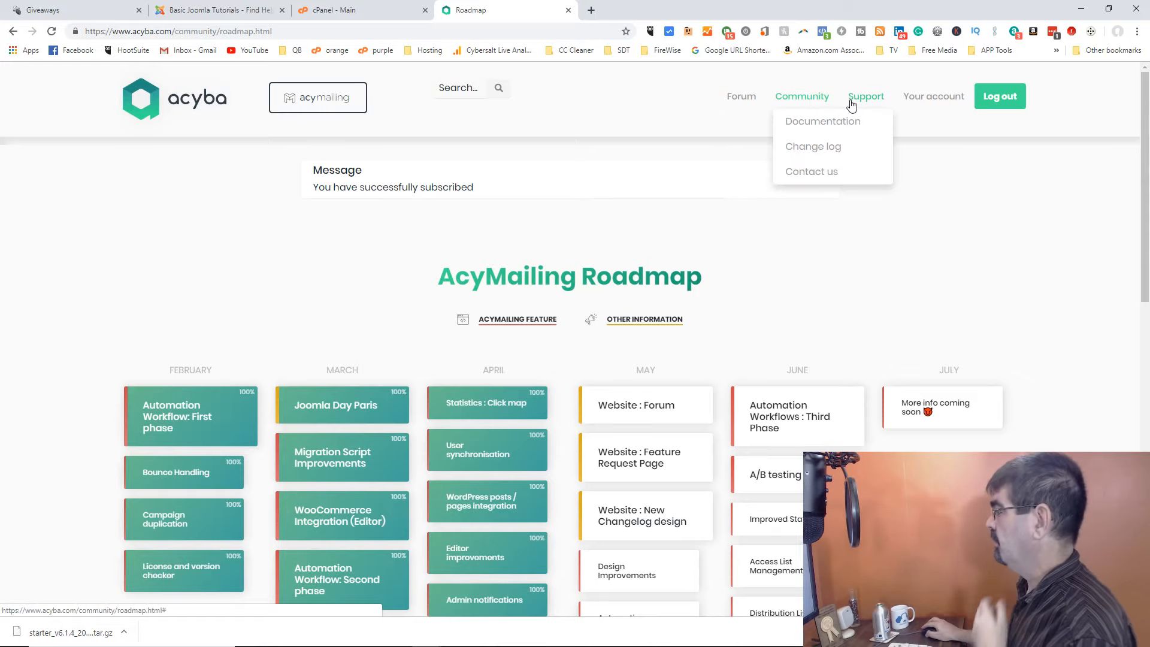
pyautogui.click(833, 147)
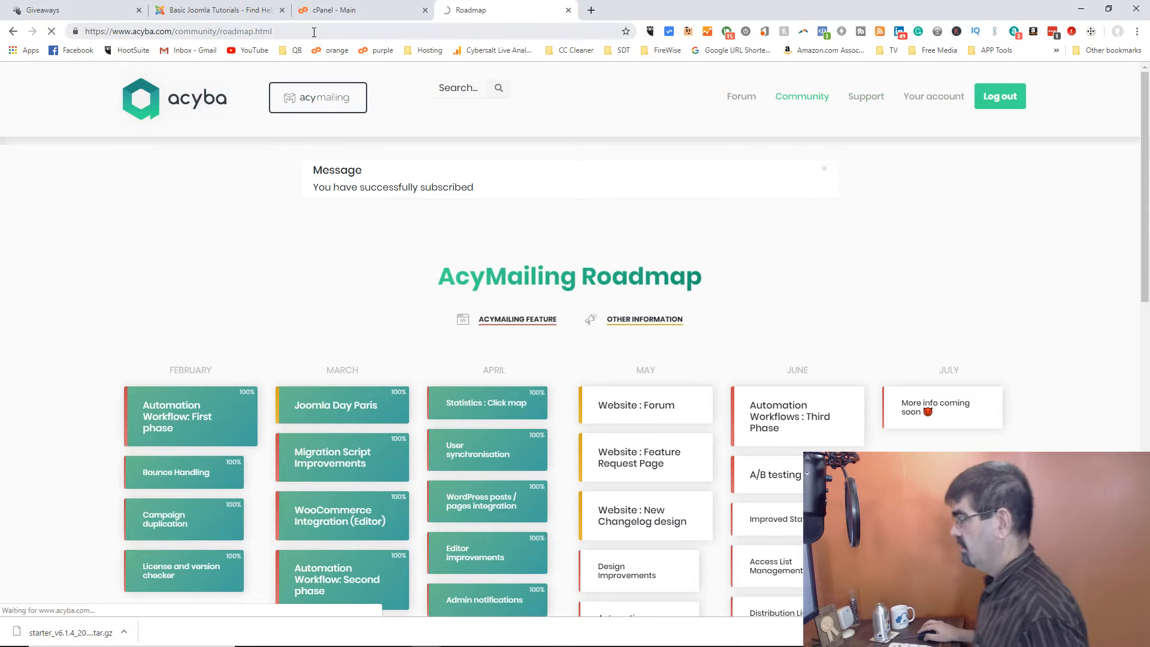
pyautogui.click(314, 32)
pyautogui.rightClick(314, 33)
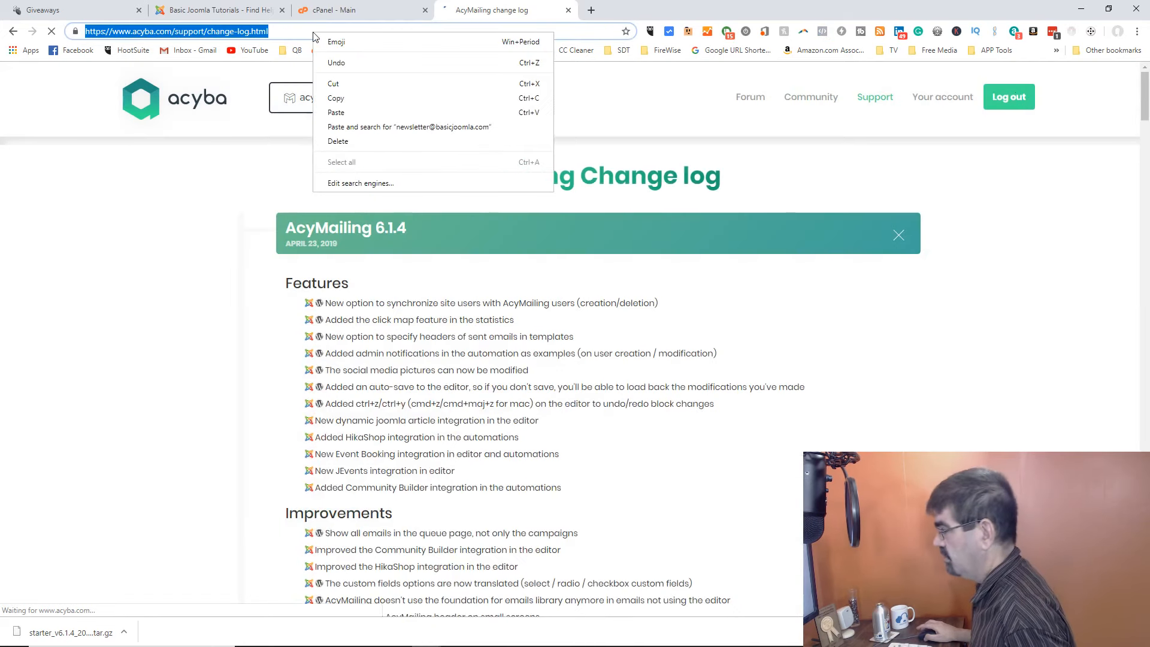
pyautogui.click(347, 98)
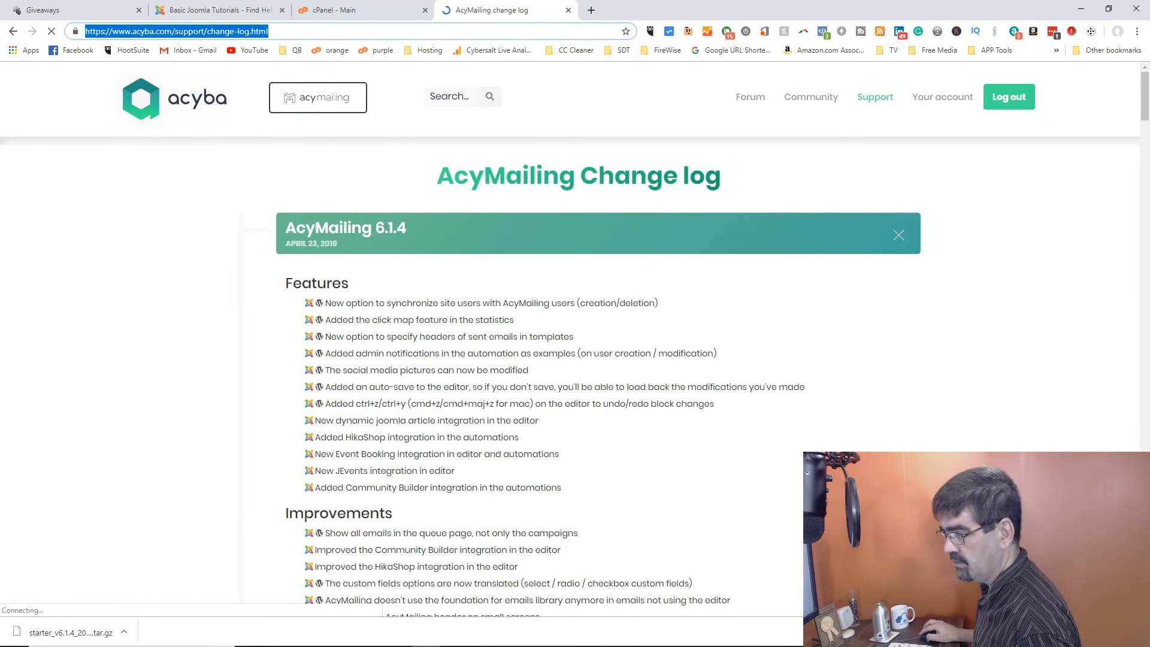
pyautogui.hotkey('alt', 'Tab')
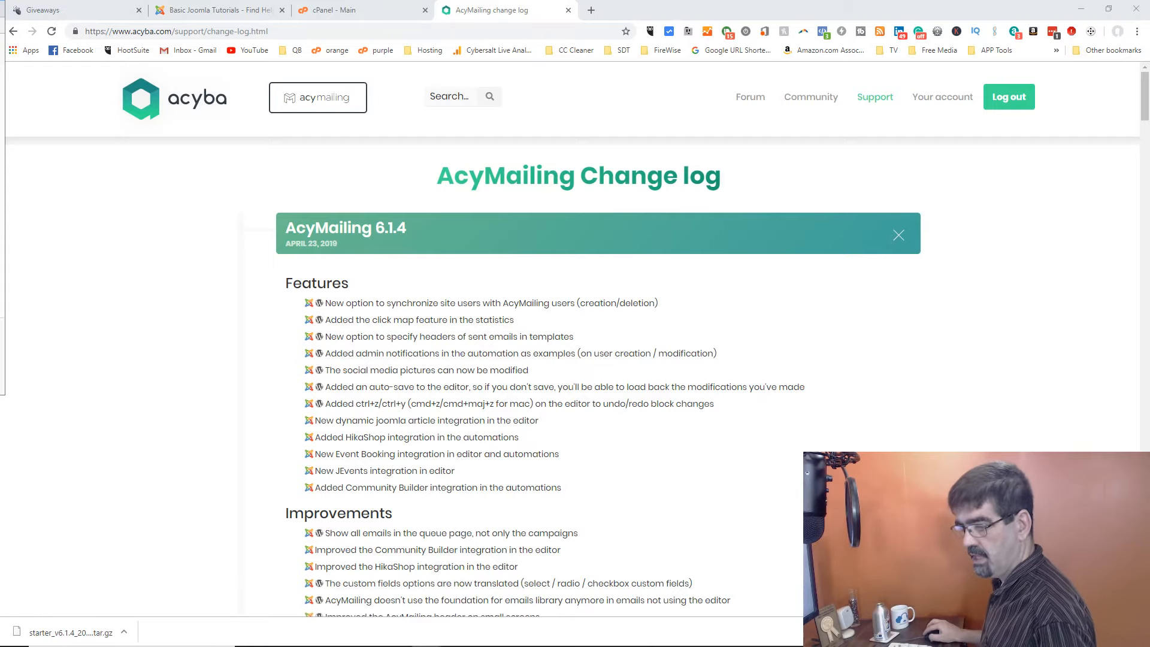
pyautogui.hotkey('alt', 'Tab')
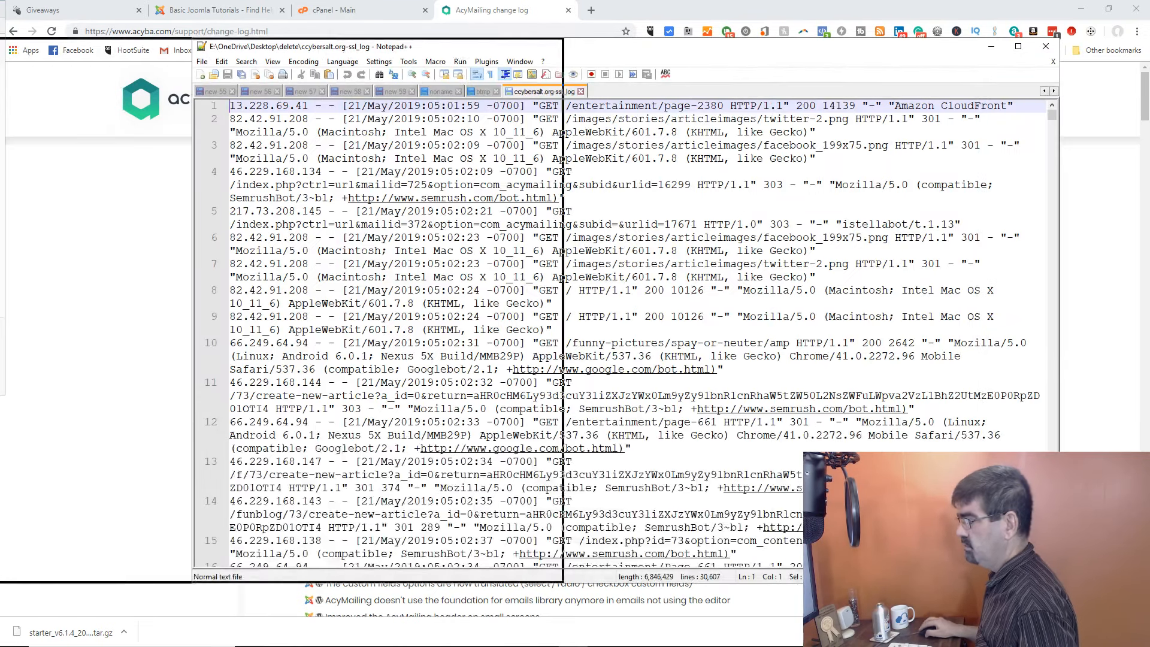
pyautogui.hotkey('alt', 'Tab')
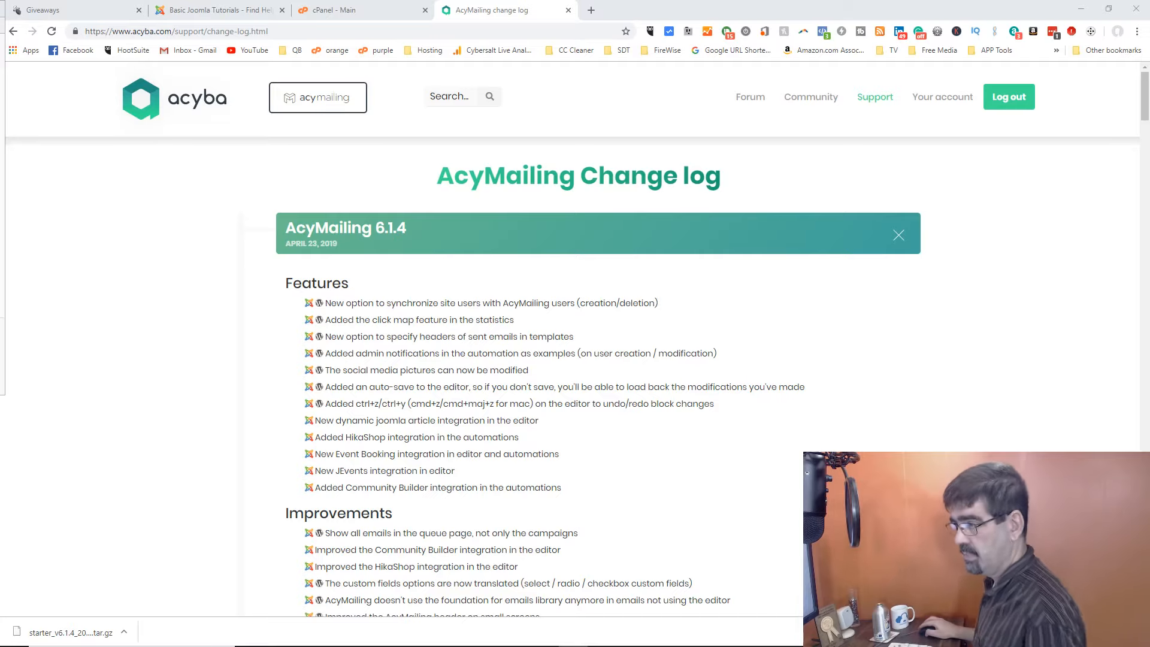
# Return to the list in the Joomla administration, save its settings and continue to its subscribers
pyautogui.click(345, 16)
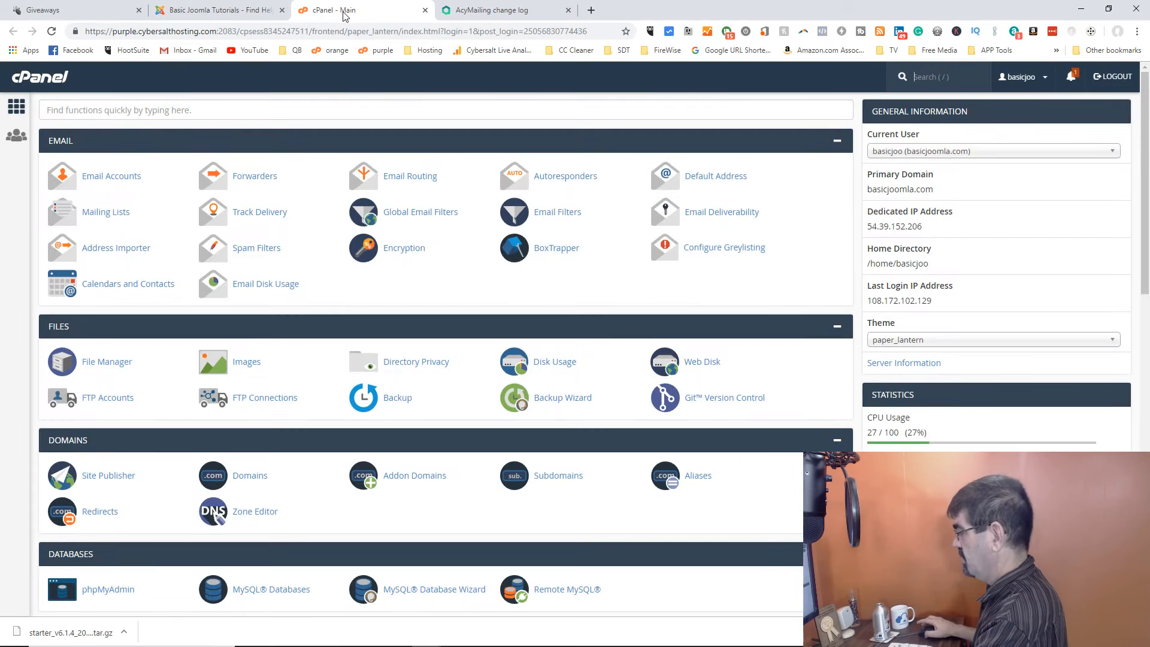
pyautogui.click(225, 17)
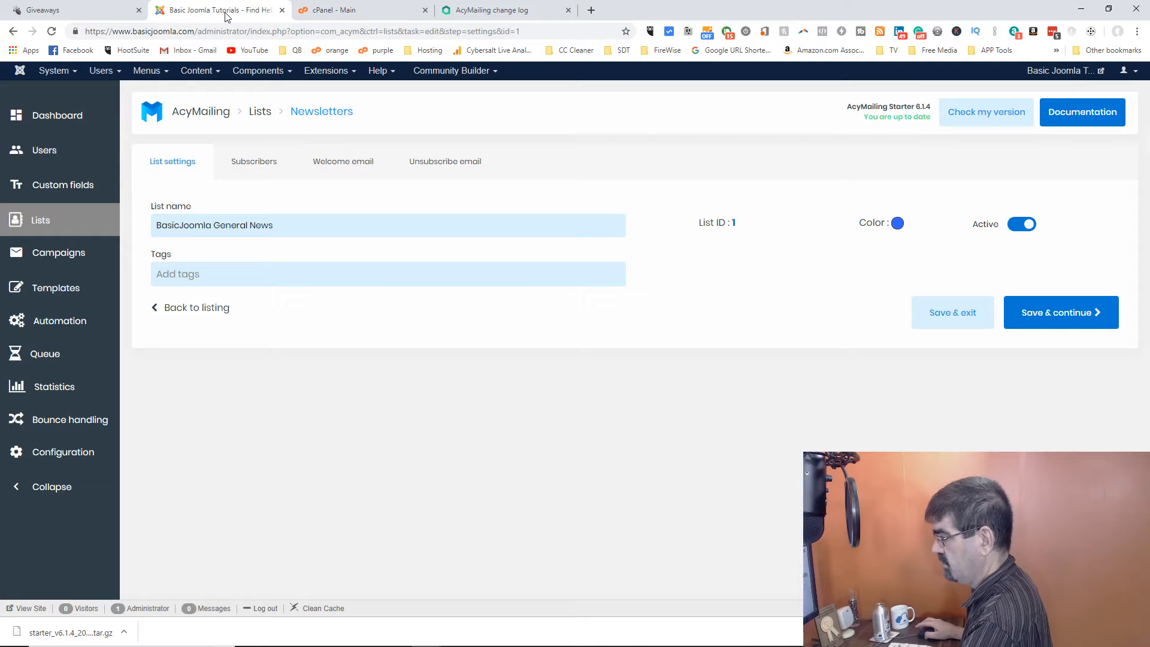
pyautogui.click(1098, 312)
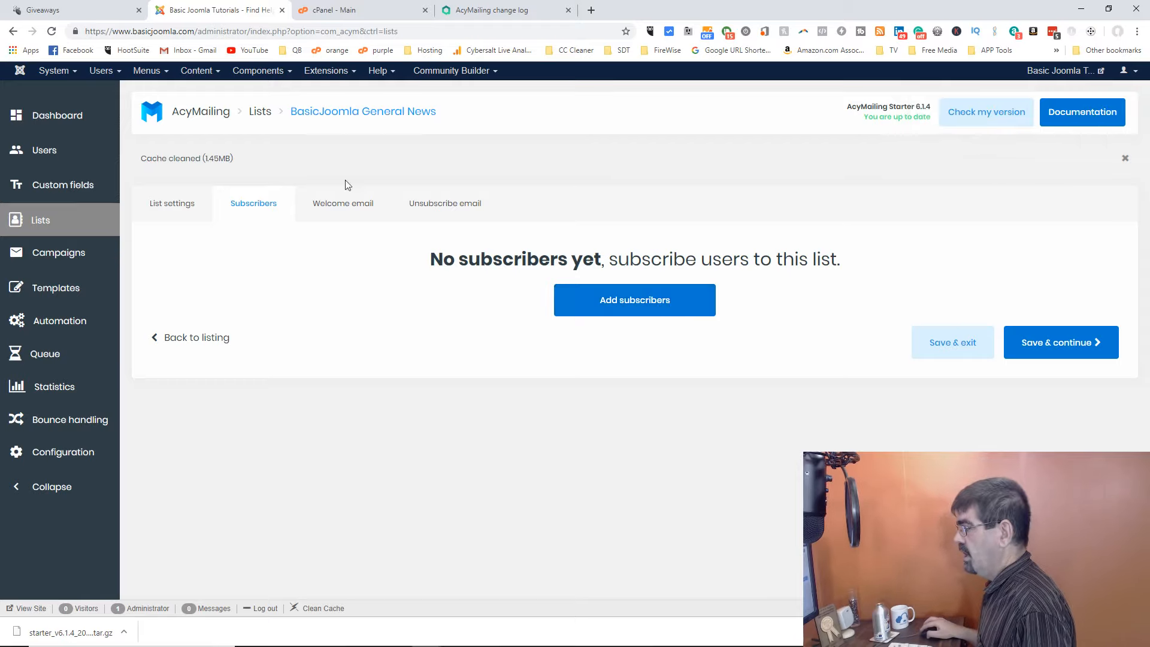
# Start a new welcome email template for the BasicJoomla General News list and look over its blank form
pyautogui.click(342, 206)
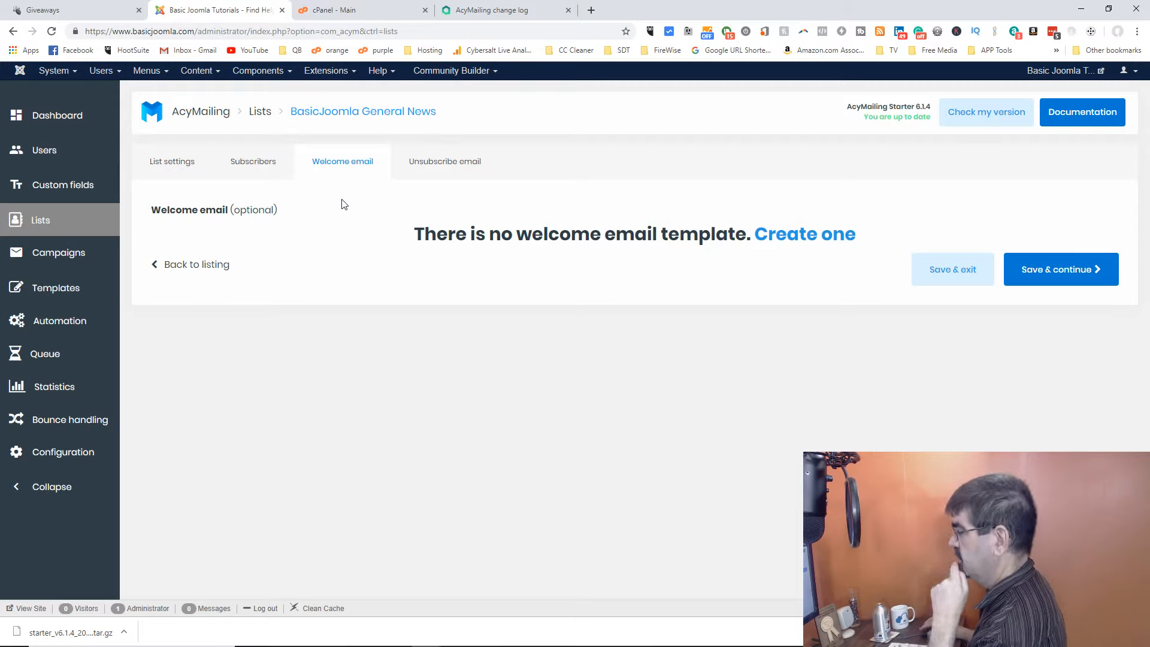
pyautogui.click(818, 242)
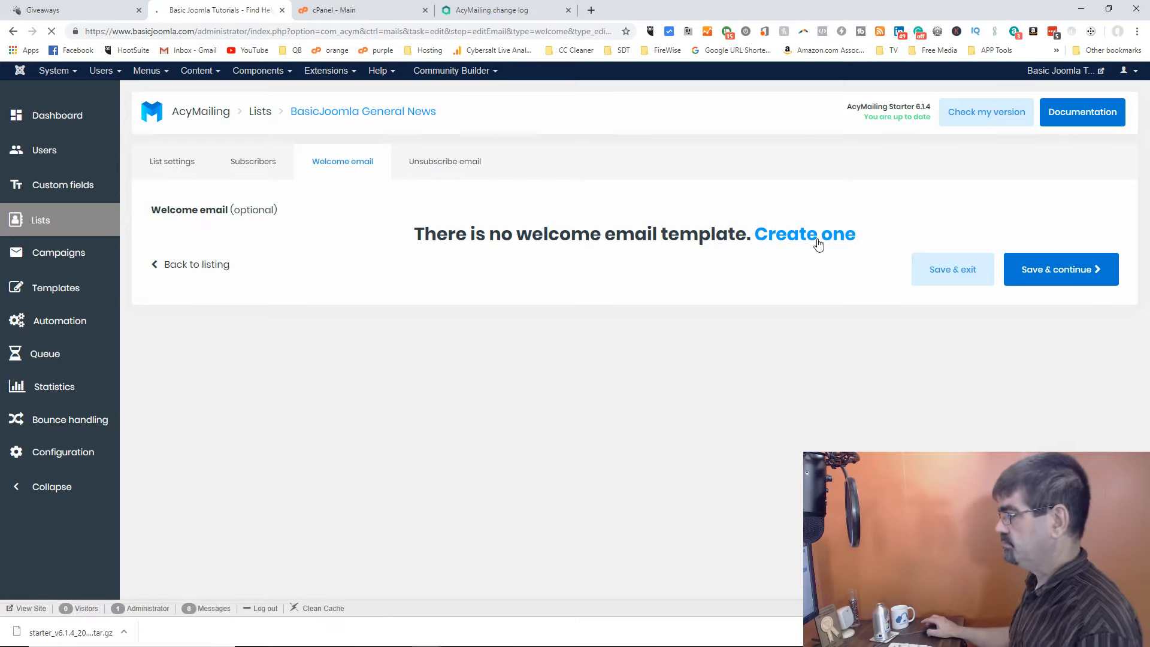
pyautogui.scroll(-1, 962, 301)
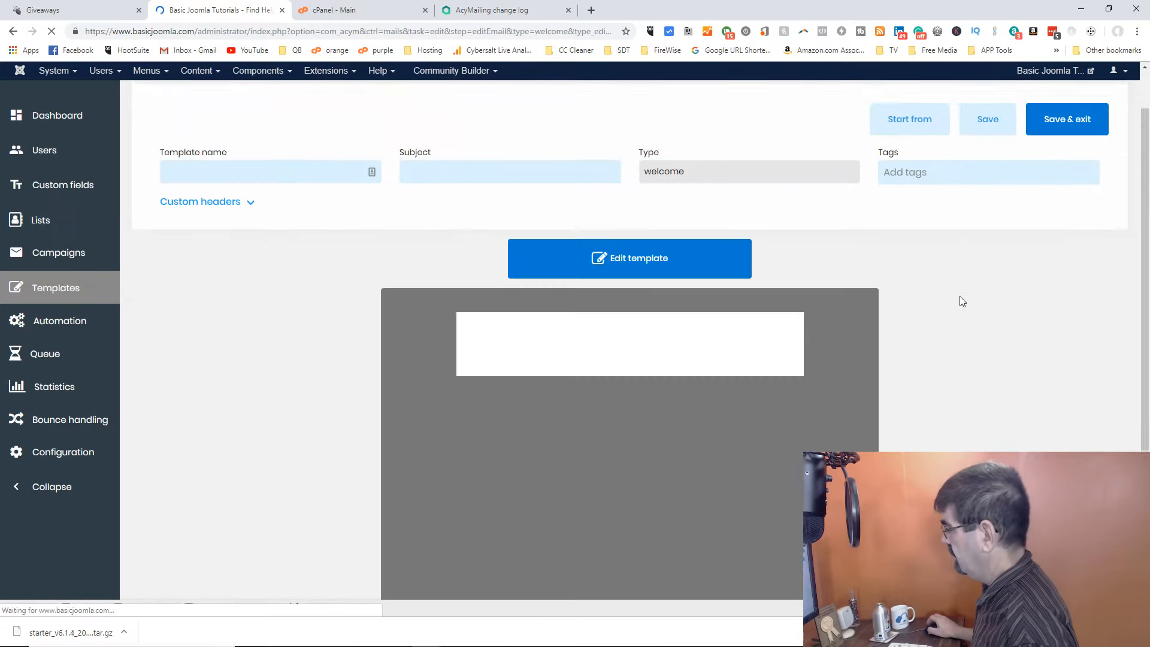
pyautogui.scroll(-1, 962, 301)
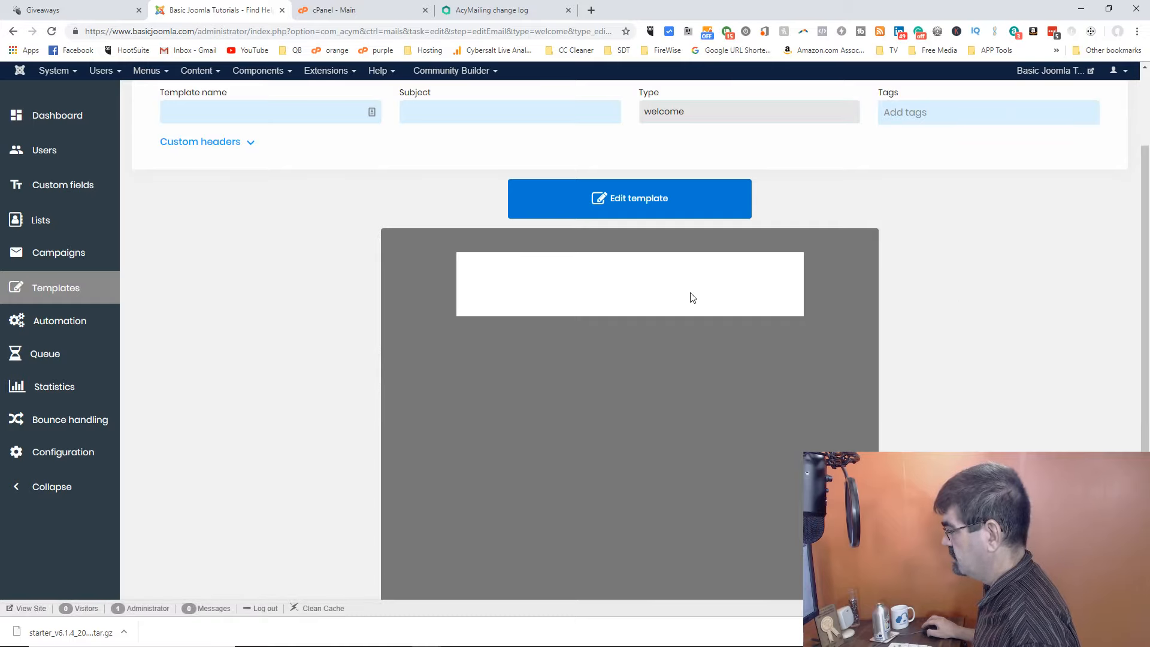
pyautogui.scroll(-2, 692, 297)
pyautogui.scroll(4, 778, 310)
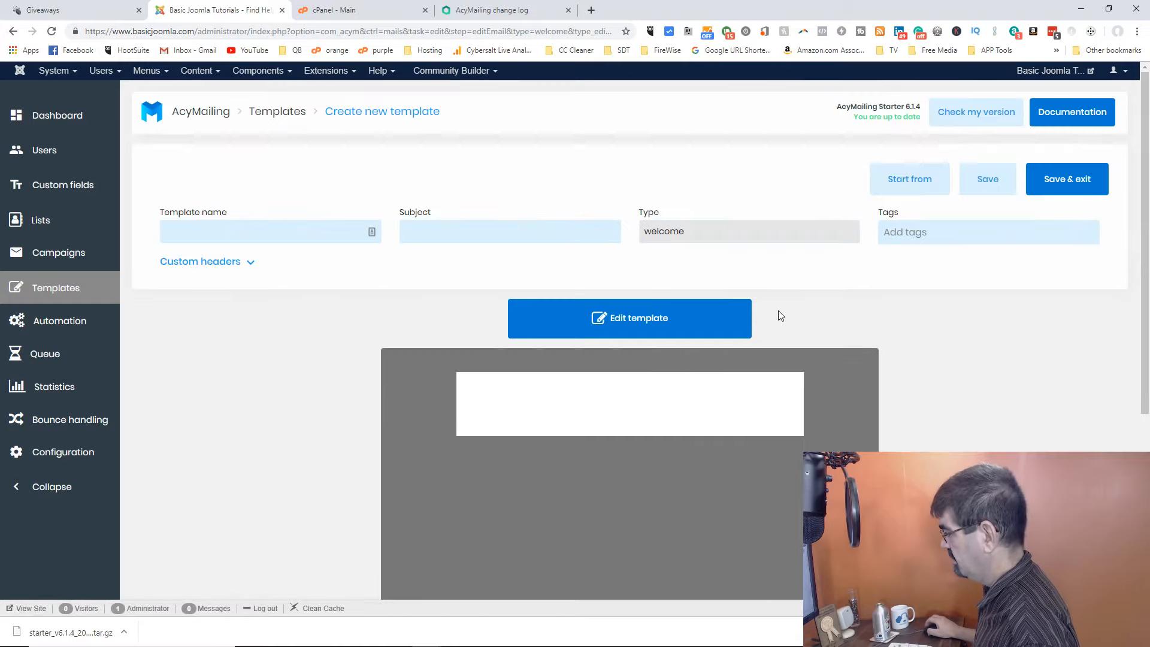
# Open the welcome template in the email editor and go through its introductory tour to the end
pyautogui.click(655, 327)
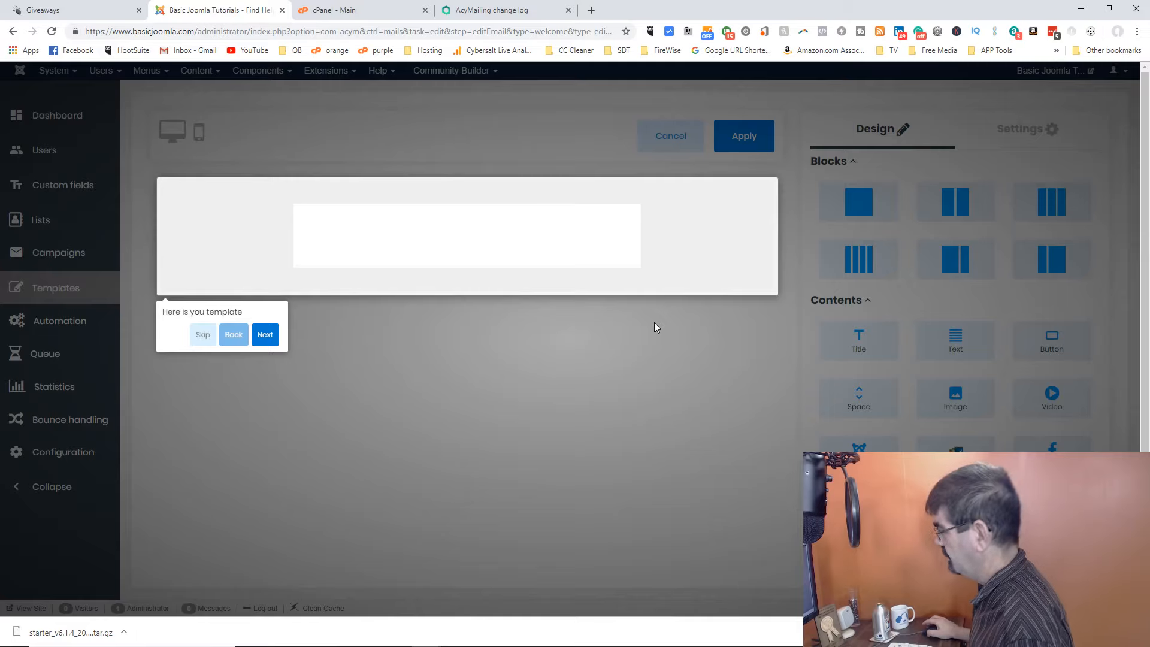
pyautogui.moveTo(535, 257)
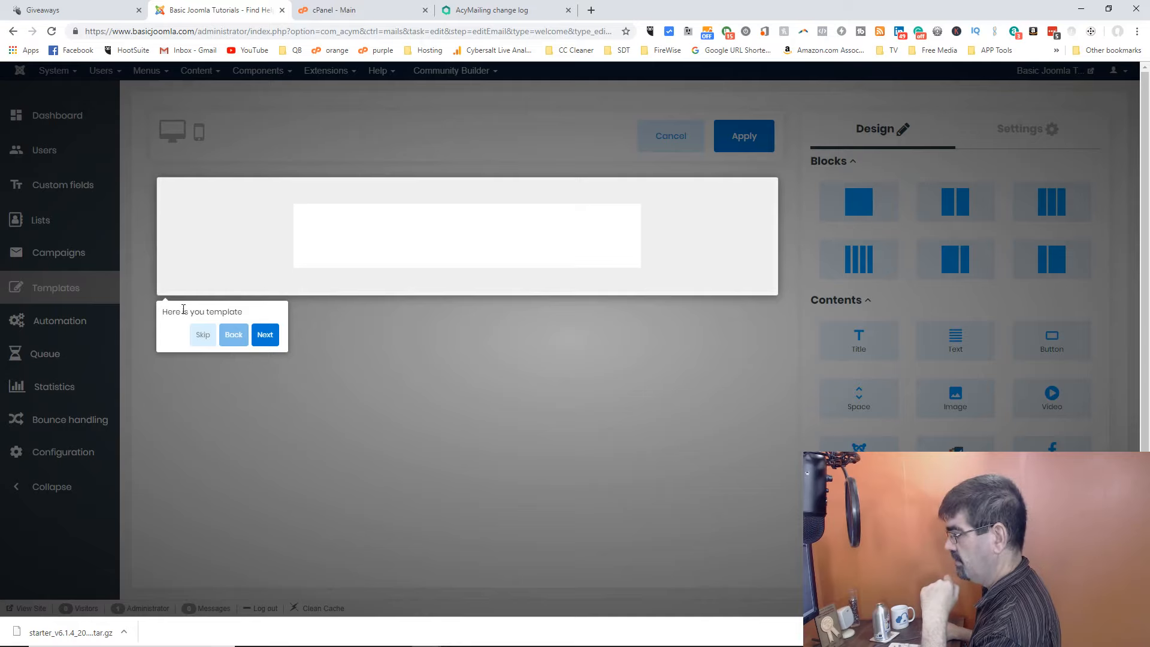
pyautogui.click(259, 334)
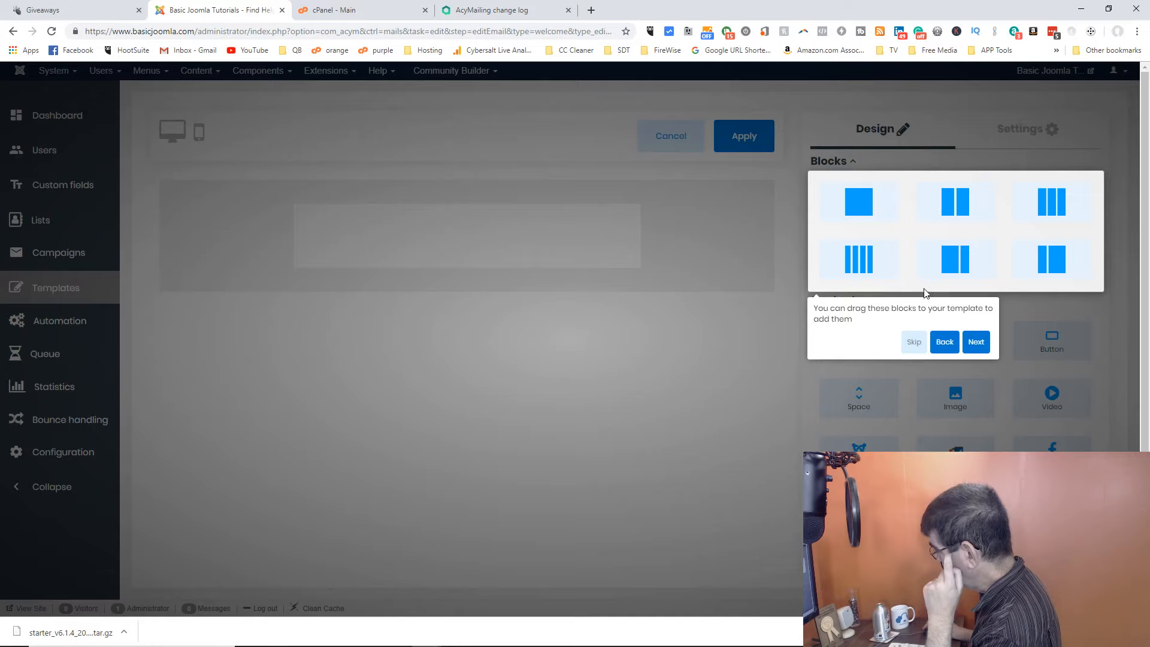
pyautogui.click(976, 341)
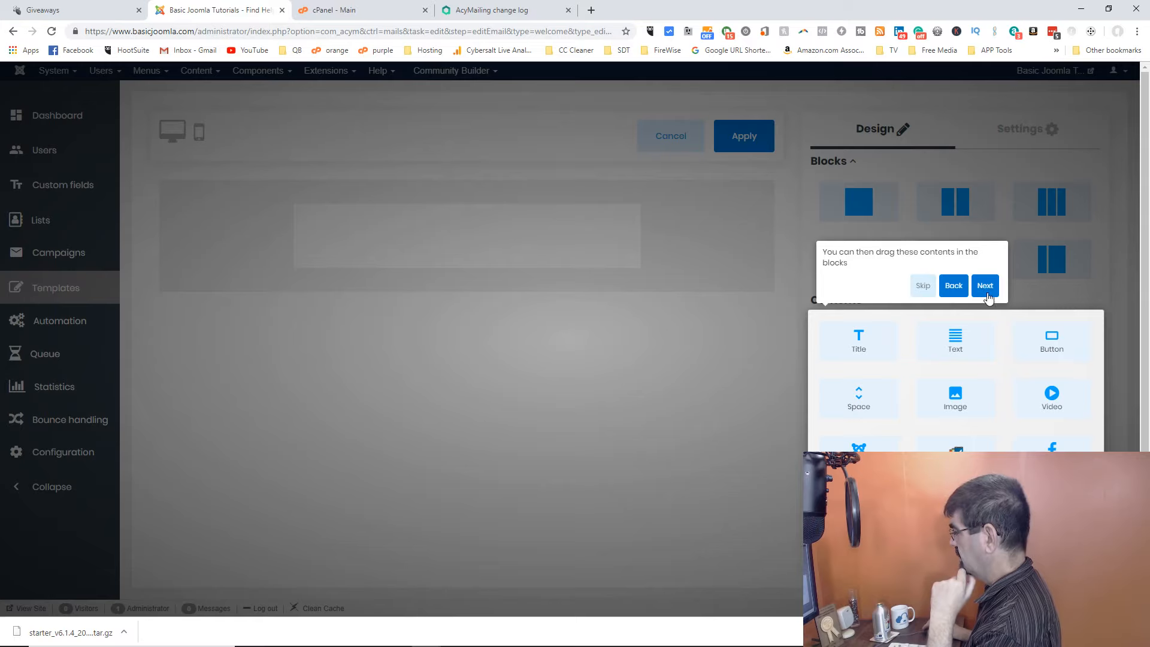
pyautogui.click(985, 287)
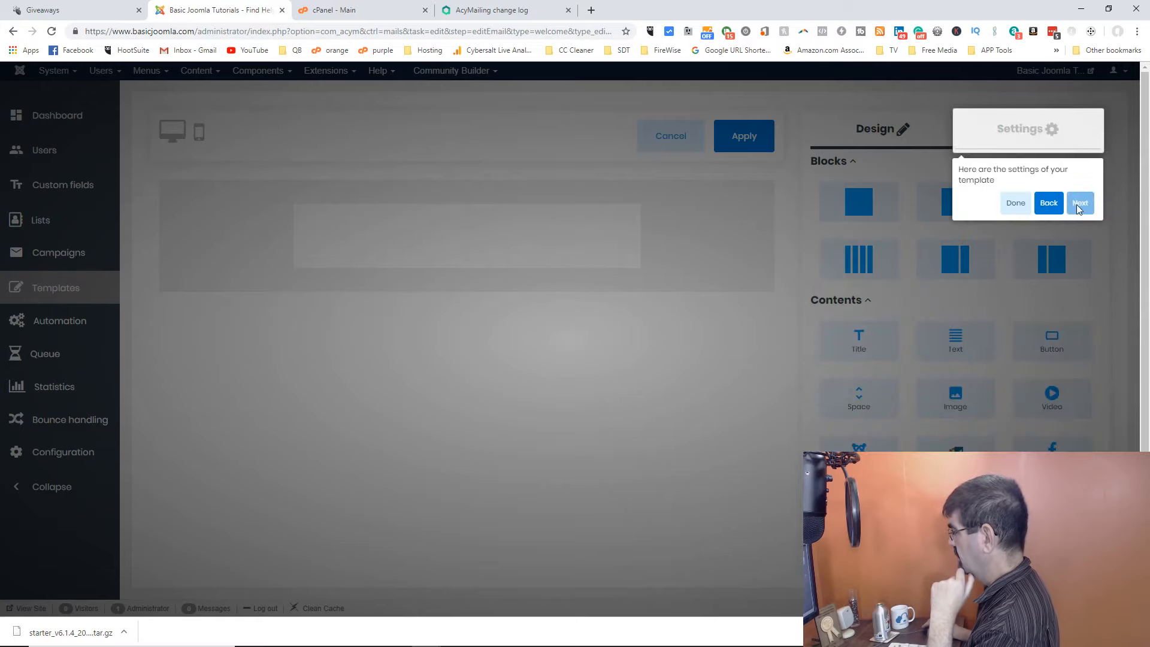
pyautogui.click(1015, 204)
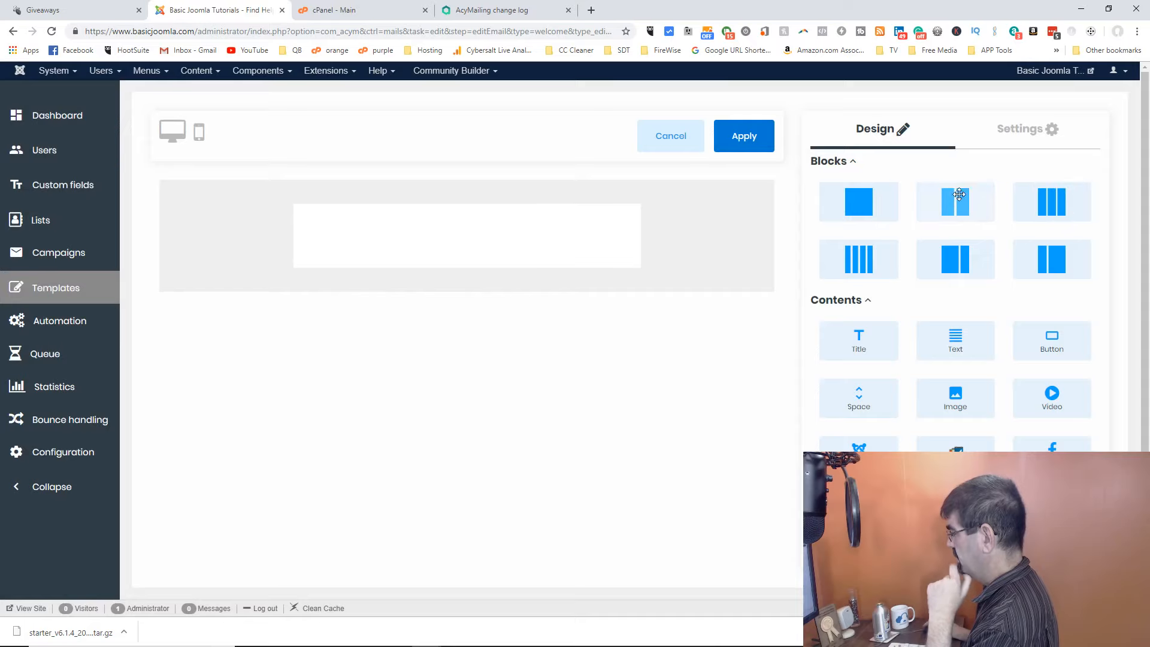
# Add a Title content to the template's empty block, set its text to "Welcome!" and dismiss the dynamic text tip
pyautogui.moveTo(878, 342); pyautogui.dragTo(468, 242)
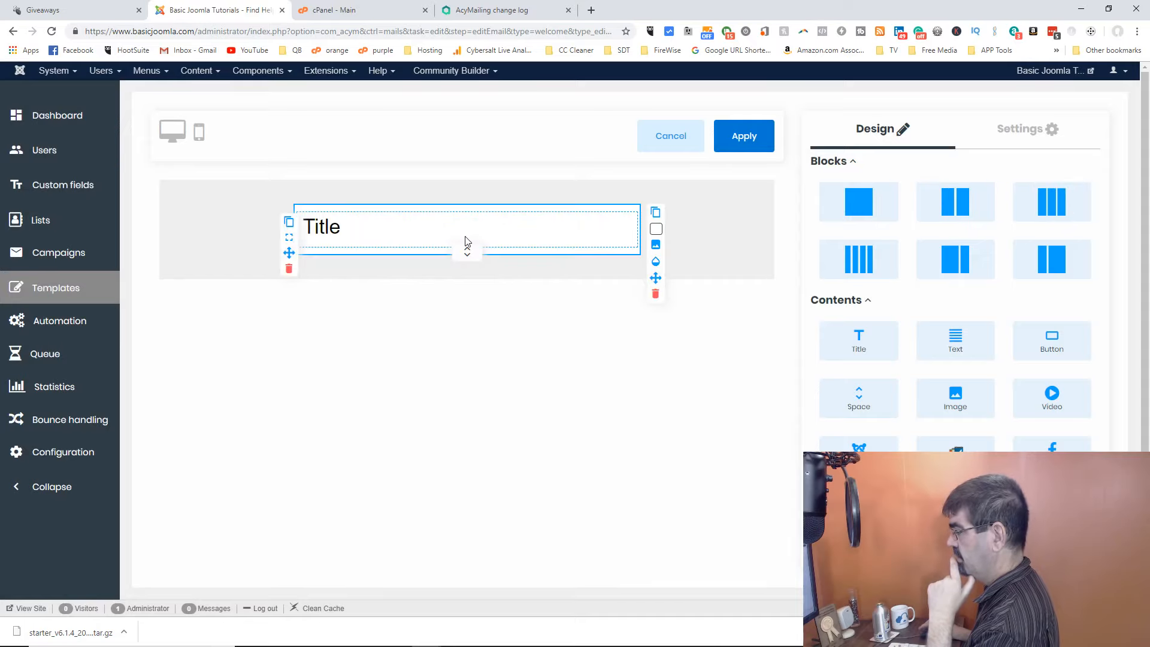
pyautogui.doubleClick(333, 228)
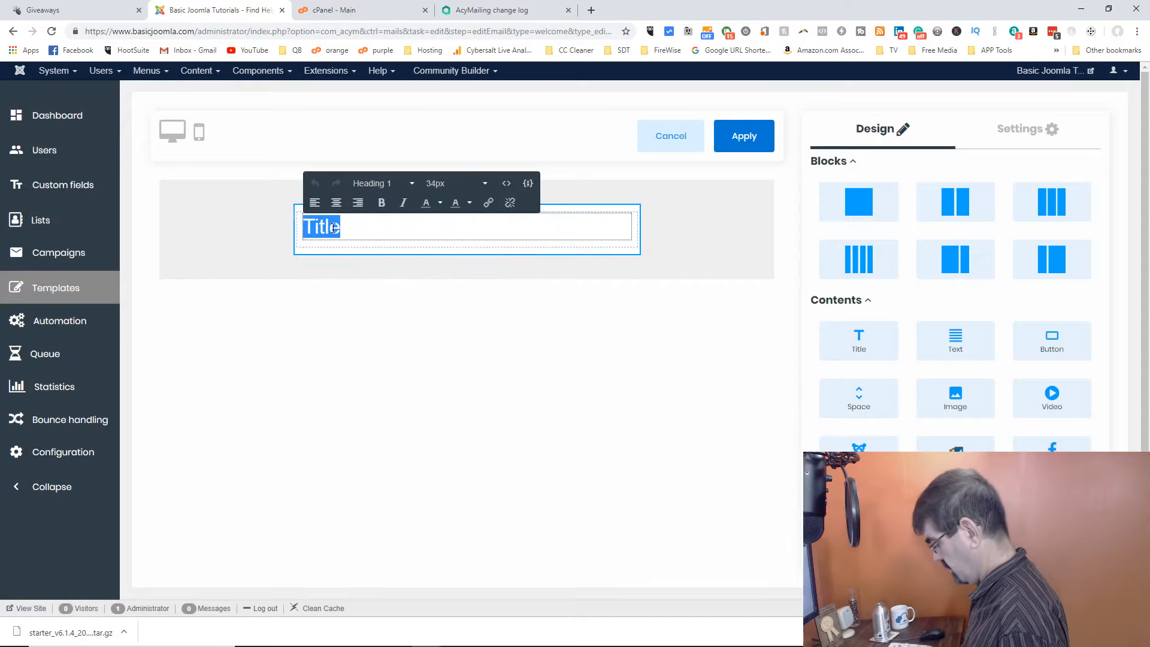
pyautogui.write('Welcome')
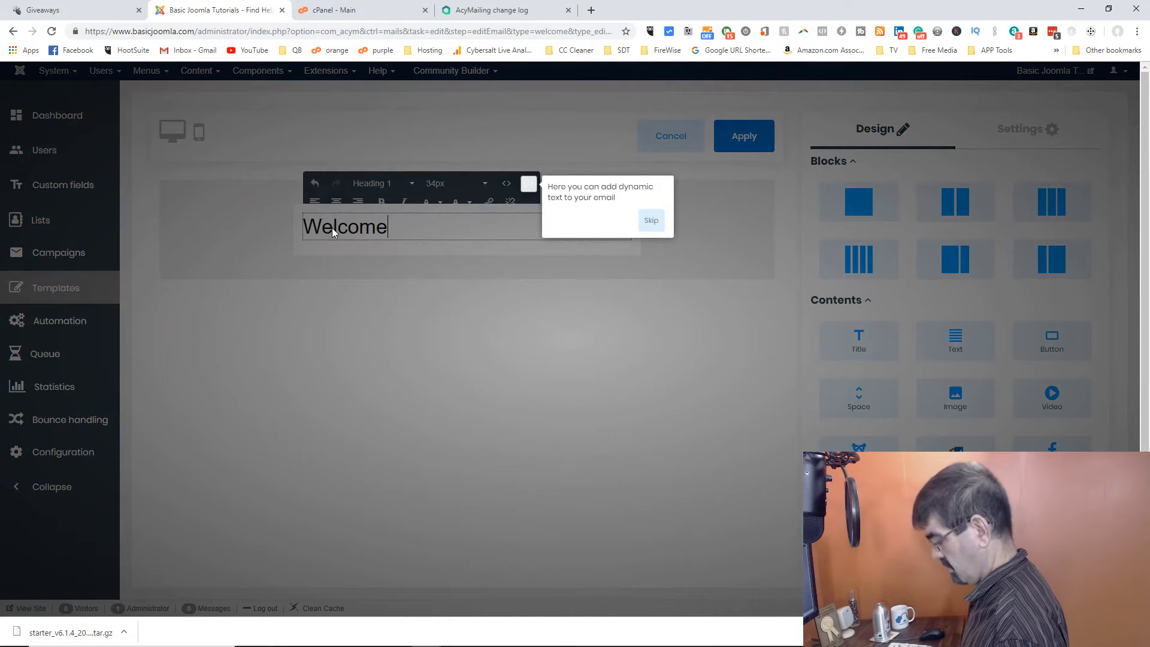
pyautogui.write('!')
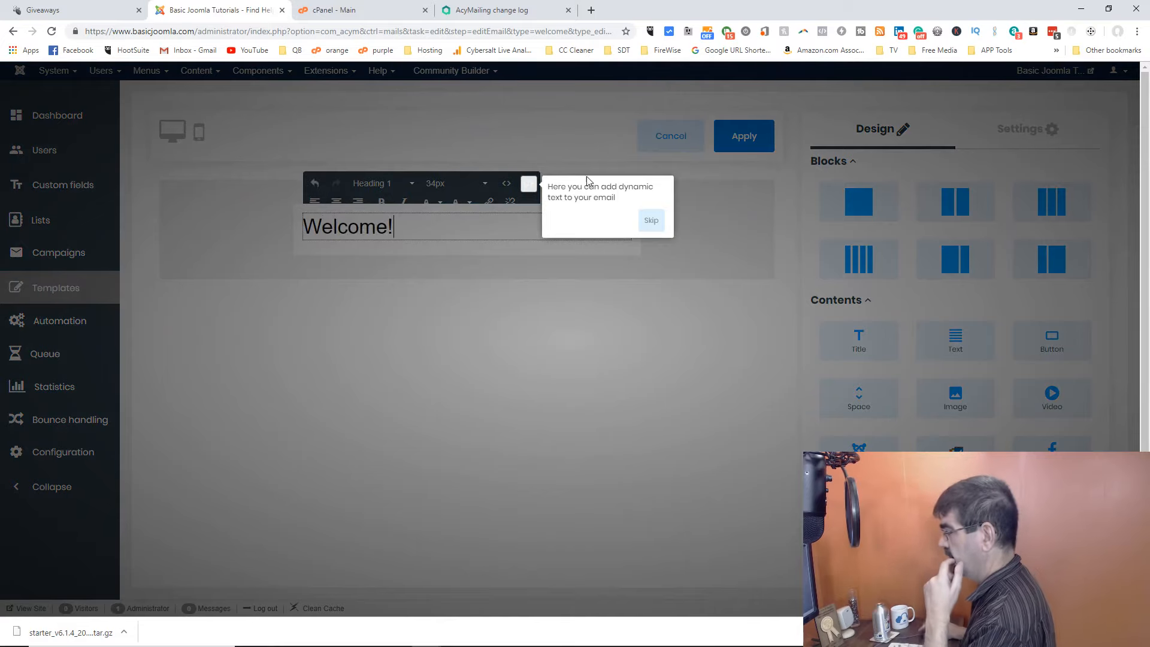
pyautogui.click(651, 221)
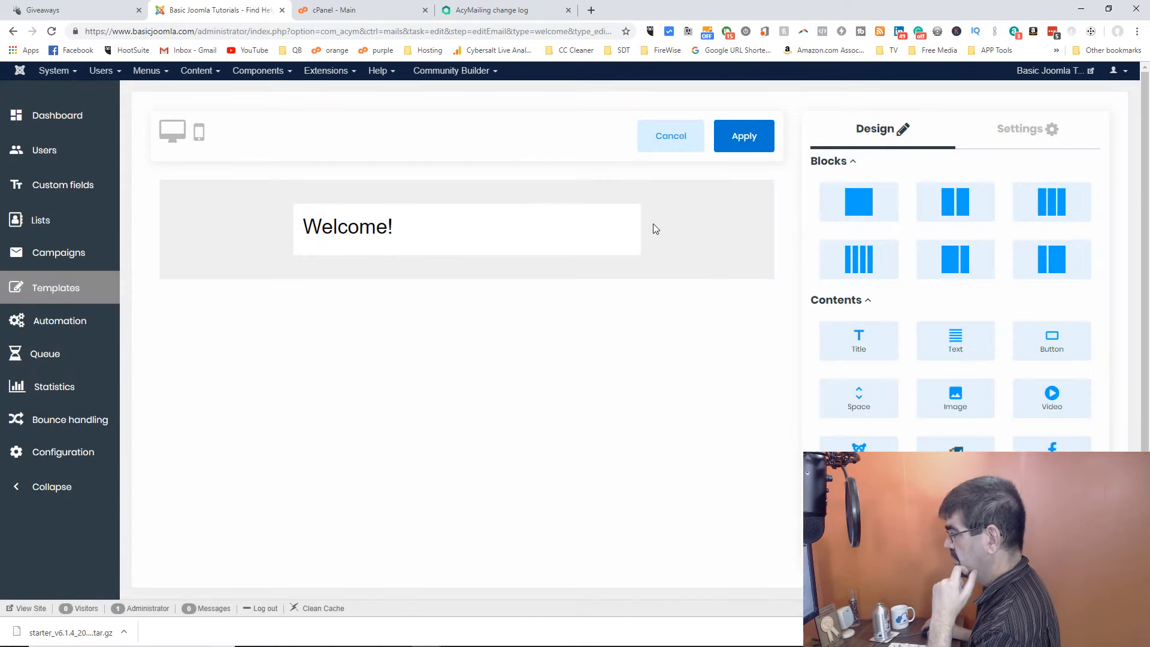
# Add a one-column block below the title and change the title text to "Thanks for Subscribing!"
pyautogui.moveTo(952, 333)
pyautogui.mouseDown()
pyautogui.moveTo(383, 272)
pyautogui.moveTo(806, 295)
pyautogui.moveTo(944, 331)
pyautogui.mouseUp()
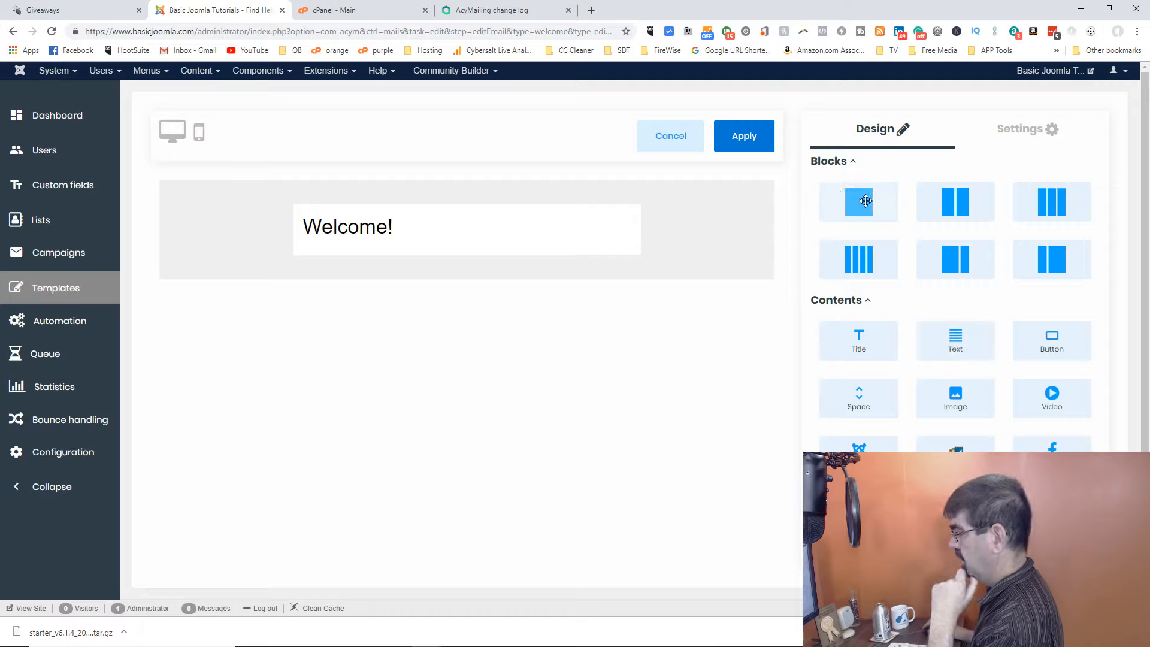
pyautogui.moveTo(865, 200); pyautogui.dragTo(443, 257)
pyautogui.click(335, 227)
pyautogui.doubleClick(335, 226)
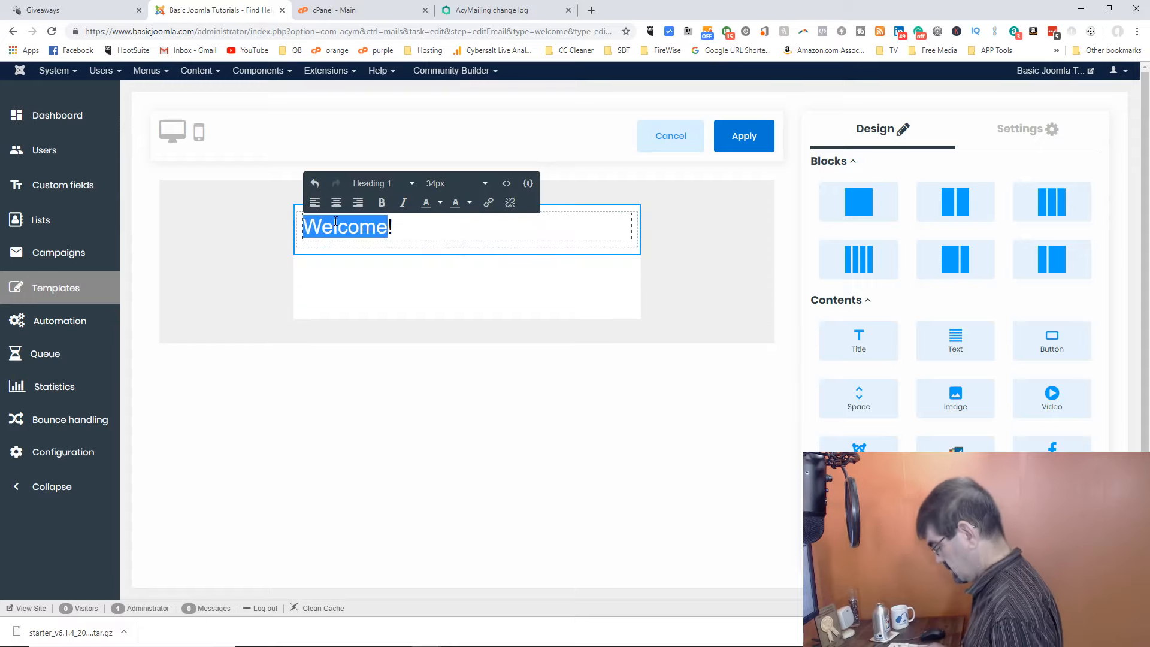
pyautogui.write('Thanks for Subscribing!')
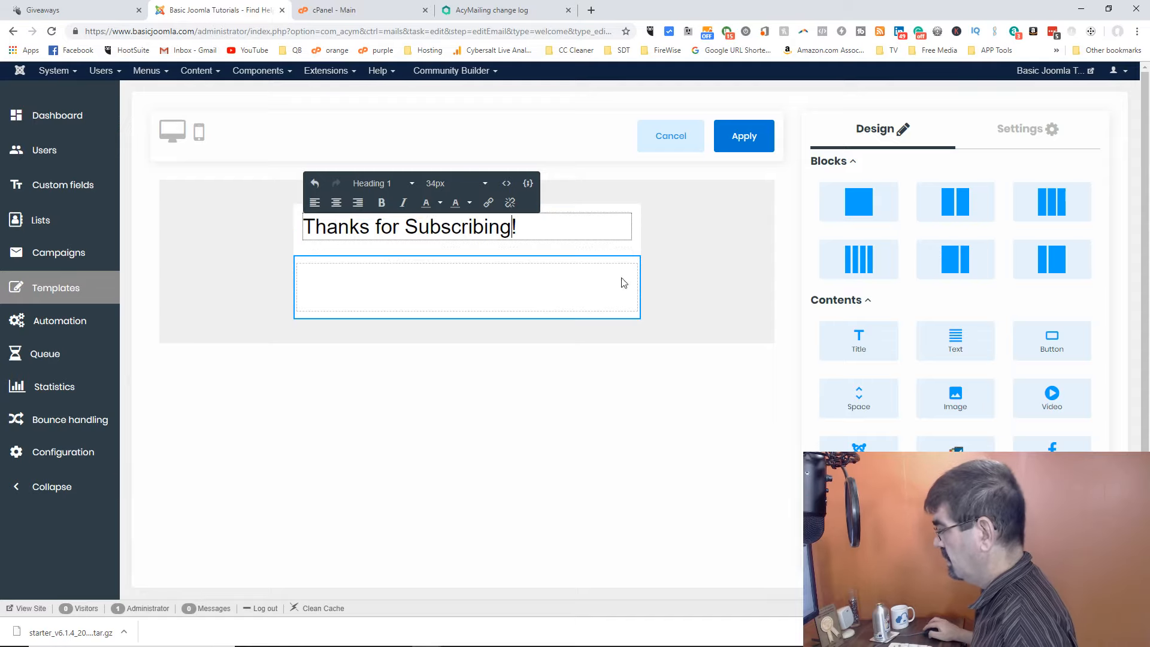
# Insert a two-column block with a wider first column beneath the title and place a Text content in its wide column
pyautogui.click(541, 293)
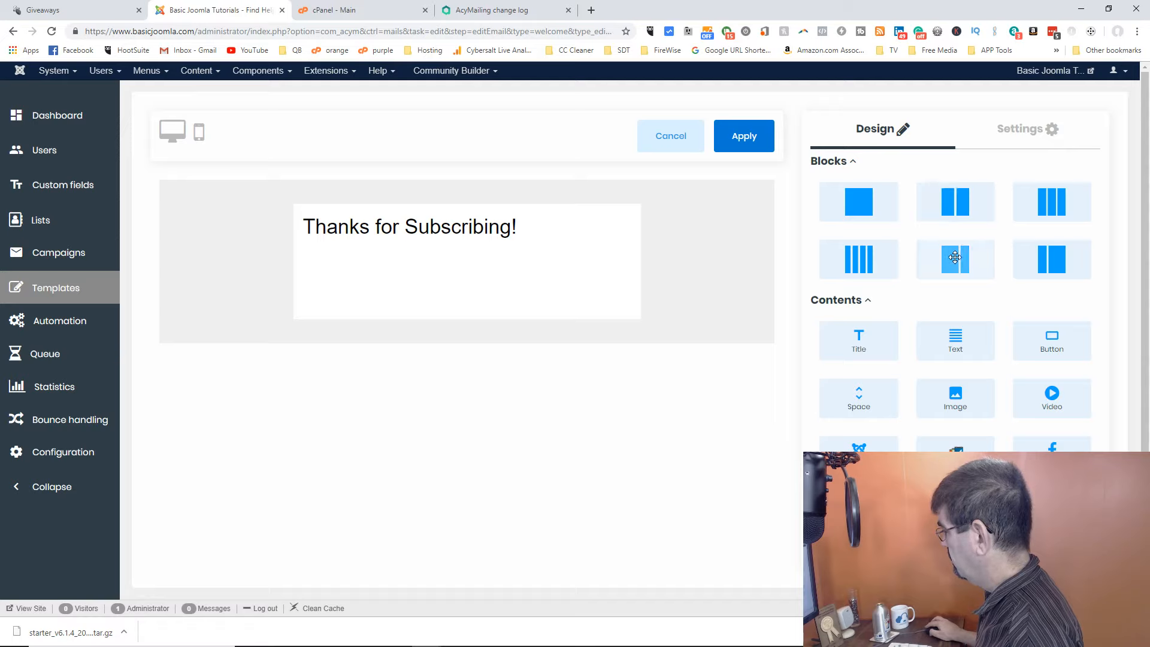
pyautogui.moveTo(952, 254); pyautogui.dragTo(416, 281)
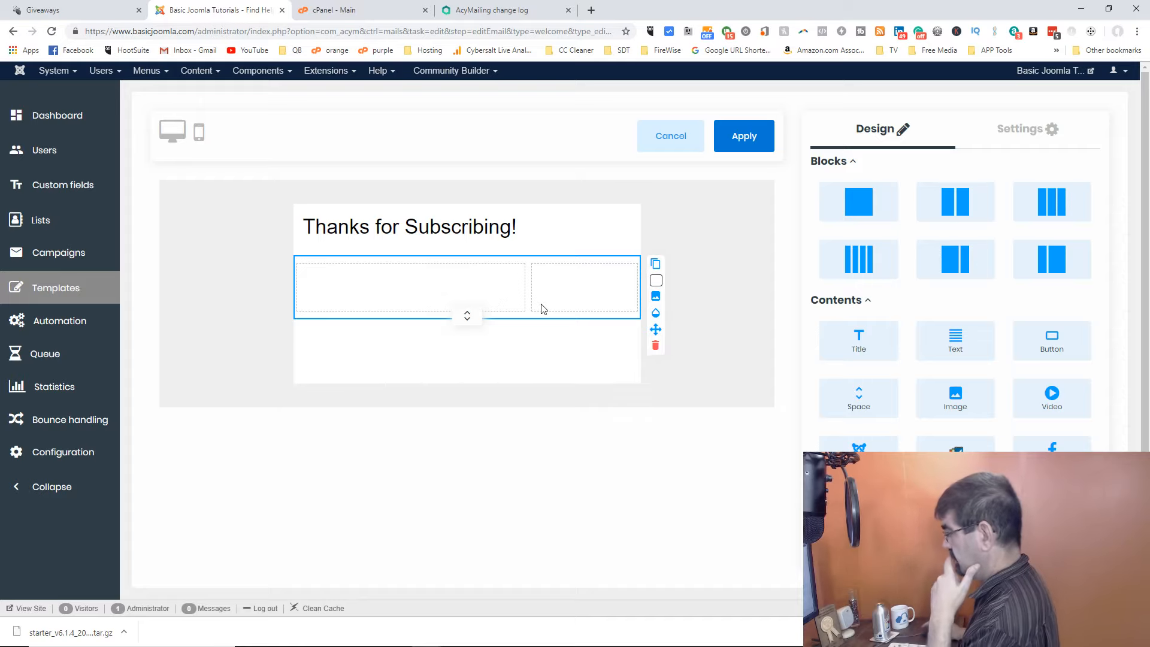
pyautogui.moveTo(953, 338); pyautogui.dragTo(381, 287)
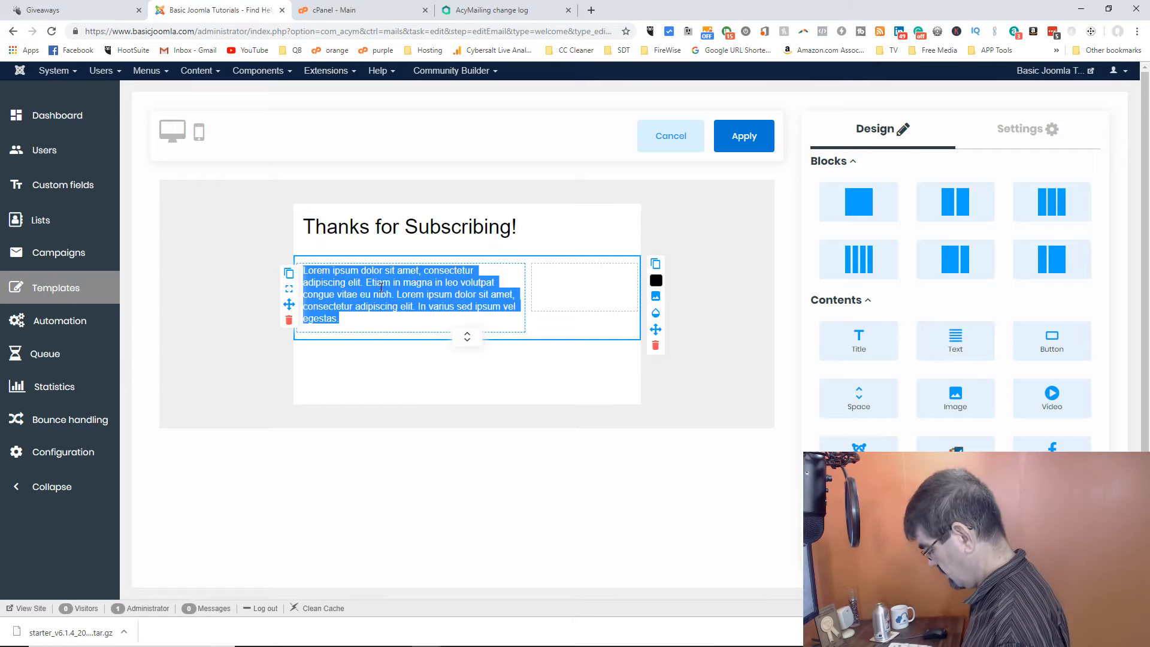
# Replace the placeholder paragraph in the wide column with "Thanks for subscriving to the Basic Joomla update newsletter."
pyautogui.scroll(-1, 381, 287)
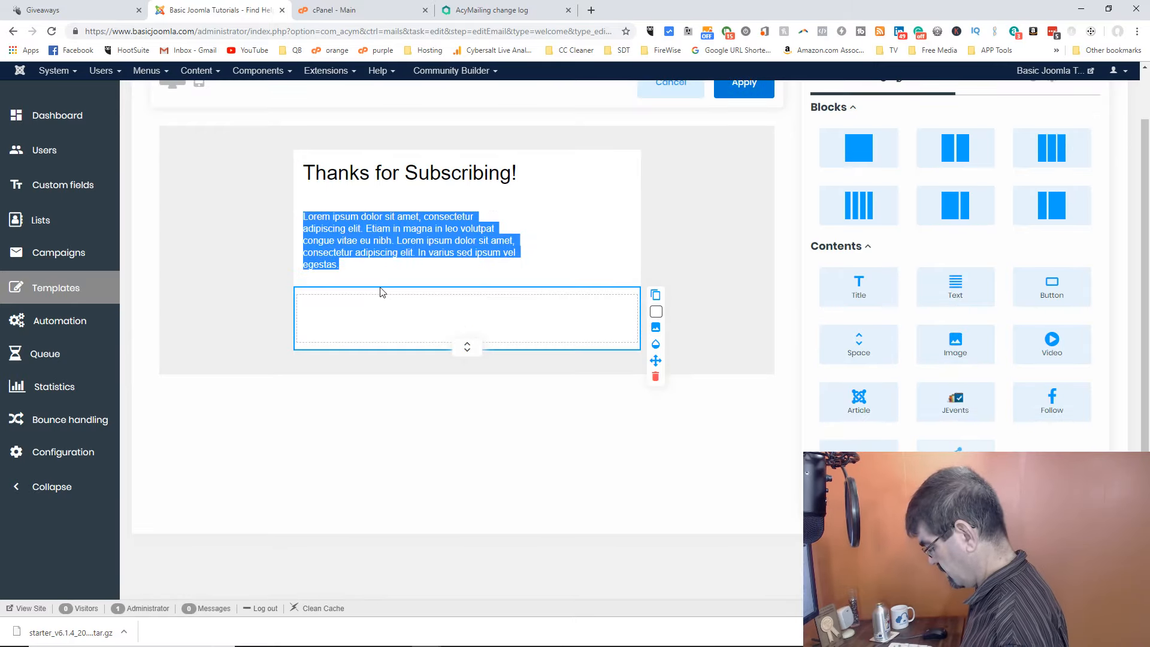
pyautogui.click(397, 247)
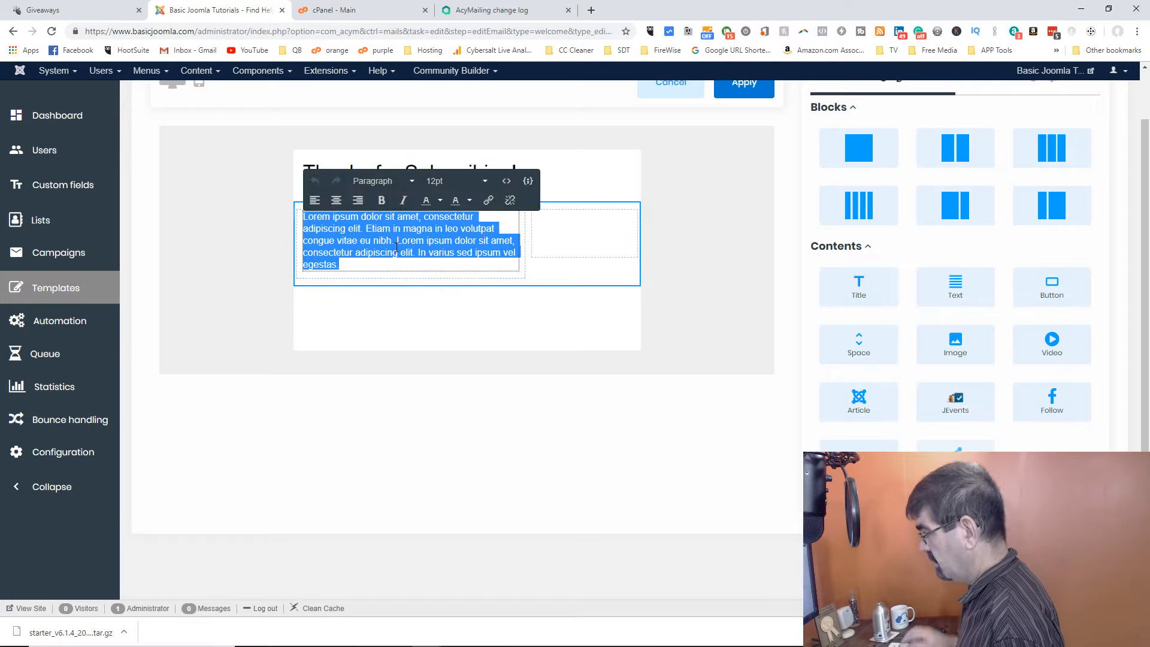
pyautogui.doubleClick(388, 242)
pyautogui.click(390, 243)
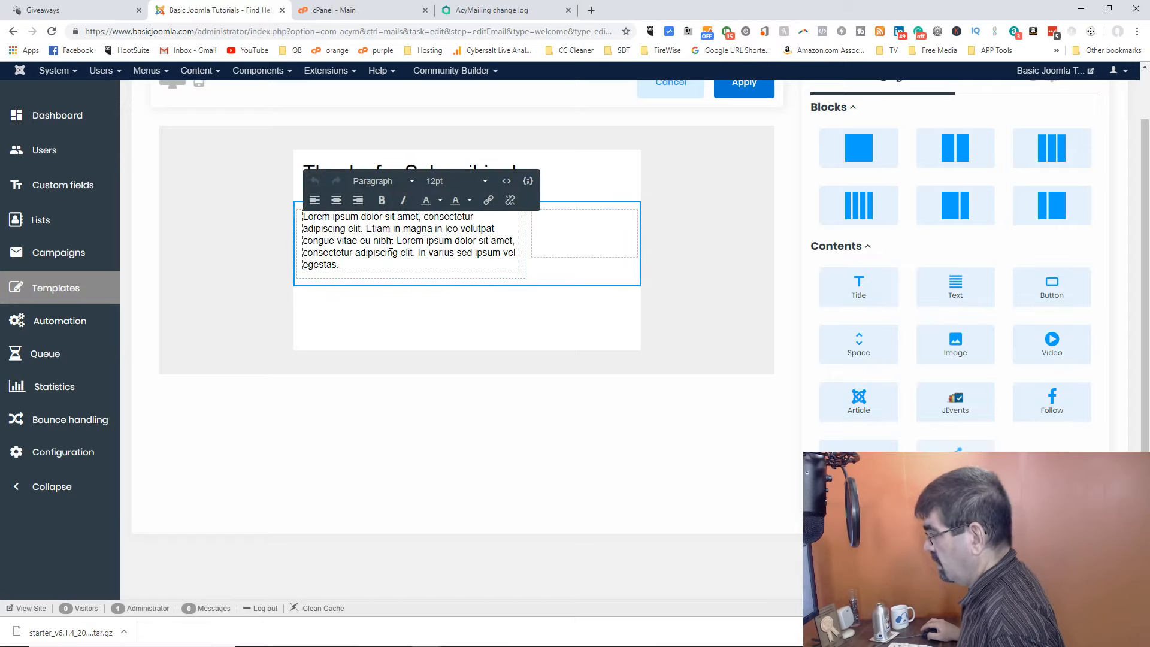
pyautogui.moveTo(346, 263); pyautogui.dragTo(303, 216)
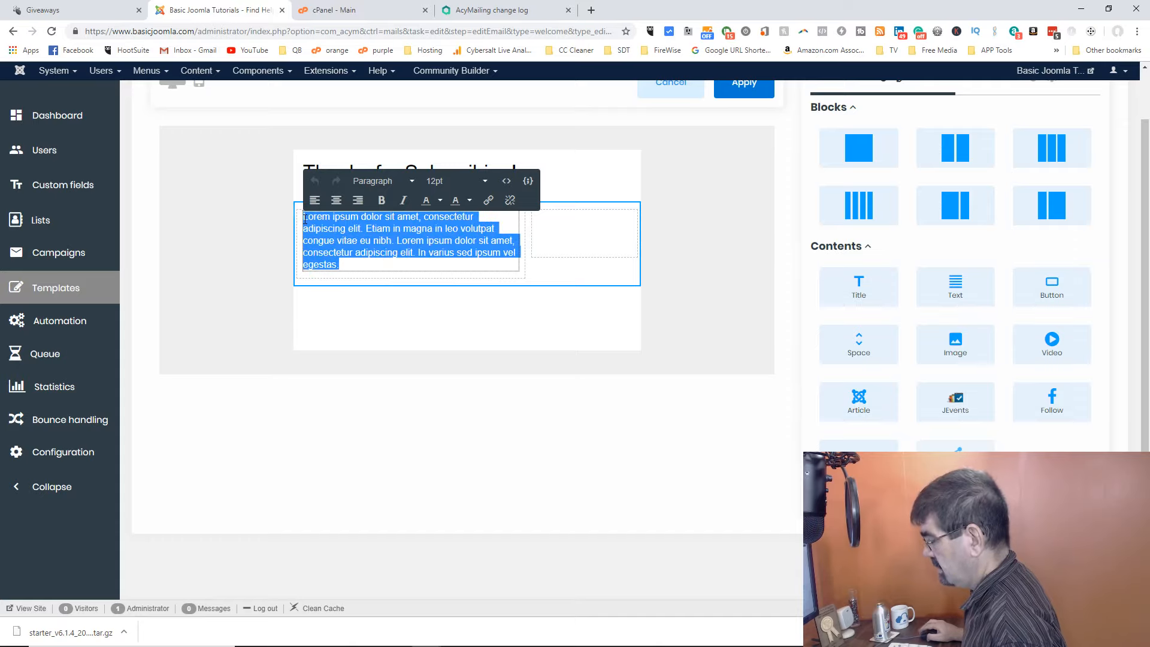
pyautogui.press('BackSpace')
pyautogui.write('Thanks for sub')
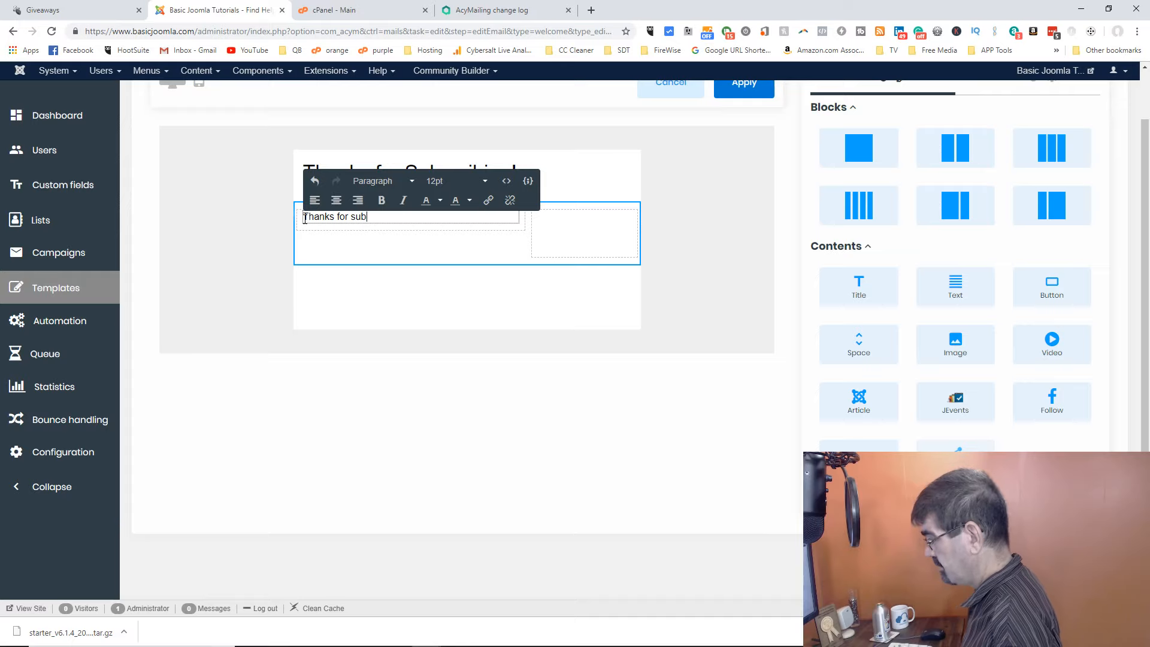
pyautogui.write('scriving to the')
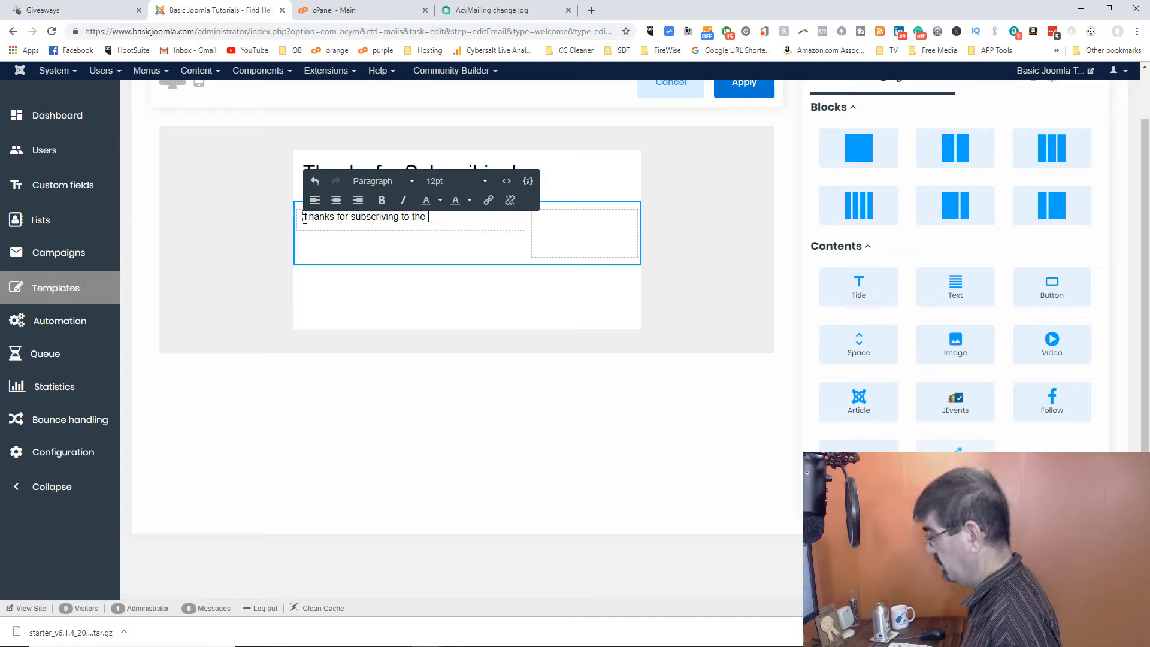
pyautogui.write(' Basic')
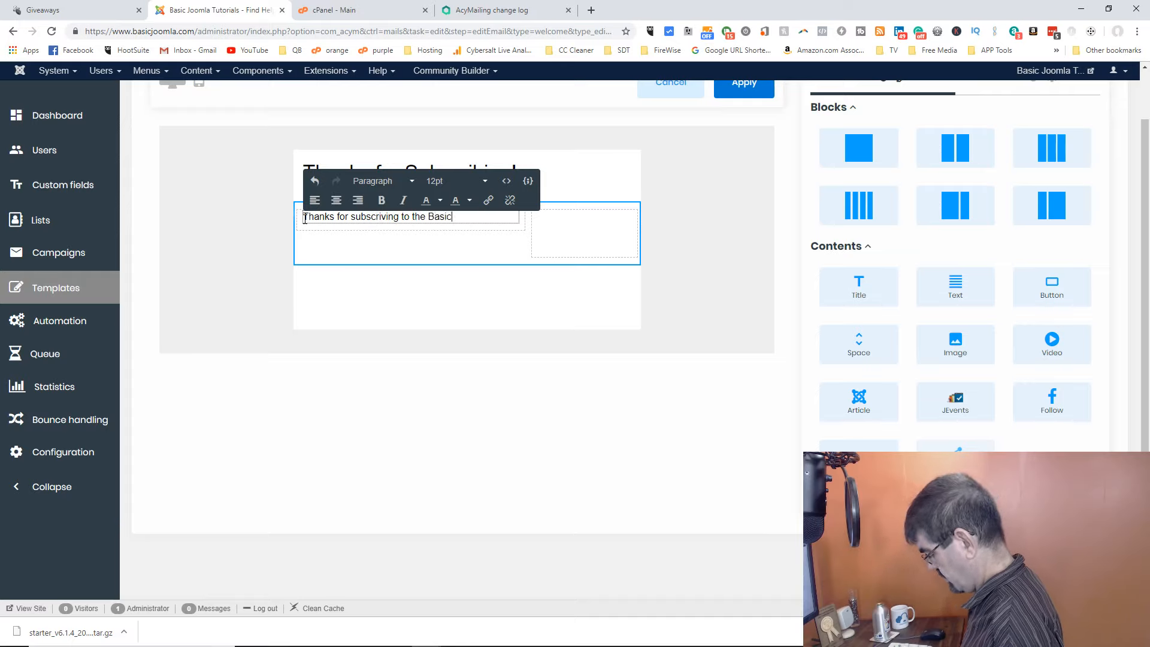
pyautogui.write(' Joomla')
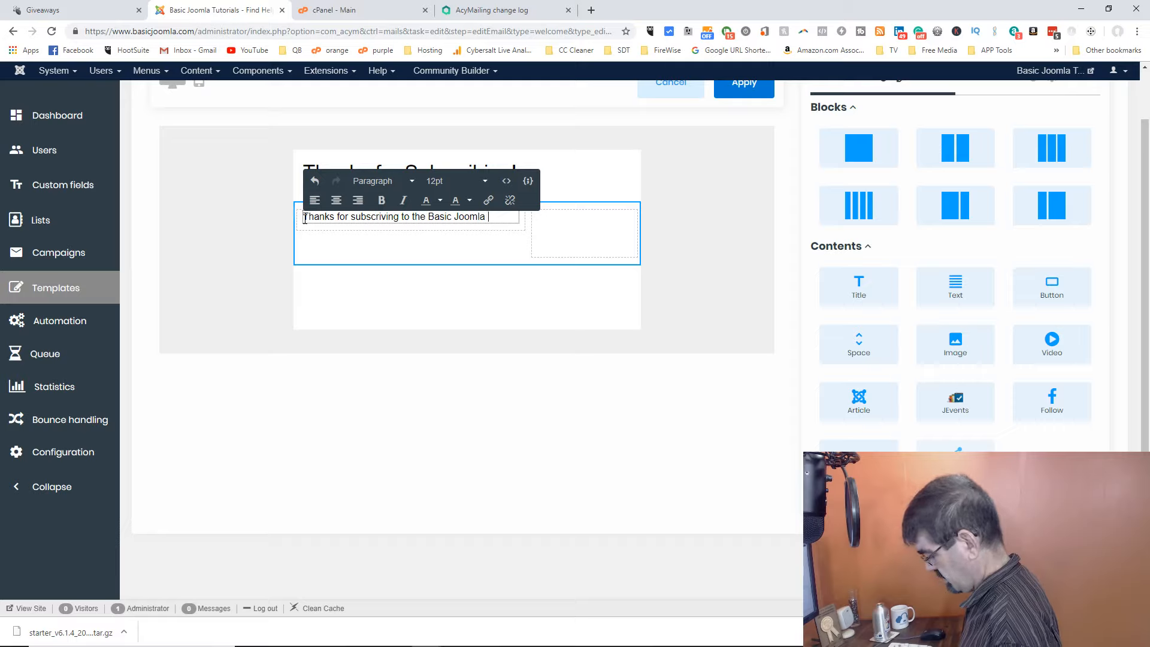
pyautogui.write('update new')
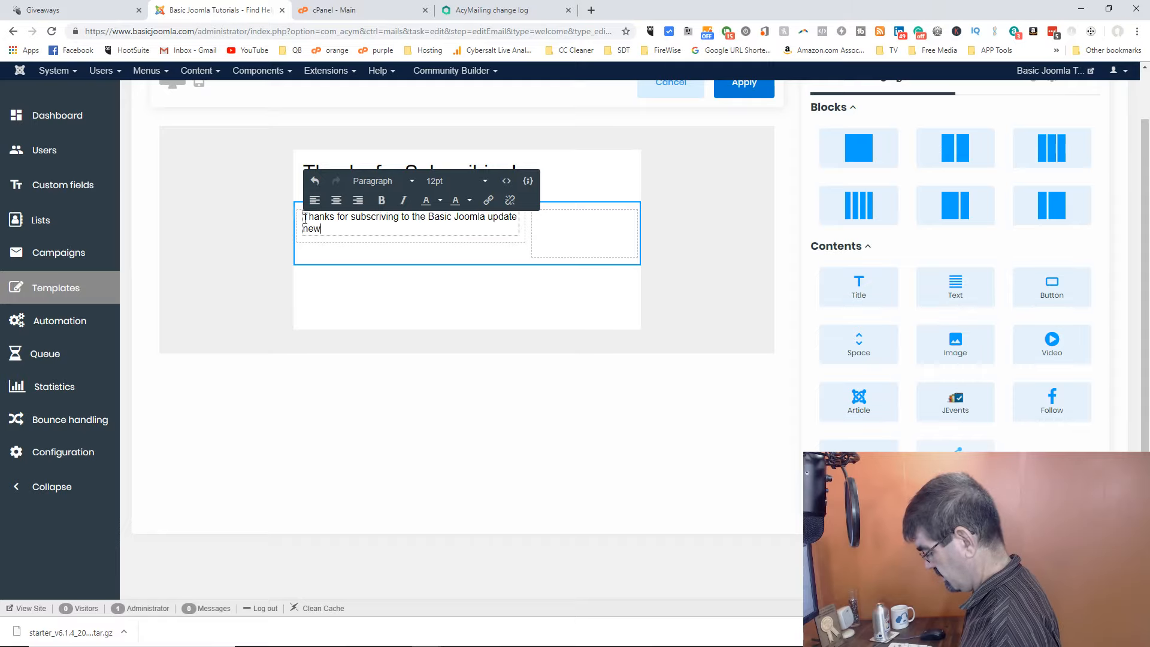
pyautogui.write('sletter.')
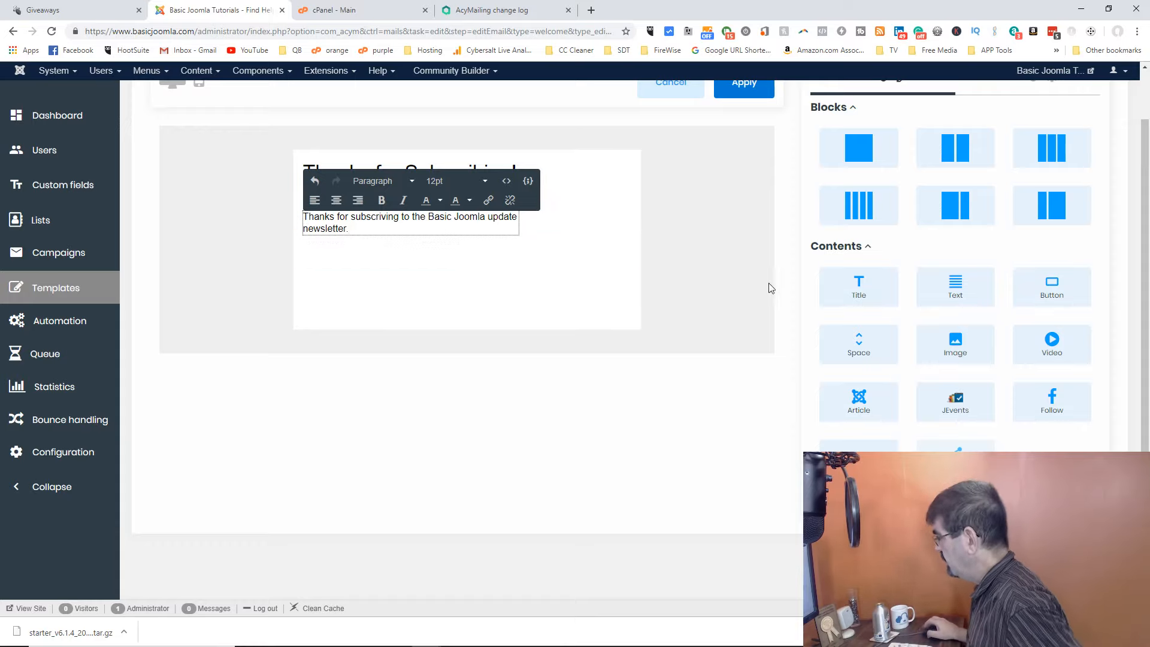
# Look over the template's design settings, finish their guided tour and return to the blocks and contents
pyautogui.scroll(1, 742, 293)
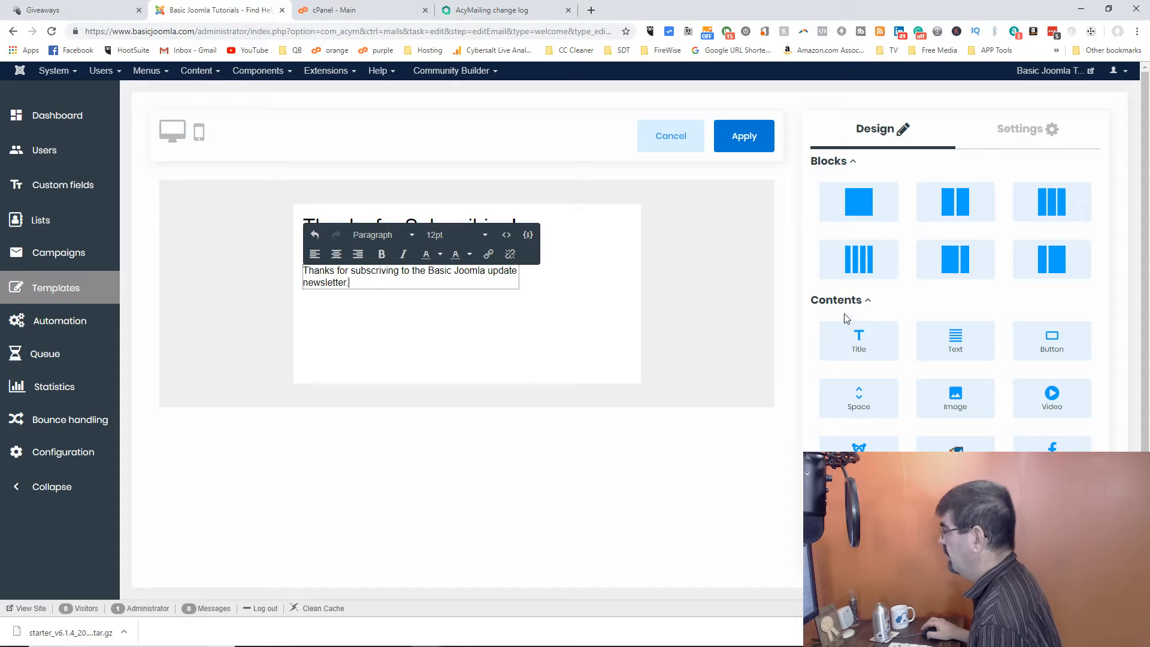
pyautogui.click(1010, 138)
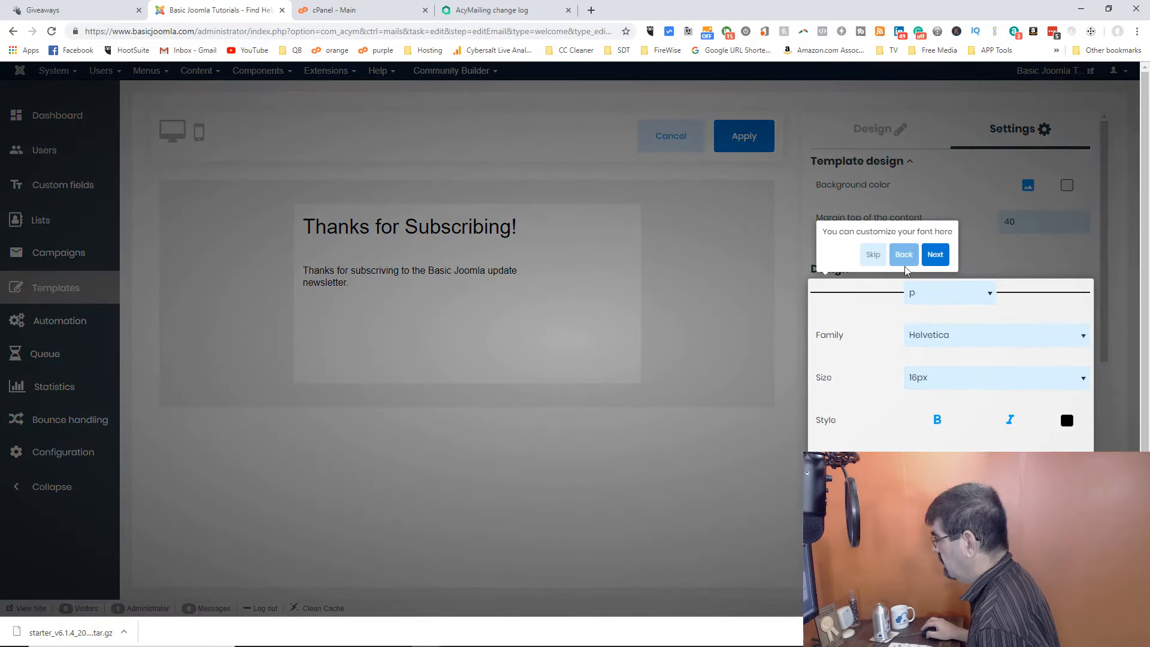
pyautogui.click(932, 262)
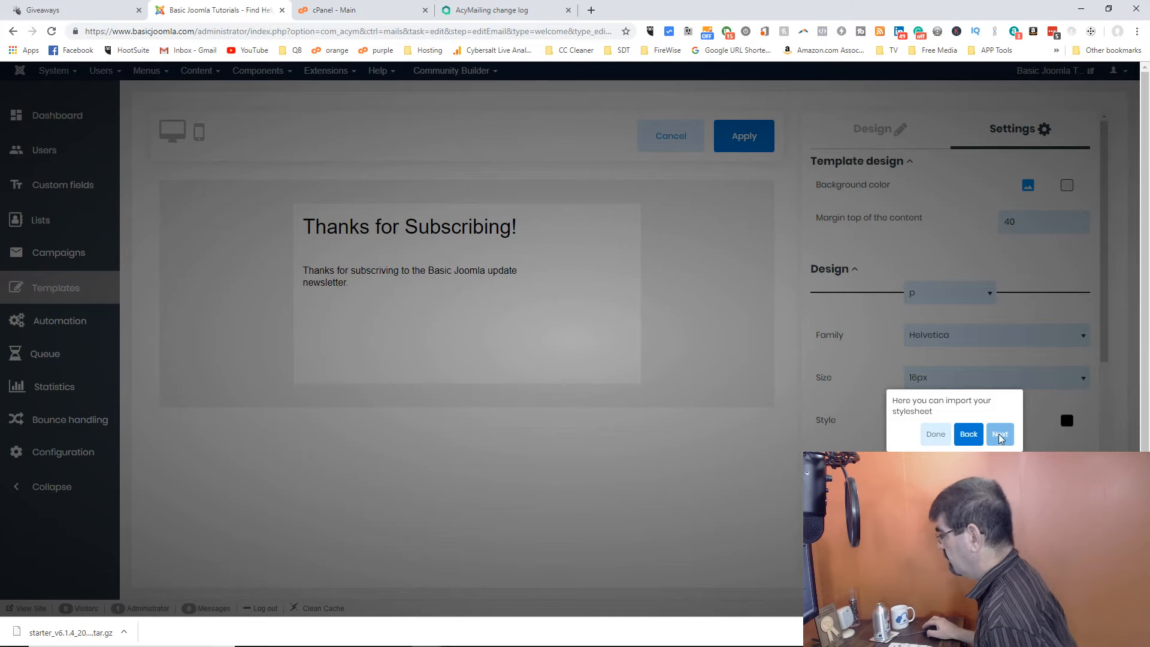
pyautogui.click(932, 435)
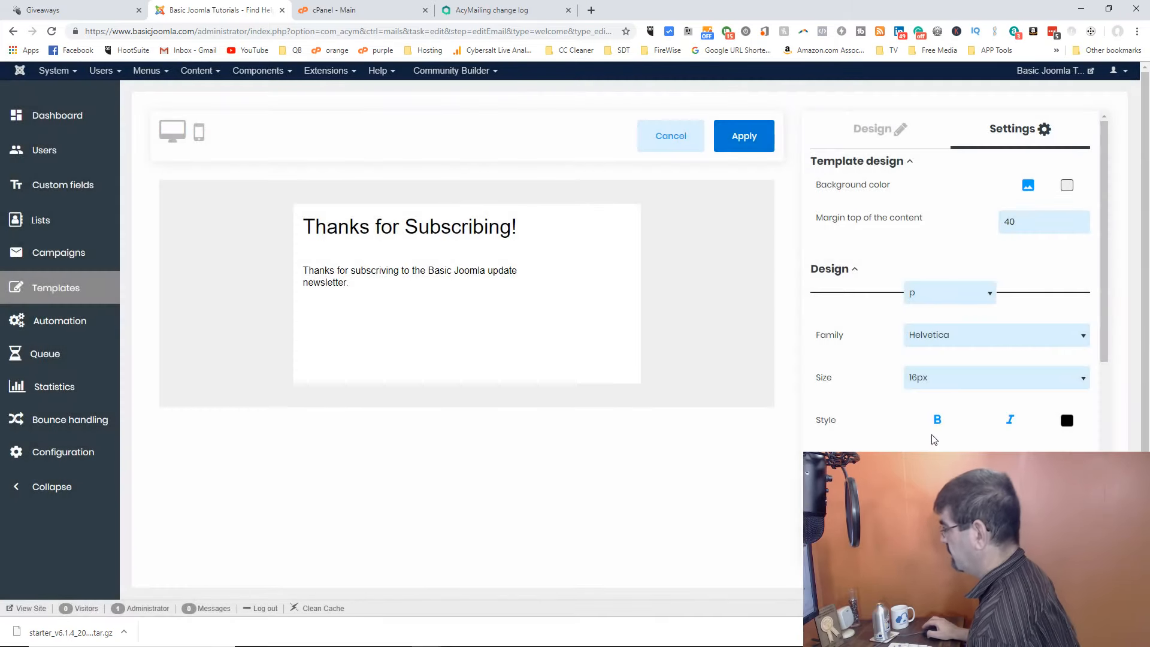
pyautogui.scroll(-4, 932, 433)
pyautogui.scroll(4, 931, 433)
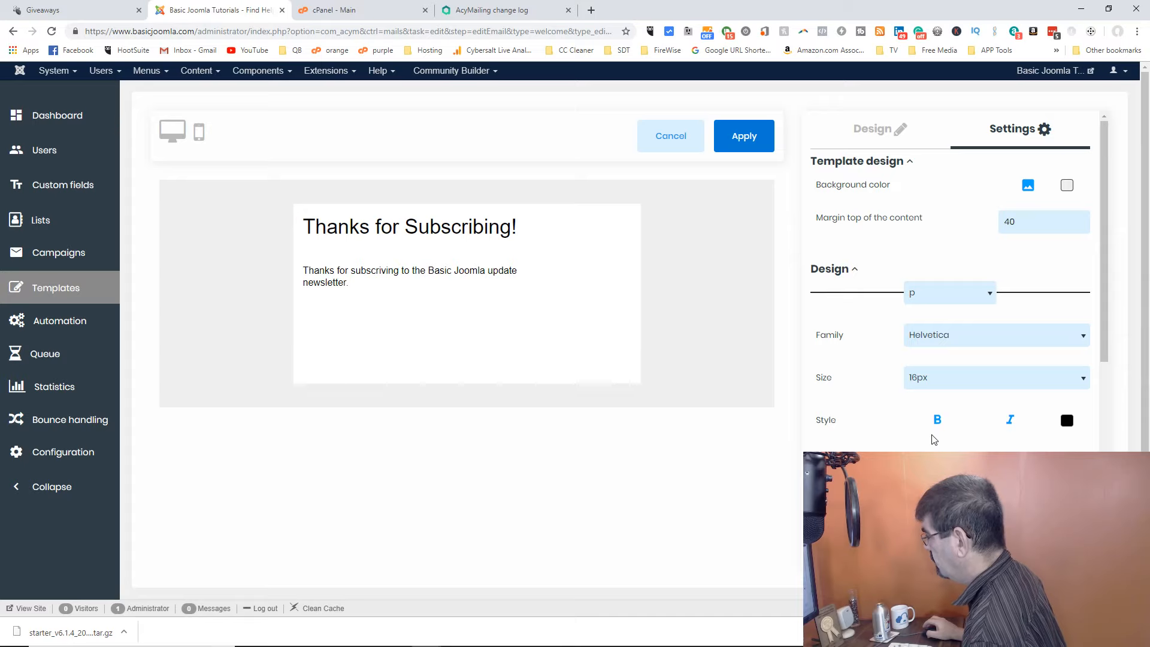
pyautogui.click(869, 128)
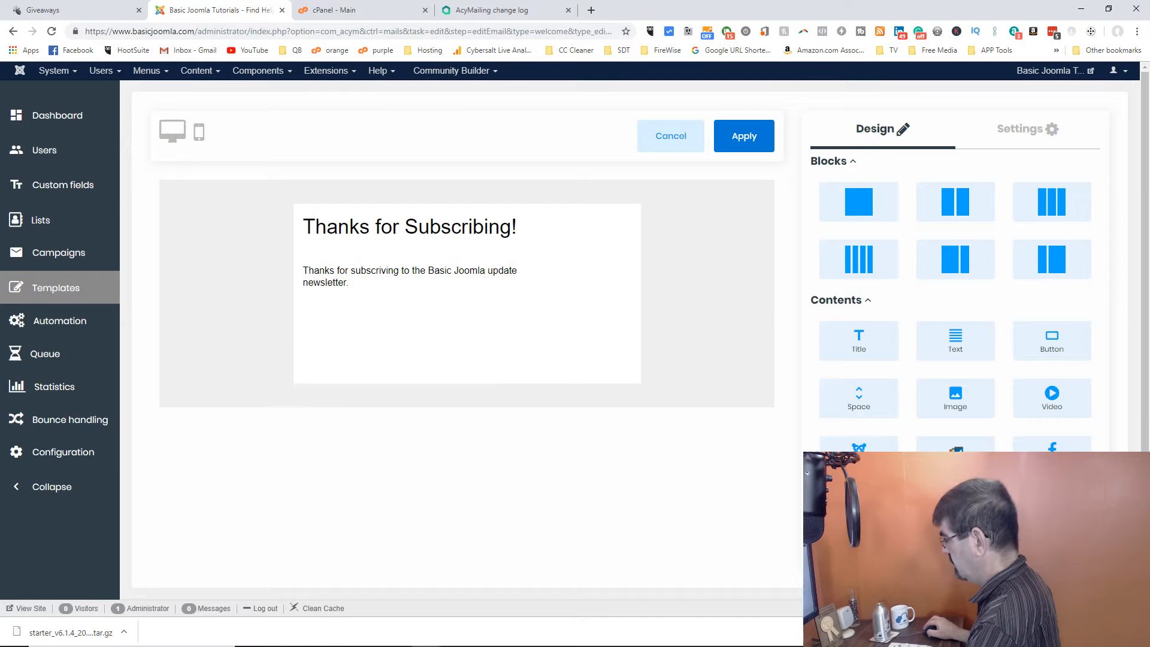
# Correct the misspelled word "subscriving" to "subscribing" in the wide column's paragraph
pyautogui.moveTo(952, 407); pyautogui.dragTo(392, 285)
pyautogui.click(391, 284)
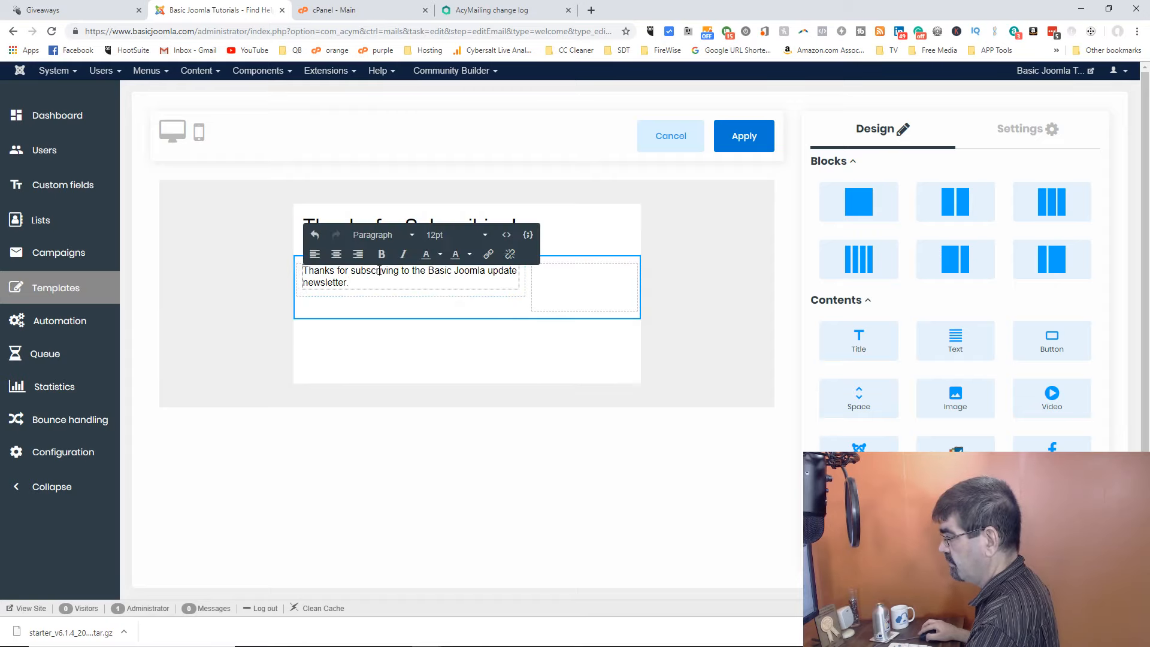
pyautogui.click(385, 273)
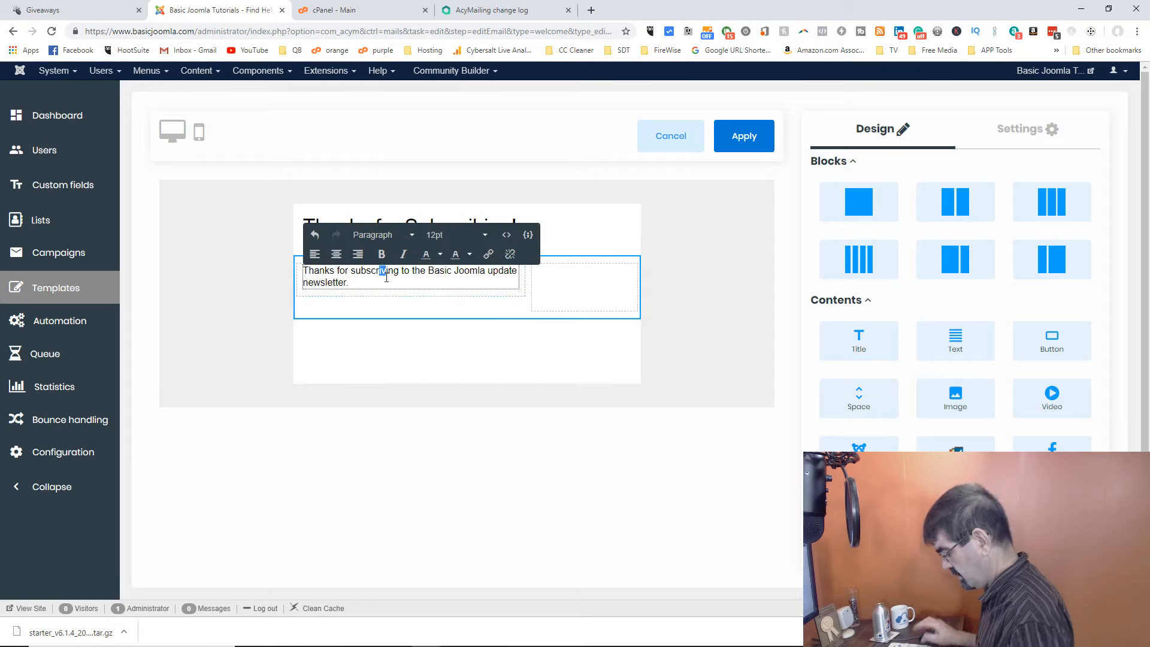
pyautogui.press('BackSpace')
pyautogui.write('b')
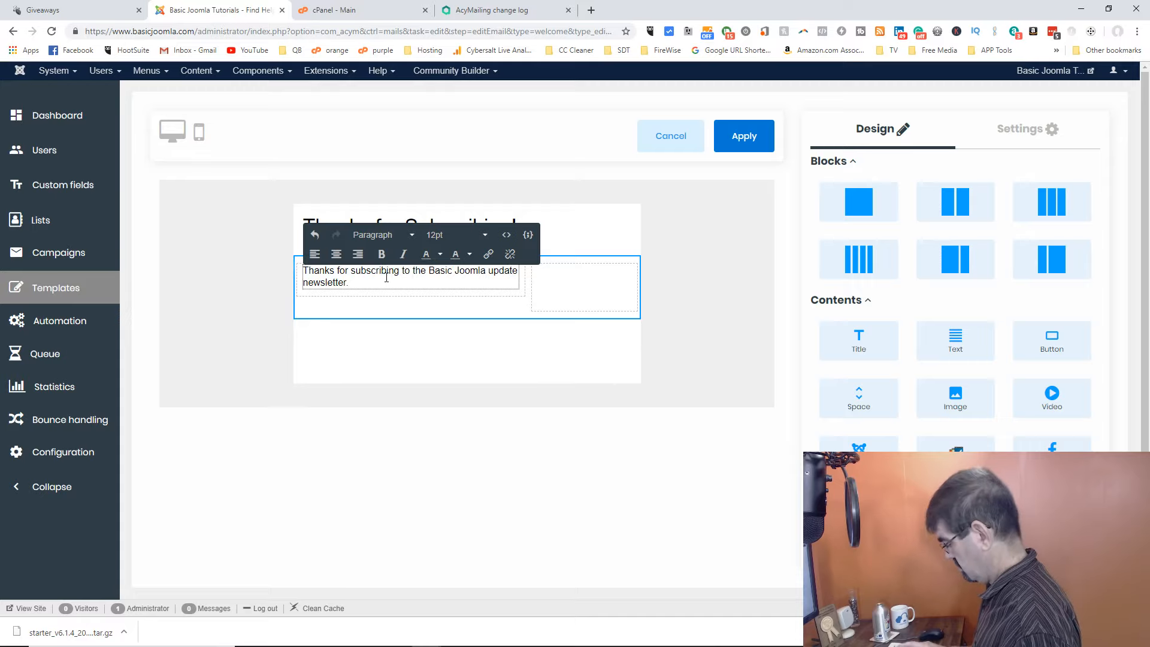
# Add a second paragraph reading "I'll keep you up to date." below the newsletter sentence and apply the template changes
pyautogui.press('Return')
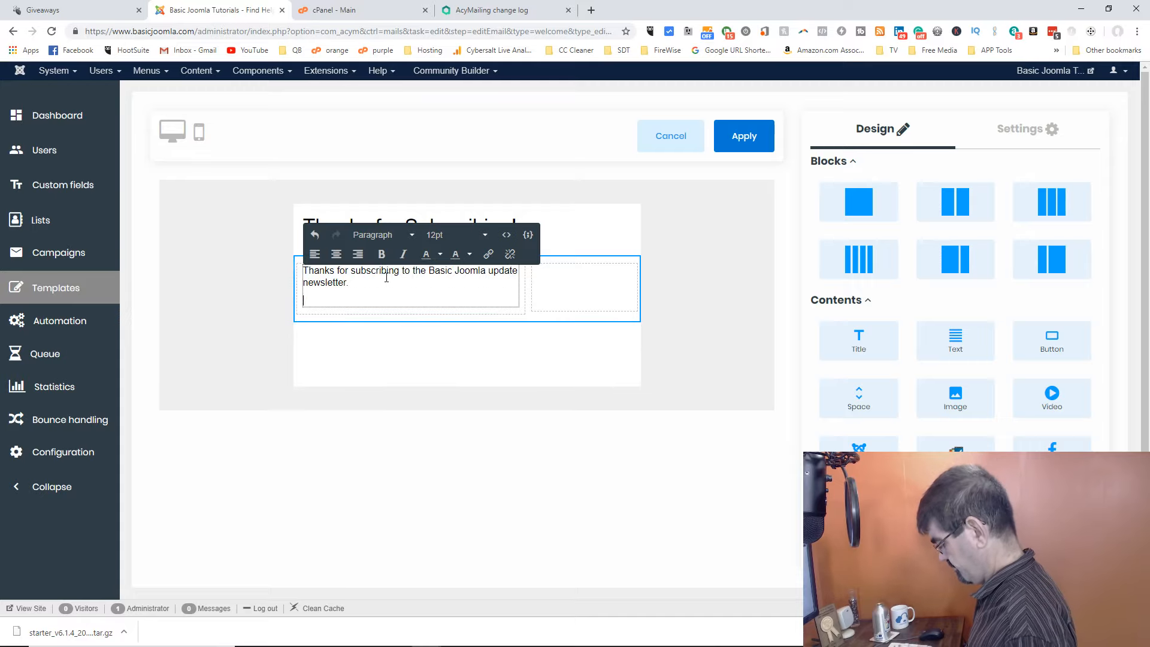
pyautogui.write('W')
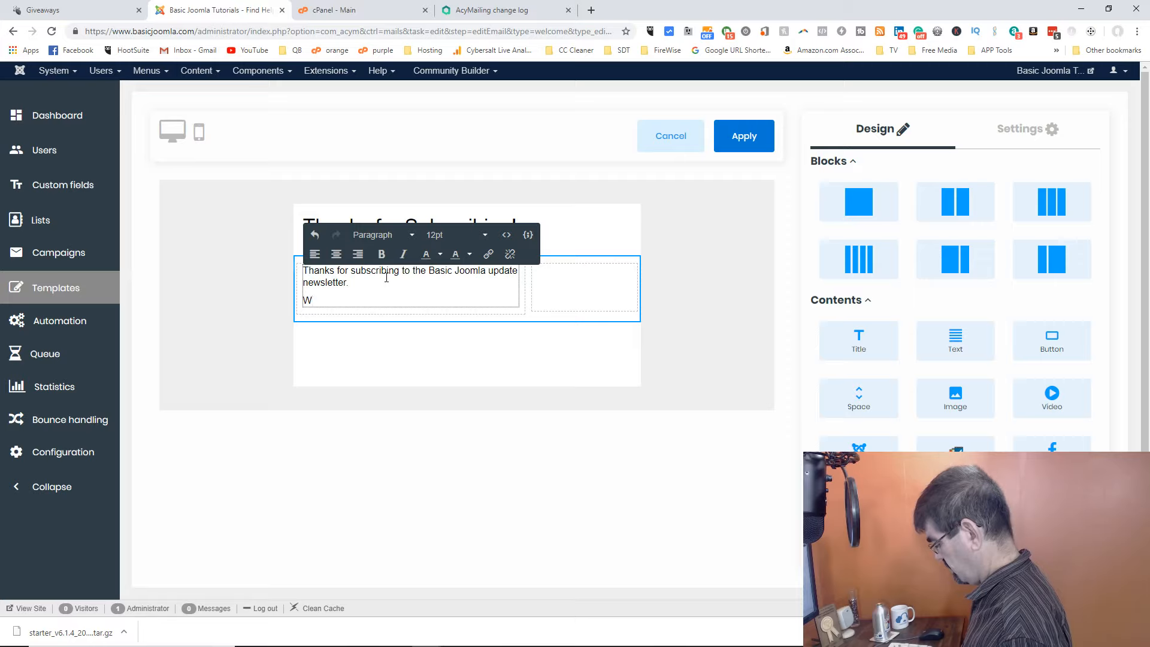
pyautogui.press('BackSpace')
pyautogui.write("I'll ")
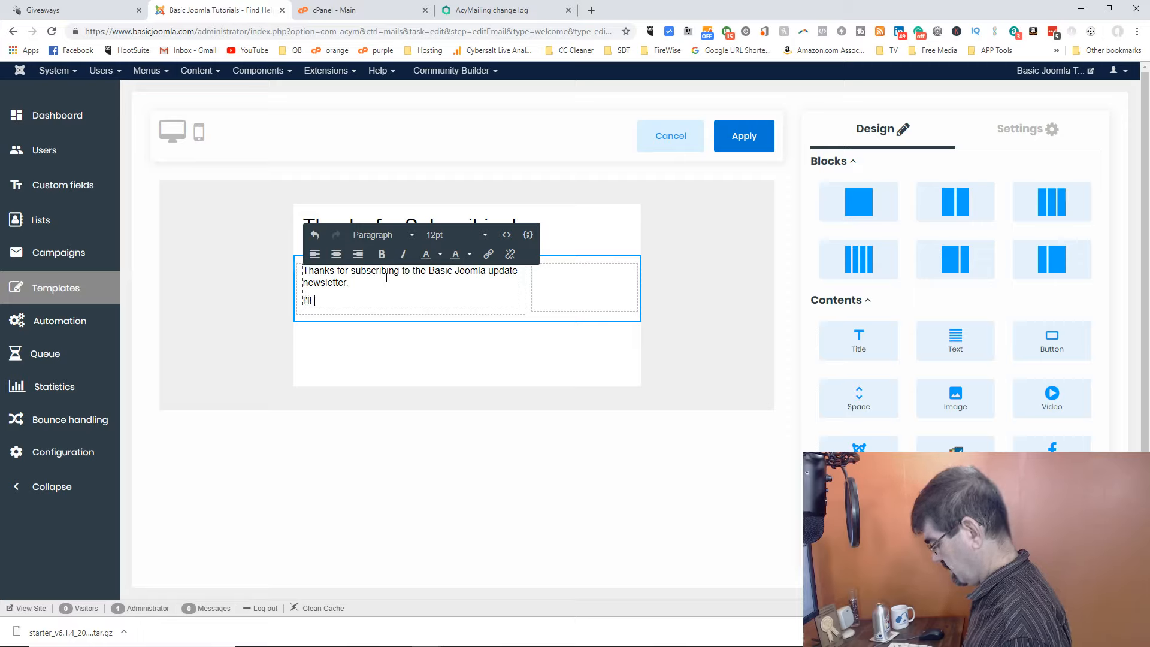
pyautogui.write('keep yop')
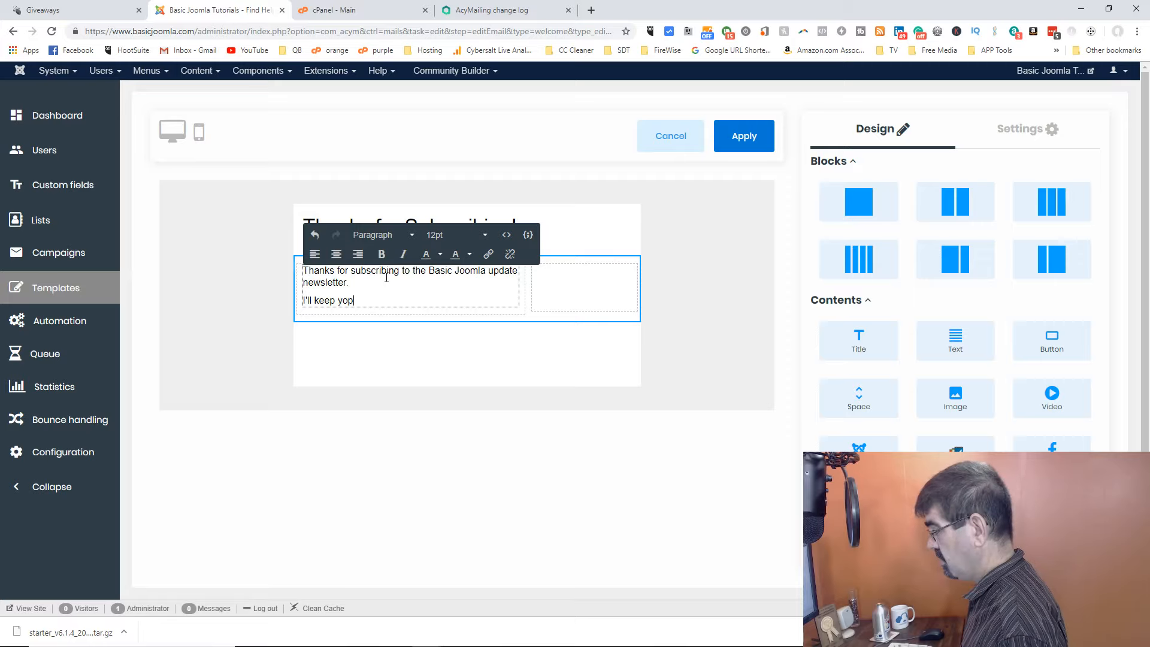
pyautogui.press('BackSpace')
pyautogui.write('u up t')
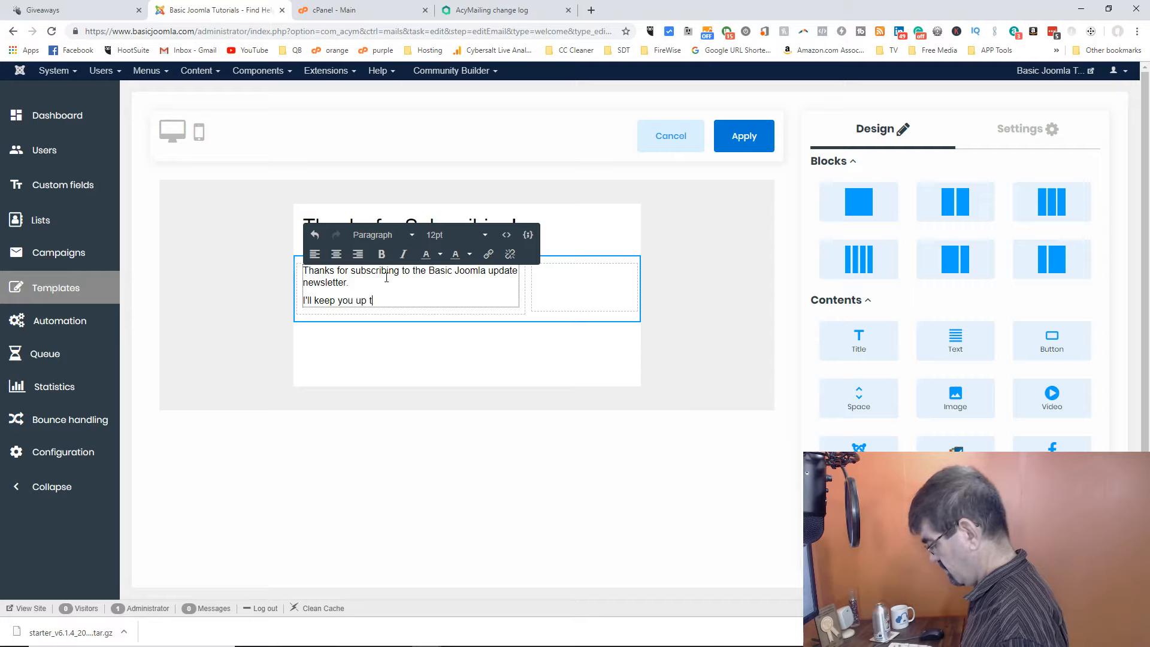
pyautogui.write('o')
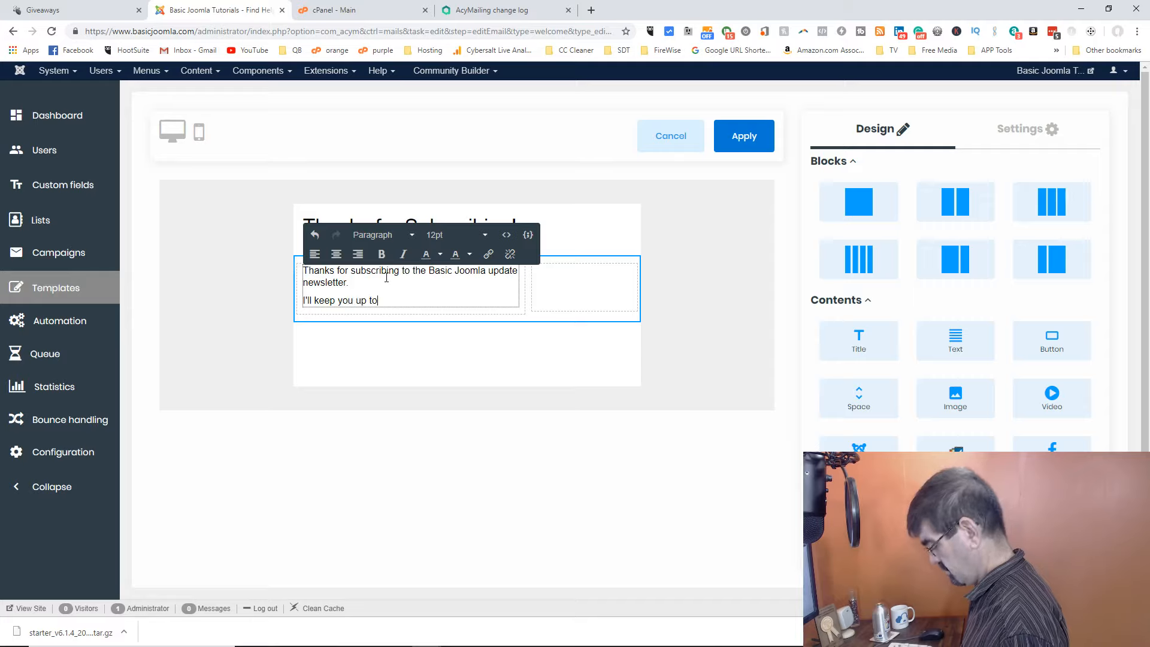
pyautogui.write('d date.')
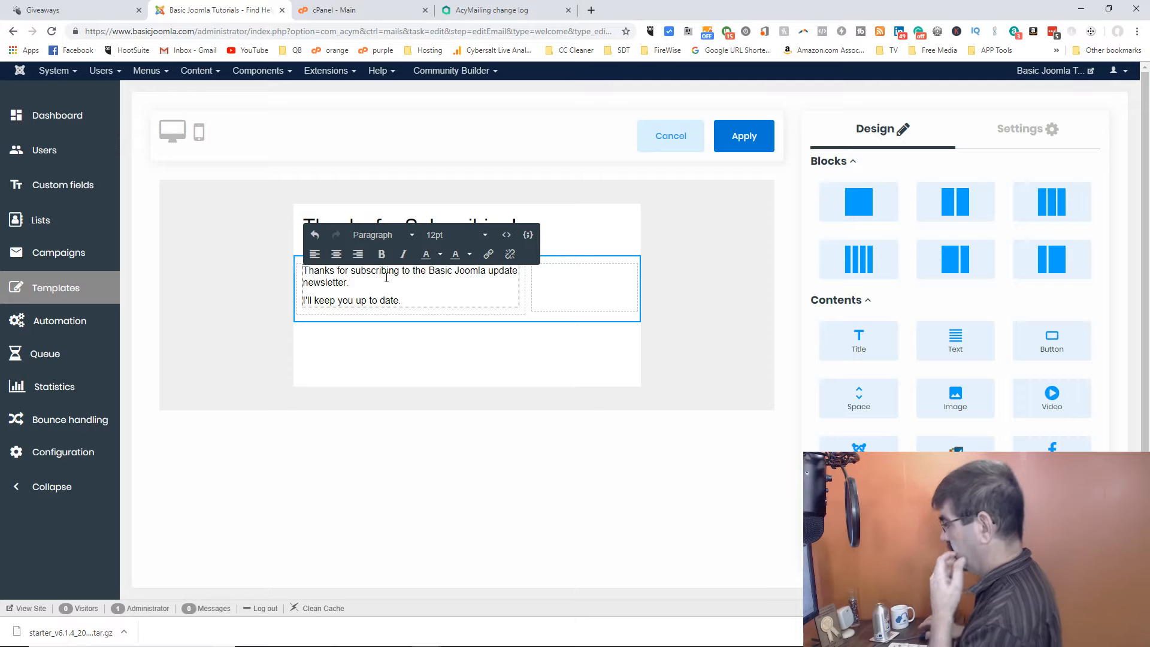
pyautogui.click(663, 318)
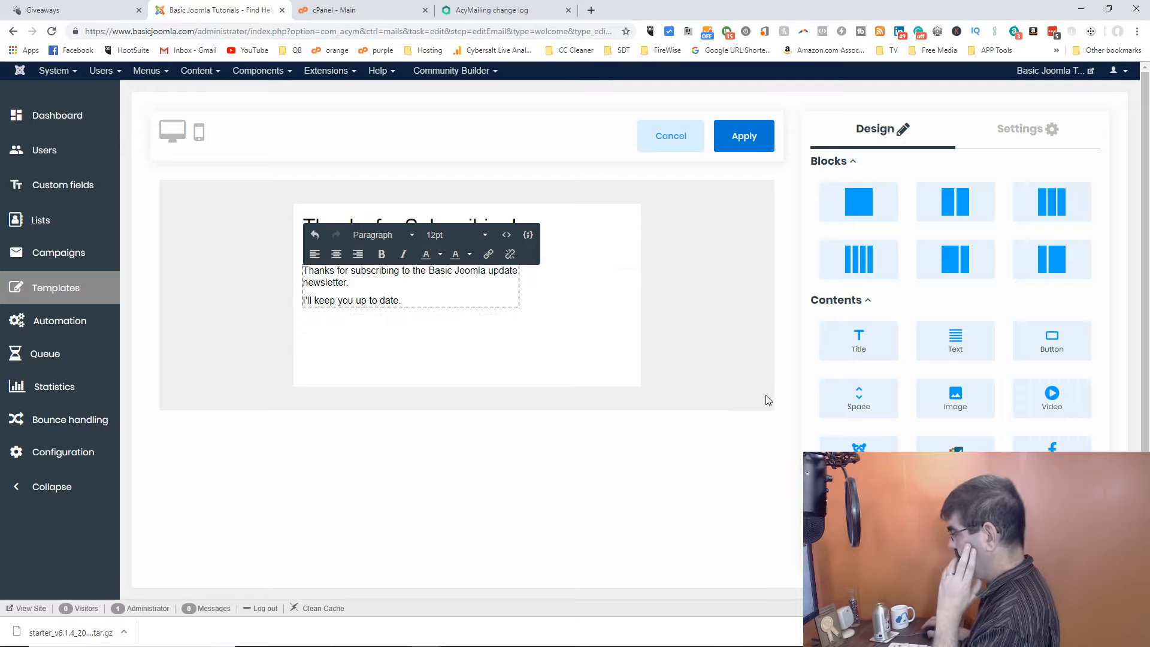
pyautogui.click(765, 150)
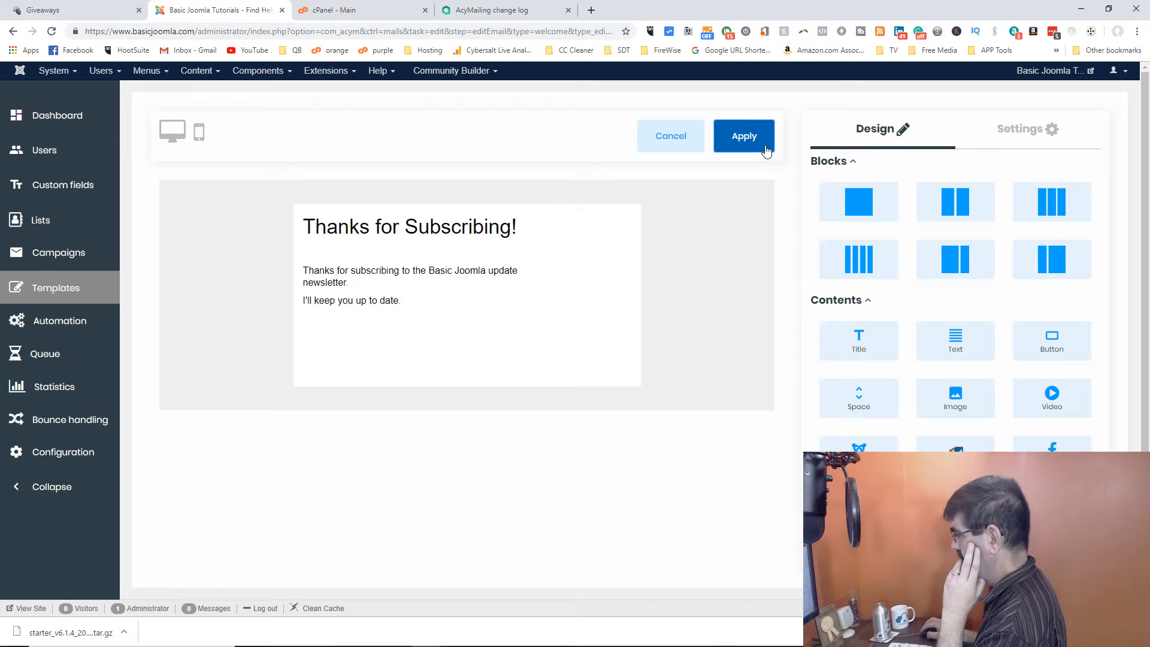
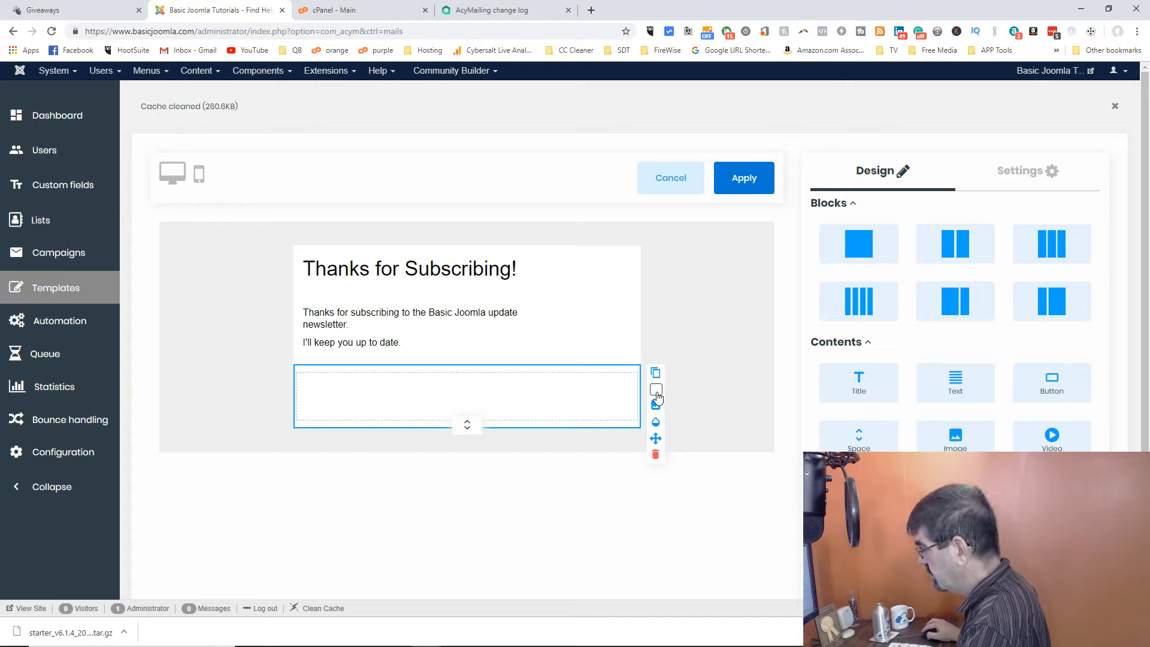
# Place a Text content in the empty bottom block and open the dynamic text choices for its whole placeholder paragraph
pyautogui.click(656, 390)
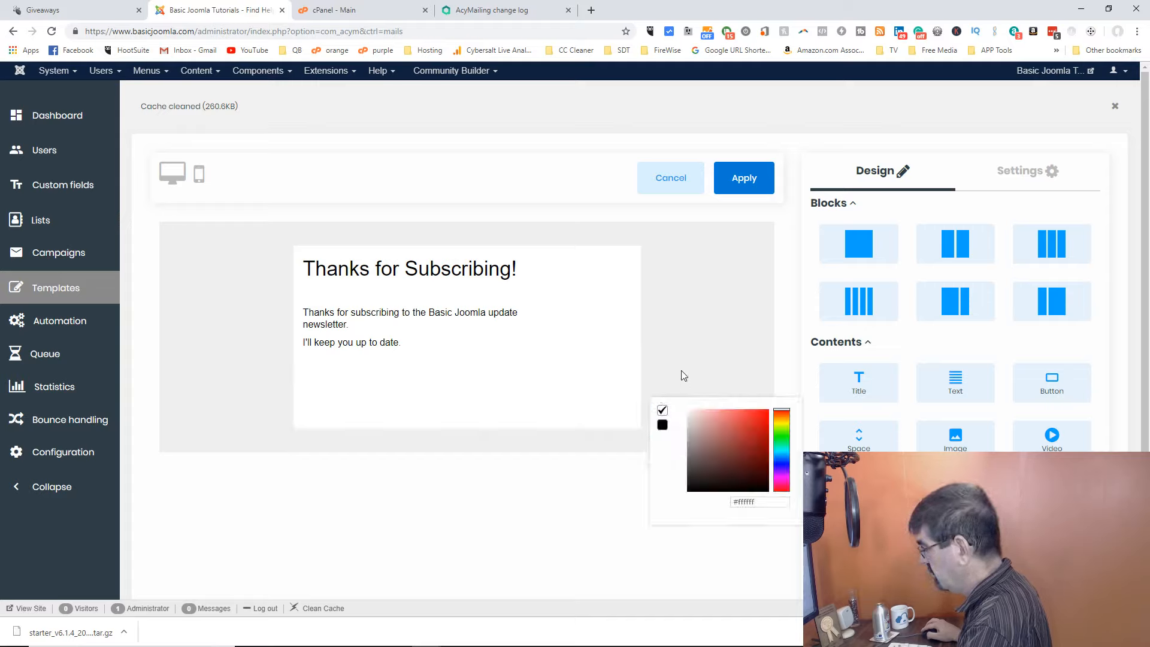
pyautogui.click(585, 402)
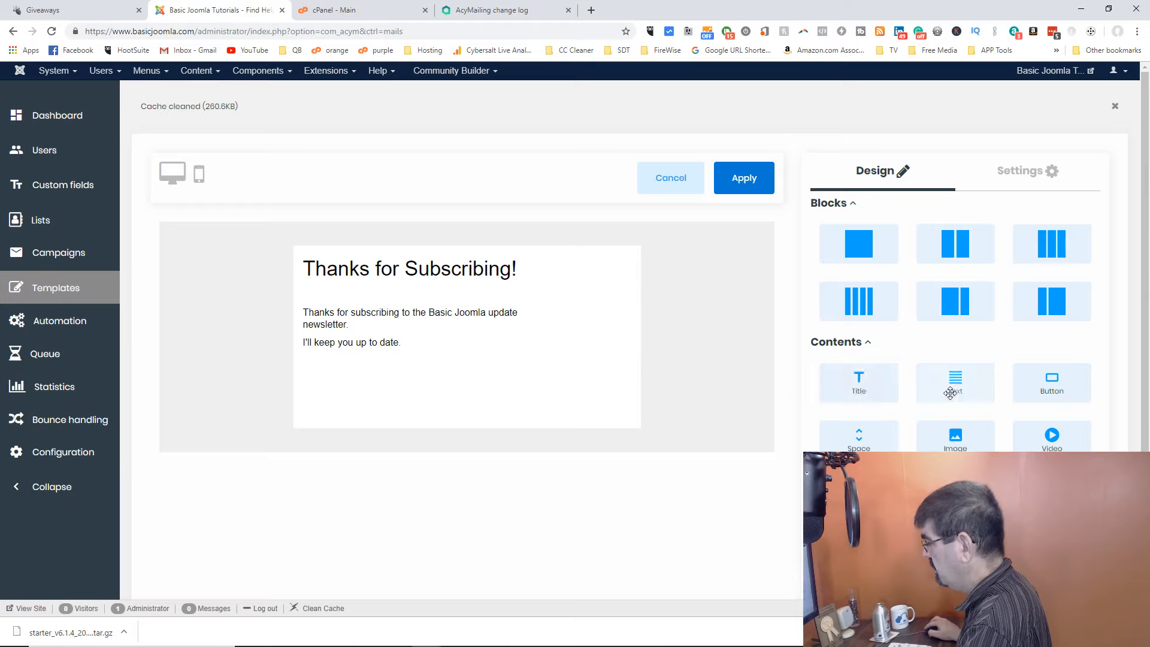
pyautogui.moveTo(954, 385); pyautogui.dragTo(499, 390)
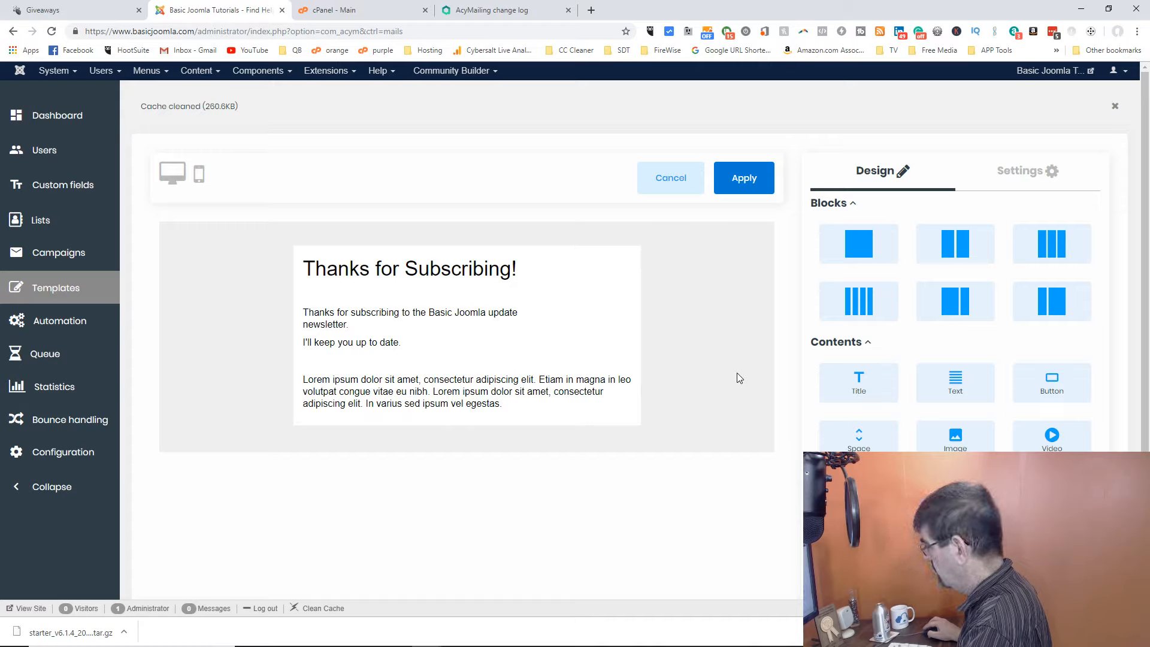
pyautogui.click(519, 380)
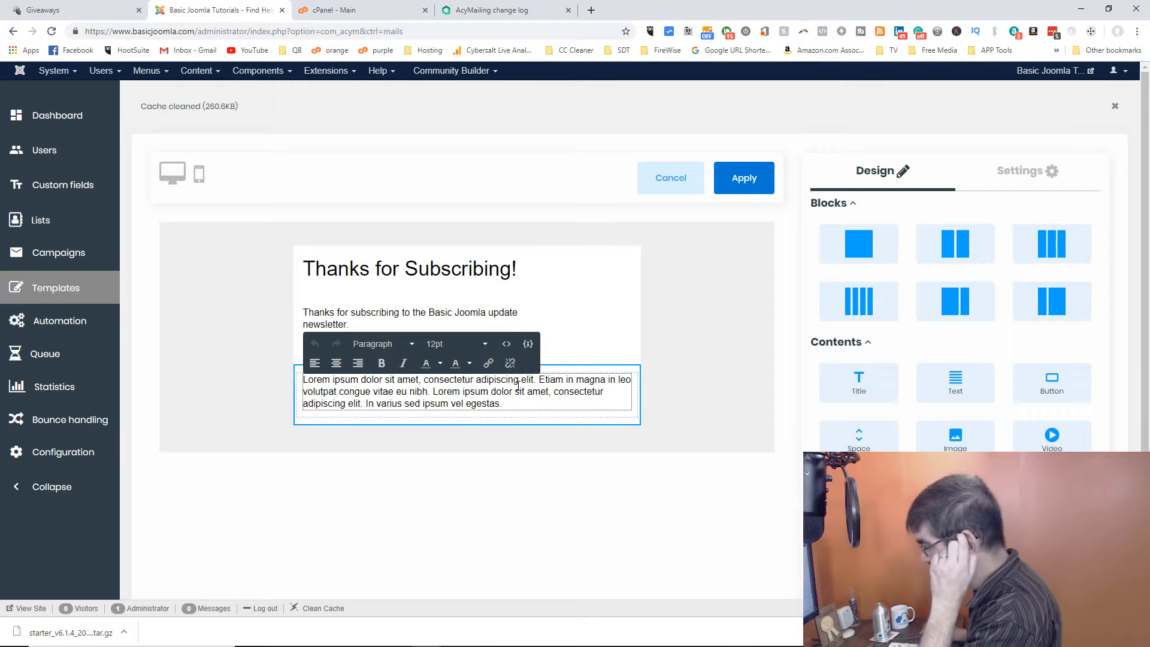
pyautogui.moveTo(508, 402); pyautogui.dragTo(303, 385)
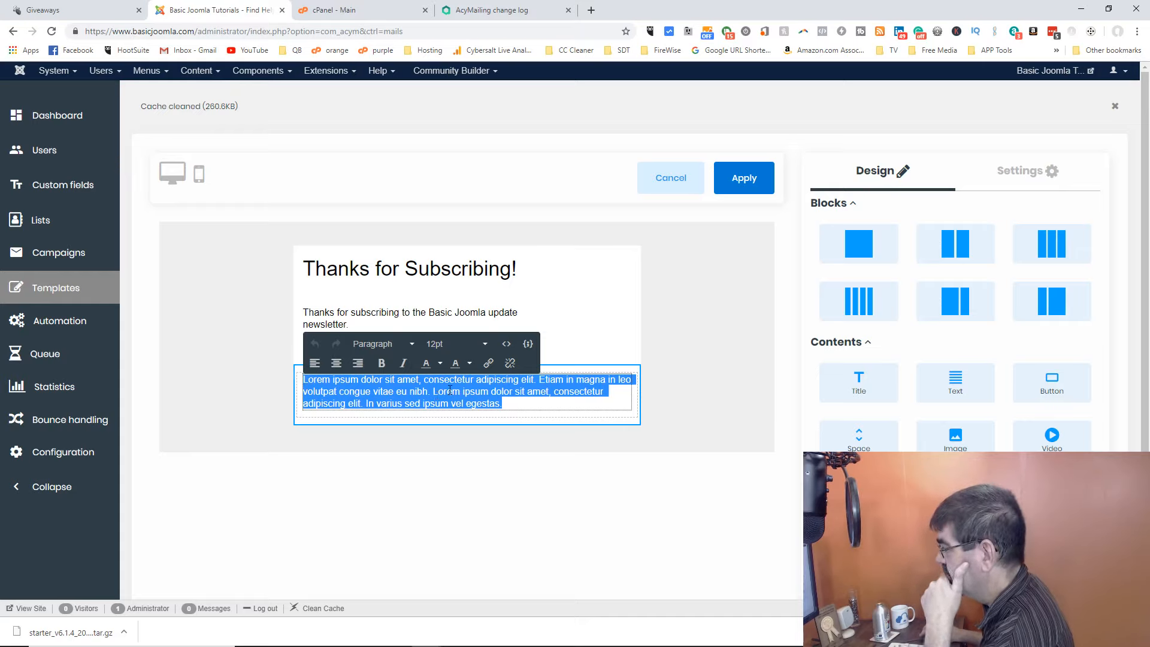
pyautogui.click(528, 344)
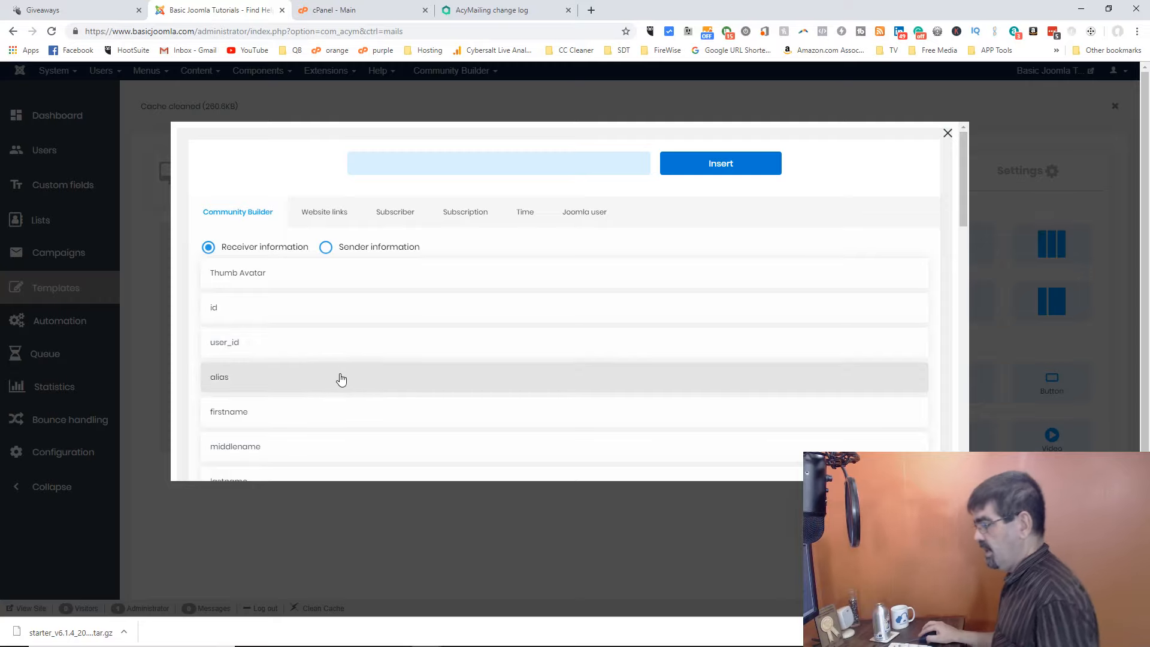
# Look through the Community Builder receiver fields offered as dynamic text
pyautogui.scroll(-2, 401, 367)
pyautogui.scroll(-1, 401, 366)
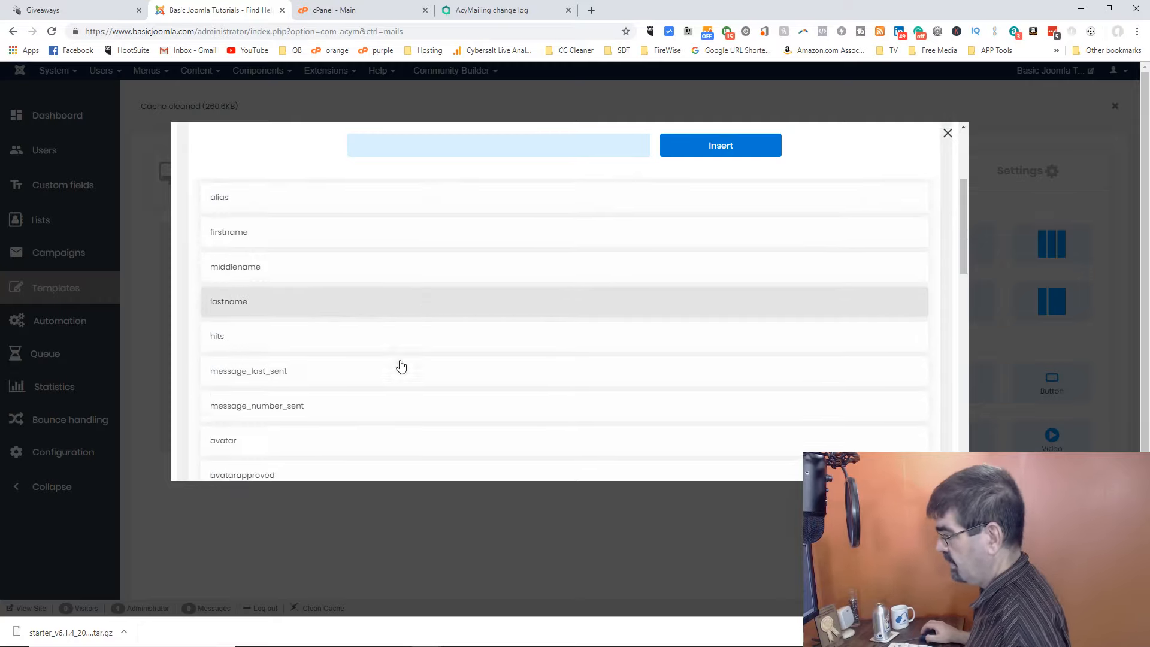
pyautogui.scroll(-1, 401, 366)
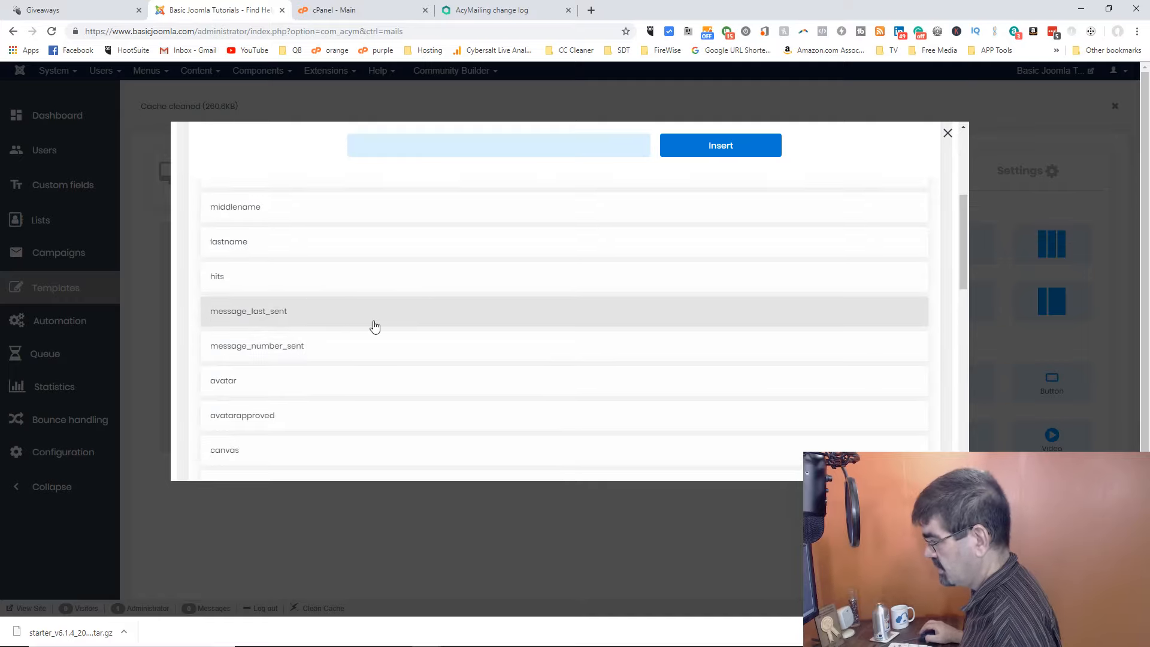
pyautogui.scroll(-2, 379, 325)
pyautogui.scroll(-5, 379, 327)
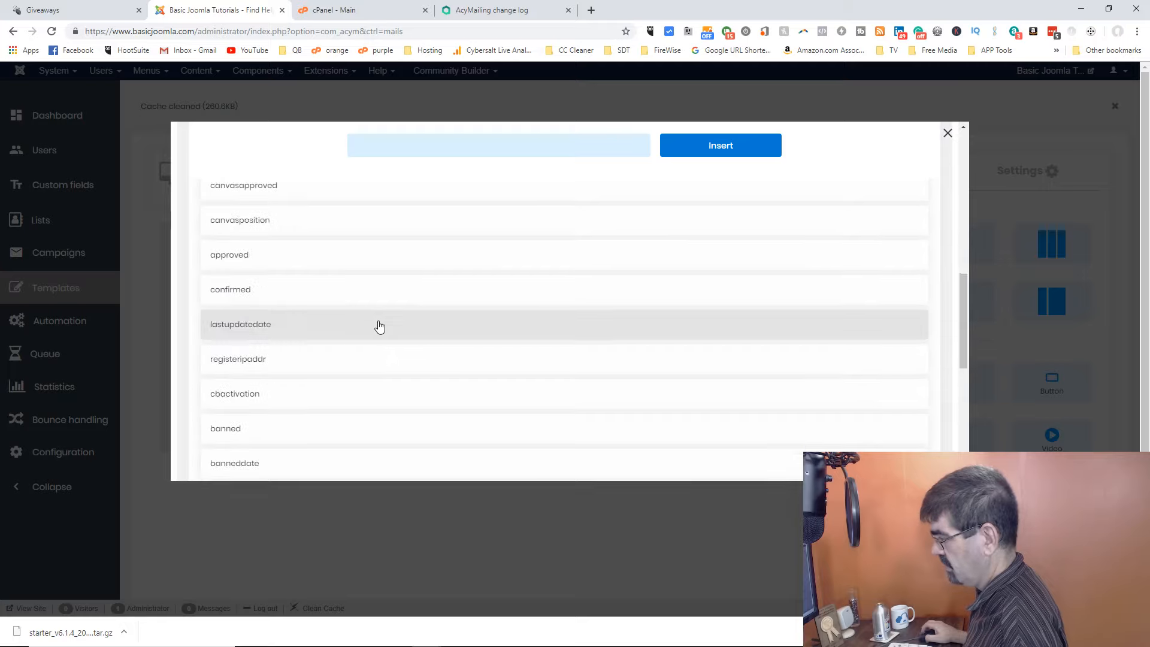
pyautogui.scroll(-1, 379, 327)
pyautogui.scroll(-2, 380, 326)
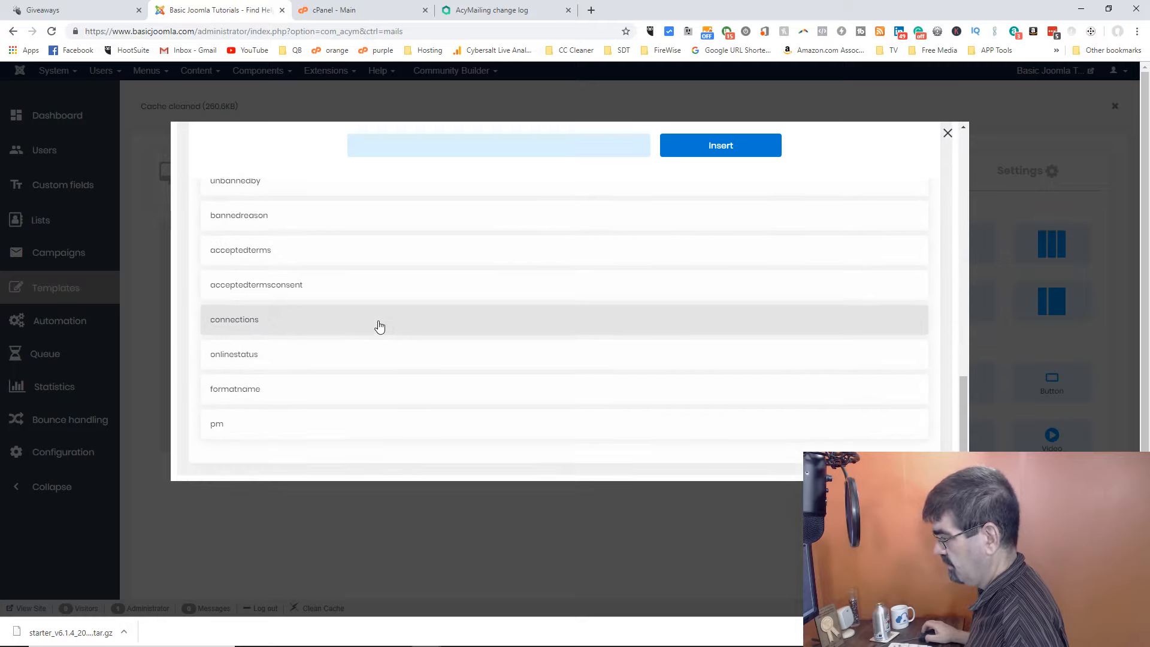
pyautogui.scroll(15, 379, 327)
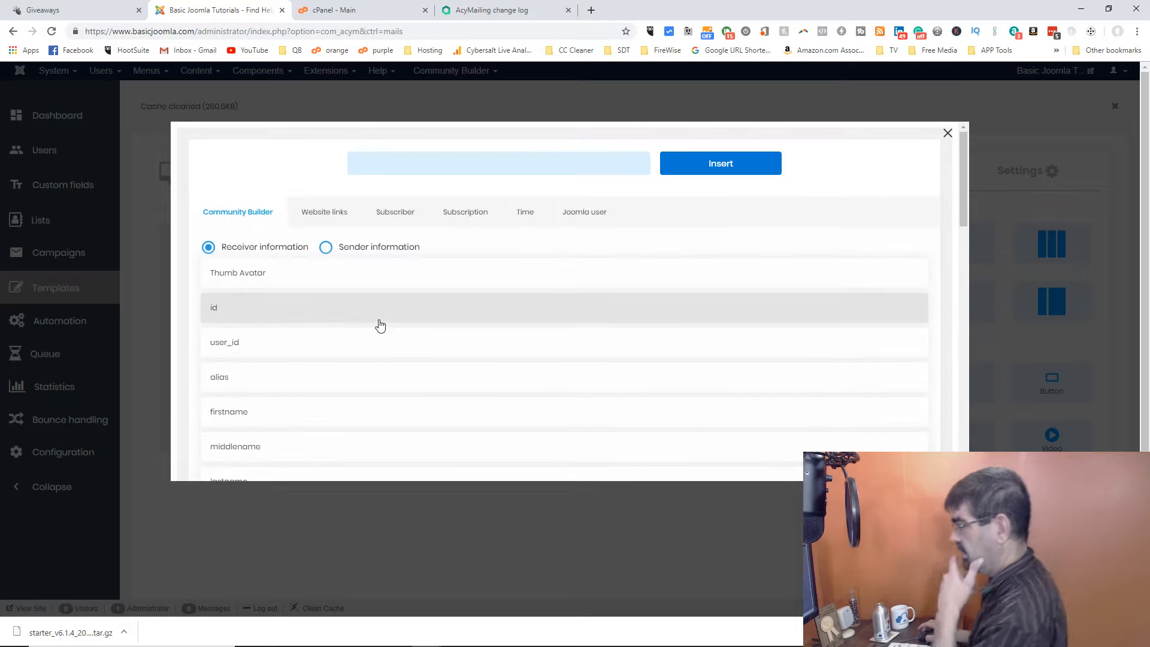
# Choose the unsubscribe link from the subscription tags and set its text to "Click Here to Unsubscribe"
pyautogui.click(454, 220)
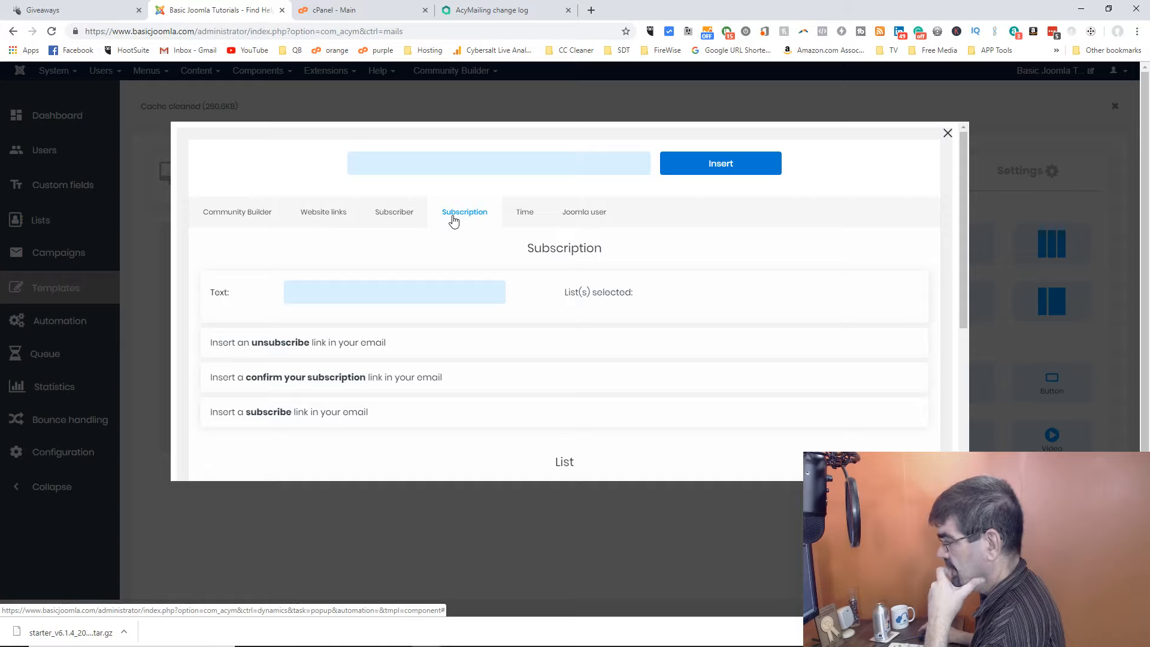
pyautogui.click(292, 344)
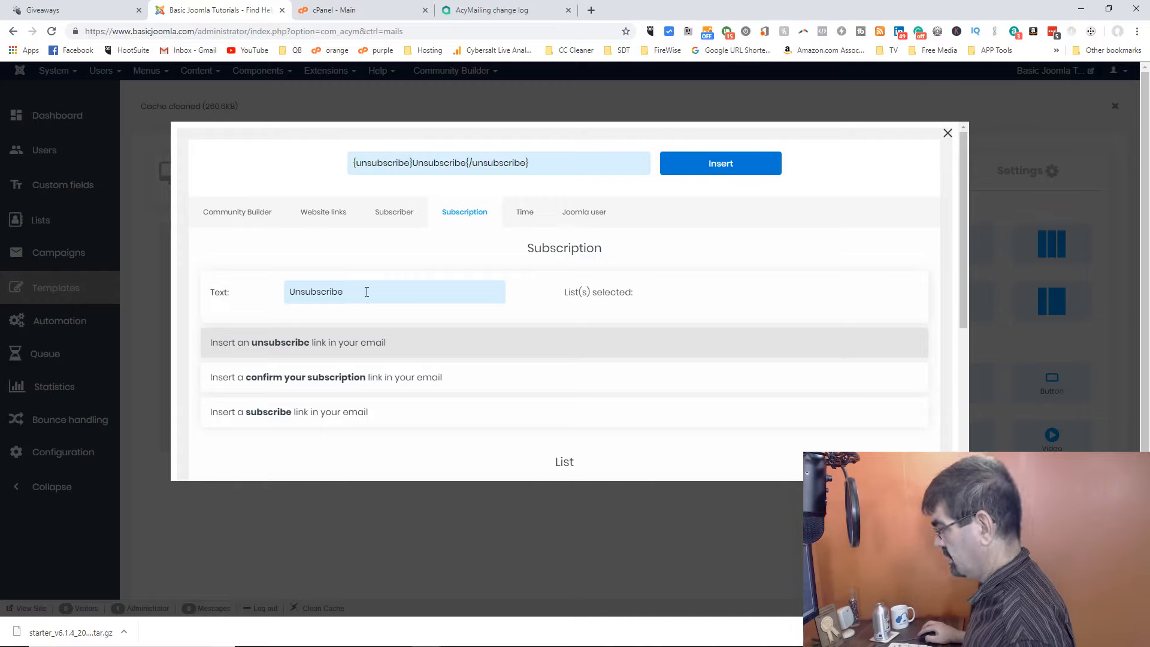
pyautogui.click(366, 292)
pyautogui.press('Home')
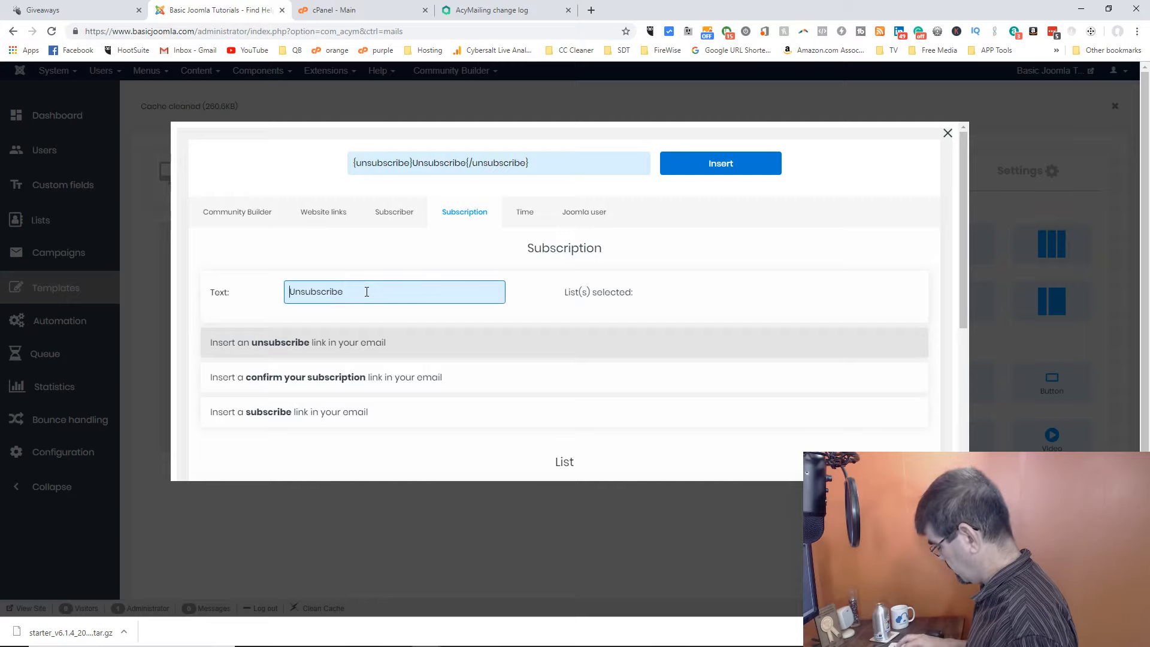
pyautogui.write('Click Here to')
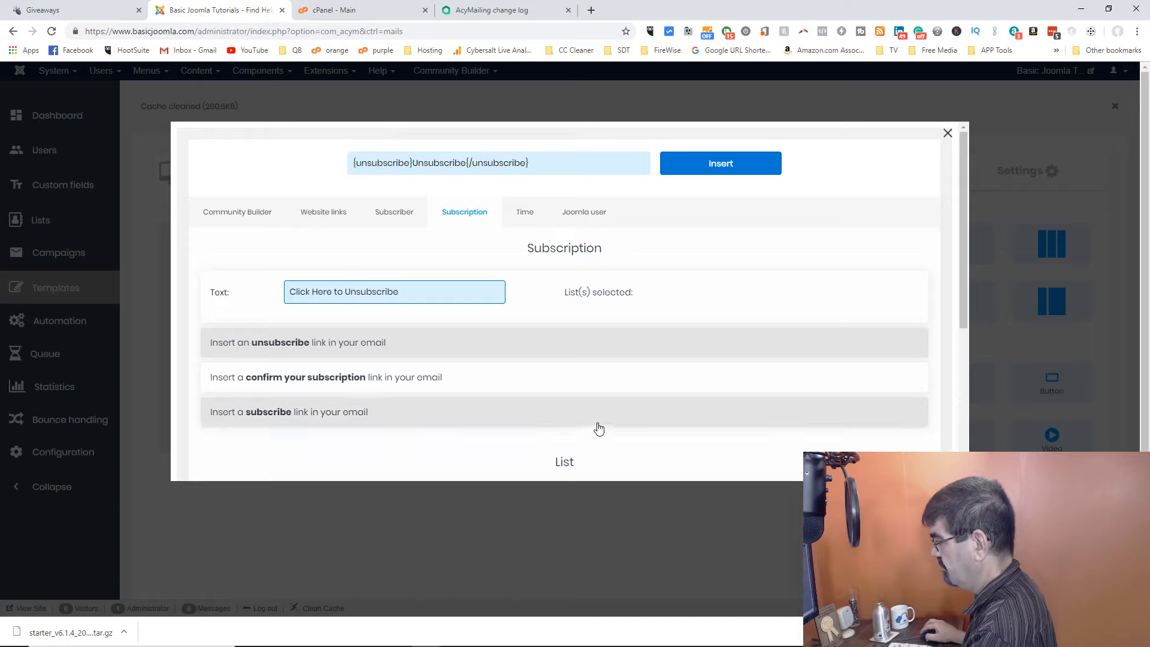
# Check the list and campaign tags, and insert the unsubscribe link in place of the placeholder paragraph
pyautogui.scroll(-3, 617, 385)
pyautogui.scroll(-2, 617, 385)
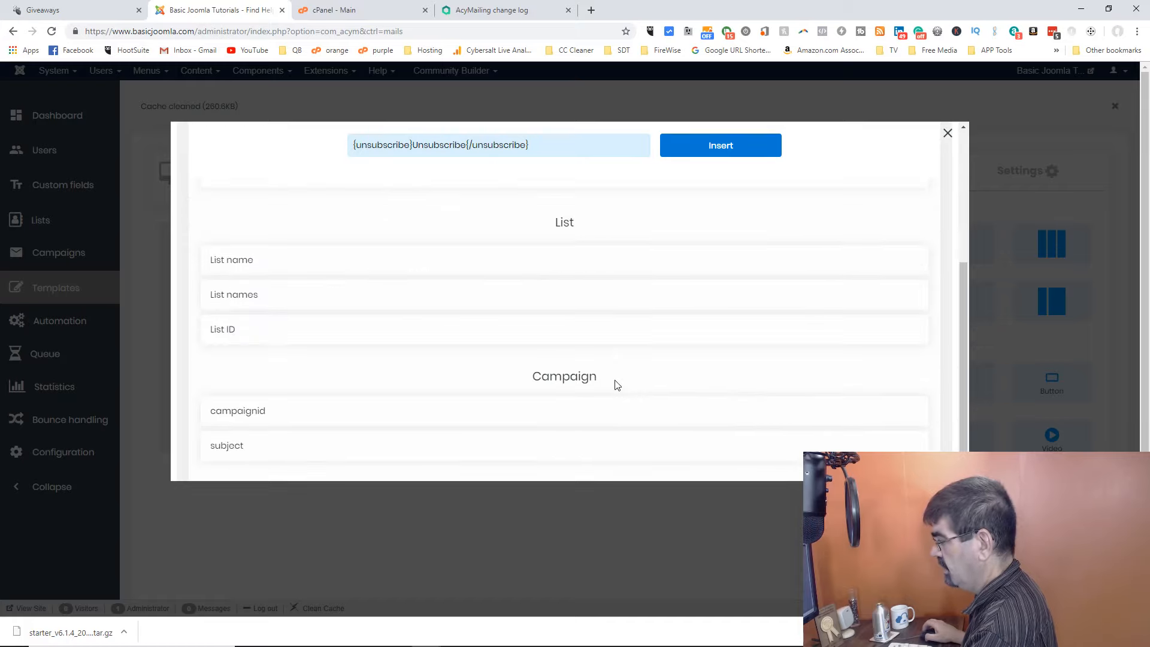
pyautogui.scroll(-1, 616, 385)
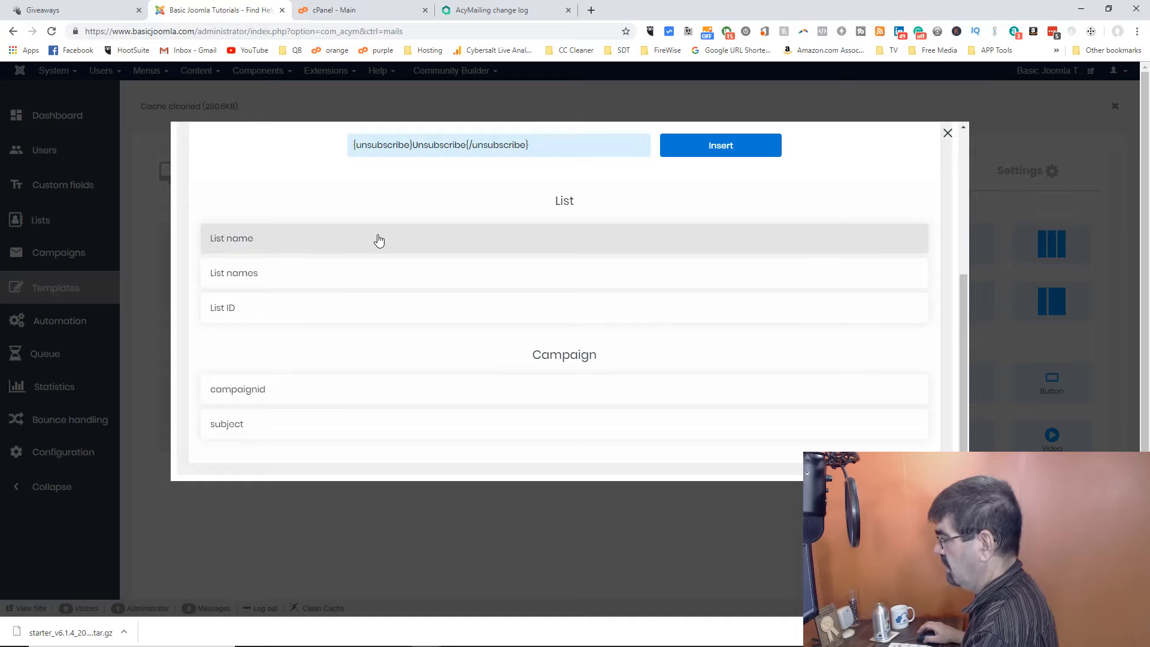
pyautogui.scroll(3, 379, 240)
pyautogui.scroll(-1, 379, 240)
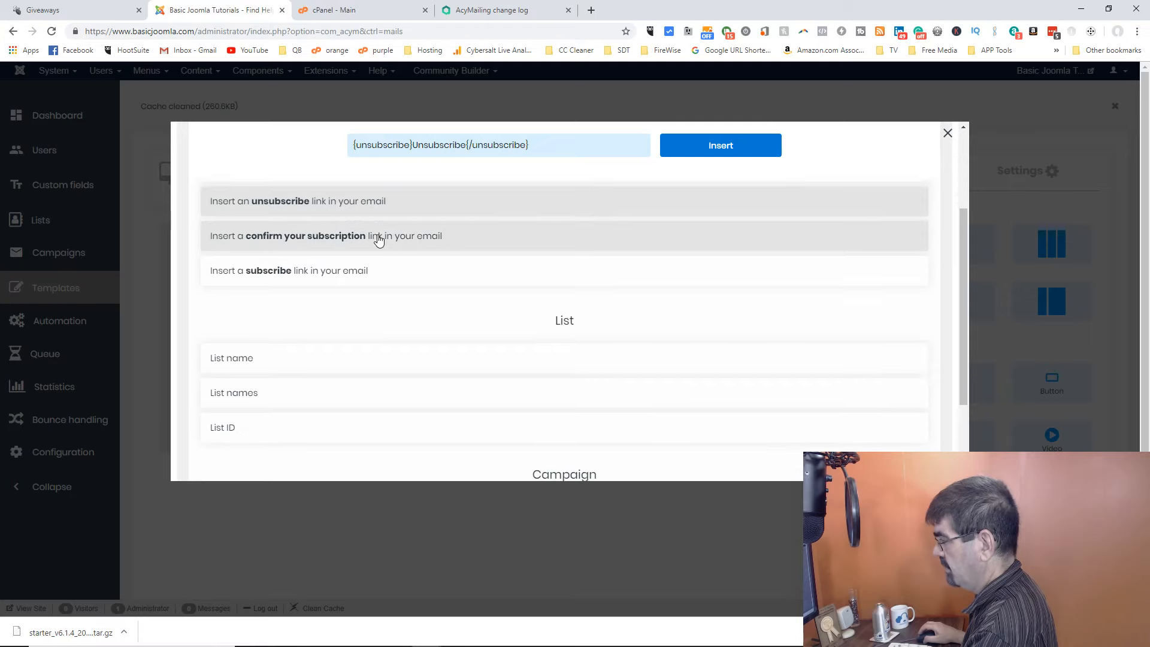
pyautogui.scroll(3, 379, 236)
pyautogui.click(732, 166)
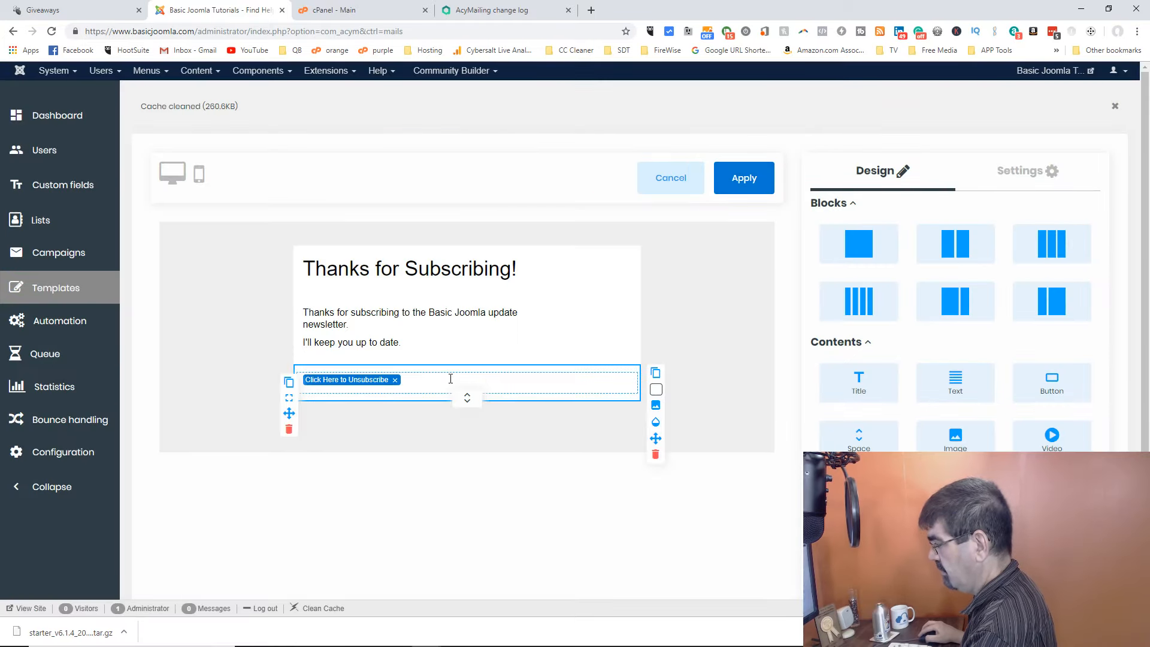
# Center the unsubscribe link in the bottom block and leave text editing
pyautogui.click(450, 378)
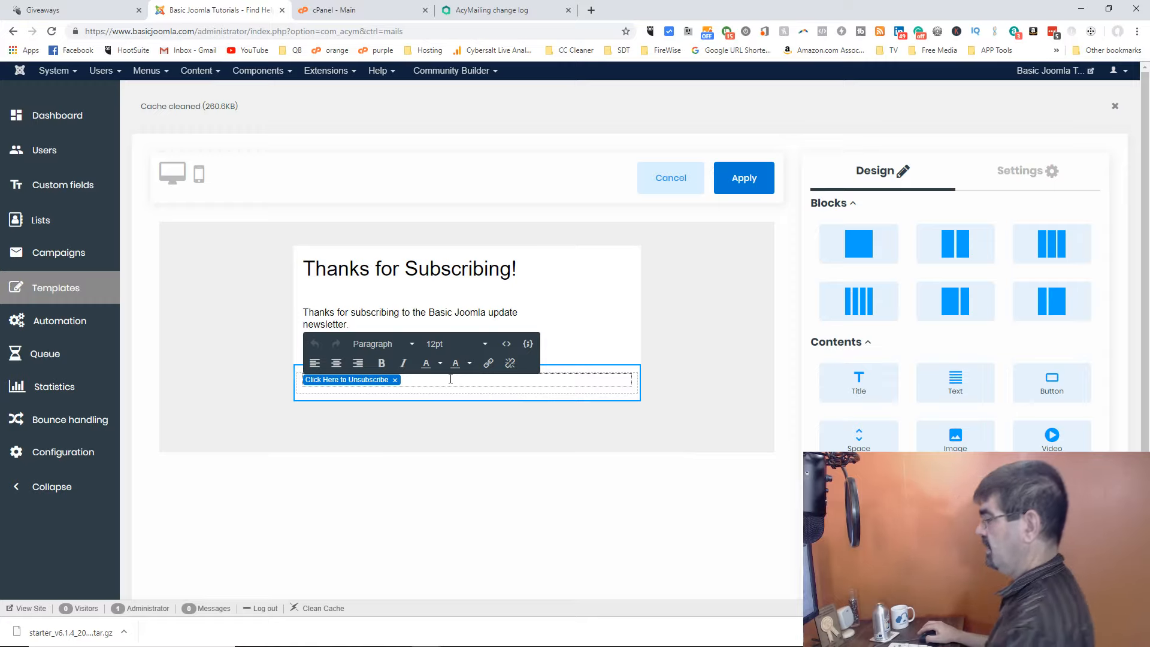
pyautogui.click(336, 363)
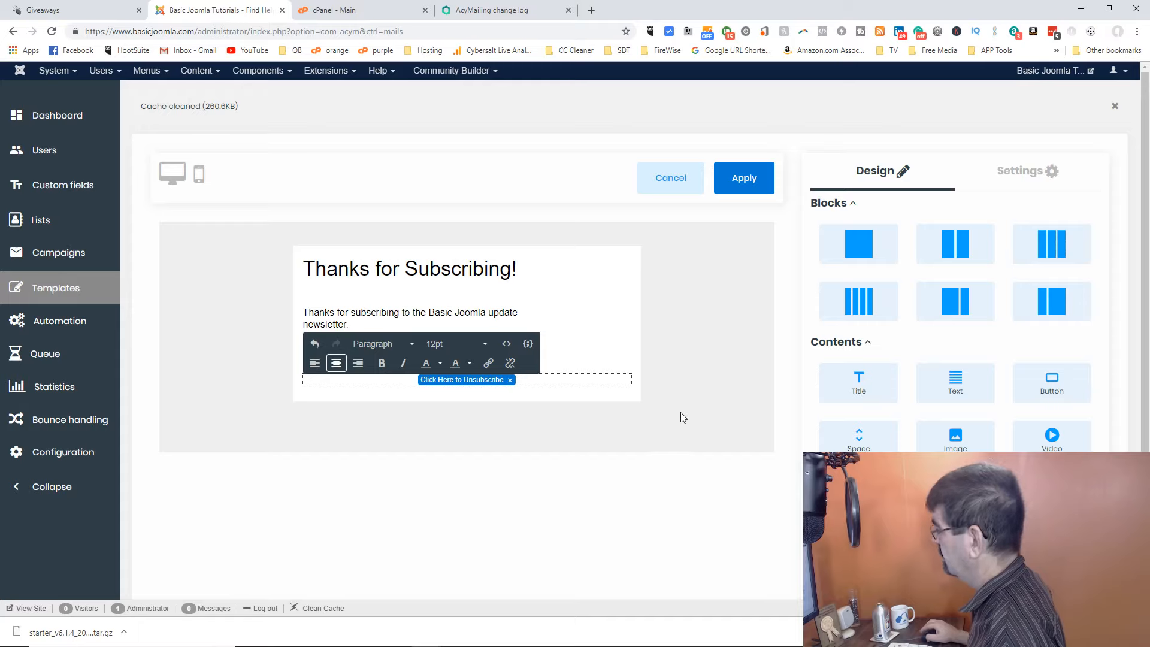
pyautogui.click(715, 290)
pyautogui.moveTo(636, 290)
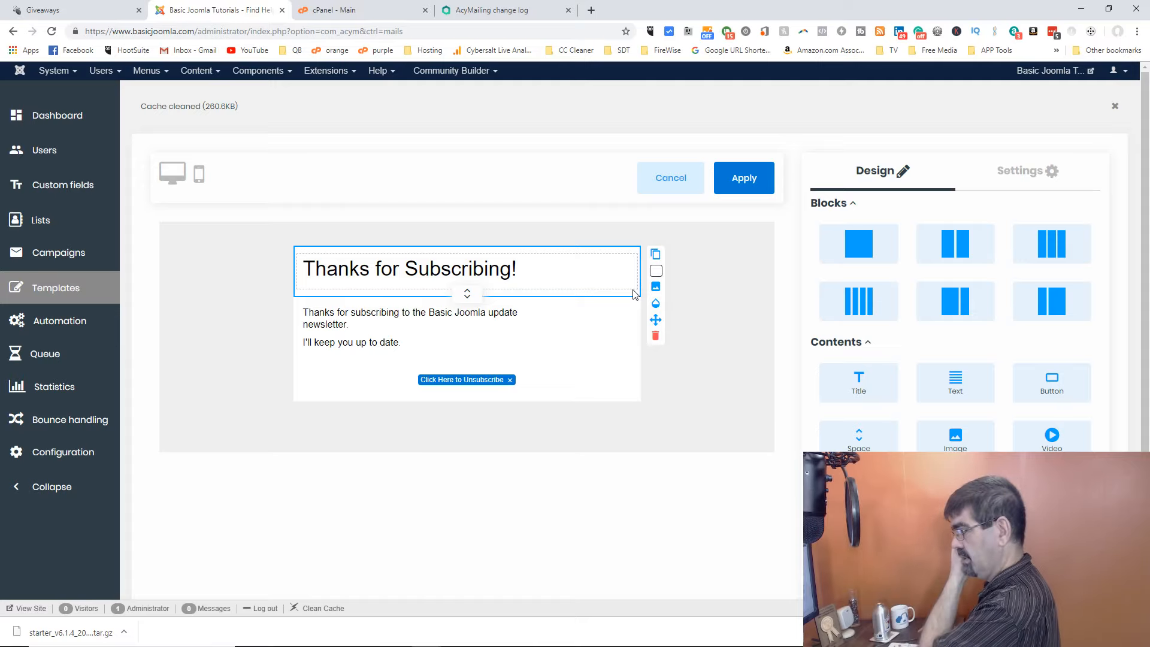
# Apply the welcome email design and save the template, returning to the list's welcome email settings
pyautogui.click(744, 178)
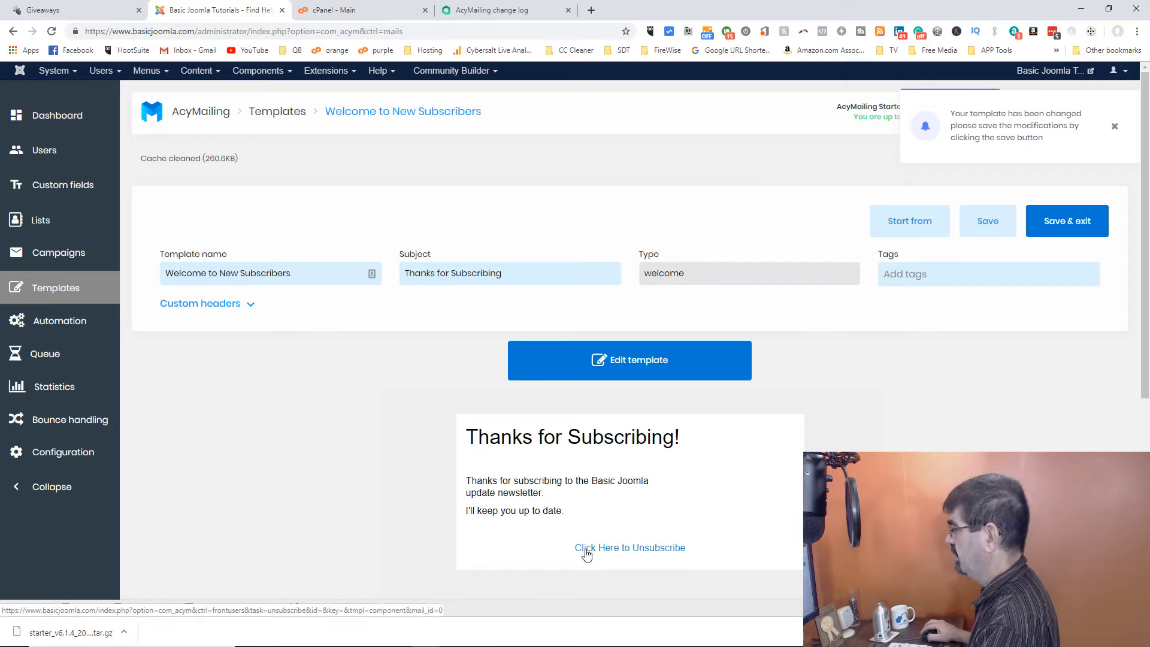
pyautogui.click(1071, 229)
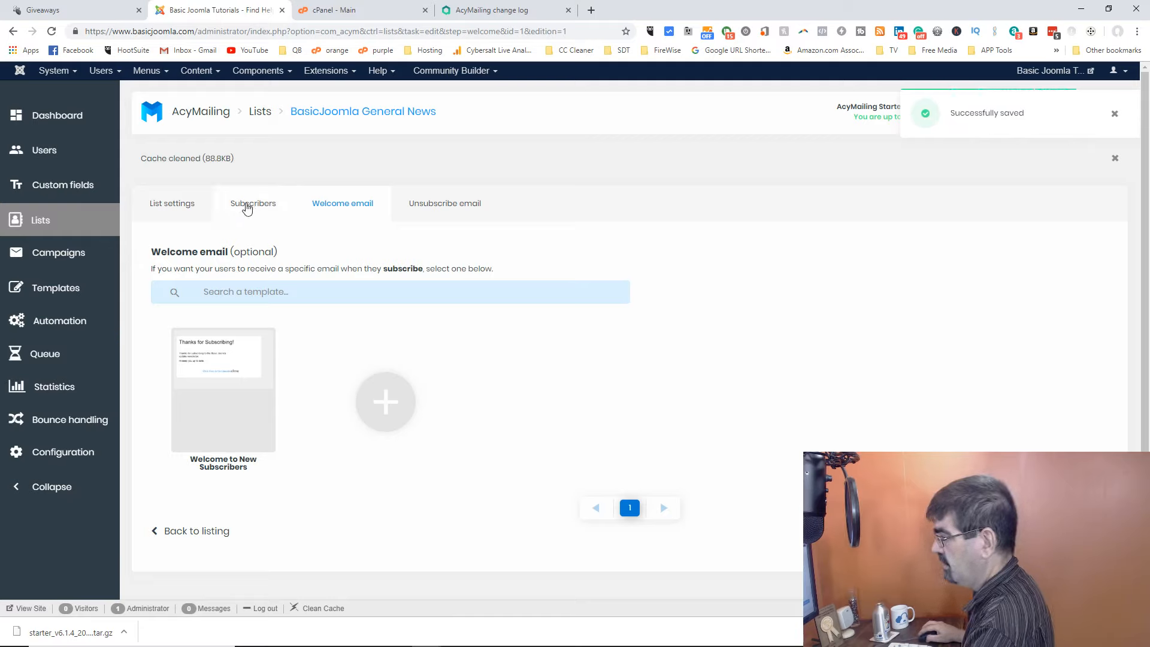
# Create a new unsubscribe email template for the BasicJoomla General News list and add a text block to its design
pyautogui.click(434, 208)
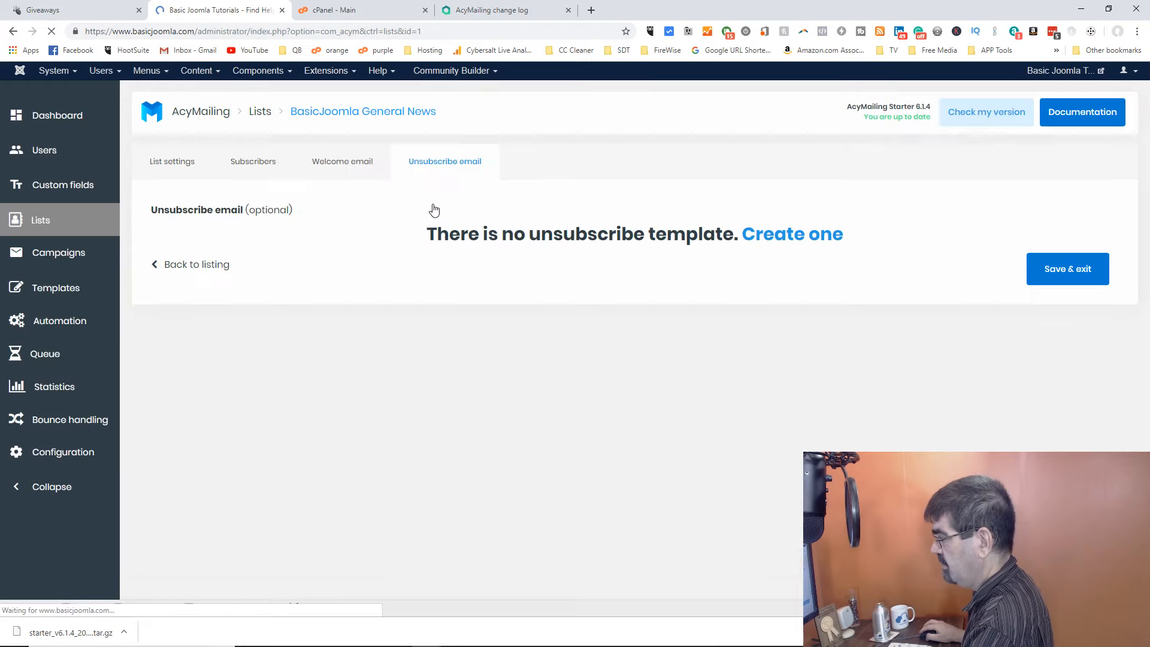
pyautogui.click(806, 247)
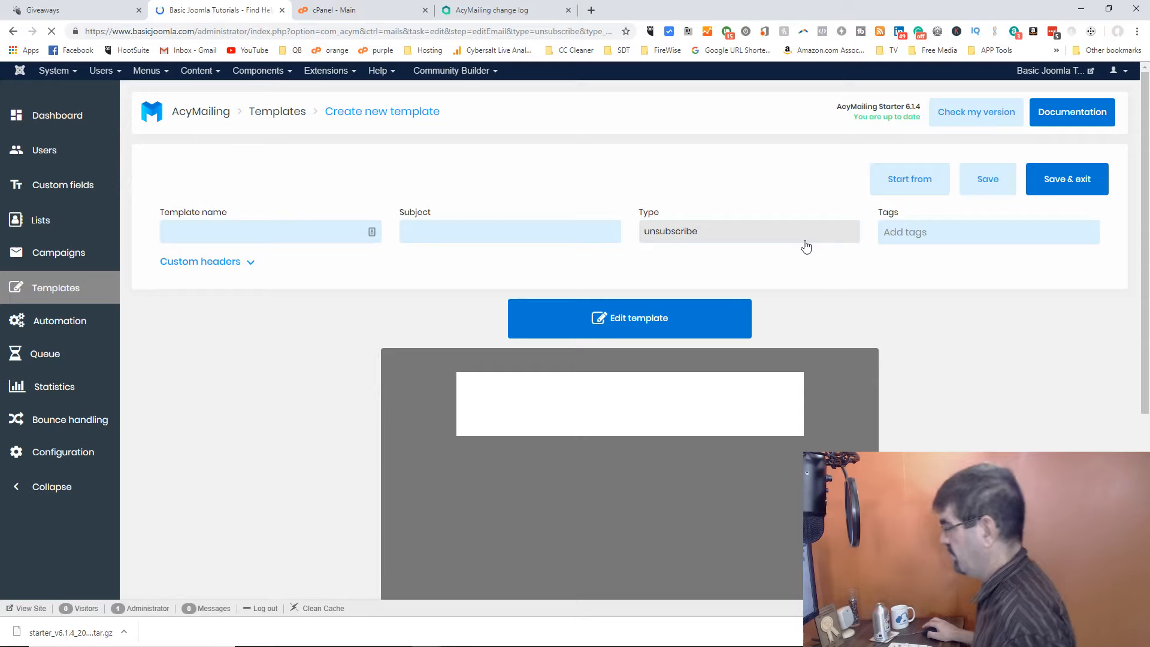
pyautogui.click(666, 318)
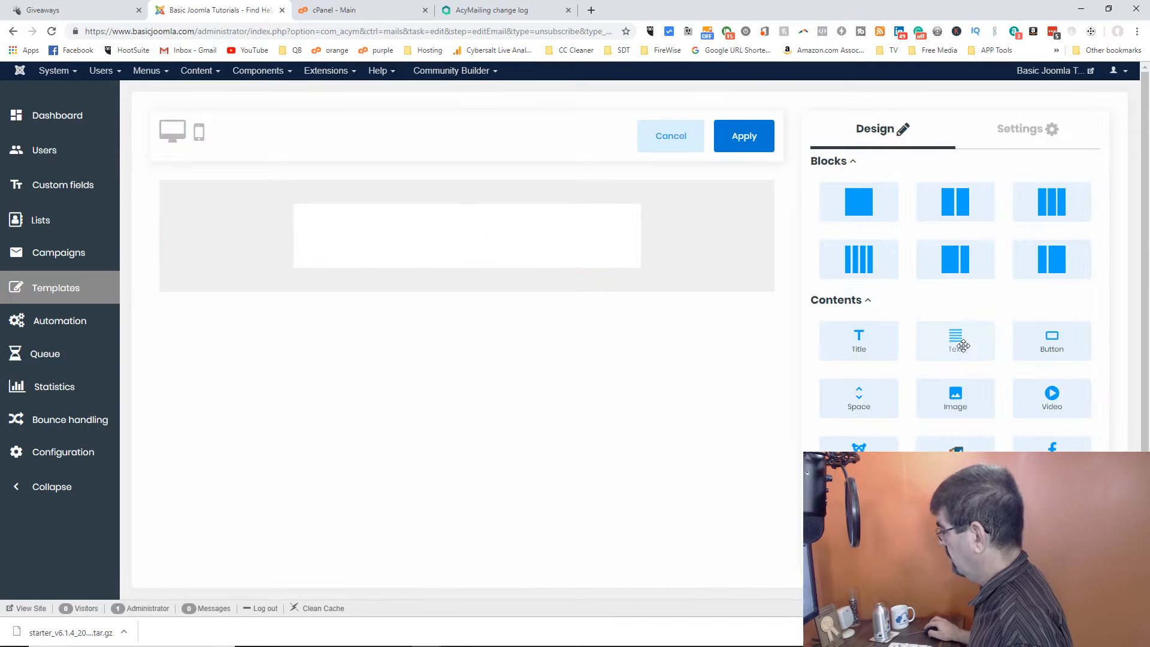
pyautogui.moveTo(961, 344); pyautogui.dragTo(460, 236)
# Replace the placeholder text in the block with "We're sorry to see you go!"
pyautogui.click(460, 231)
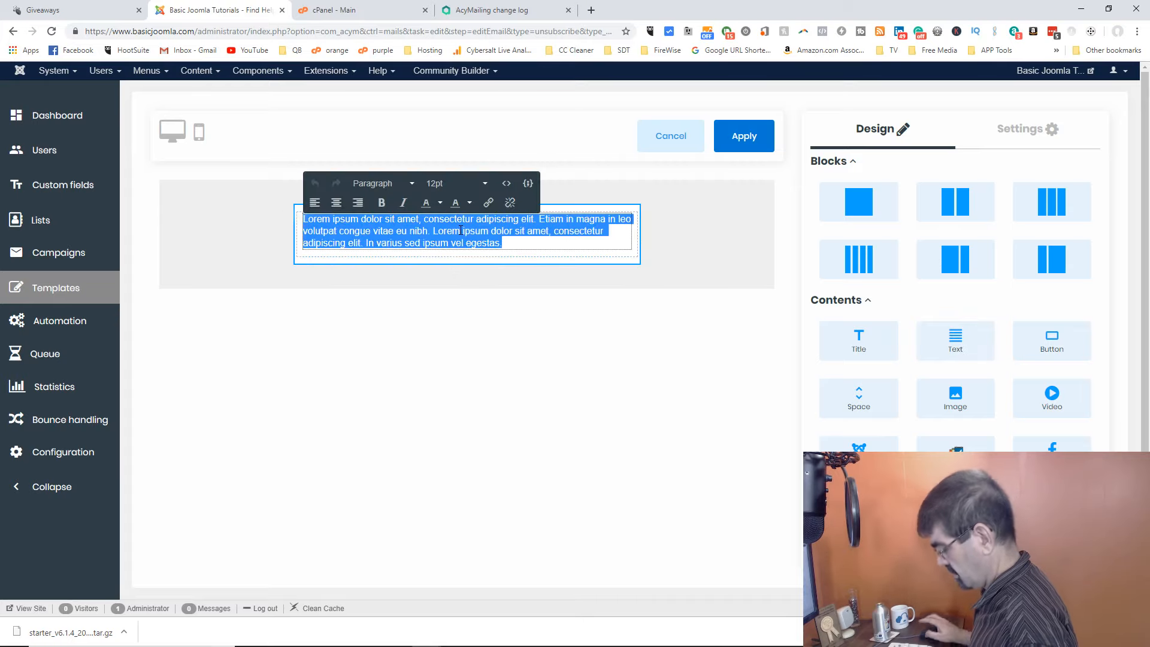
pyautogui.write('We')
pyautogui.write('sorry to see you go,')
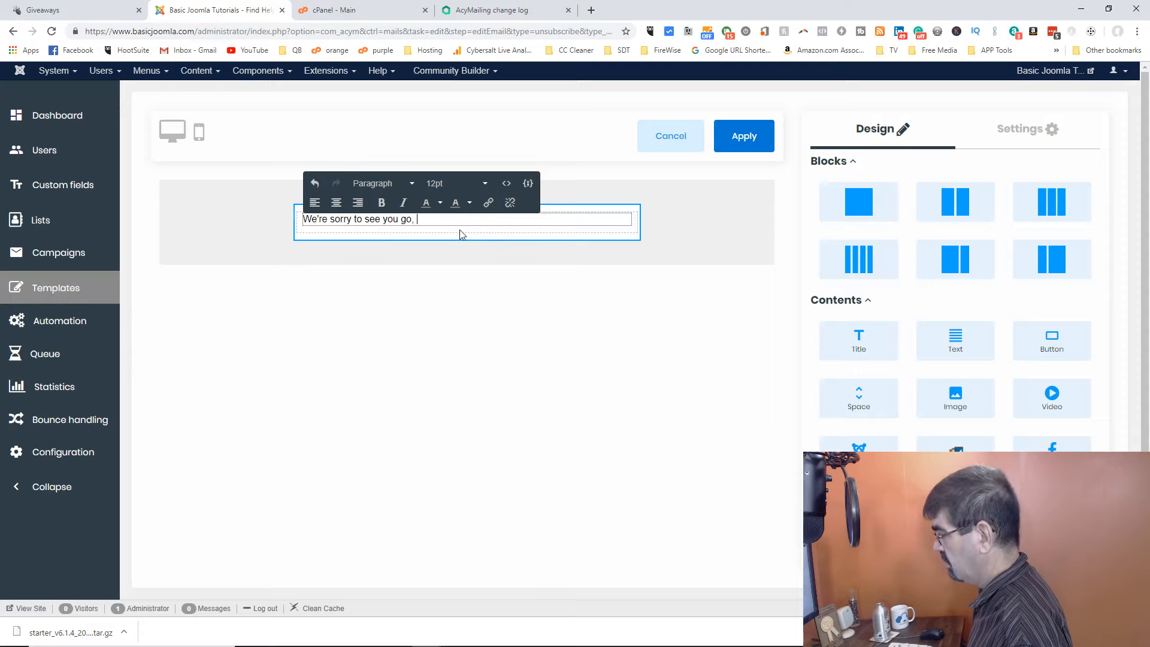
pyautogui.press('BackSpace')
pyautogui.press('BackSpace')
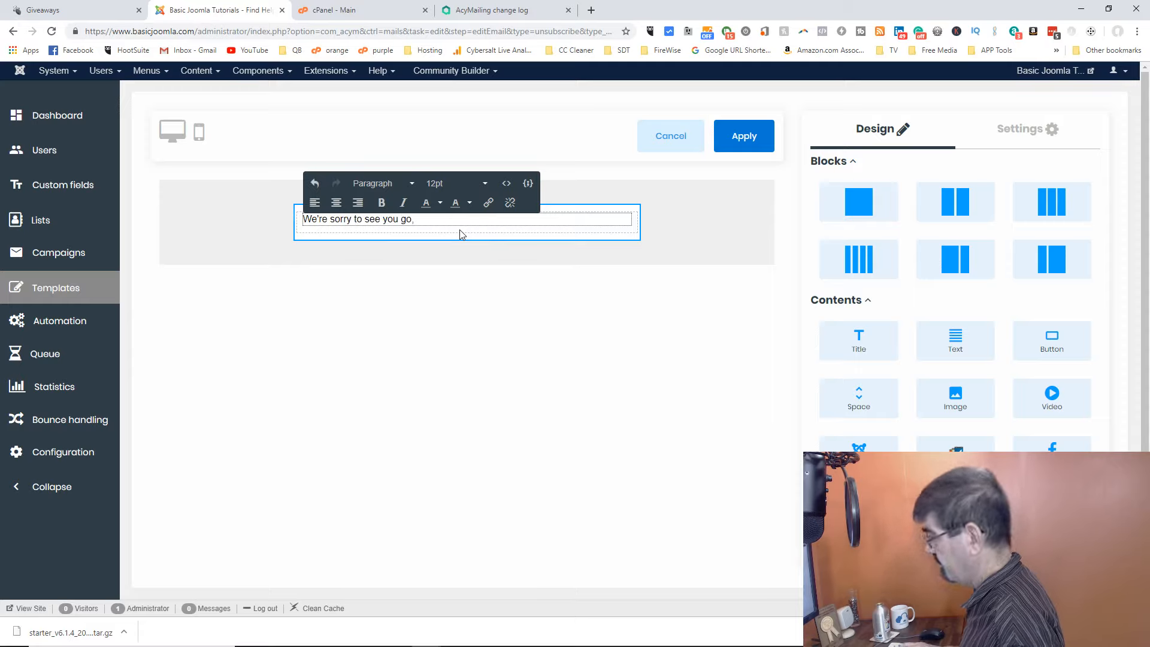
pyautogui.write('!')
# Add a second line reading "Enjoy your Joomla! site - God bless," below the first
pyautogui.press('Return')
pyautogui.write('Enj')
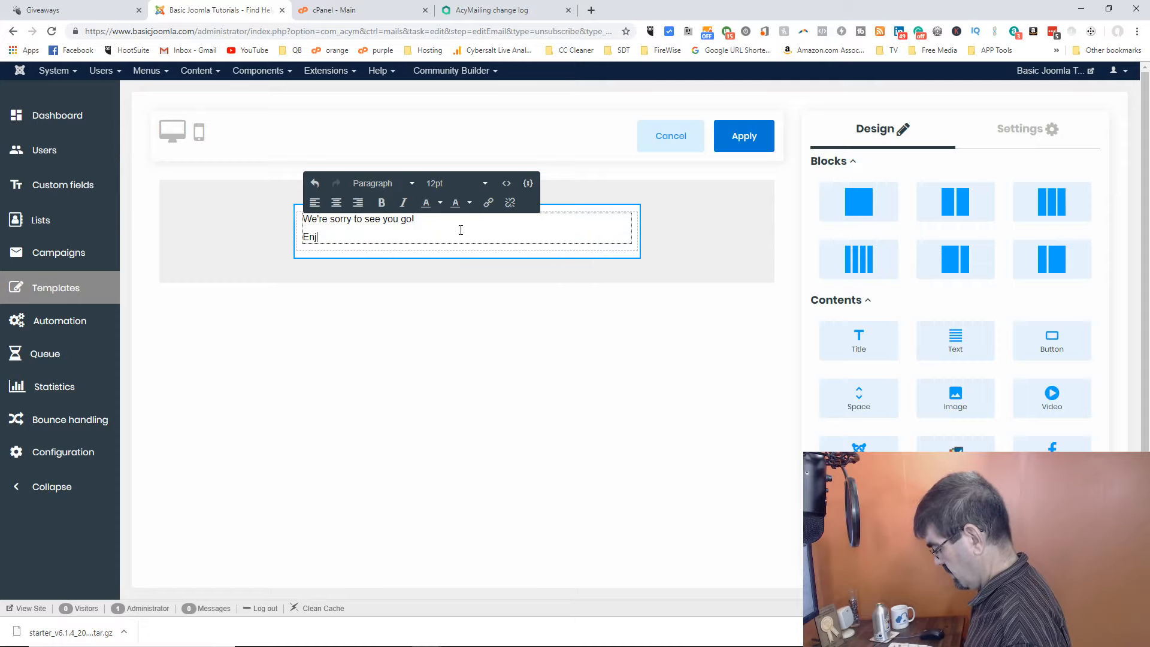
pyautogui.write('oy')
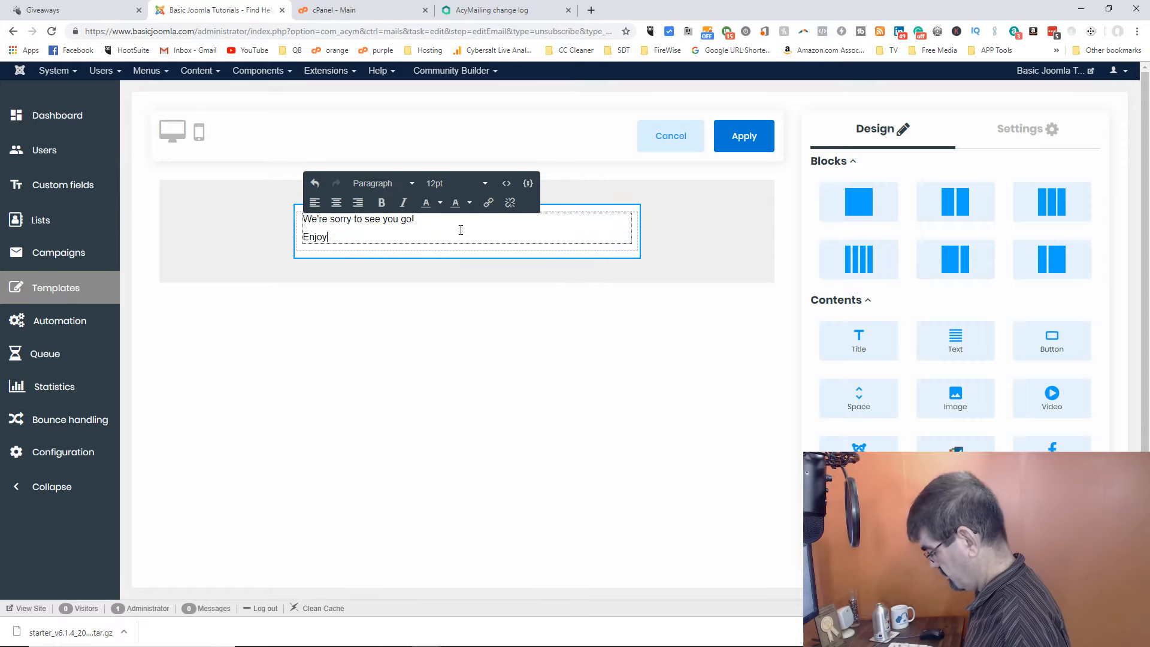
pyautogui.write(' your Joomla site!')
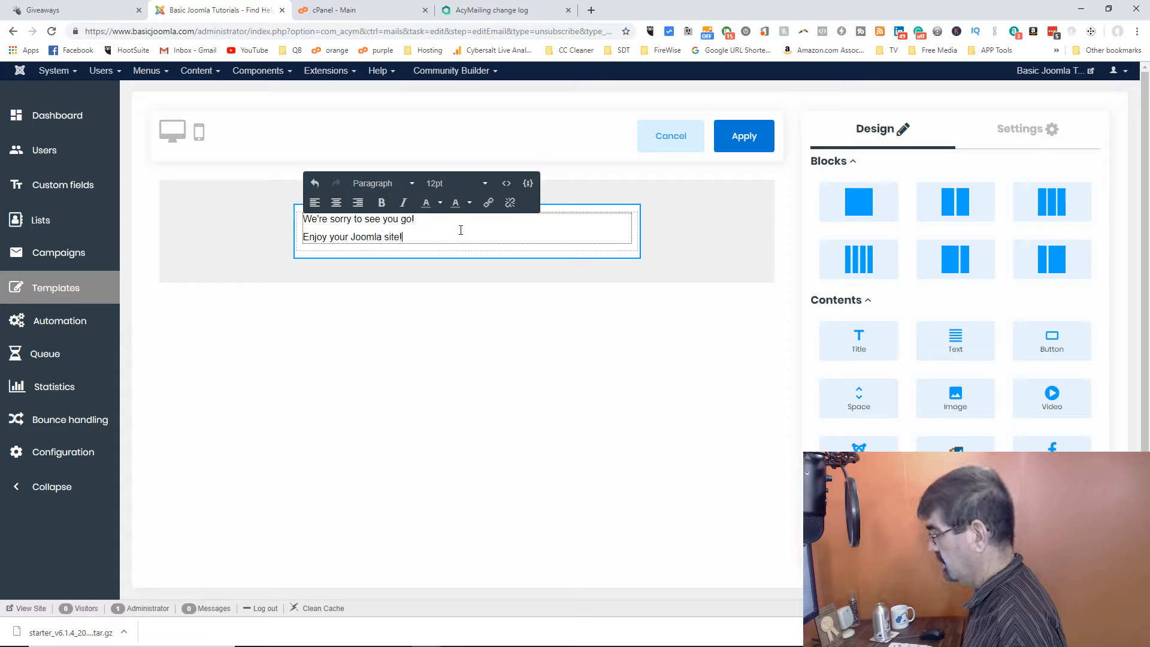
pyautogui.press('BackSpace')
pyautogui.write(' - God bless, ')
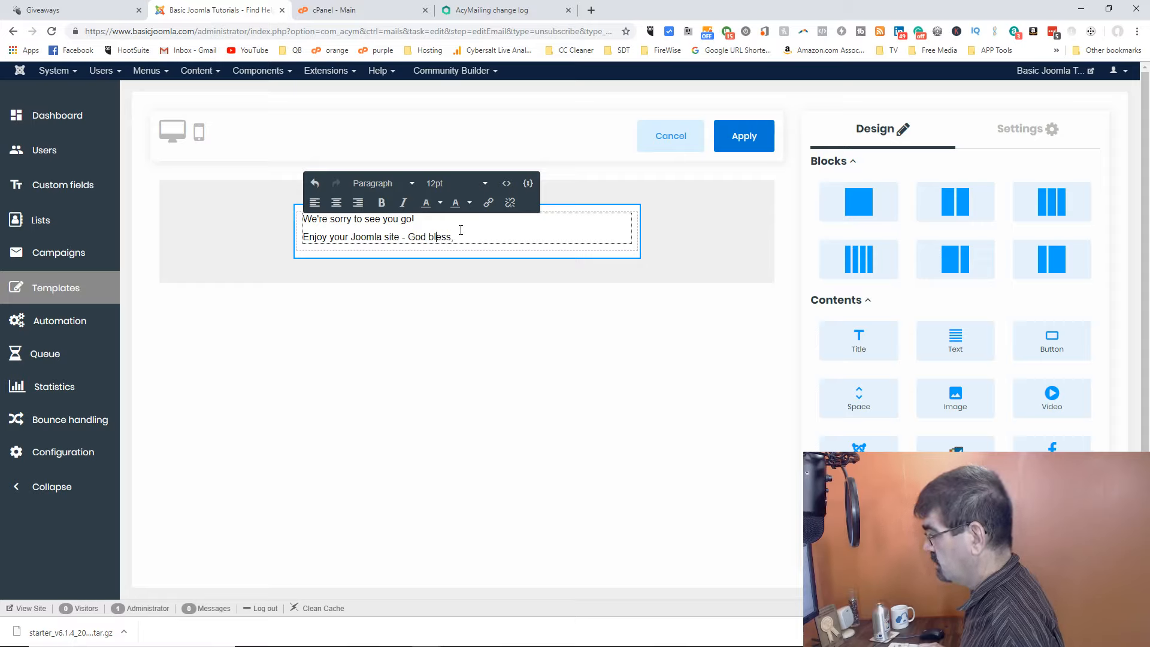
pyautogui.write('!')
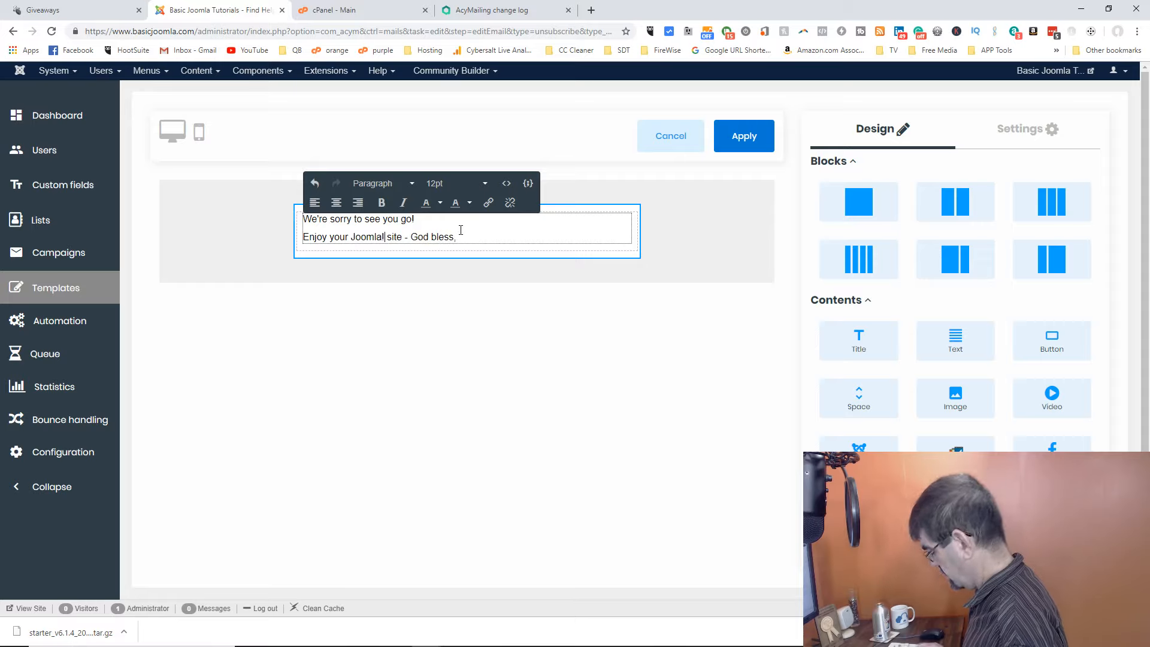
# Insert an opening line above the existing message stating that the reader has been unsubscribed
pyautogui.press('Return')
pyautogui.press('Return')
pyautogui.press('Up')
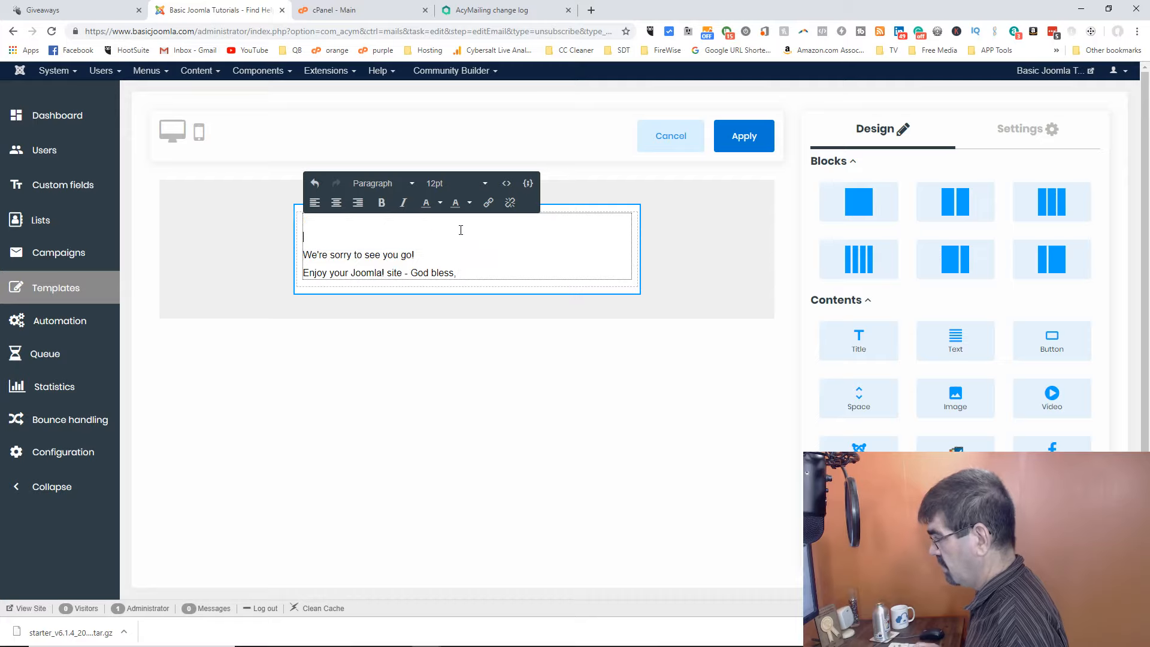
pyautogui.press('Up')
pyautogui.write('You ahve')
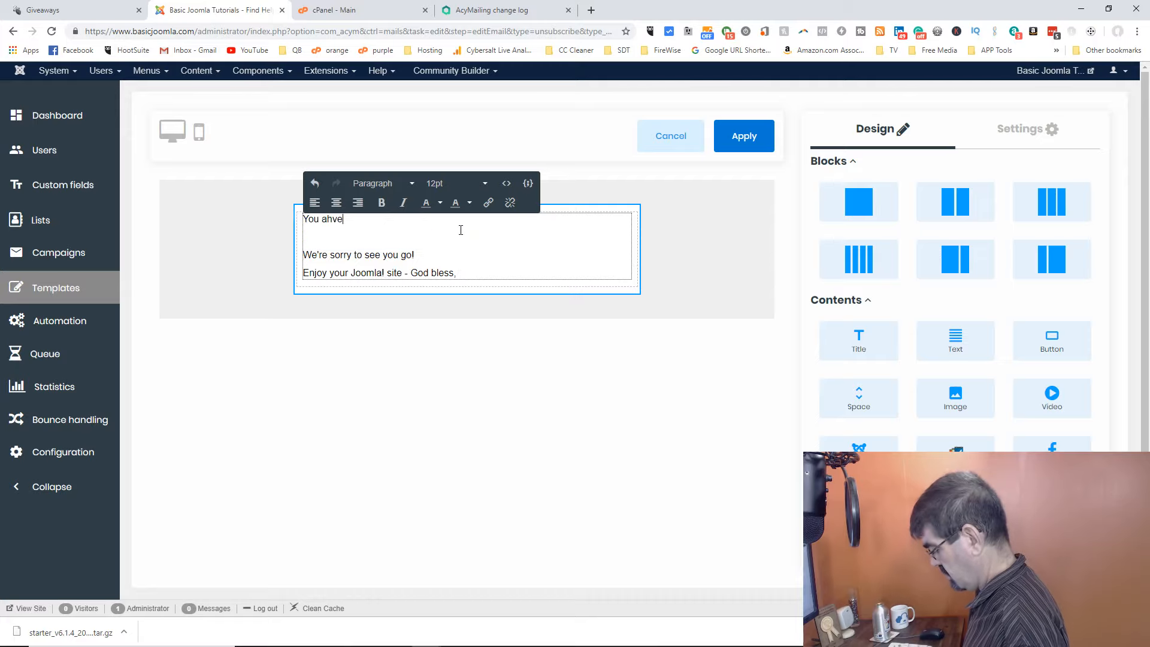
pyautogui.write(' been sun')
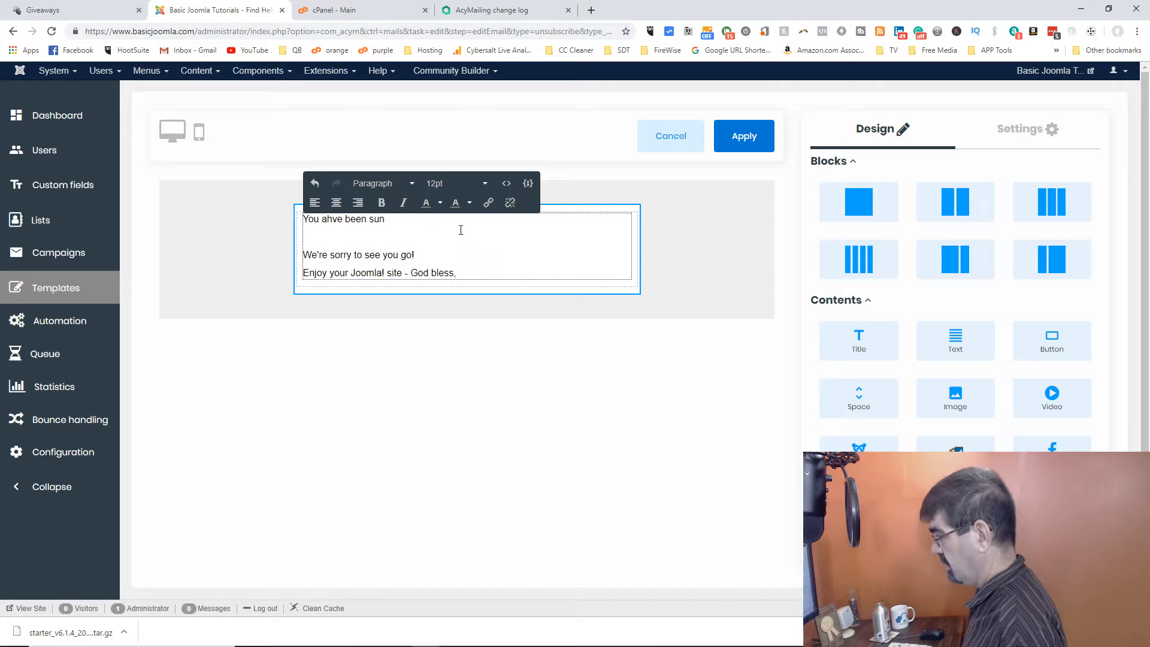
pyautogui.press('BackSpace')
pyautogui.press('BackSpace')
pyautogui.press('BackSpace')
pyautogui.write('unsubsc')
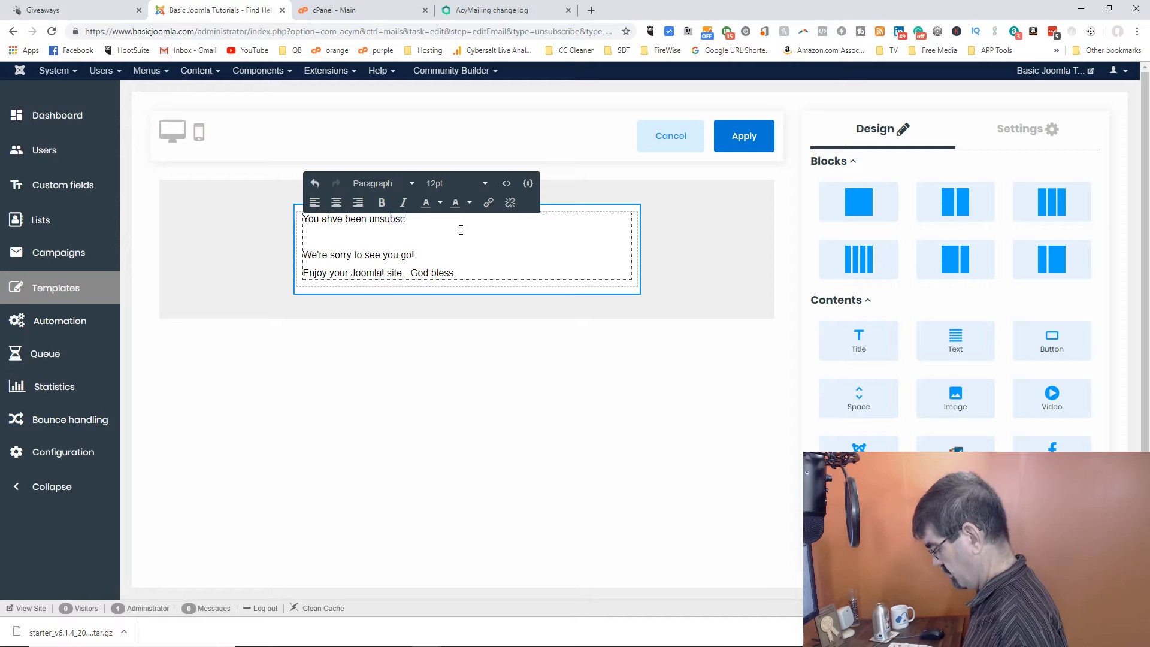
pyautogui.write('ribed')
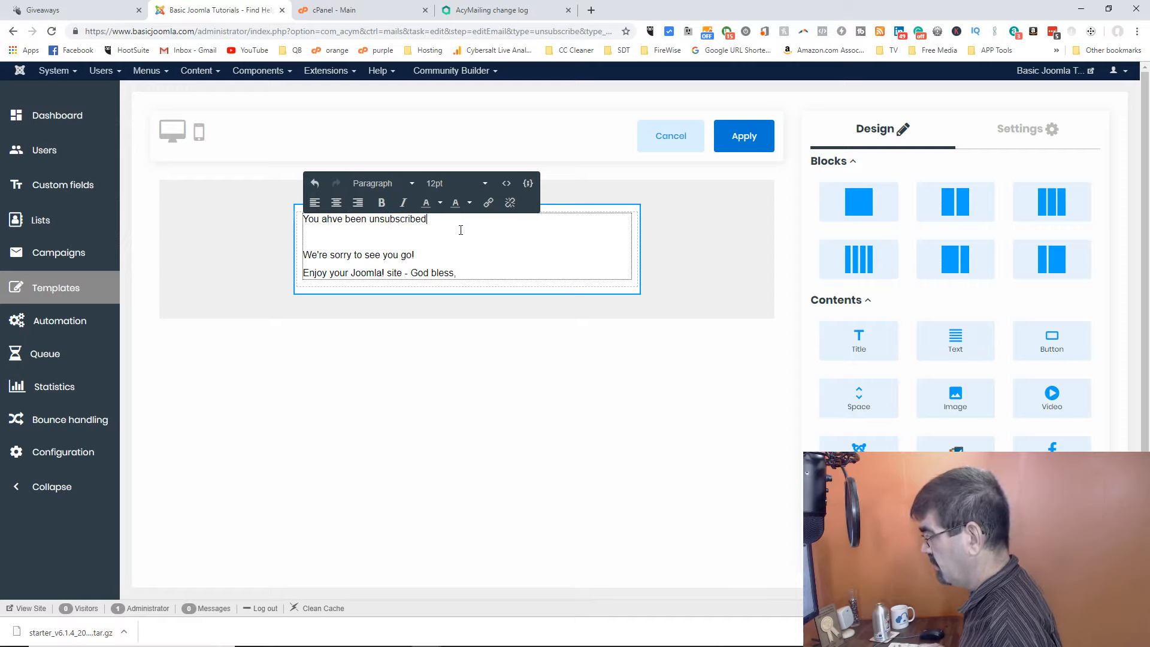
# Correct the opening line to "You have been unsubscribed." and remove the blank line below it
pyautogui.press('BackSpace')
pyautogui.press('Right')
pyautogui.write('a')
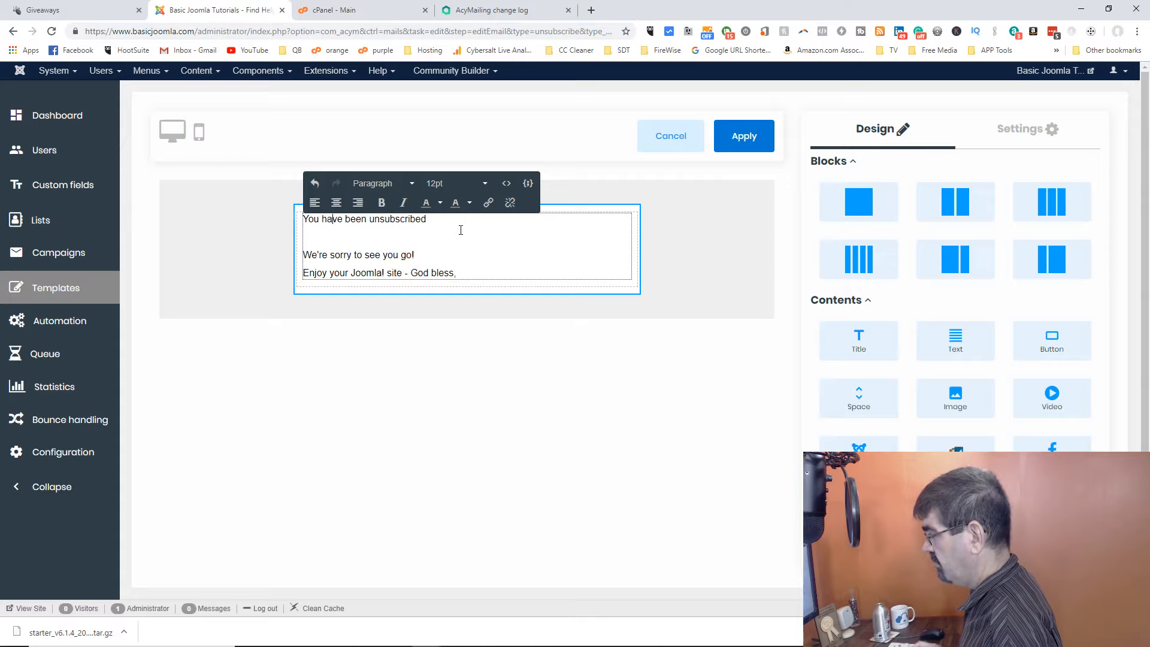
pyautogui.press('End')
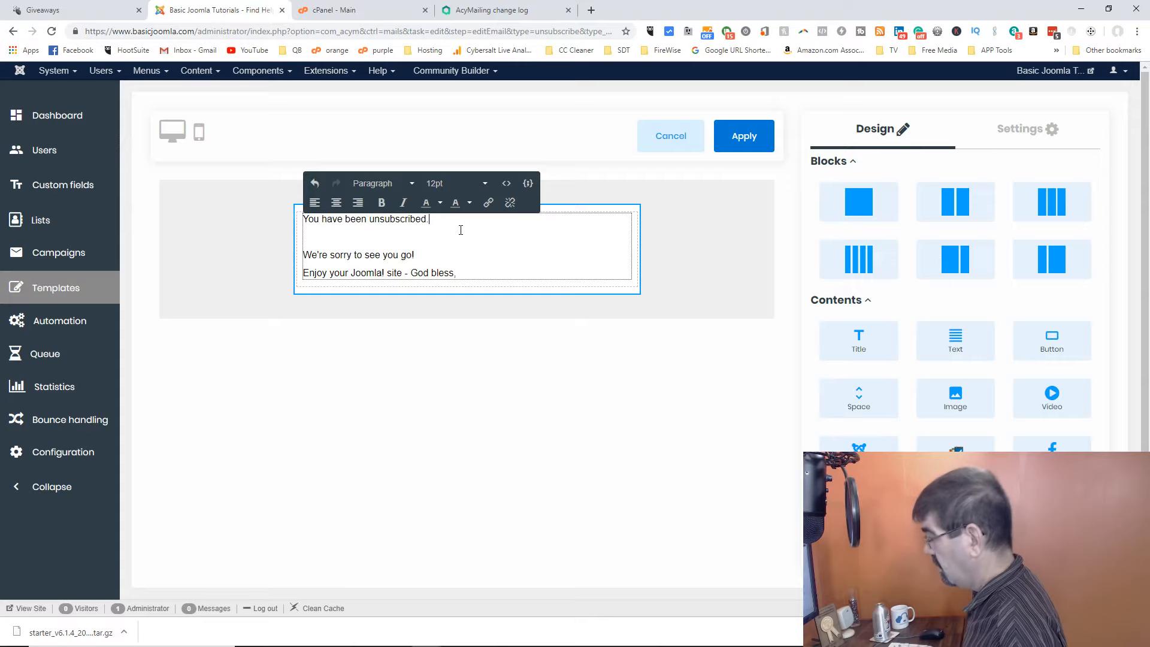
pyautogui.press('Delete')
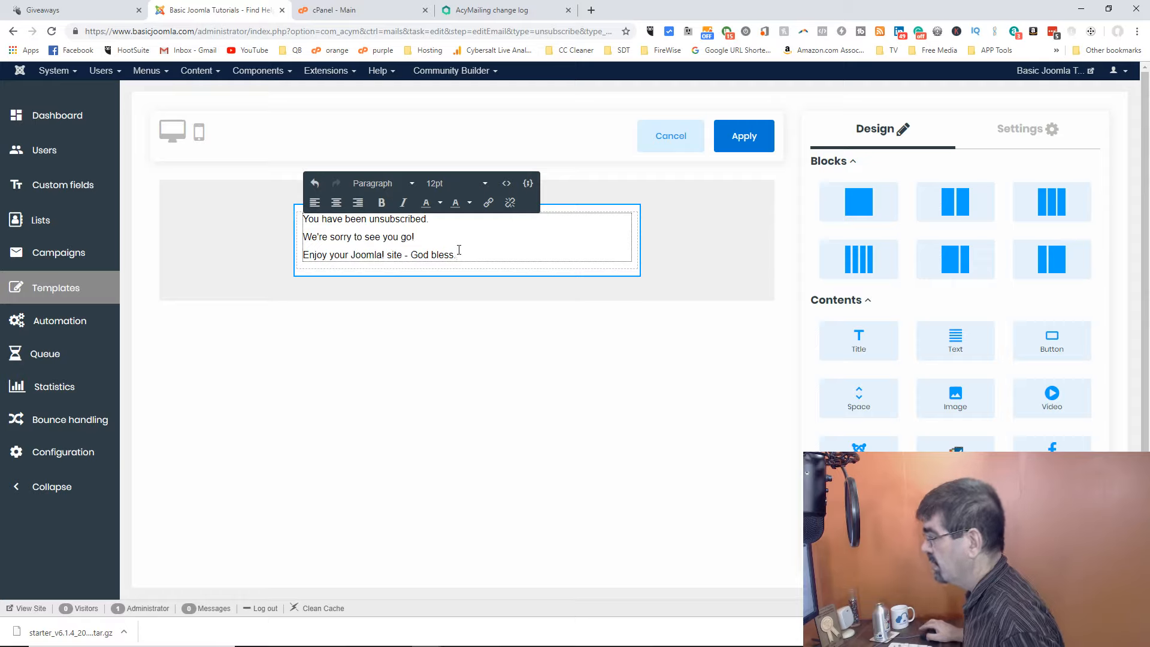
# Make the line "You have been unsubscribed." bold and apply the unsubscribe template design
pyautogui.moveTo(430, 220); pyautogui.dragTo(303, 219)
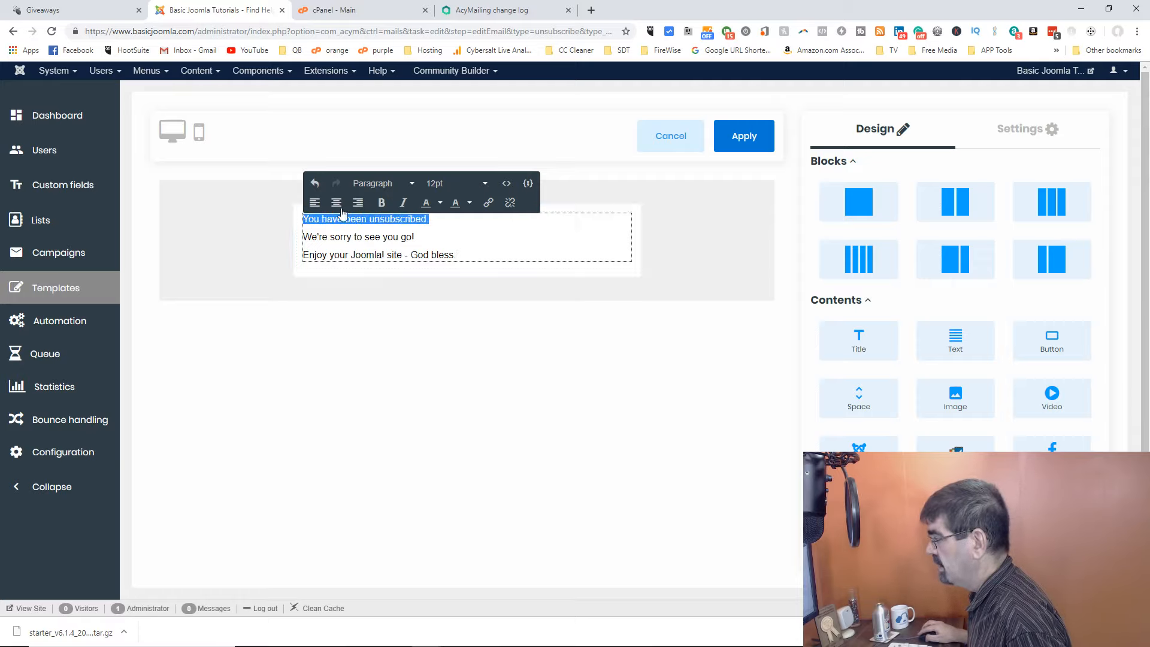
pyautogui.click(382, 203)
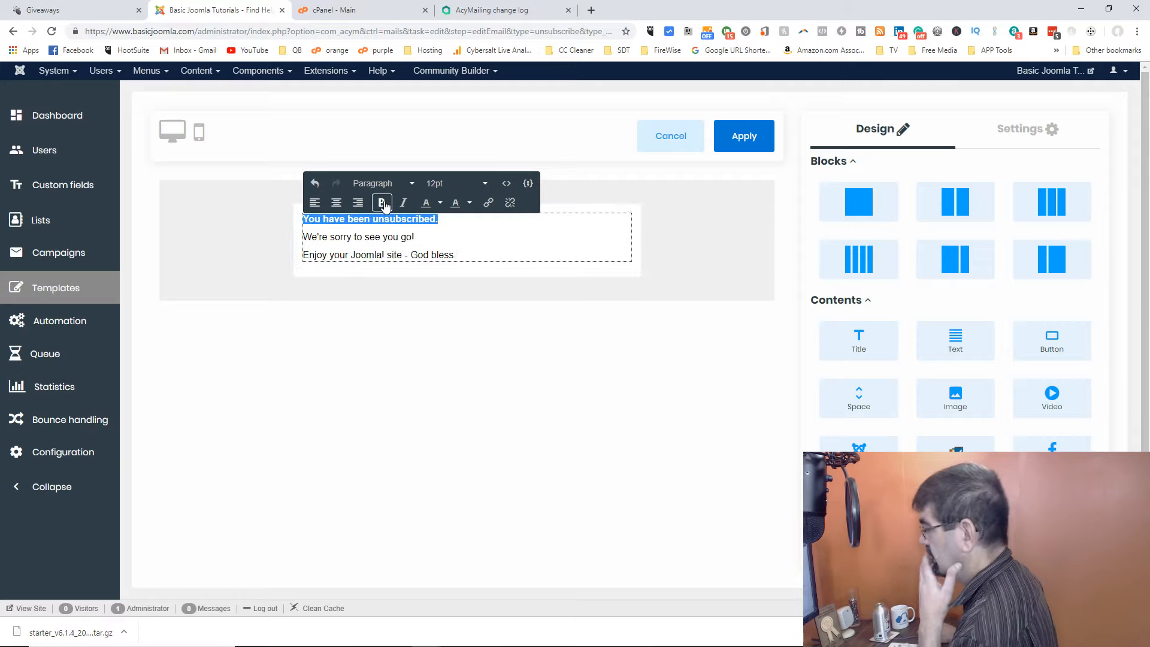
pyautogui.click(745, 137)
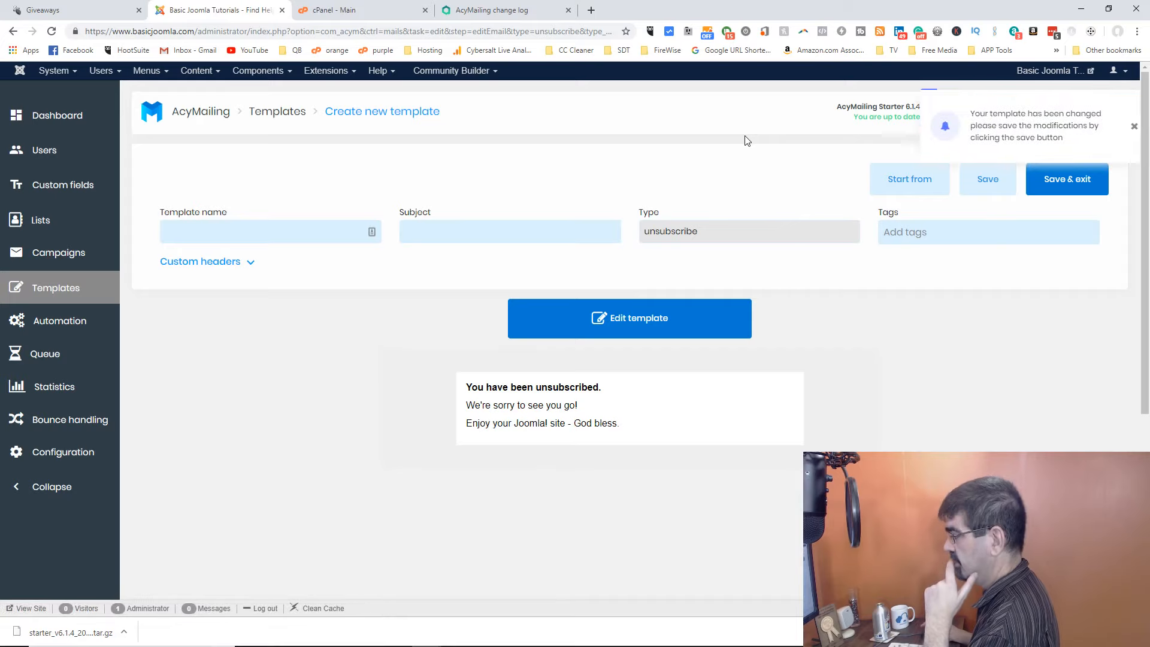
# Name the new template "Unsubscribe Email"
pyautogui.click(221, 235)
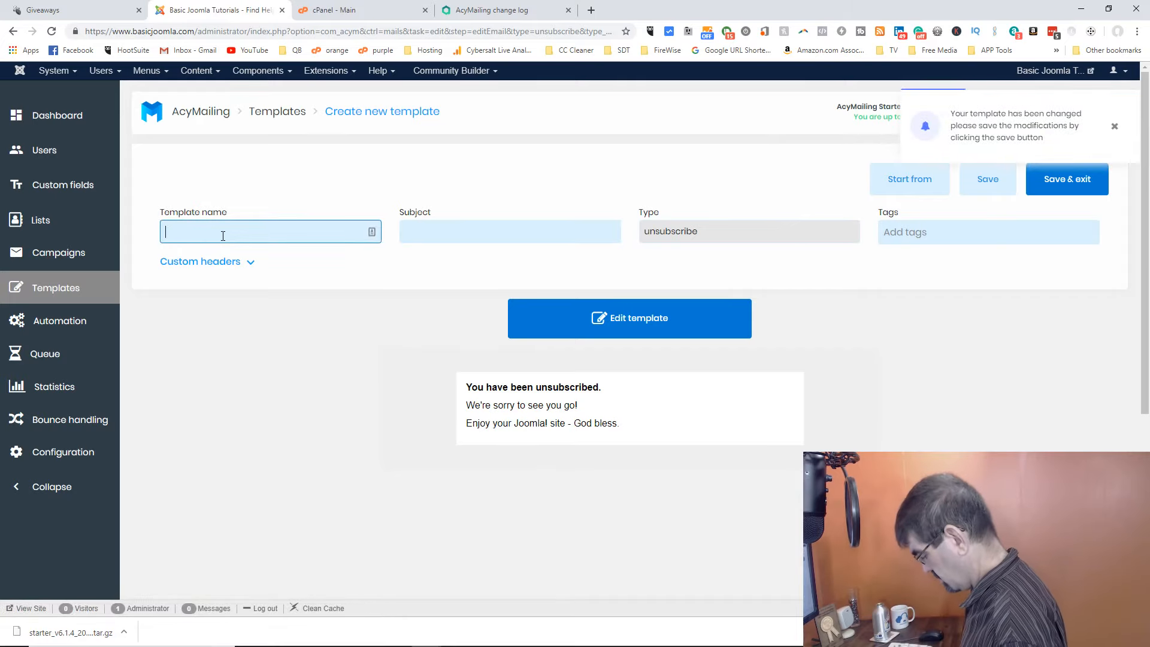
pyautogui.write('Unsu')
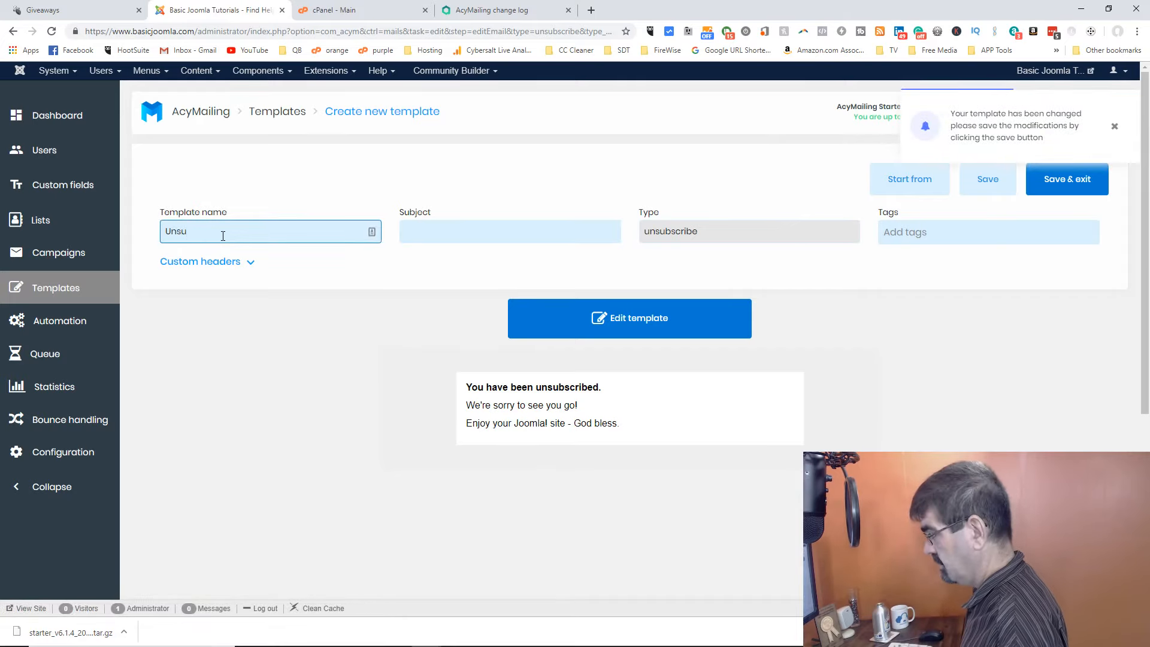
pyautogui.write('bscribe')
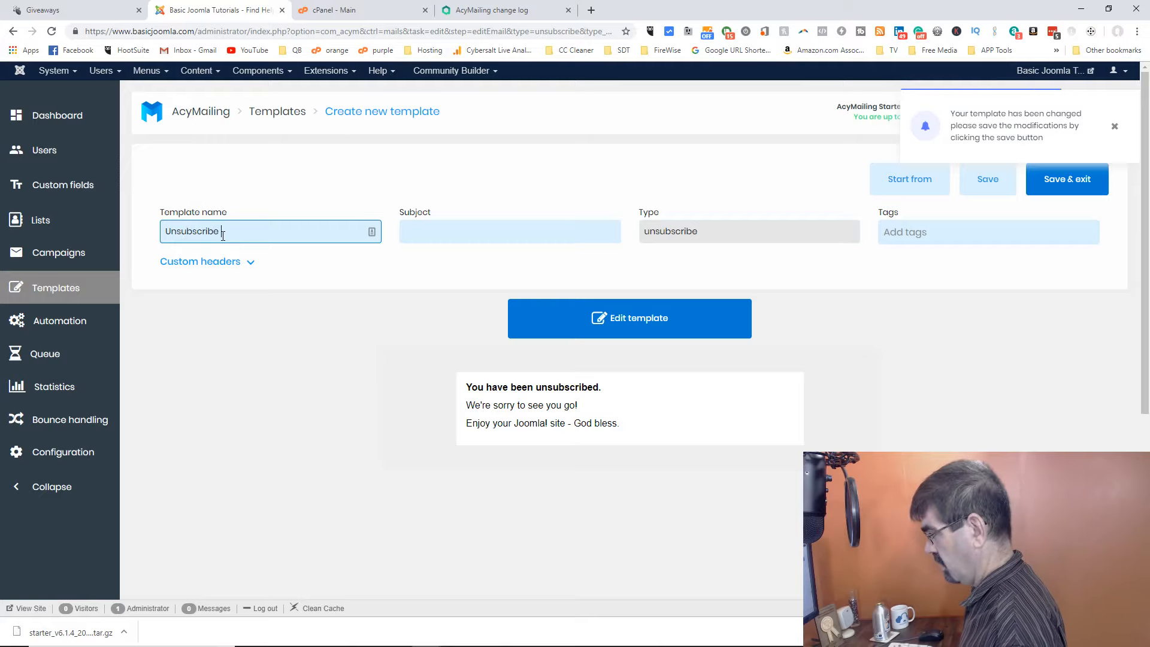
pyautogui.write(' Email')
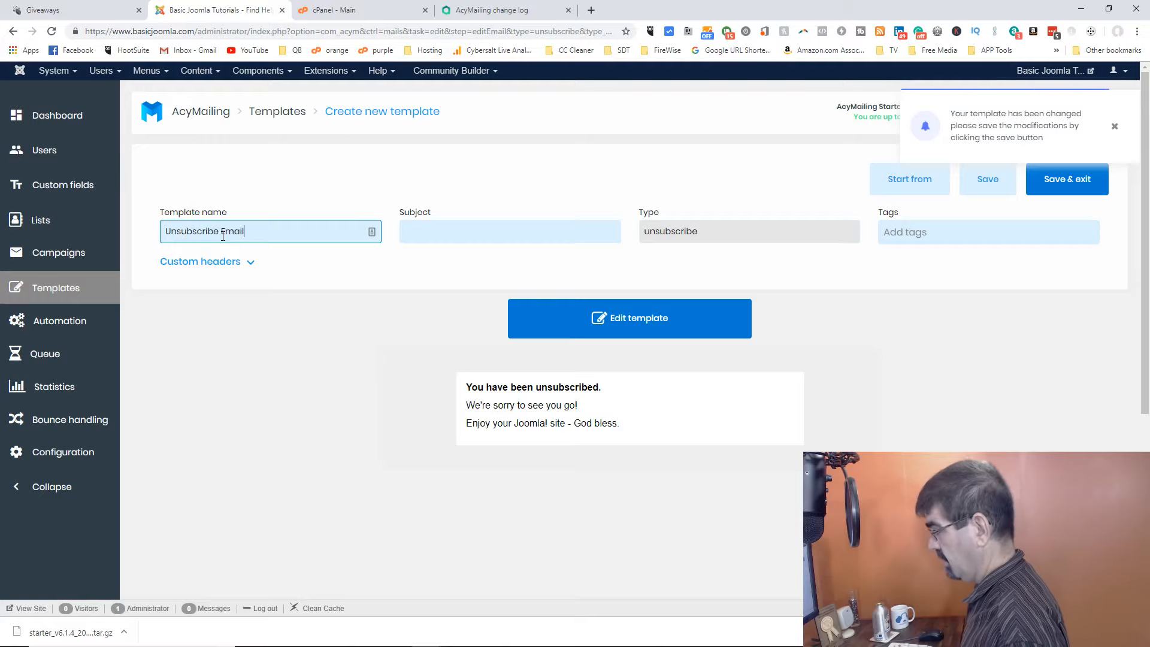
pyautogui.press('Tab')
pyautogui.write('YOu have')
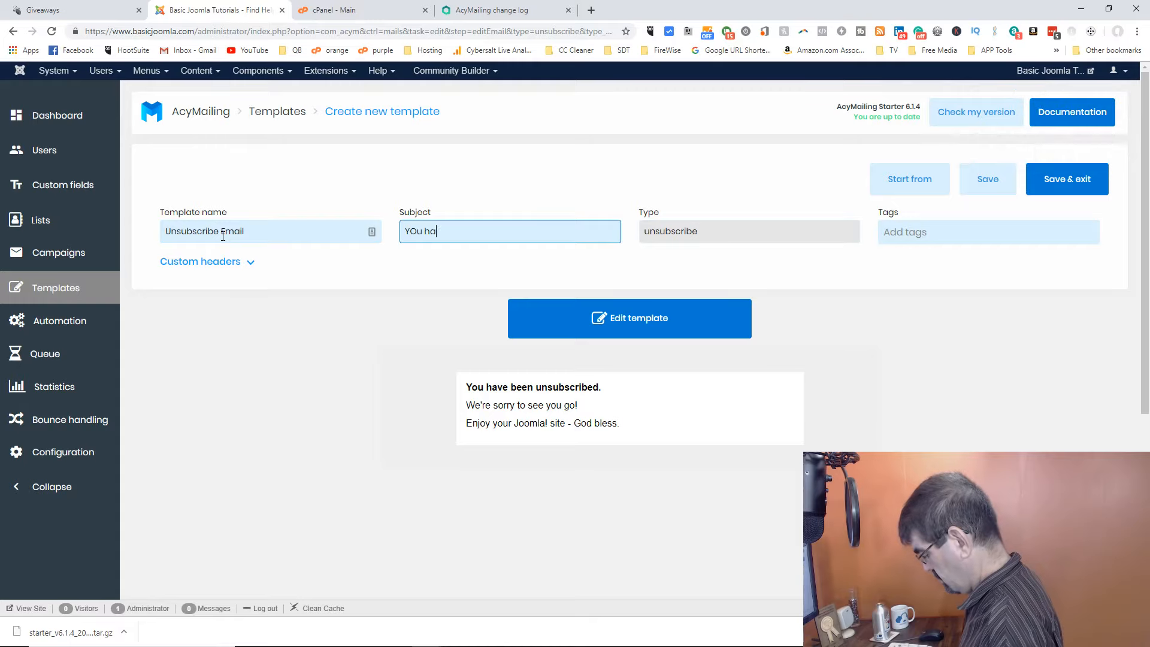
pyautogui.press('BackSpace')
pyautogui.write('e ben')
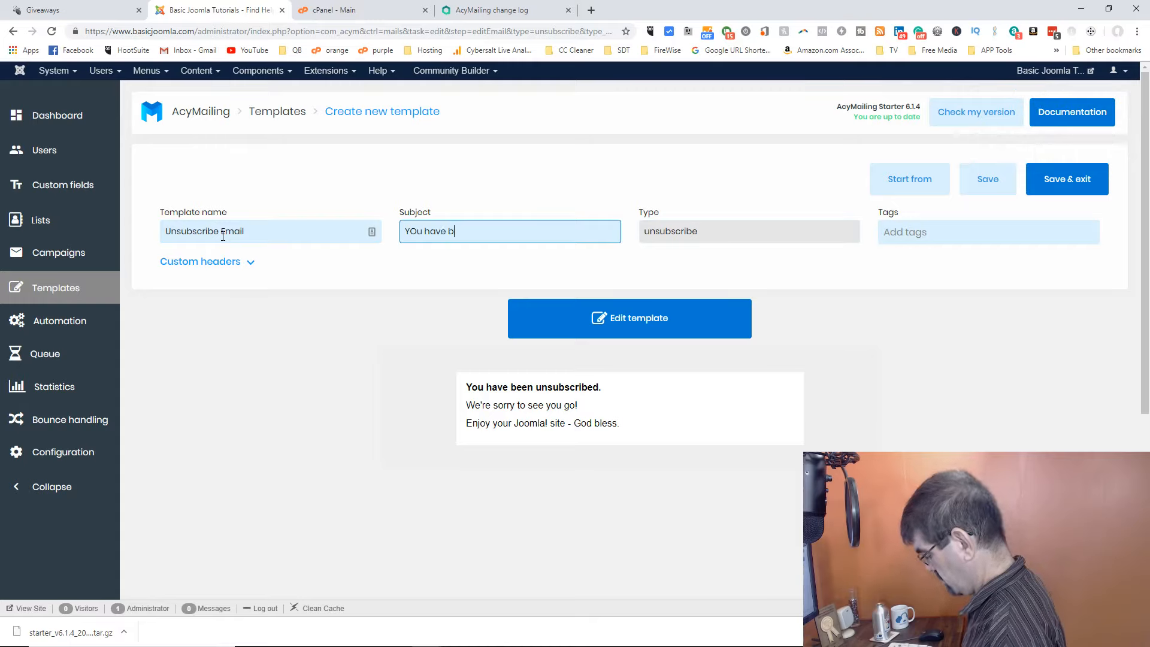
pyautogui.press('BackSpace')
pyautogui.press('BackSpace')
pyautogui.press('BackSpace')
pyautogui.press('BackSpace')
pyautogui.press('BackSpace')
pyautogui.press('BackSpace')
pyautogui.press('BackSpace')
pyautogui.press('BackSpace')
pyautogui.press('BackSpace')
pyautogui.press('BackSpace')
pyautogui.press('BackSpace')
pyautogui.press('BackSpace')
pyautogui.press('BackSpace')
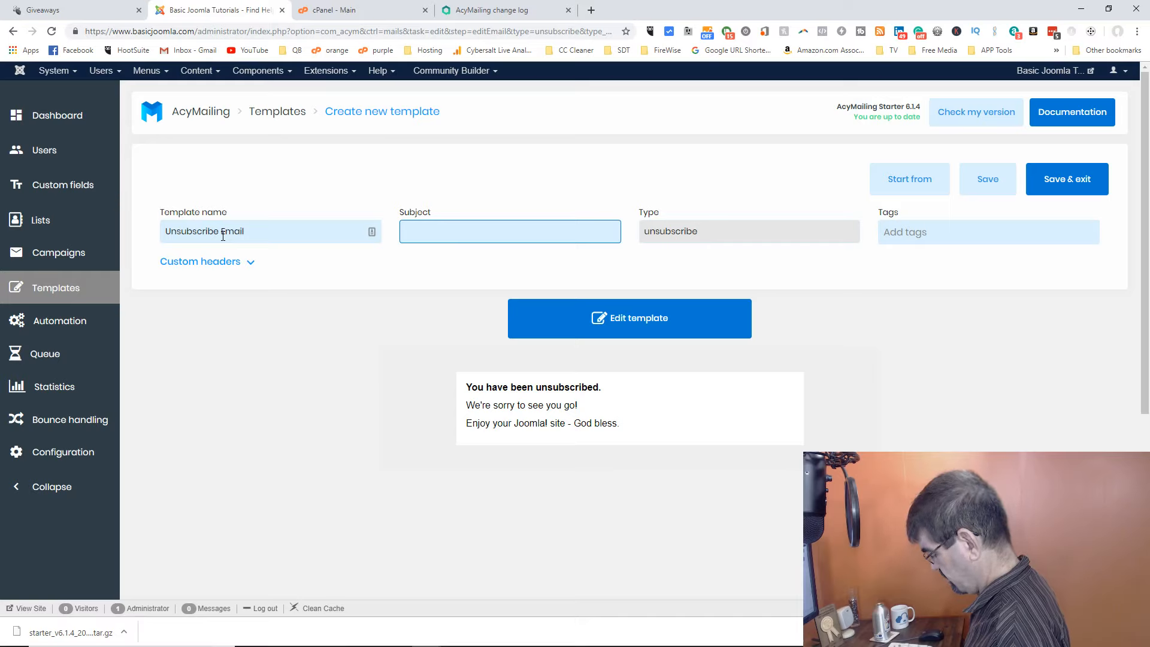
# Set the template's subject to "You have been unsubscribed."
pyautogui.write('You have been u')
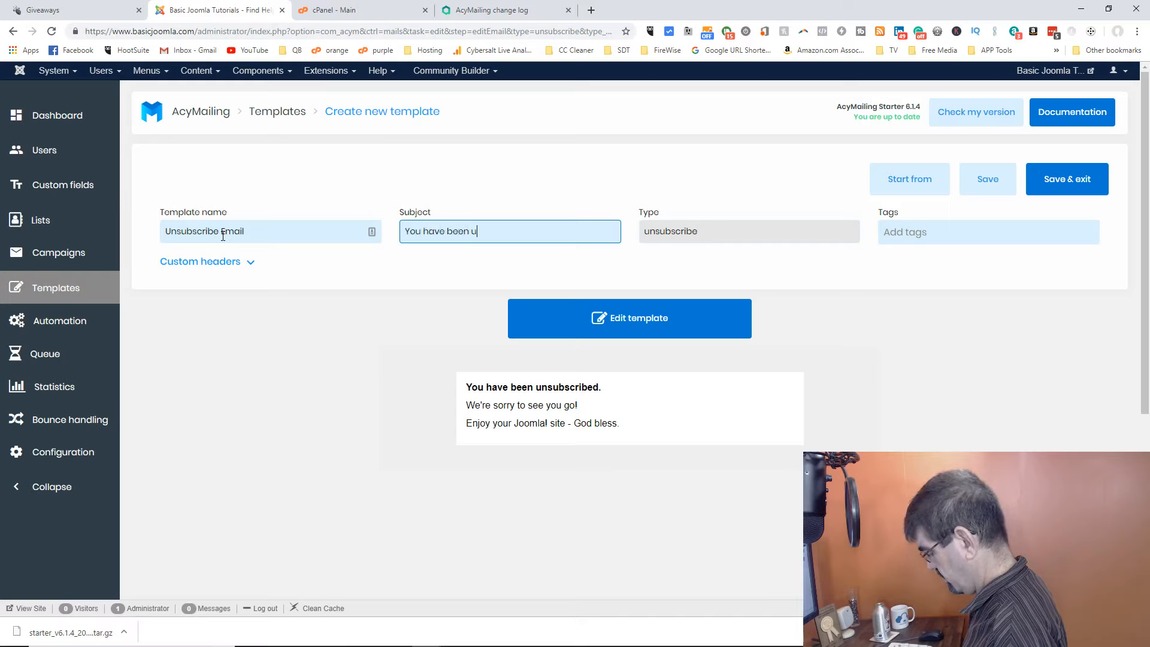
pyautogui.write('nsub scribed')
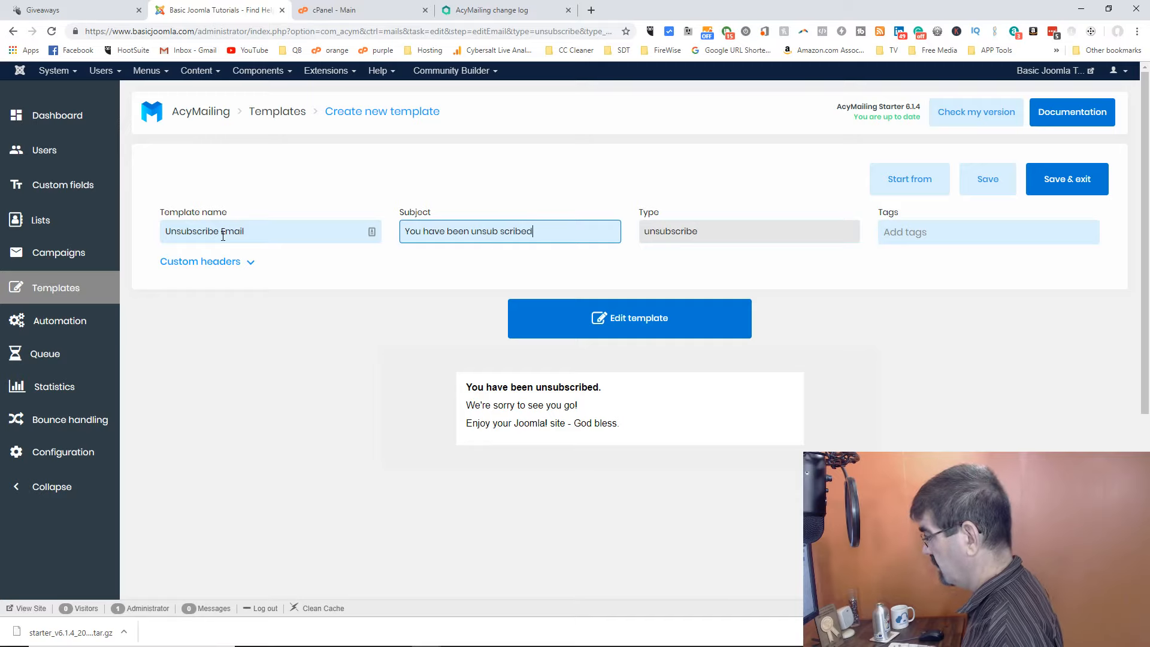
pyautogui.press('Left')
pyautogui.press('Left')
pyautogui.press('Left')
pyautogui.press('Left')
pyautogui.press('Left')
pyautogui.press('BackSpace')
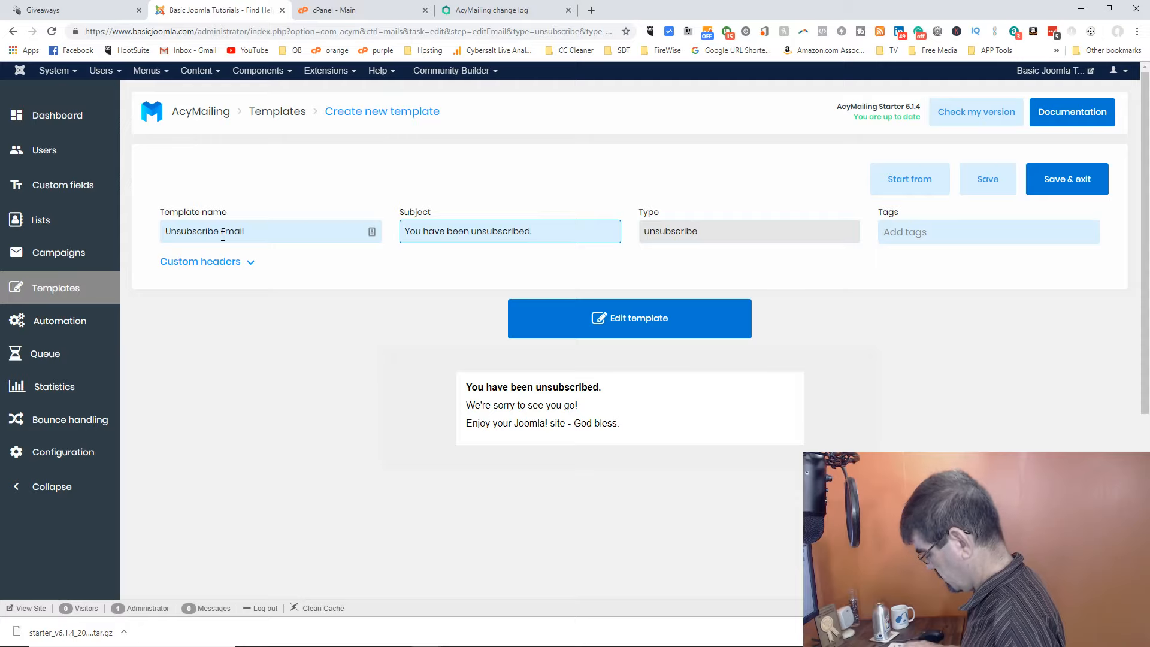
pyautogui.write('.')
# Prefix the template's subject so it reads "Confirmation: You have been unsubscribed."
pyautogui.press('Home')
pyautogui.write('Confirmioat')
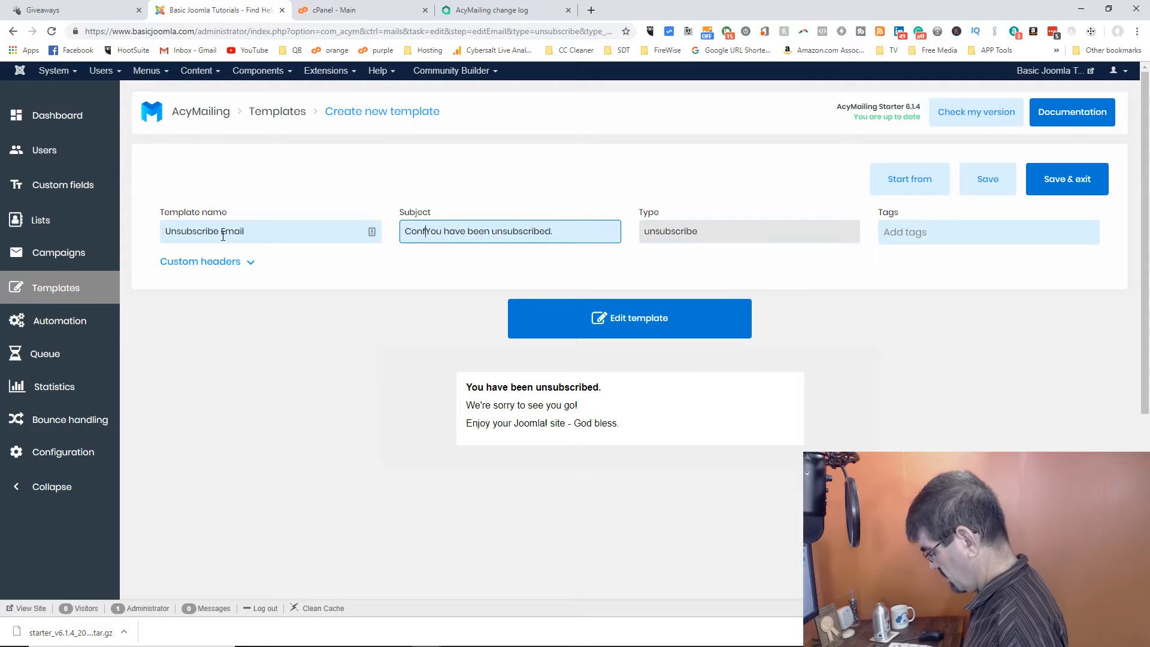
pyautogui.press('BackSpace')
pyautogui.press('BackSpace')
pyautogui.press('BackSpace')
pyautogui.press('BackSpace')
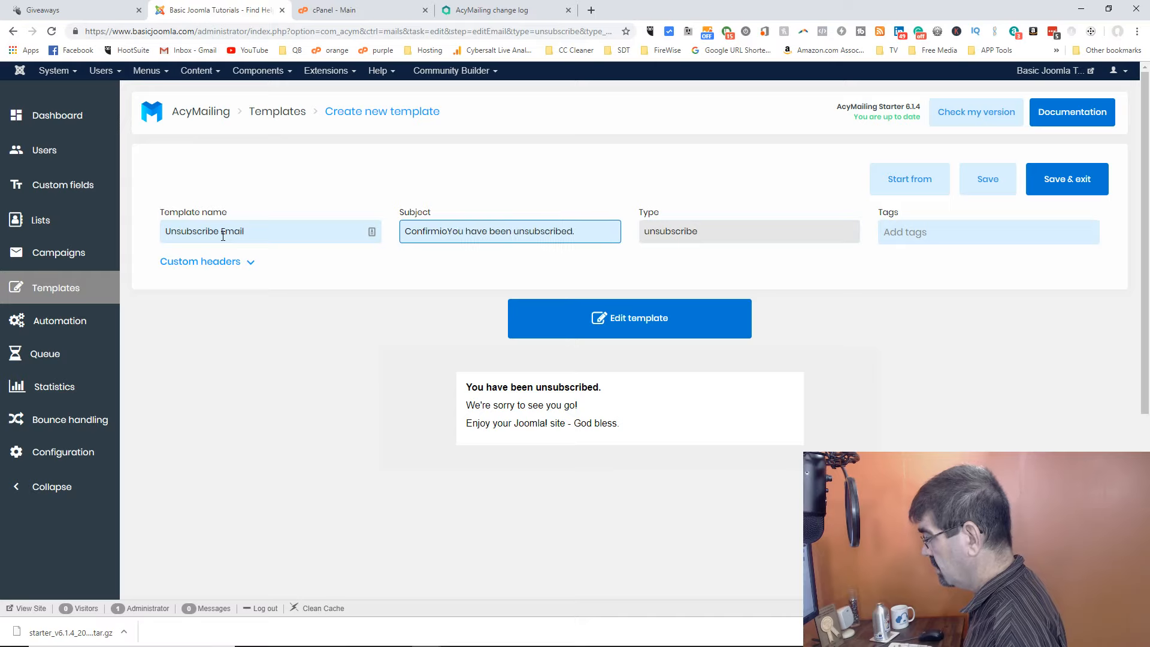
pyautogui.write('ation:')
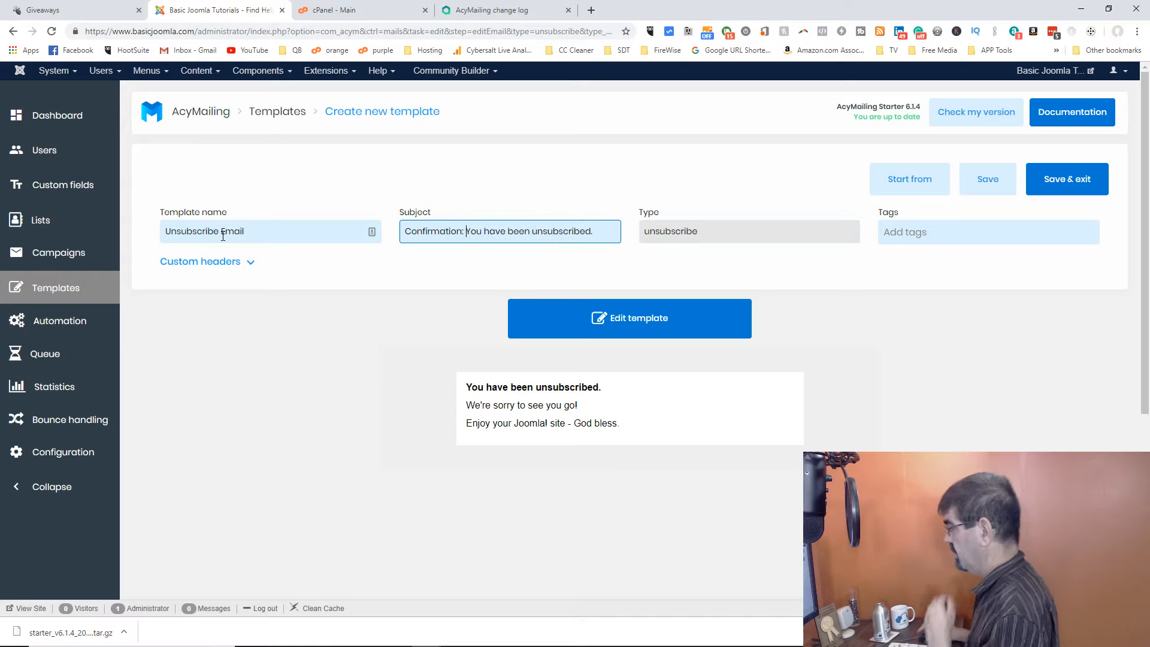
# Reopen the template design, apply it as is, and save the unsubscribe template, returning to the list
pyautogui.click(645, 324)
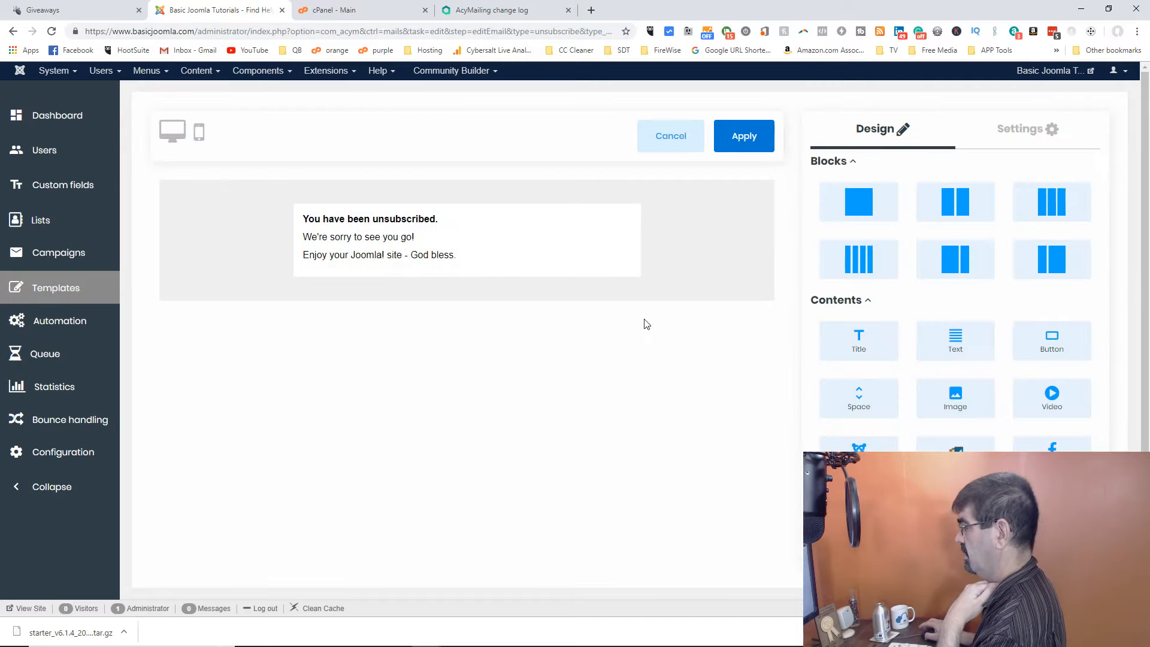
pyautogui.click(742, 134)
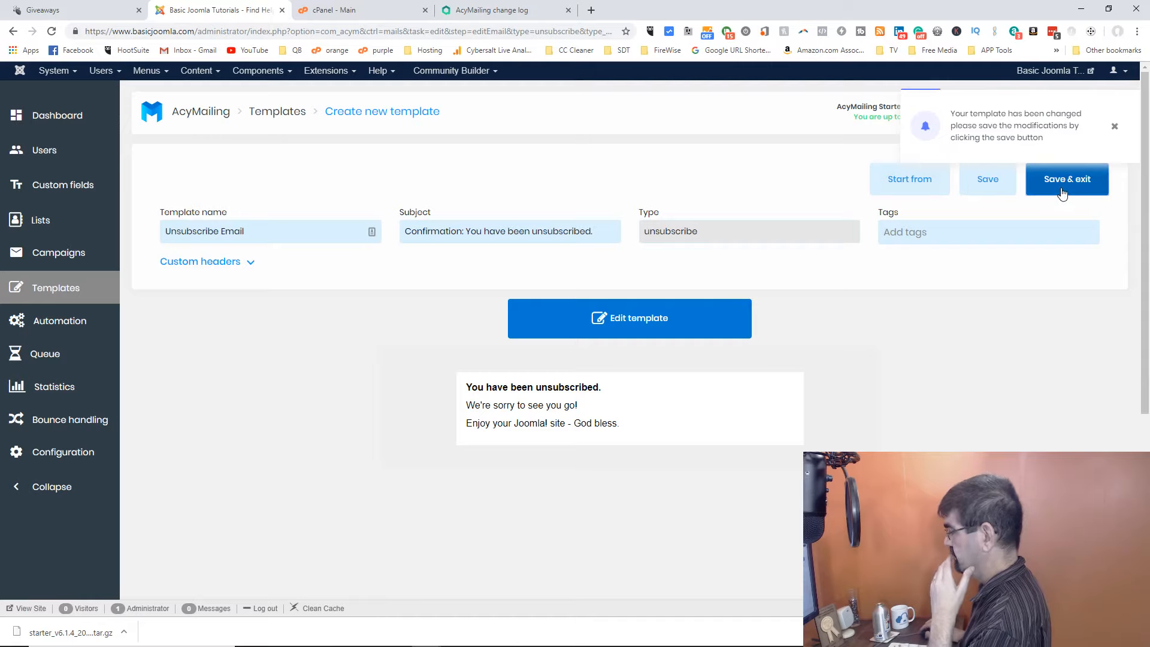
pyautogui.click(1061, 193)
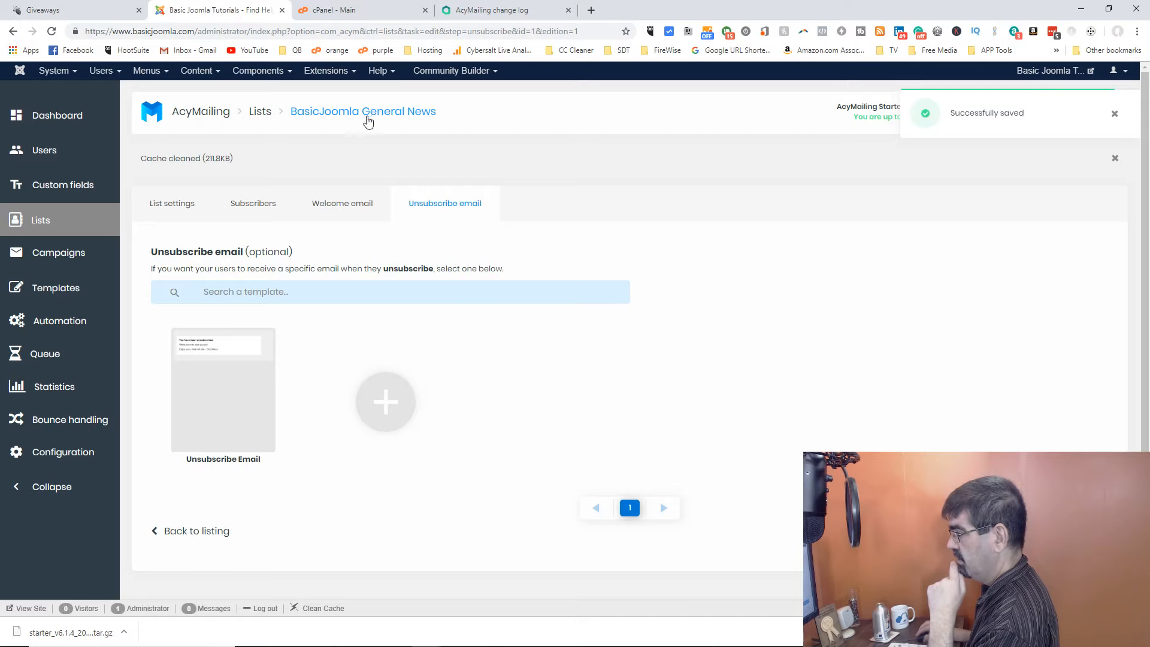
# Return to the AcyMailing dashboard and check whether the automation and mass action features can be used
pyautogui.click(257, 115)
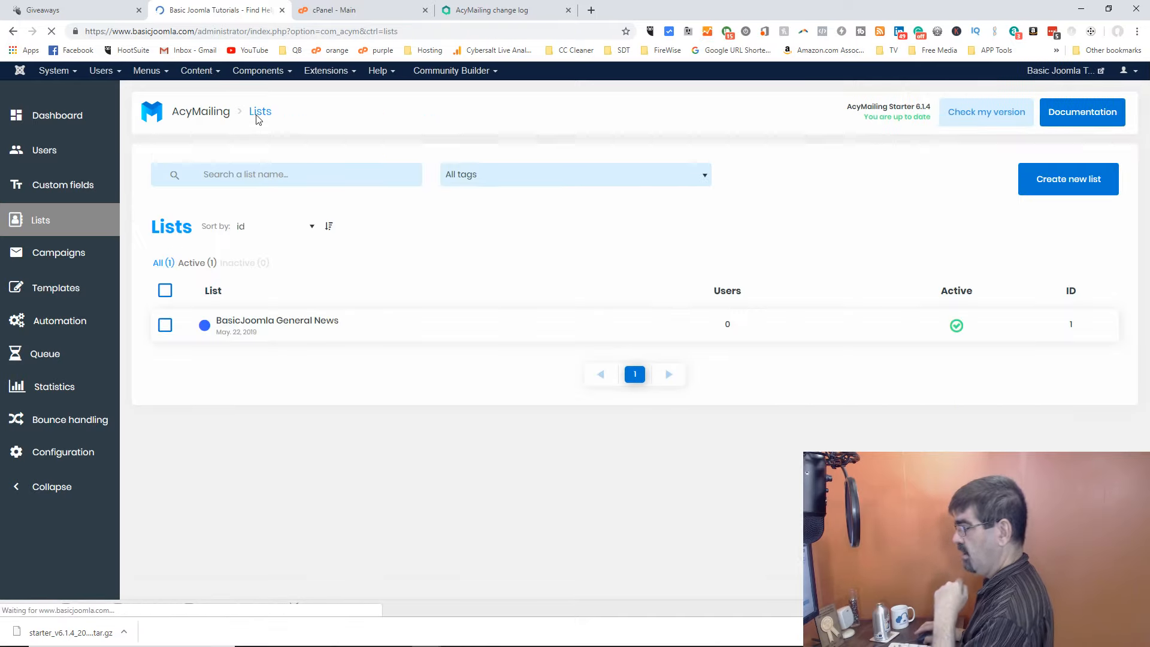
pyautogui.click(209, 118)
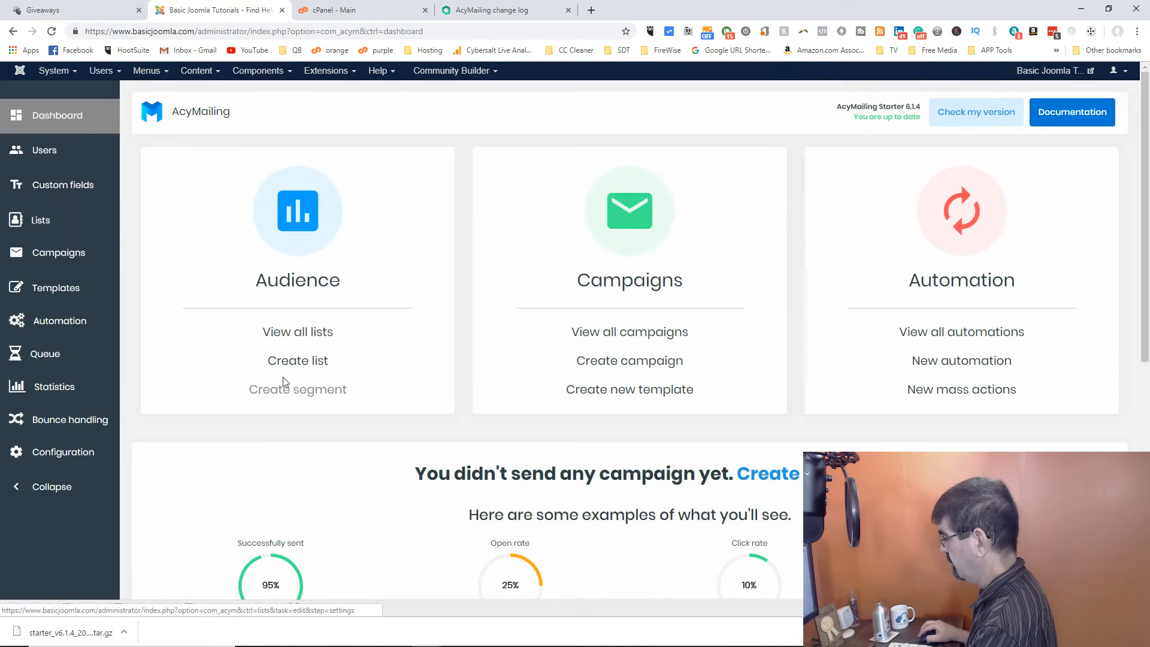
pyautogui.scroll(-2, 756, 281)
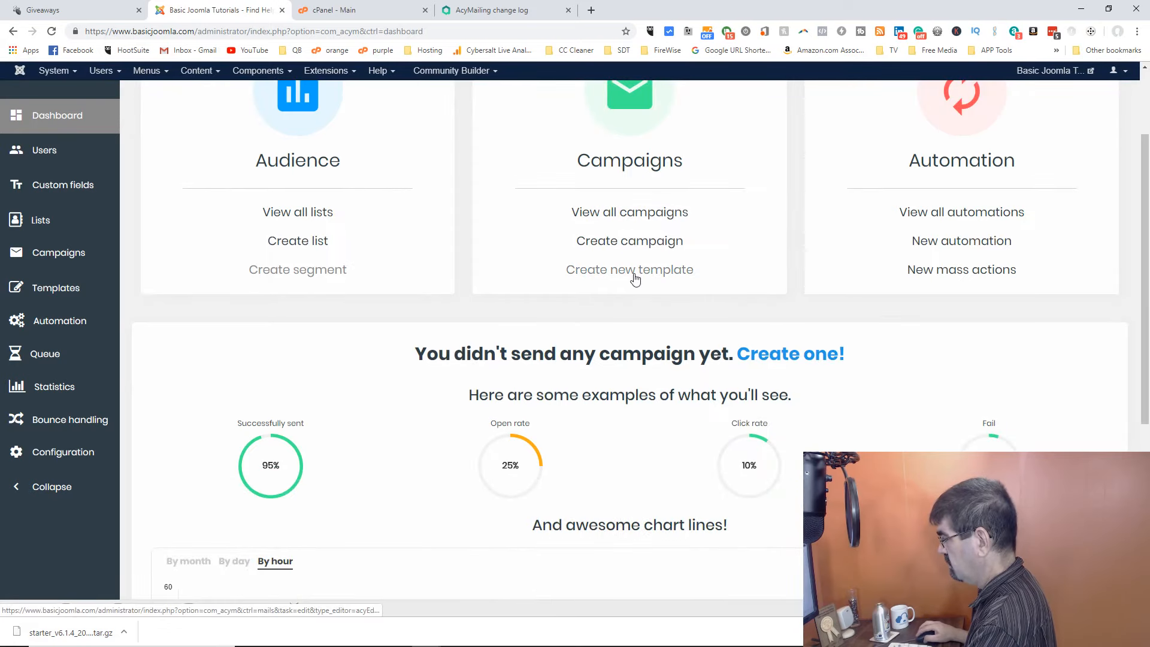
pyautogui.click(986, 215)
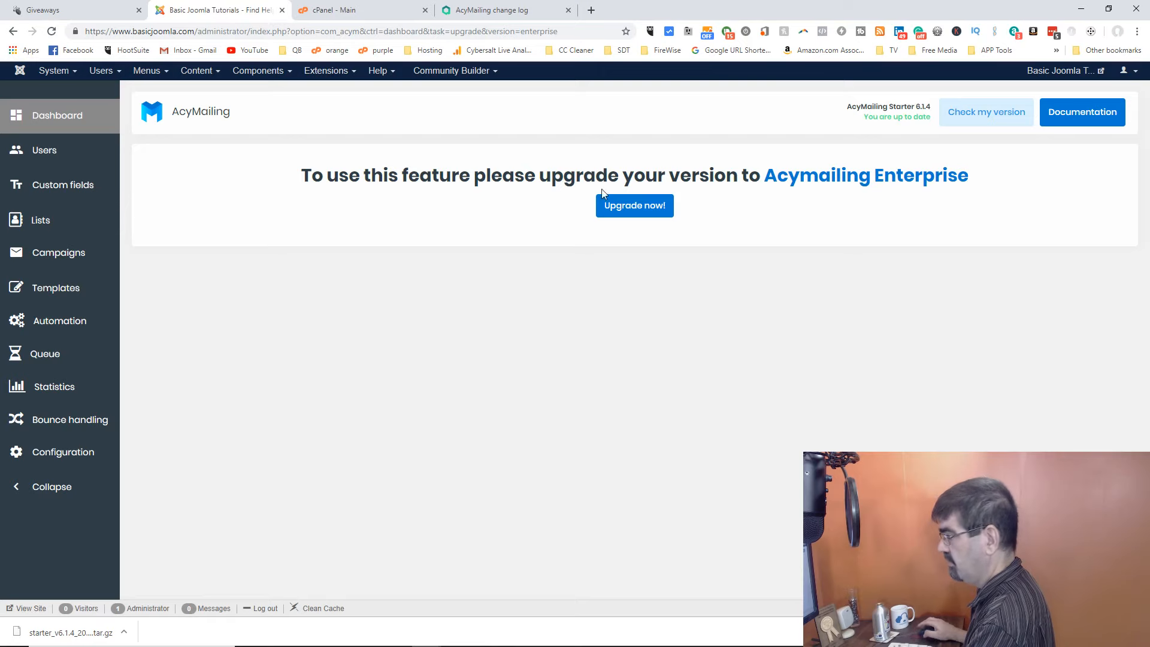
pyautogui.click(10, 31)
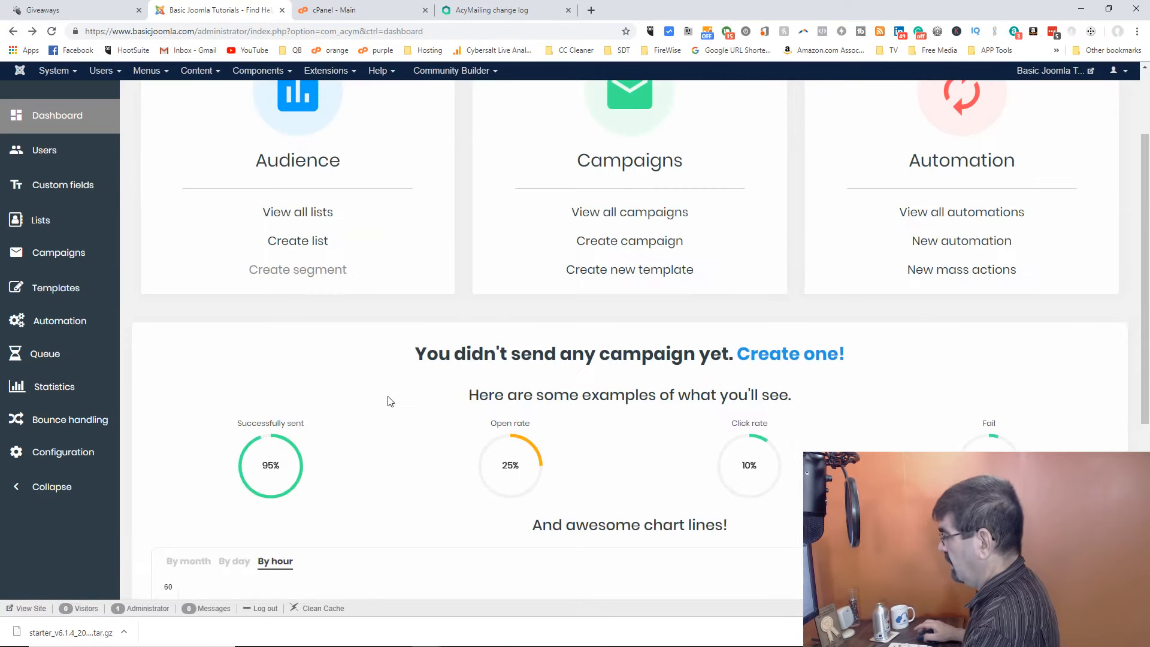
pyautogui.click(954, 275)
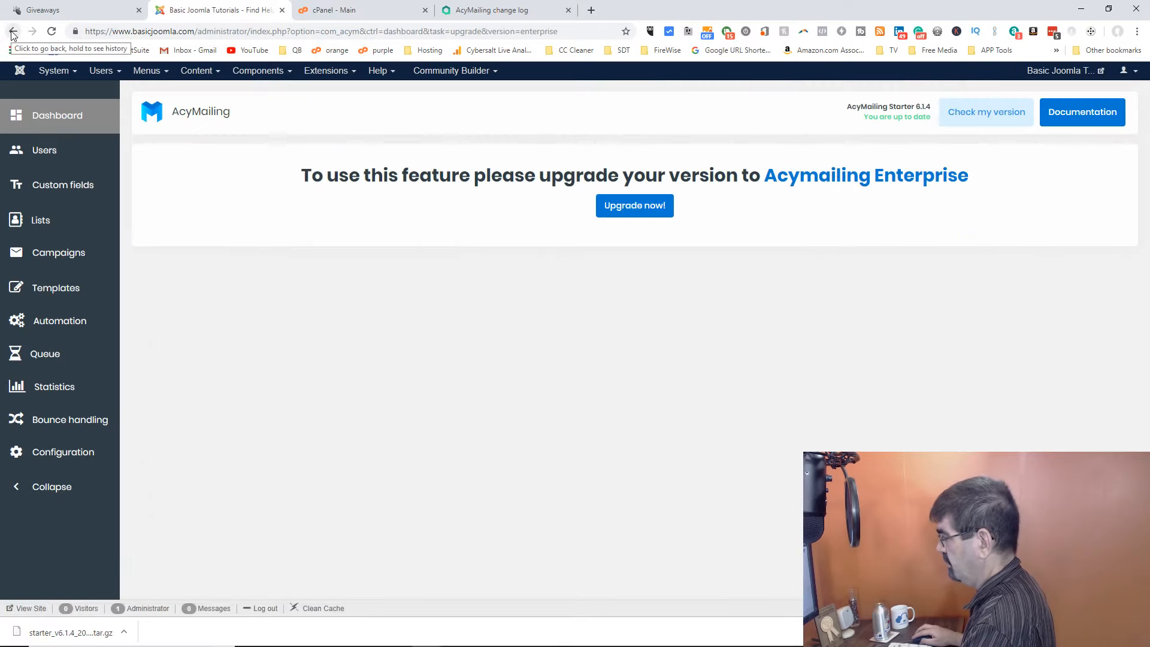
pyautogui.click(12, 31)
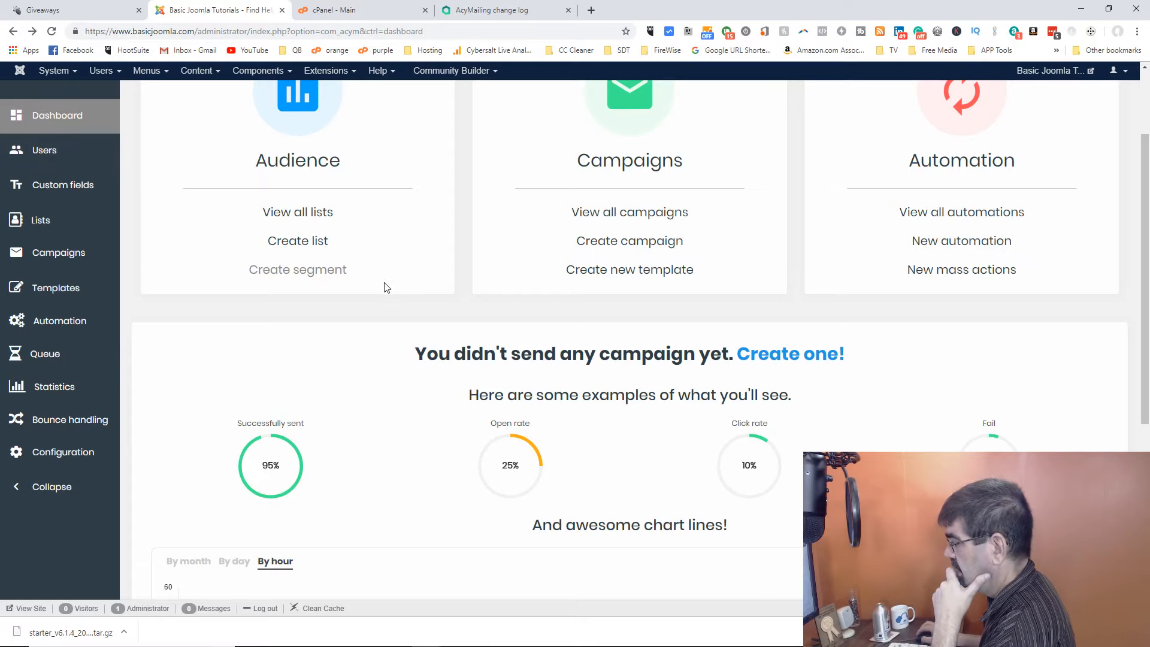
# Review the sample campaign statistics, chart and scheduled campaigns area on the dashboard
pyautogui.scroll(-4, 386, 288)
pyautogui.scroll(-2, 386, 288)
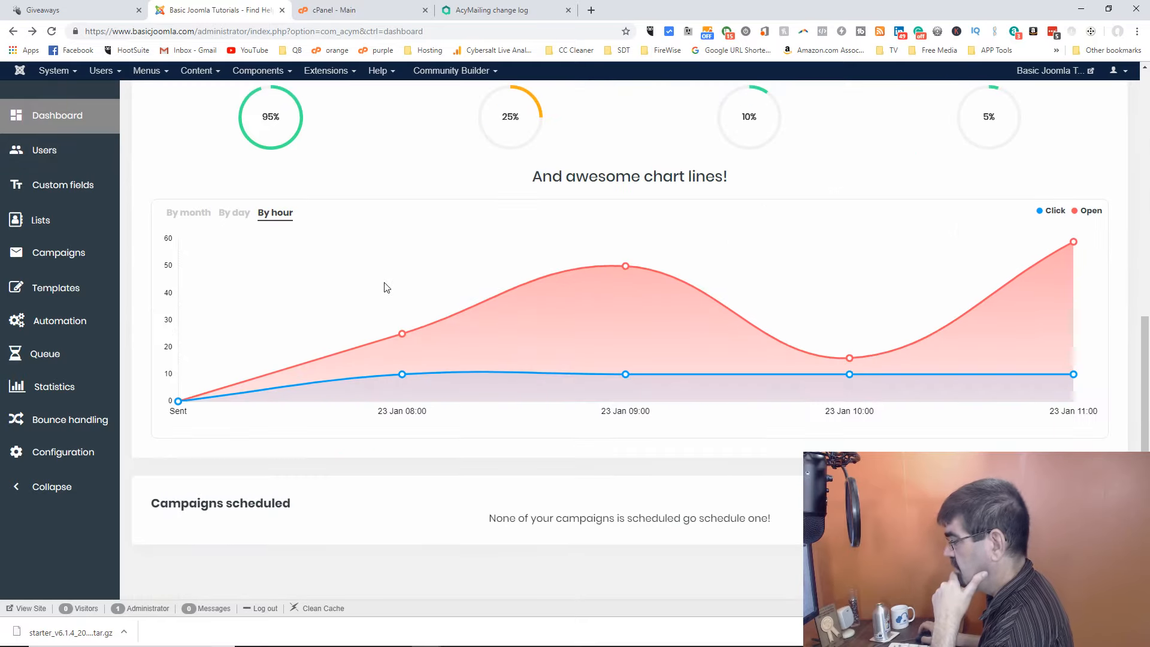
pyautogui.scroll(8, 386, 287)
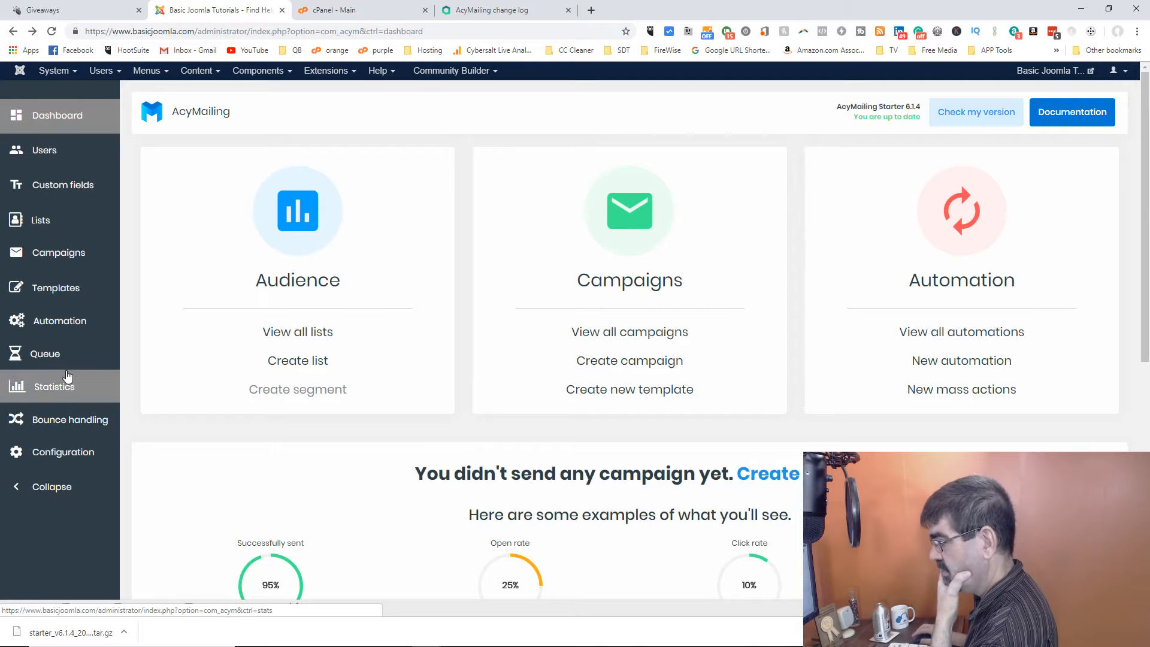
# Open the AcyMailing security configuration, dismiss the introductory hint and run the database integrity check
pyautogui.click(70, 451)
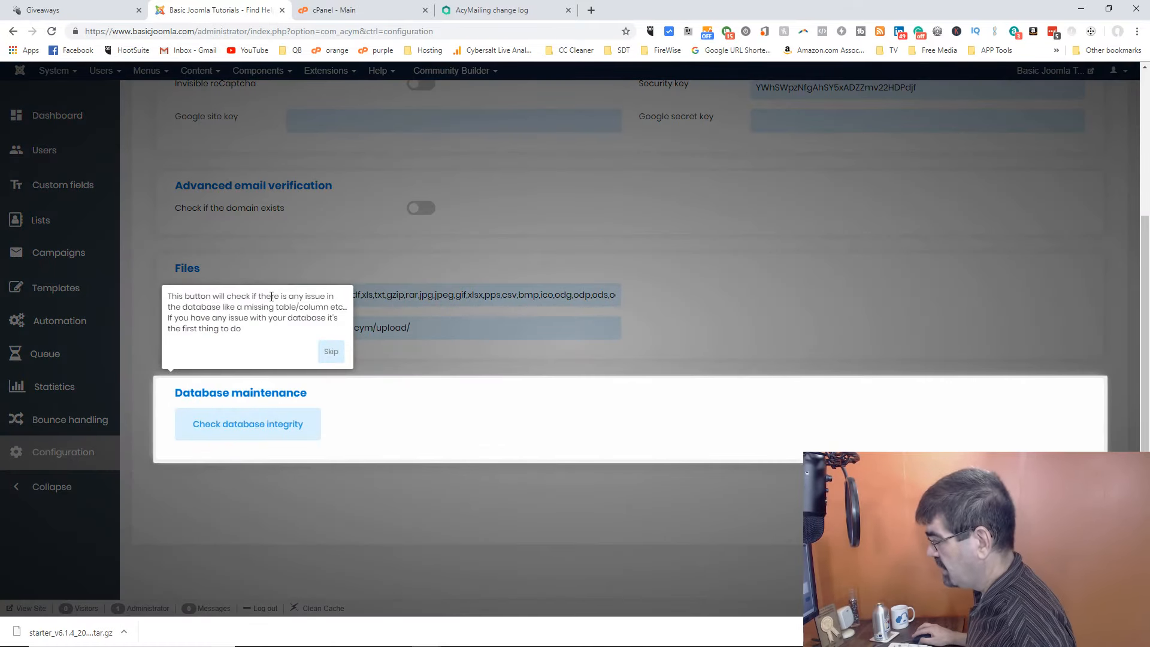
pyautogui.click(333, 351)
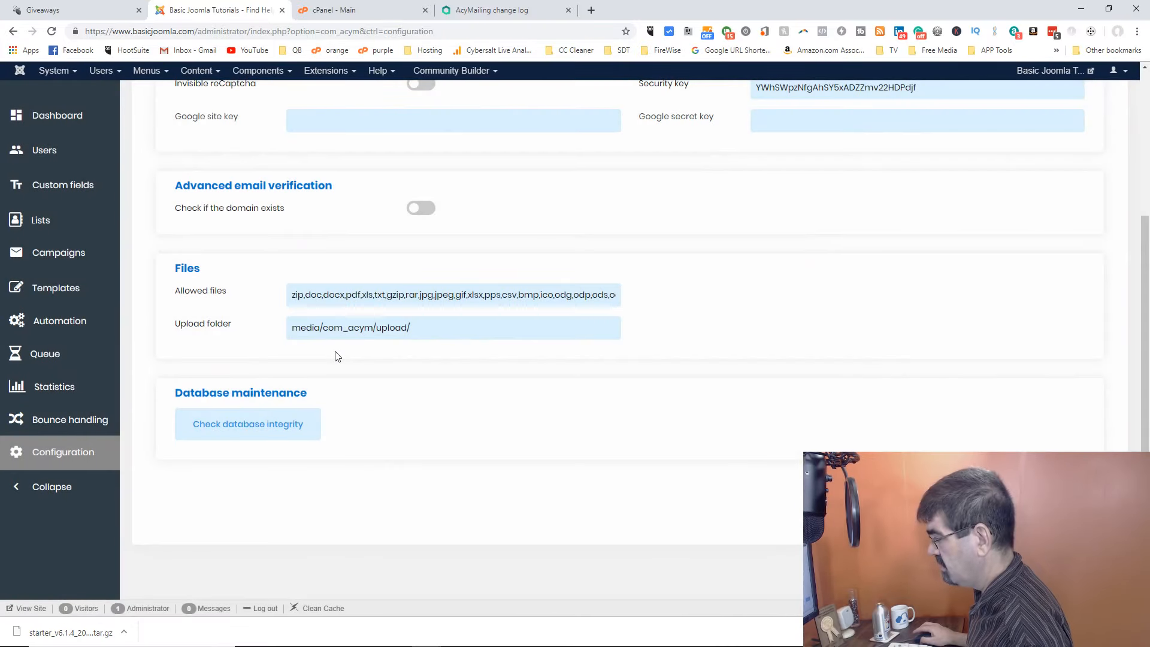
pyautogui.click(279, 432)
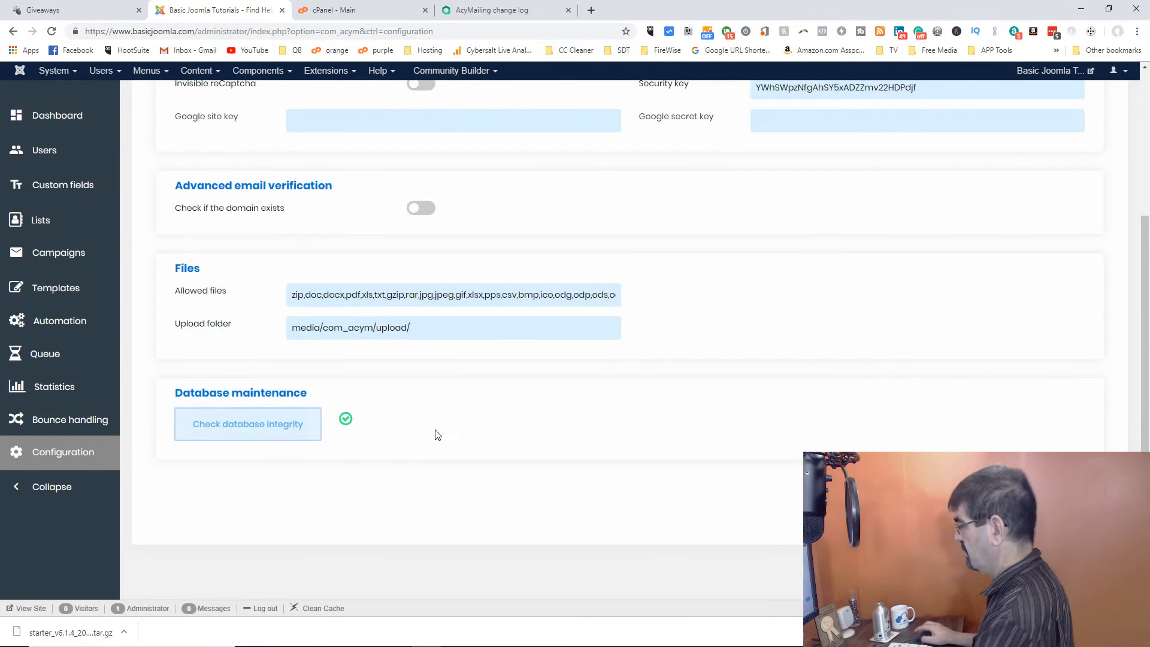
# Enable Invisible reCaptcha in the Captcha settings and open the Joomla plugins list in a separate browser tab
pyautogui.scroll(4, 606, 431)
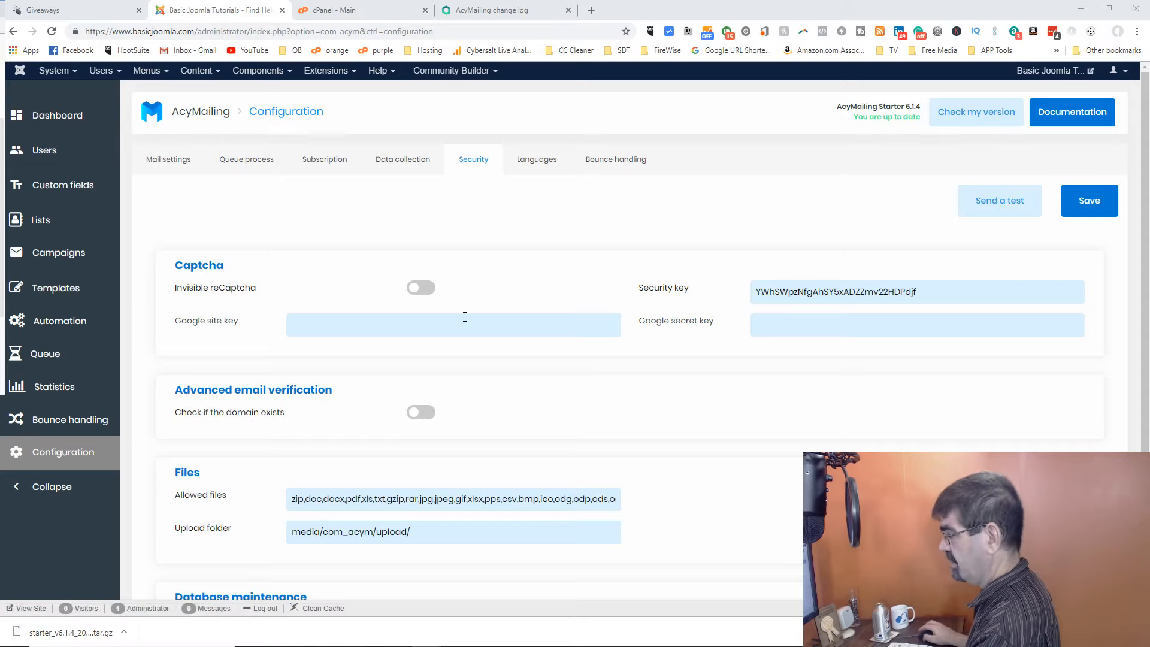
pyautogui.click(418, 291)
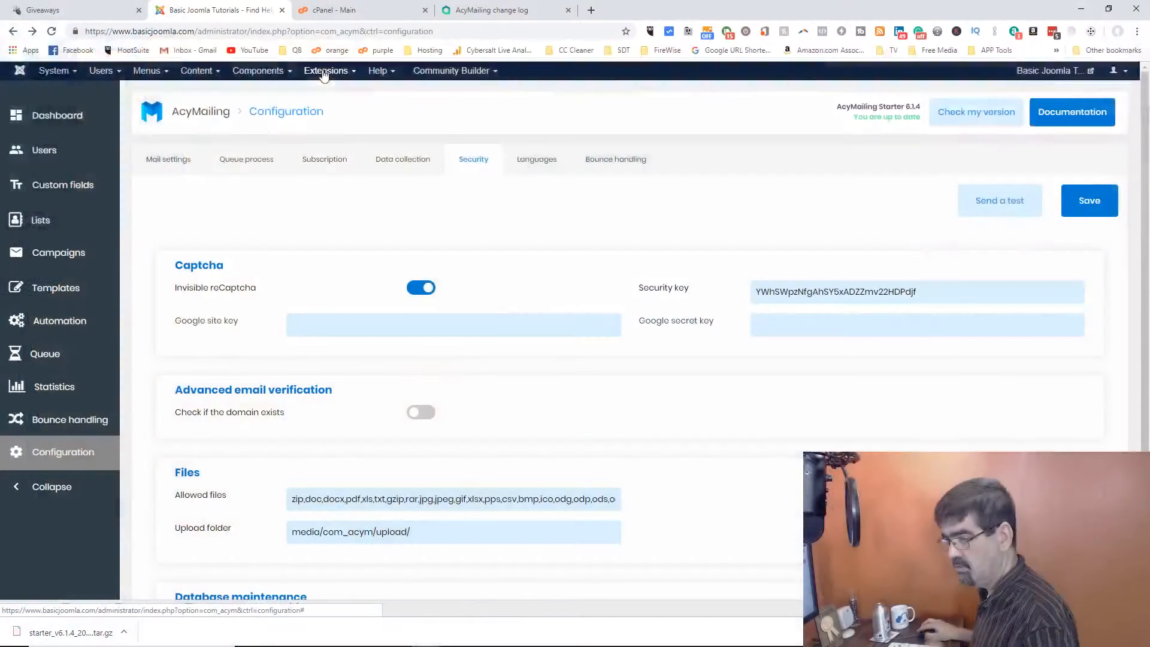
pyautogui.click(323, 72)
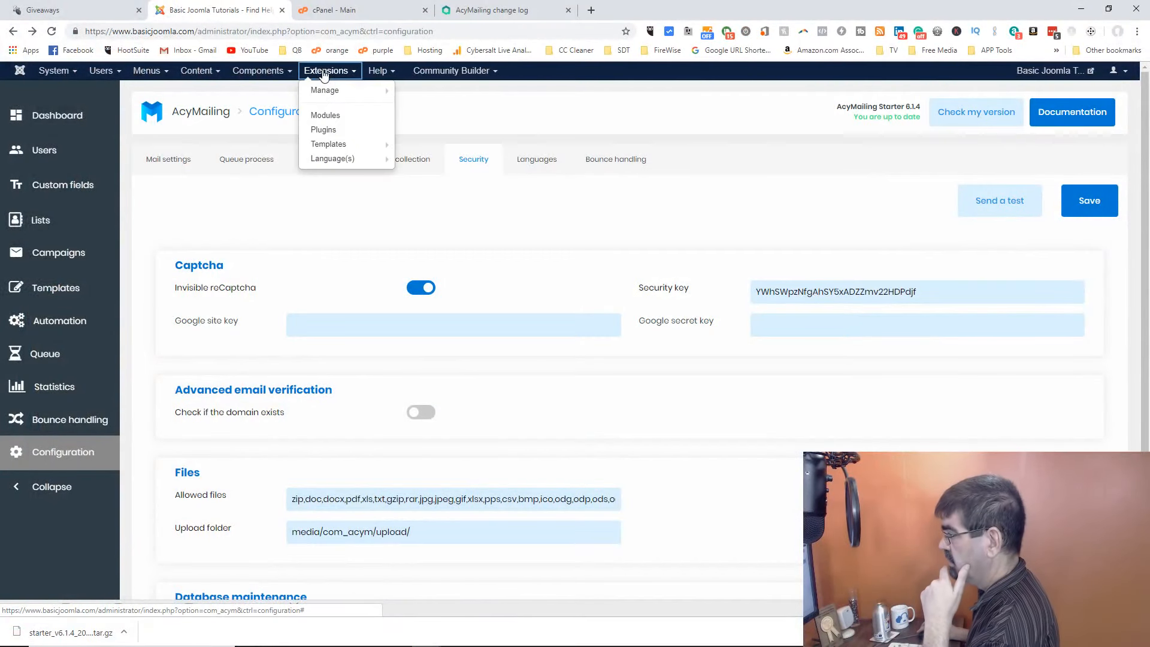
pyautogui.rightClick(334, 130)
pyautogui.click(337, 135)
pyautogui.click(377, 71)
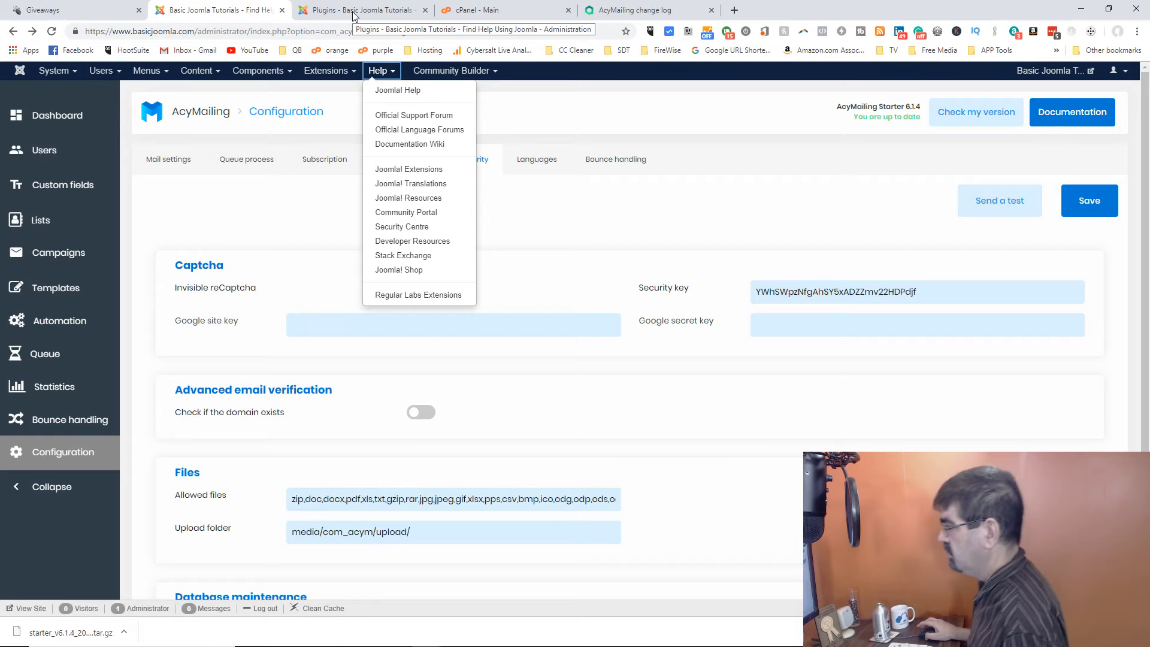
pyautogui.click(353, 16)
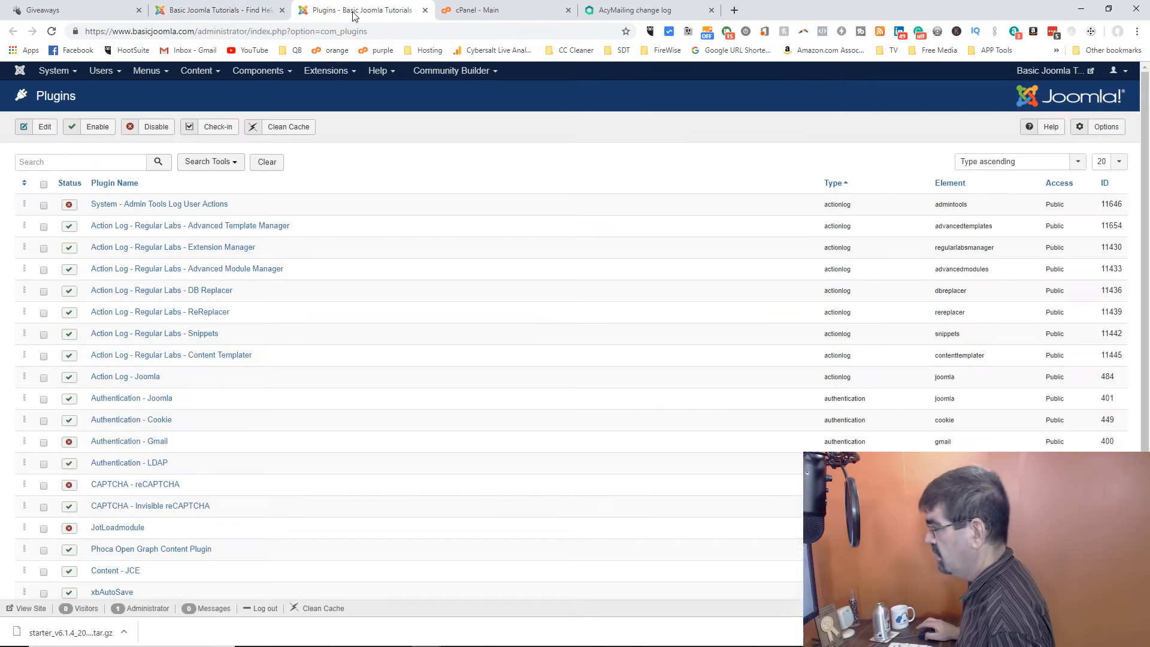
# Search the Joomla plugins for "reca"
pyautogui.click(111, 161)
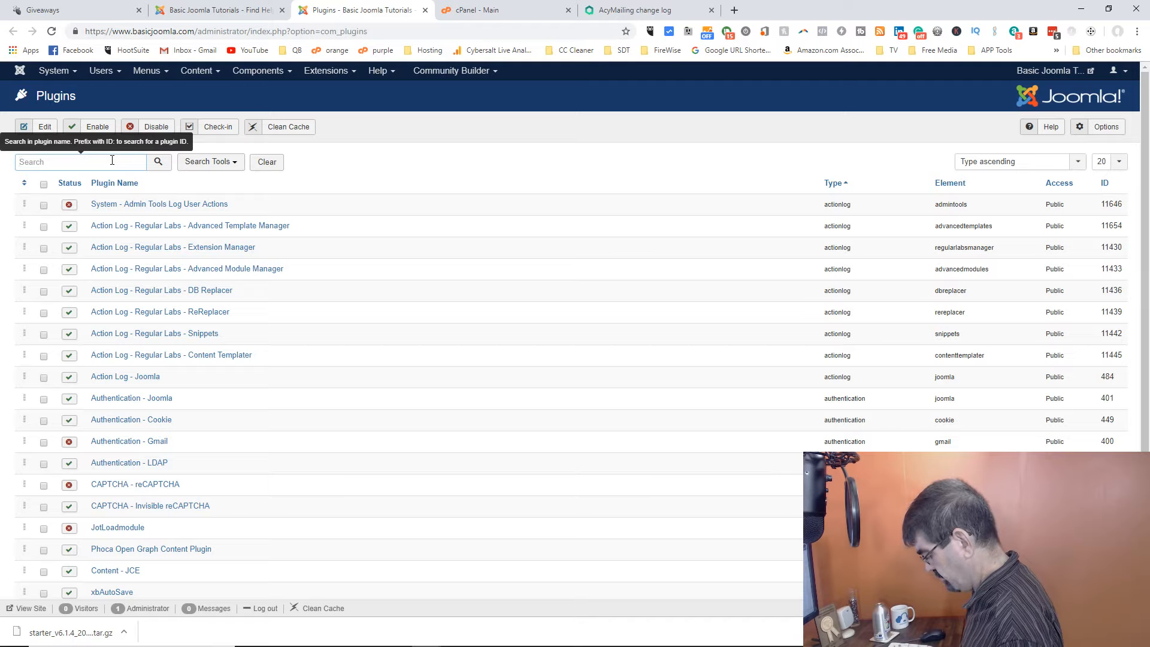
pyautogui.write('reca')
pyautogui.press('Return')
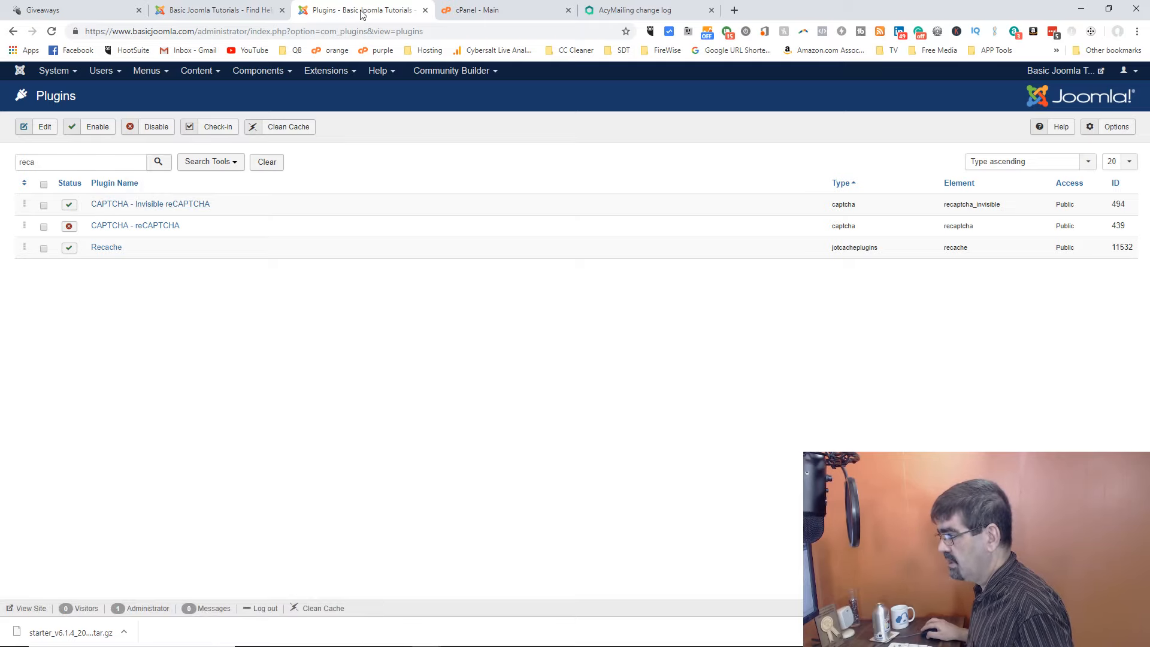
# Detach the plugins page into its own window and paste the plugin's site key as AcyMailing's Google site key
pyautogui.moveTo(360, 10); pyautogui.dragTo(0, 28)
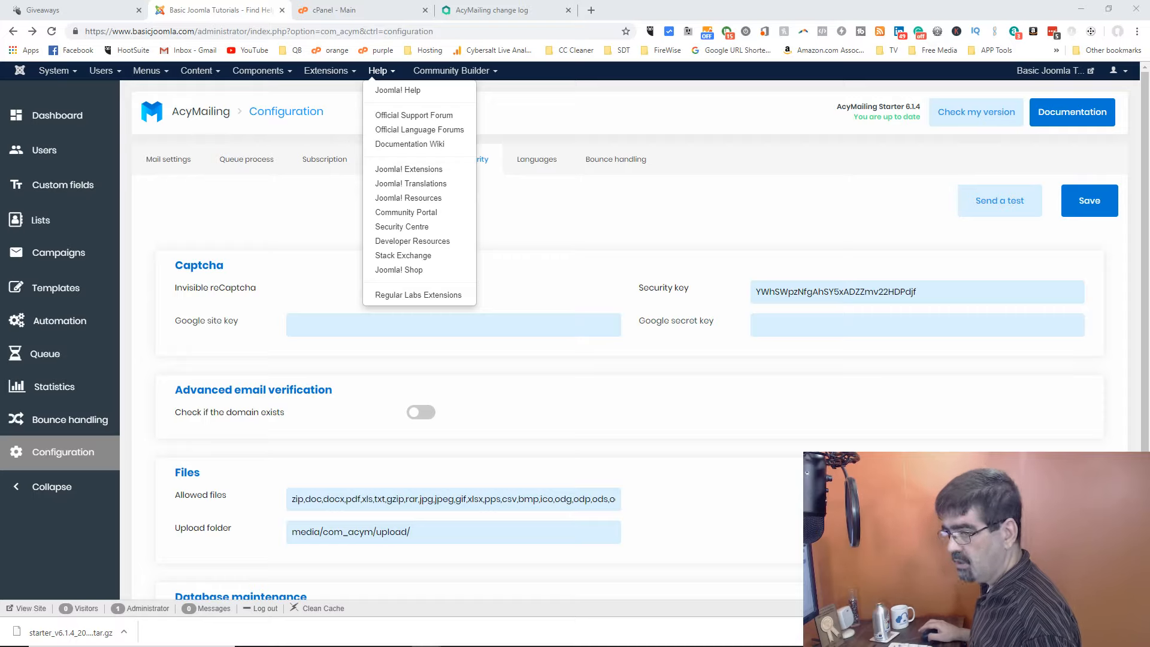
pyautogui.click(322, 323)
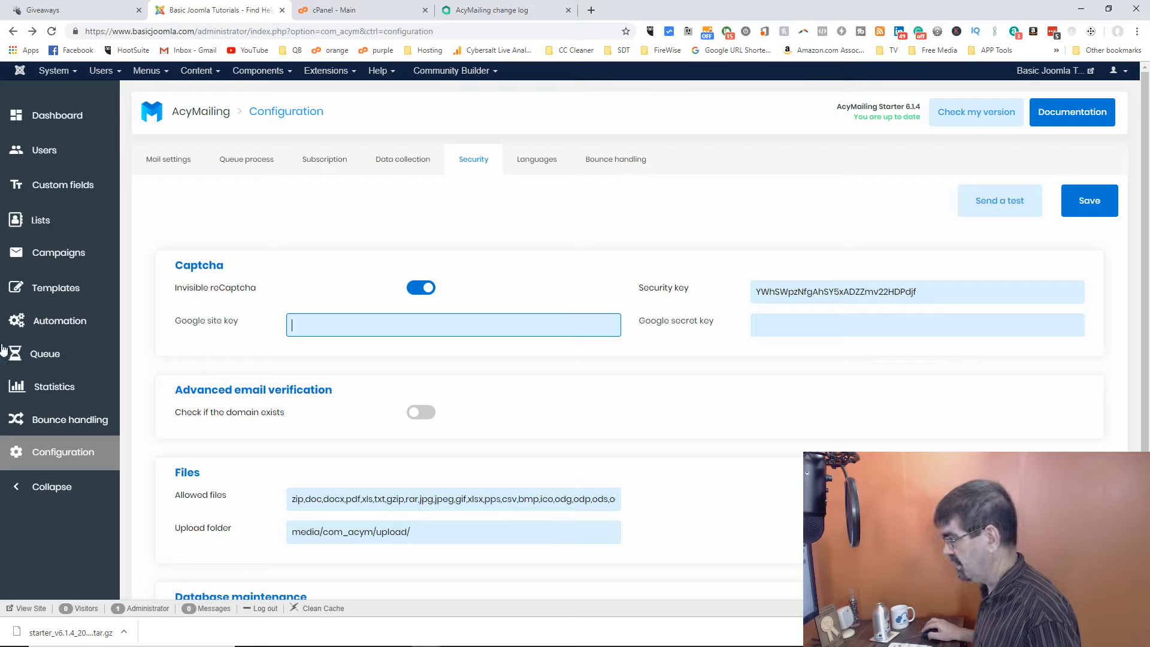
pyautogui.hotkey('ctrl', 'v')
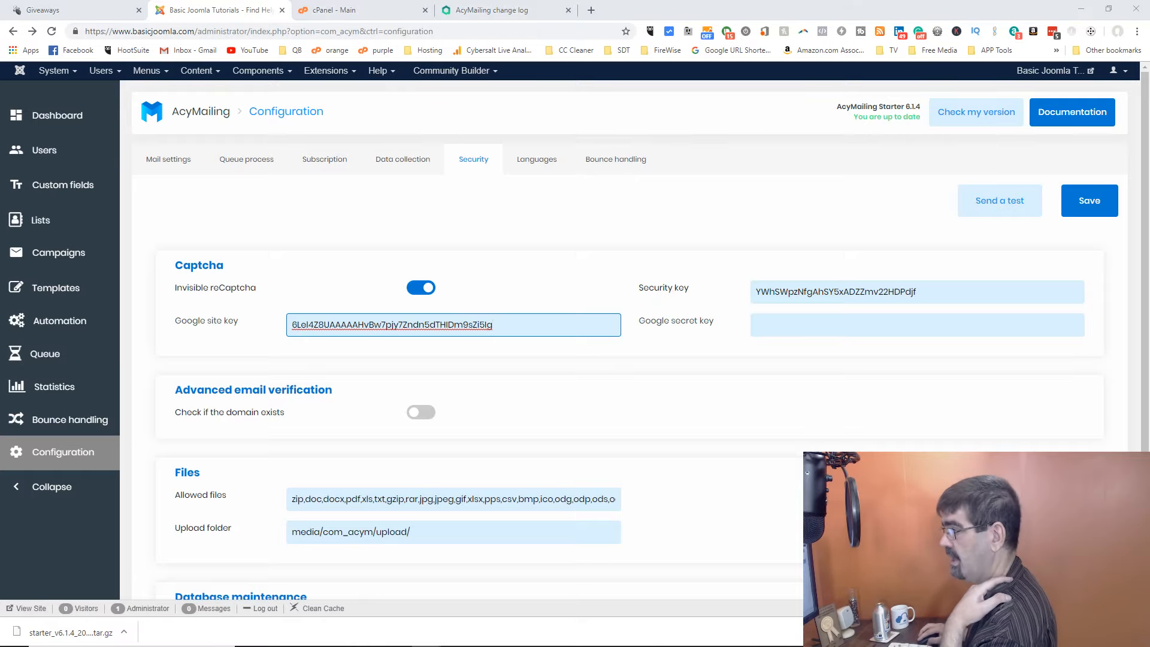
# Copy the secret key from the Invisible reCAPTCHA plugin and paste it as AcyMailing's Google secret key
pyautogui.click(365, 20)
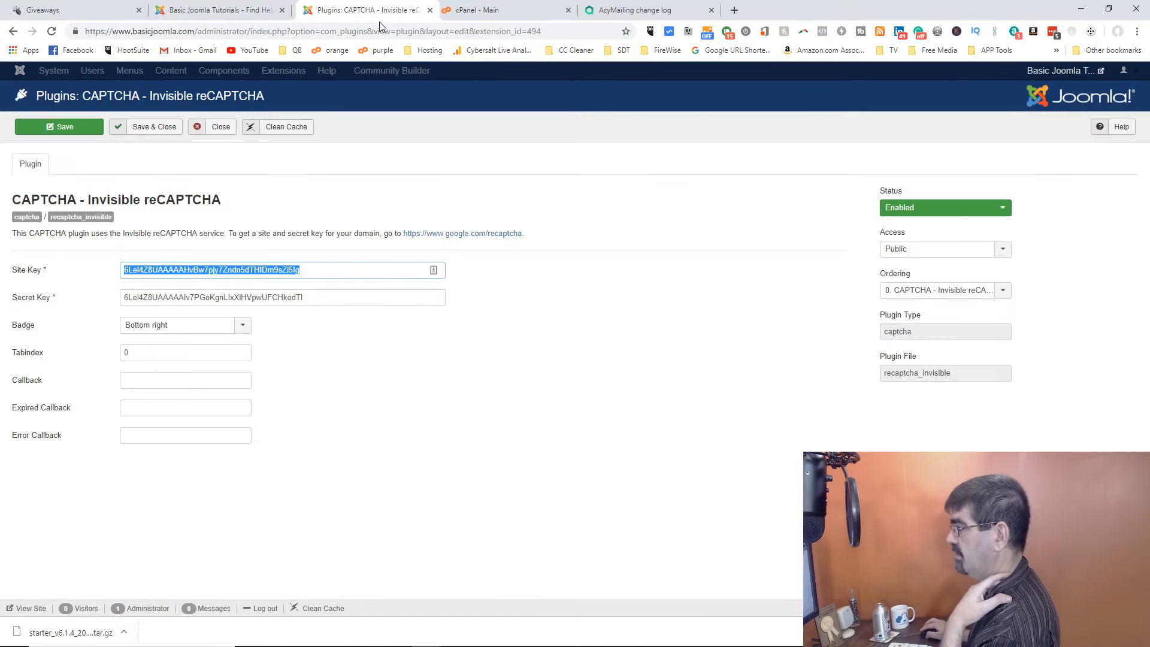
pyautogui.click(285, 297)
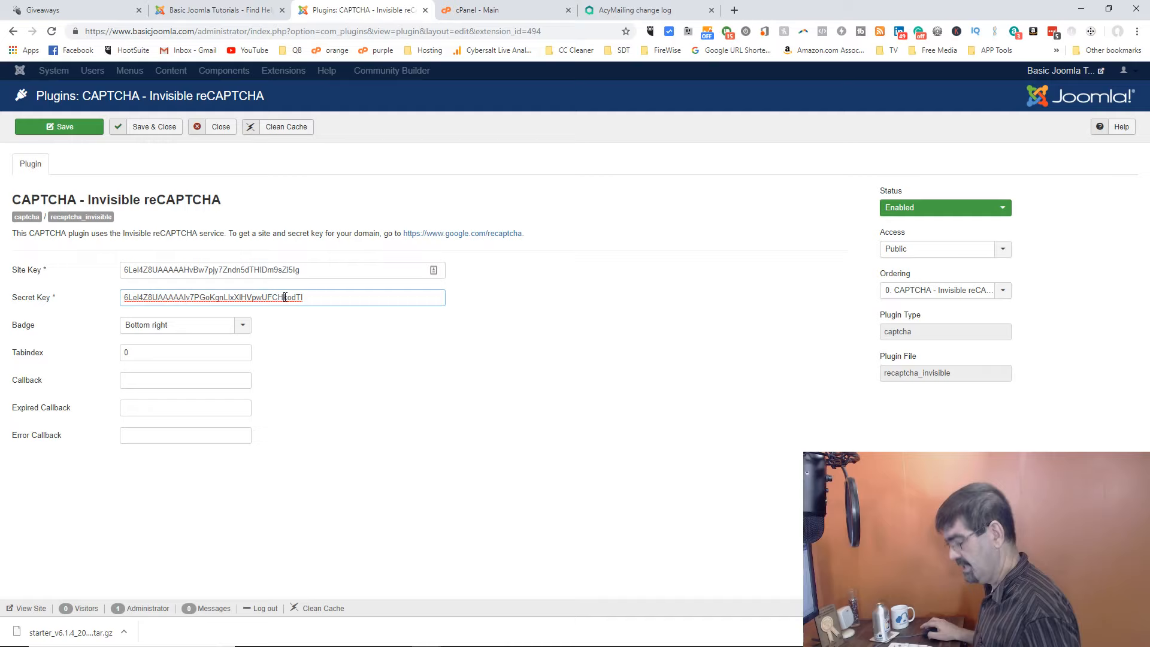
pyautogui.doubleClick(197, 297)
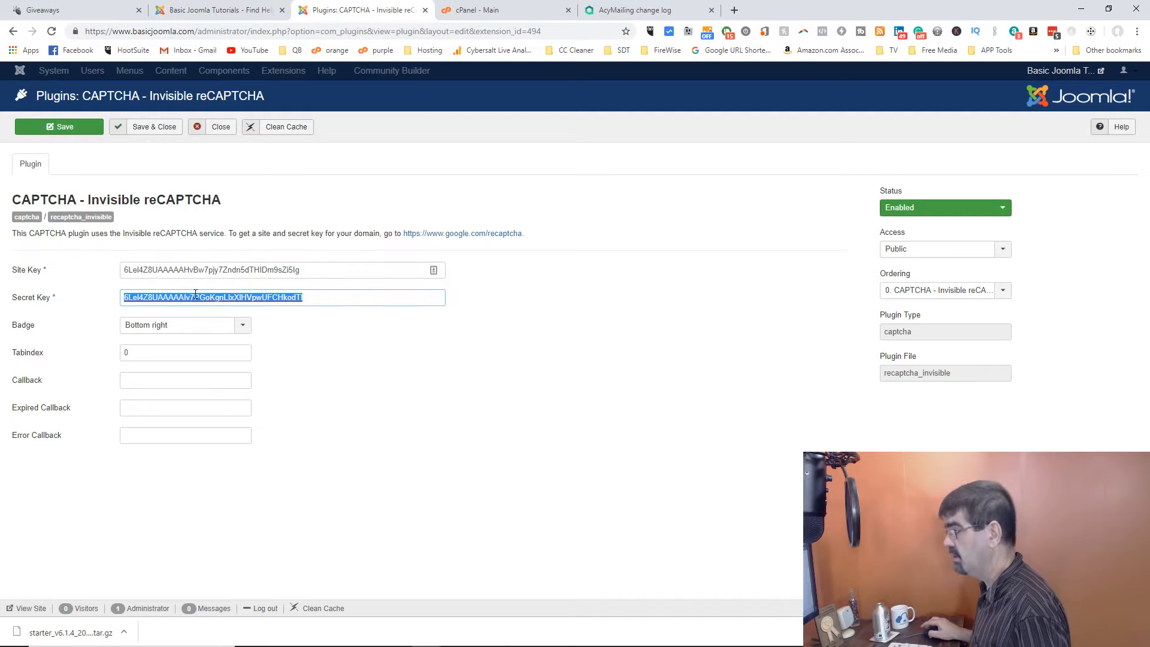
pyautogui.click(240, 11)
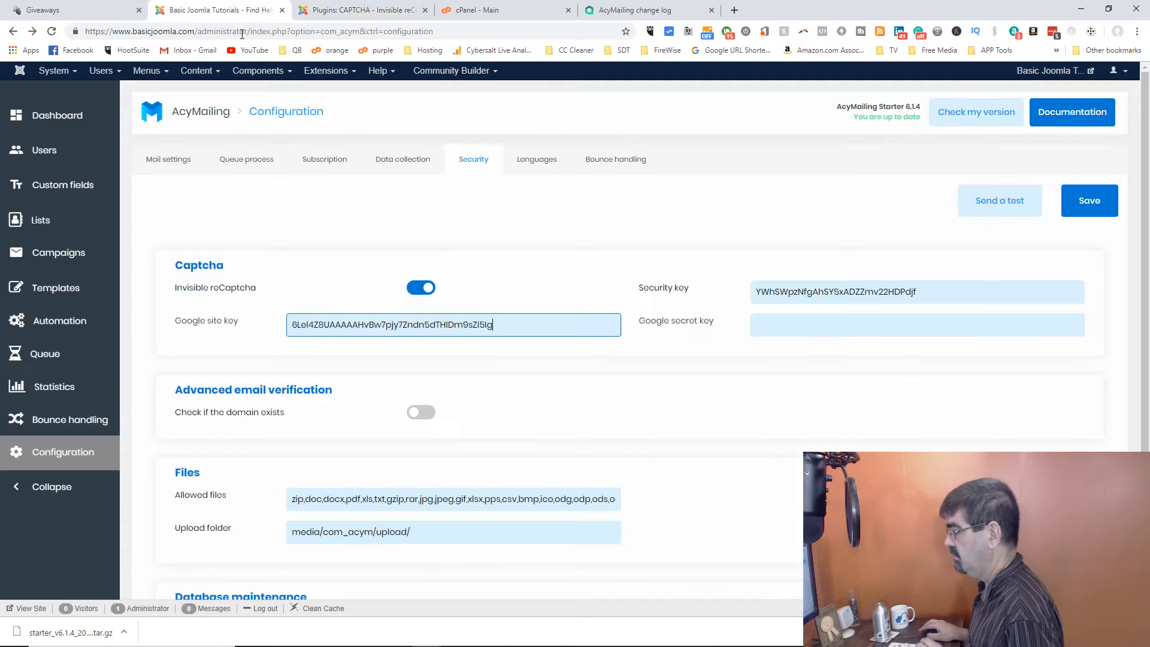
pyautogui.click(782, 325)
pyautogui.hotkey('ctrl', 'v')
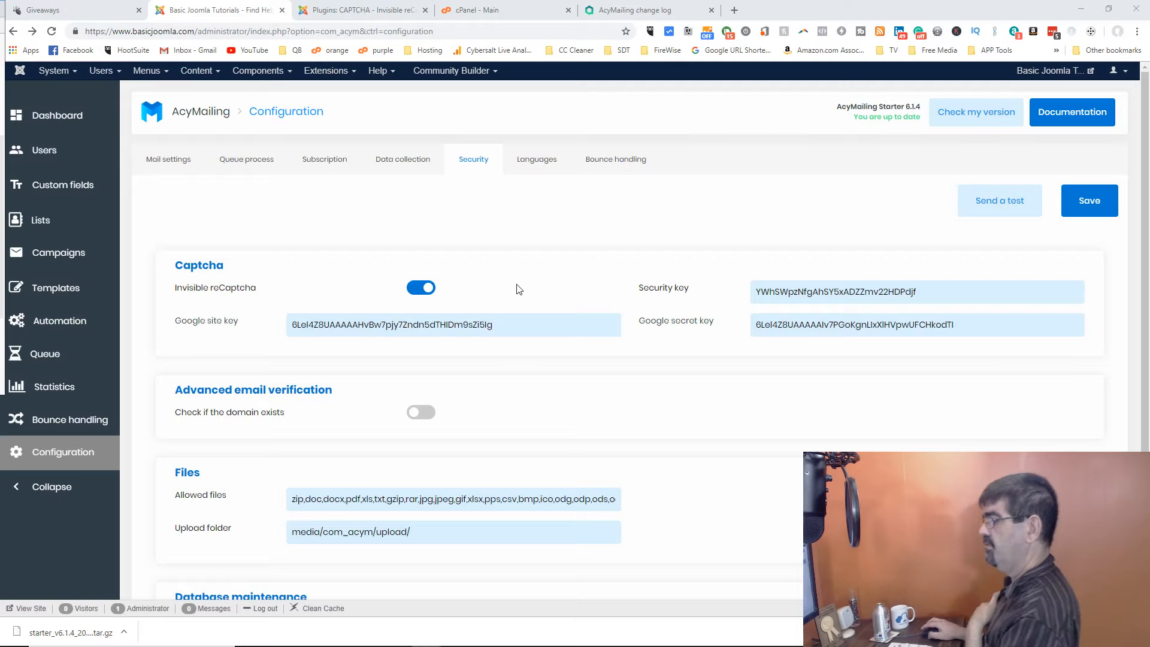
# Examine the full list of allowed file types in the Files settings
pyautogui.scroll(-2, 616, 320)
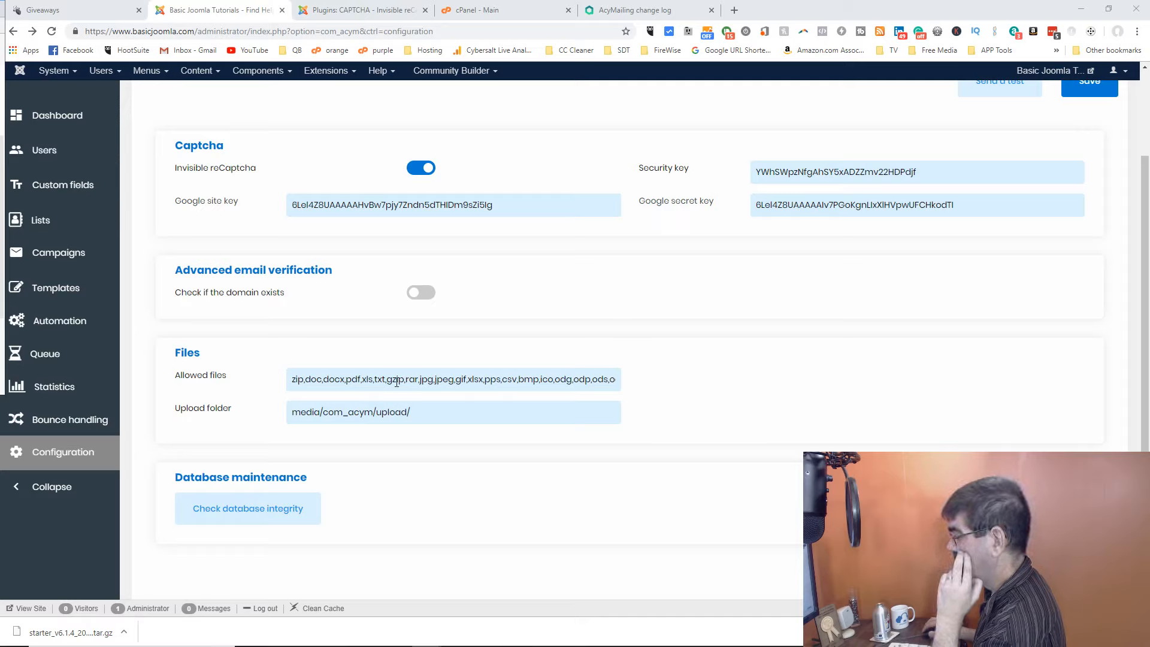
pyautogui.moveTo(403, 379); pyautogui.dragTo(649, 383)
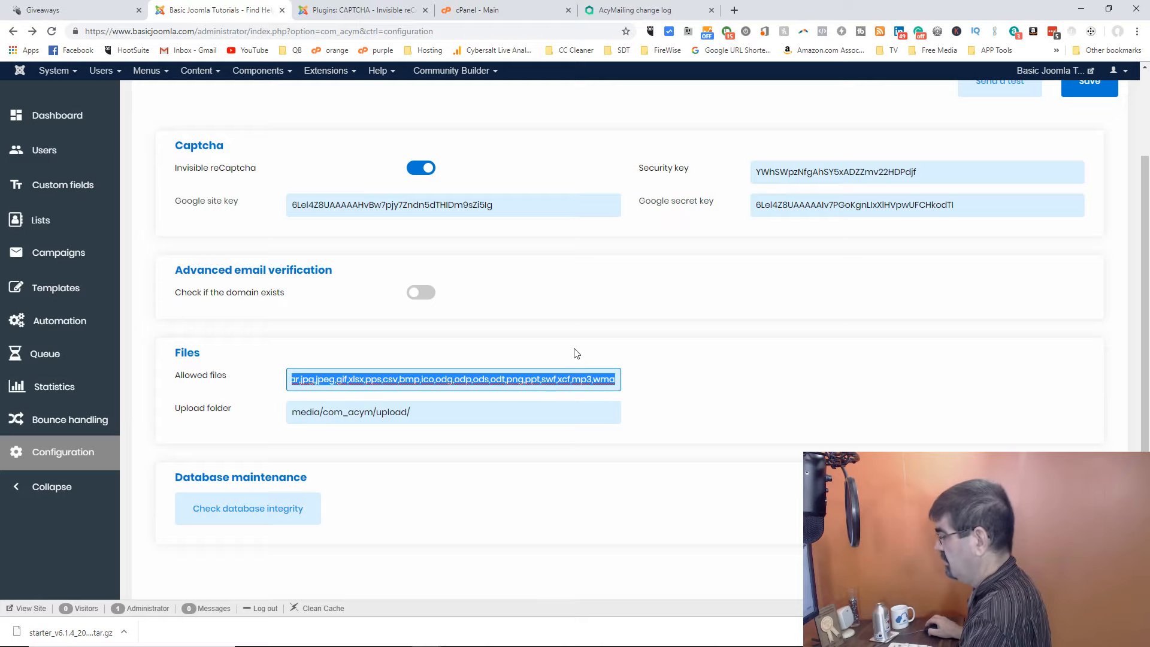
# Save the AcyMailing security configuration and send a test e-mail
pyautogui.scroll(2, 646, 360)
pyautogui.scroll(-3, 576, 320)
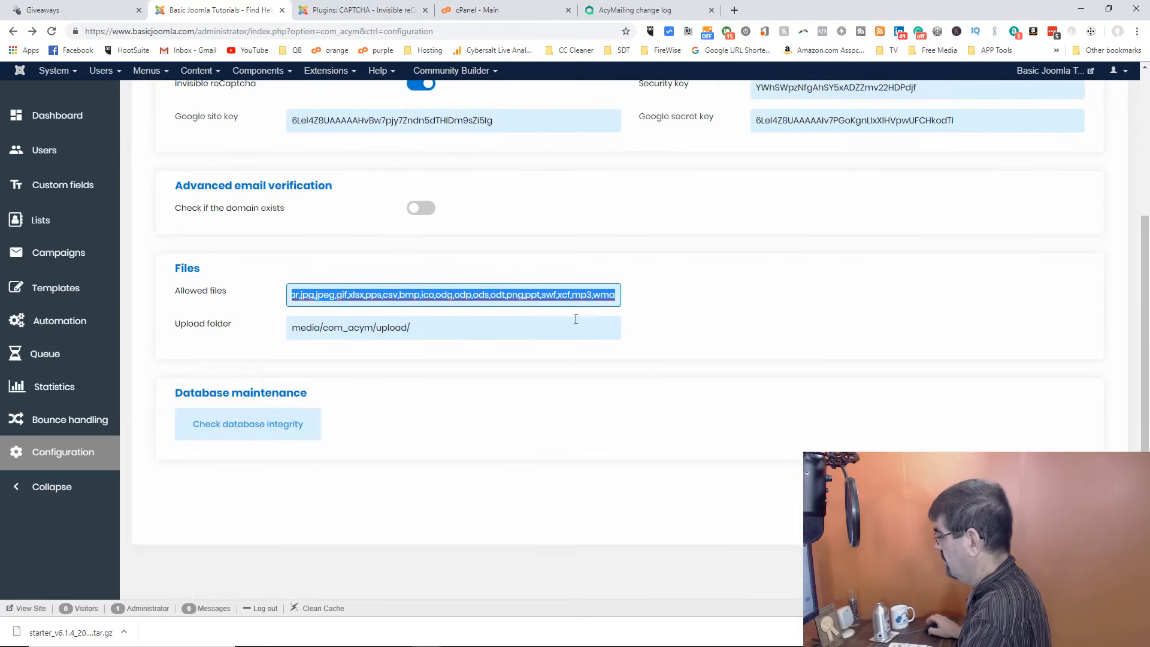
pyautogui.click(1054, 497)
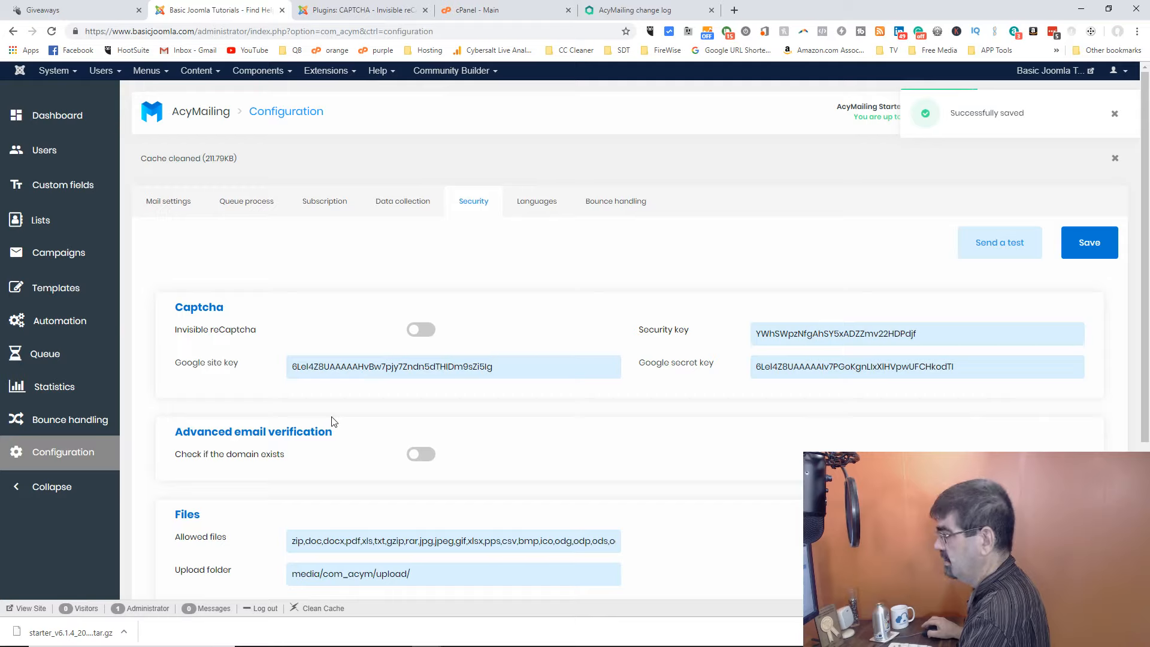
pyautogui.click(997, 250)
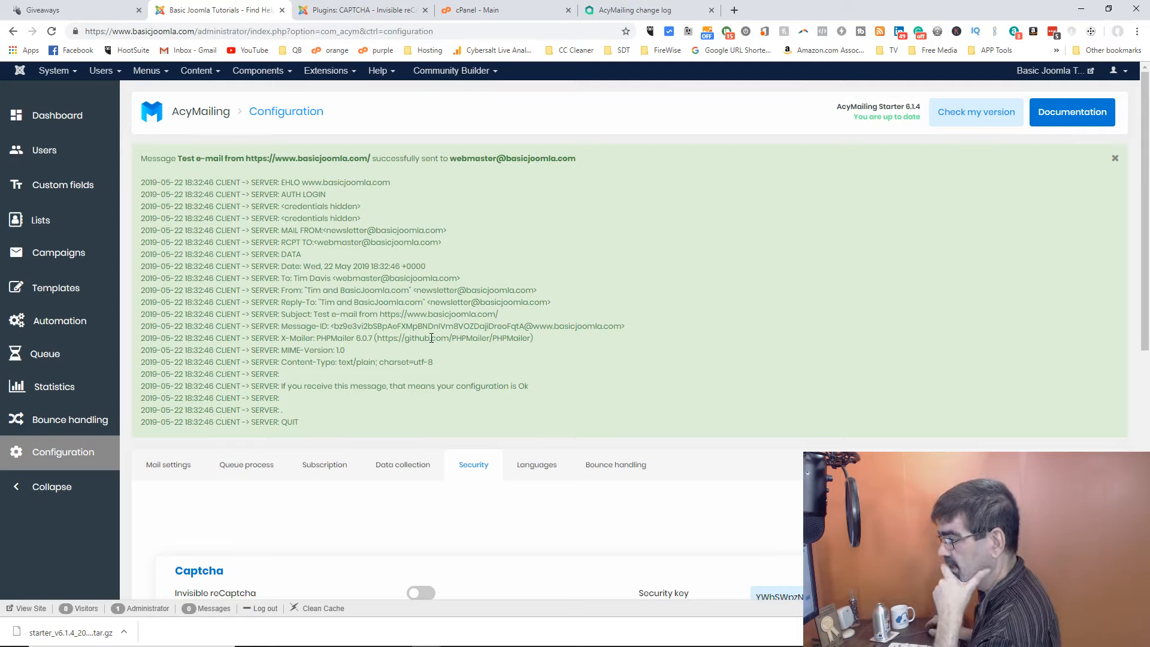
# Go to the AcyMailing templates, skip the introductory tour and list templates of all types
pyautogui.click(54, 222)
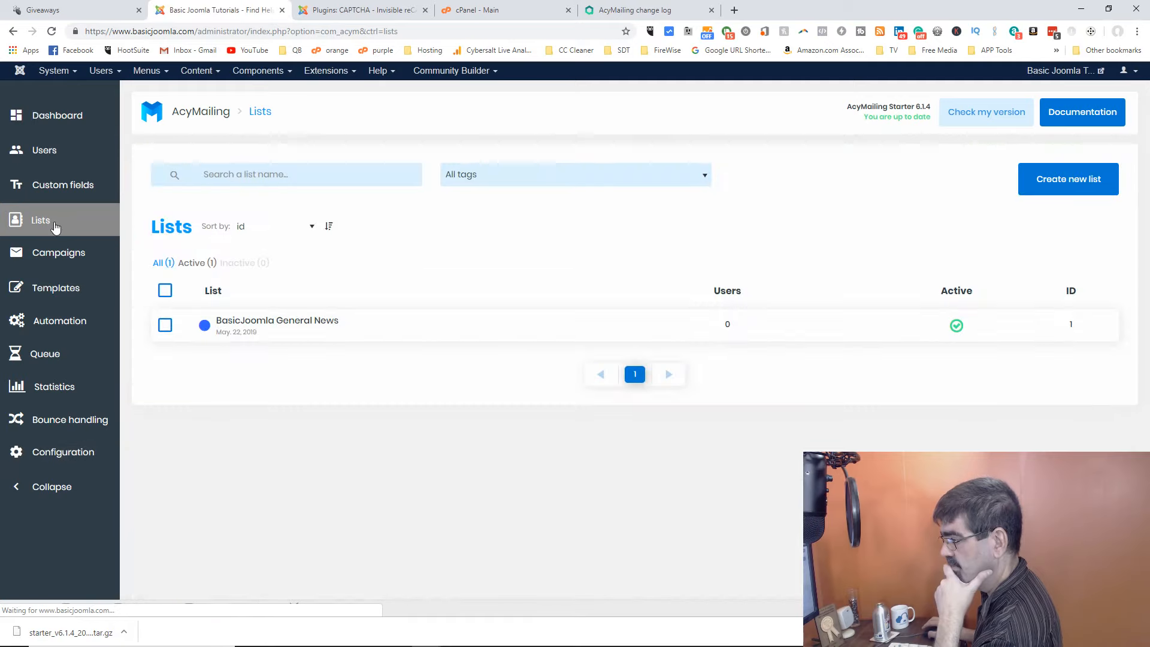
pyautogui.click(60, 289)
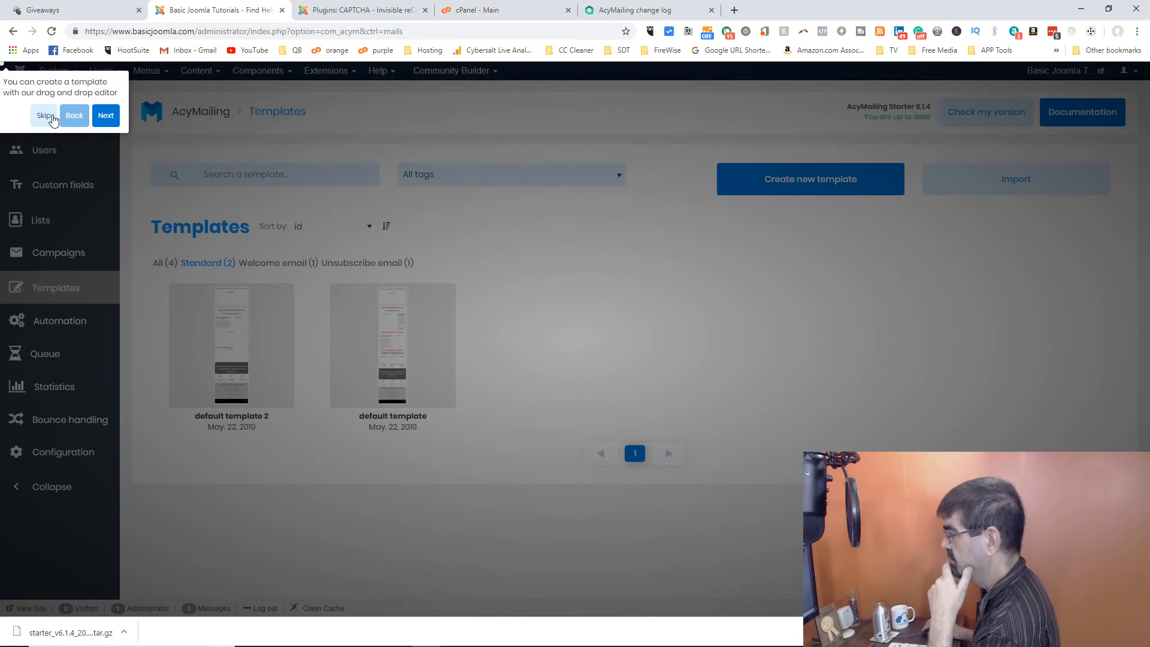
pyautogui.click(45, 115)
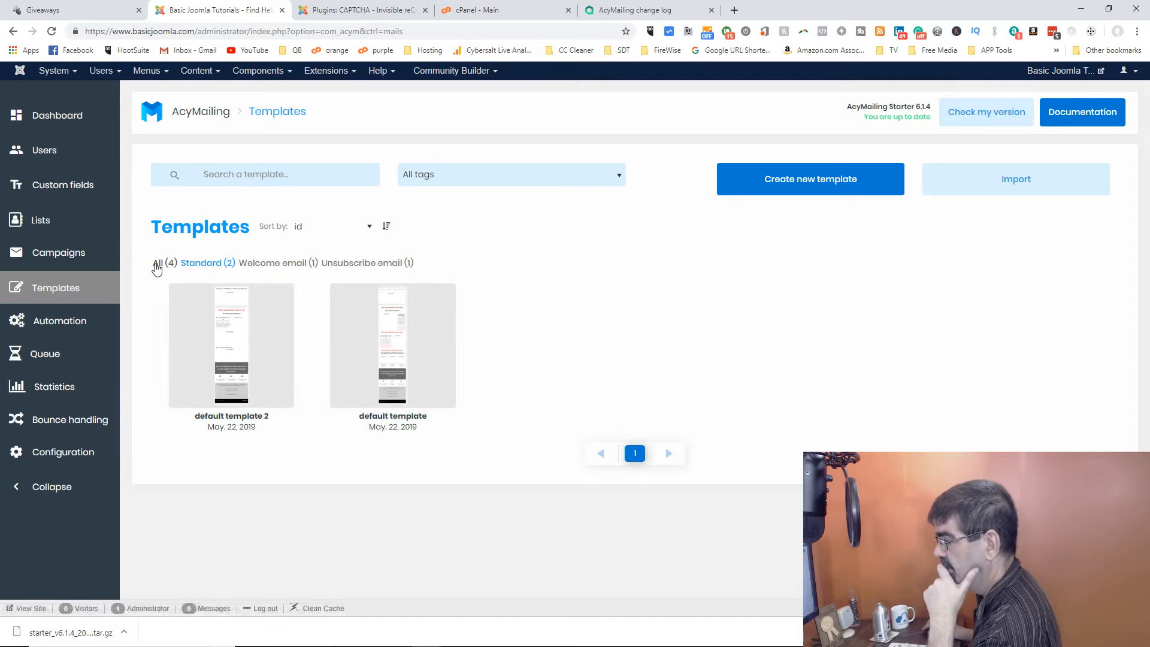
pyautogui.click(157, 265)
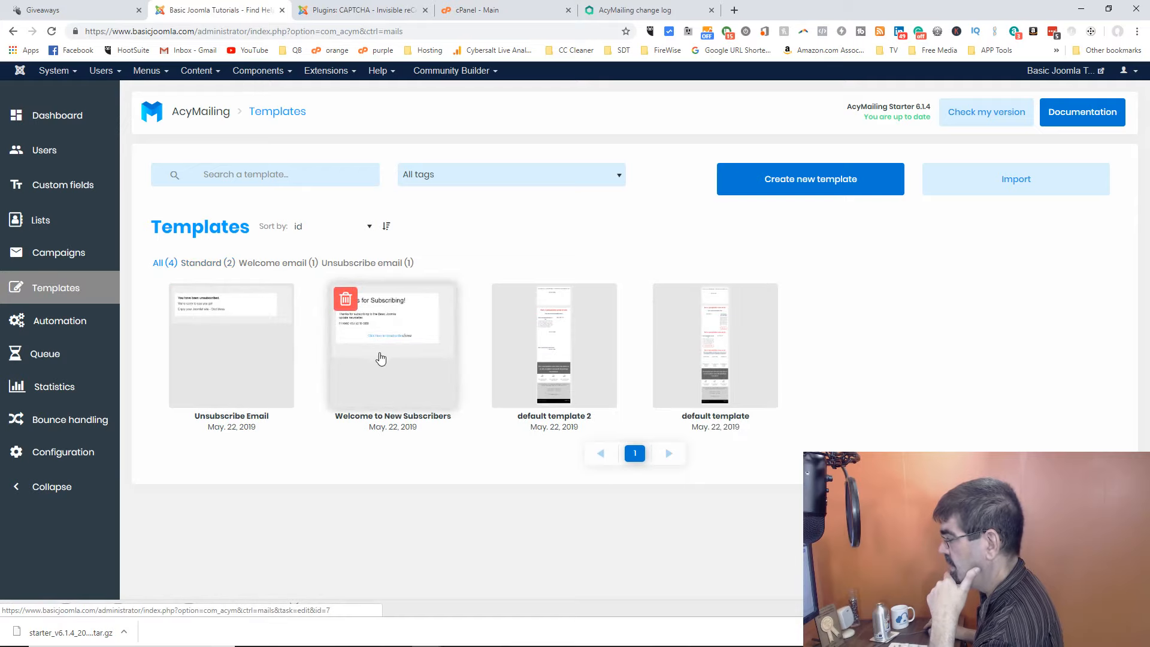
# Open default template 2 and look through the layout in its preview
pyautogui.click(572, 352)
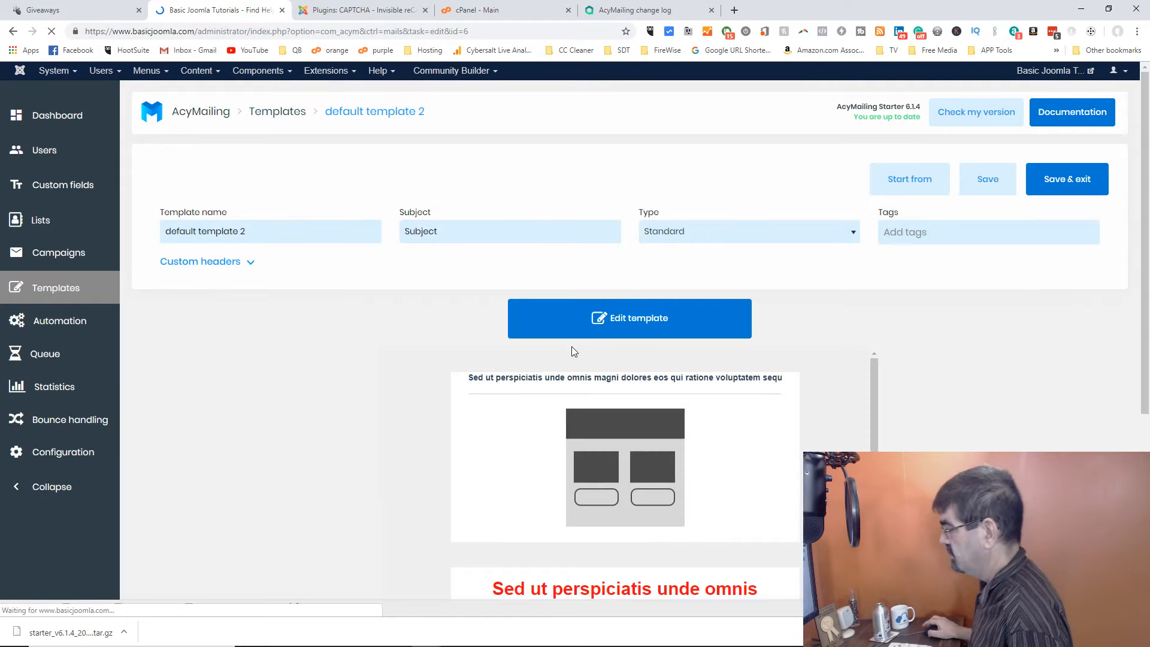
pyautogui.scroll(-2, 947, 361)
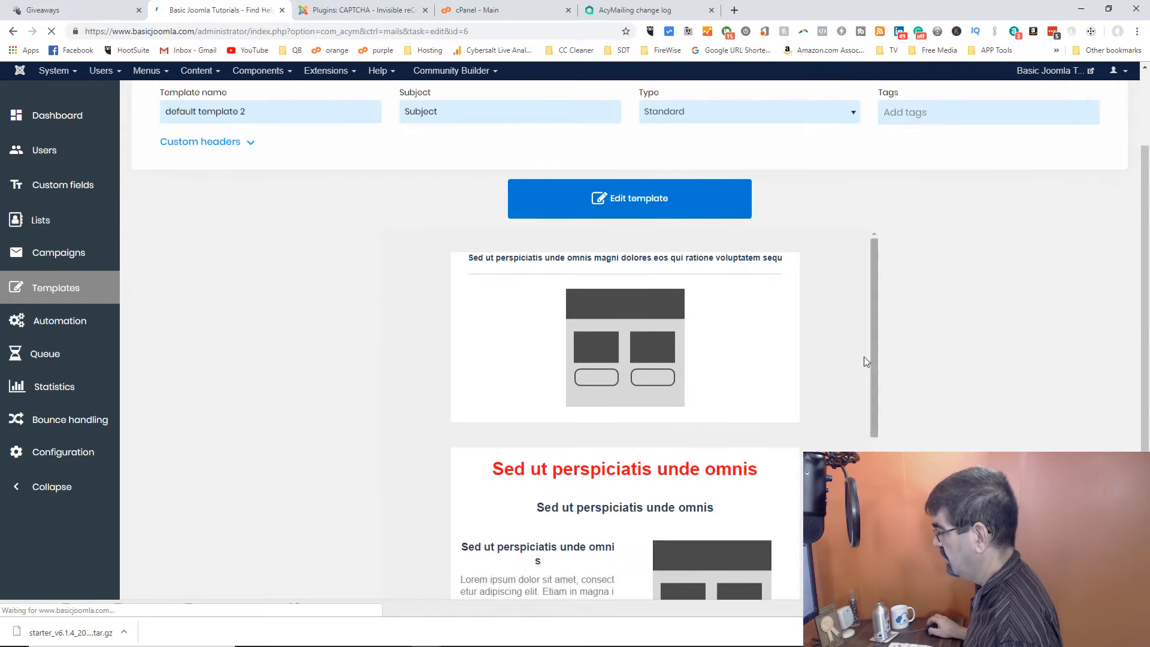
pyautogui.scroll(-3, 833, 352)
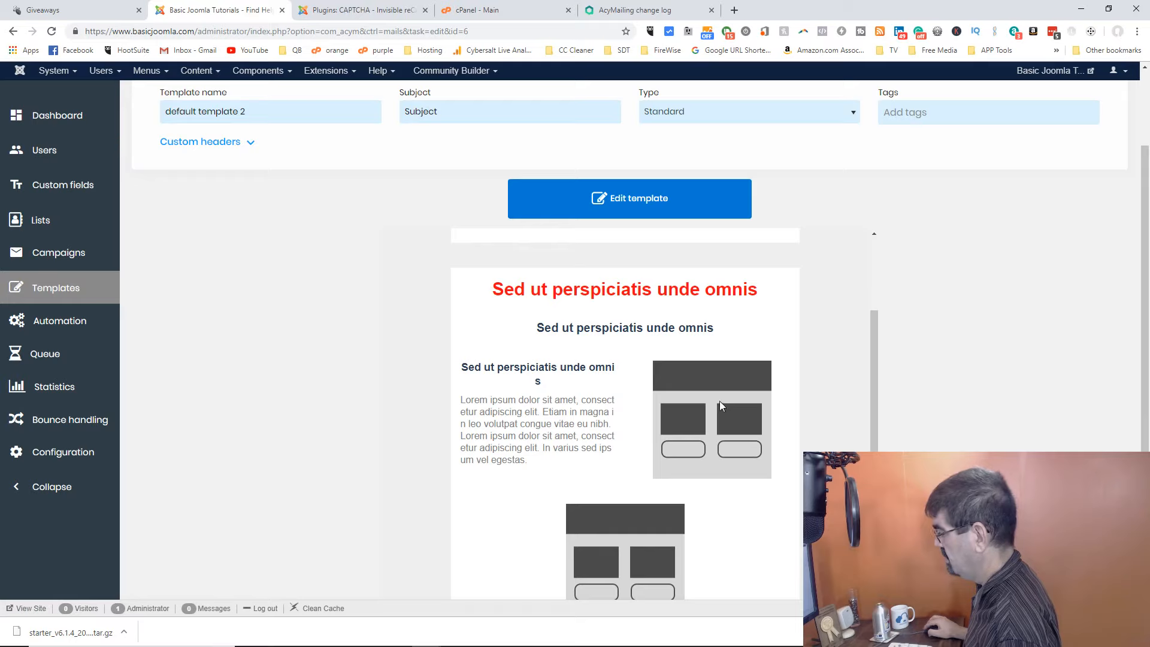
pyautogui.scroll(-5, 720, 401)
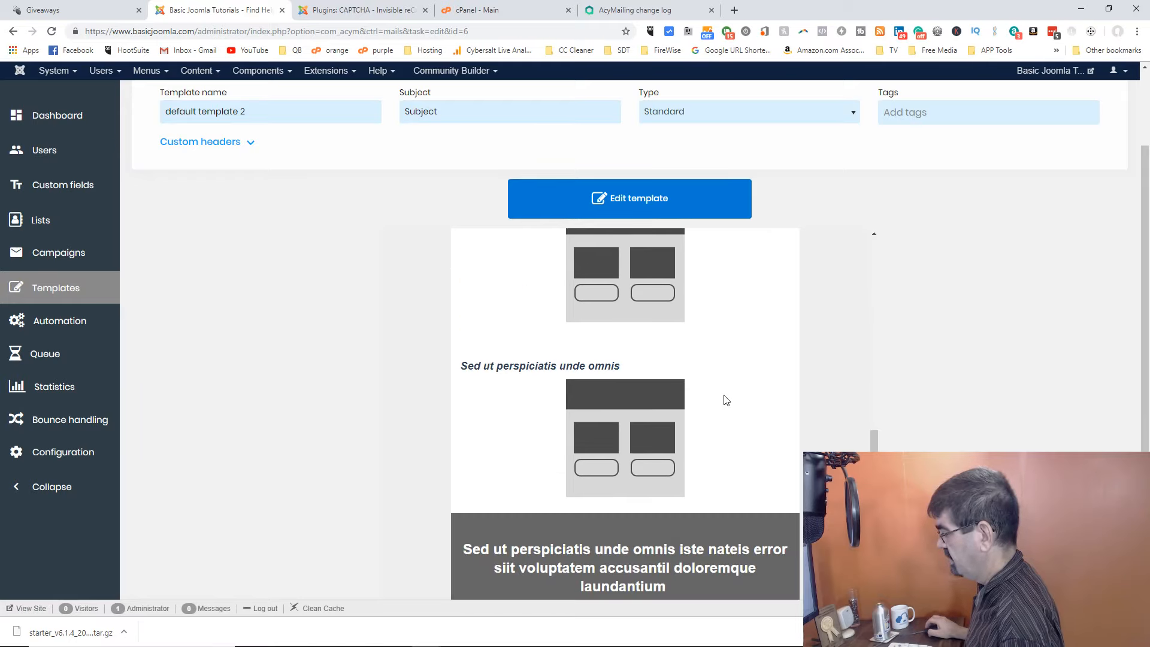
pyautogui.scroll(3, 725, 400)
pyautogui.scroll(2, 725, 399)
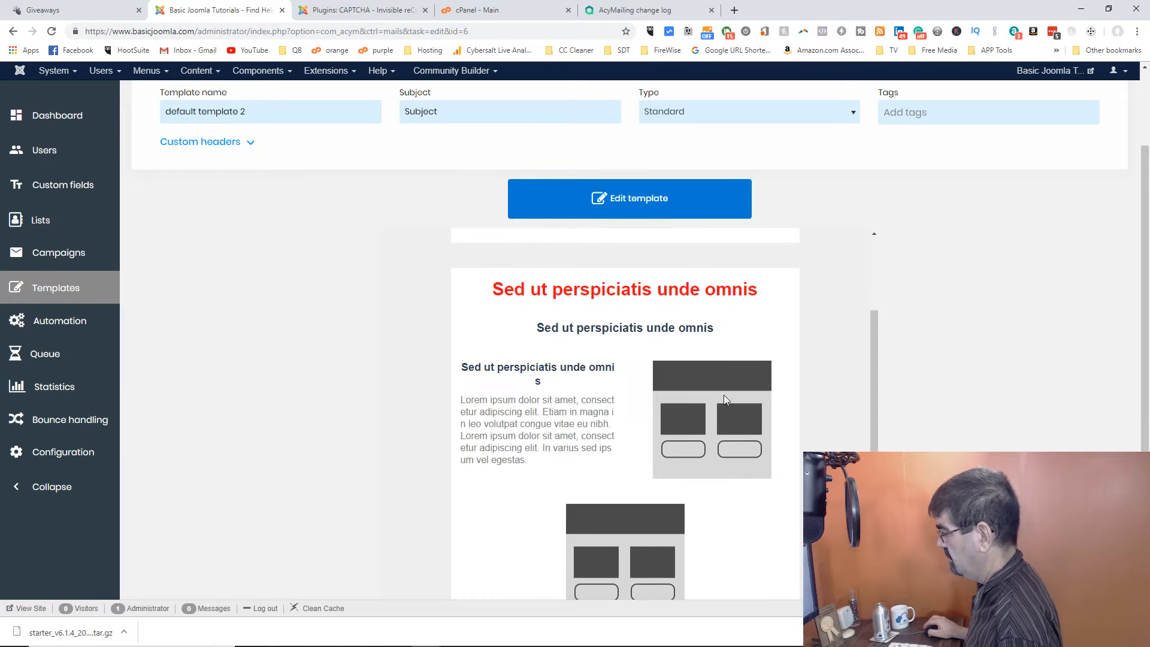
# Open default template 2 in the template editor, examine its blocks and content elements, and cancel the editing
pyautogui.click(650, 200)
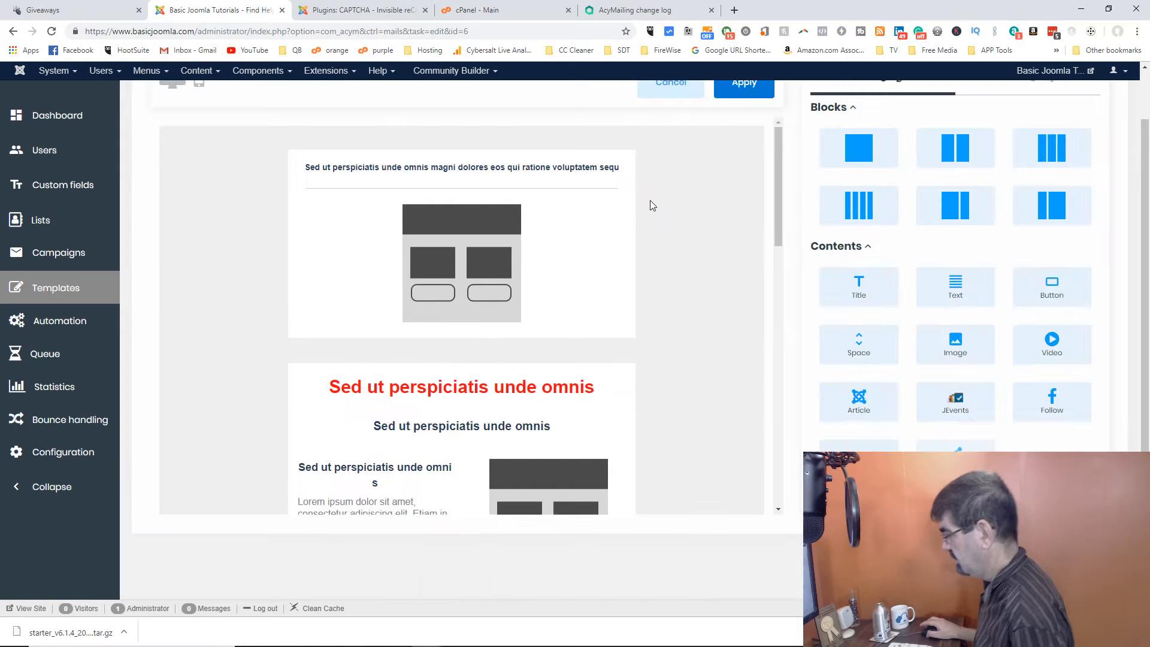
pyautogui.scroll(-4, 653, 257)
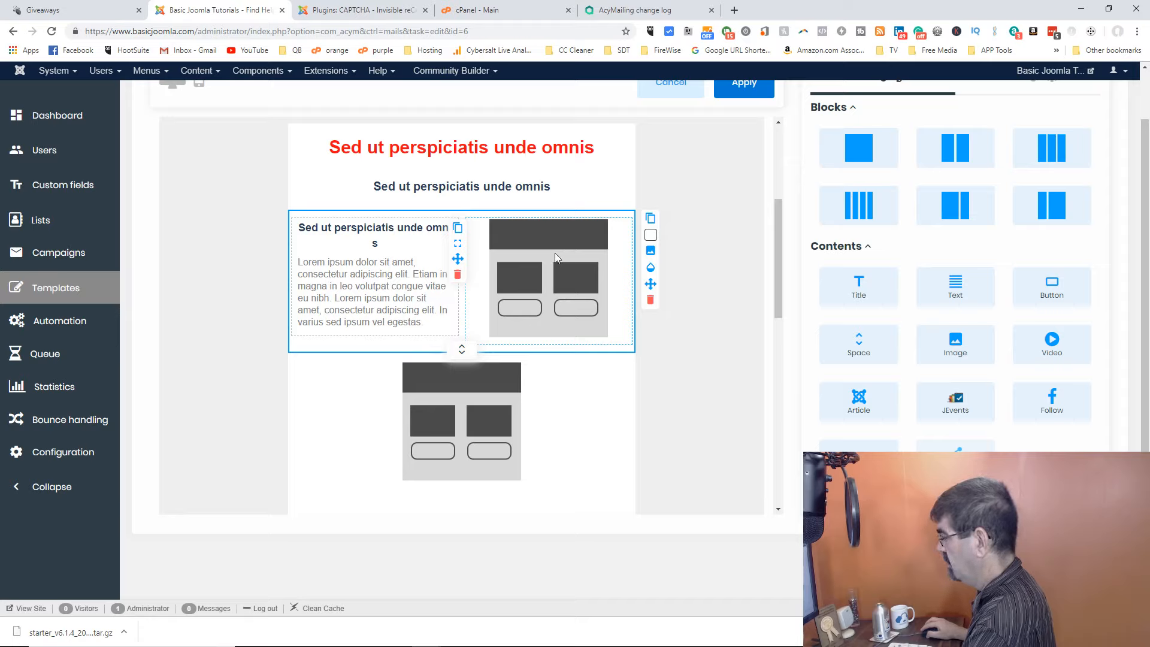
pyautogui.scroll(3, 554, 258)
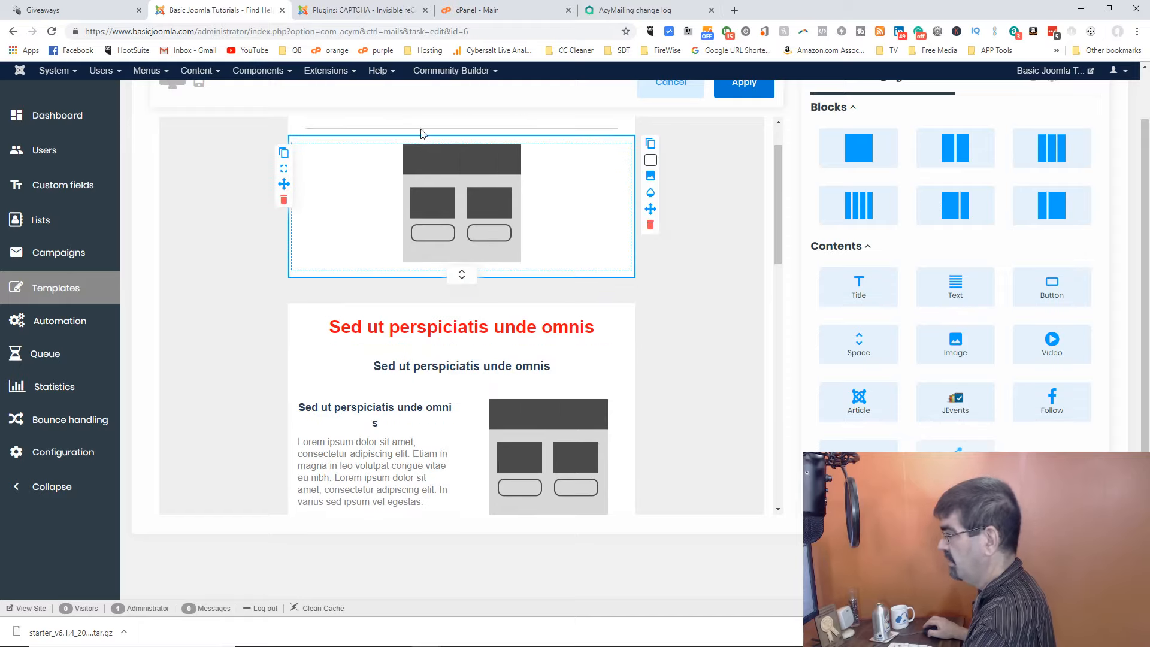
pyautogui.scroll(2, 421, 129)
pyautogui.click(666, 91)
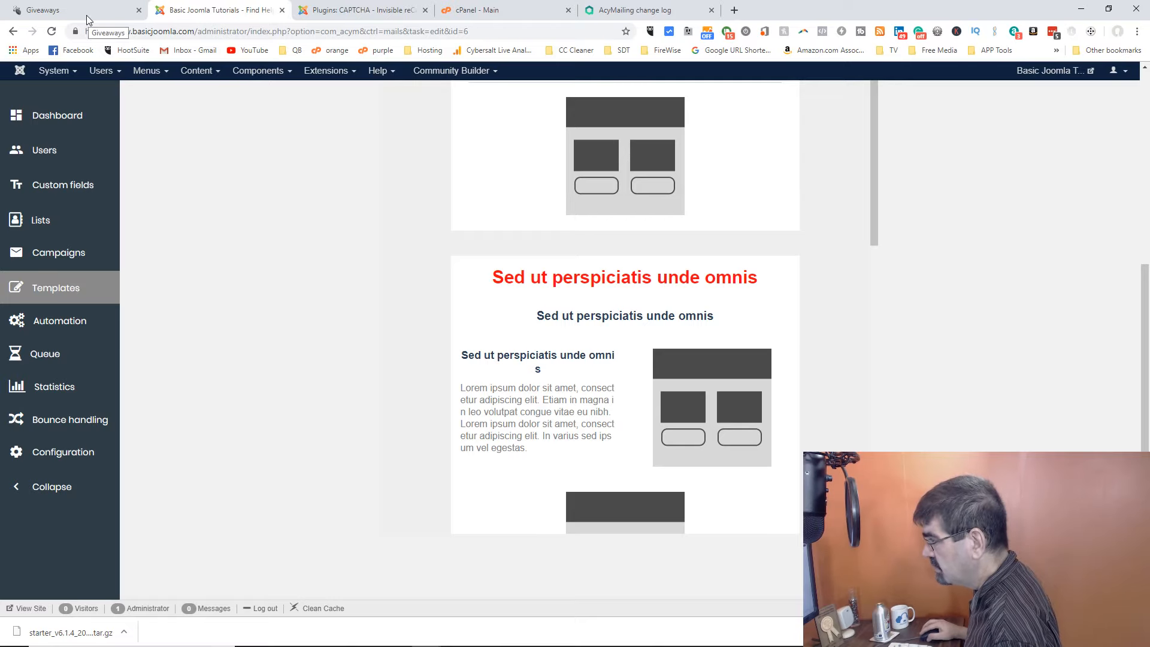
# Close the Invisible reCAPTCHA plugin and list the site modules sorted by ID in descending order
pyautogui.click(353, 10)
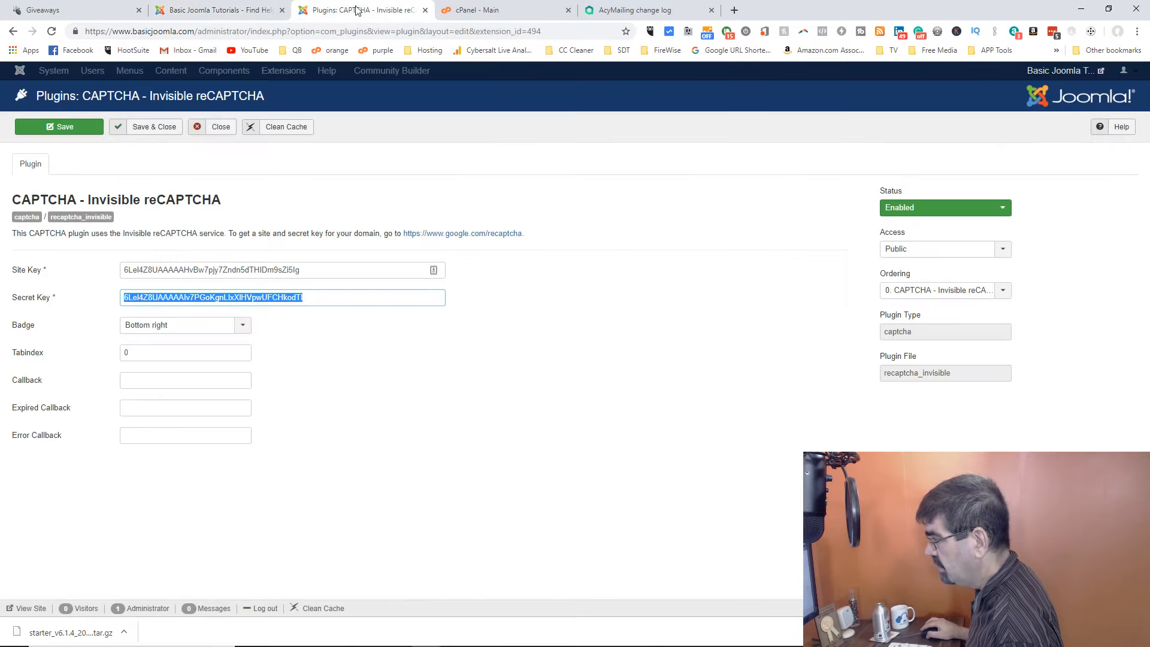
pyautogui.click(232, 127)
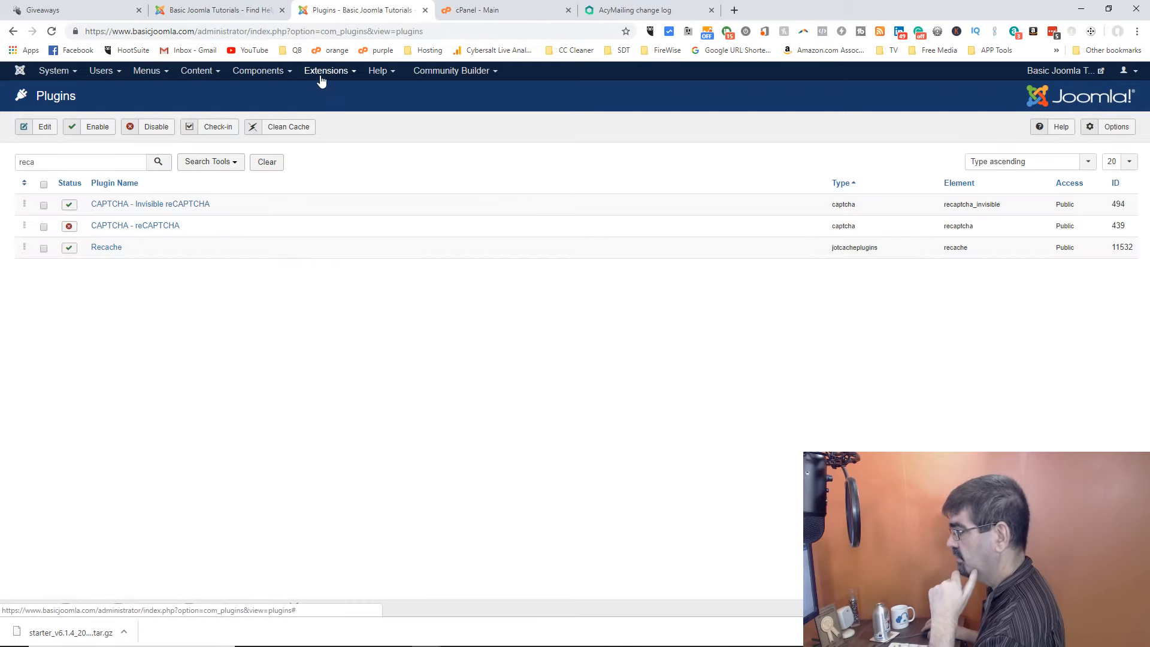
pyautogui.click(323, 73)
pyautogui.click(326, 115)
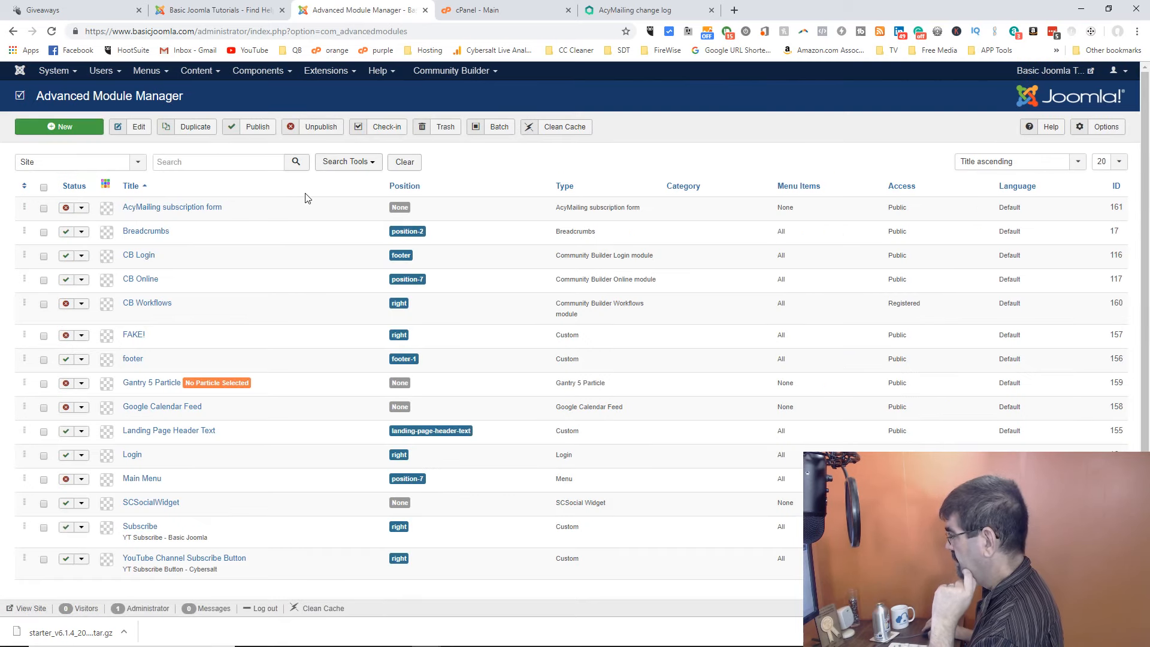
pyautogui.click(1117, 188)
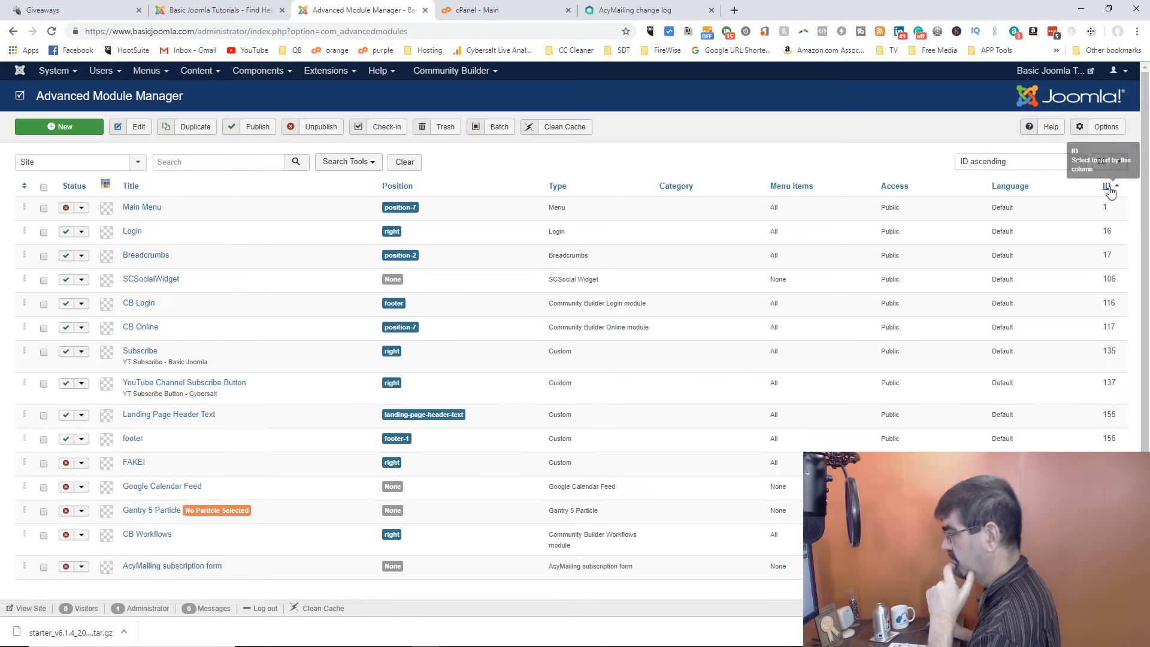
pyautogui.click(1110, 191)
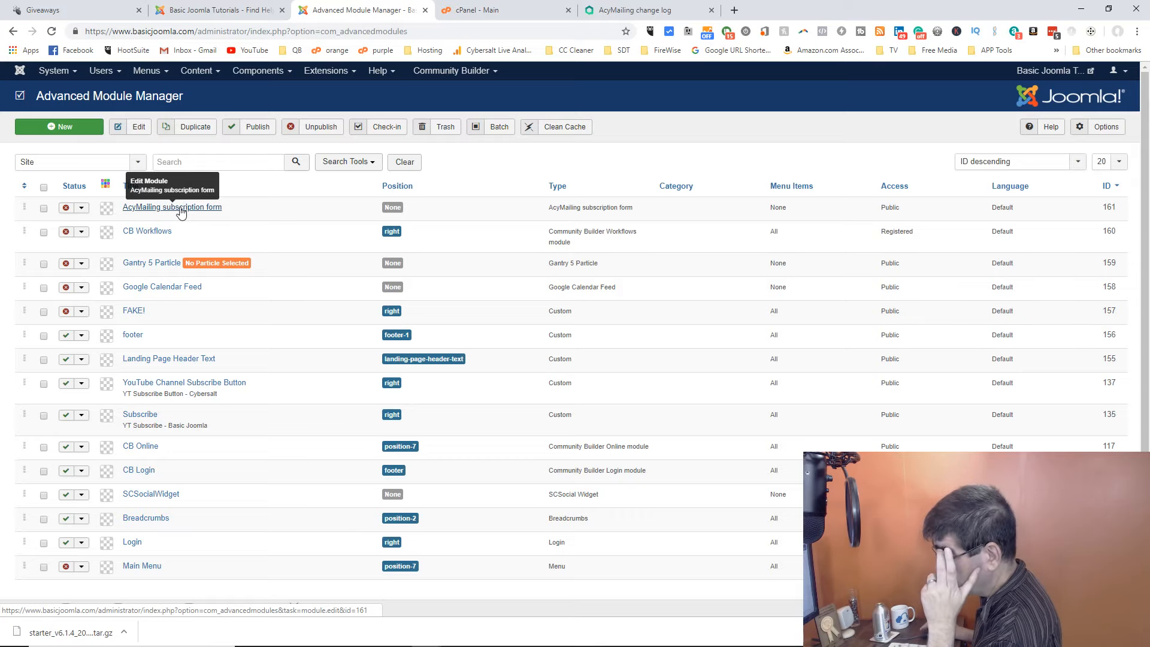
# Check the Subscribe sidebar on the site's Giveaways page and return to the module list
pyautogui.click(78, 11)
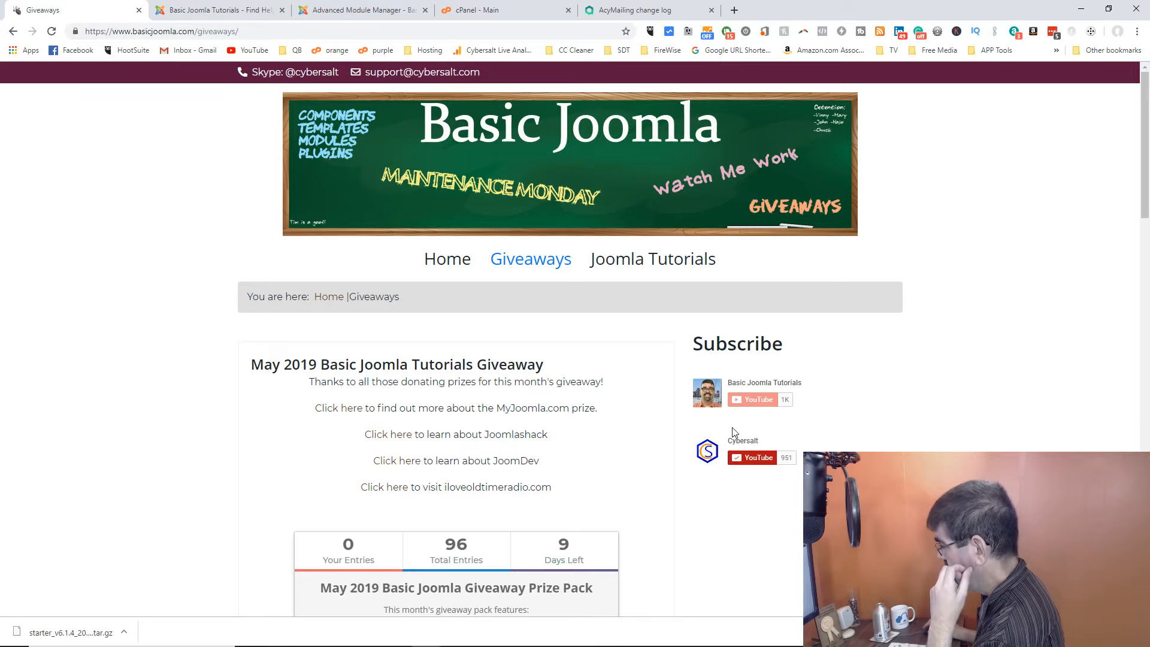
pyautogui.scroll(-1, 774, 400)
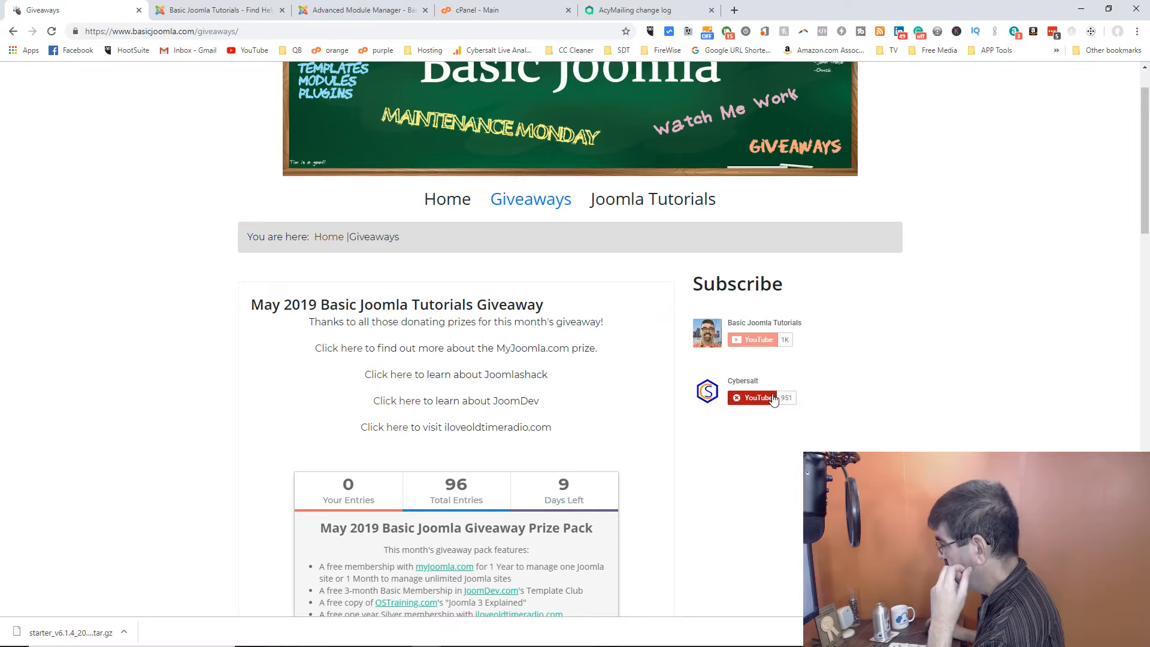
pyautogui.click(366, 14)
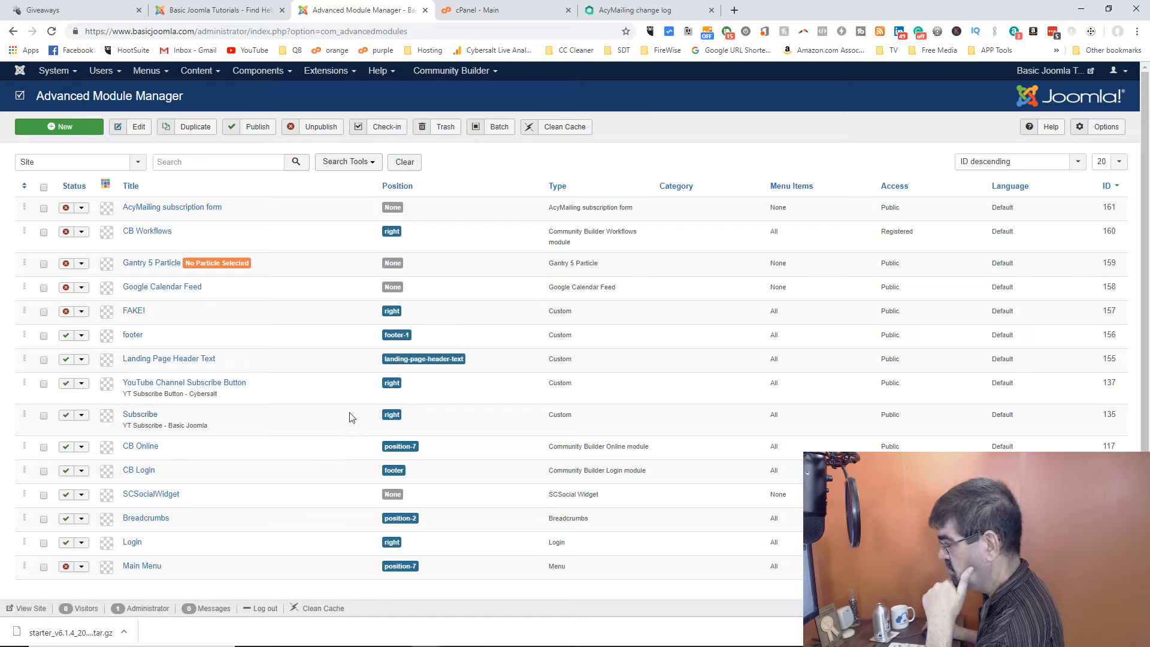
# Open the AcyMailing subscription form module, assign it to the Right [right] position and set its status to Published
pyautogui.click(189, 210)
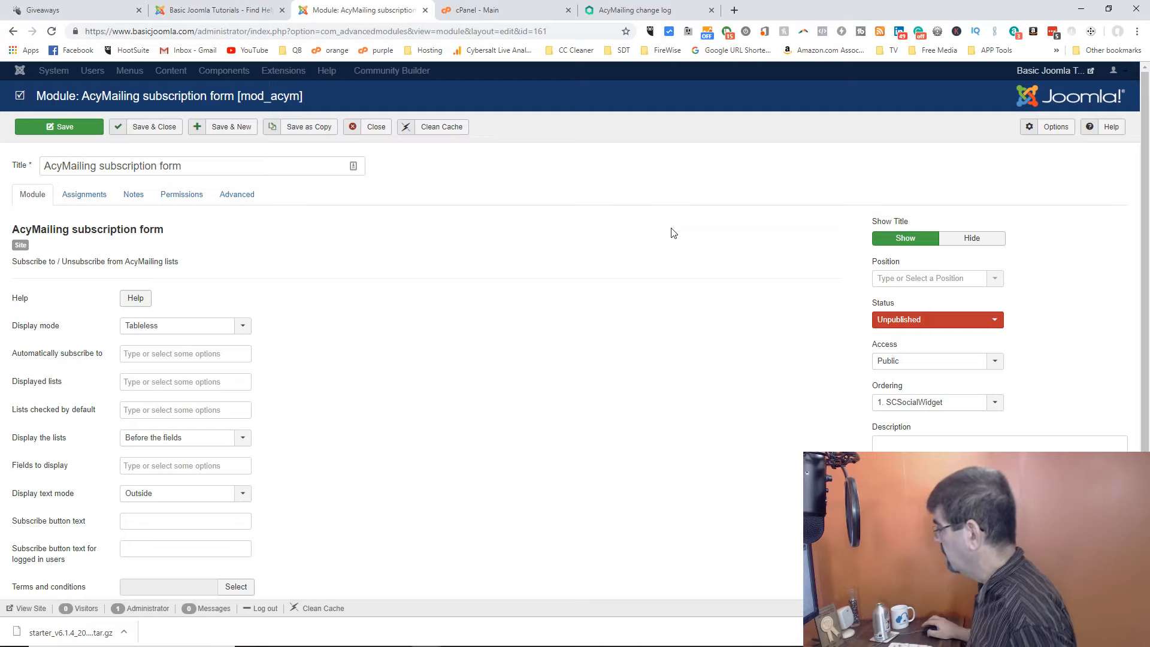
pyautogui.click(900, 279)
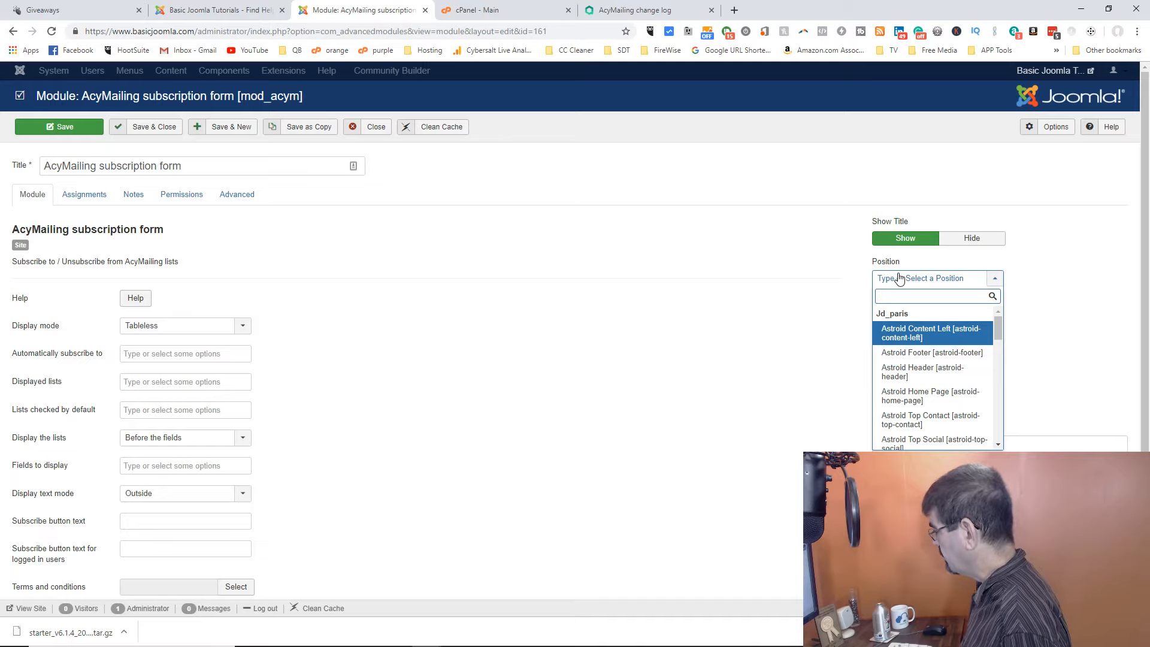
pyautogui.write('right')
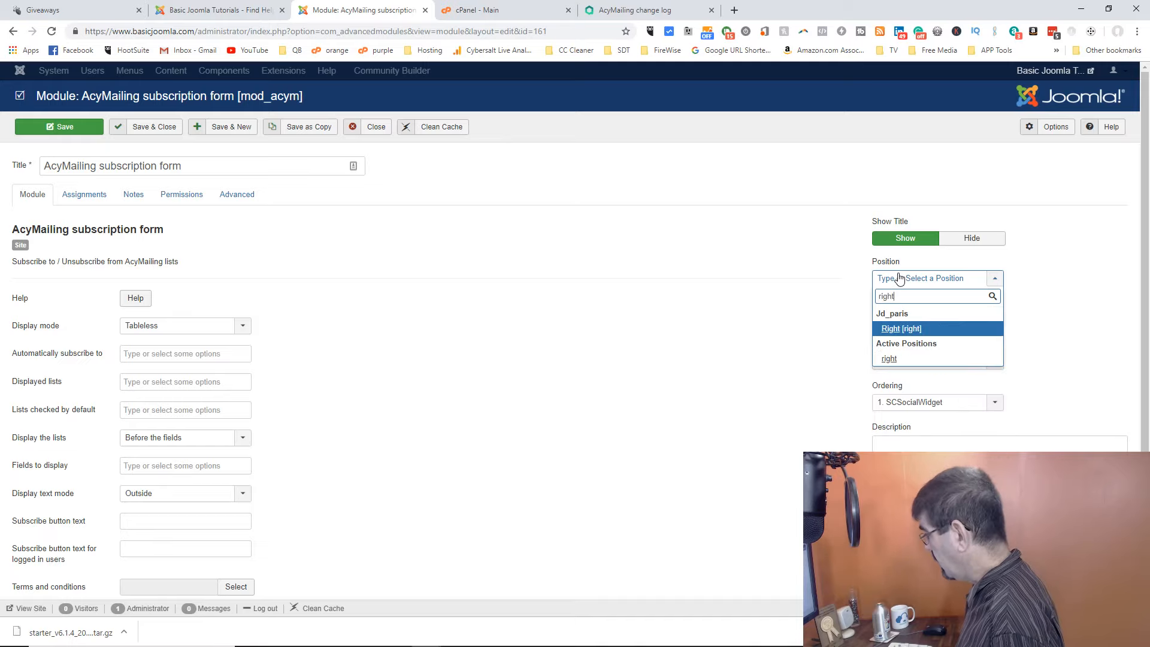
pyautogui.click(903, 329)
pyautogui.click(960, 329)
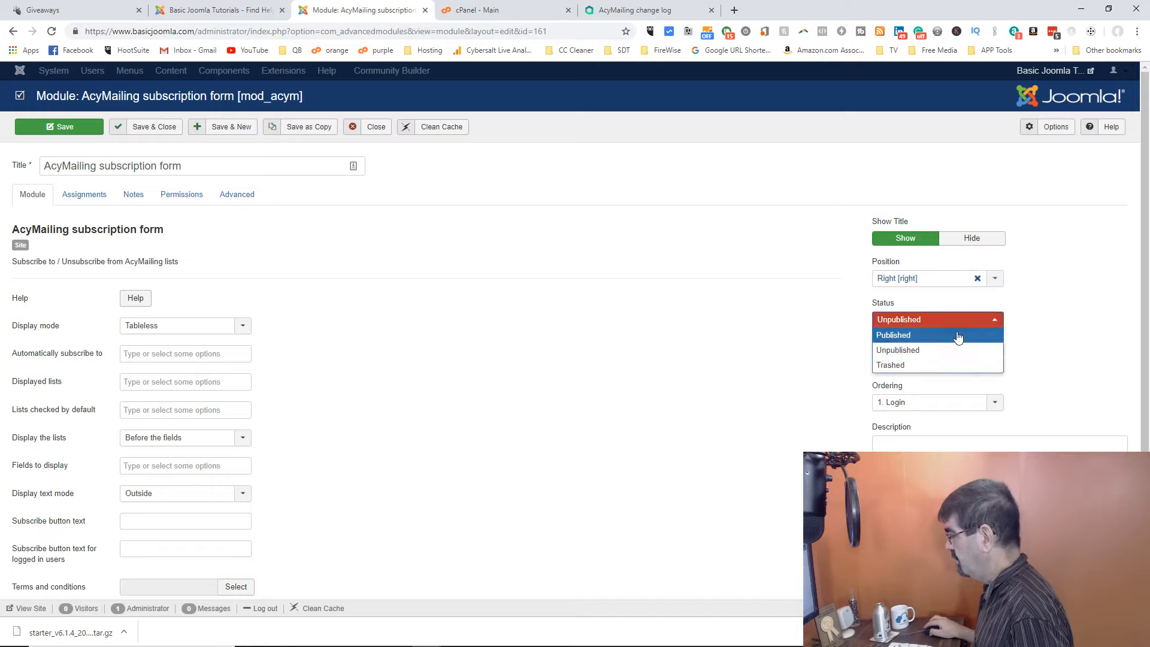
pyautogui.click(958, 333)
# Change the subscription form module's title to "Keep Up to Date!"
pyautogui.moveTo(219, 165); pyautogui.dragTo(42, 165)
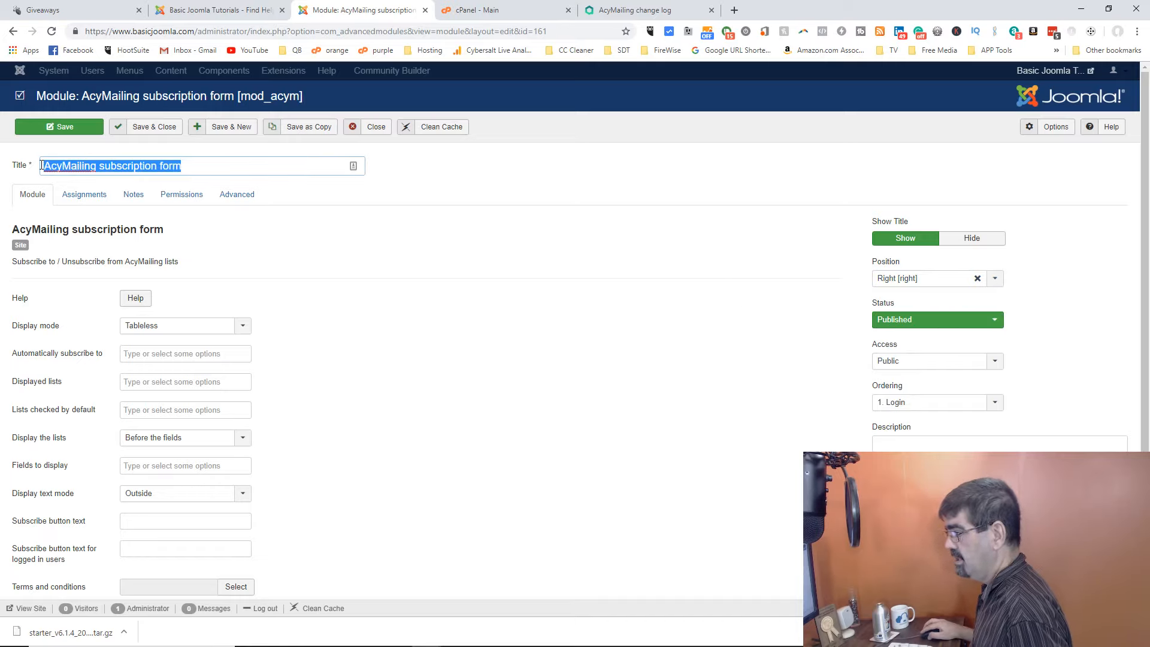
pyautogui.write('Stay')
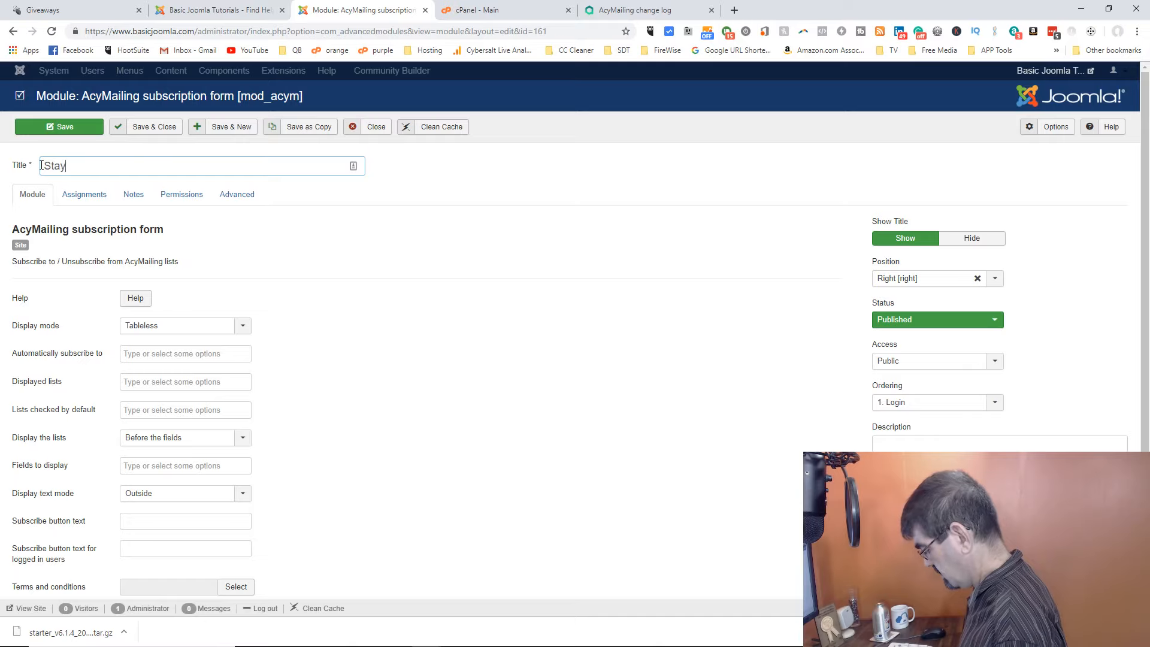
pyautogui.press('BackSpace')
pyautogui.press('BackSpace')
pyautogui.press('BackSpace')
pyautogui.write('Sy')
pyautogui.press('BackSpace')
pyautogui.press('BackSpace')
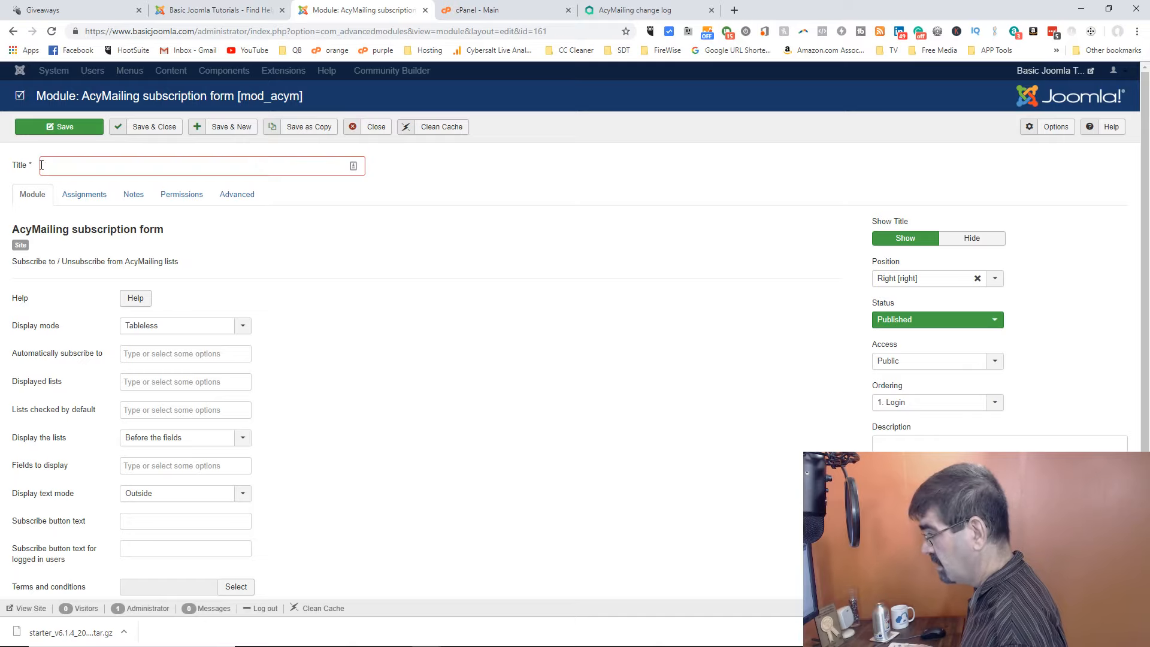
pyautogui.write('Keep Uo')
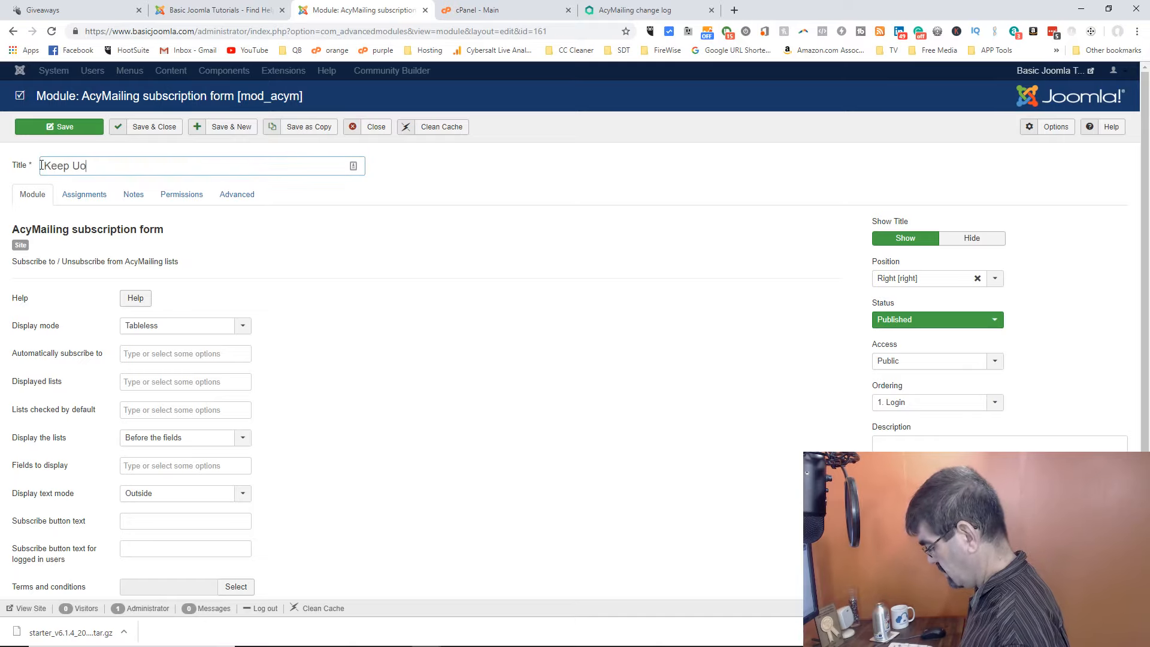
pyautogui.press('BackSpace')
pyautogui.write('p to Dat')
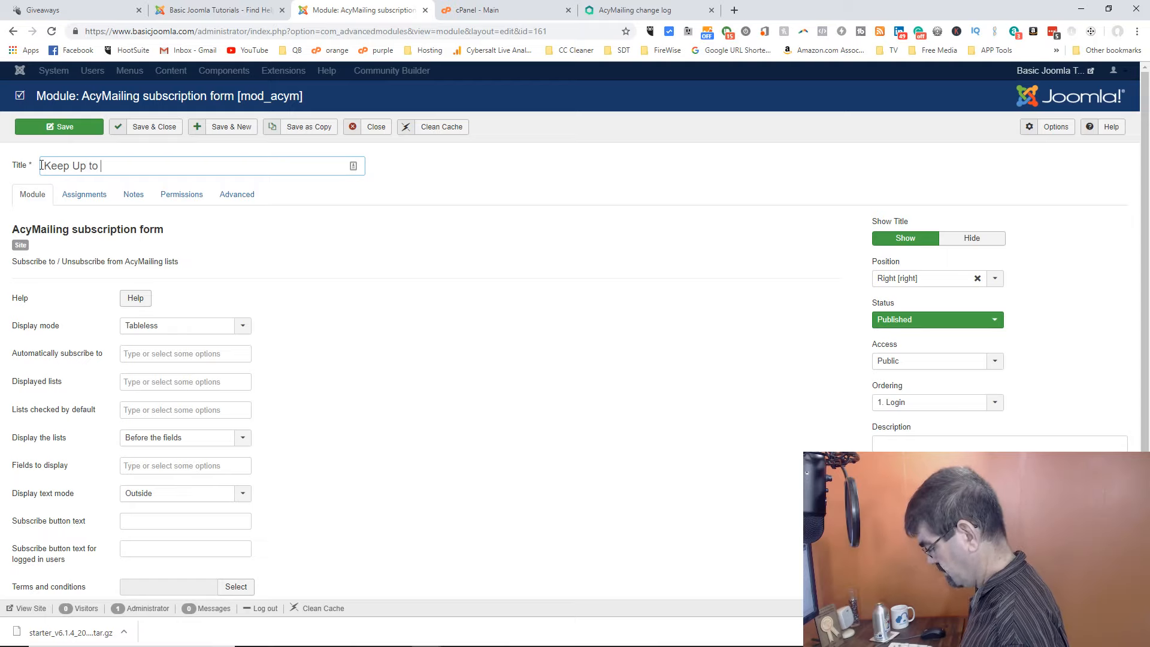
pyautogui.write('e')
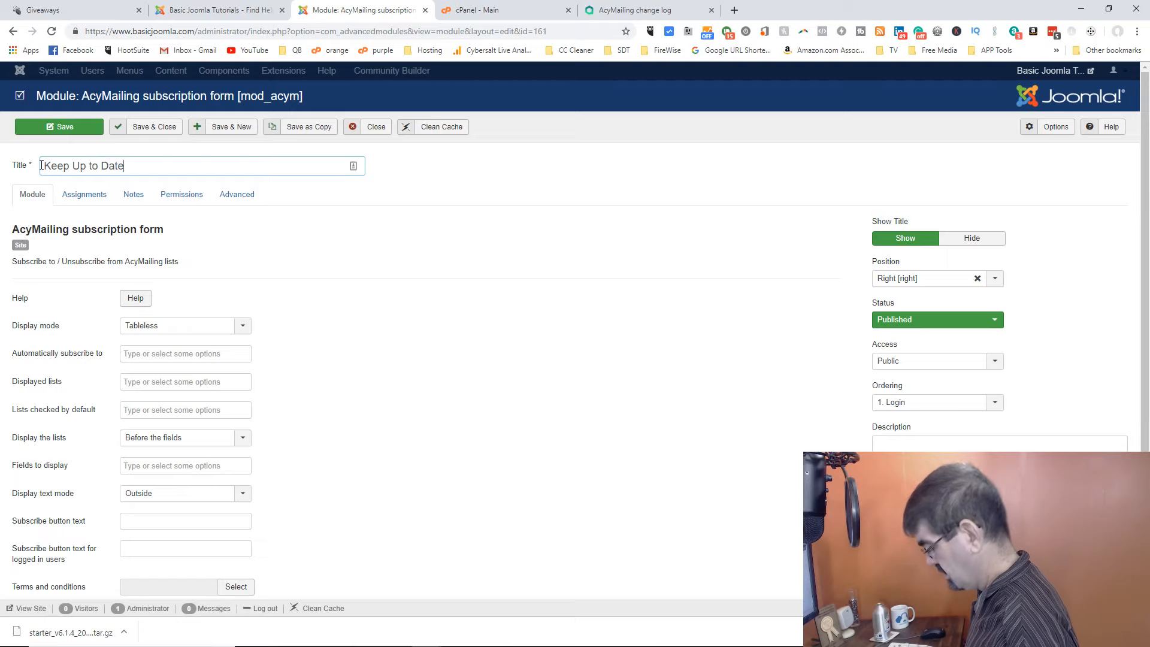
pyautogui.write('!')
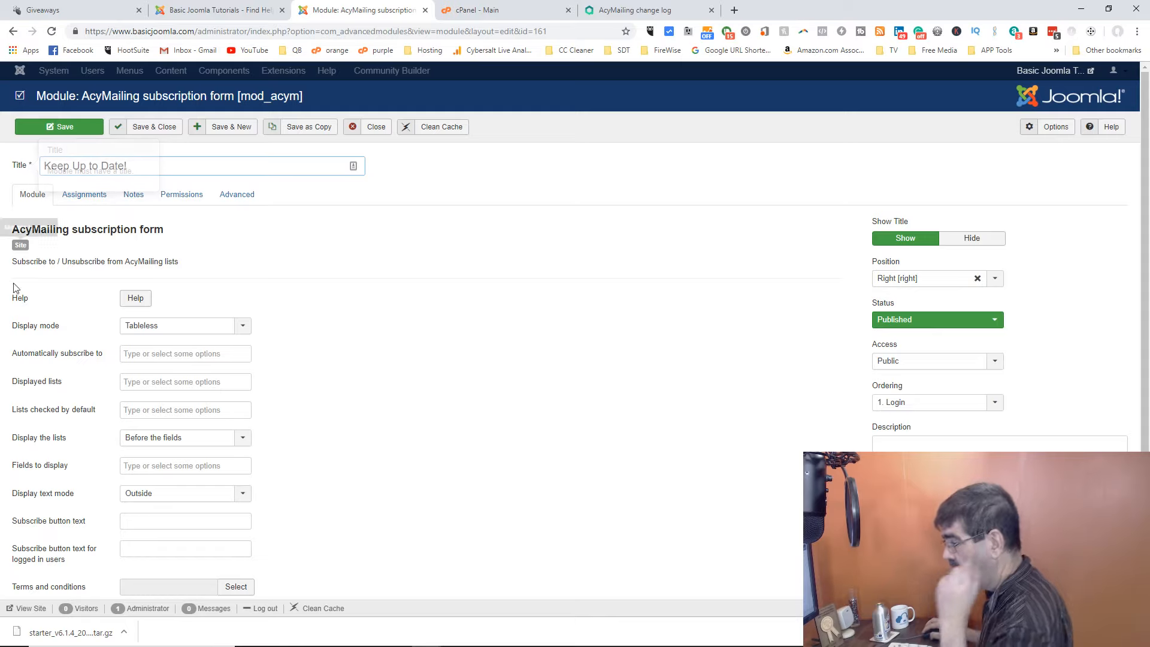
# Keep the form's display mode as Tableless and automatically subscribe users to the BasicJoomla General News list
pyautogui.moveTo(29, 328)
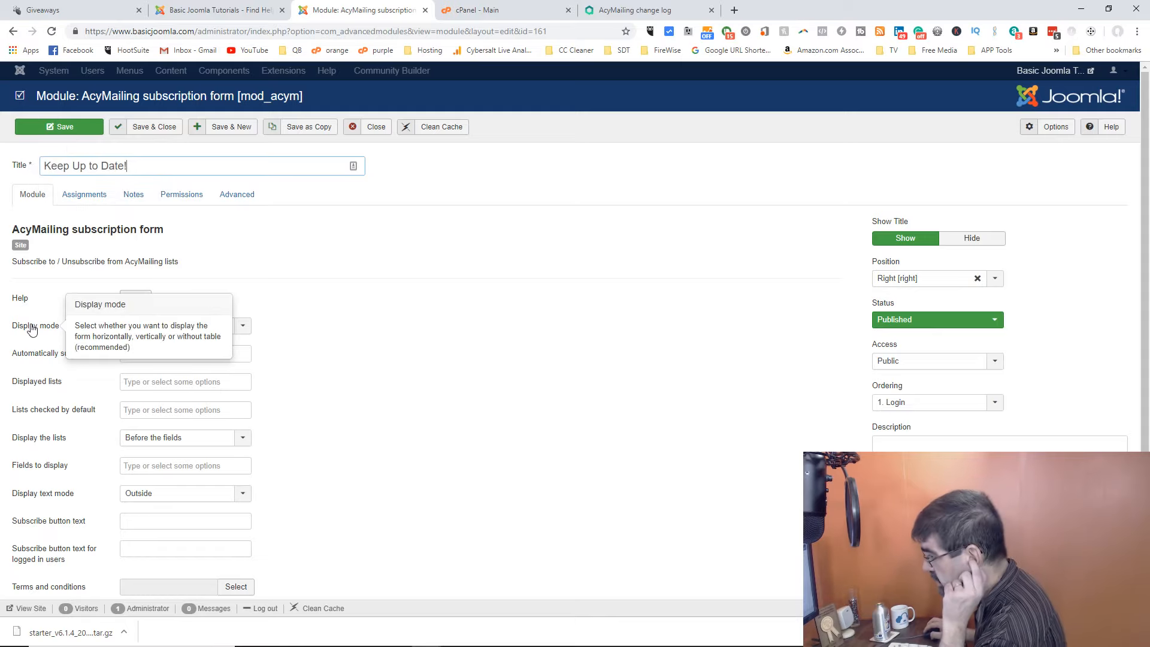
pyautogui.click(243, 329)
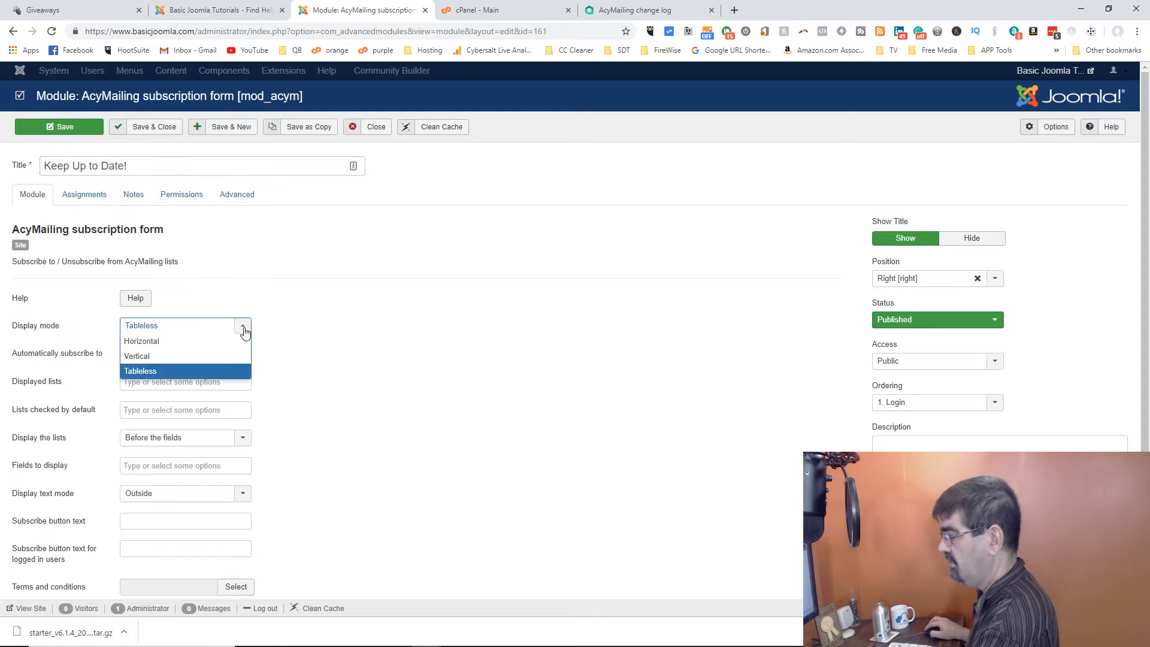
pyautogui.click(244, 333)
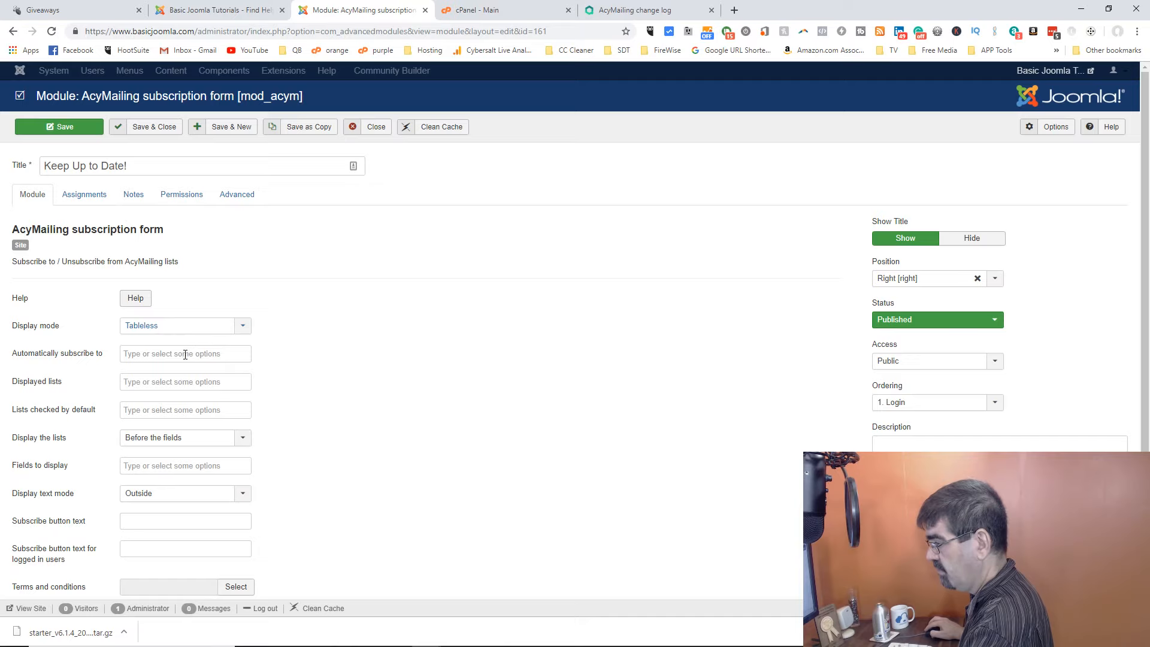
pyautogui.click(184, 355)
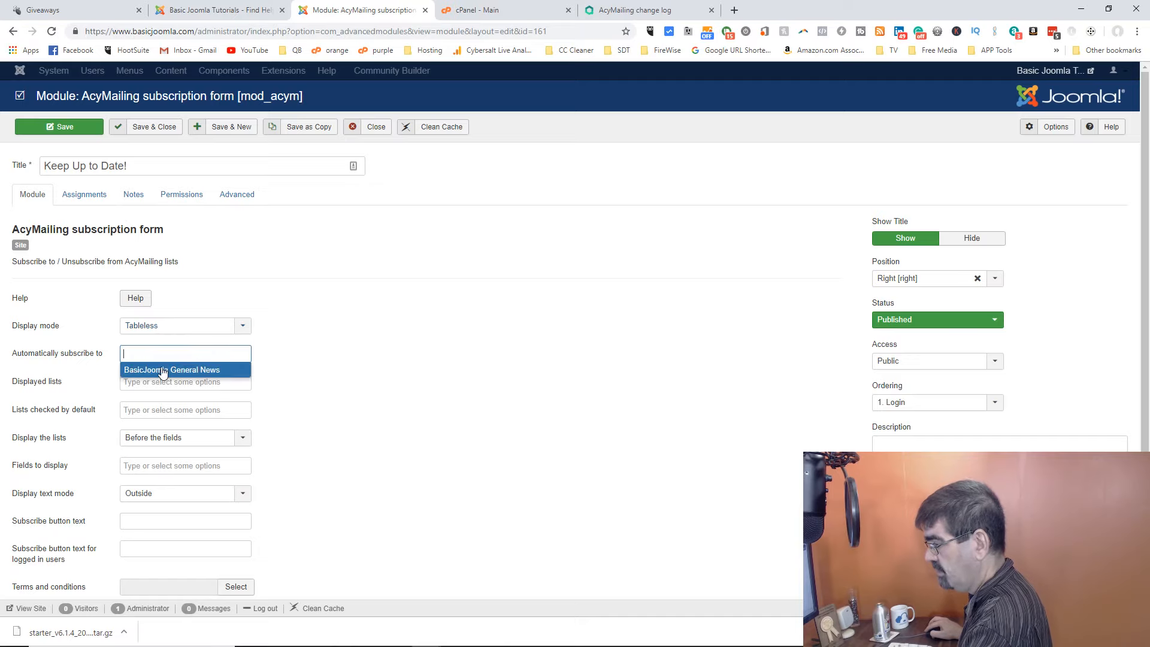
pyautogui.click(163, 370)
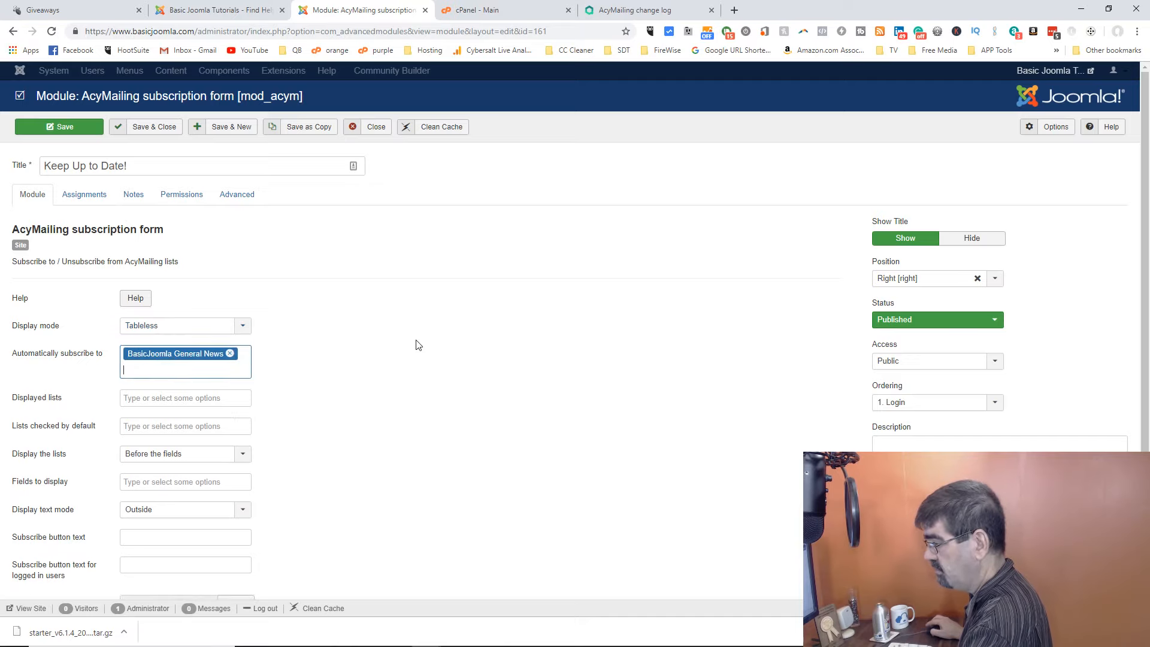
# Keep the lists displayed before the fields and add Name to the form's displayed fields
pyautogui.scroll(-2, 419, 344)
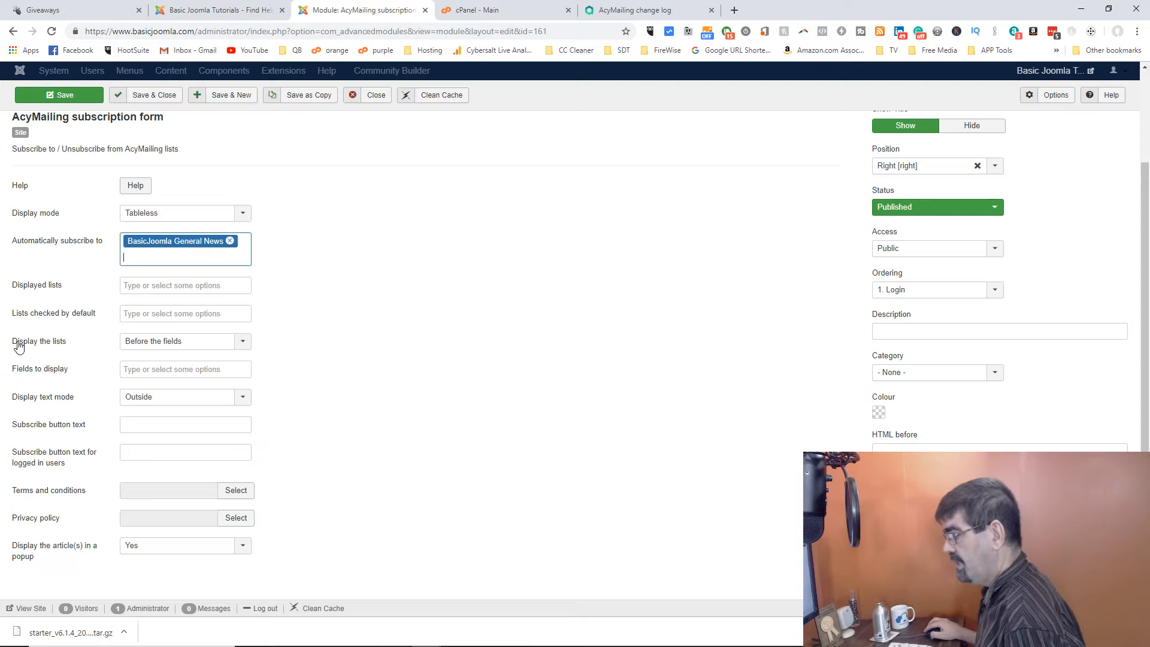
pyautogui.click(183, 346)
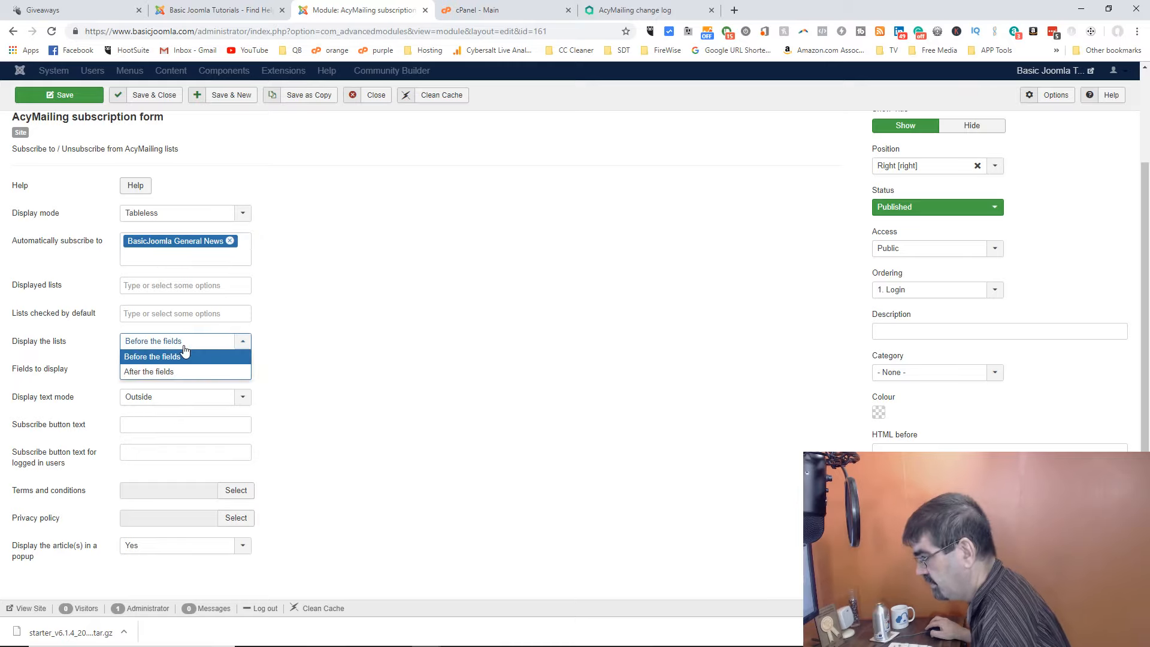
pyautogui.click(183, 347)
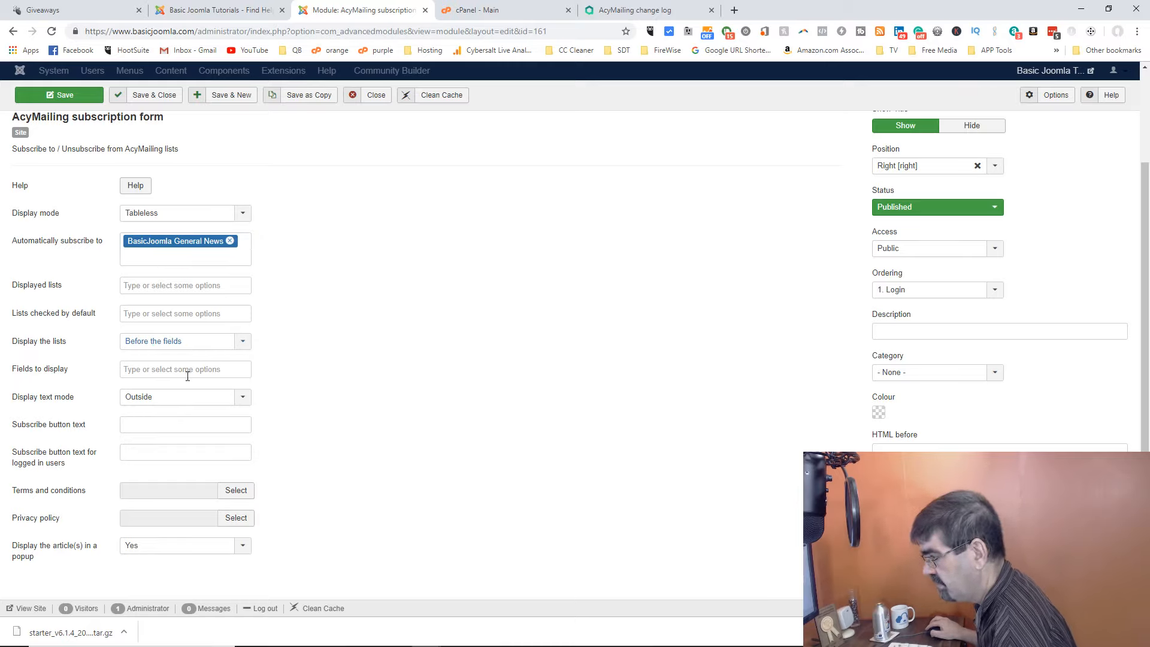
pyautogui.click(188, 370)
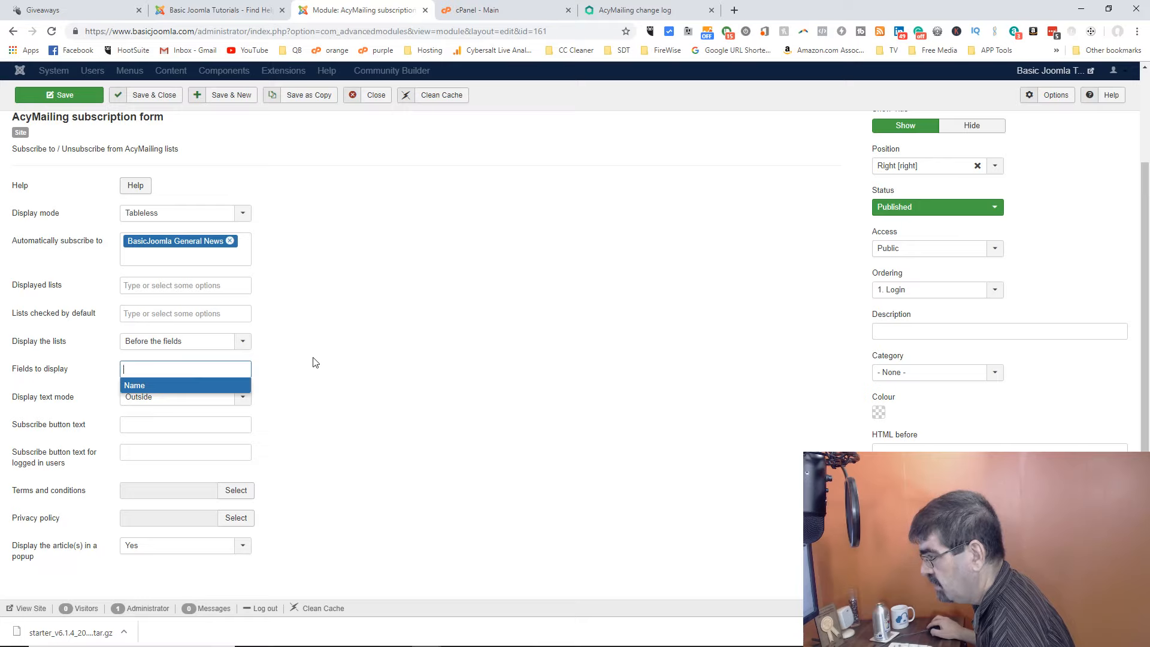
pyautogui.click(314, 364)
pyautogui.click(197, 372)
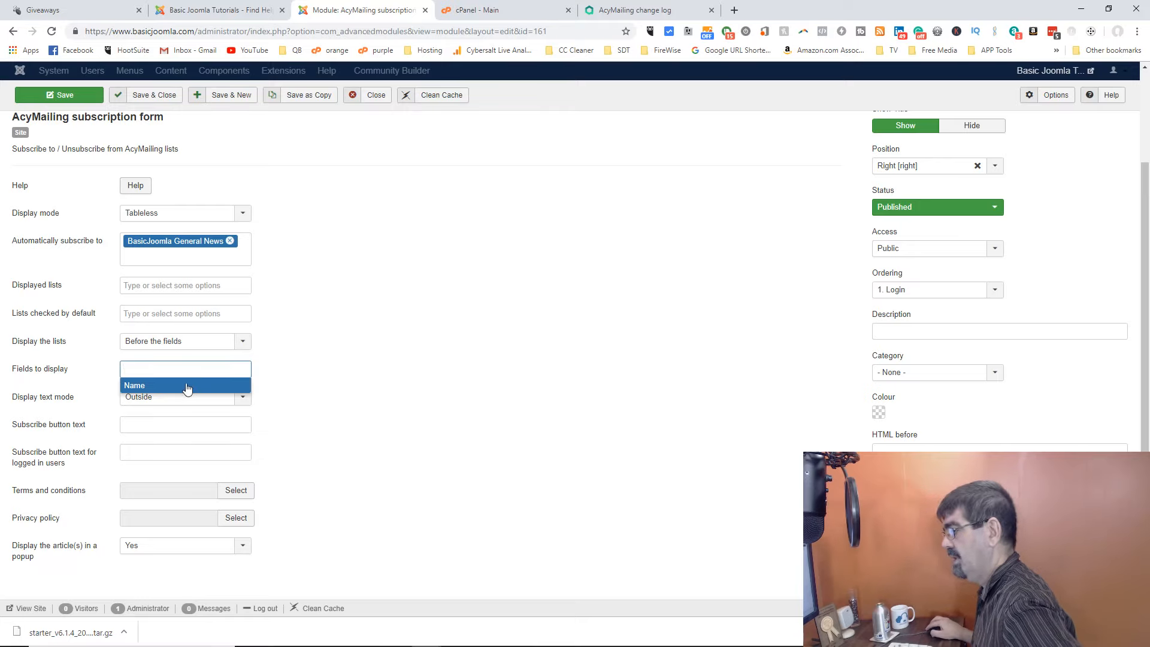
pyautogui.click(187, 387)
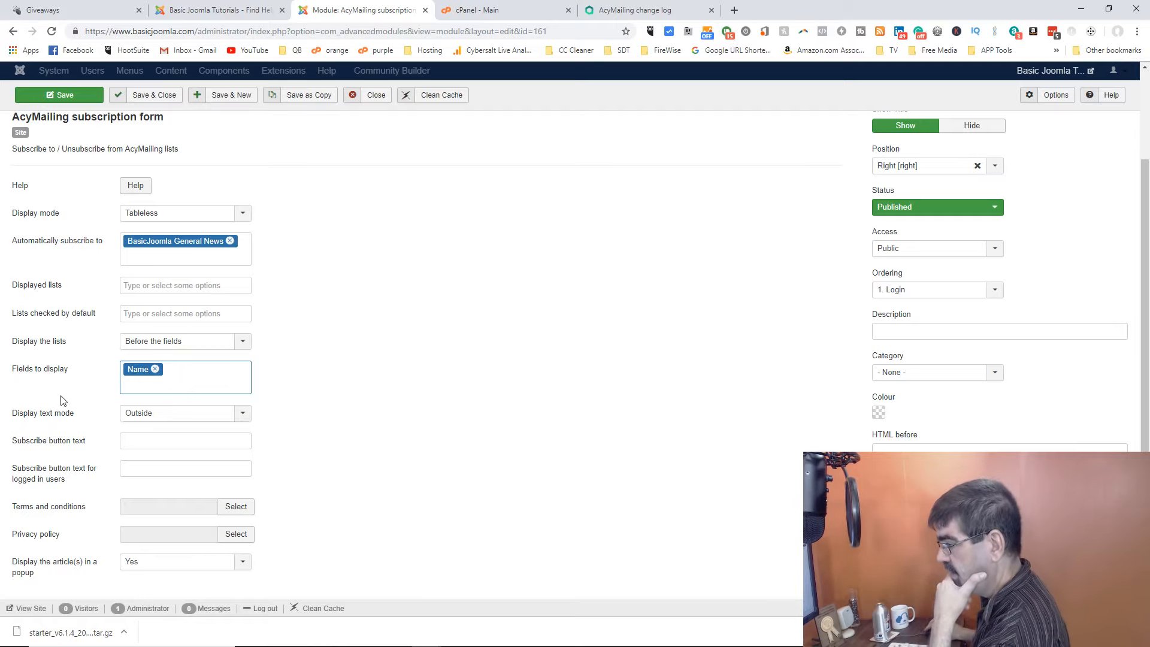
# Set the form's subscribe button text to "Subscribe"
pyautogui.moveTo(45, 420)
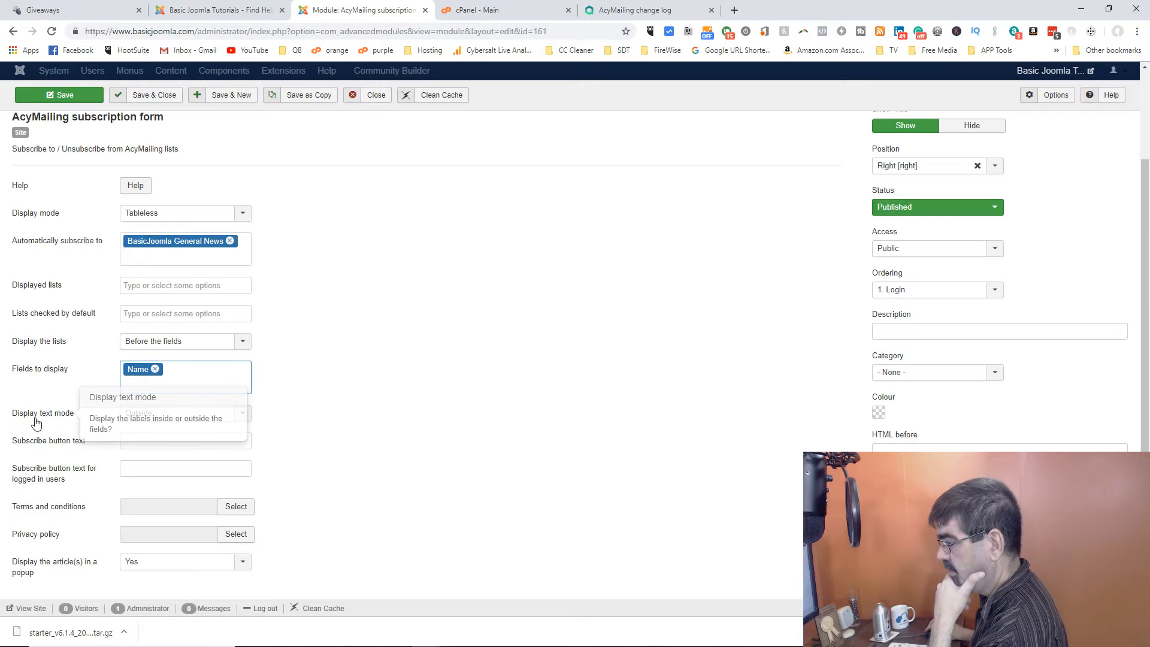
pyautogui.scroll(-1, 379, 394)
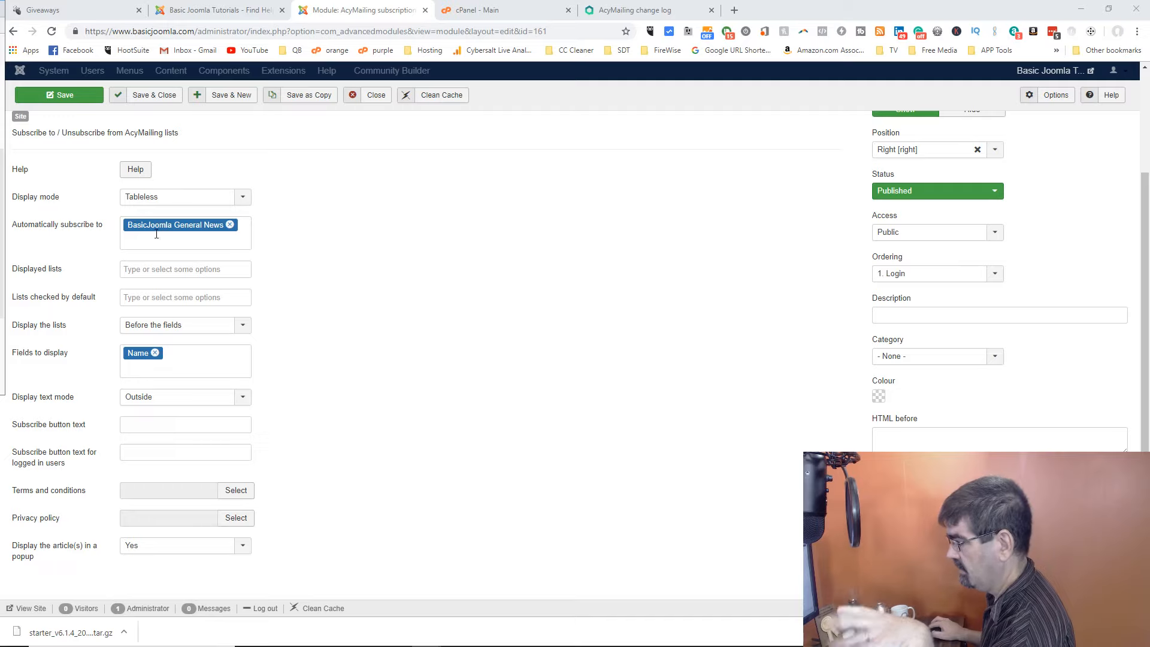
pyautogui.moveTo(56, 226)
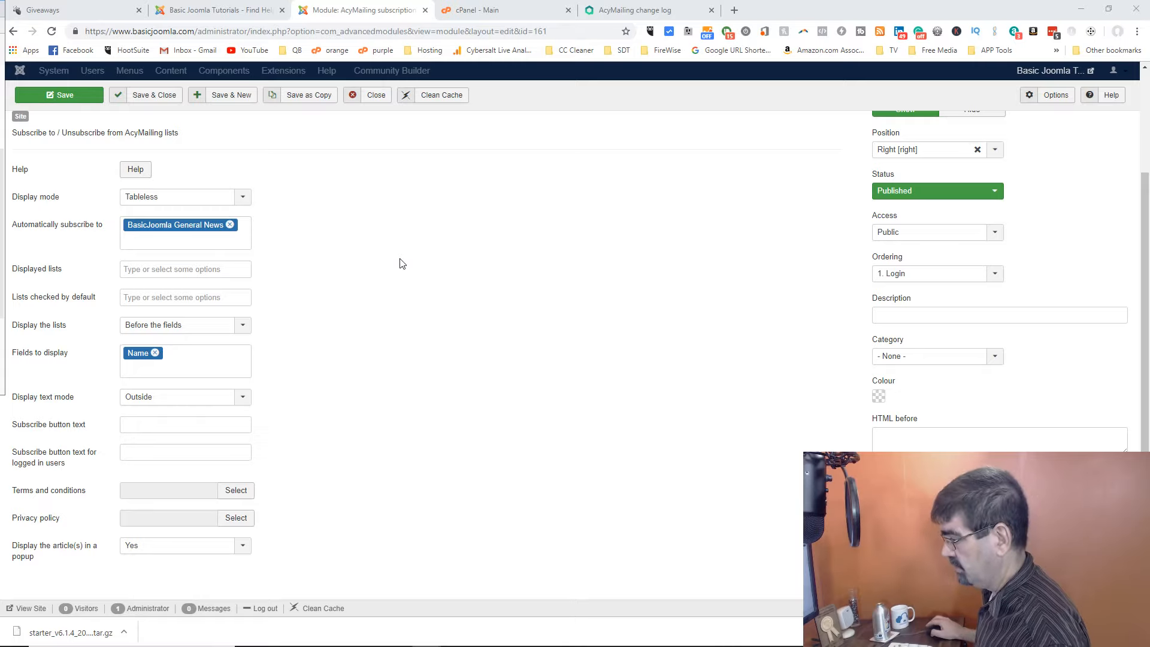
pyautogui.click(146, 422)
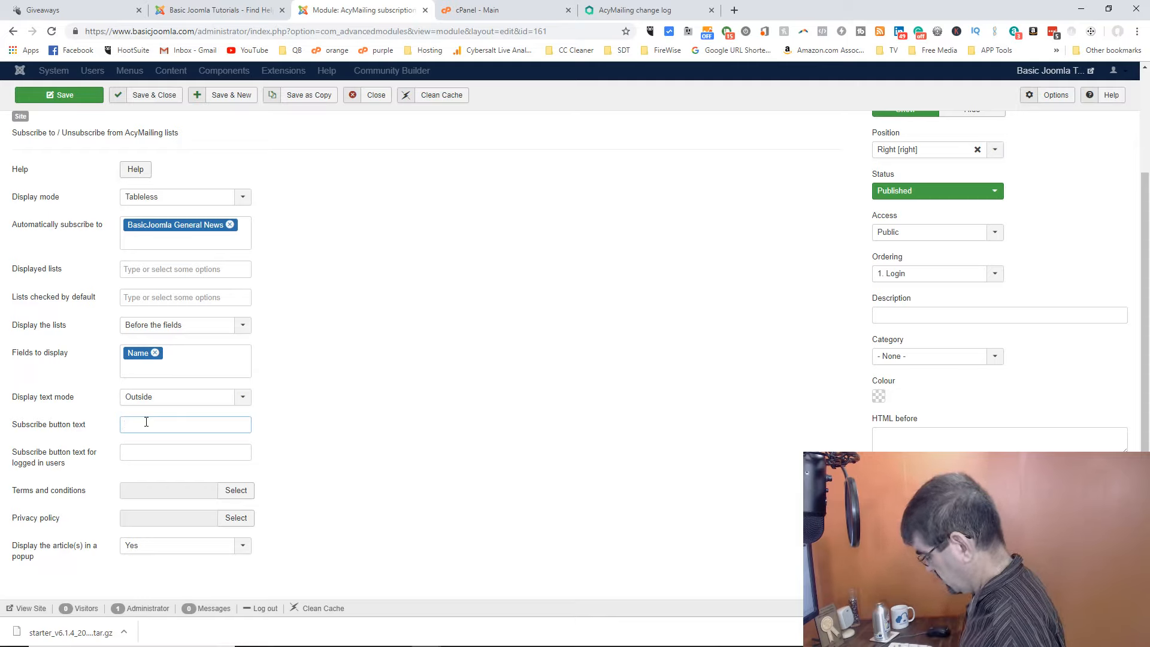
pyautogui.write('Subscribe')
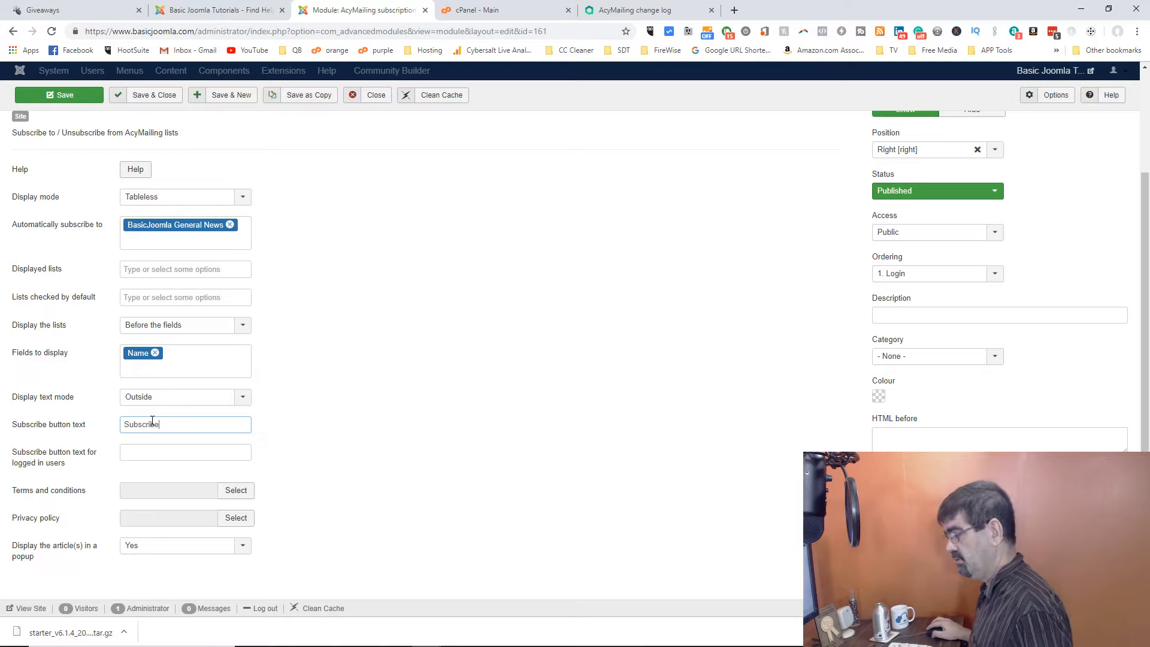
# Search the Terms and conditions article choices for "privacy" without selecting one, and set the Privacy policy field to the Privacy Policy article
pyautogui.moveTo(37, 459)
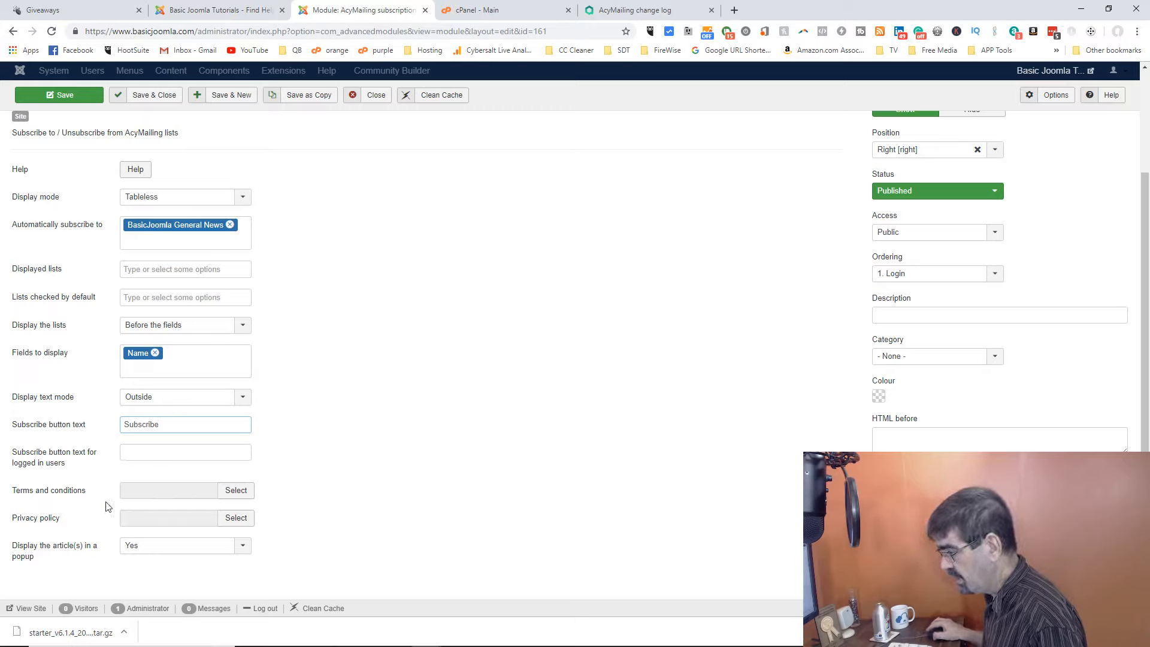
pyautogui.click(236, 494)
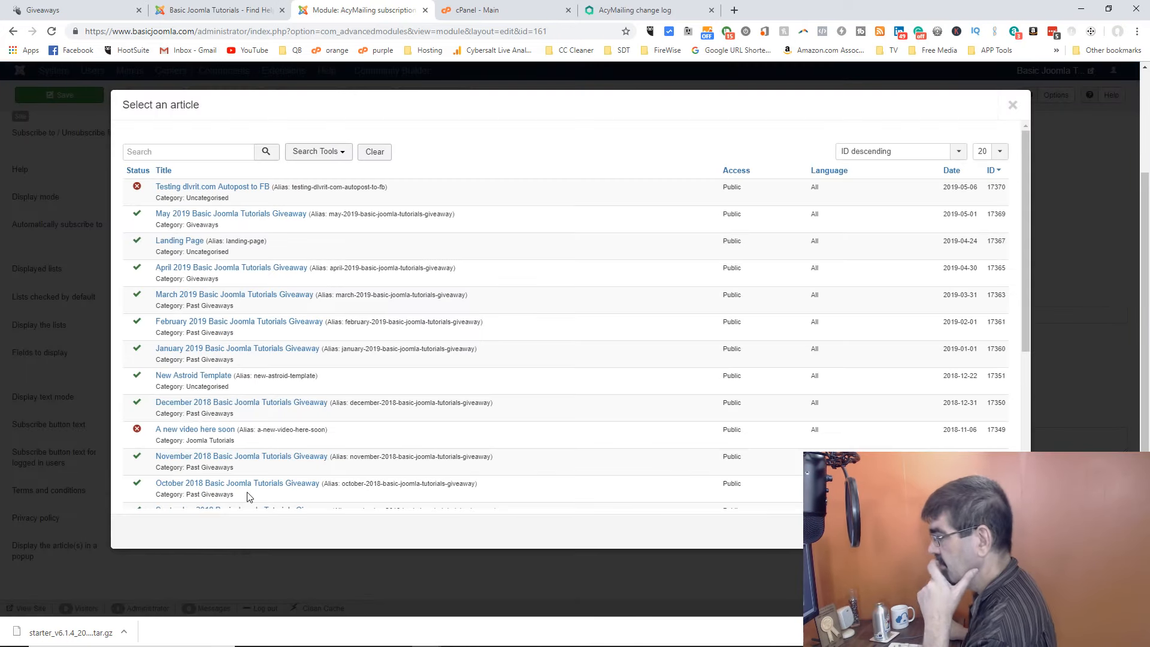
pyautogui.click(181, 153)
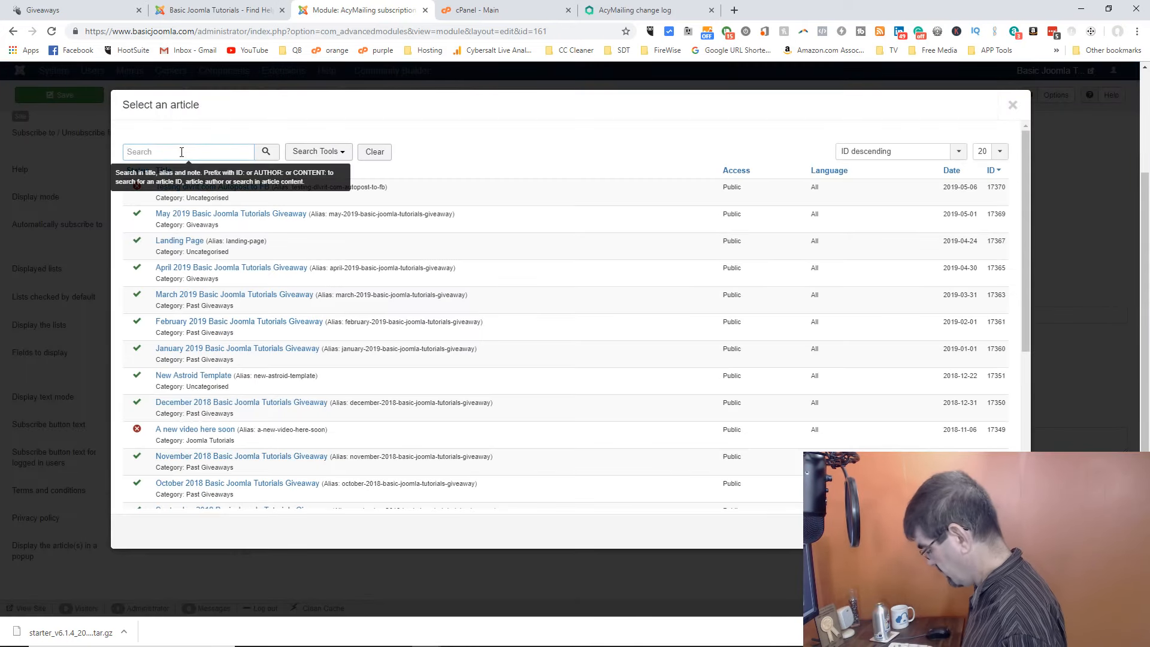
pyautogui.write('privacy')
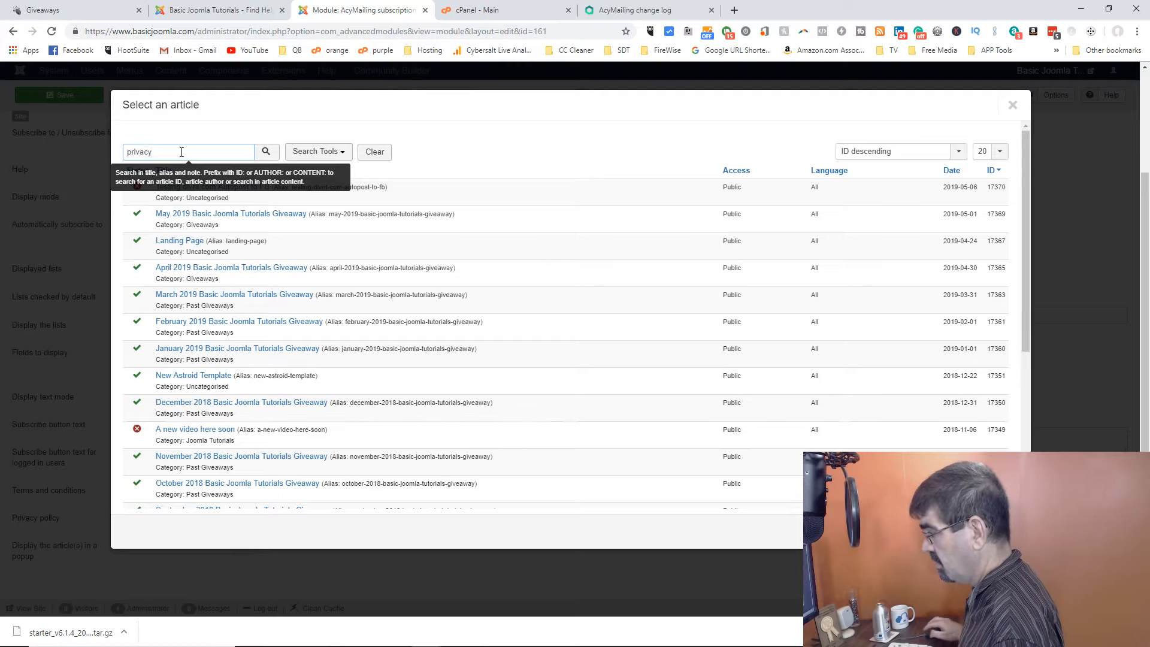
pyautogui.click(267, 154)
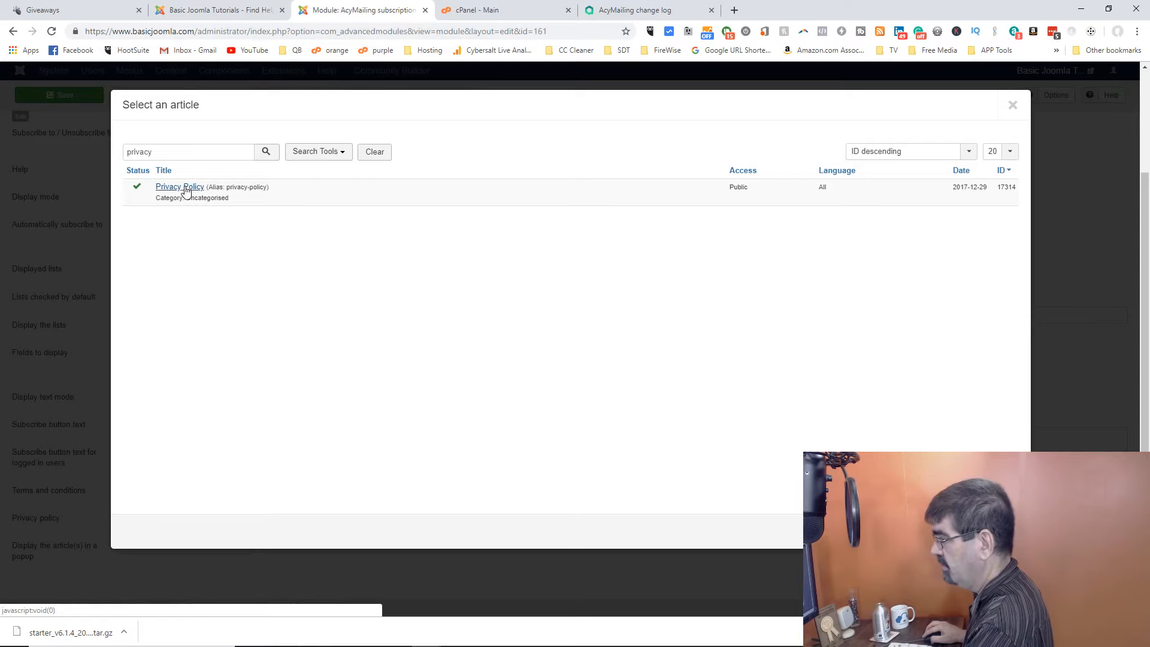
pyautogui.click(1012, 106)
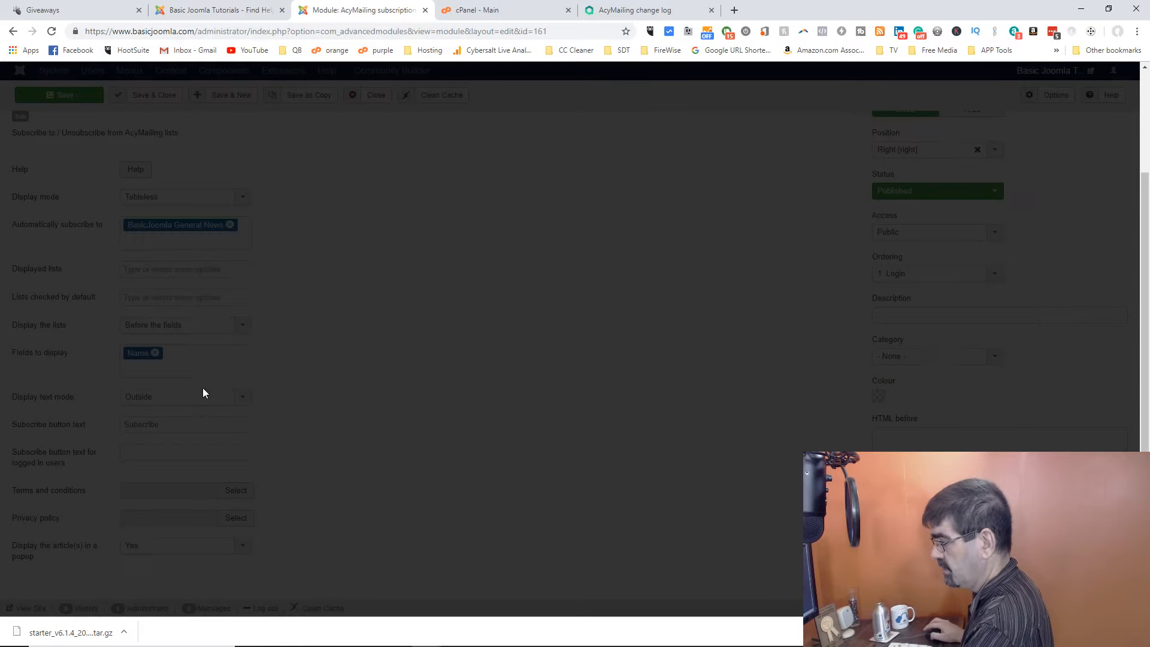
pyautogui.click(242, 518)
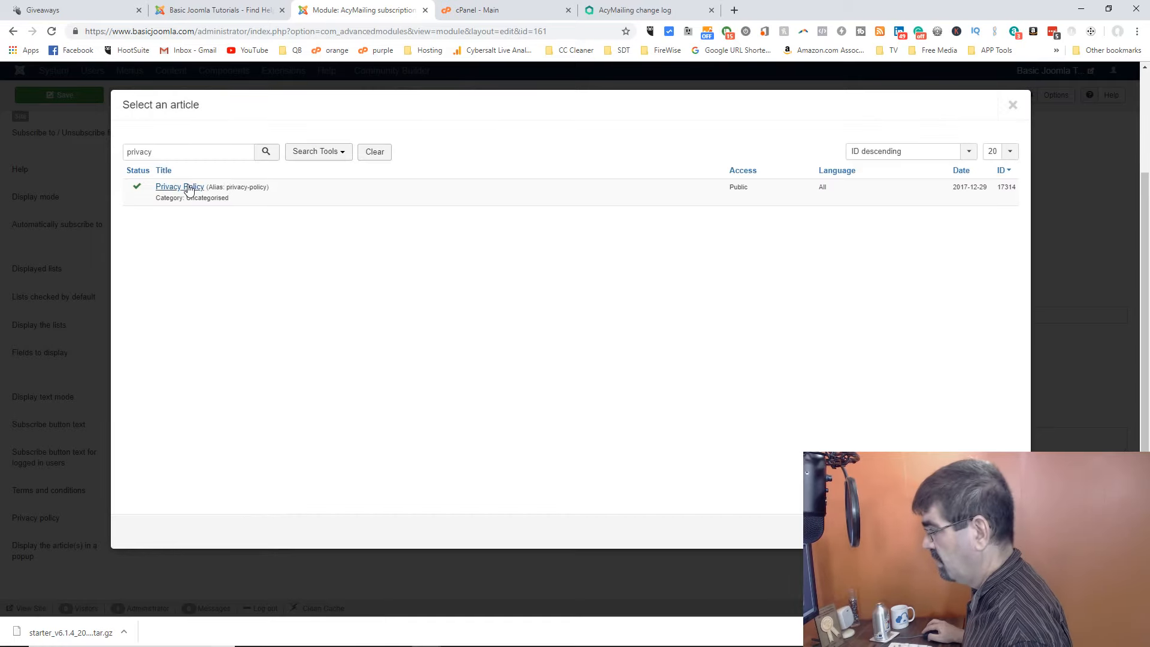
pyautogui.click(188, 186)
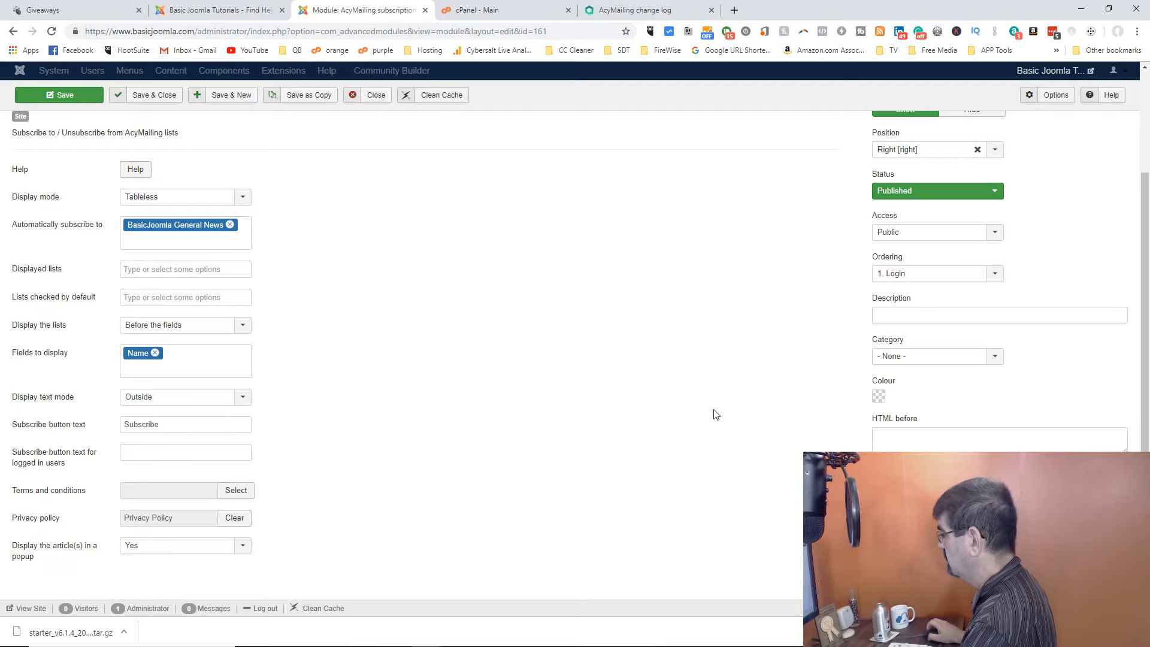
# Review the AcyMailing subscription form module's settings and its assignments
pyautogui.scroll(2, 716, 414)
pyautogui.scroll(-2, 716, 414)
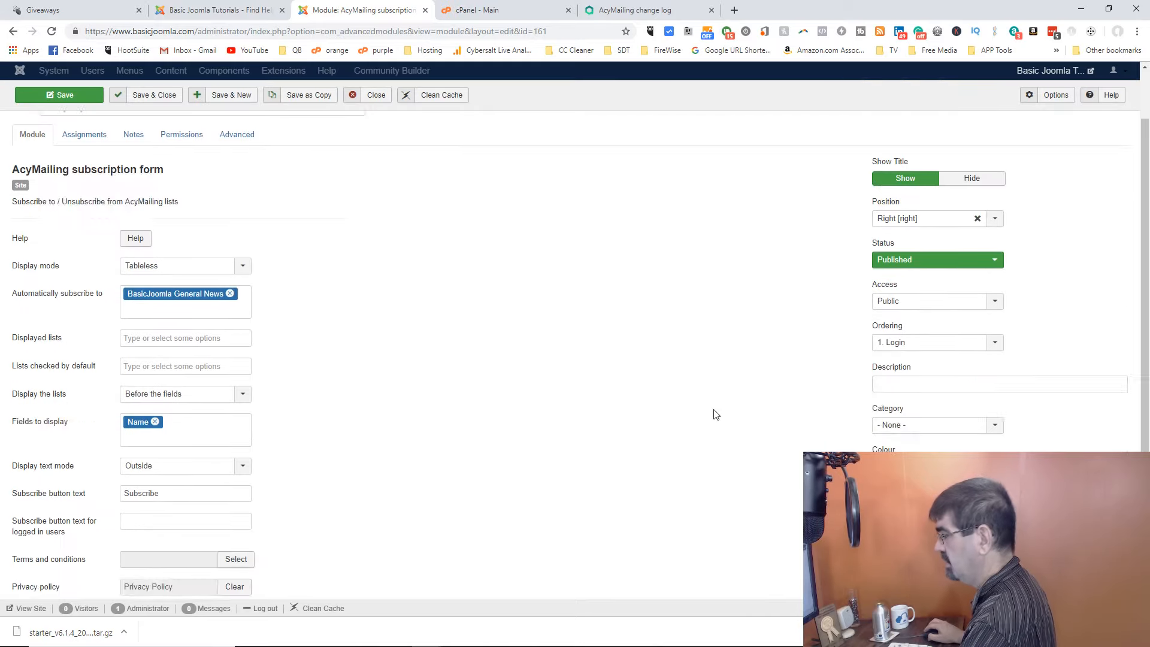
pyautogui.scroll(2, 715, 415)
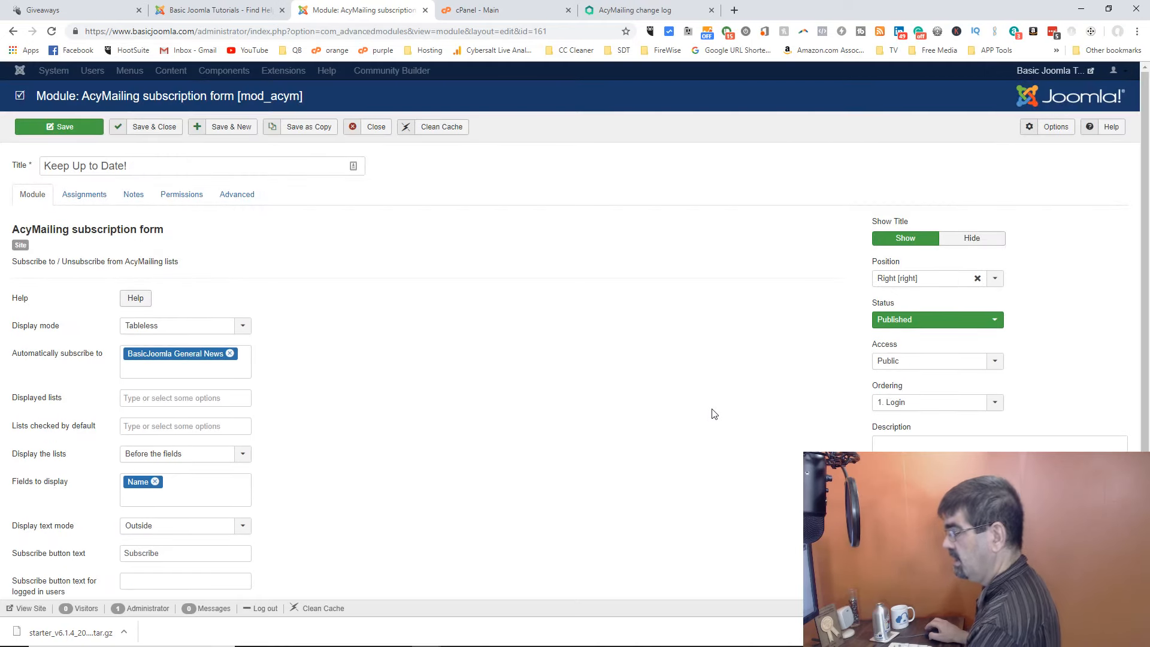
pyautogui.click(82, 197)
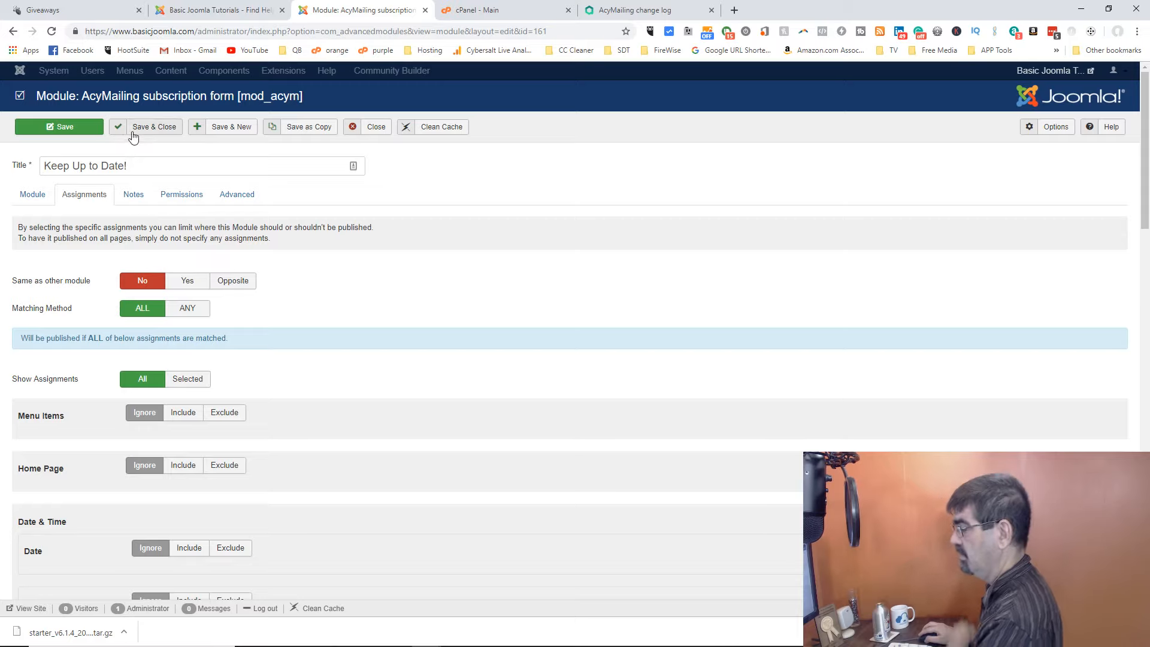
pyautogui.click(133, 193)
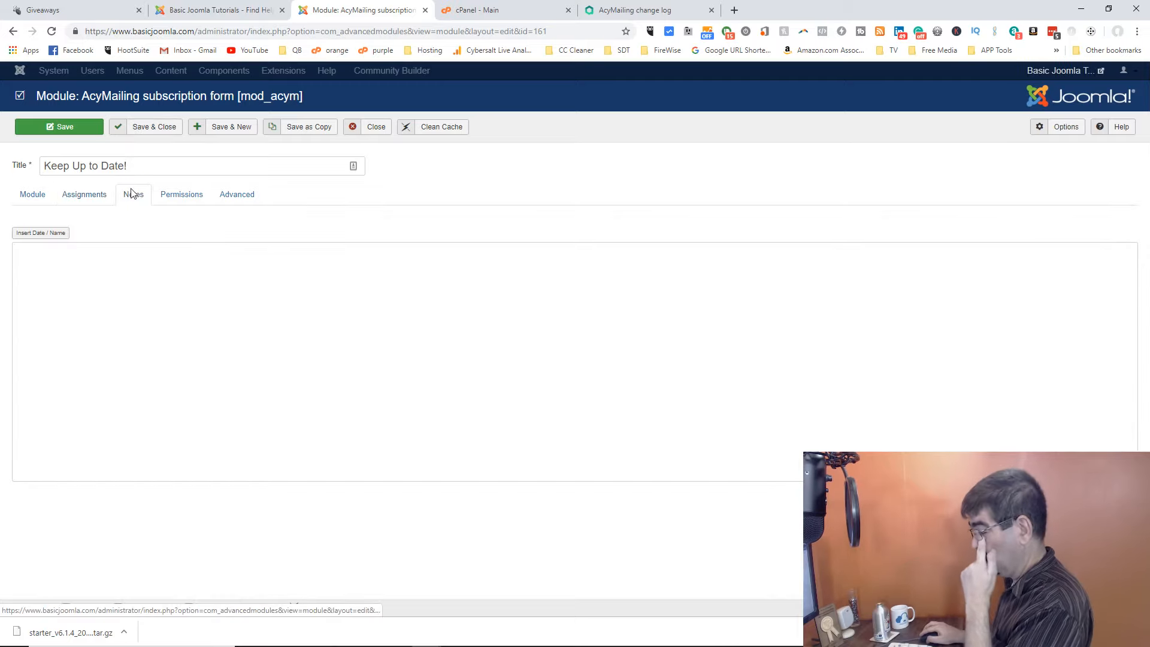
pyautogui.click(143, 274)
pyautogui.write('to su')
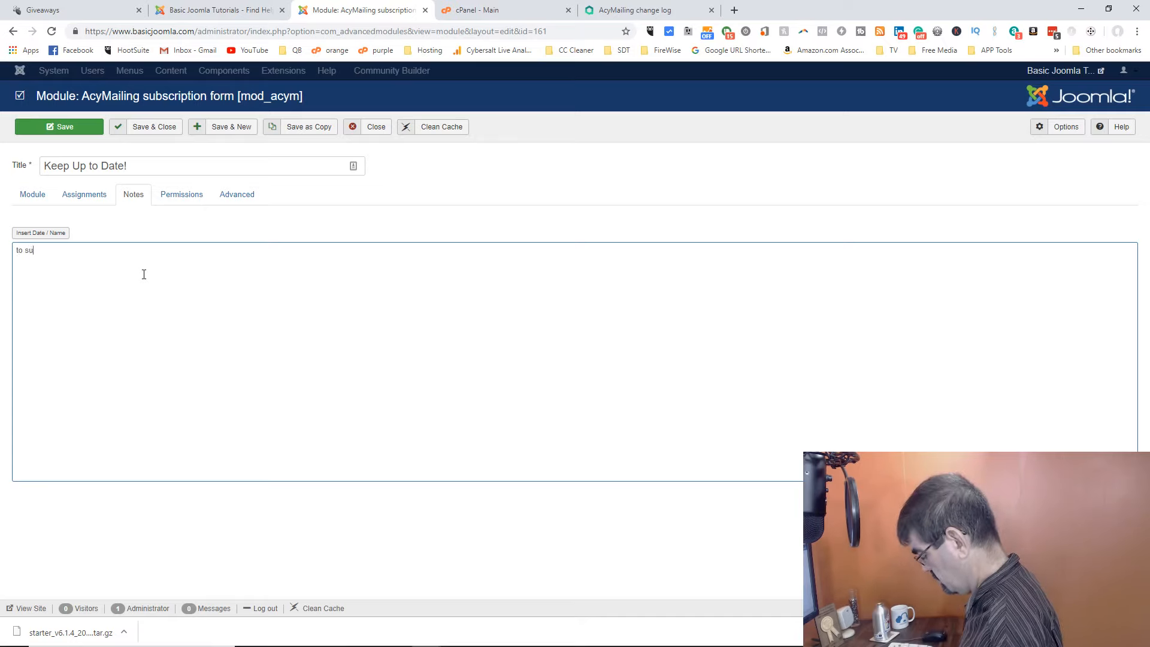
pyautogui.press('BackSpace')
pyautogui.press('BackSpace')
pyautogui.press('BackSpace')
pyautogui.press('BackSpace')
pyautogui.press('BackSpace')
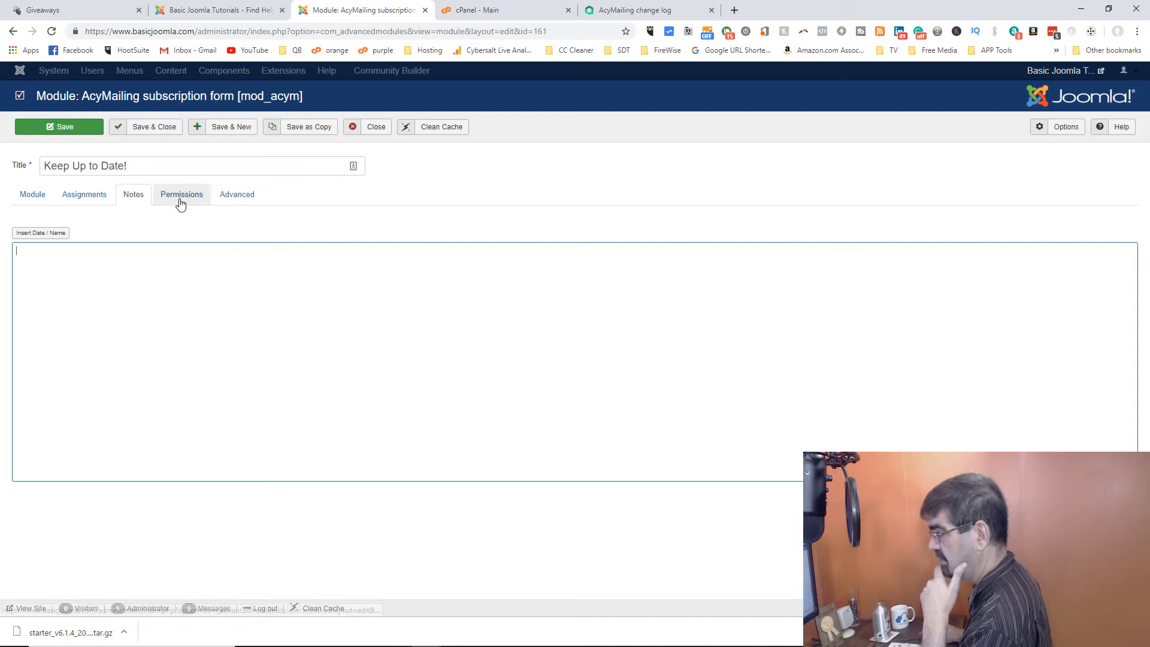
# Save the AcyMailing subscription form module and switch to the site's Giveaways page
pyautogui.click(59, 128)
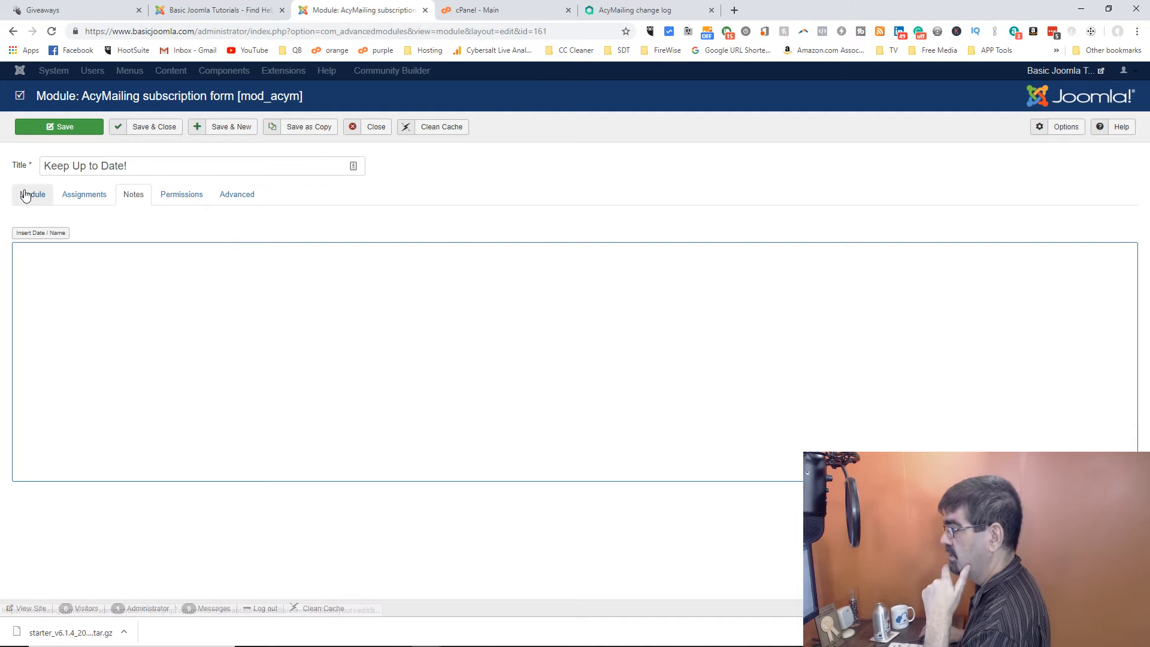
pyautogui.click(58, 129)
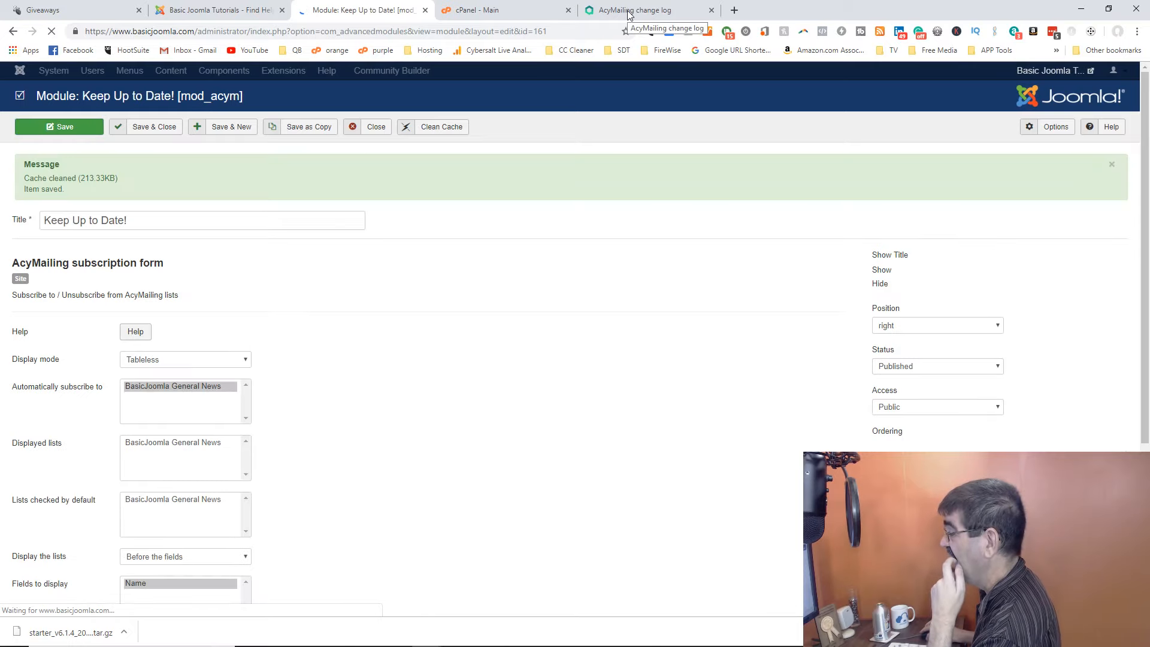
pyautogui.click(98, 13)
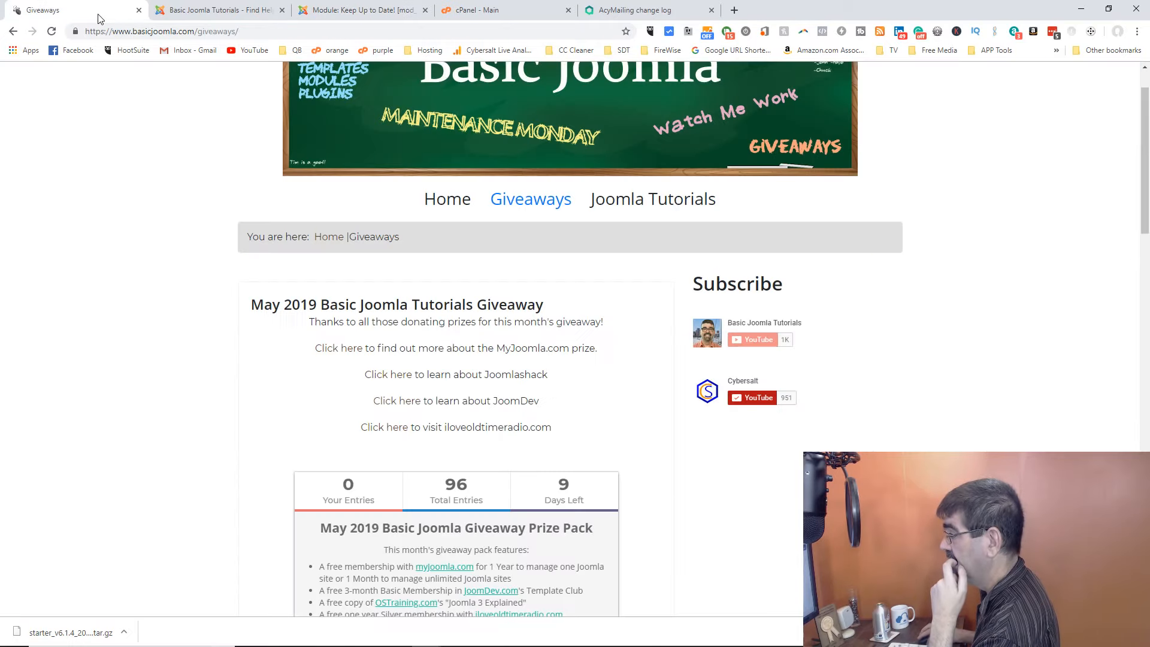
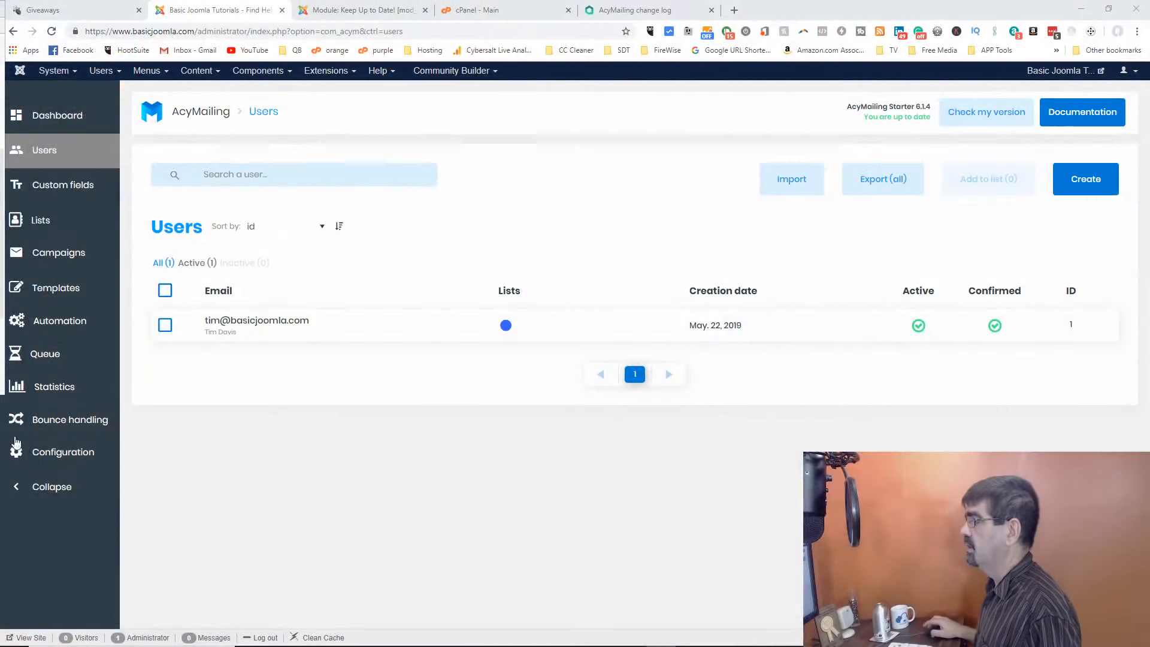
# In the Keep Up to Date! module, add BasicJoomla General News to the displayed lists and the lists checked by default
pyautogui.click(366, 10)
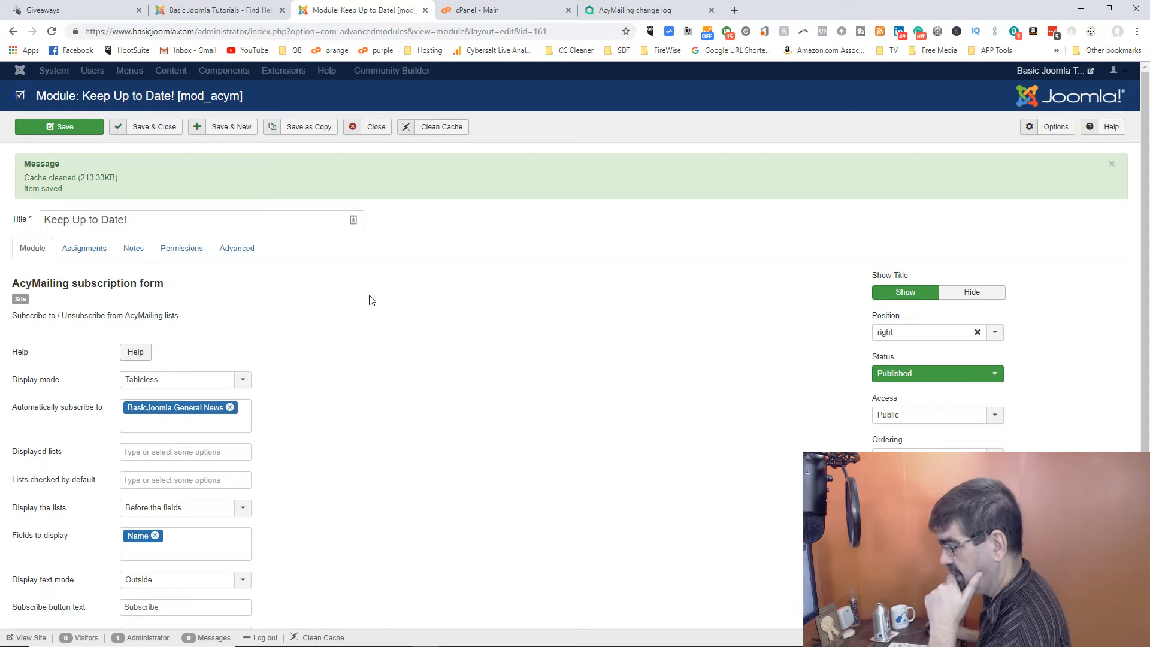
pyautogui.scroll(-1, 372, 299)
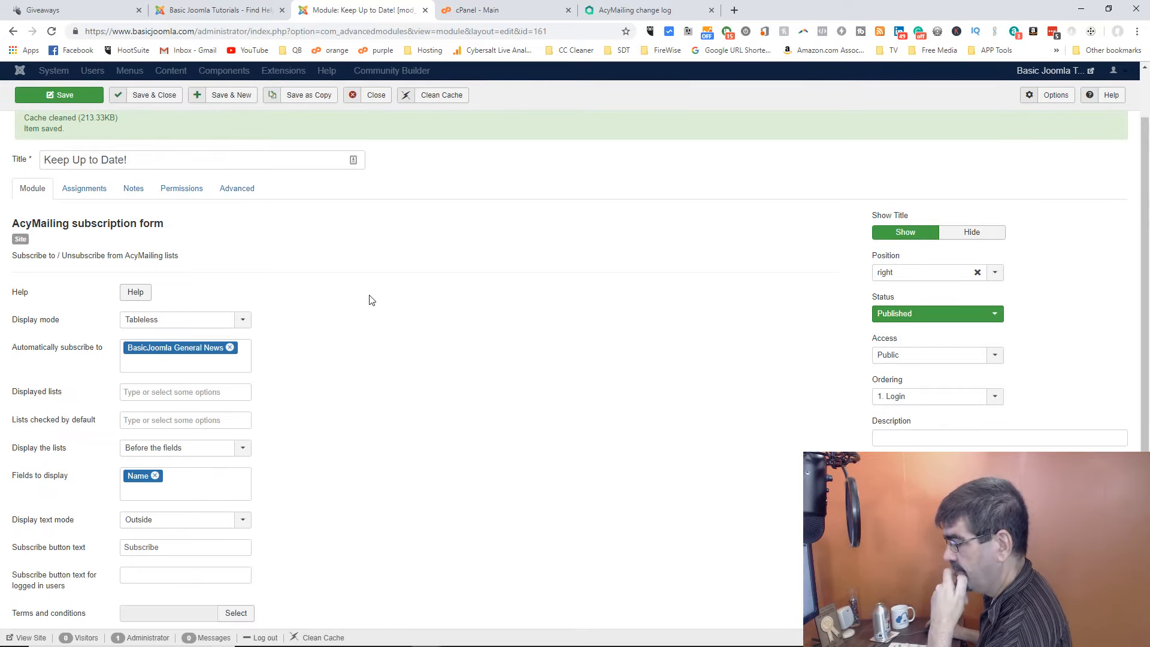
pyautogui.scroll(-2, 369, 300)
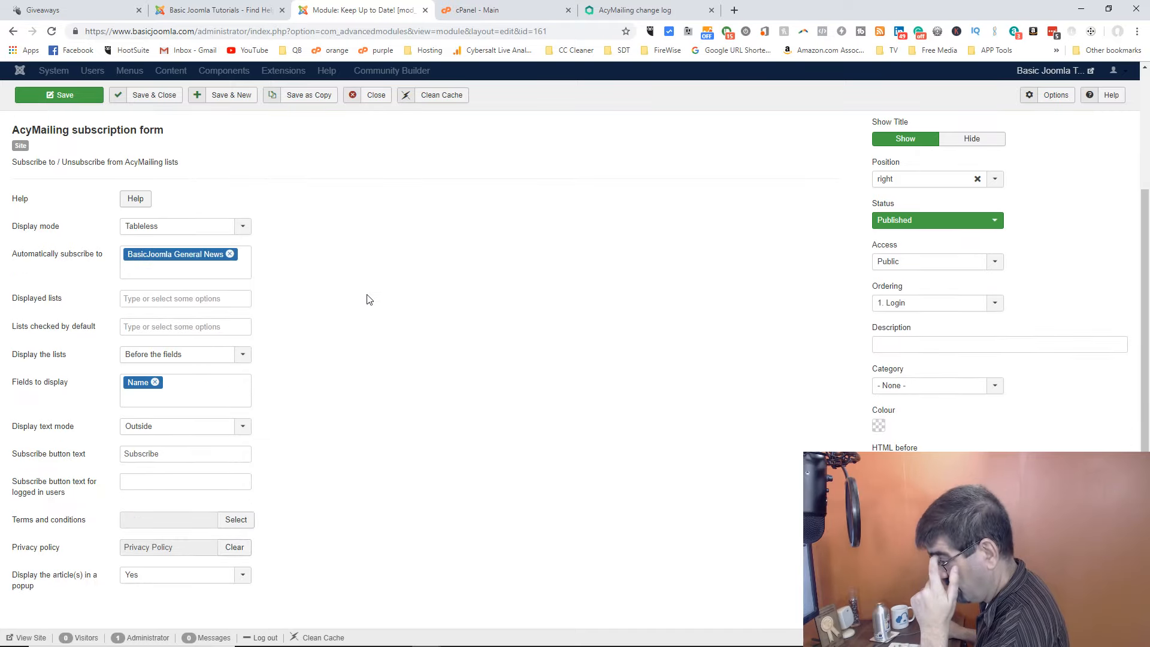
pyautogui.scroll(1, 369, 300)
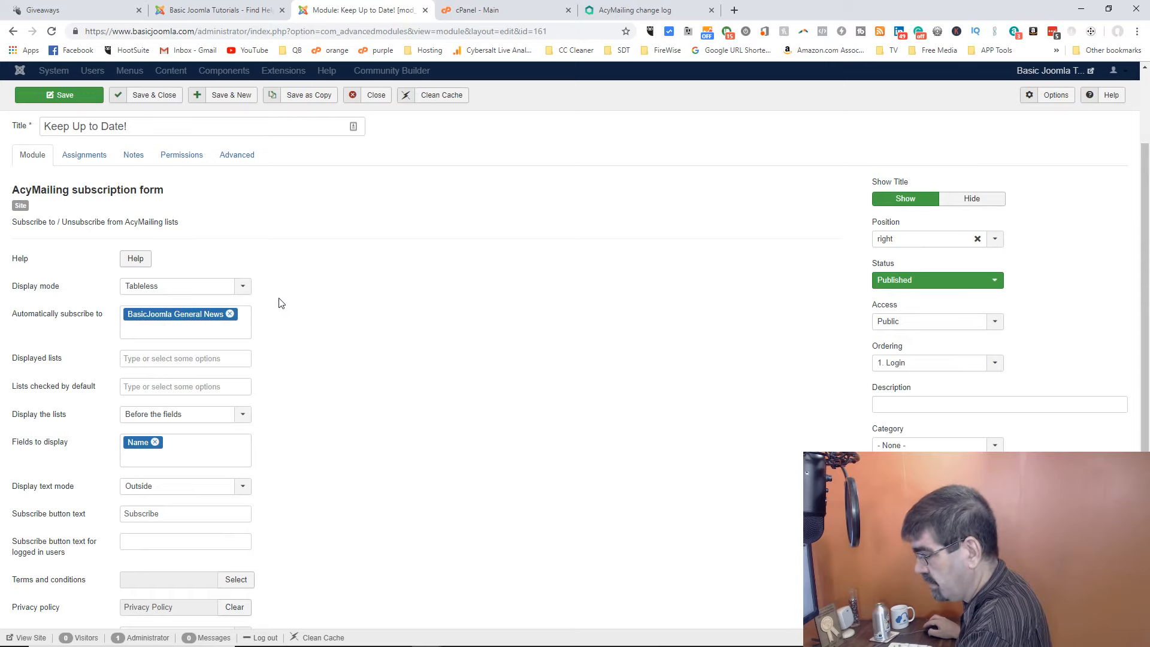
pyautogui.click(223, 356)
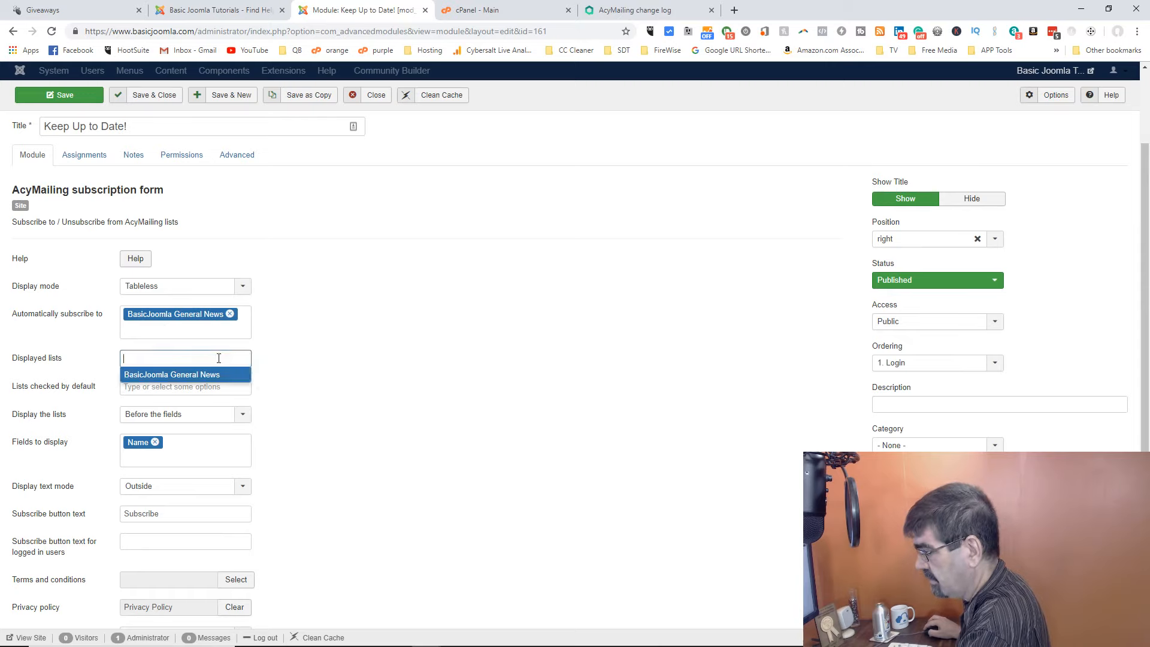
pyautogui.click(211, 374)
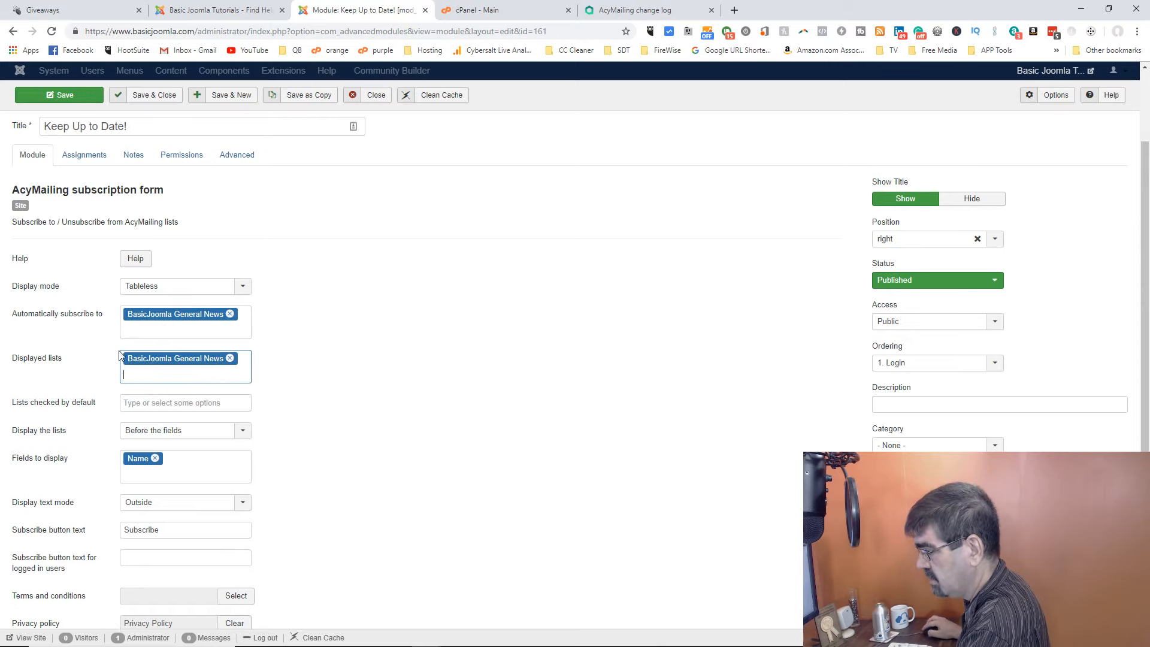
pyautogui.click(182, 402)
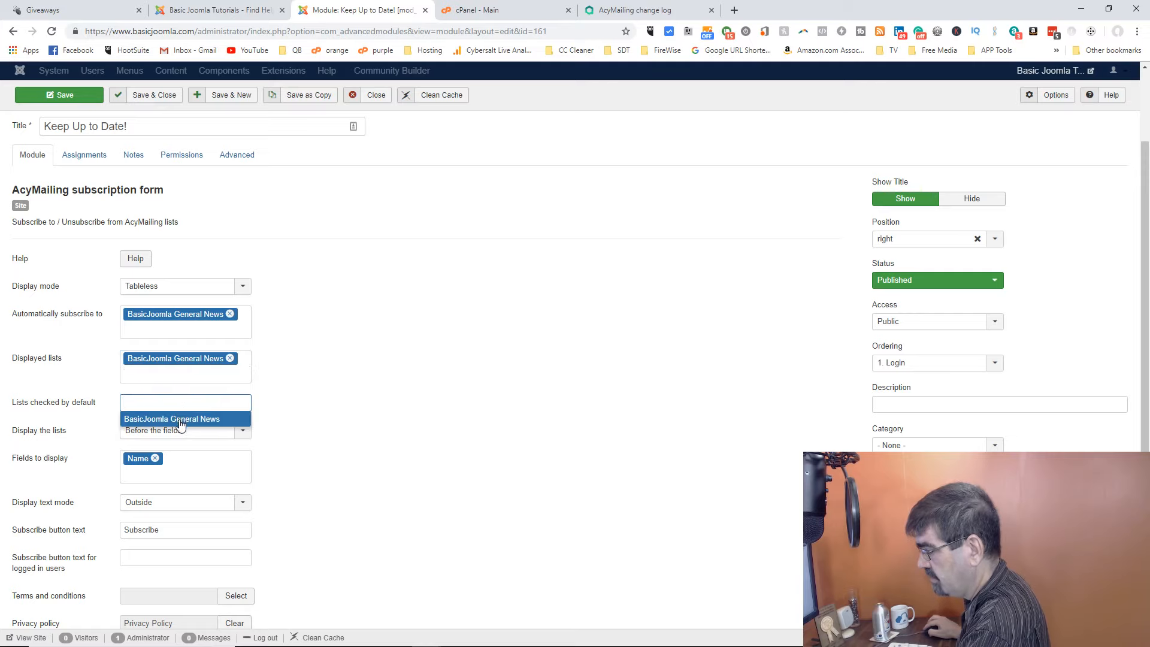
pyautogui.click(180, 418)
# Remove BasicJoomla General News from the automatic subscriptions, save the module, and reload the Giveaways page to check the form
pyautogui.click(230, 314)
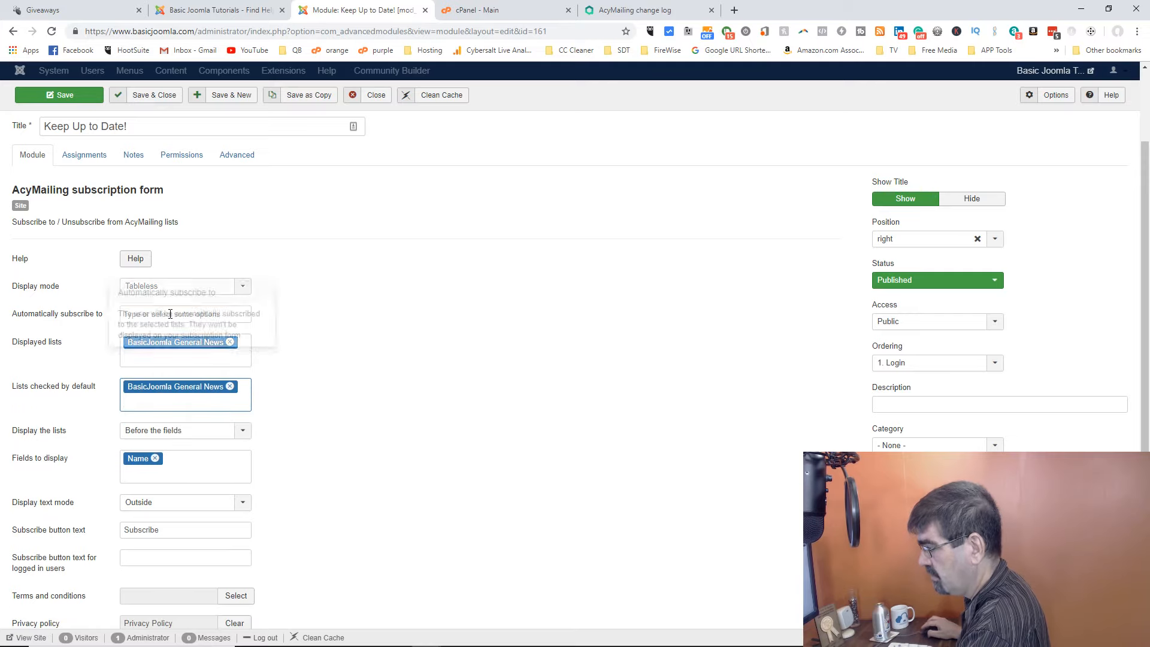
pyautogui.click(62, 96)
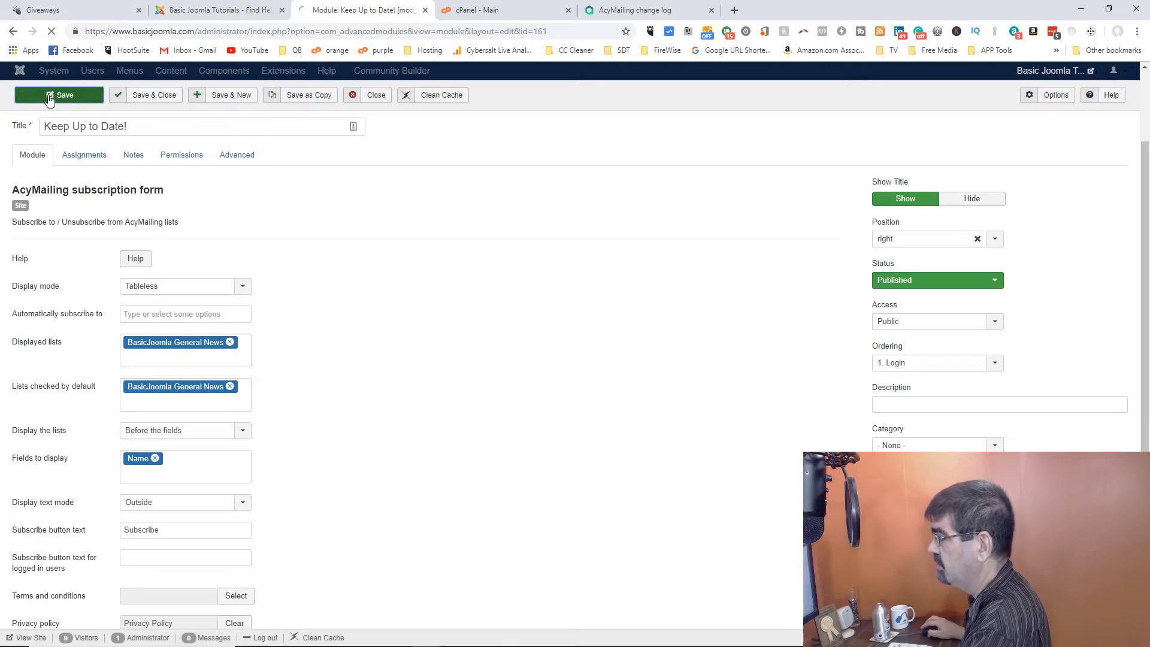
pyautogui.click(87, 12)
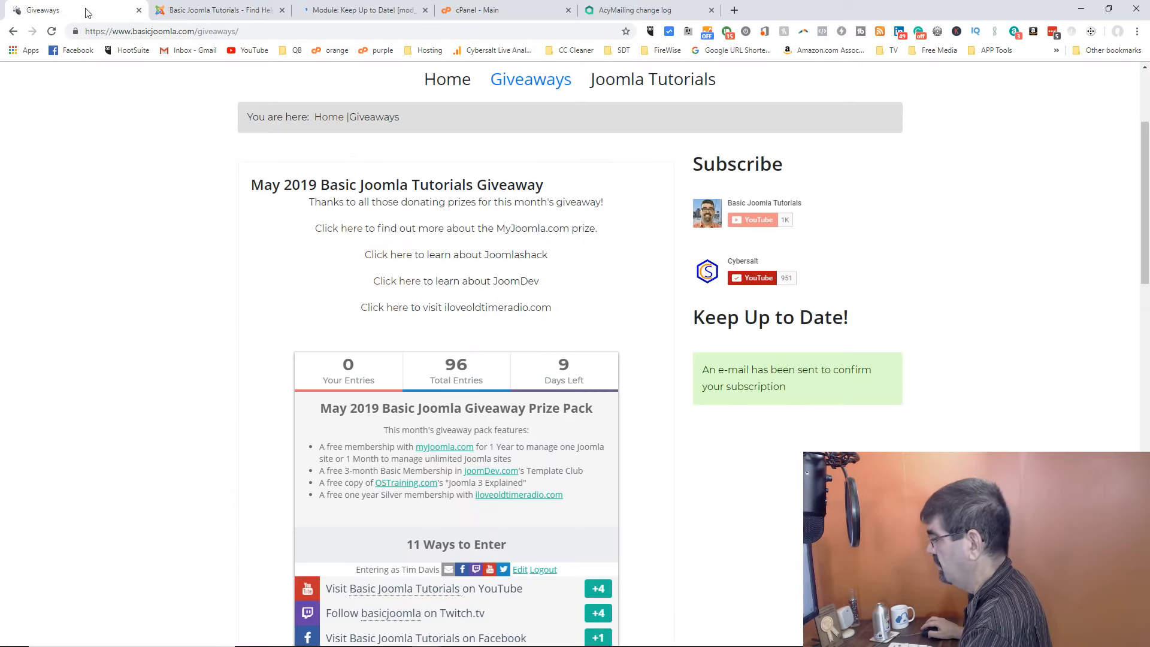
pyautogui.click(53, 32)
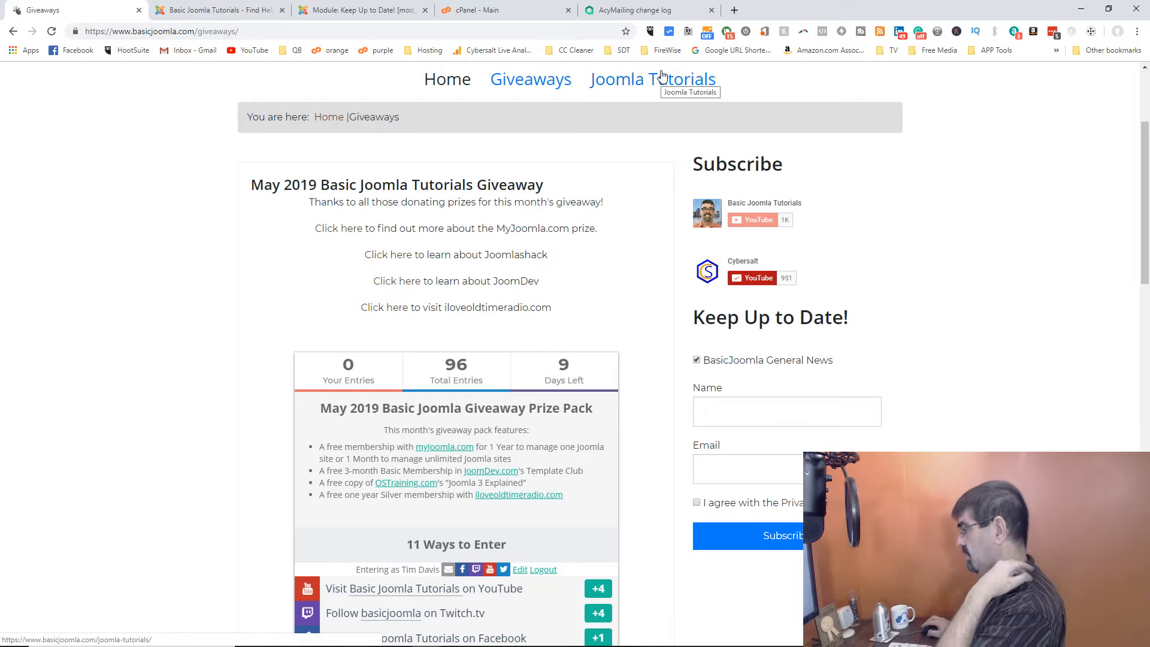
# Return to the Keep Up to Date! module's settings, then save and close the module
pyautogui.click(345, 12)
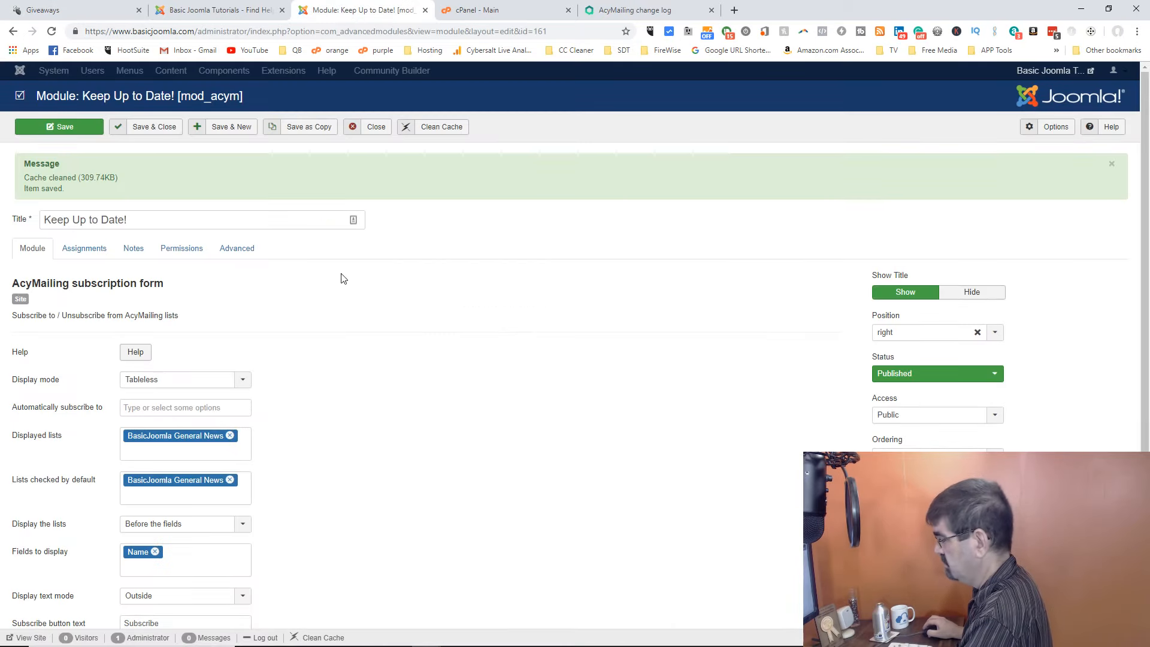
pyautogui.scroll(-3, 343, 278)
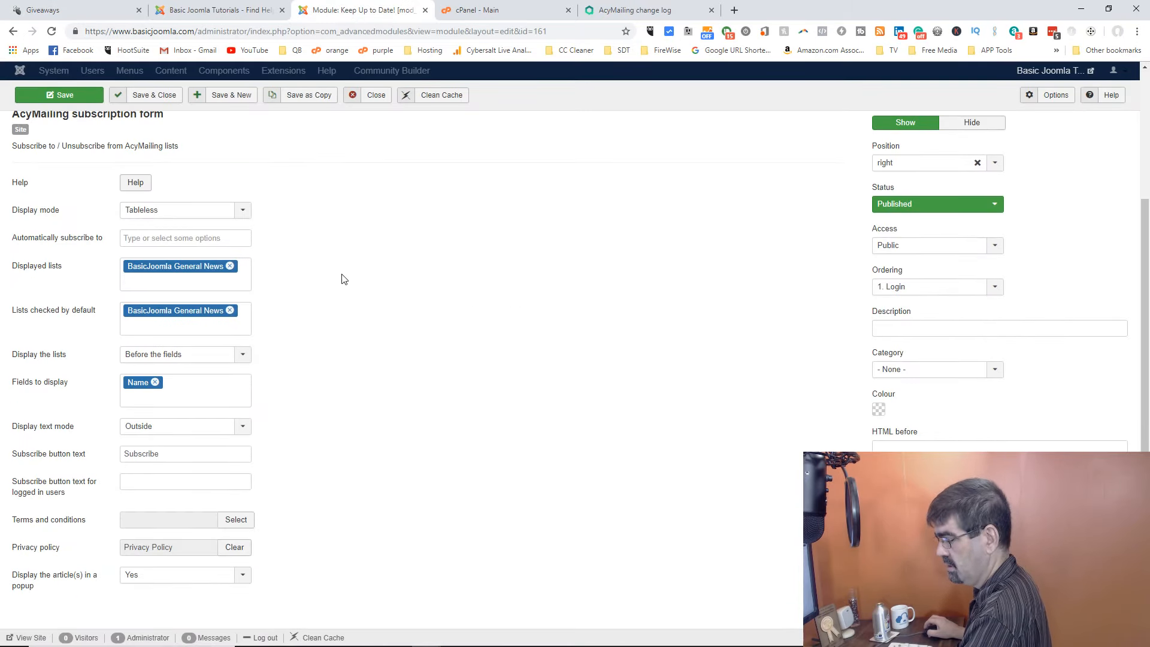
pyautogui.click(170, 101)
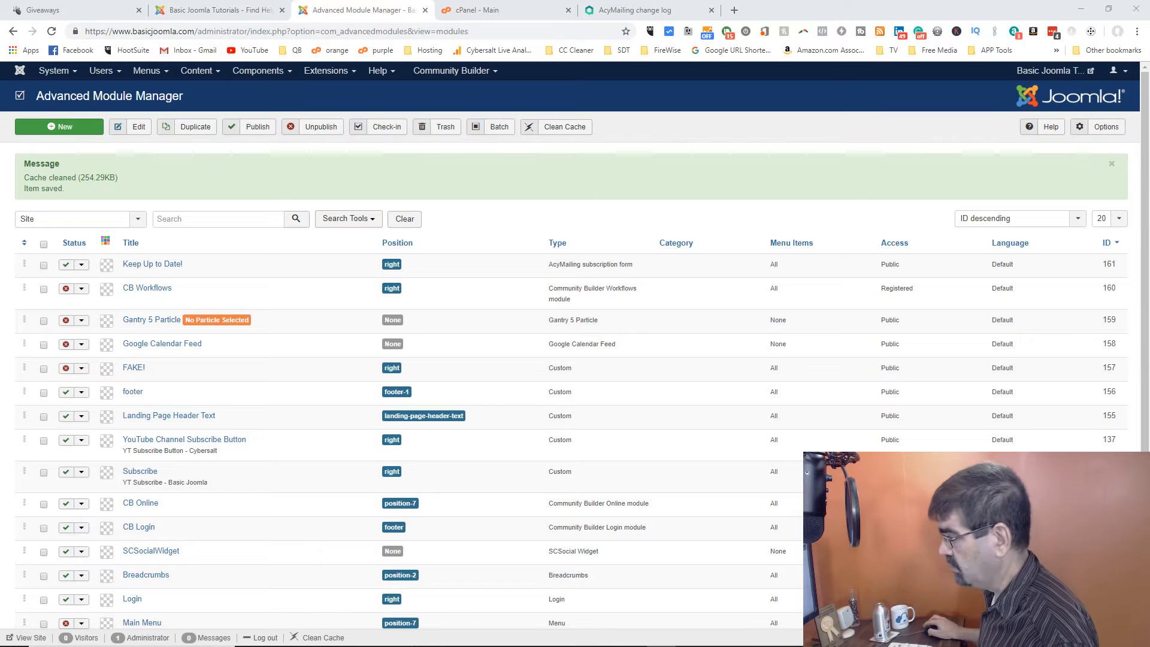
# Start a new item in the Main Menu and title it Newsletter
pyautogui.click(147, 71)
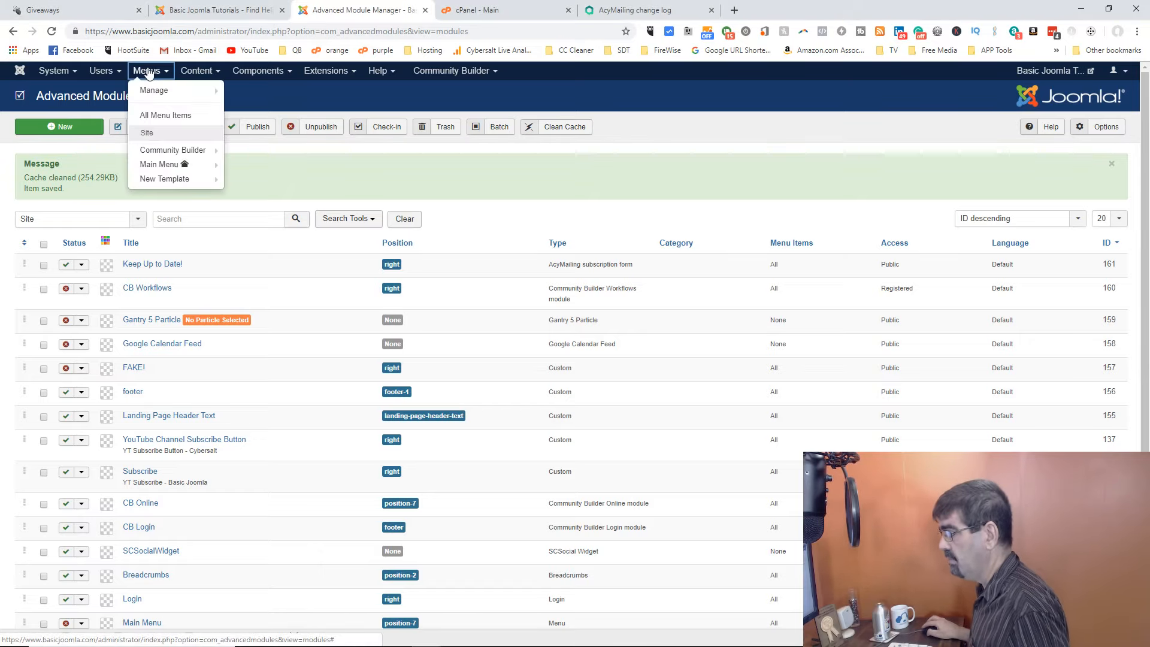
pyautogui.click(168, 166)
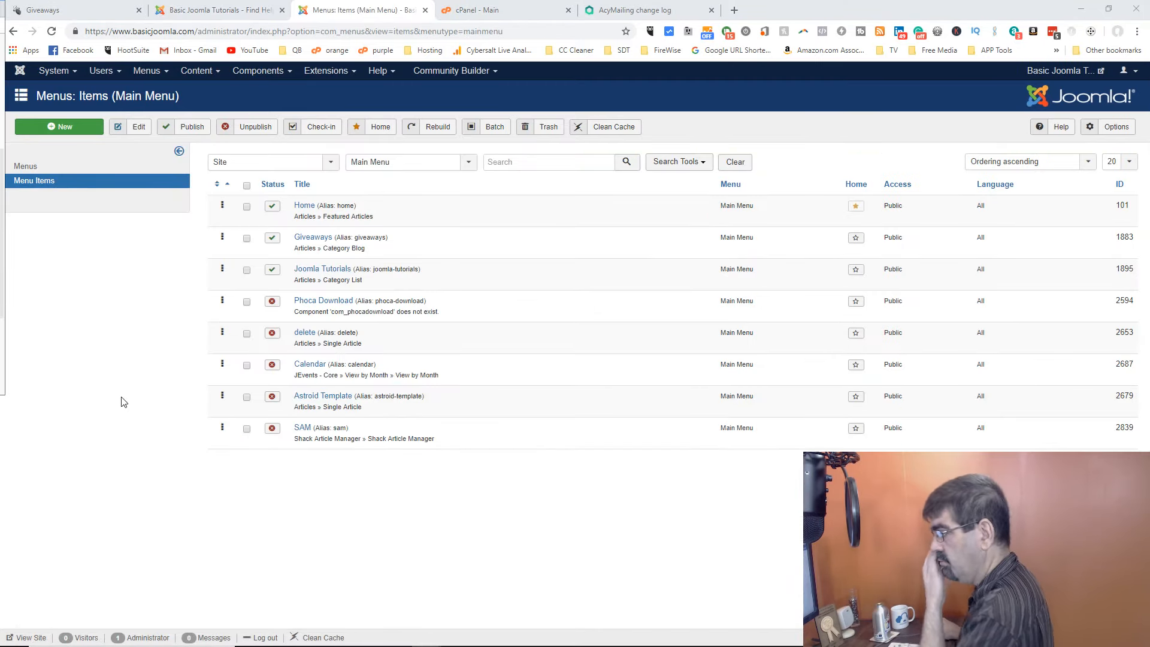
pyautogui.click(45, 128)
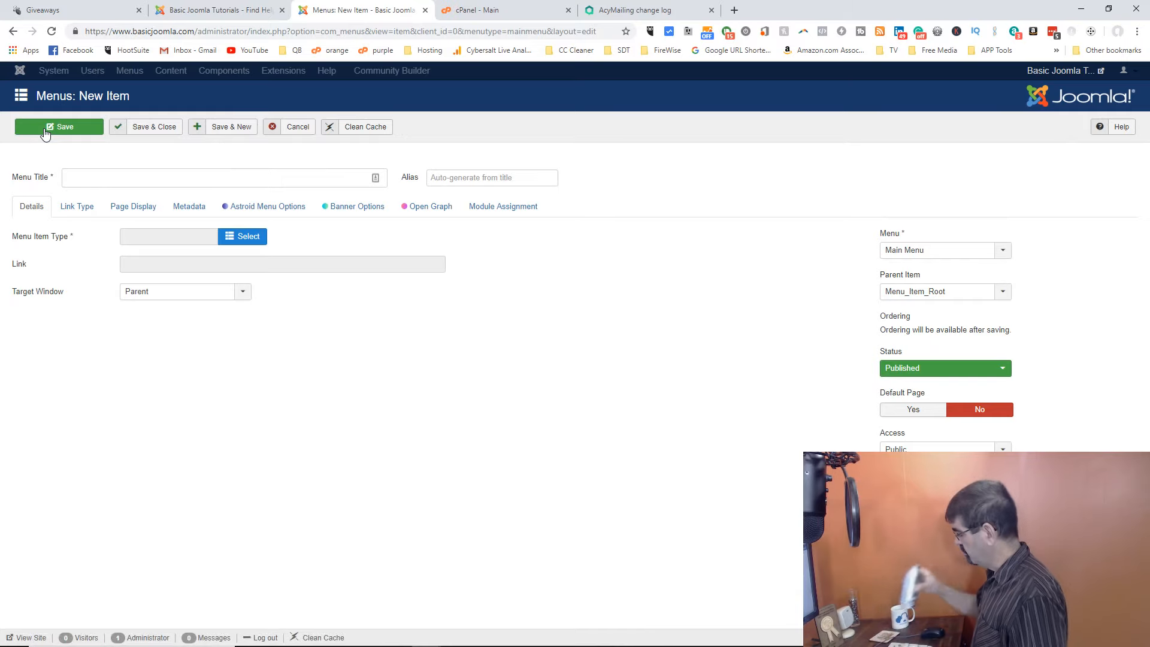
pyautogui.click(90, 178)
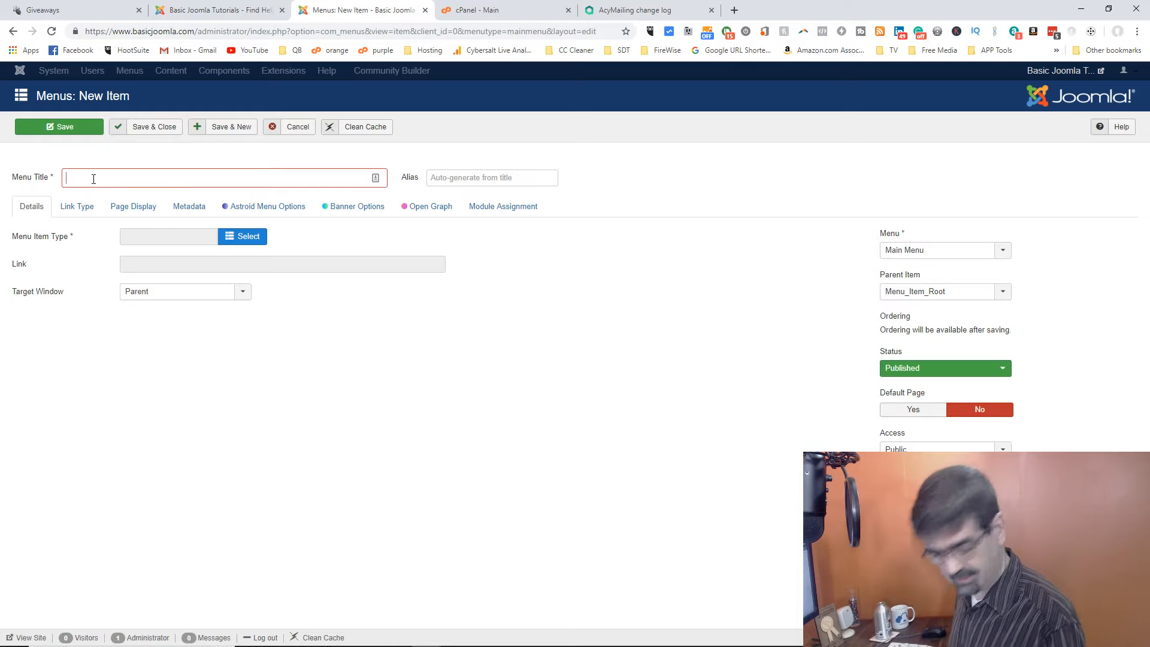
pyautogui.write('News')
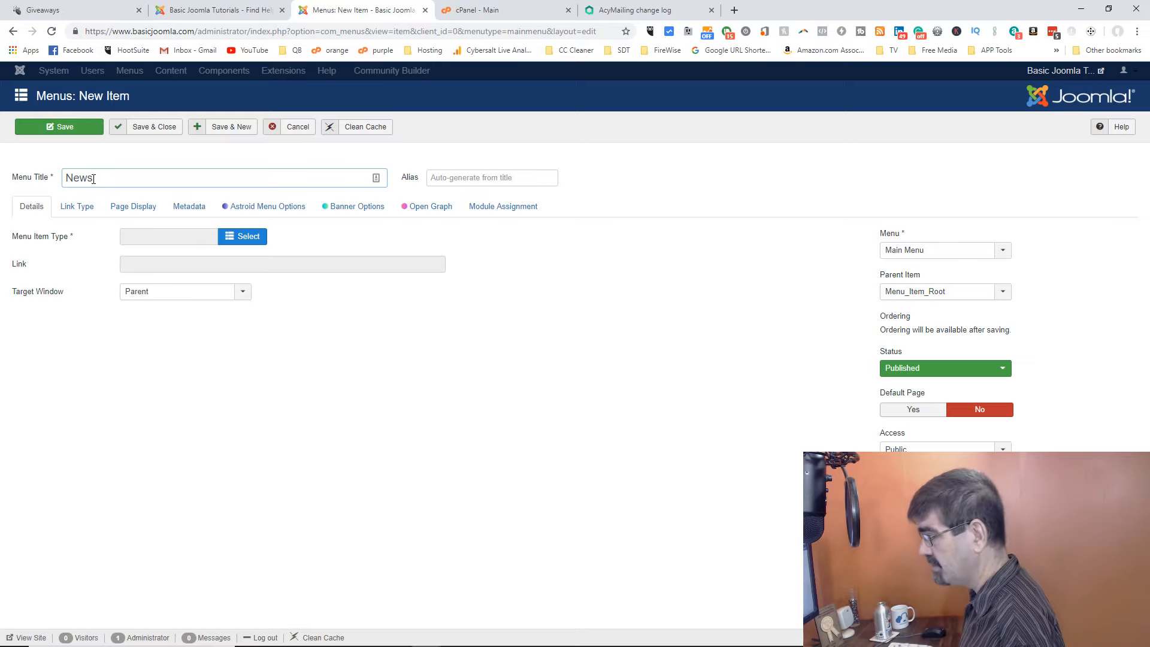
pyautogui.write('letter')
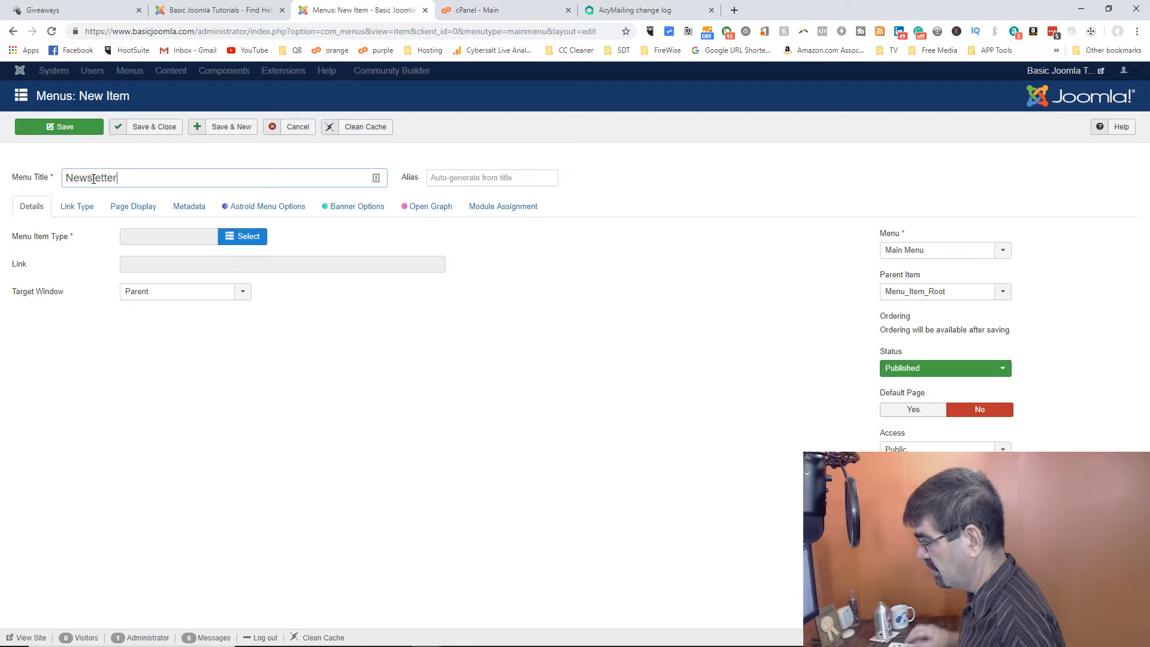
# Set the menu item type to AcyMailing 6 Newsletters archive and check the option for the number of campaigns to display
pyautogui.click(248, 237)
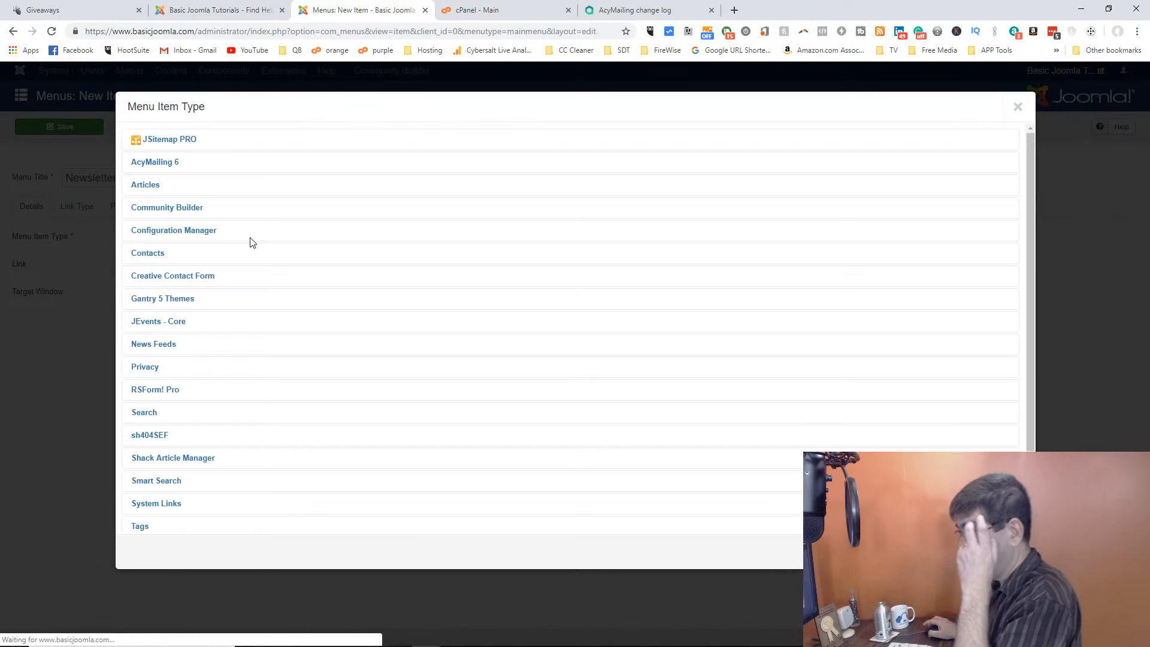
pyautogui.click(151, 166)
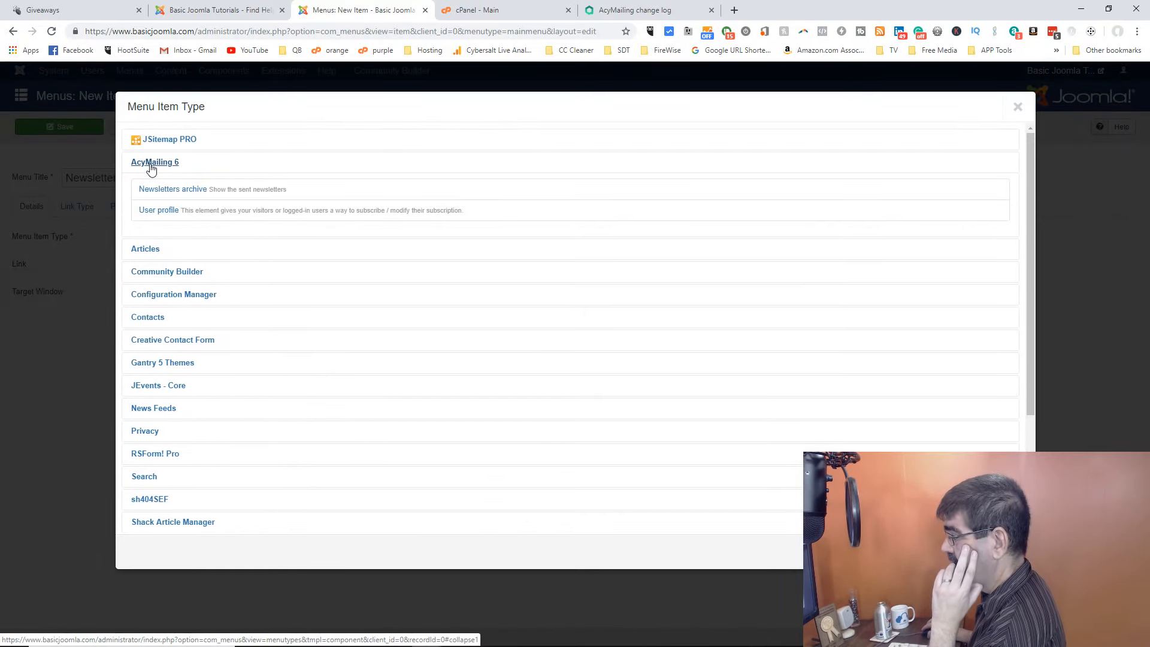
pyautogui.click(160, 189)
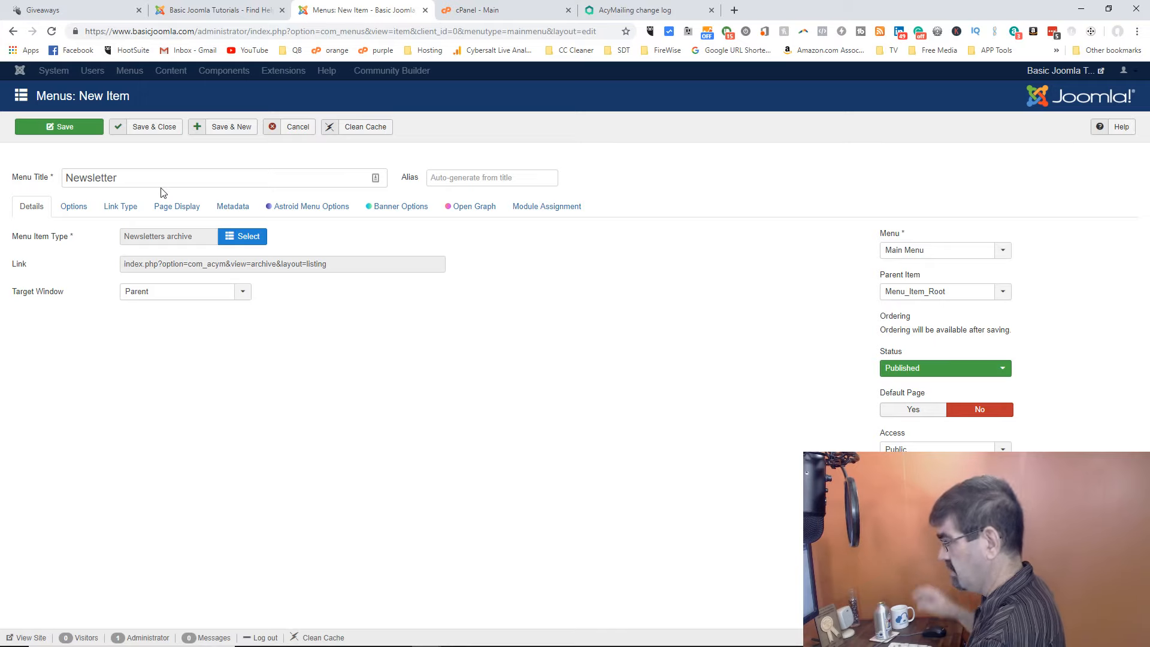
pyautogui.click(90, 209)
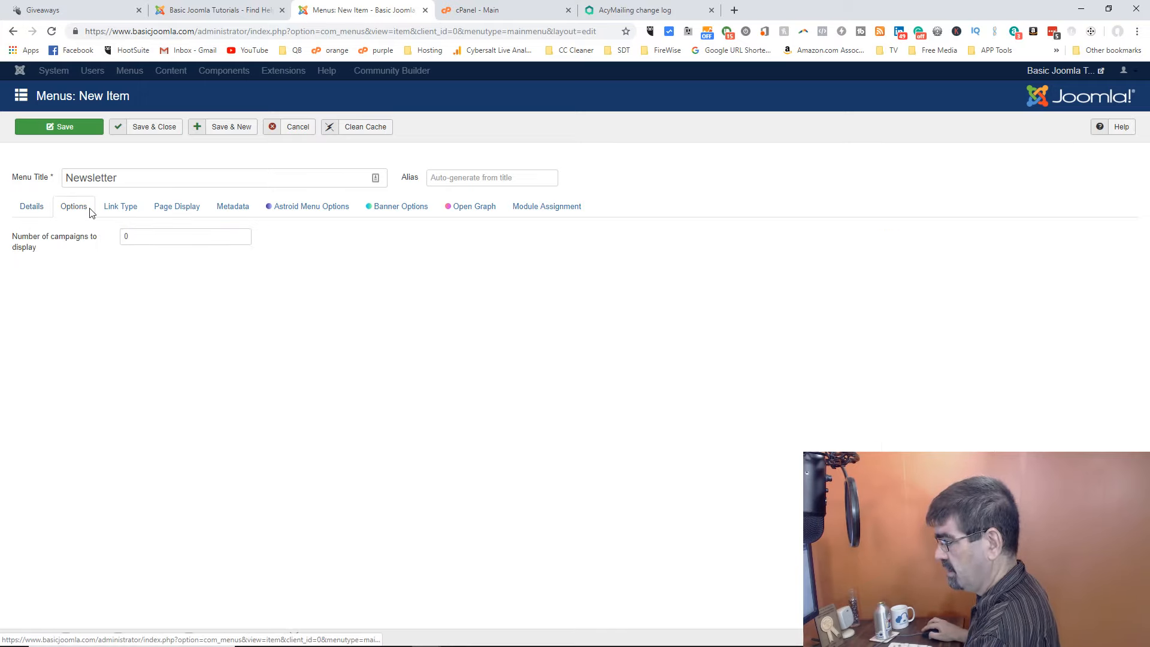
pyautogui.moveTo(67, 240)
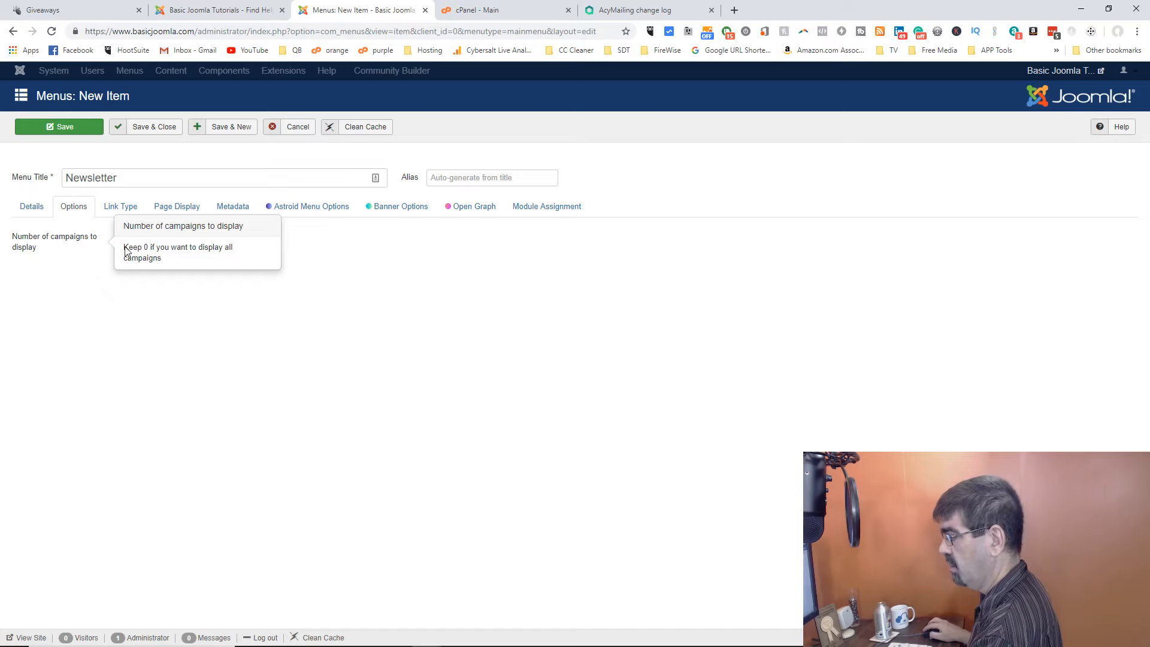
# Review the link type options and set Show Page Heading to No for the new menu item
pyautogui.click(123, 207)
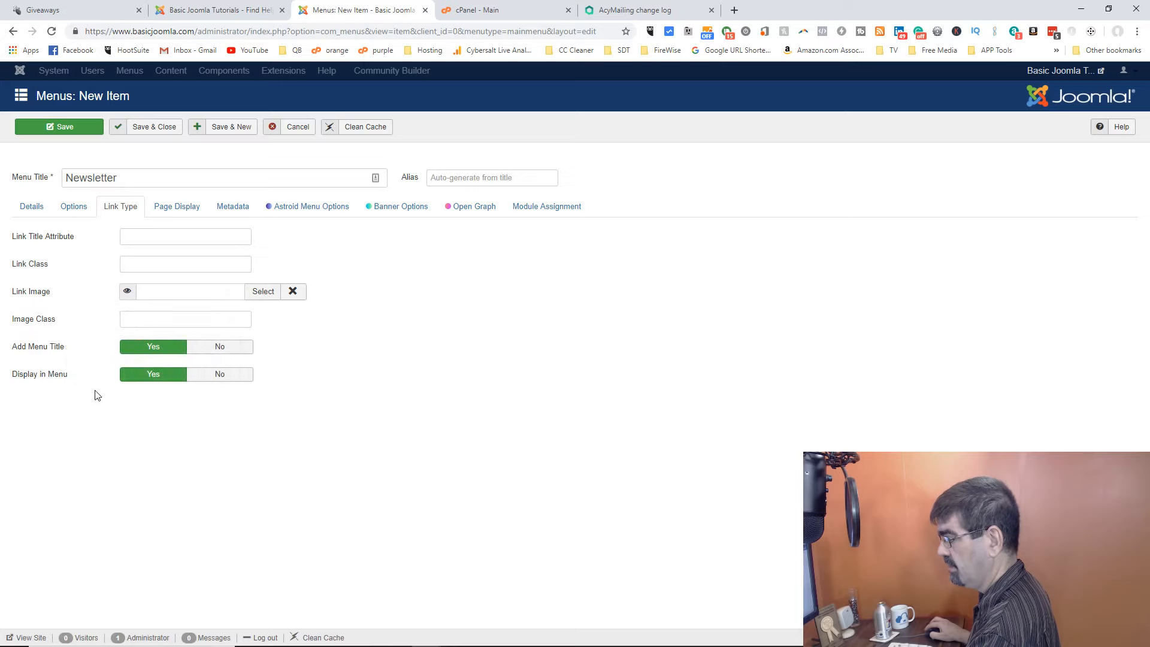
pyautogui.click(179, 206)
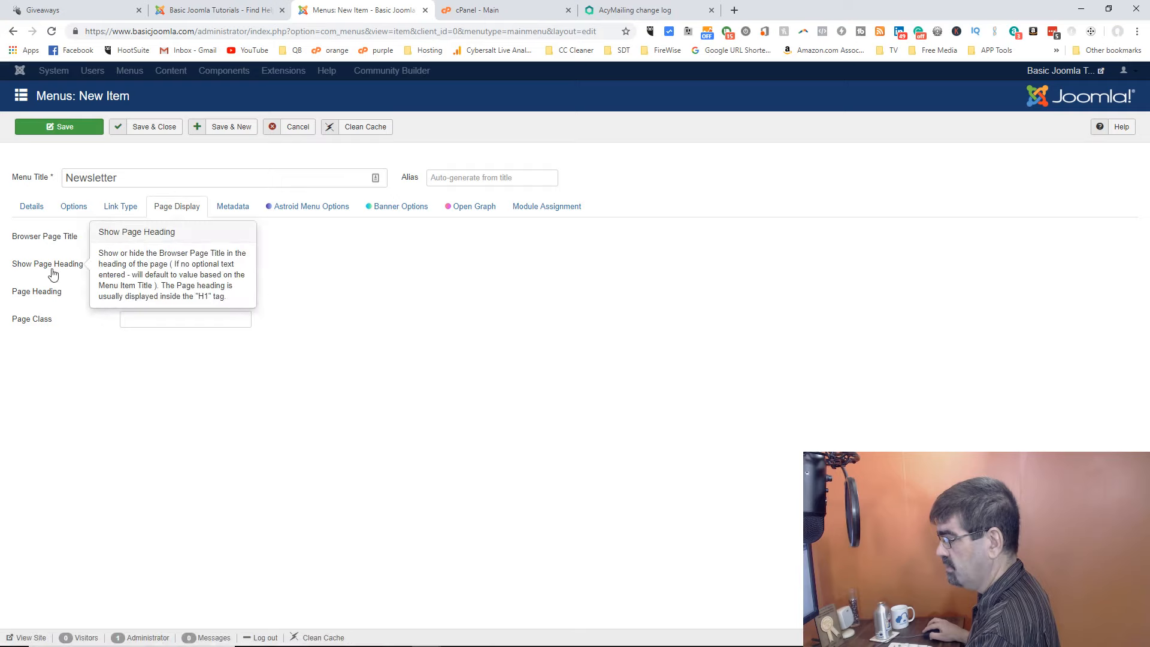
pyautogui.click(246, 273)
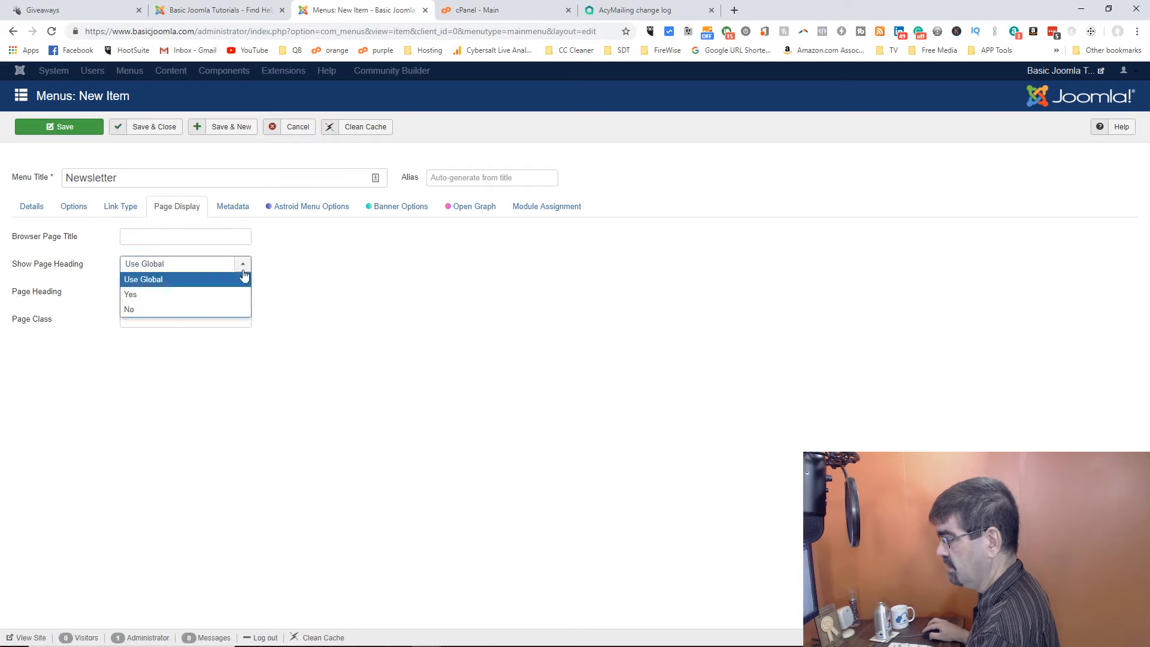
pyautogui.click(222, 311)
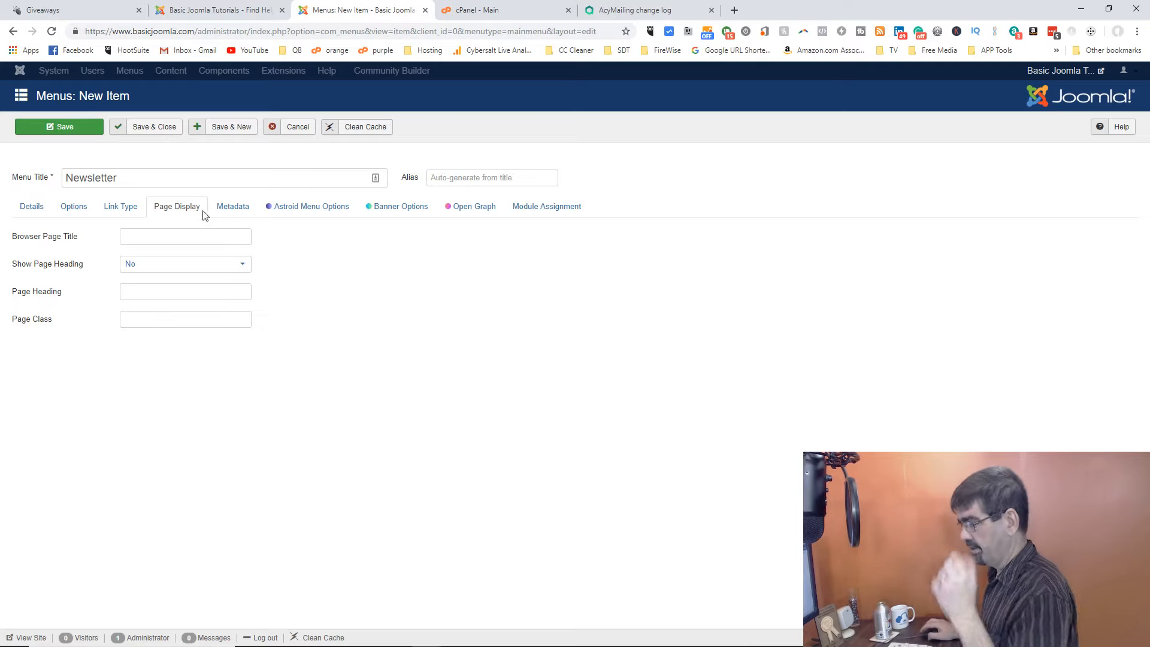
pyautogui.click(167, 179)
pyautogui.write('AR')
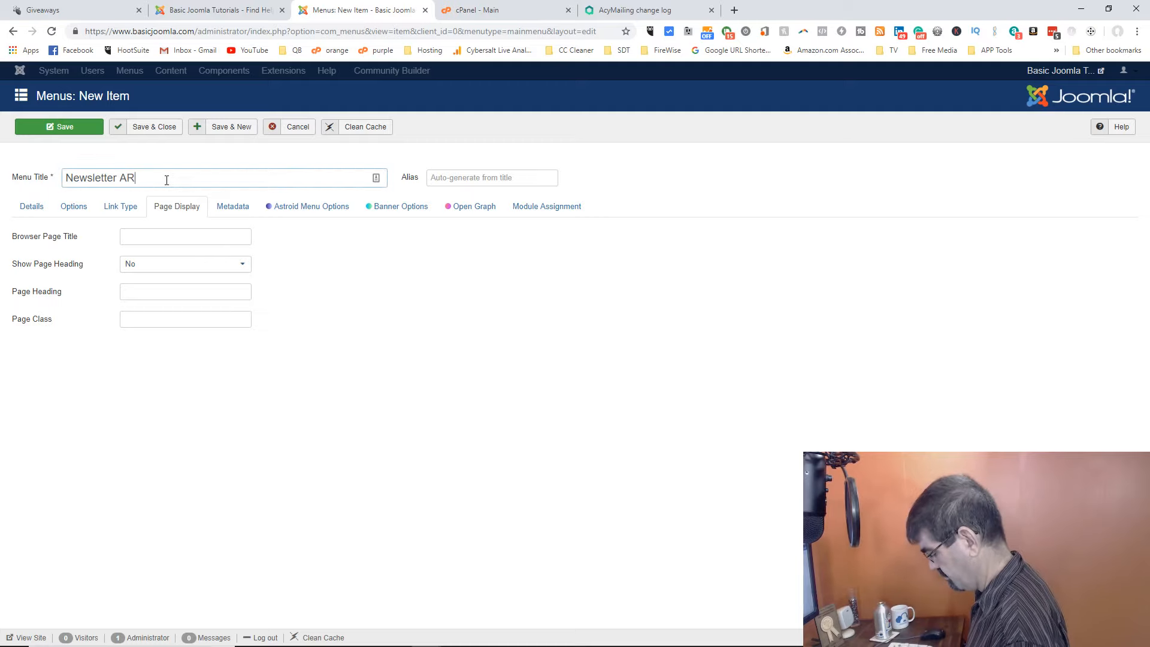
pyautogui.press('Left')
pyautogui.press('Left')
pyautogui.press('Left')
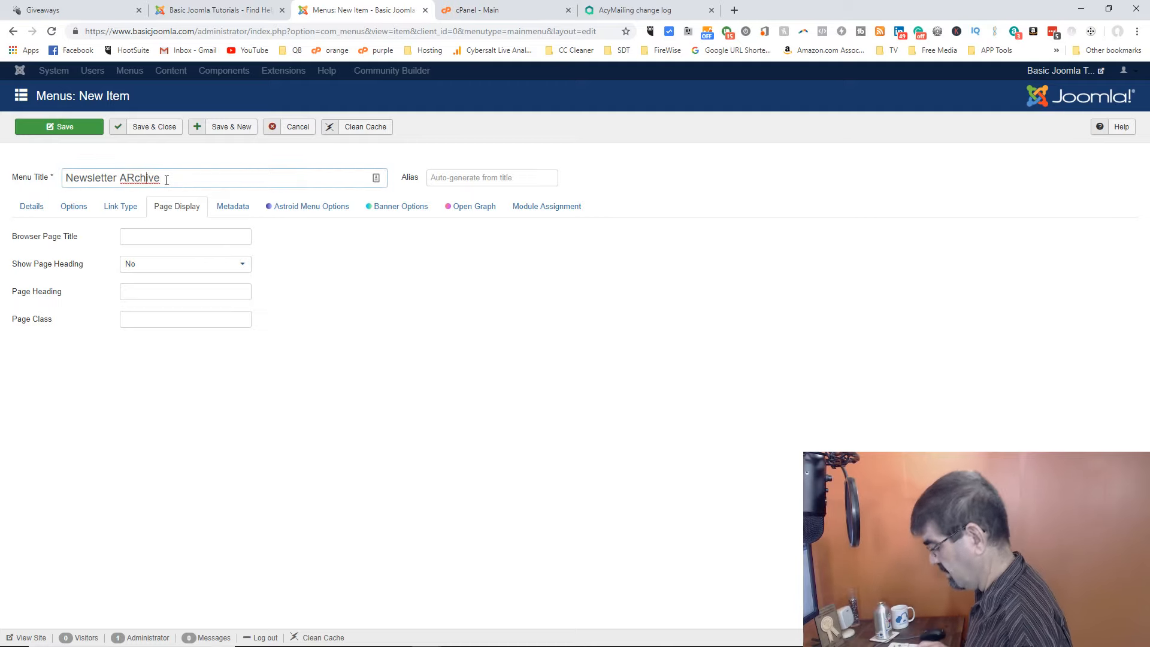
pyautogui.press('Delete')
pyautogui.press('Delete')
pyautogui.press('Delete')
pyautogui.press('Delete')
pyautogui.press('Delete')
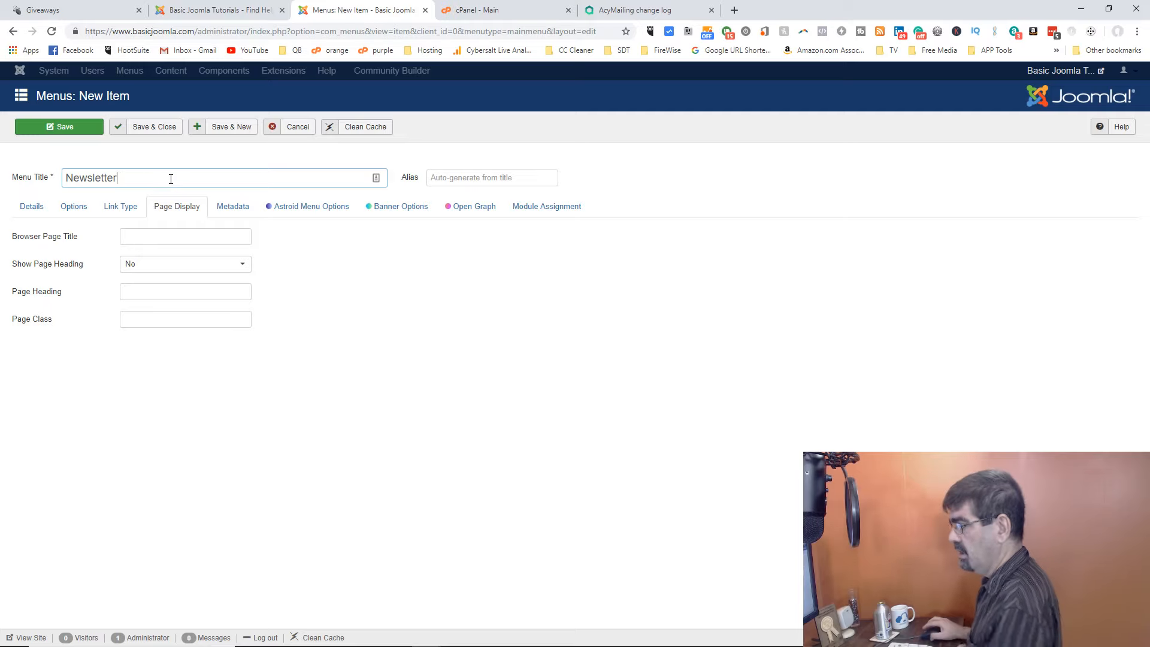
# Enable Icon Only in the Astroid menu options and choose the outlined Newspaper icon for the menu item
pyautogui.click(222, 211)
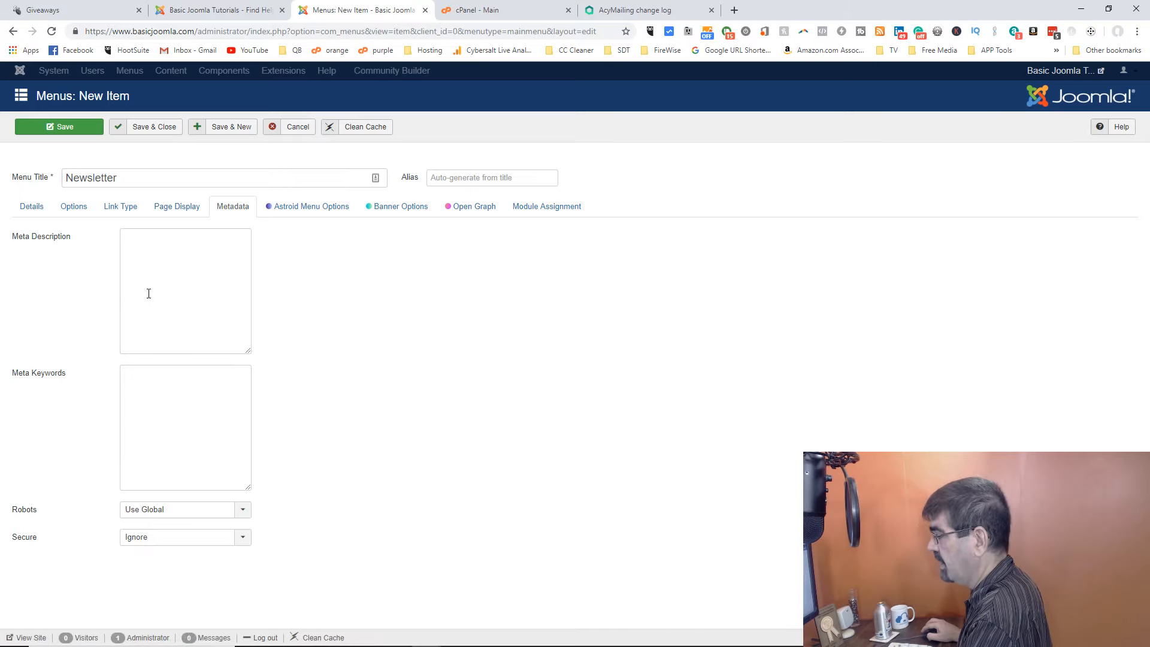
pyautogui.click(300, 214)
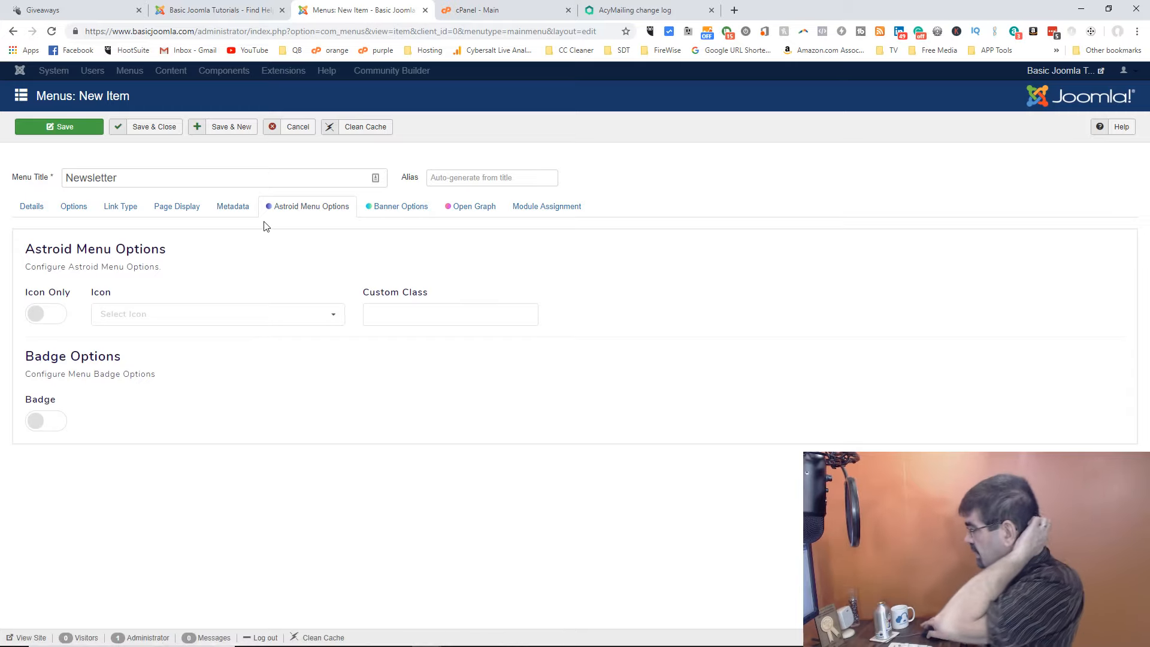
pyautogui.click(42, 316)
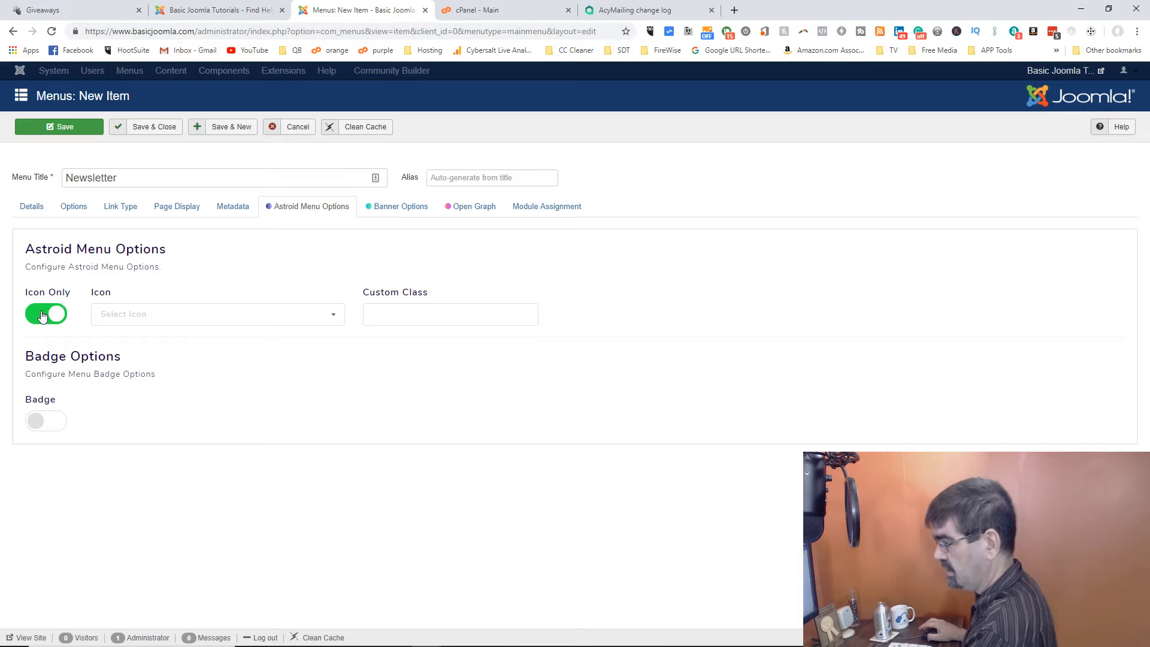
pyautogui.click(329, 316)
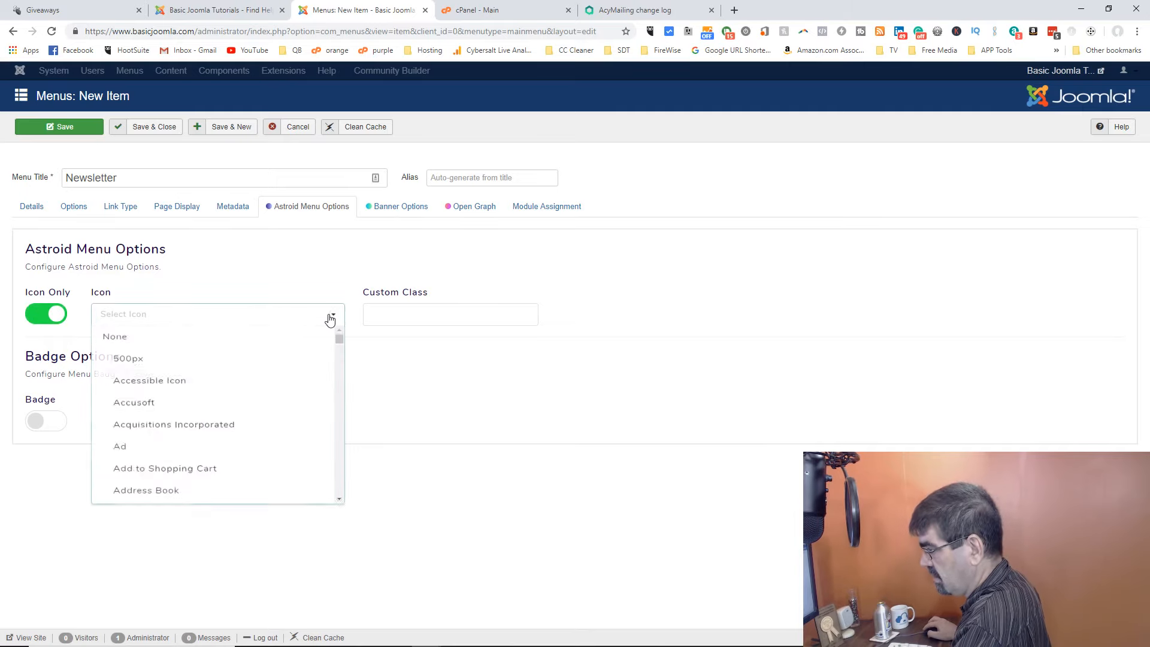
pyautogui.click(288, 314)
pyautogui.write('news')
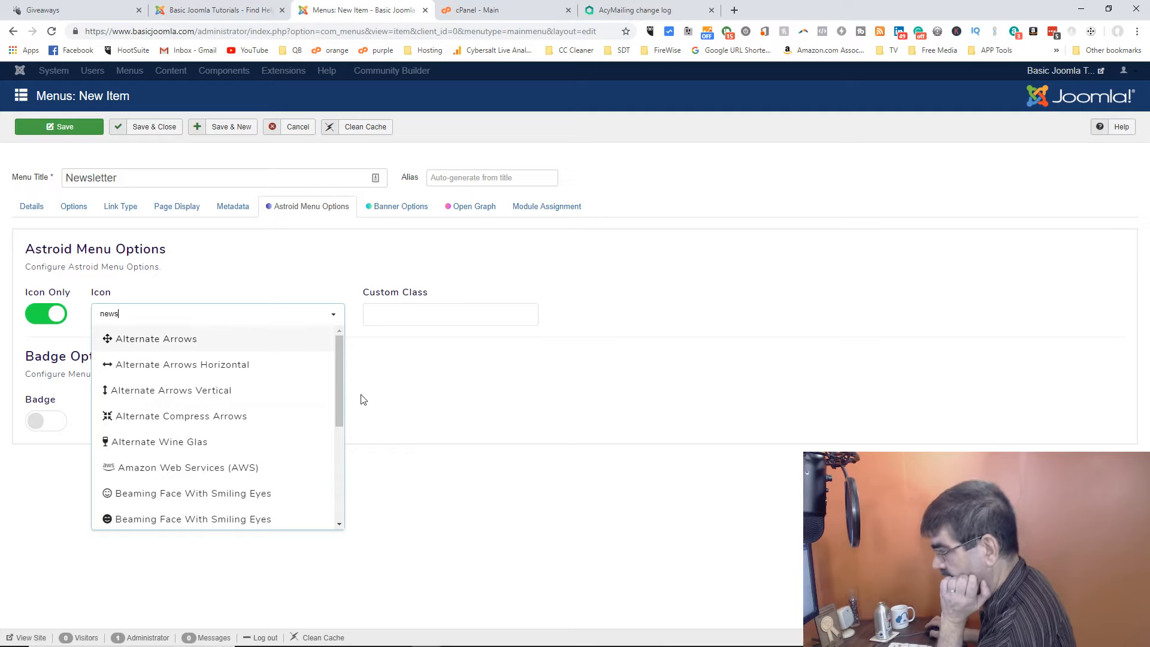
pyautogui.moveTo(339, 389); pyautogui.dragTo(338, 494)
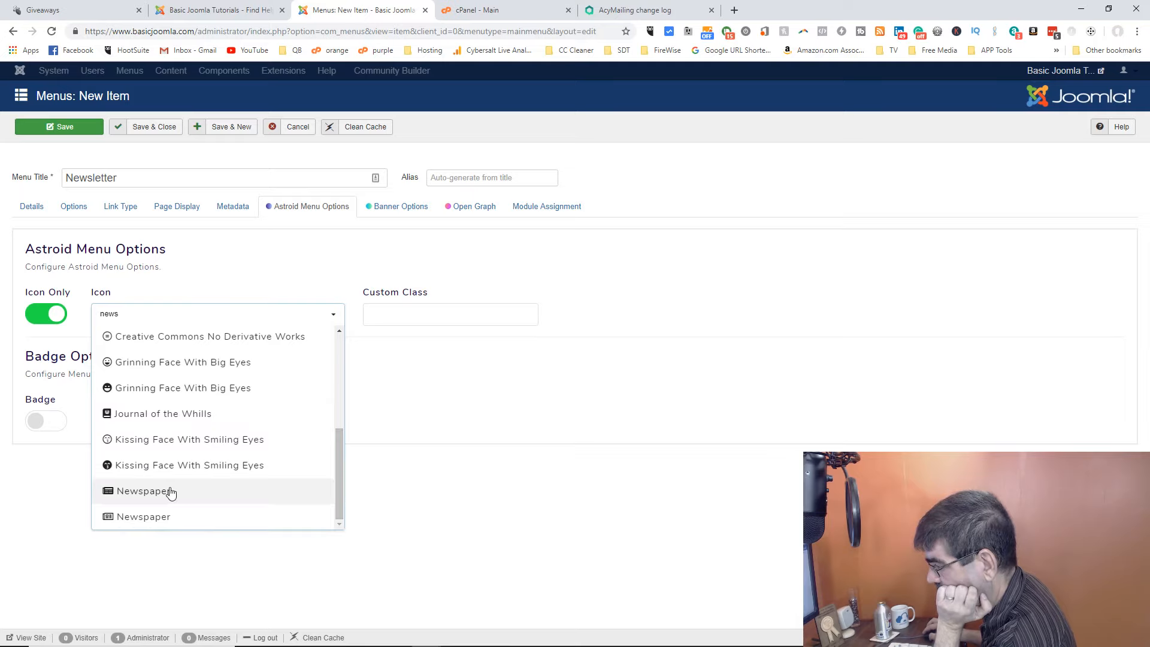
pyautogui.click(144, 517)
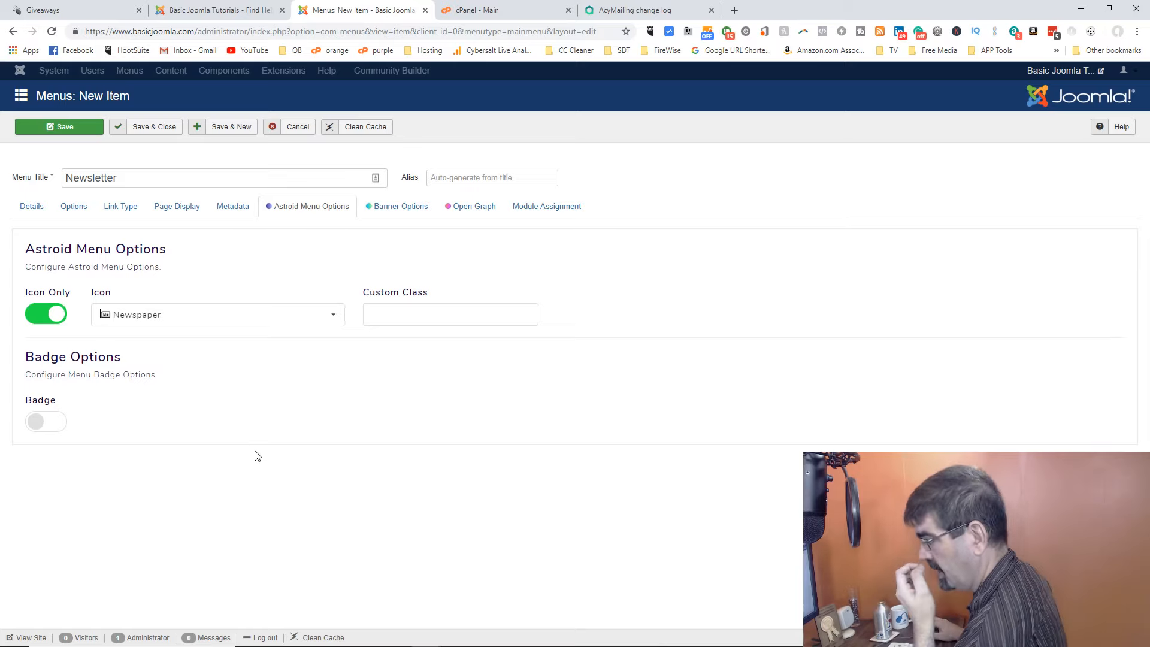
# Turn on the badge for the Newsletter menu item and save the item
pyautogui.click(44, 423)
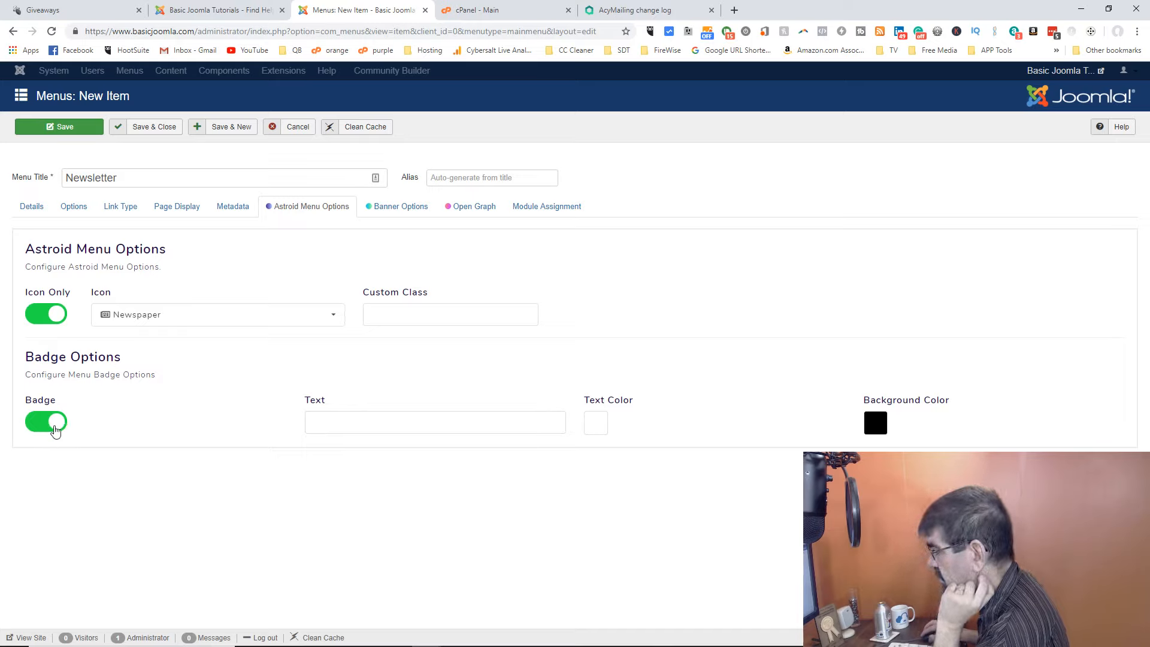
pyautogui.click(363, 432)
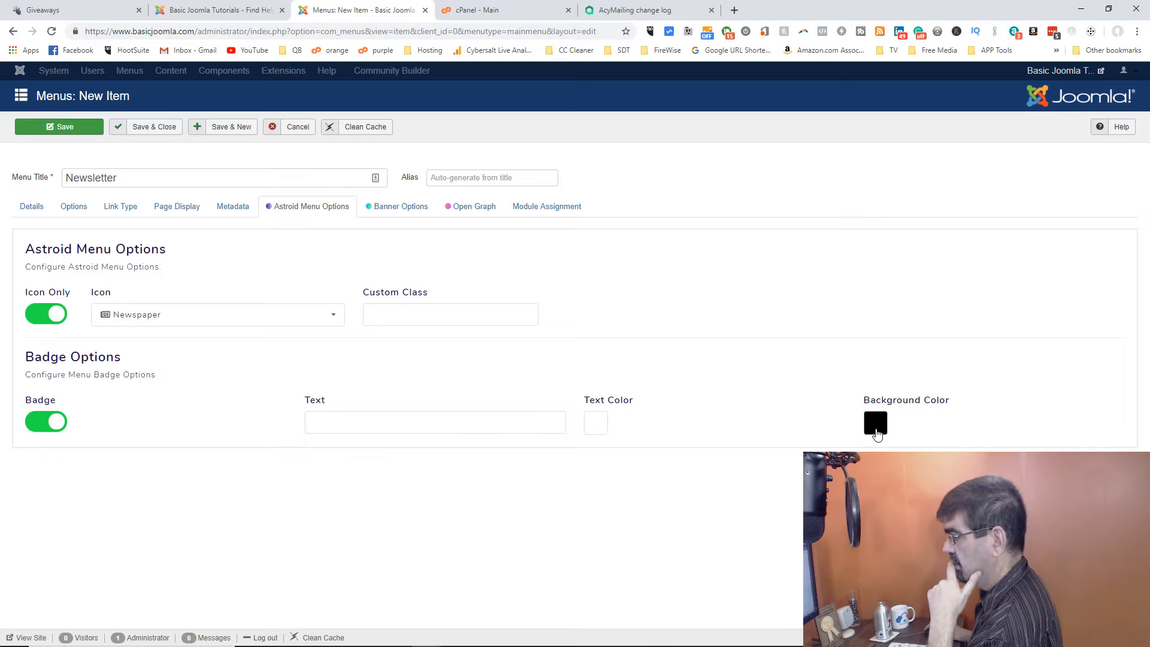
pyautogui.click(70, 130)
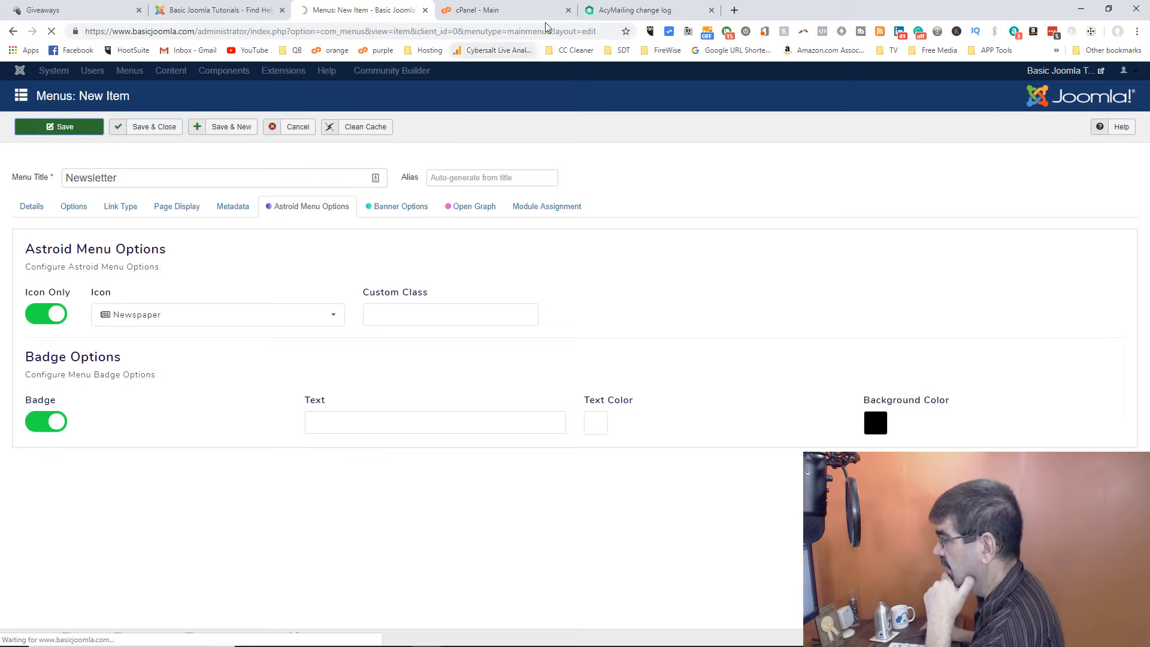
# Switch to the Giveaways page and reload it to check the new item in the main menu
pyautogui.click(199, 12)
pyautogui.click(77, 10)
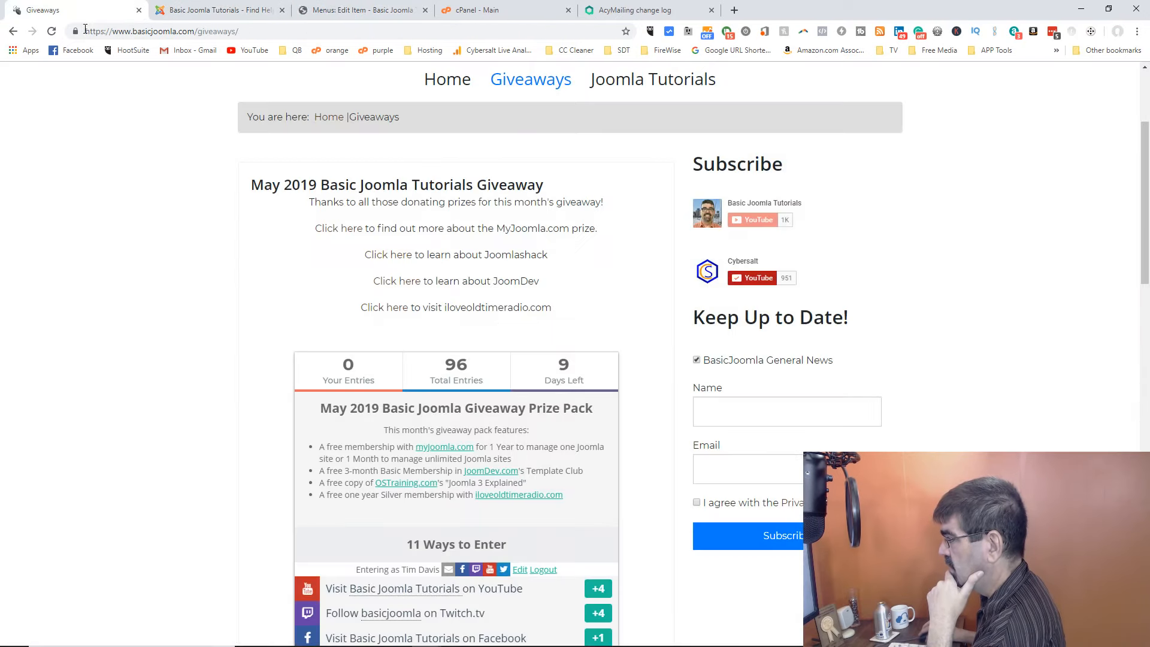
pyautogui.click(53, 31)
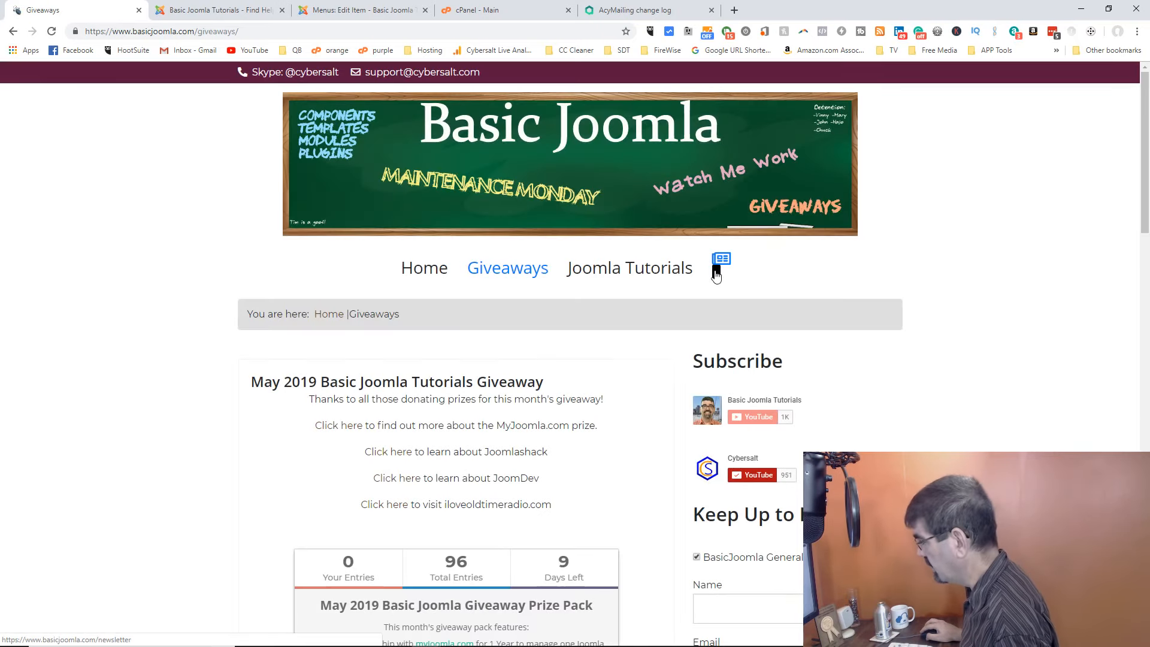
# Set the menu item's badge text to Newsletter, save it, and reload the Giveaways page to check the badge
pyautogui.click(335, 10)
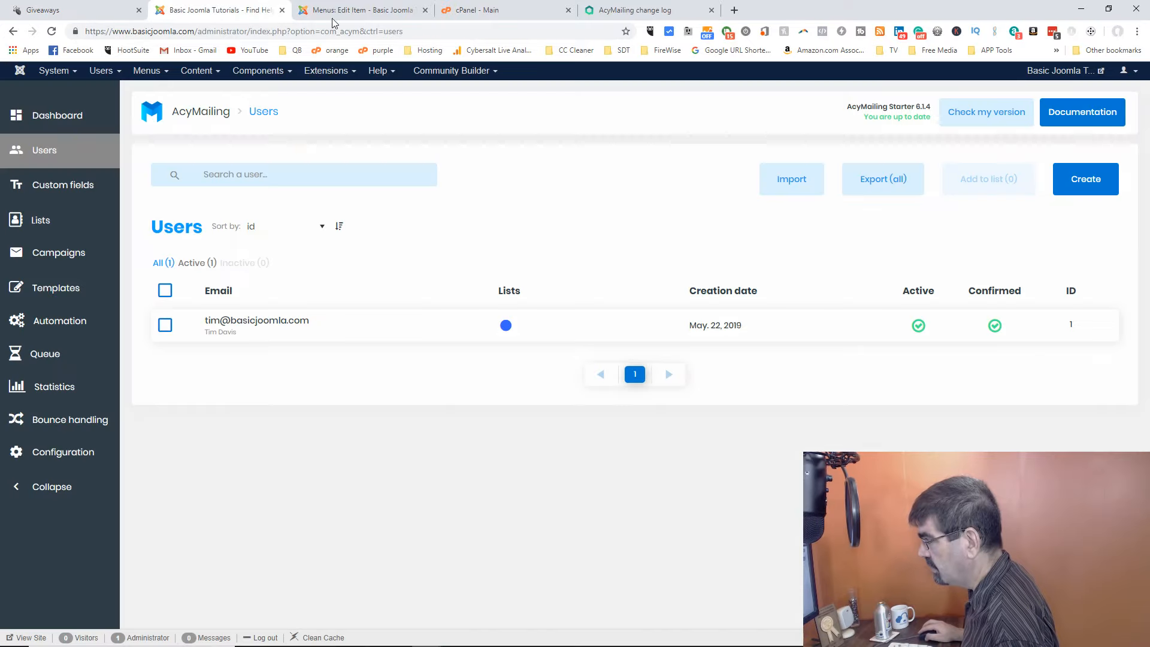
pyautogui.click(333, 15)
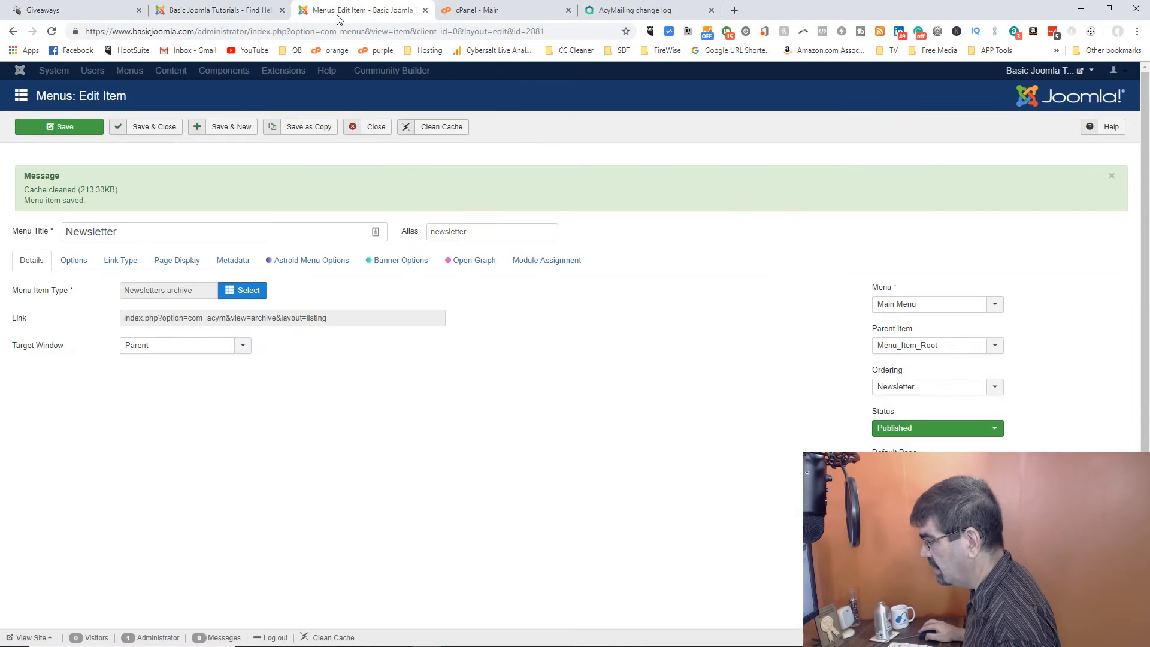
pyautogui.click(328, 259)
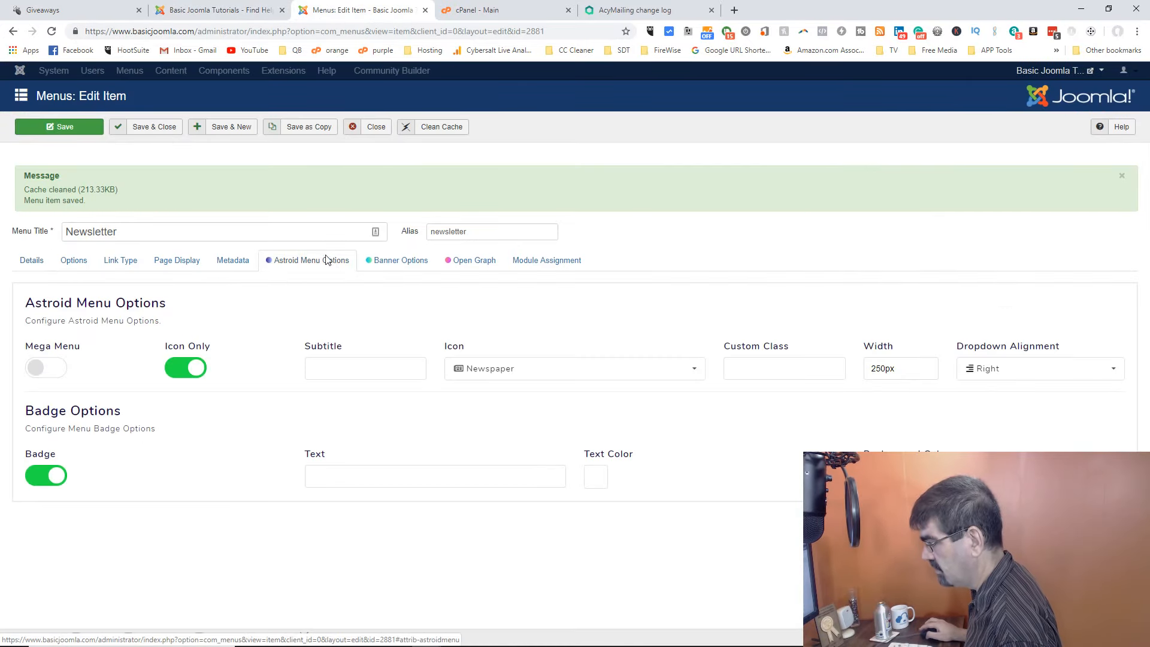
pyautogui.click(345, 477)
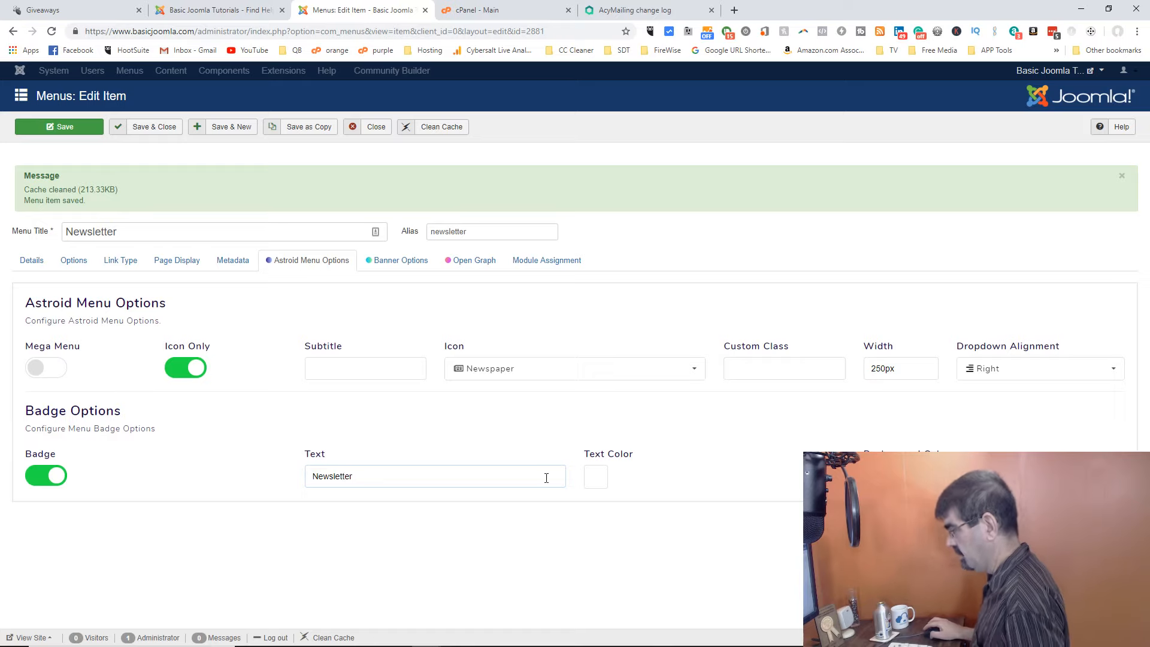
pyautogui.click(58, 125)
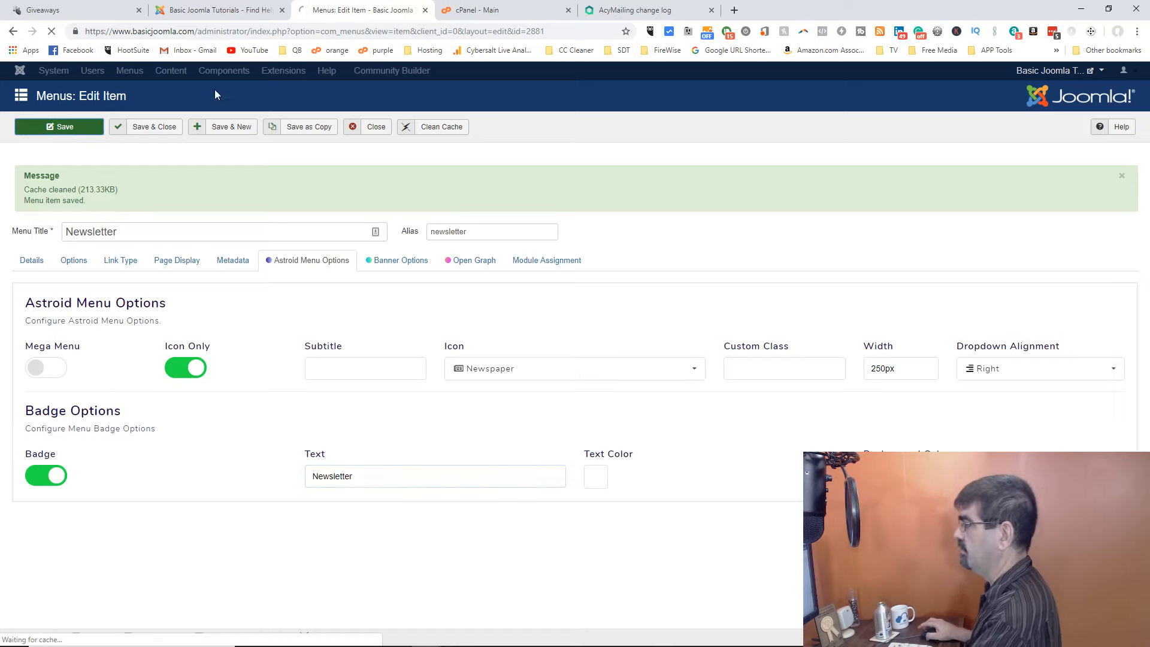
pyautogui.click(43, 10)
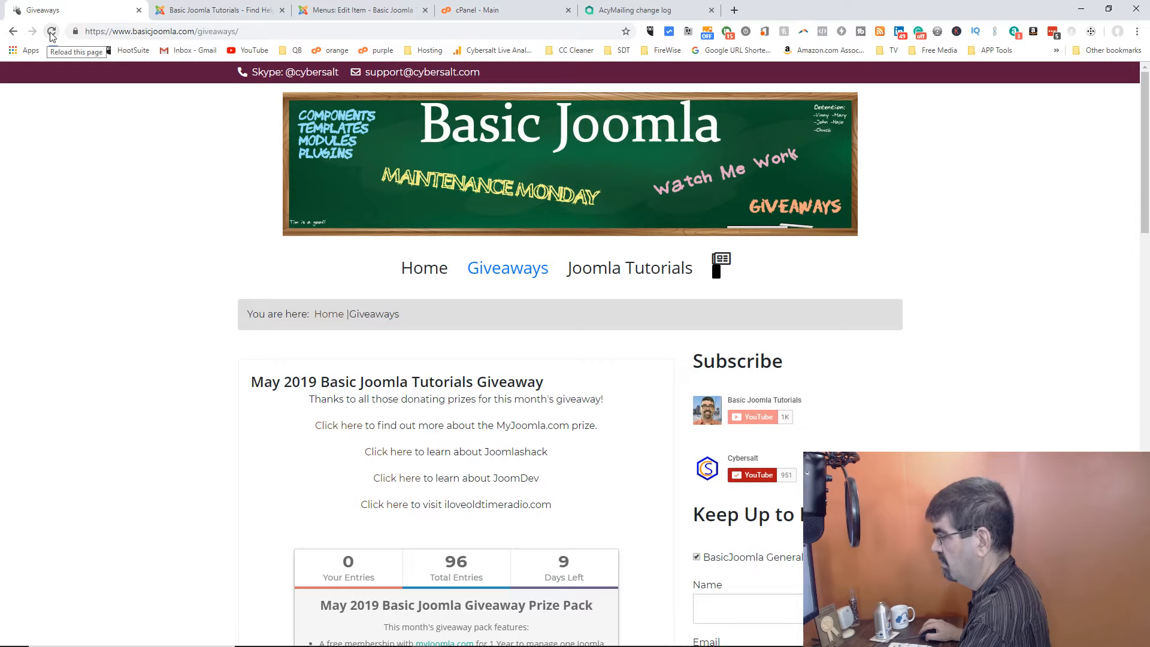
pyautogui.click(52, 33)
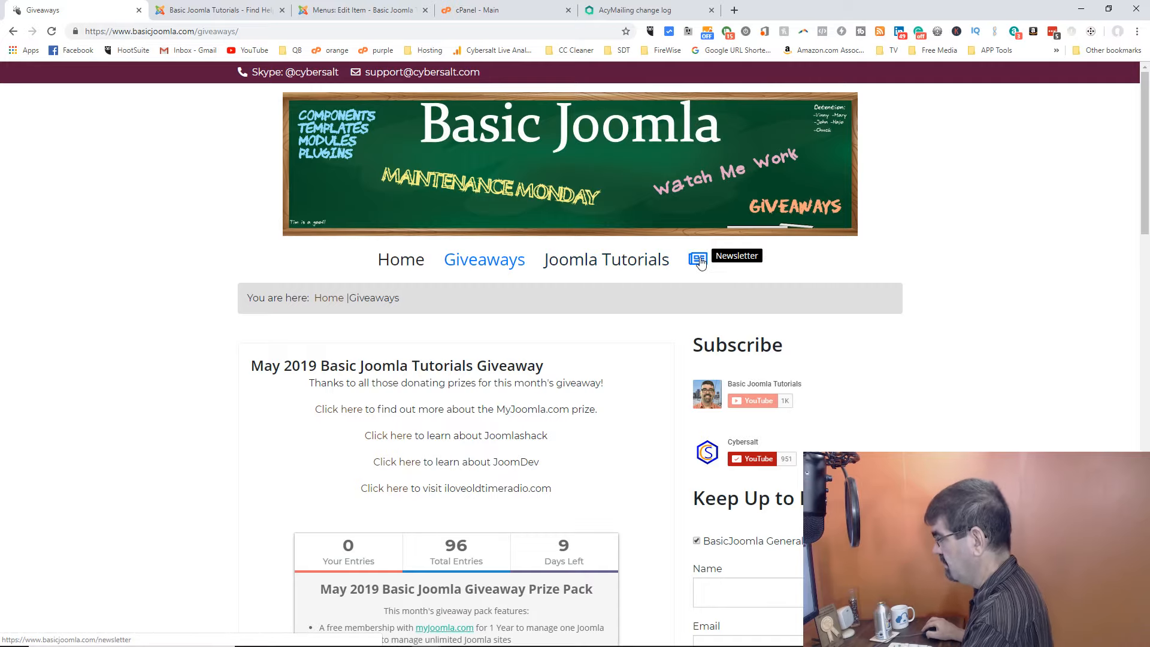
# Turn off the Newsletter item's badge, save it, and reload the Giveaways page to check the menu
pyautogui.click(204, 11)
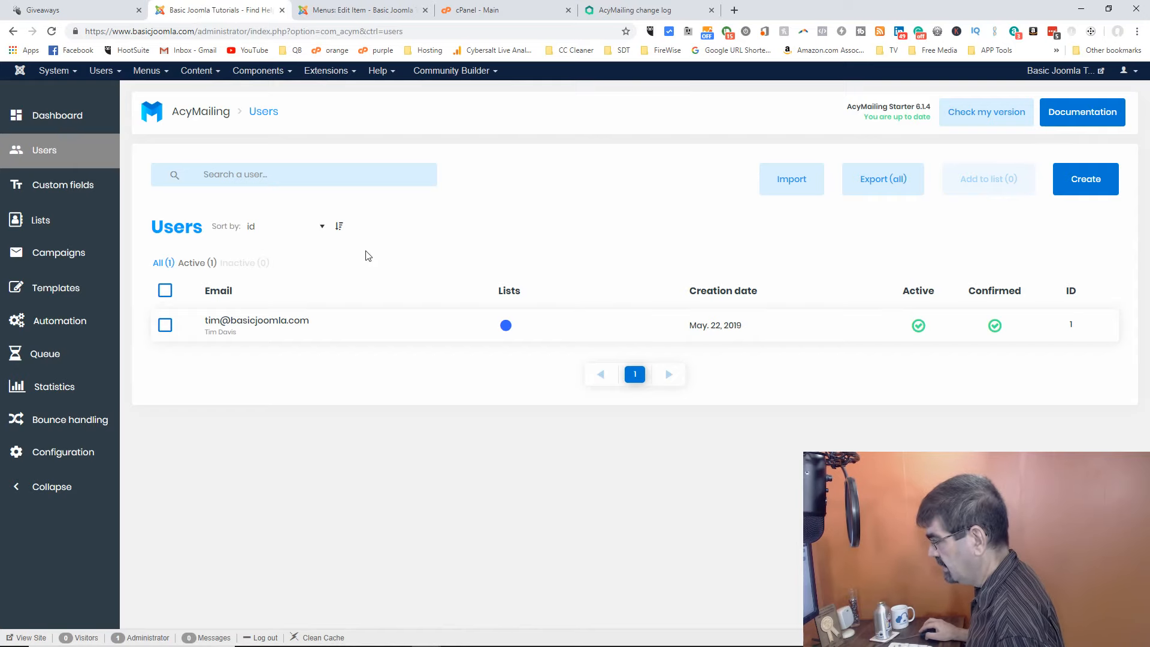
pyautogui.click(369, 16)
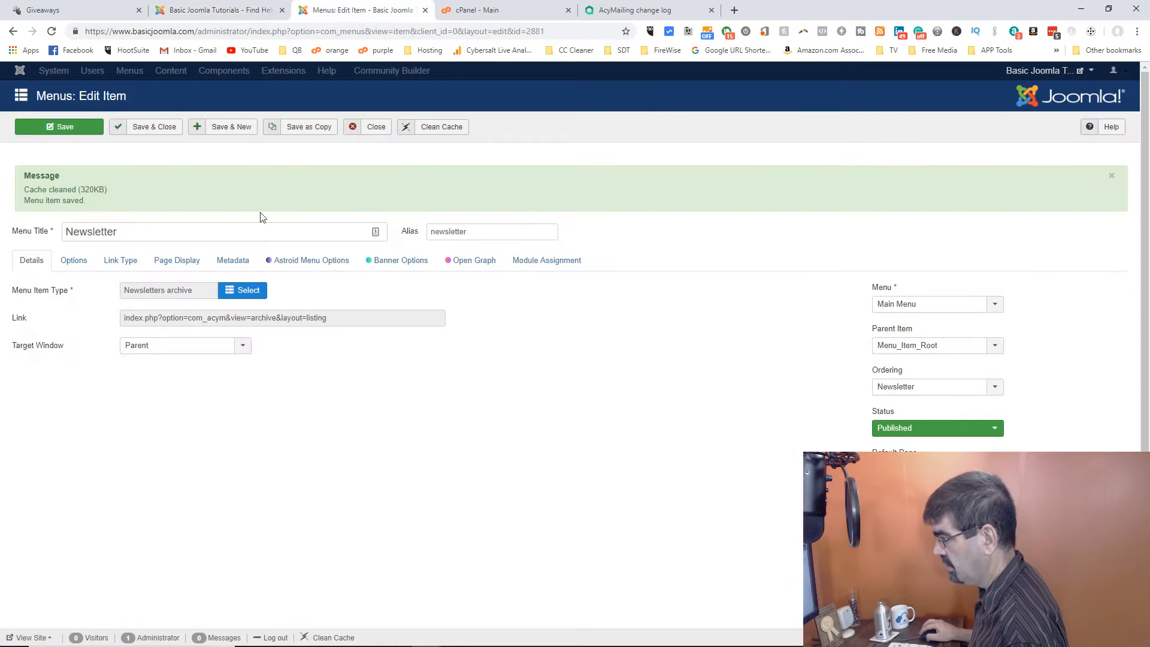
pyautogui.click(317, 260)
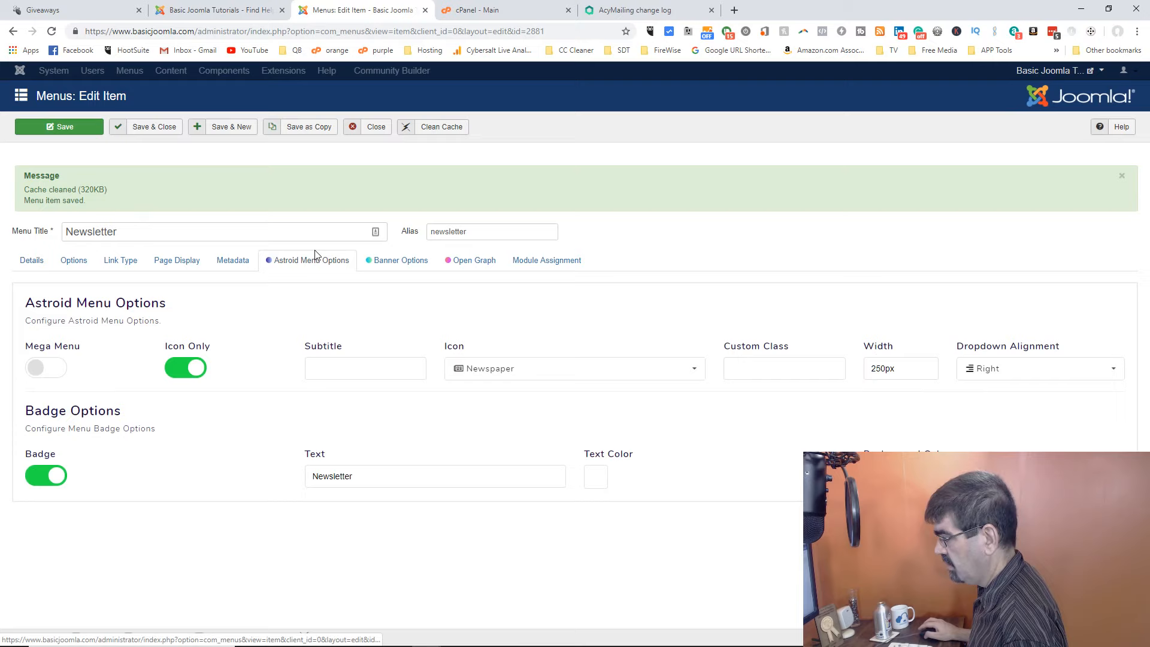
pyautogui.click(56, 479)
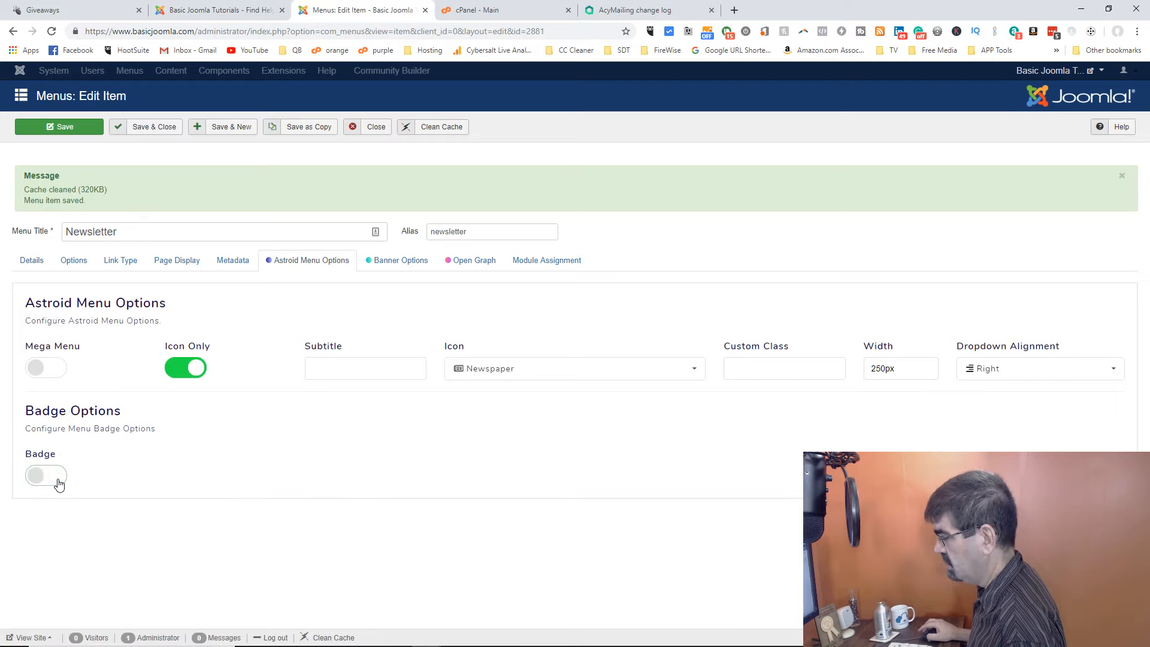
pyautogui.click(60, 126)
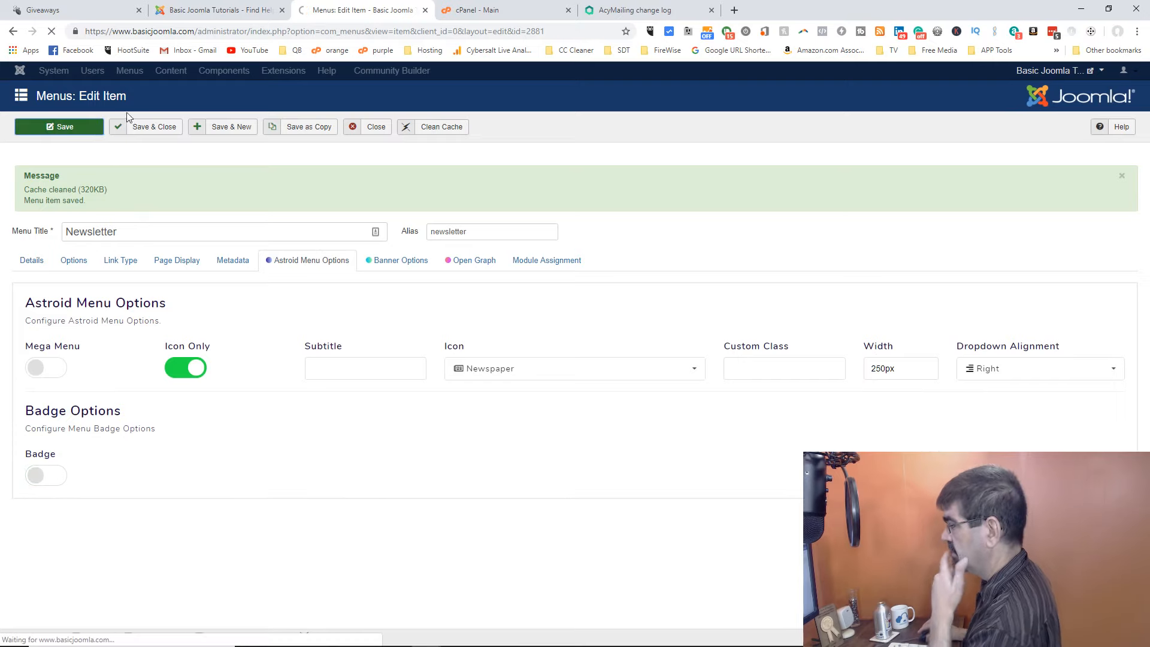
pyautogui.click(73, 11)
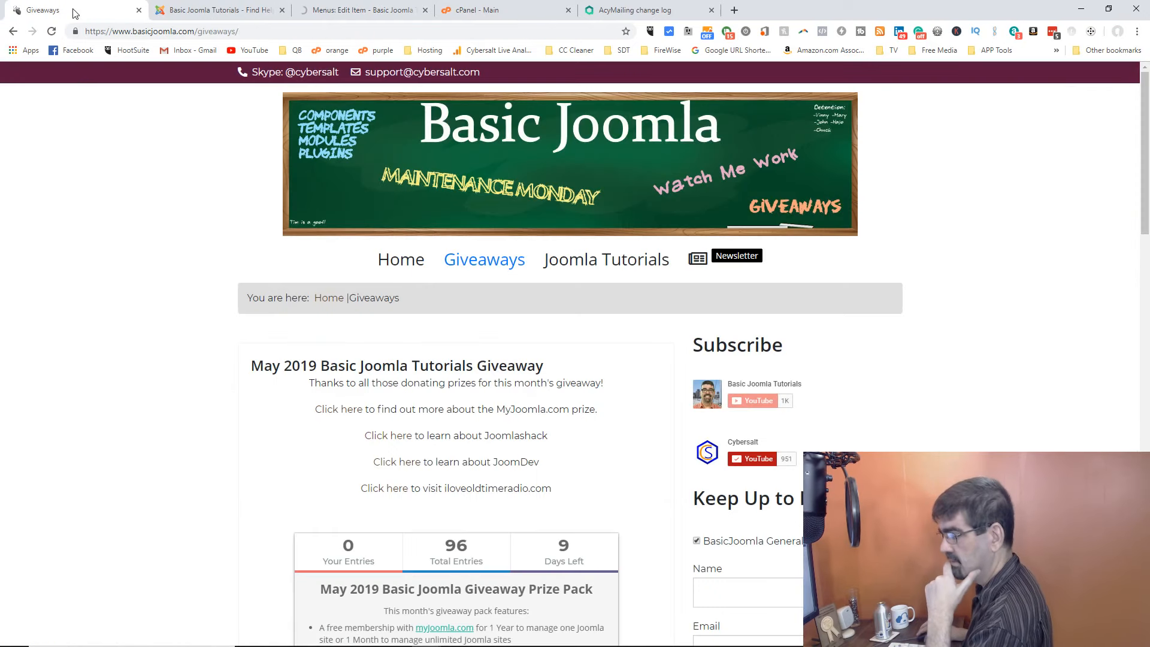
pyautogui.click(51, 31)
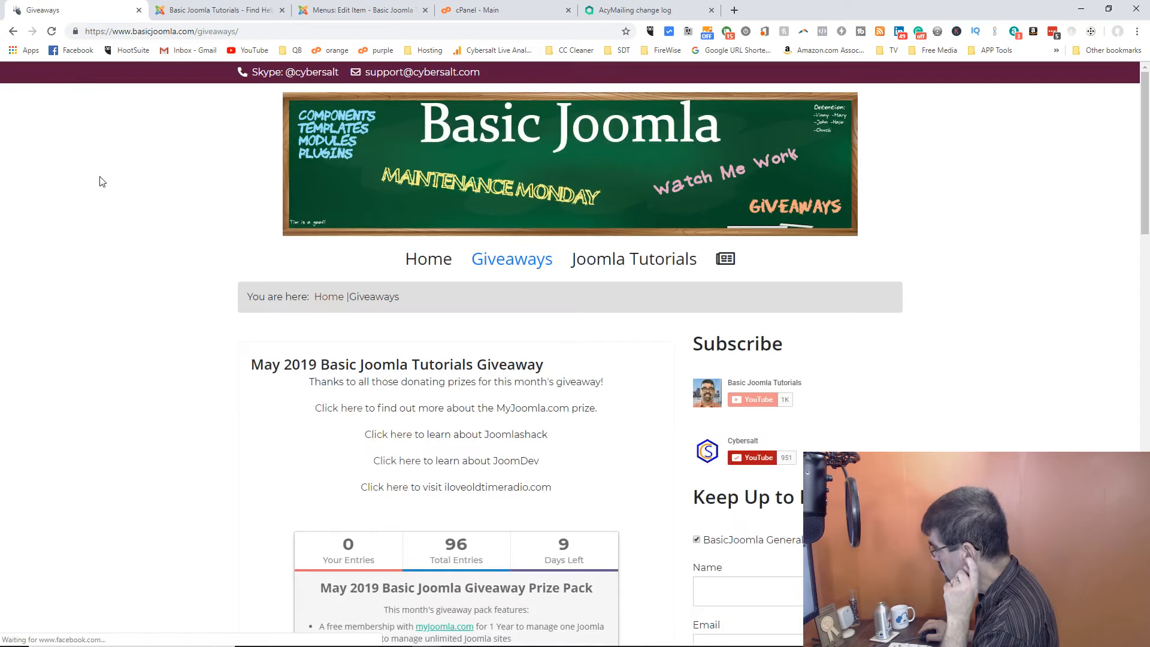
# Set the Newsletter menu item's subtitle to Newsletter, save it, and reload the Giveaways page to check the menu
pyautogui.click(341, 9)
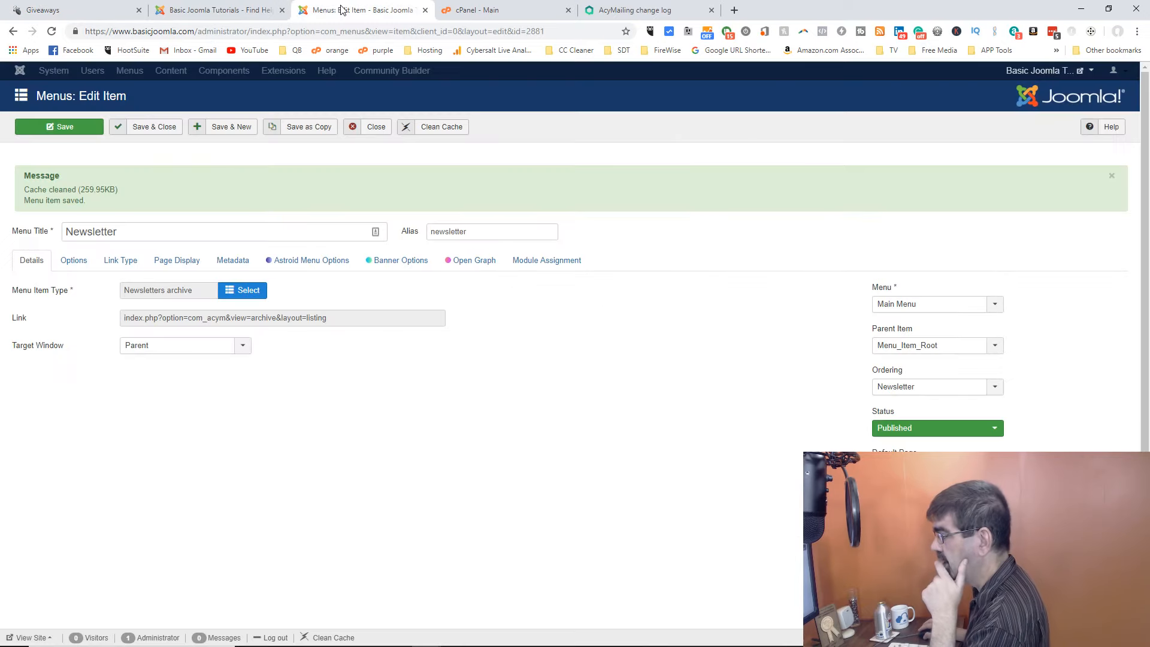
pyautogui.click(310, 264)
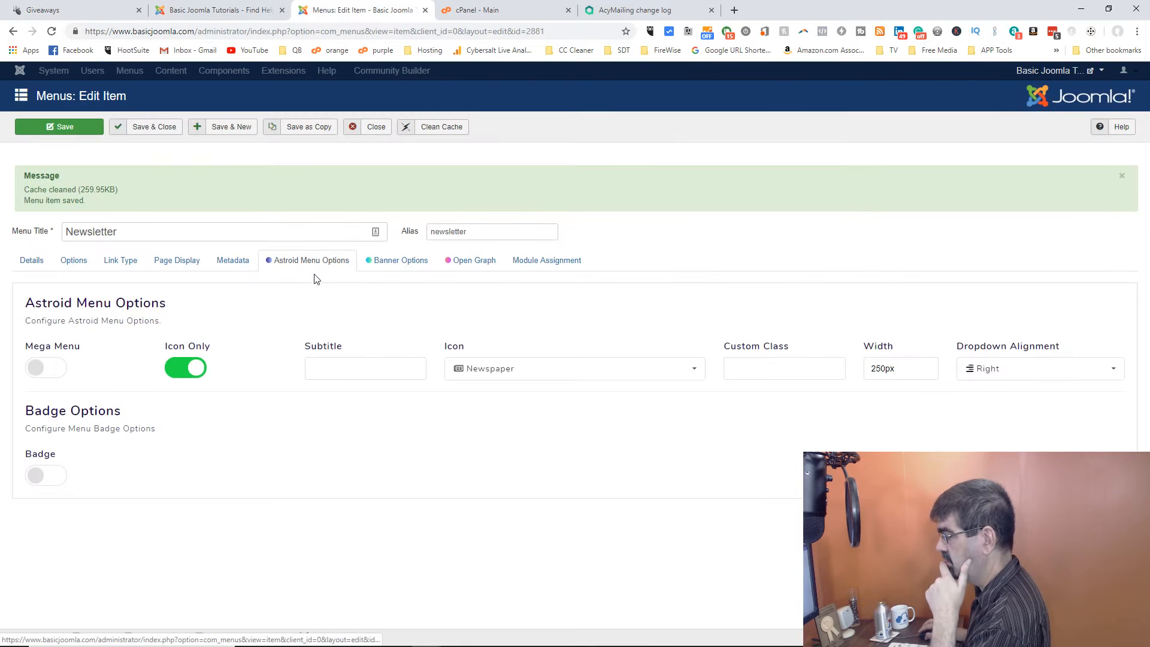
pyautogui.click(334, 372)
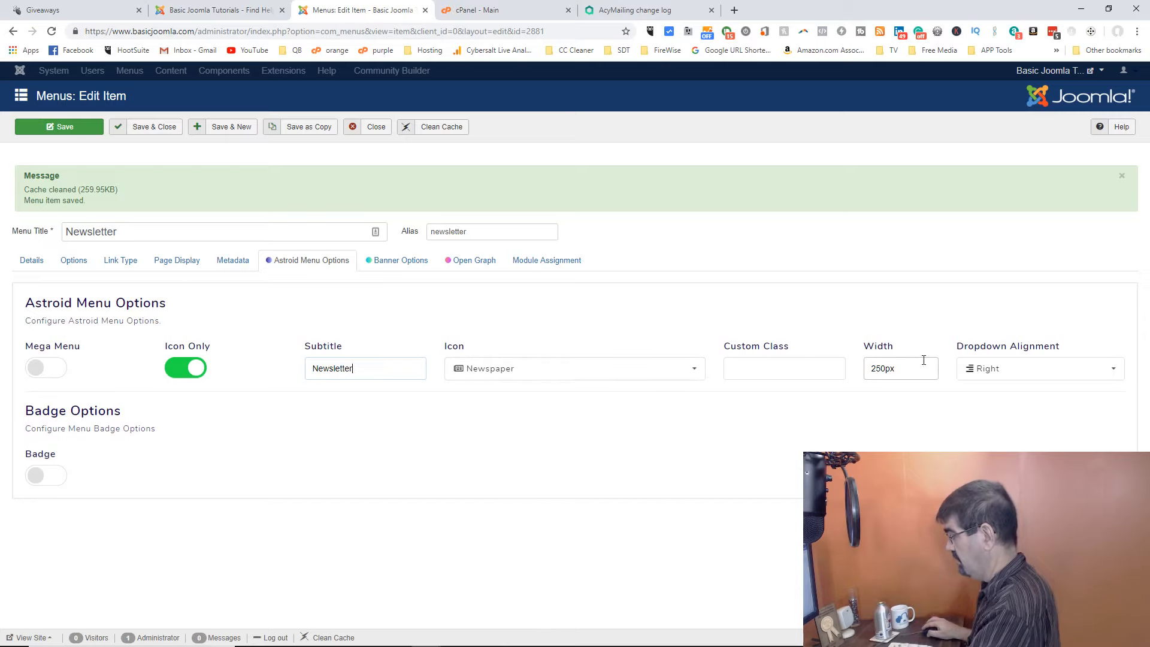
pyautogui.click(72, 129)
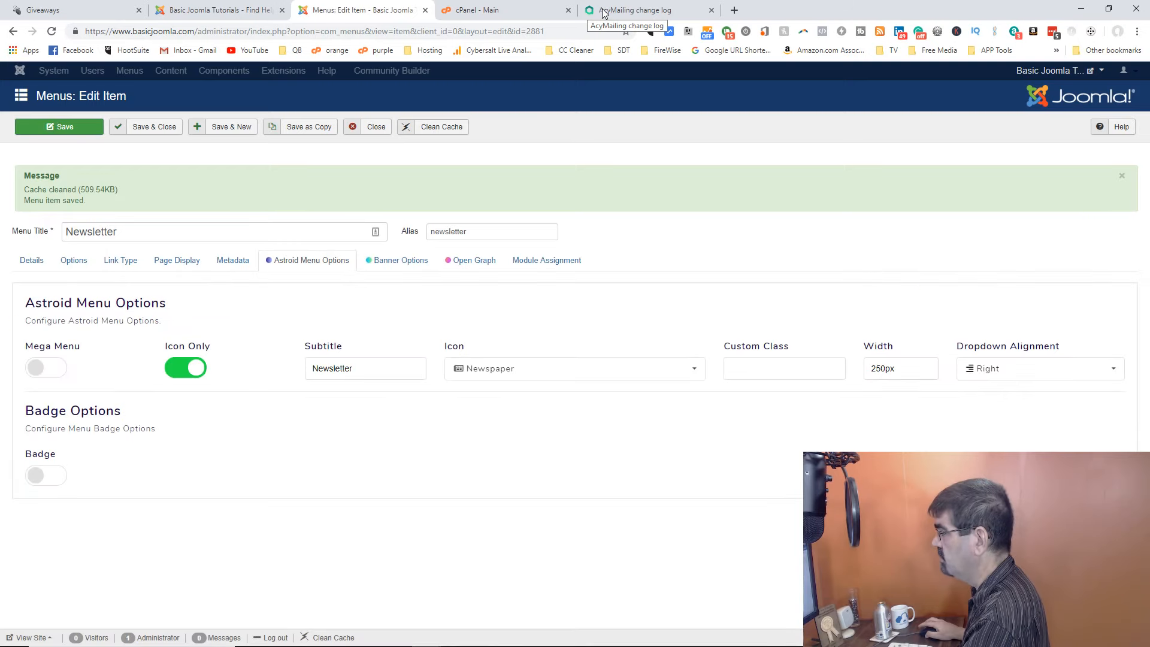
pyautogui.click(55, 18)
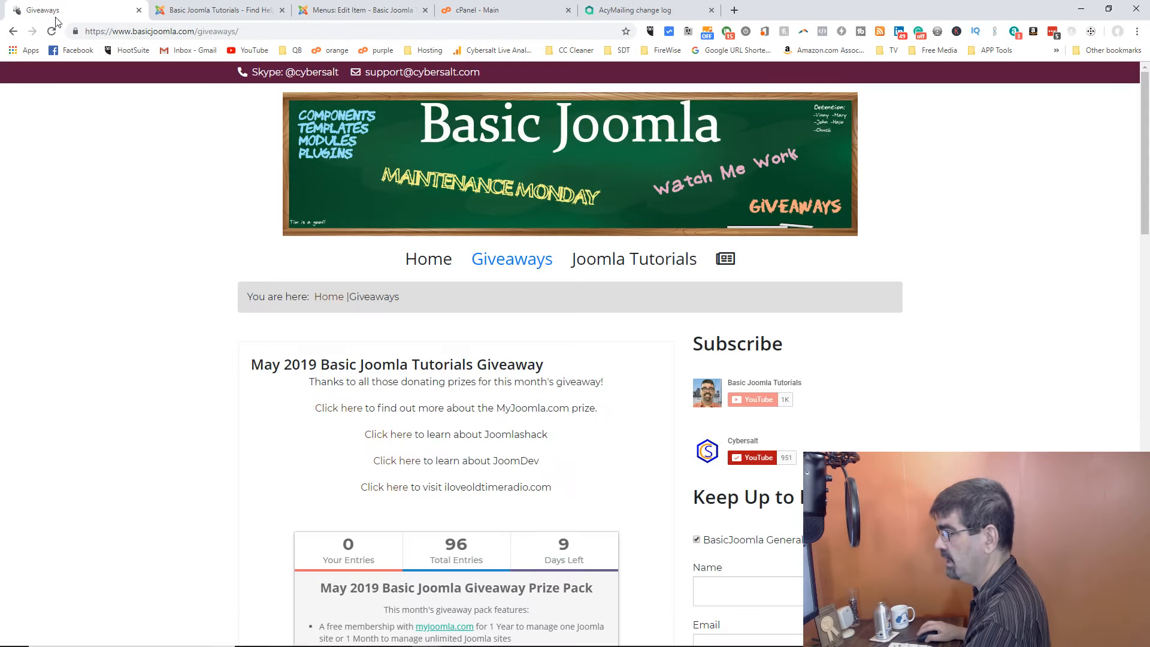
pyautogui.click(53, 31)
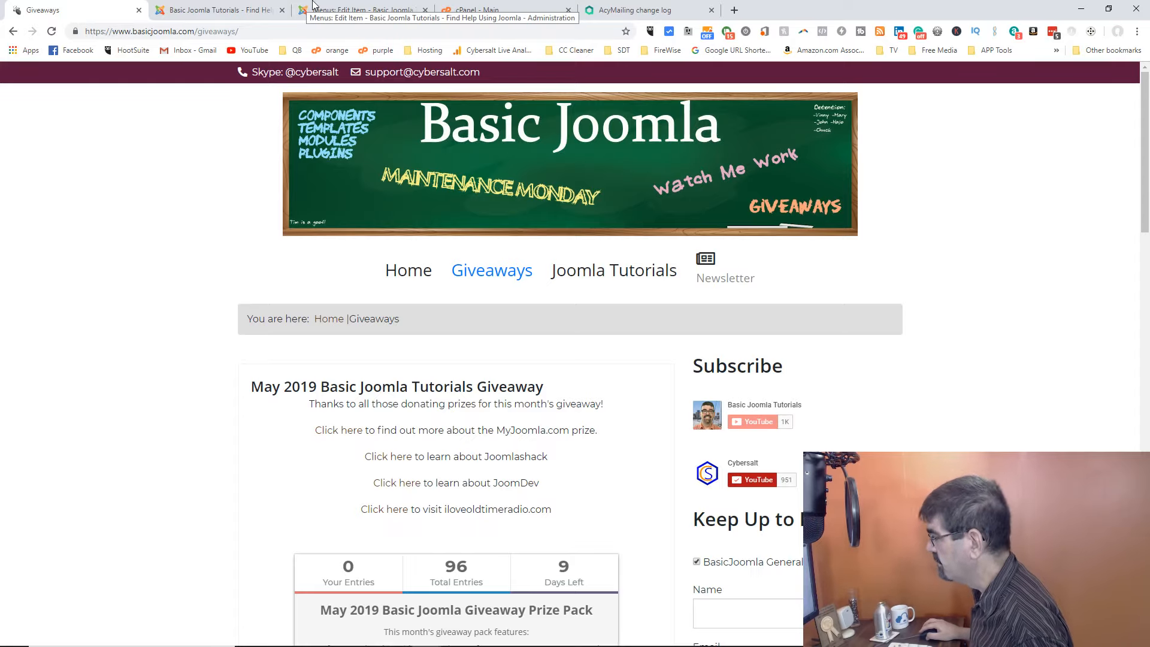
# Turn off the Newsletter item's Icon Only option, save it, and reload the Giveaways page to check the menu
pyautogui.click(230, 12)
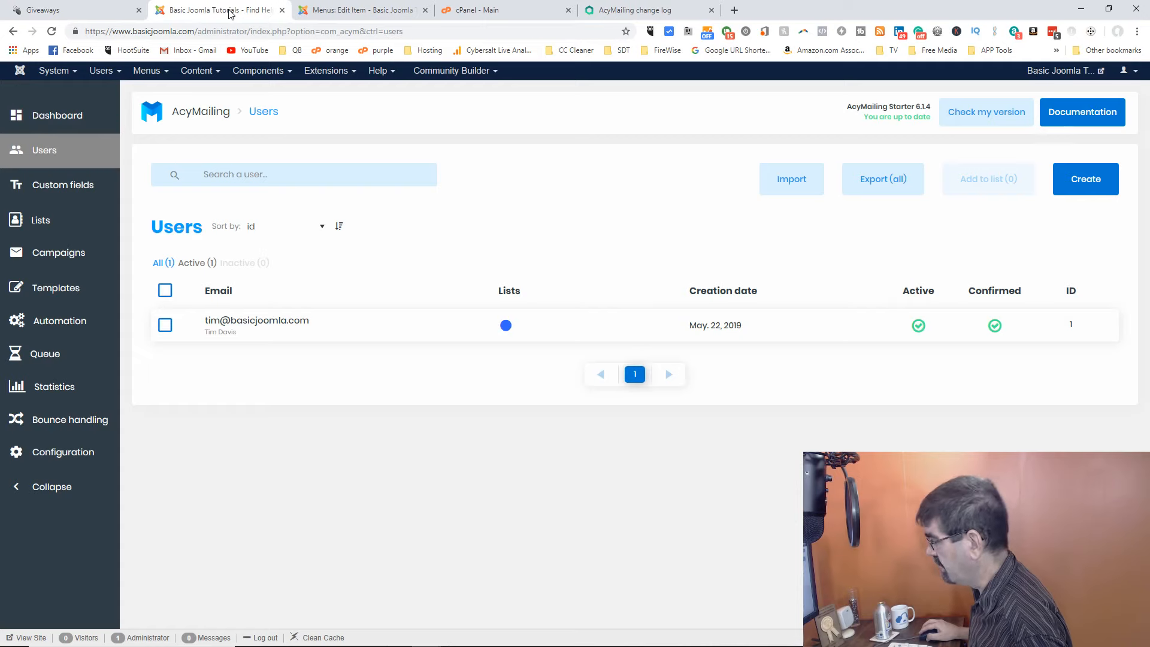
pyautogui.click(364, 11)
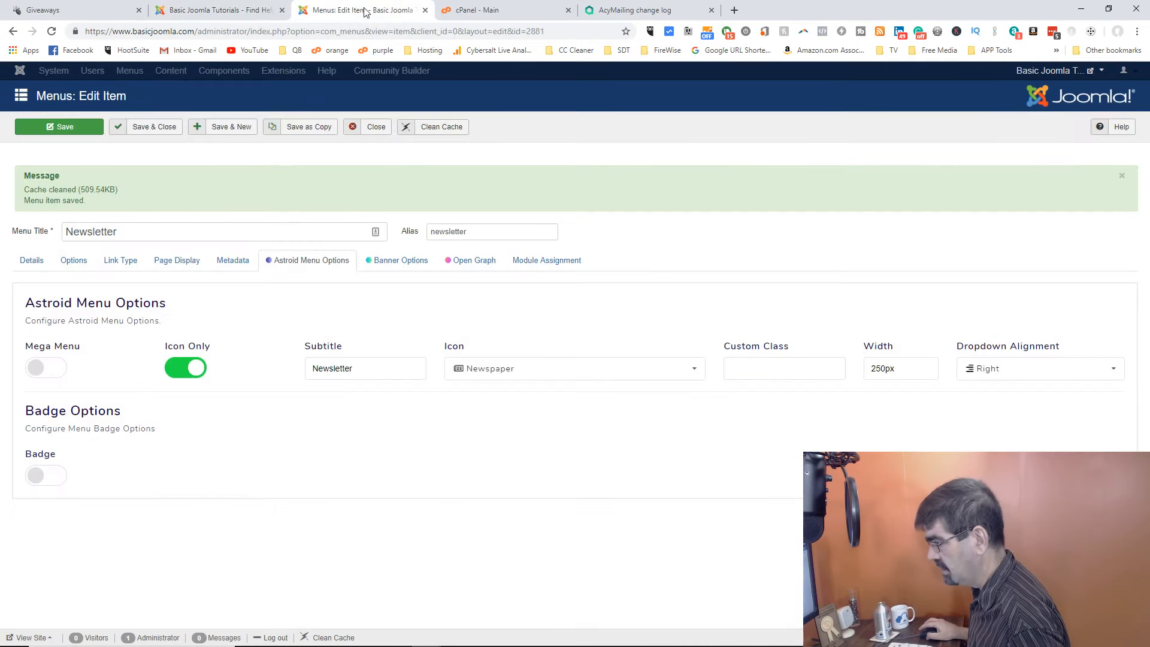
pyautogui.click(195, 369)
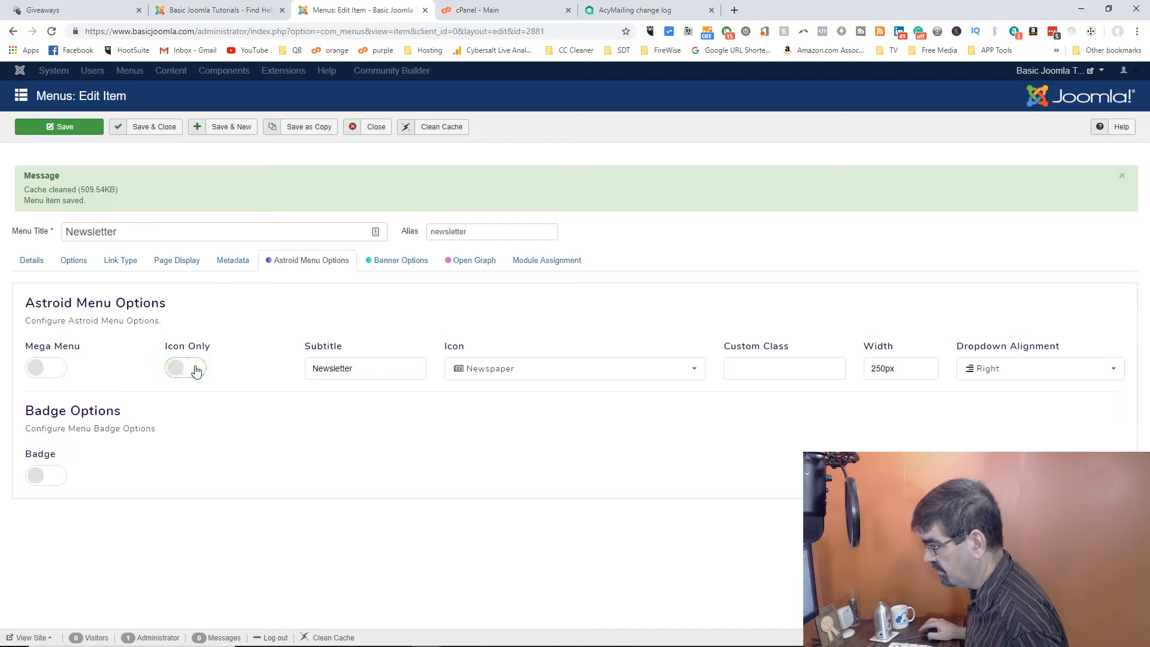
pyautogui.click(83, 129)
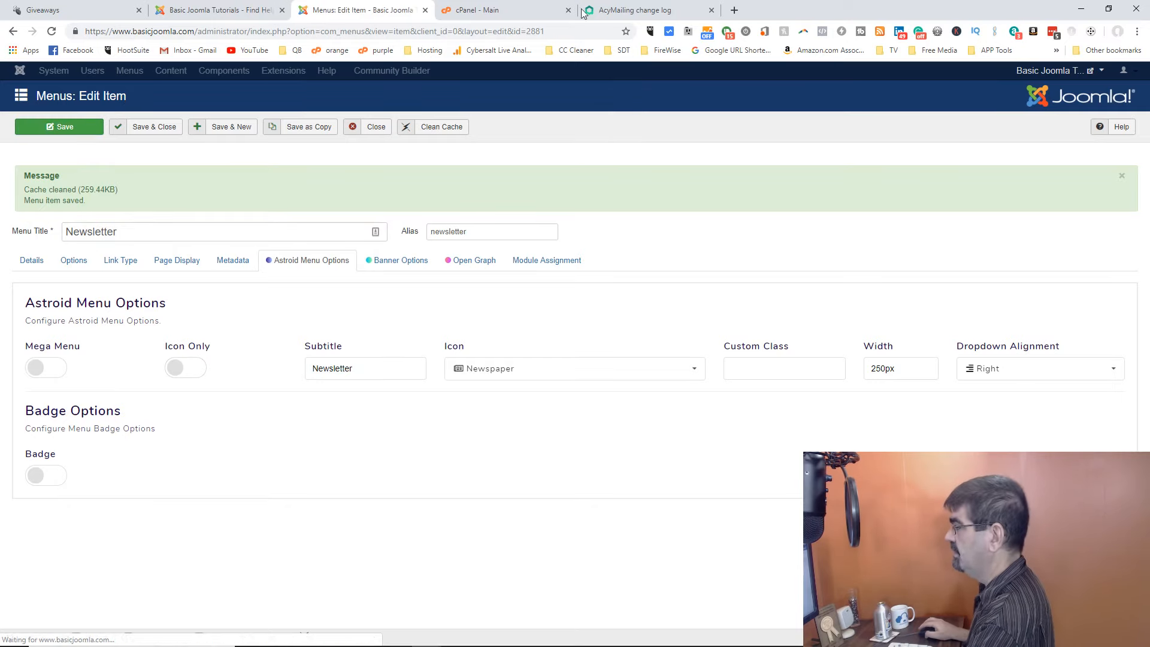
pyautogui.click(74, 16)
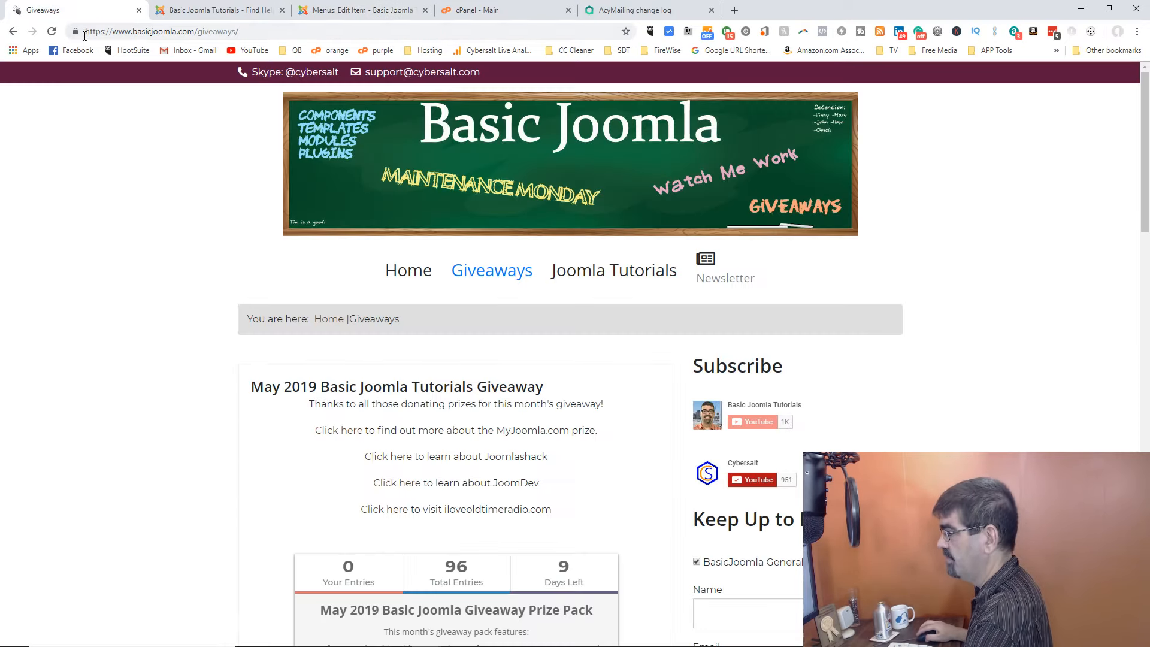
pyautogui.click(52, 33)
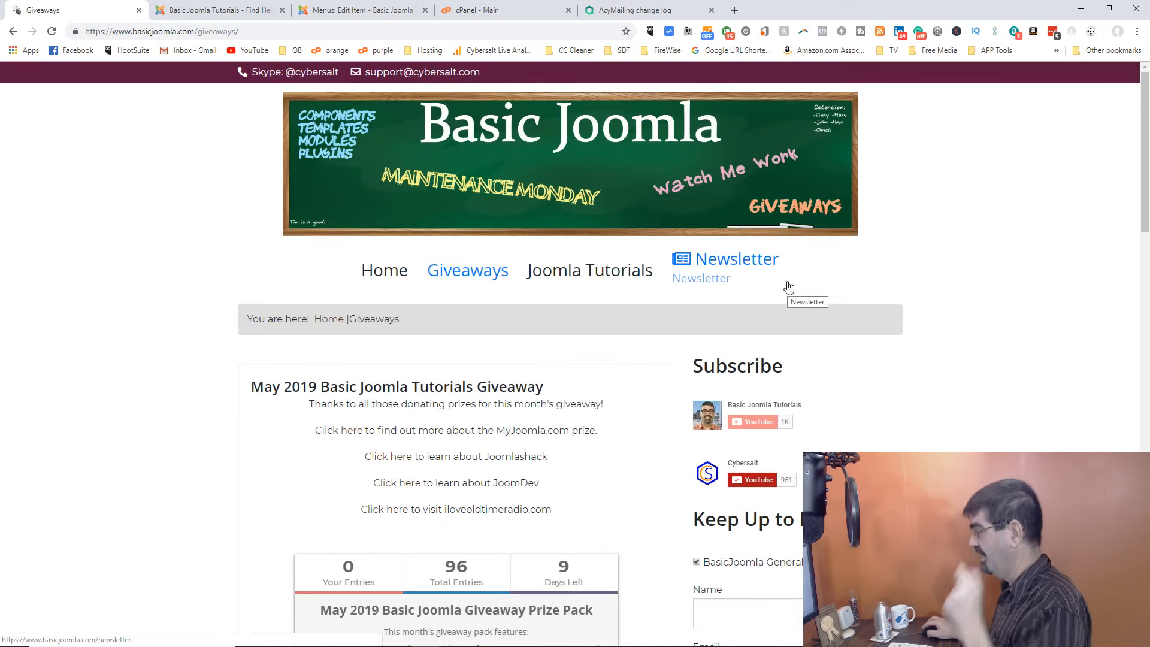
# Clear the Newsletter item's subtitle, save and close the item, and reload the Giveaways page to check the menu
pyautogui.click(346, 12)
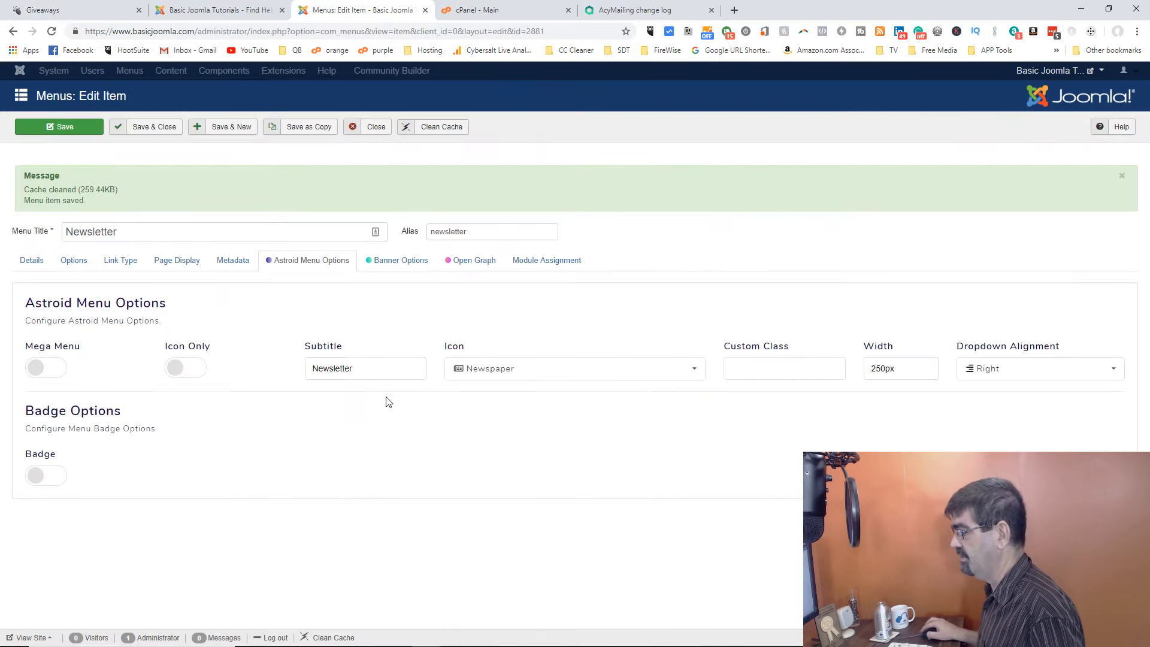
pyautogui.moveTo(359, 368); pyautogui.dragTo(282, 365)
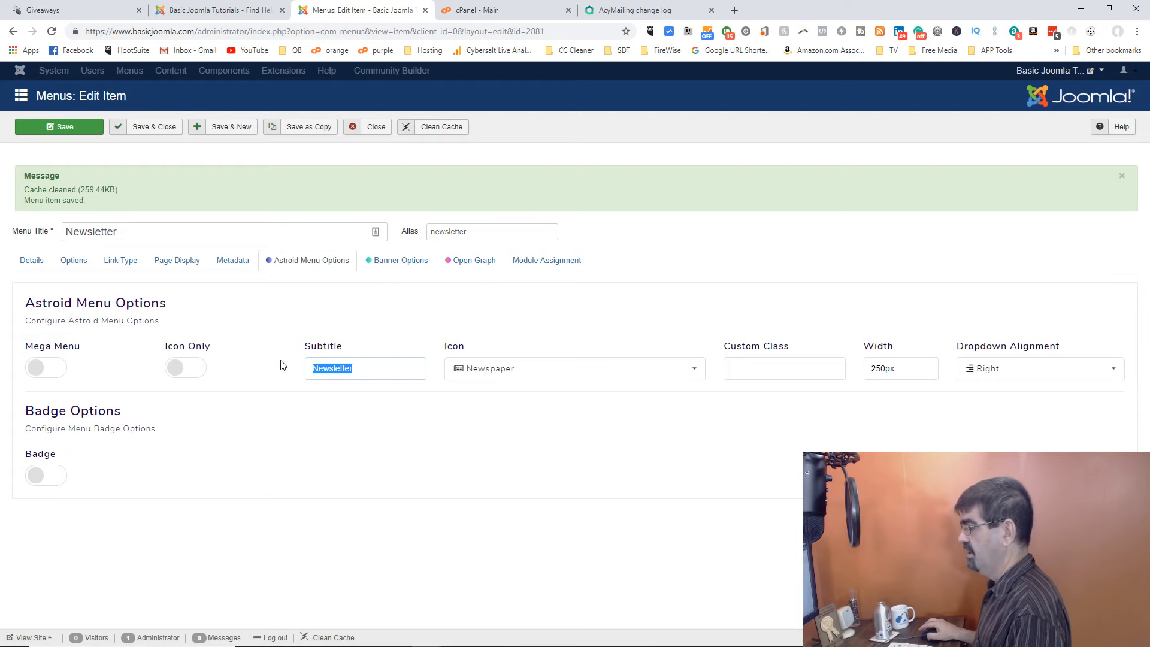
pyautogui.click(105, 14)
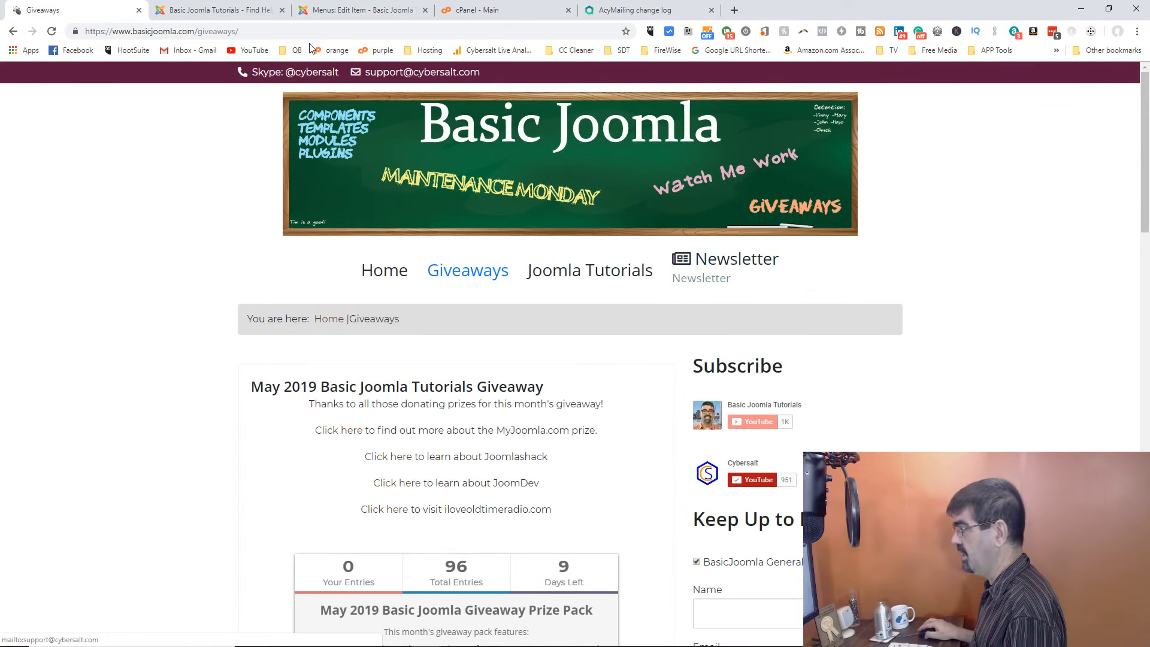
pyautogui.click(348, 12)
pyautogui.press('BackSpace')
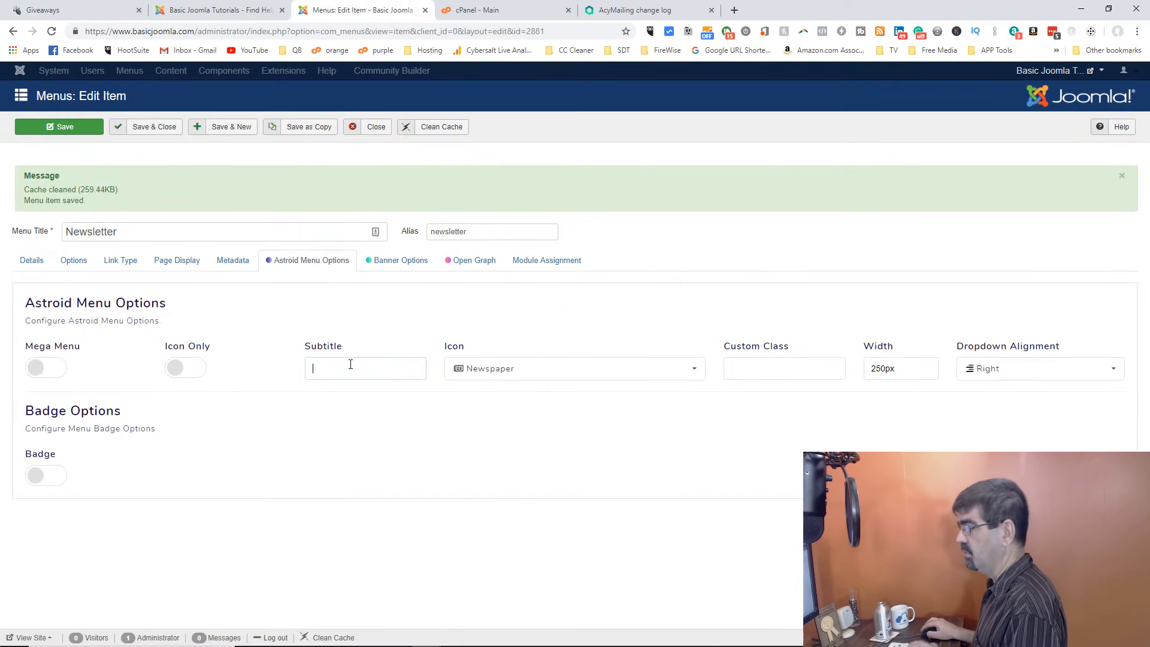
pyautogui.click(150, 128)
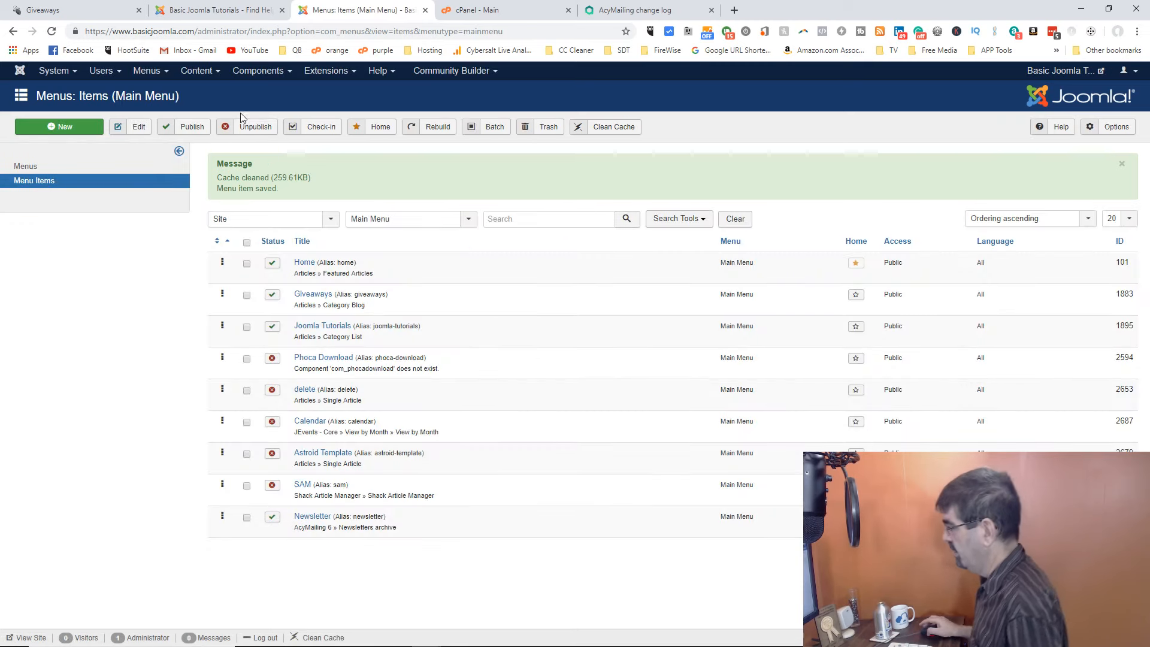
pyautogui.click(68, 14)
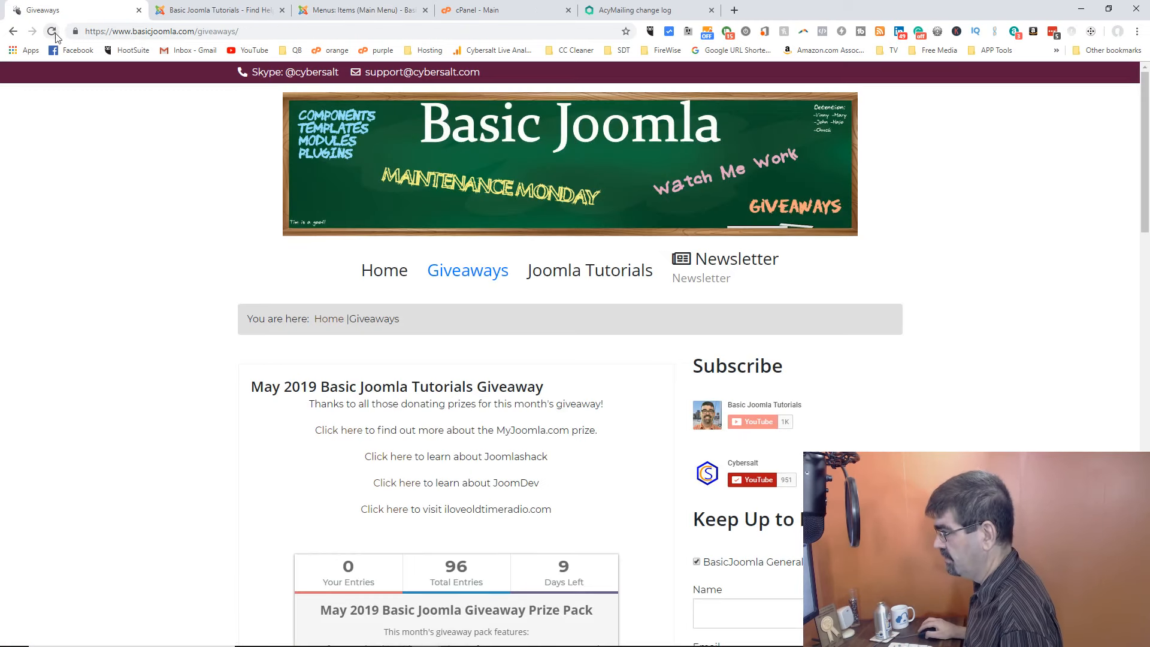
pyautogui.click(50, 35)
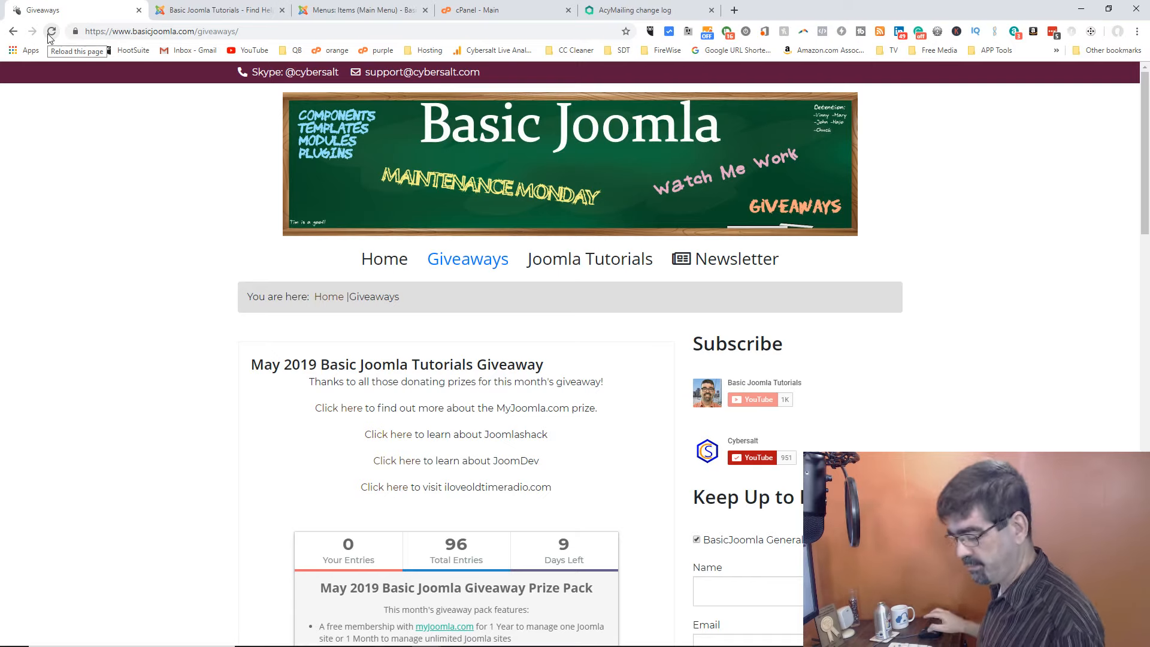
pyautogui.press('super')
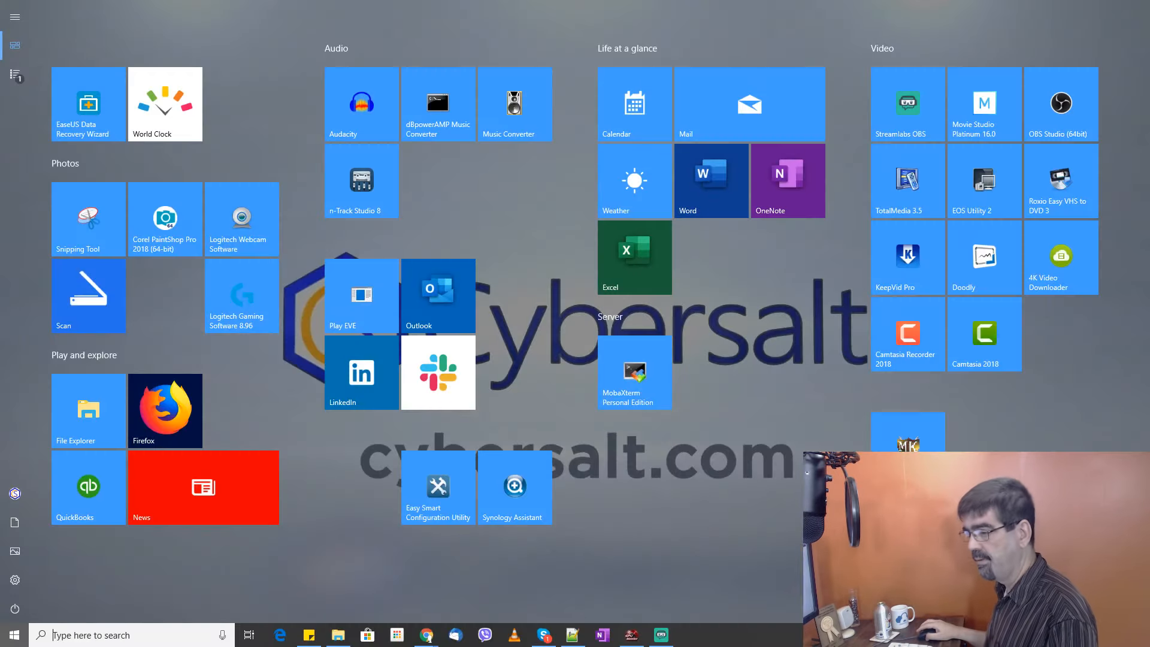
pyautogui.press('super')
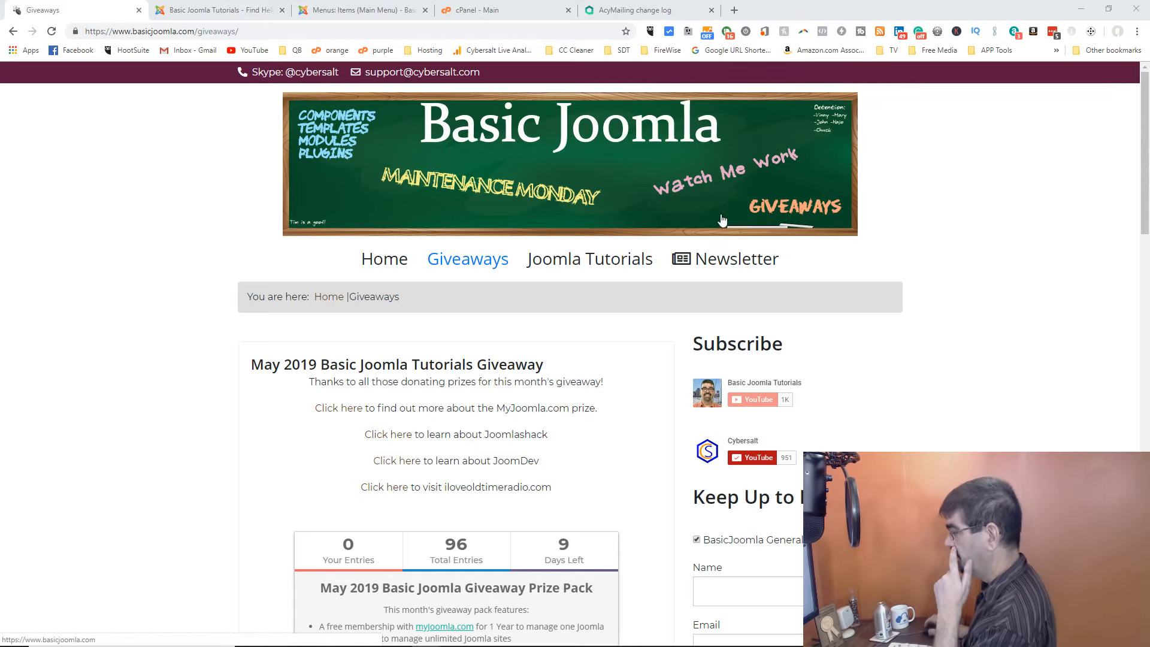
# Open the Newsletter page from the site's main menu and look over the newsletter archive
pyautogui.click(737, 268)
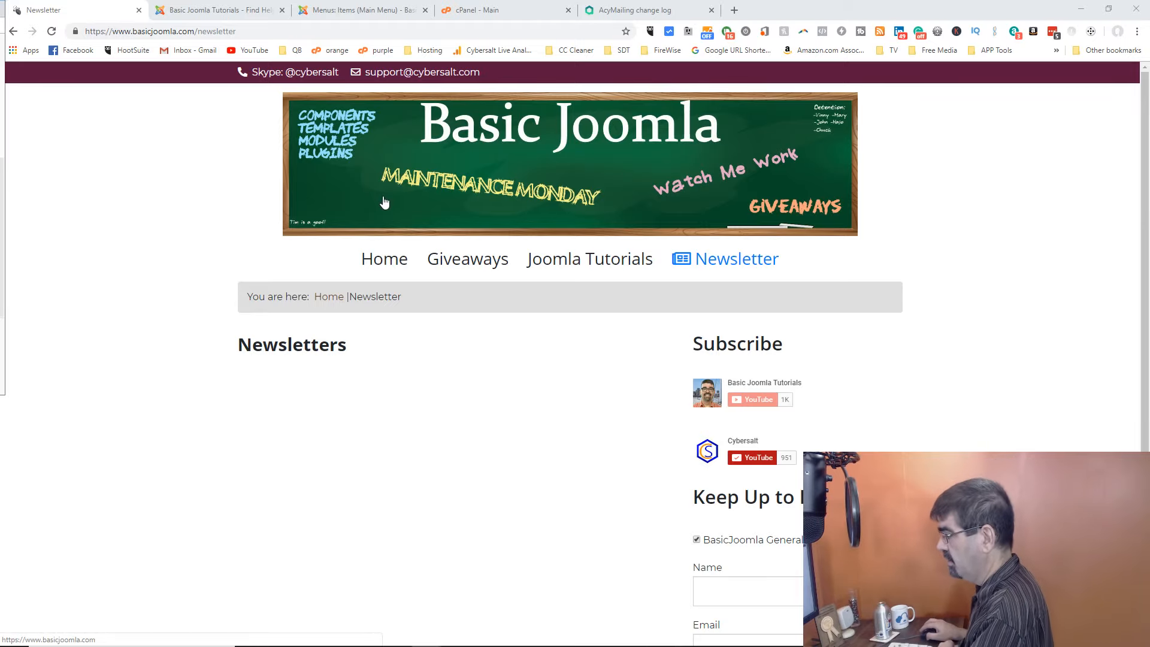
pyautogui.scroll(-2, 384, 202)
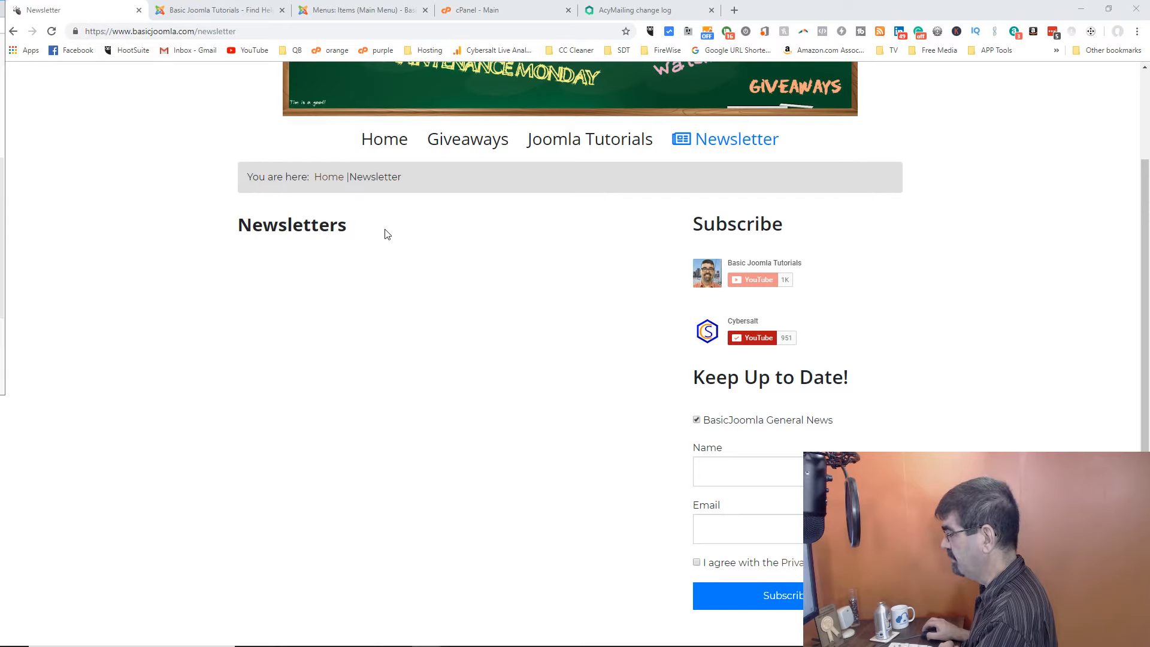
# Start a new AcyMailing campaign from an empty template after looking through the template library
pyautogui.click(220, 10)
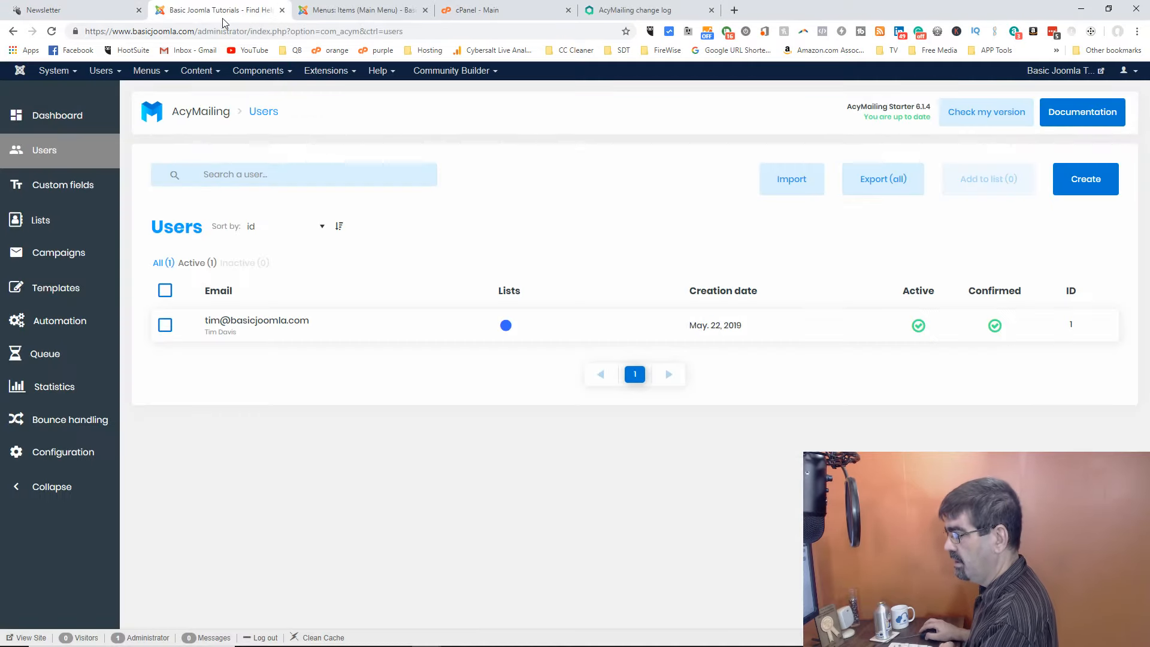
pyautogui.click(60, 254)
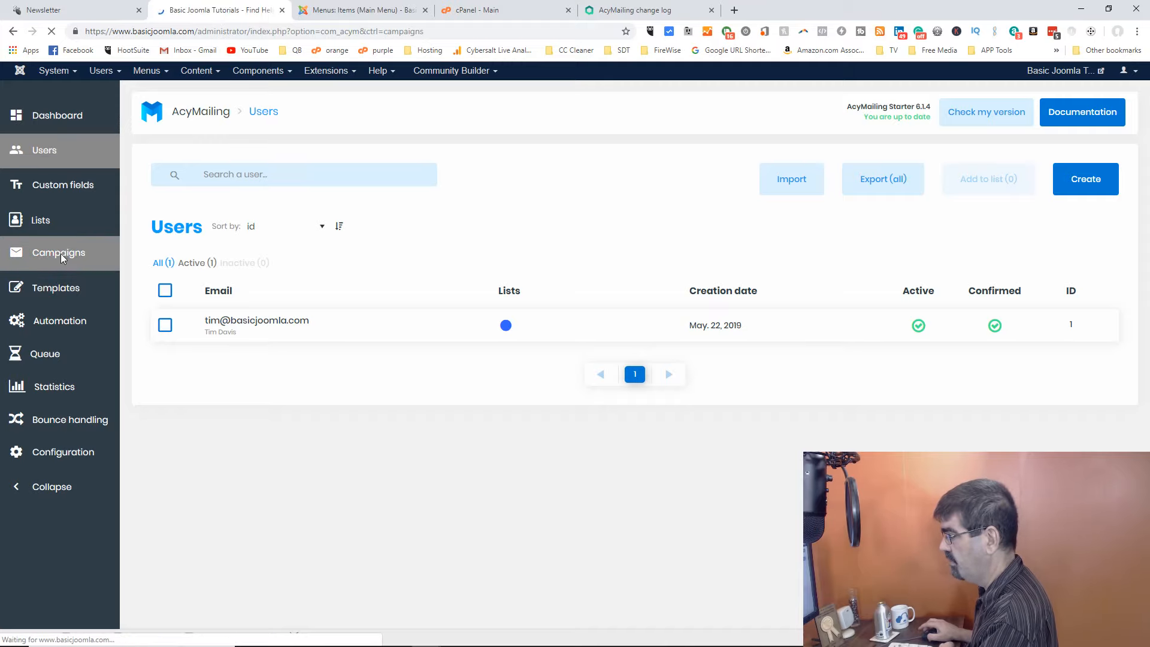
pyautogui.click(613, 267)
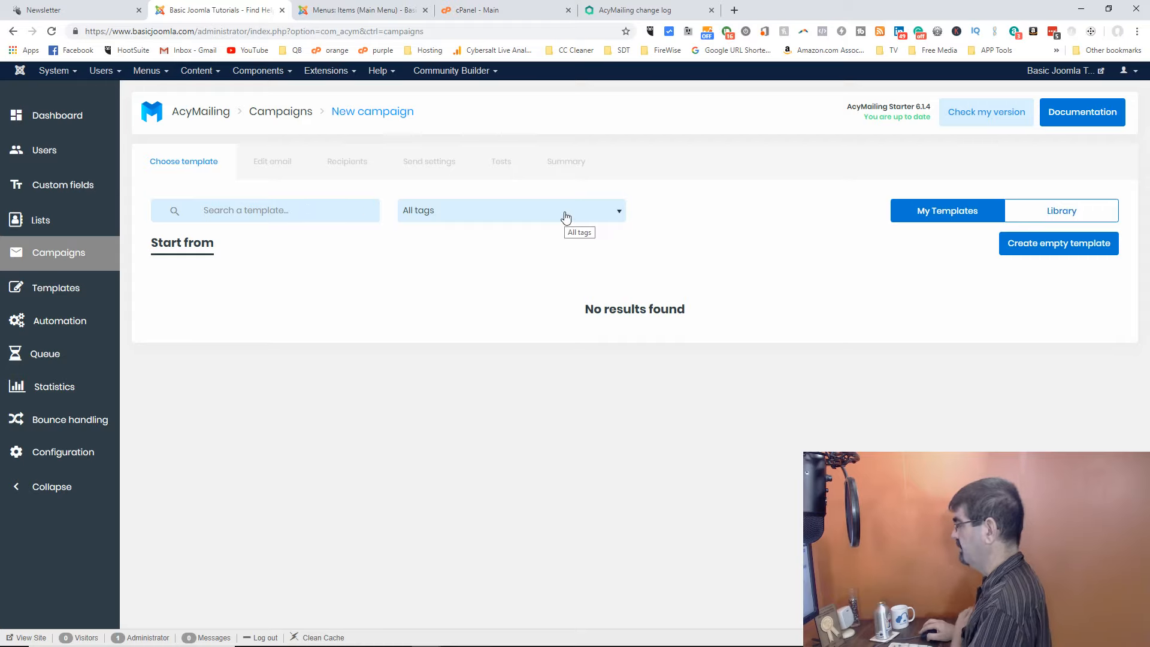
pyautogui.click(1075, 215)
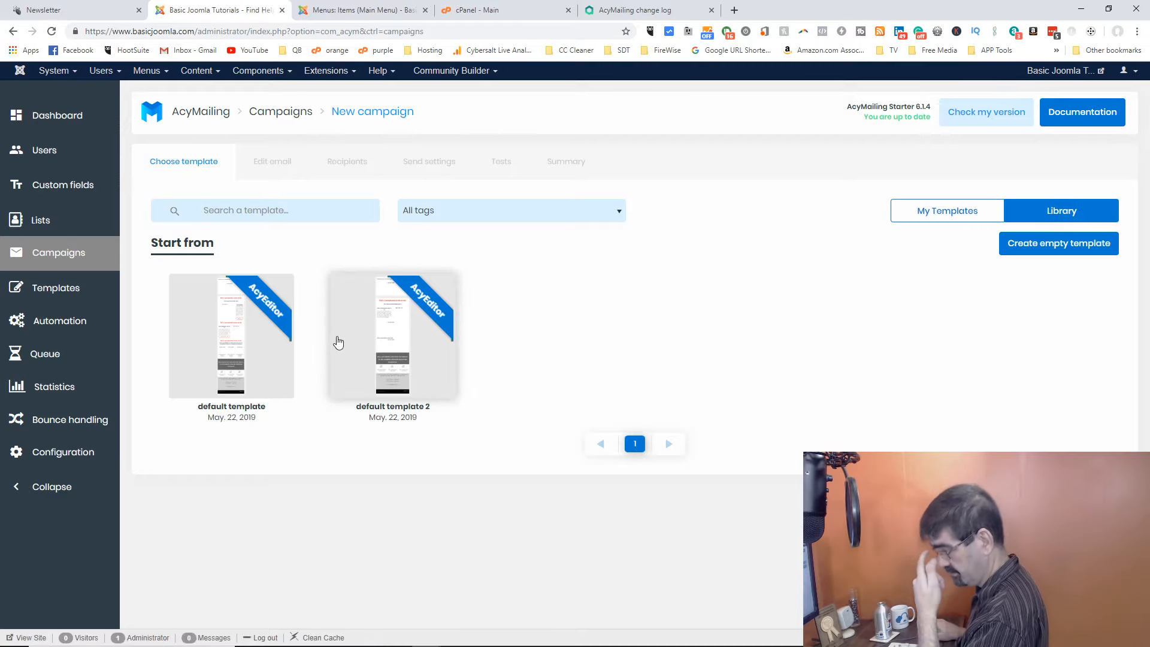
pyautogui.click(929, 221)
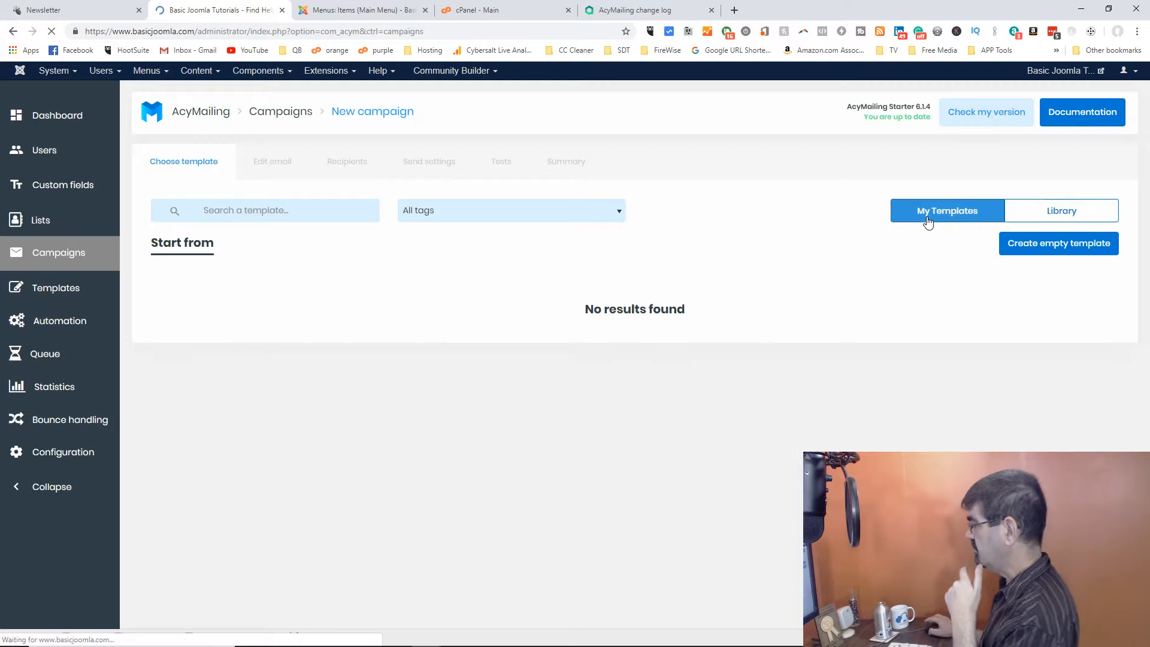
pyautogui.click(1054, 243)
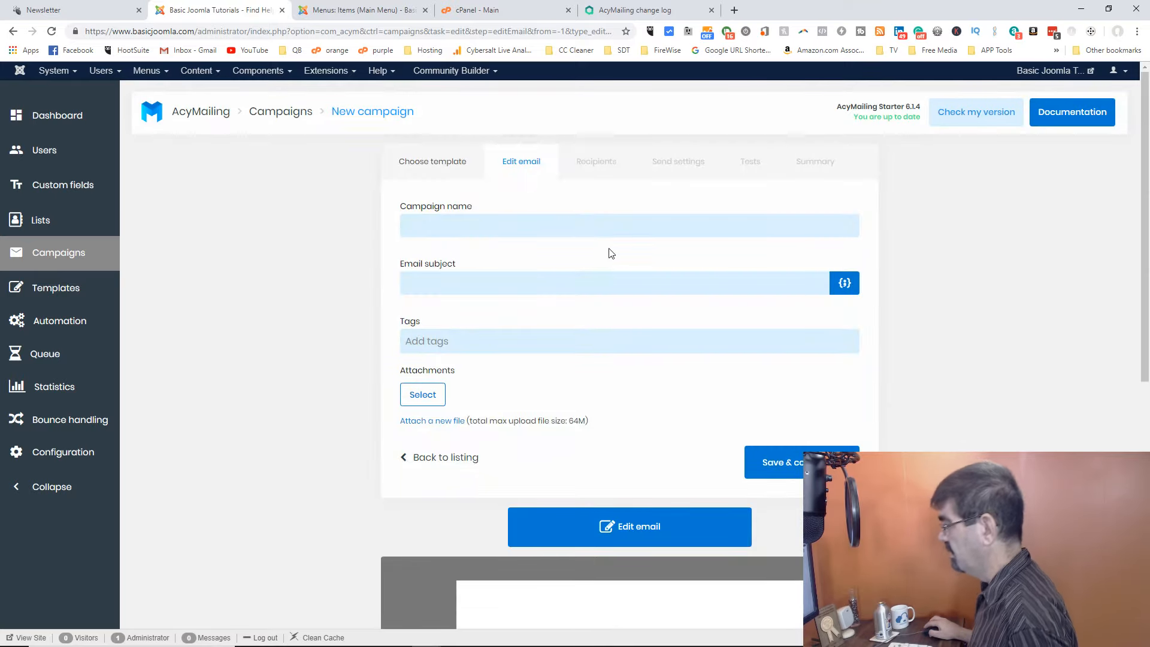
# Name the campaign First Newsletter and set its email subject to "A work in Progress!"
pyautogui.click(537, 228)
pyautogui.write('First Newwsletter')
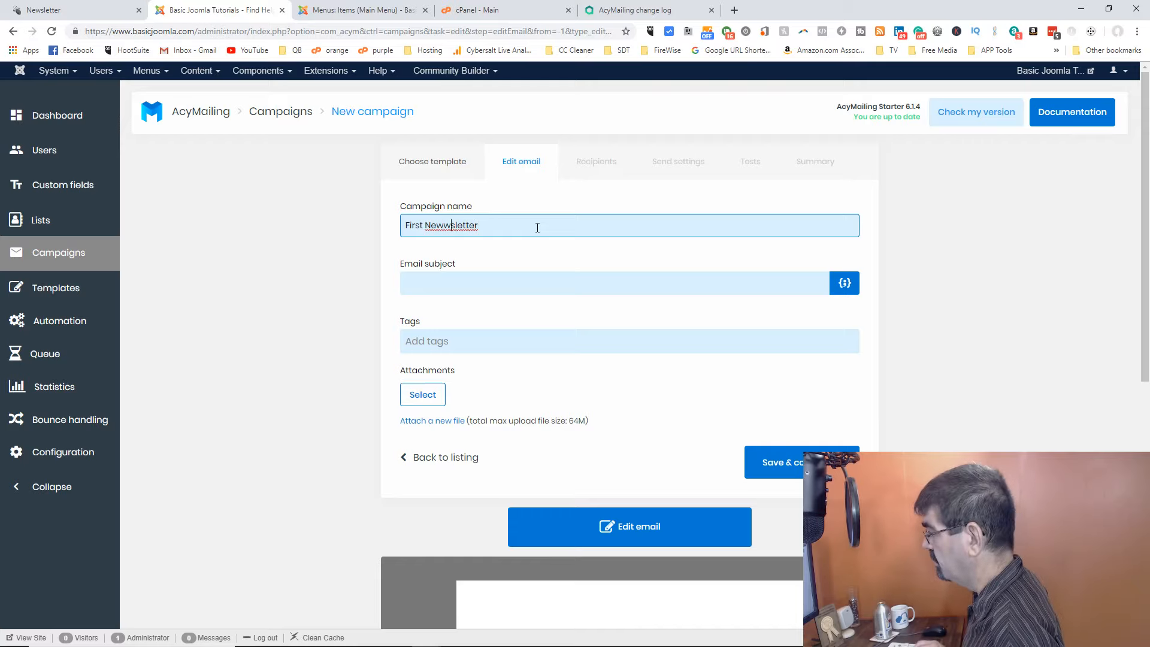
pyautogui.press('BackSpace')
pyautogui.press('Tab')
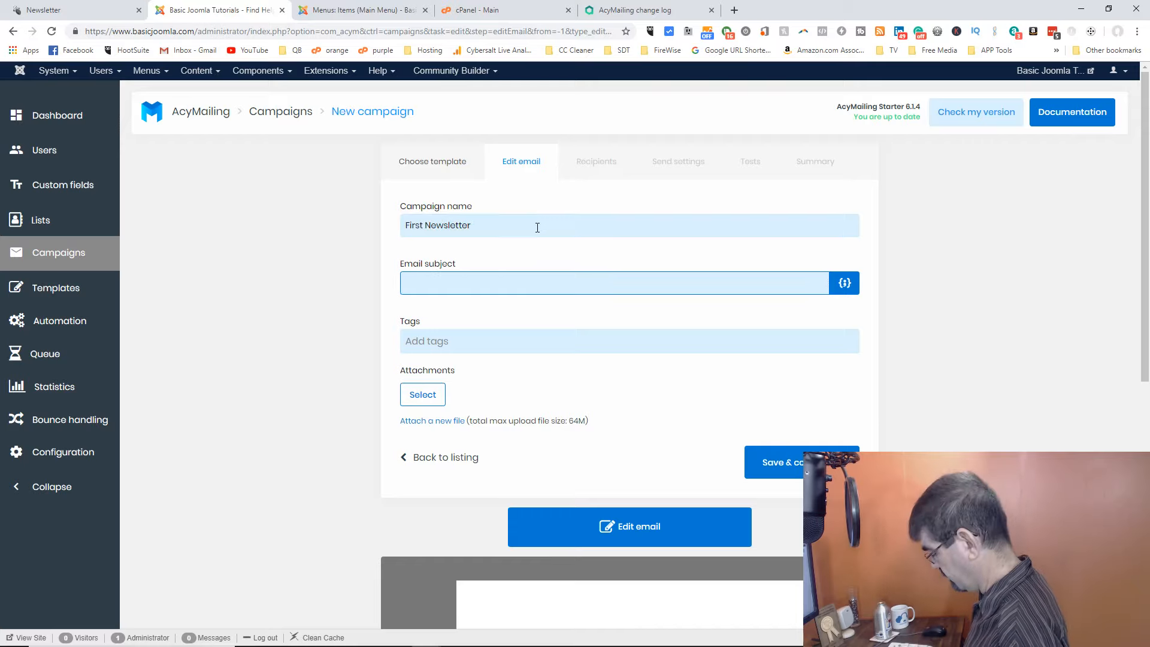
pyautogui.write('A')
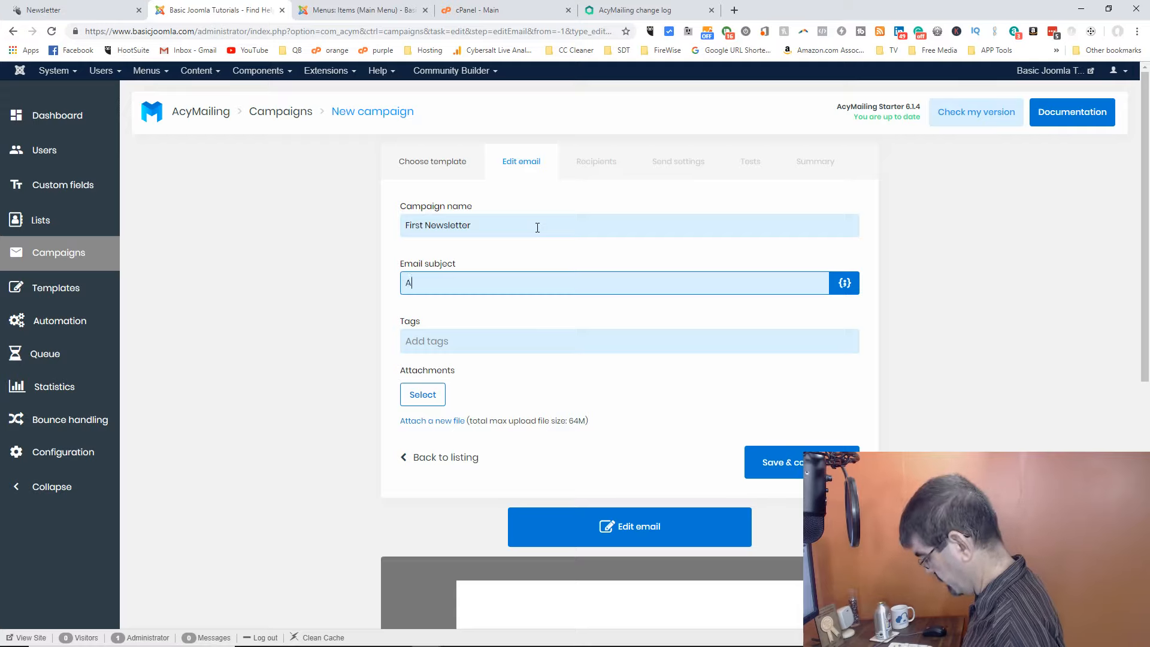
pyautogui.write(' work in Progress!')
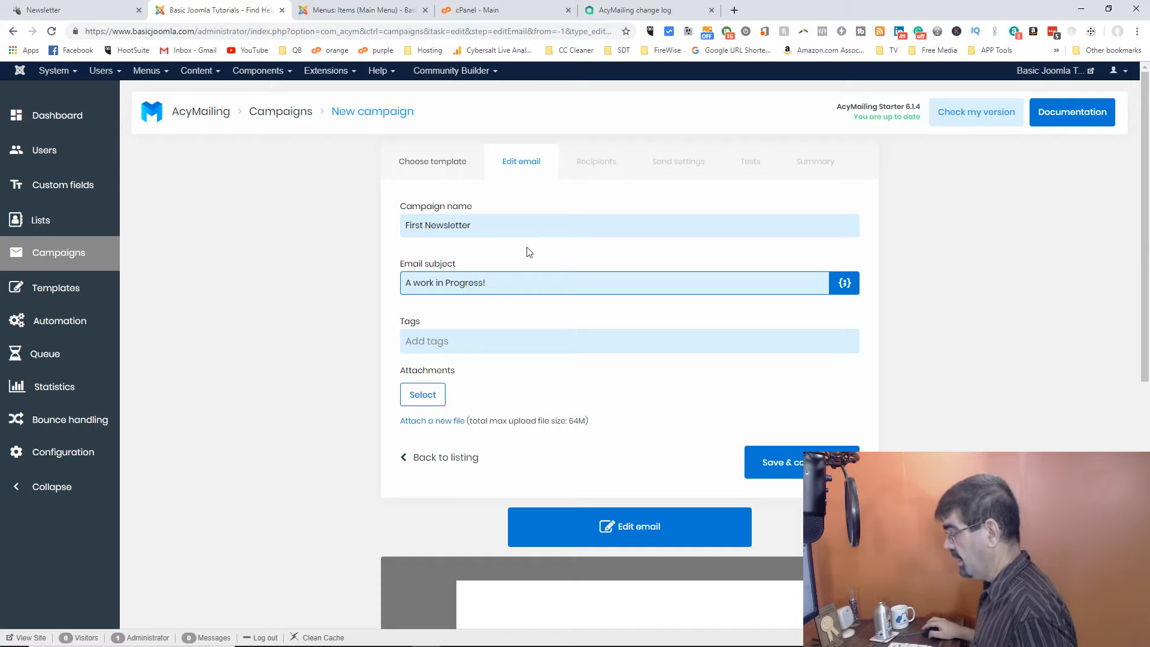
pyautogui.scroll(-2, 539, 312)
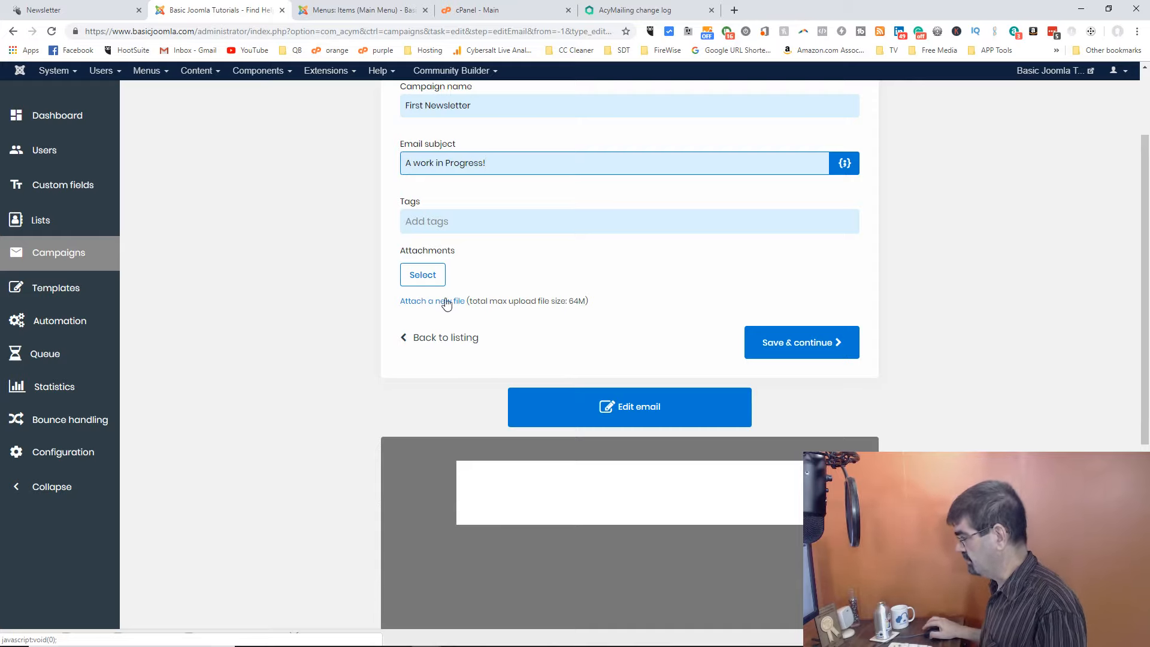
pyautogui.scroll(-2, 649, 264)
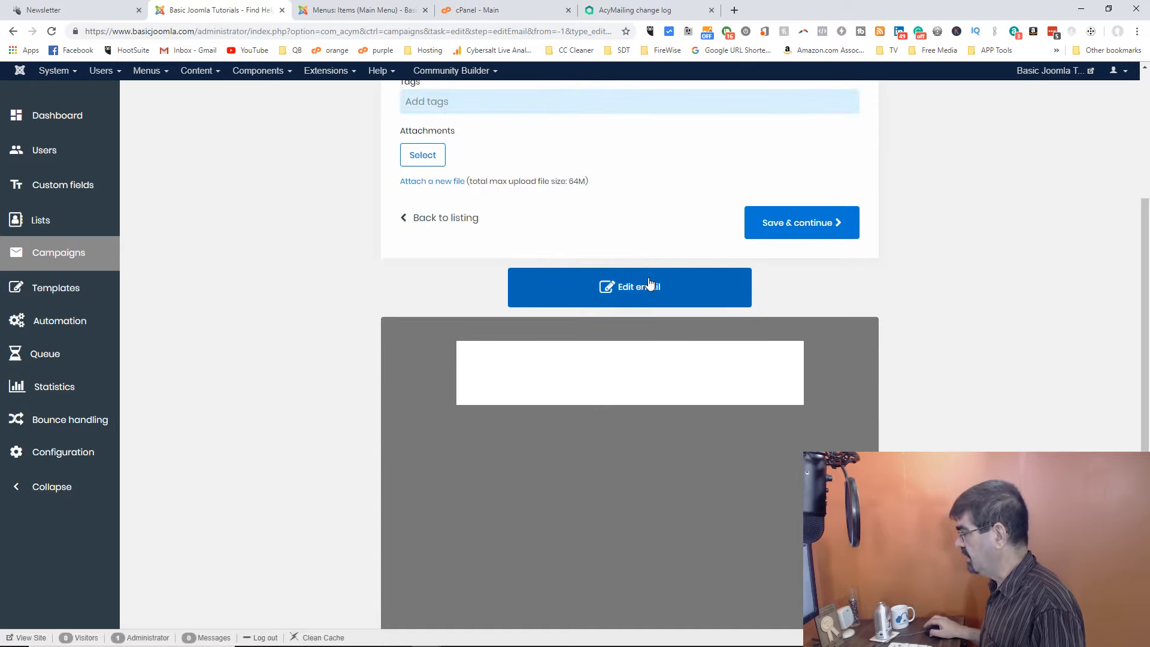
# Open the email design for editing and add a title element reading "A test mailing!" to the empty template
pyautogui.click(664, 286)
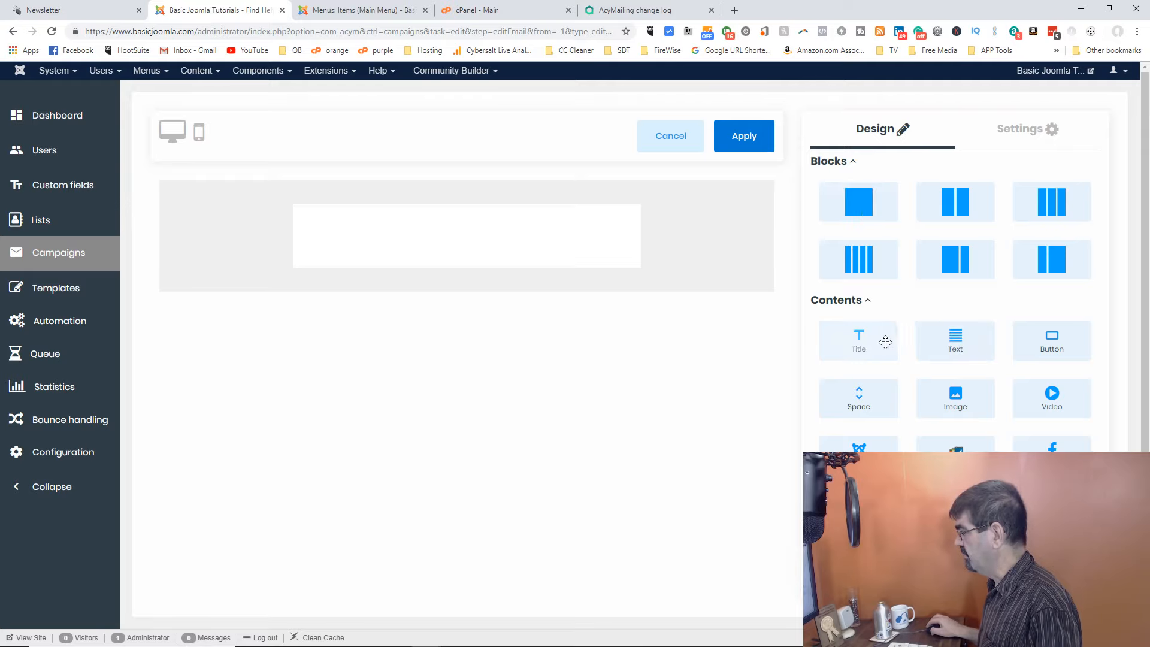
pyautogui.moveTo(884, 340); pyautogui.dragTo(442, 243)
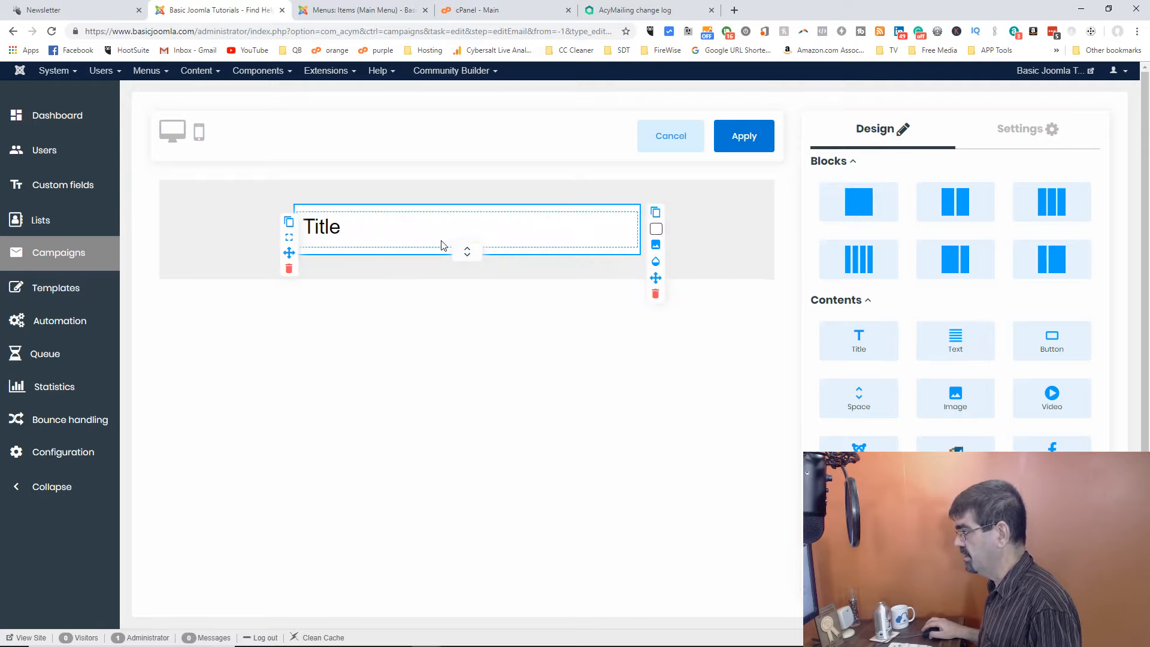
pyautogui.doubleClick(322, 226)
pyautogui.write('A test n')
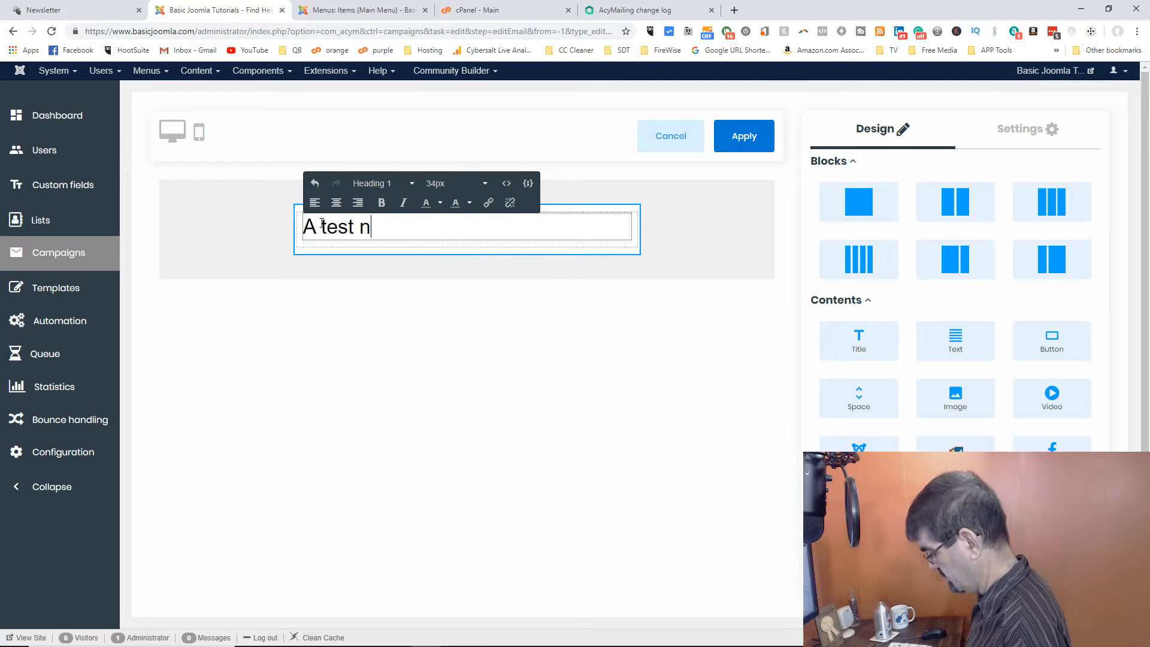
pyautogui.press('BackSpace')
pyautogui.write('mailing!')
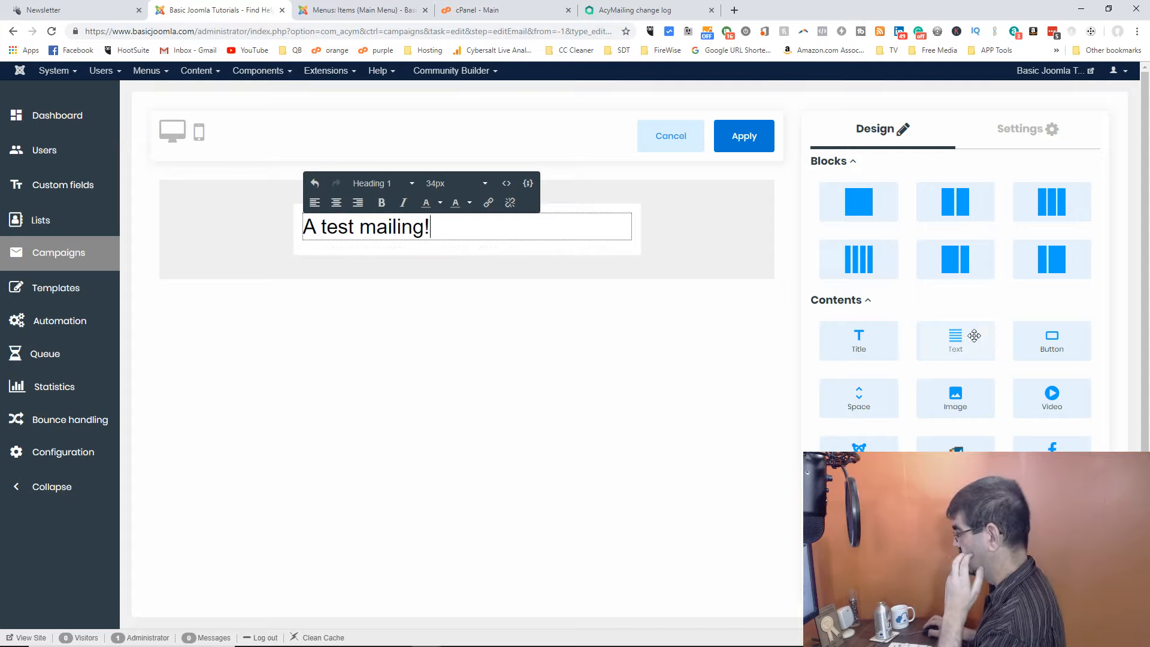
# Add a text element below the title containing a centered Unsubscribe link, and apply the email design
pyautogui.moveTo(965, 336); pyautogui.dragTo(306, 251)
pyautogui.click(499, 254)
pyautogui.press('BackSpace')
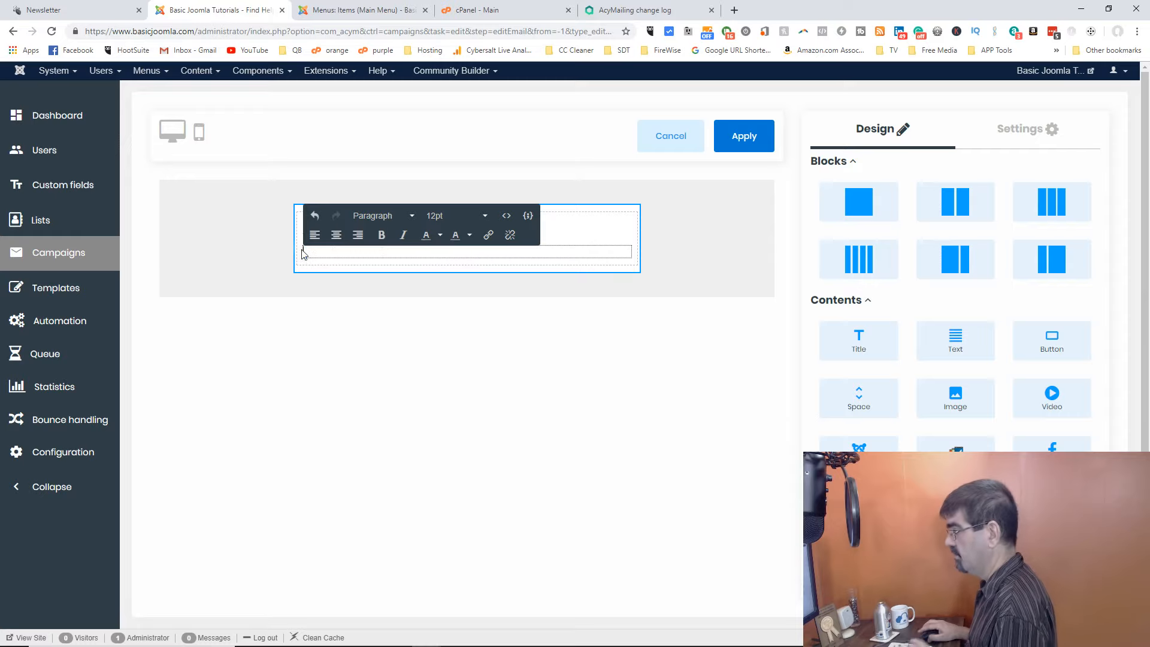
pyautogui.click(529, 217)
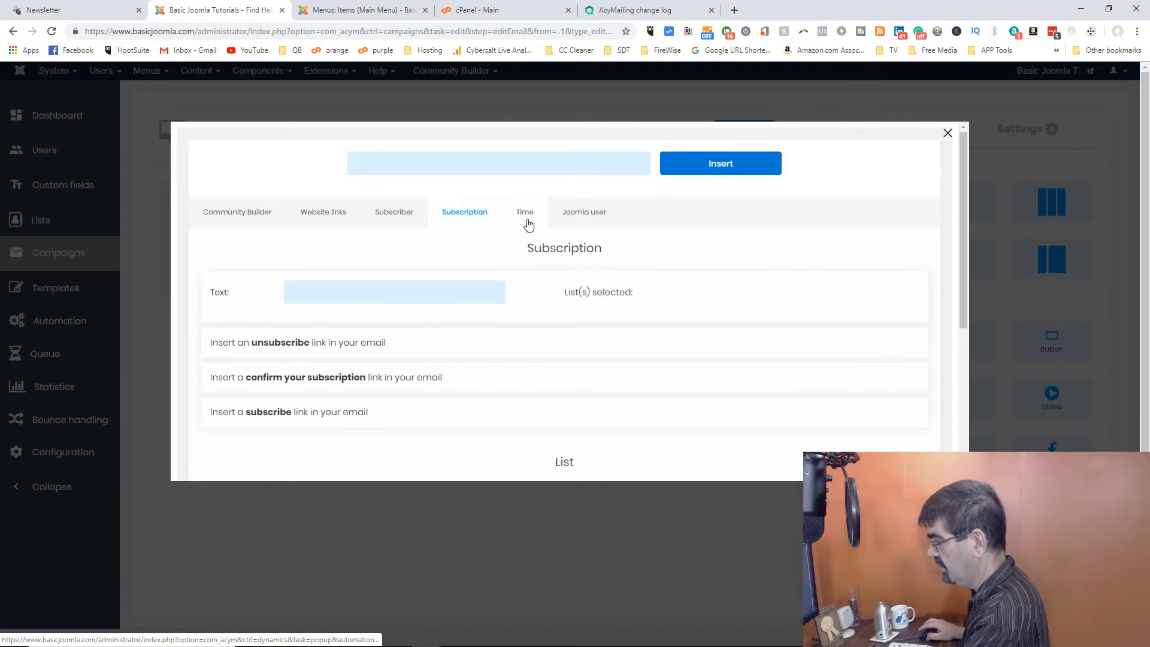
pyautogui.click(325, 346)
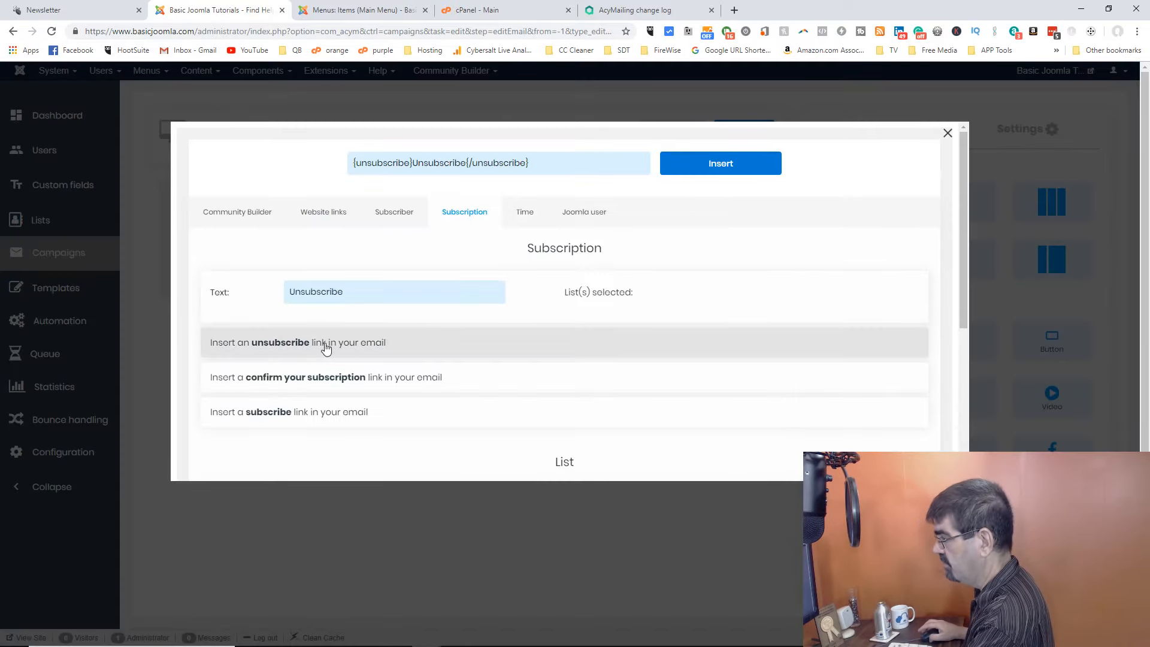
pyautogui.click(721, 168)
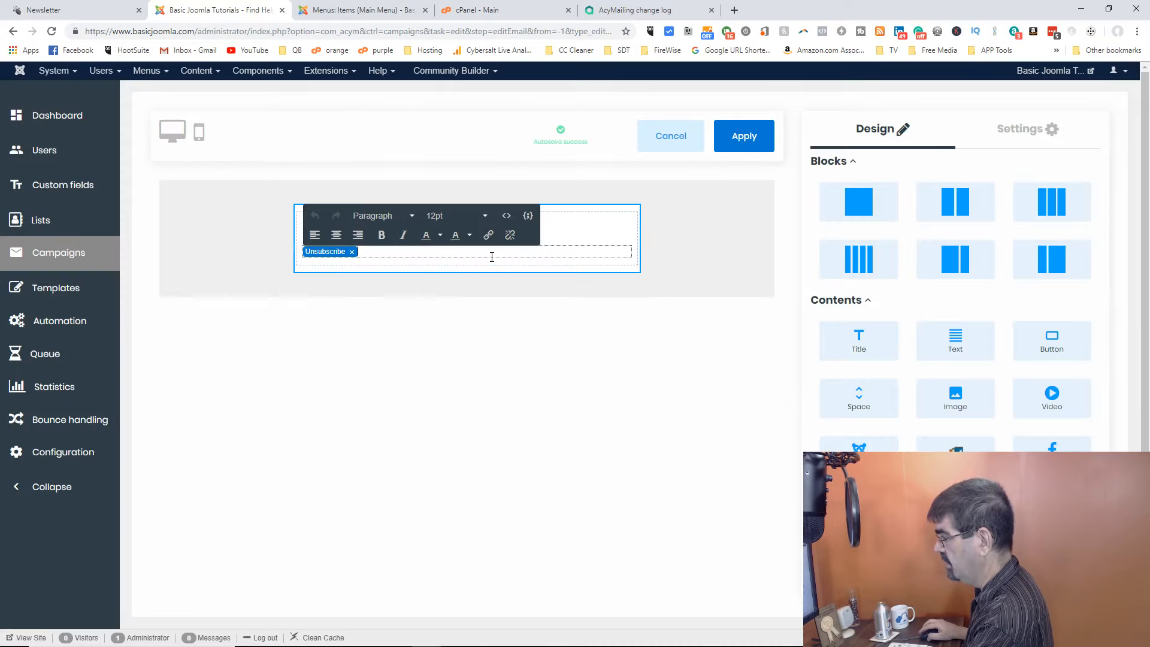
pyautogui.click(336, 237)
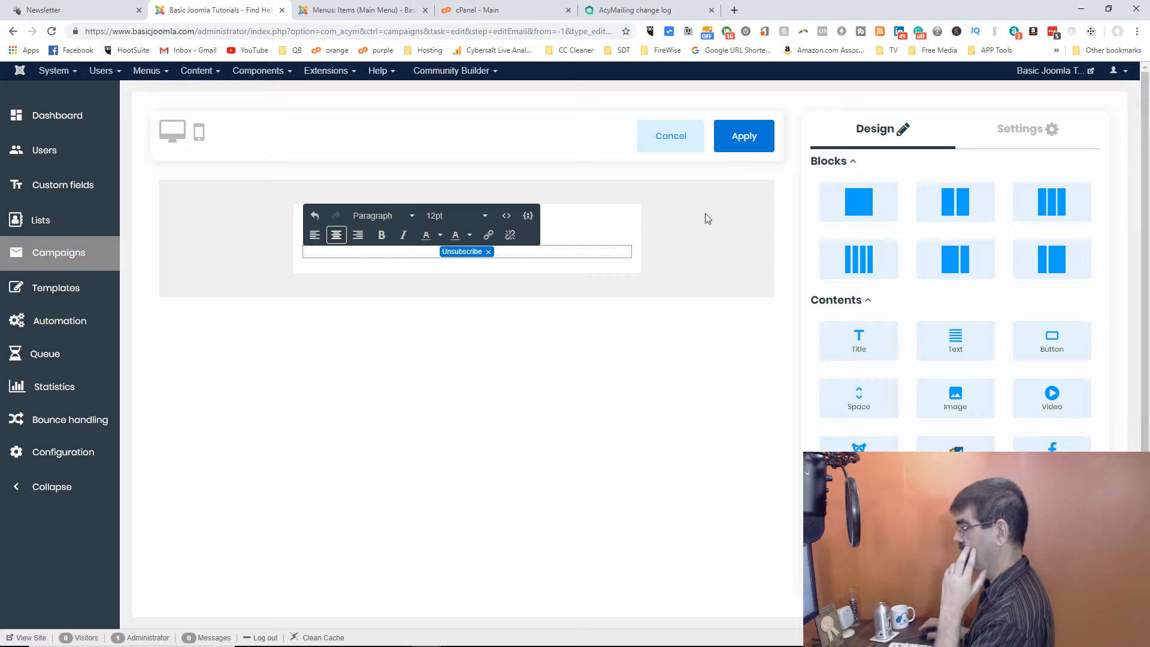
pyautogui.click(751, 139)
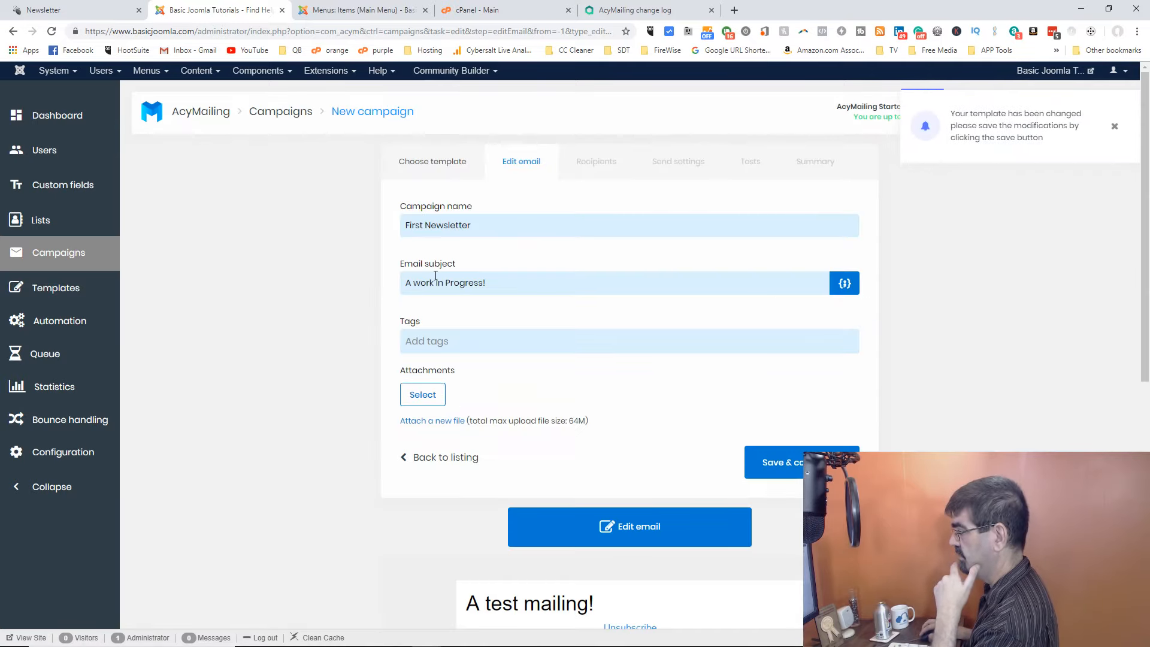
# Save the campaign's email content and exit to the campaign listing without choosing a recipient list
pyautogui.scroll(-2, 537, 297)
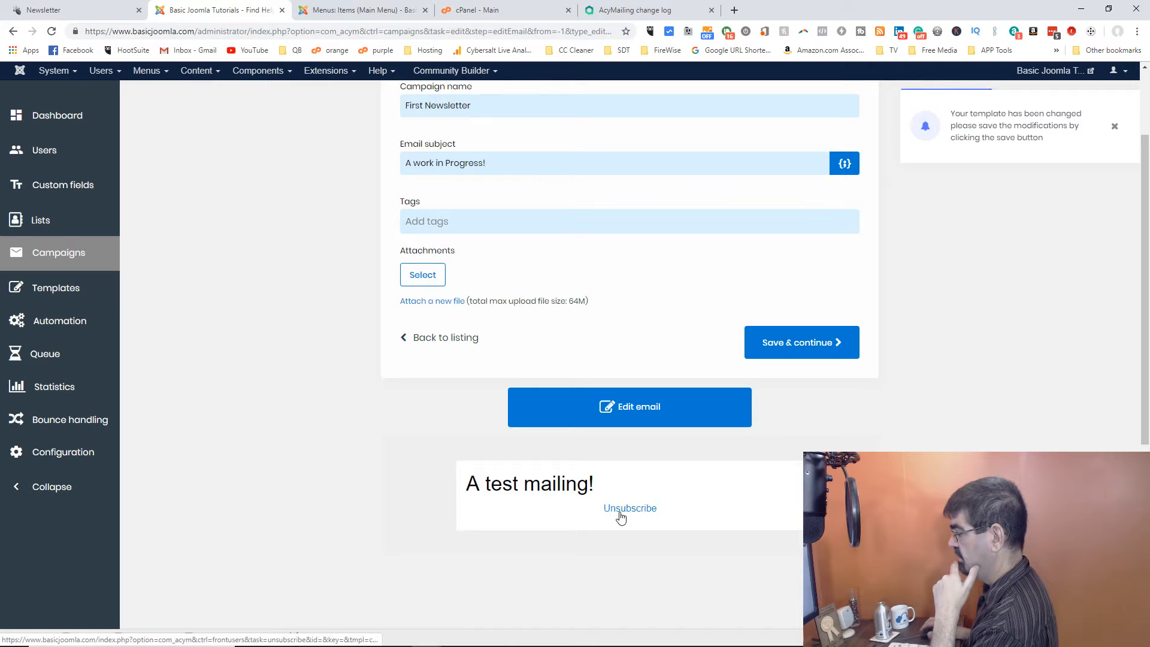
pyautogui.click(803, 340)
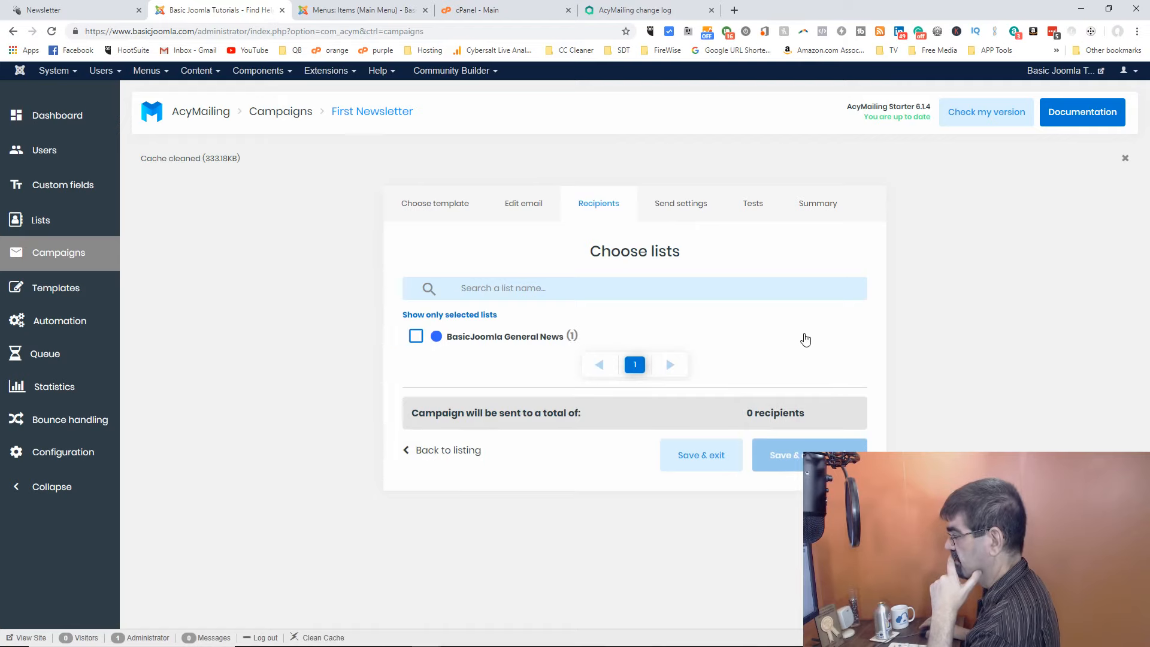
pyautogui.click(280, 118)
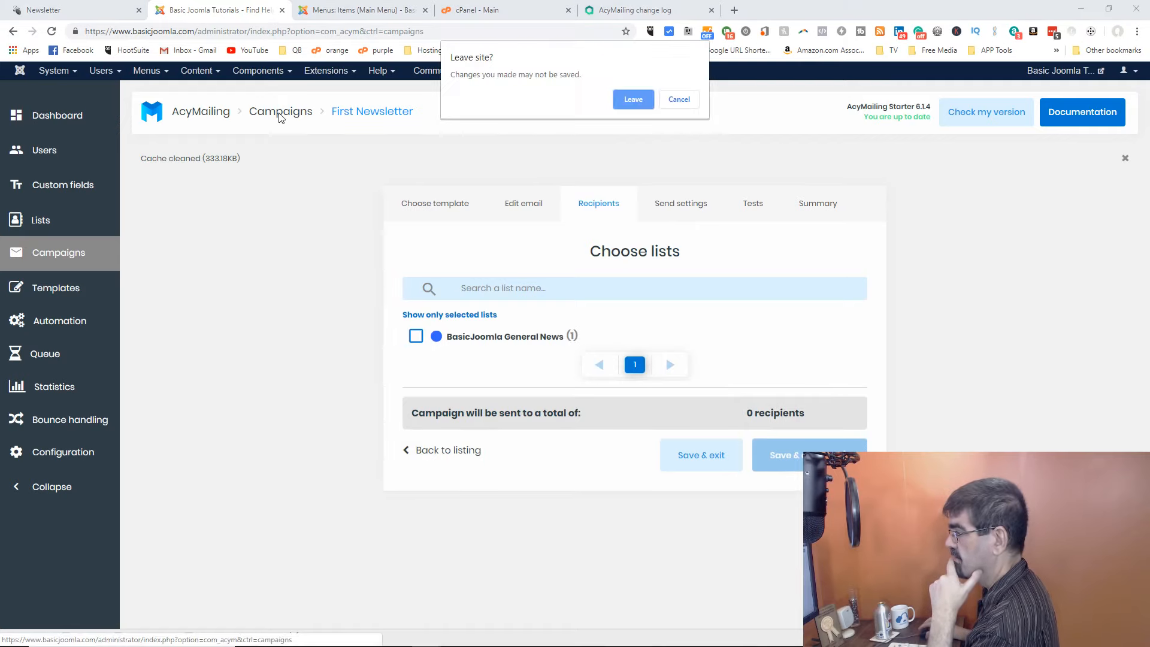
pyautogui.click(679, 100)
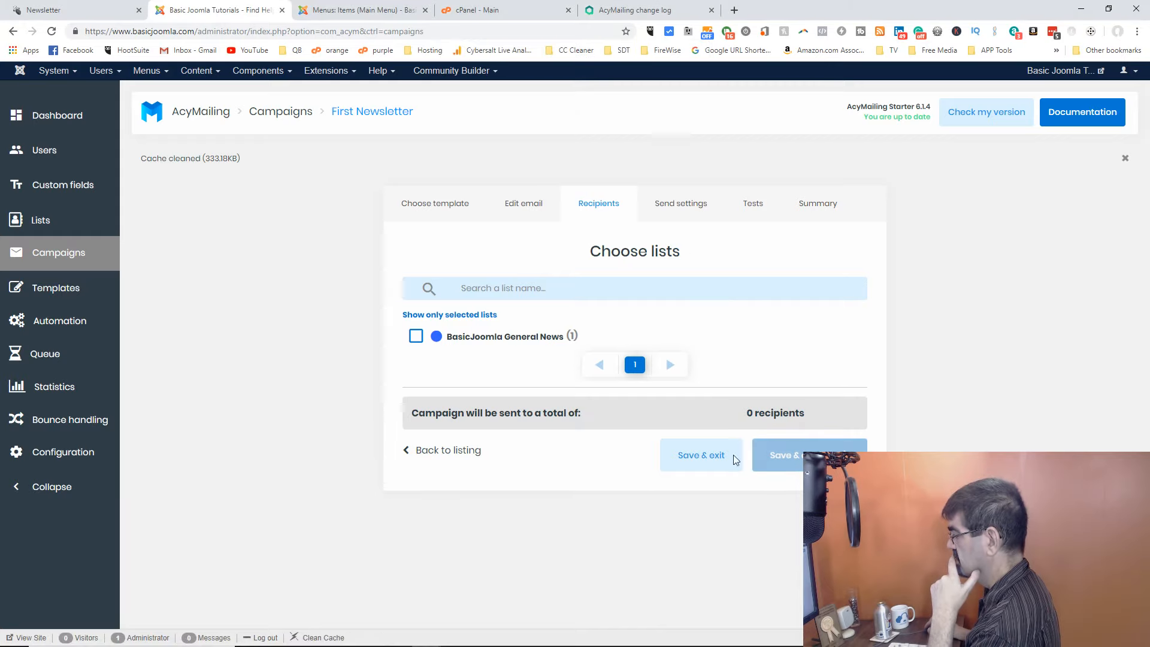
pyautogui.click(712, 463)
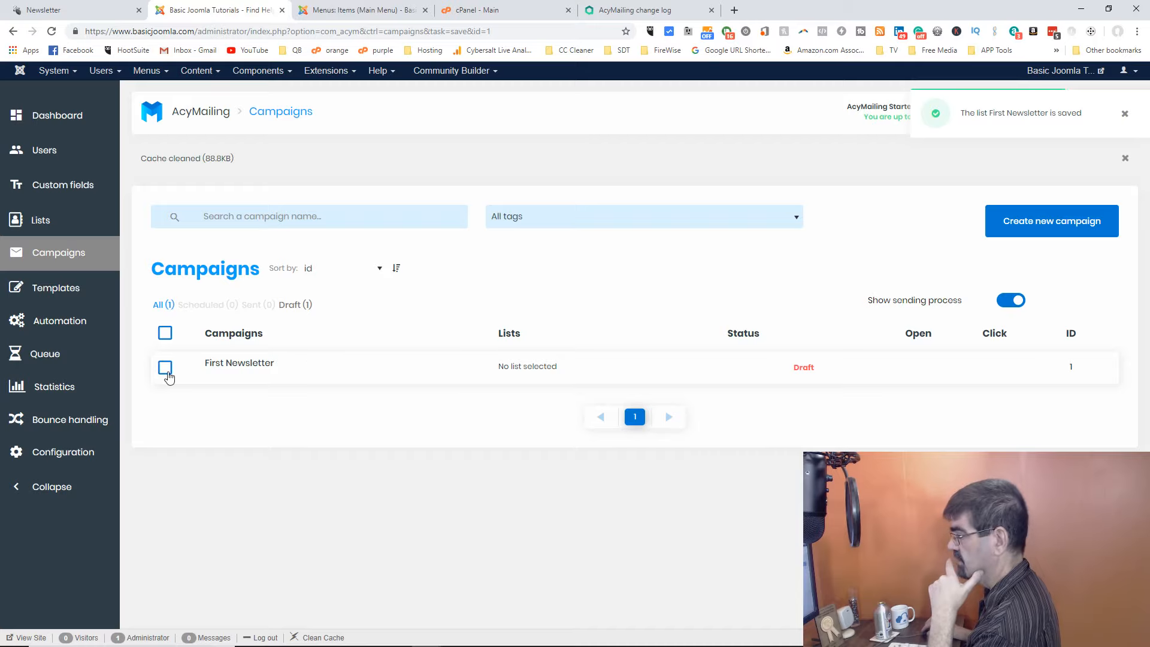
pyautogui.click(167, 371)
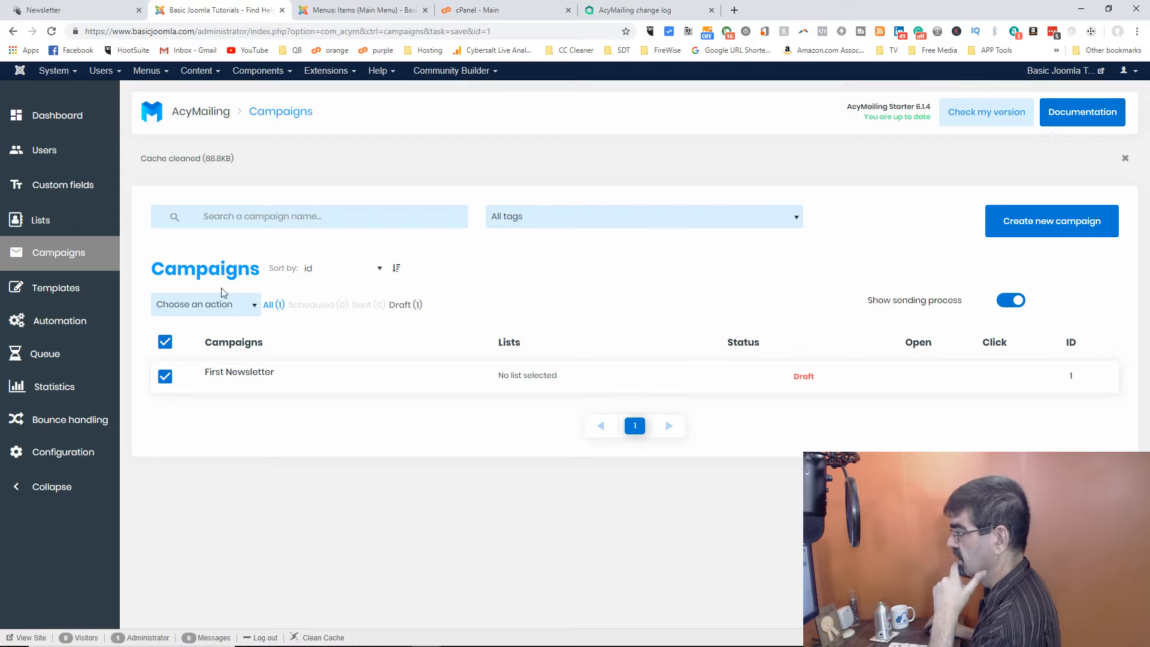
pyautogui.click(165, 342)
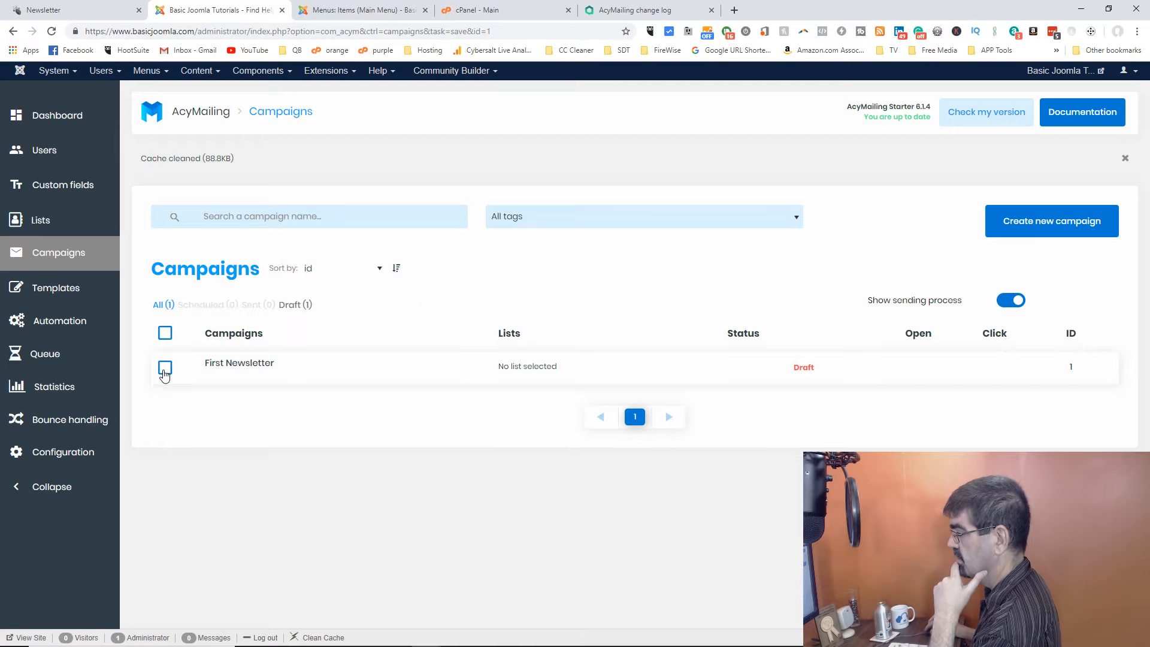
pyautogui.click(165, 343)
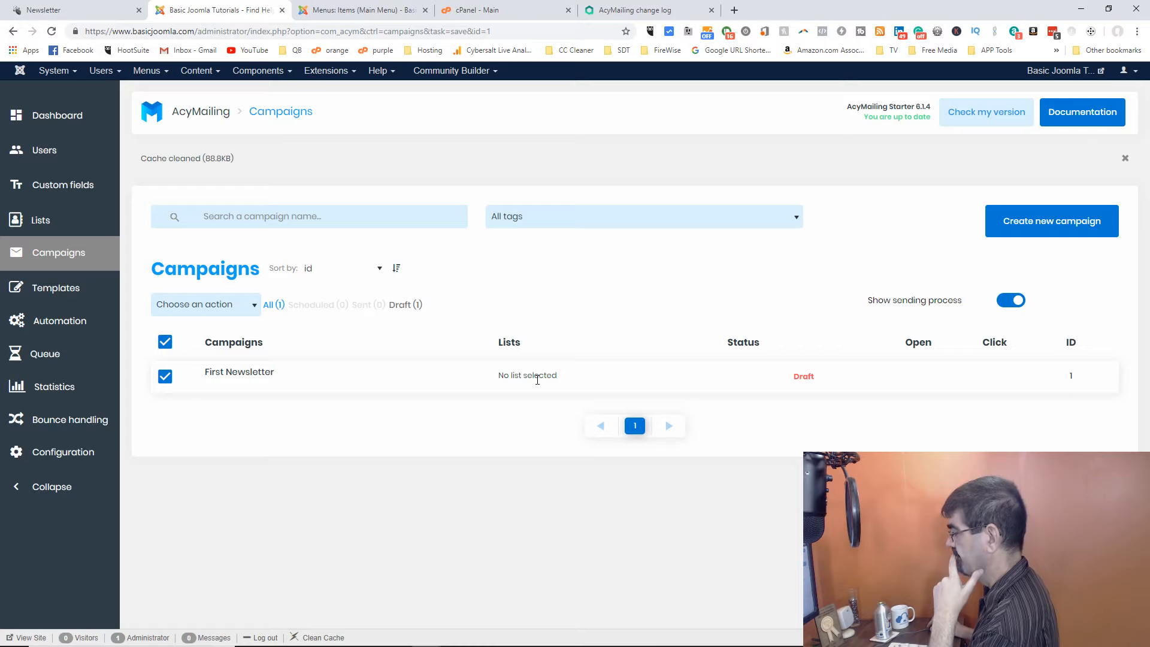
# Reopen the First Newsletter campaign, choose BasicJoomla General News as its recipient list, and save to continue to the send settings
pyautogui.click(237, 373)
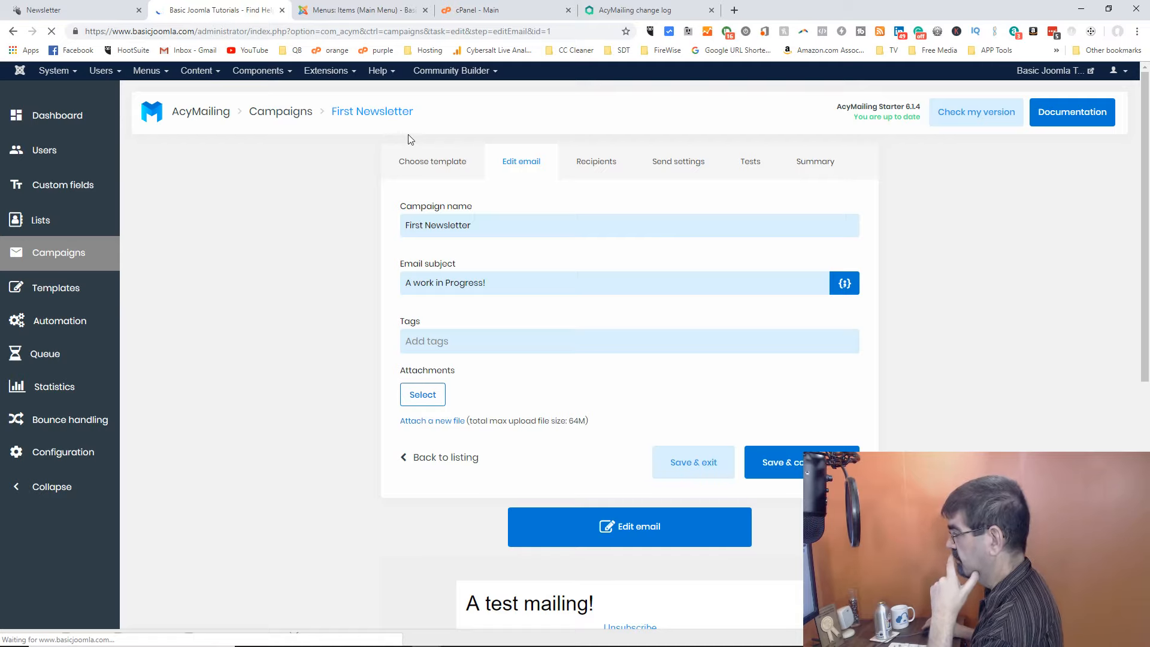
pyautogui.click(415, 166)
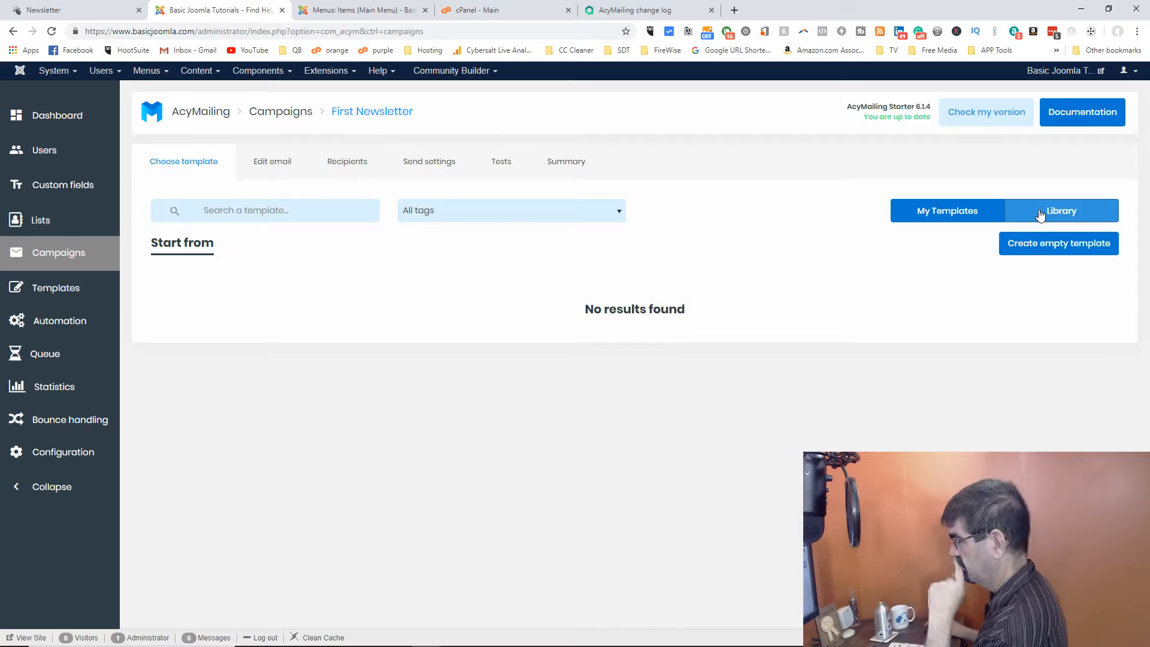
pyautogui.click(286, 171)
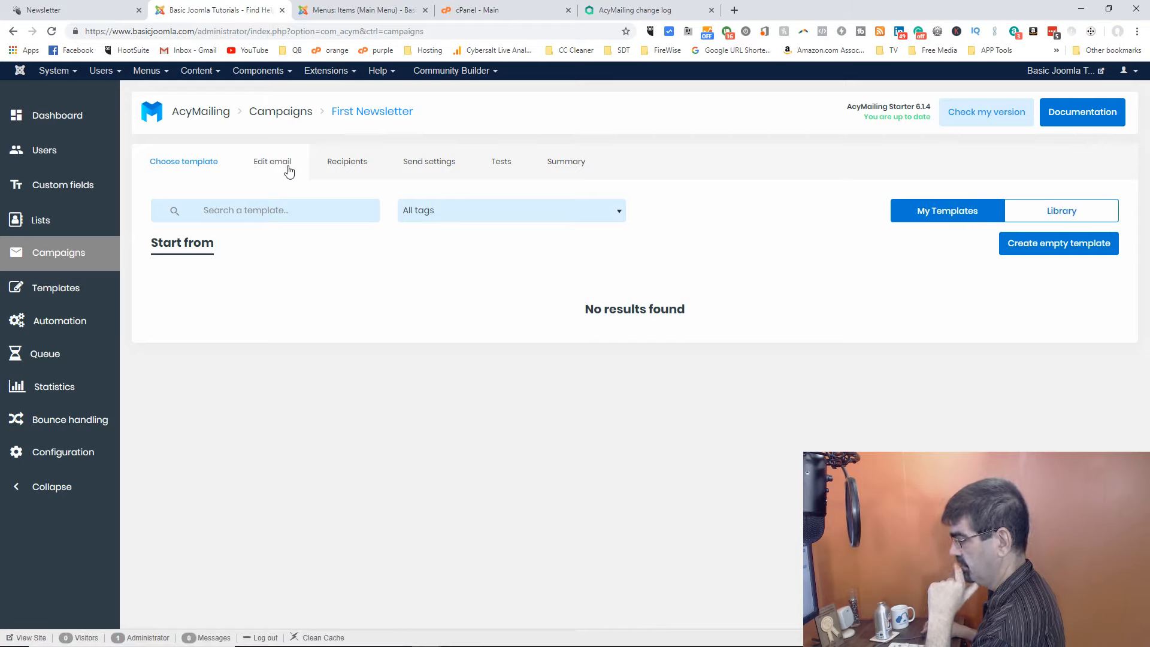
pyautogui.click(289, 172)
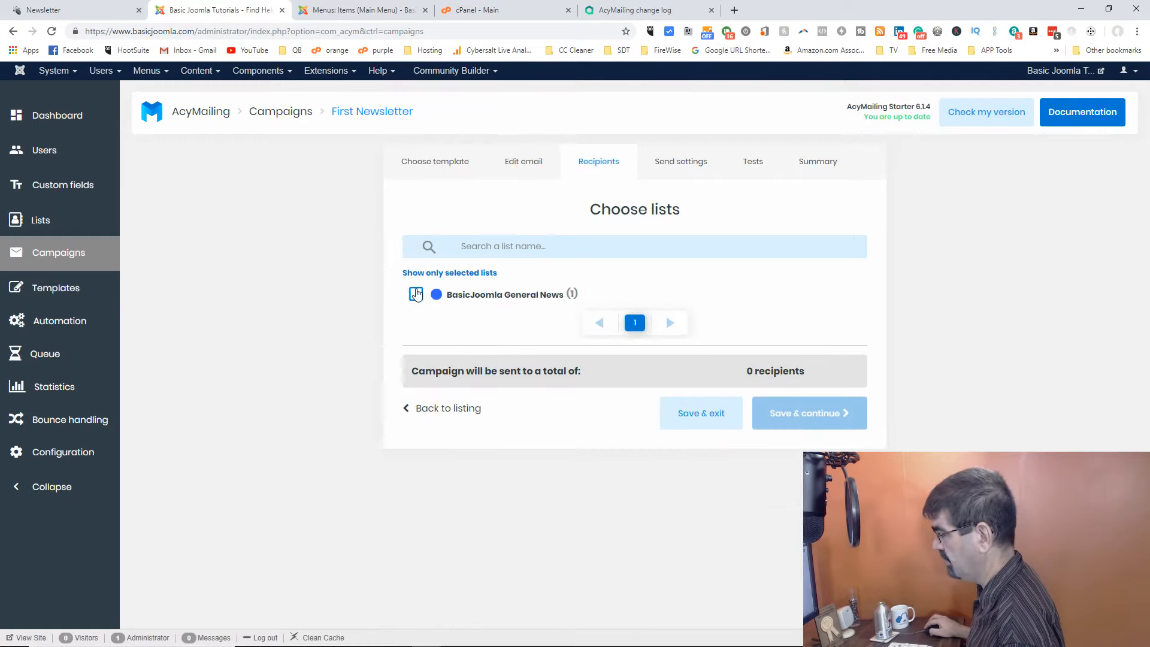
pyautogui.click(416, 294)
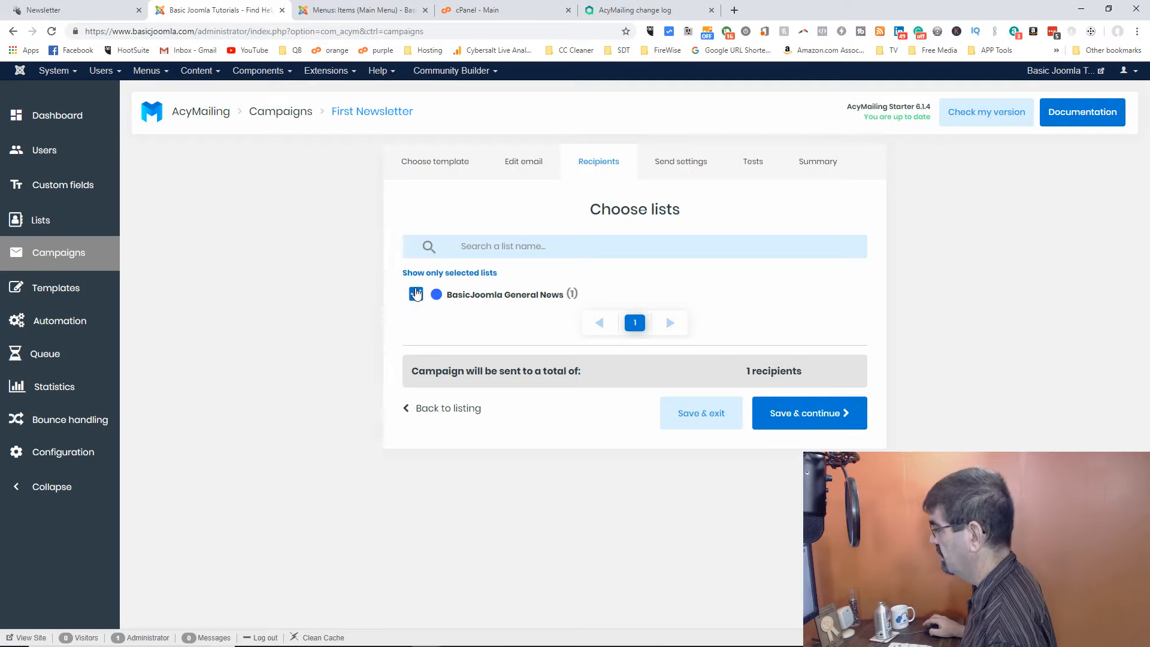
pyautogui.click(801, 424)
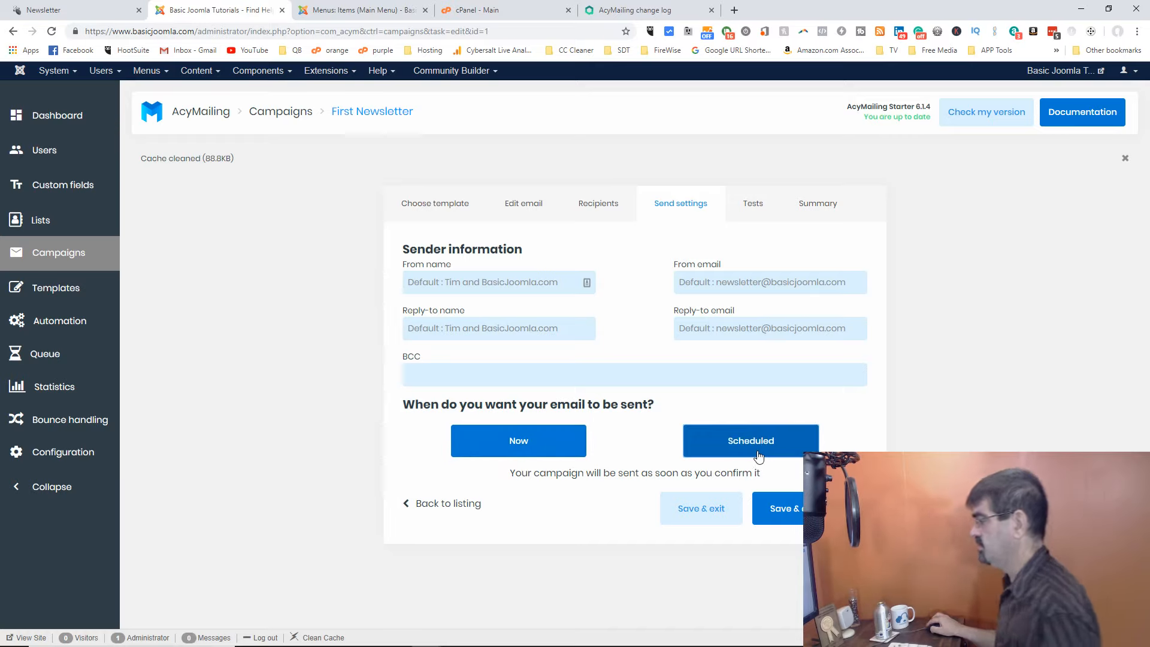
# Try to schedule the campaign for 22 May 2019 at 11:55 and save the send settings
pyautogui.click(759, 455)
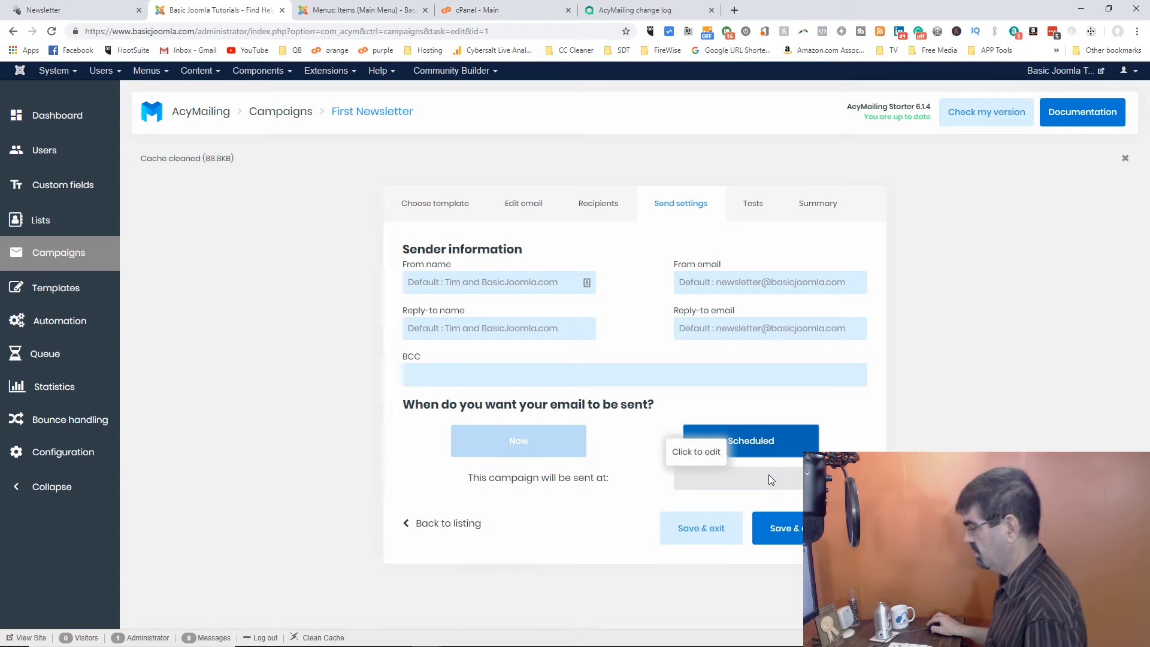
pyautogui.click(770, 476)
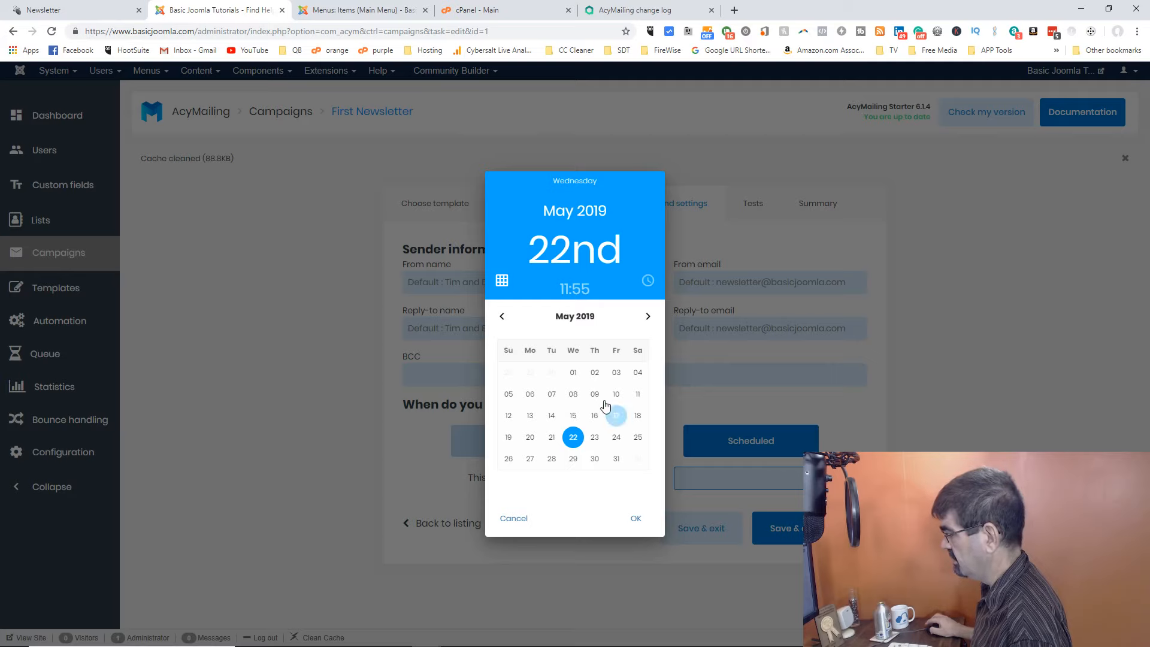
pyautogui.click(575, 440)
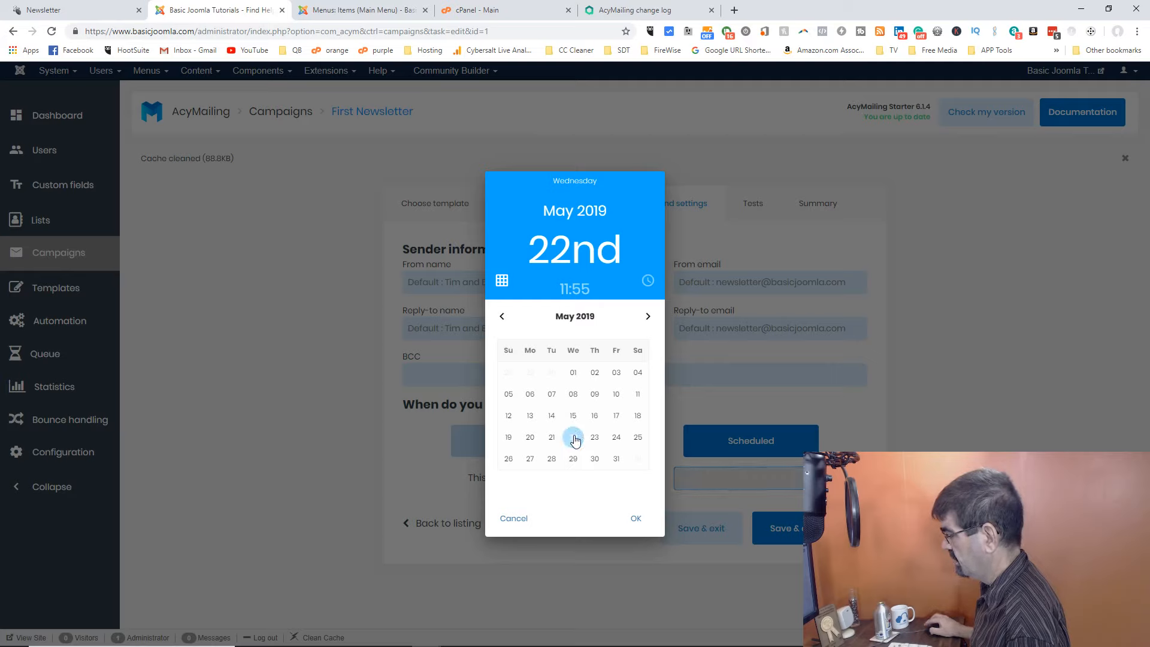
pyautogui.click(636, 519)
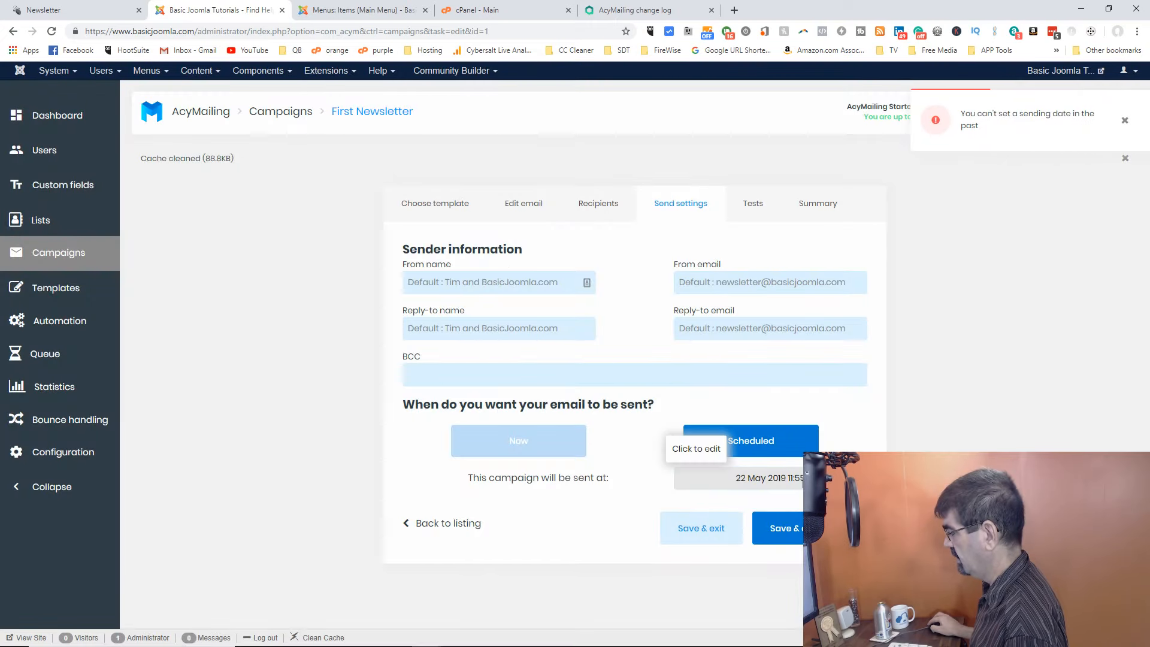
pyautogui.moveTo(427, 640)
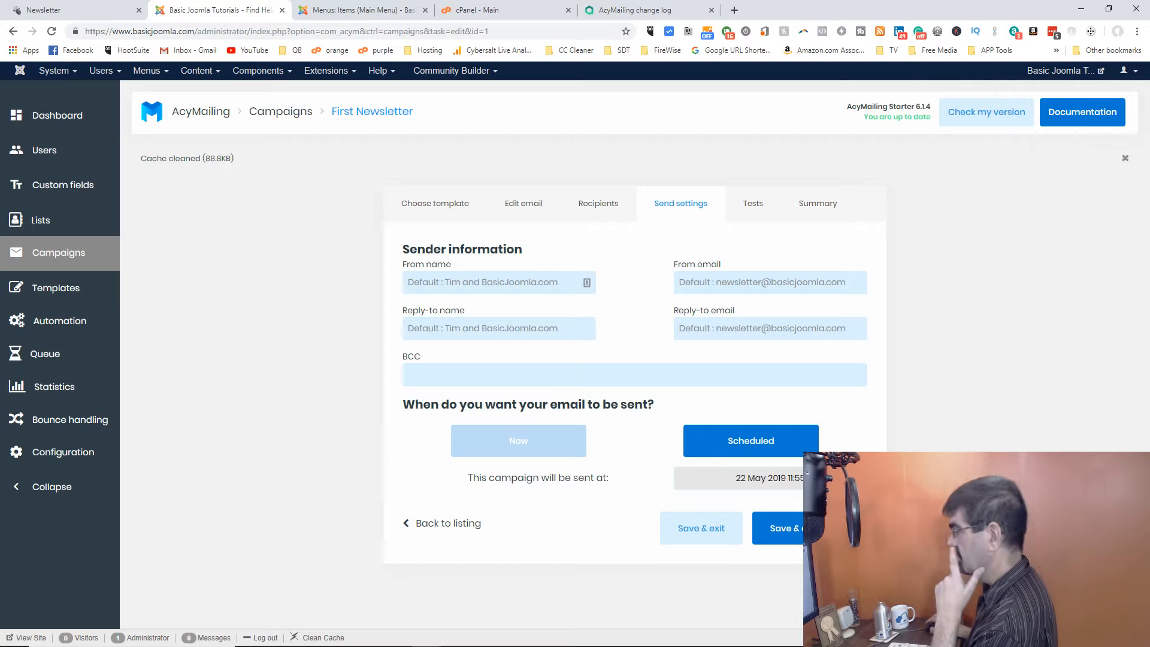
pyautogui.click(778, 528)
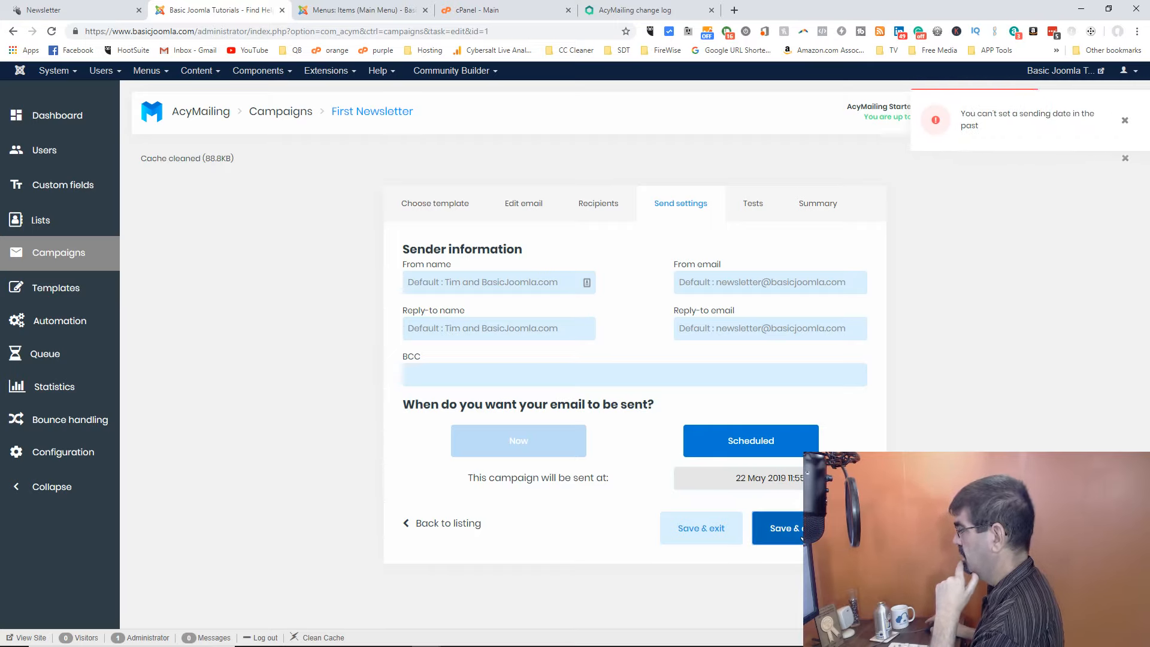
# Reschedule the campaign for 22 May 2019 at 12:00 PM and save to continue to the tests
pyautogui.click(785, 479)
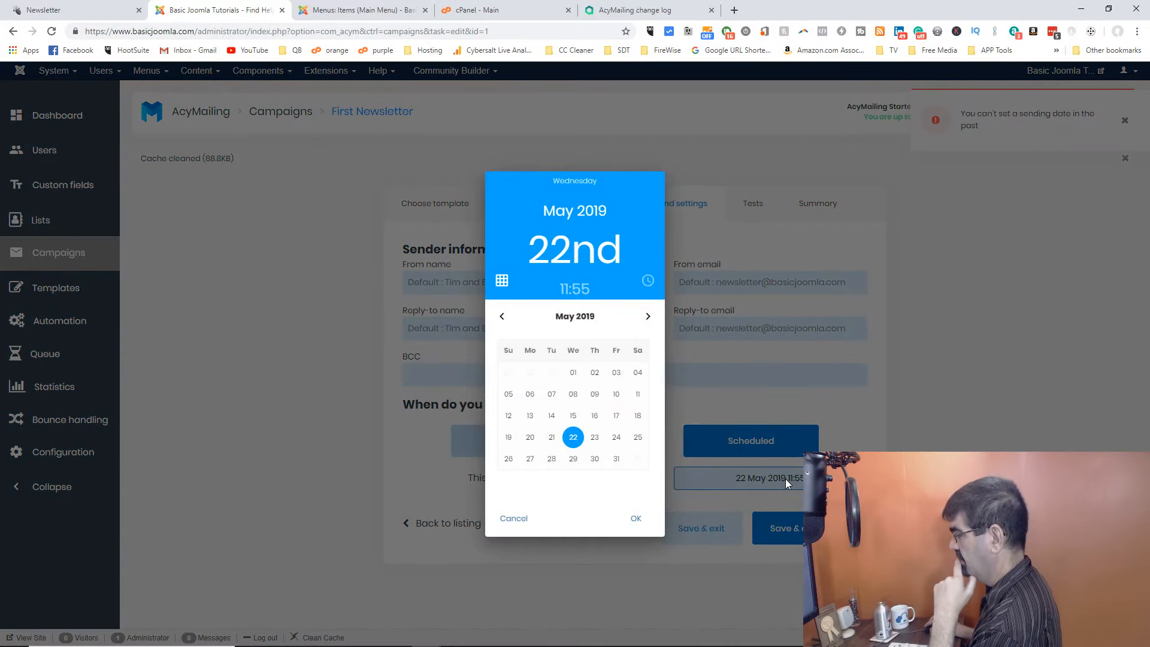
pyautogui.click(581, 290)
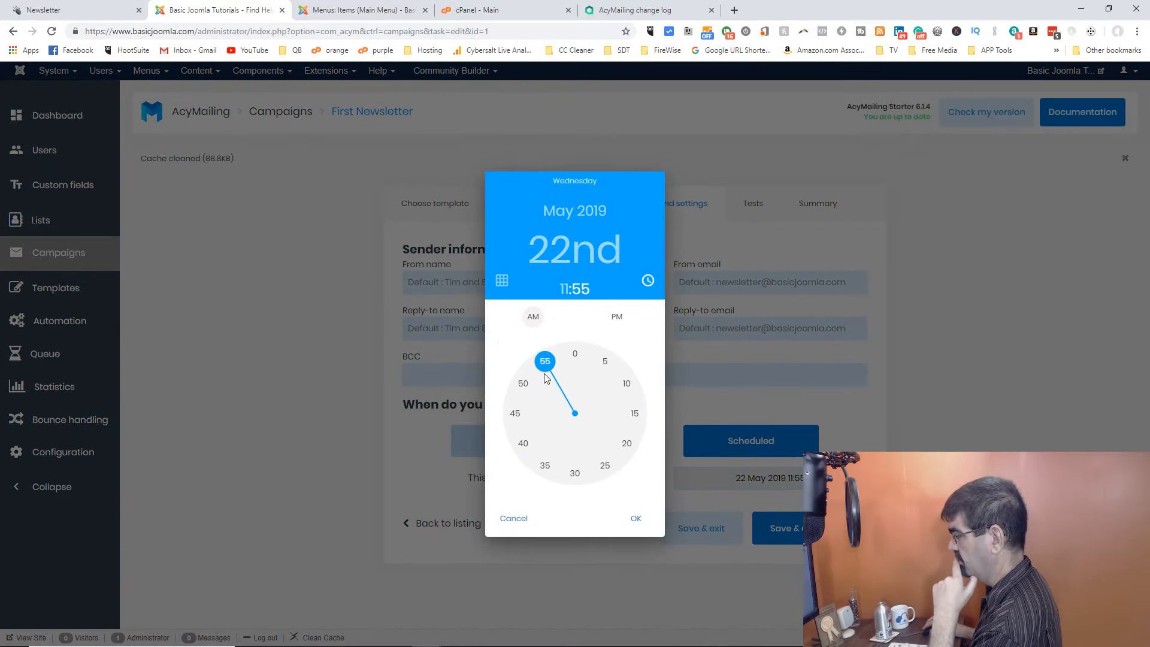
pyautogui.moveTo(545, 366); pyautogui.dragTo(573, 365)
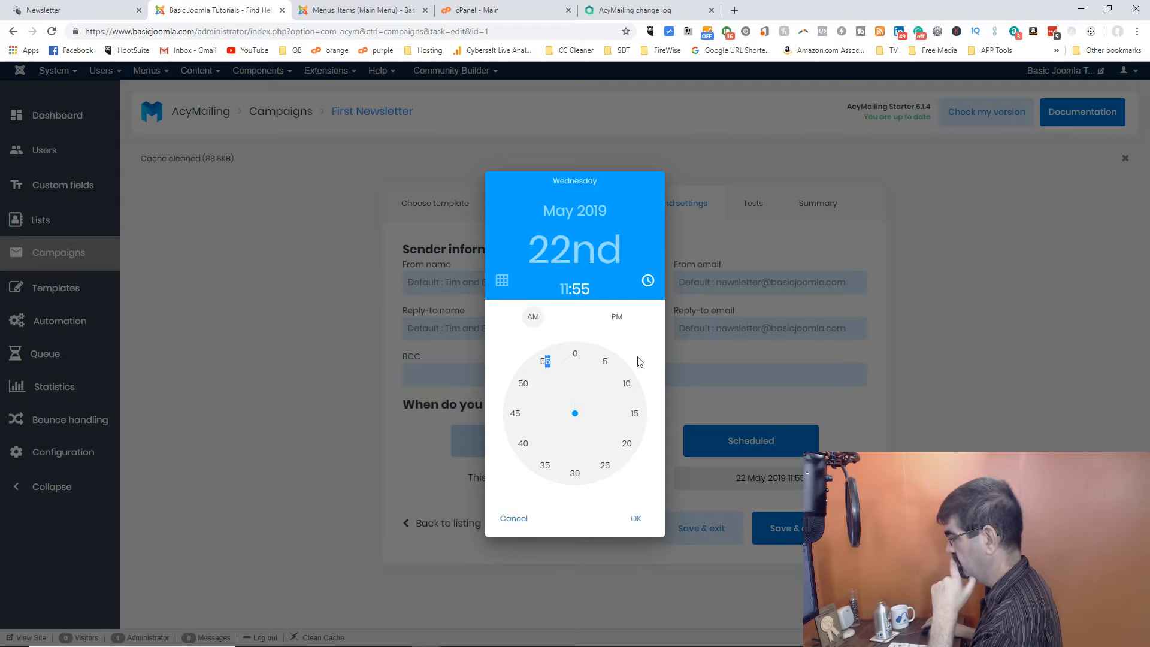
pyautogui.click(575, 355)
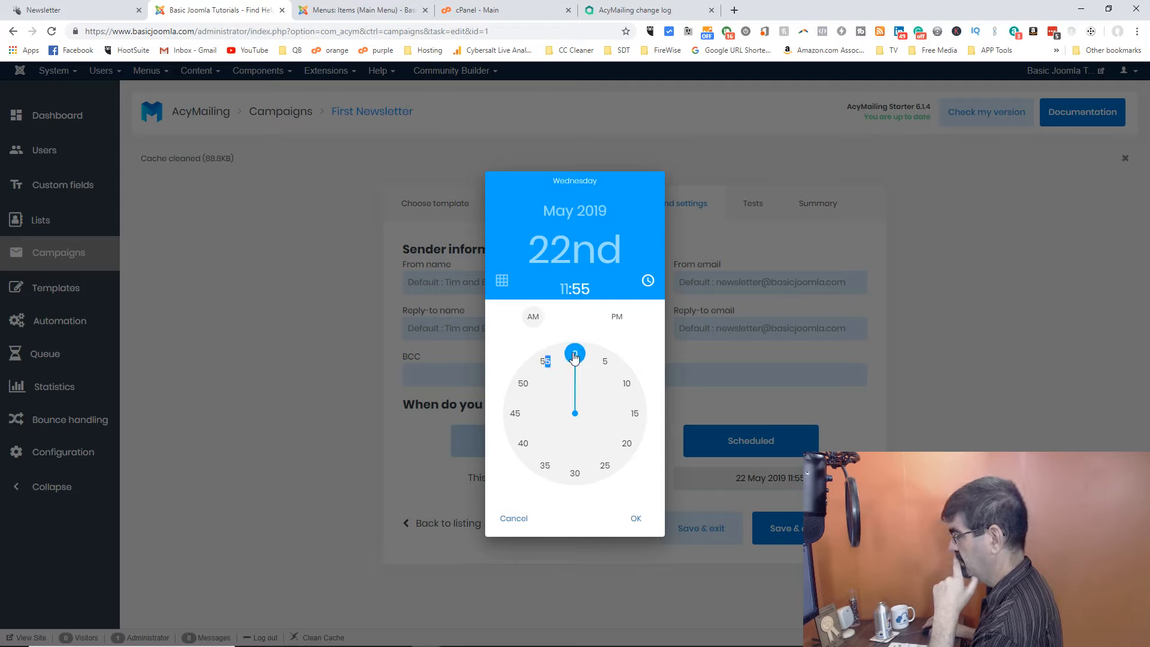
pyautogui.click(575, 355)
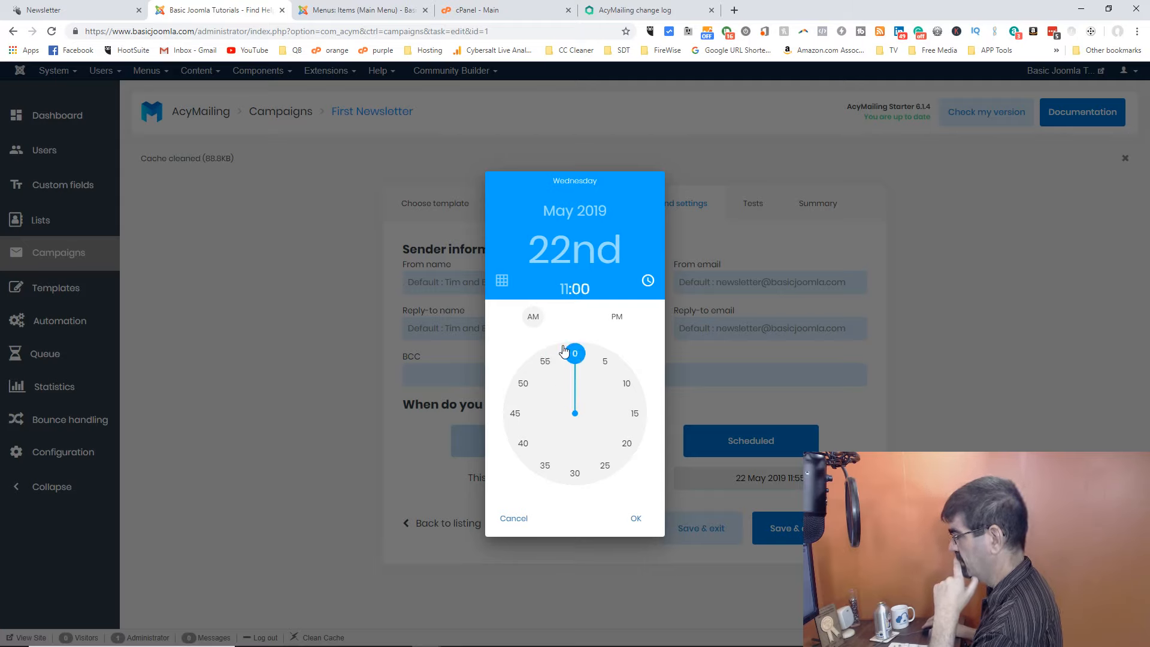
pyautogui.click(562, 293)
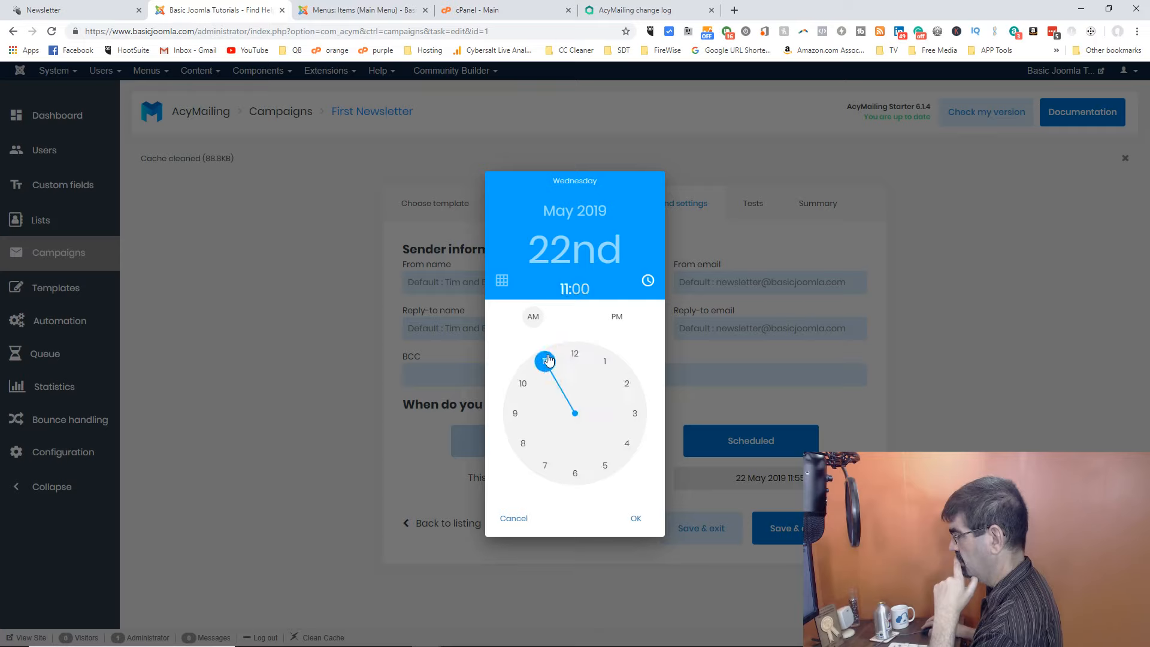
pyautogui.click(574, 357)
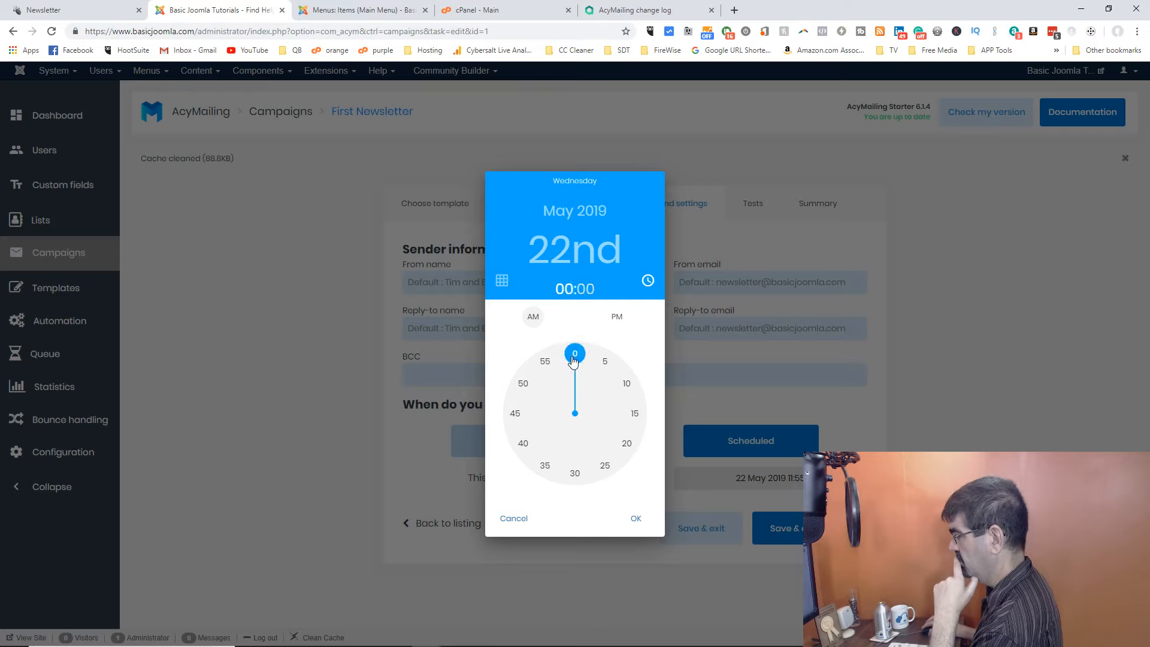
pyautogui.click(563, 293)
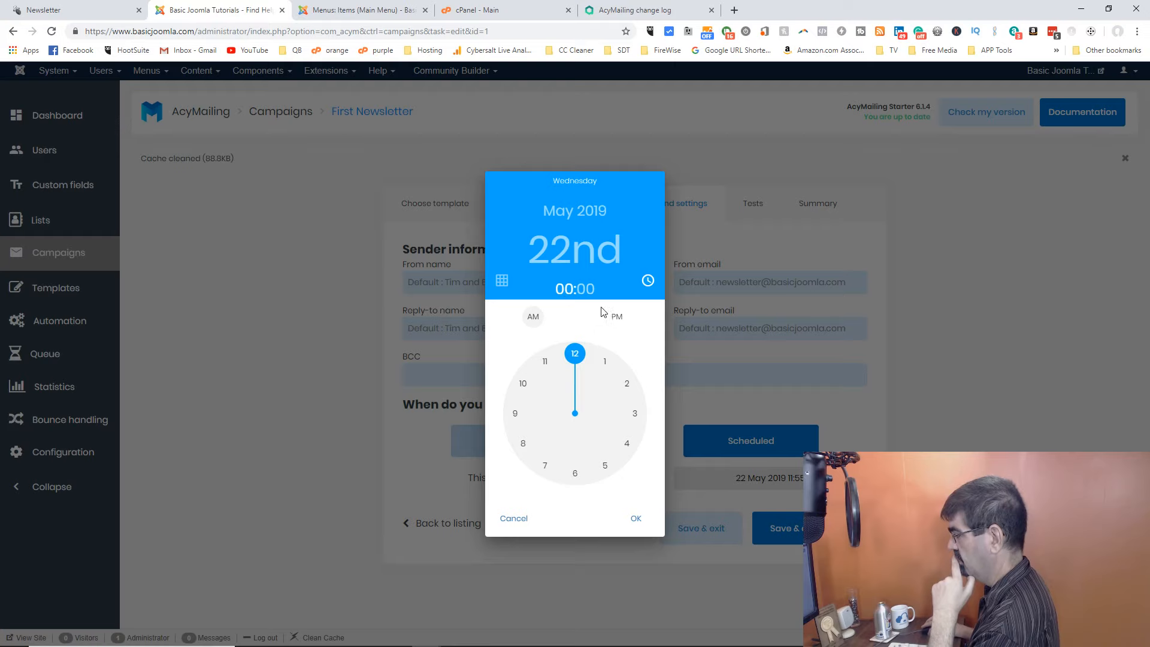
pyautogui.click(617, 319)
pyautogui.click(636, 520)
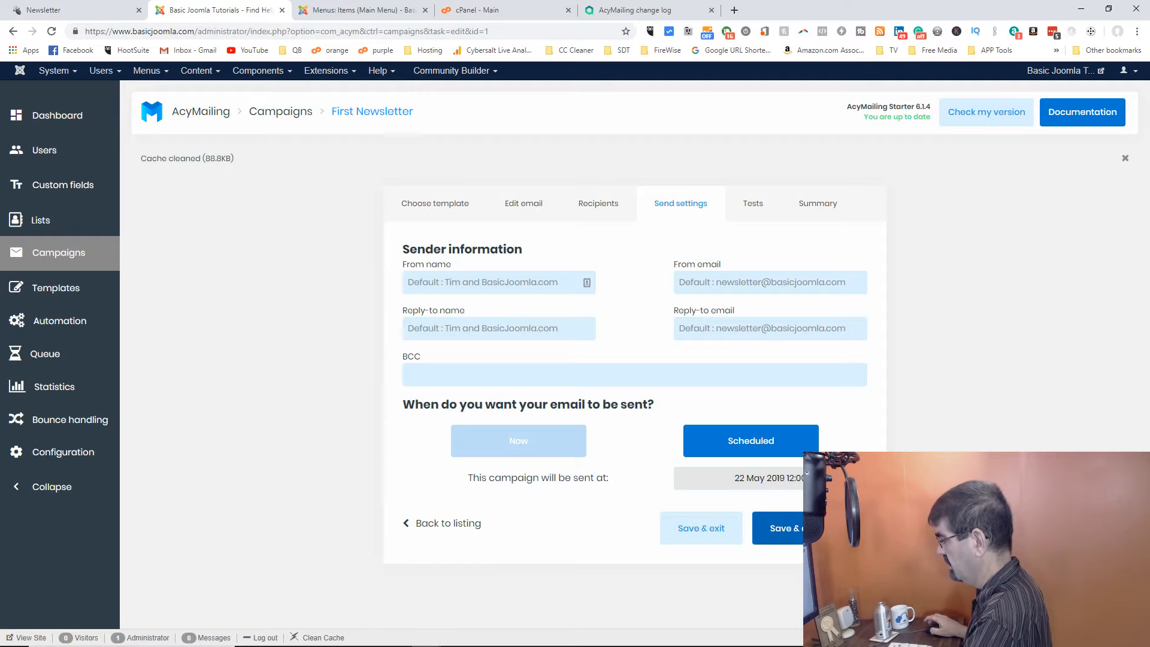
pyautogui.click(779, 528)
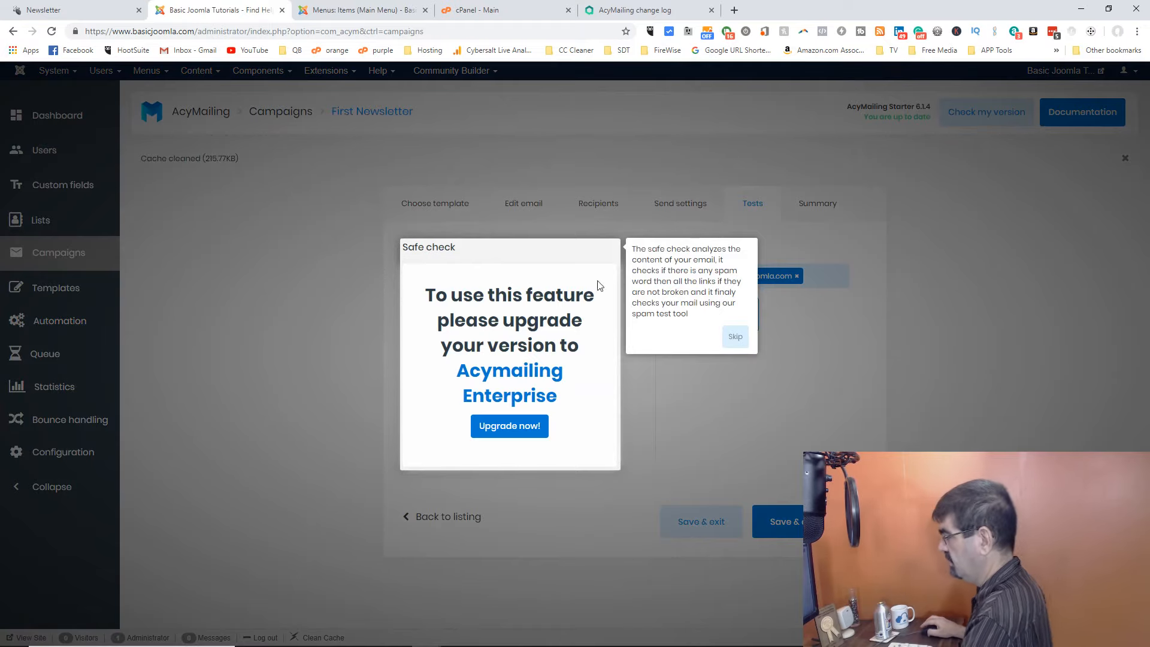
# Dismiss the safe check hint, send a test email to the preset webmaster address, and save to continue to the summary
pyautogui.click(735, 338)
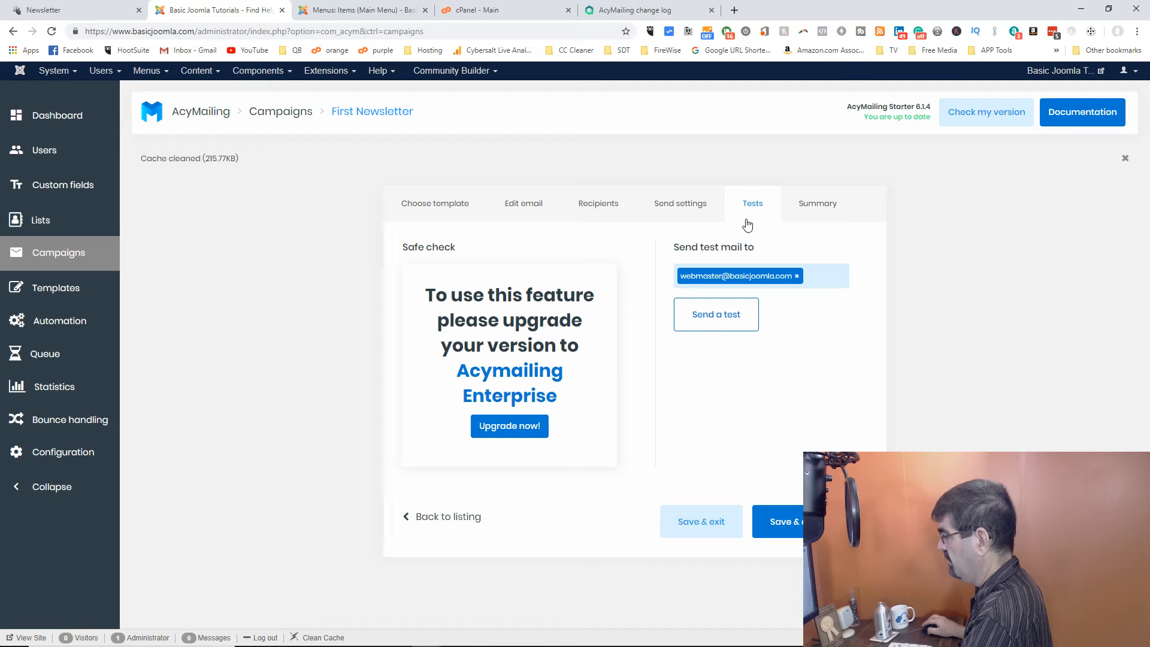
pyautogui.click(715, 315)
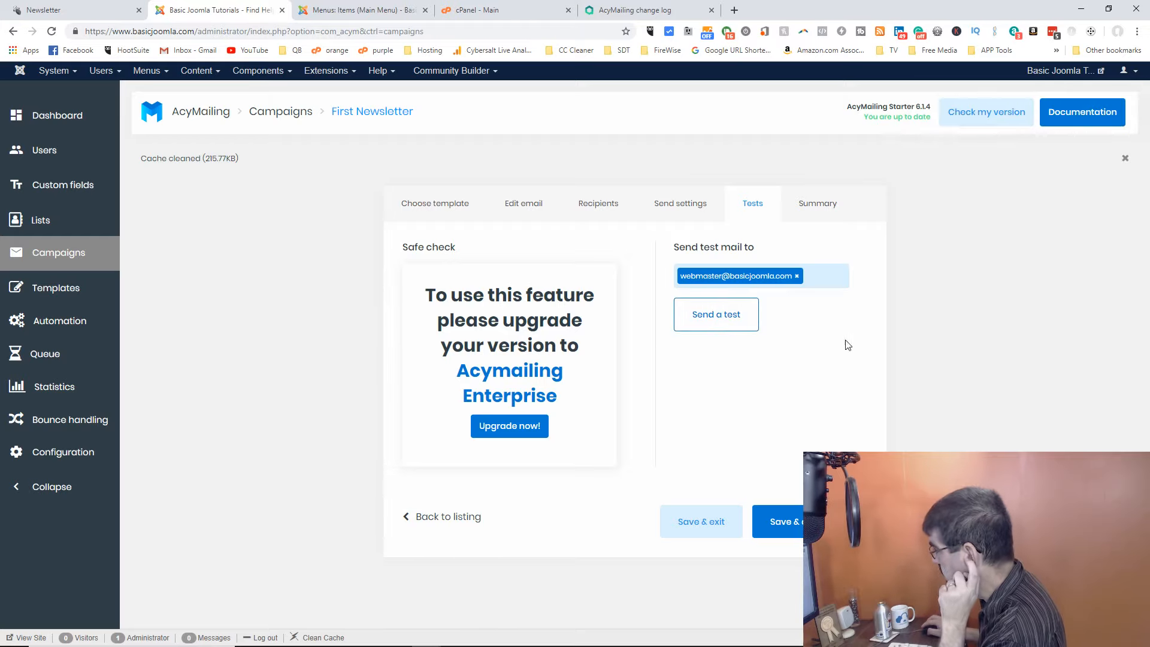
pyautogui.click(777, 521)
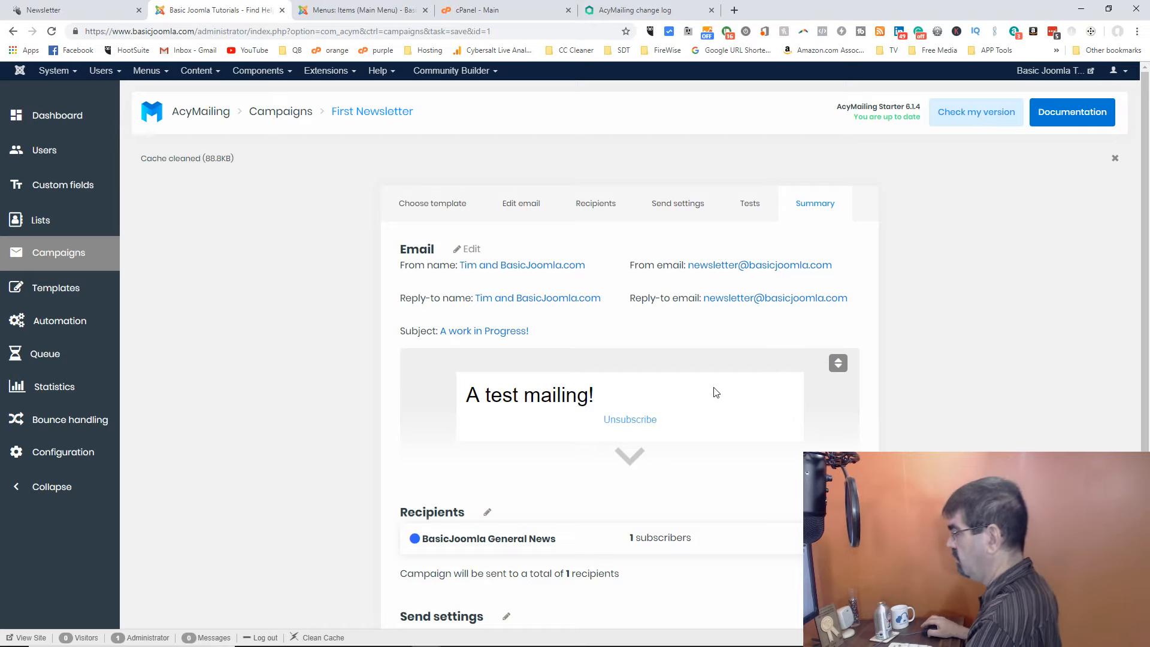
# Review the First Newsletter summary, including its recipients and send settings, and confirm the campaign
pyautogui.scroll(-2, 714, 393)
pyautogui.scroll(-1, 716, 392)
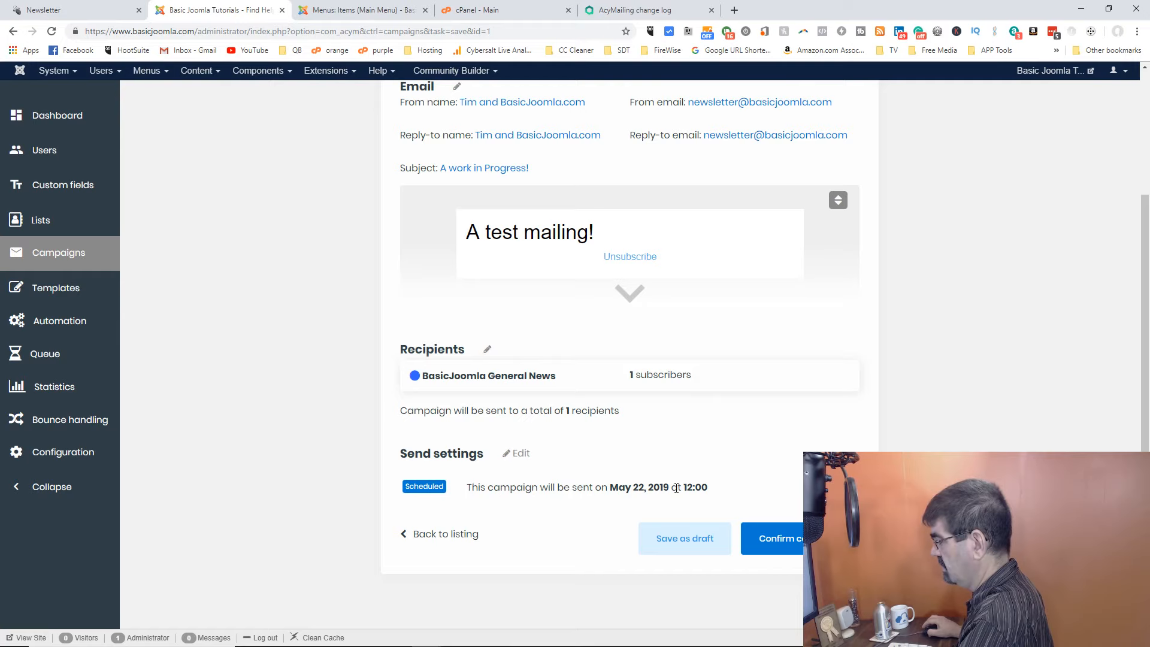
pyautogui.scroll(3, 663, 403)
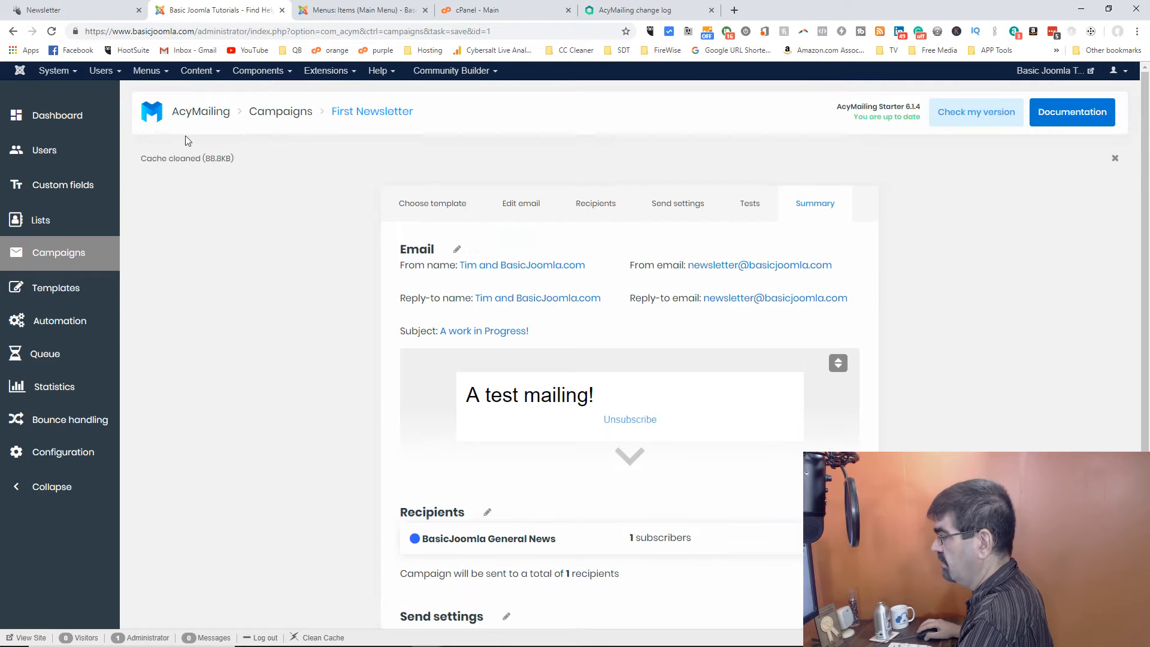
pyautogui.scroll(-3, 679, 259)
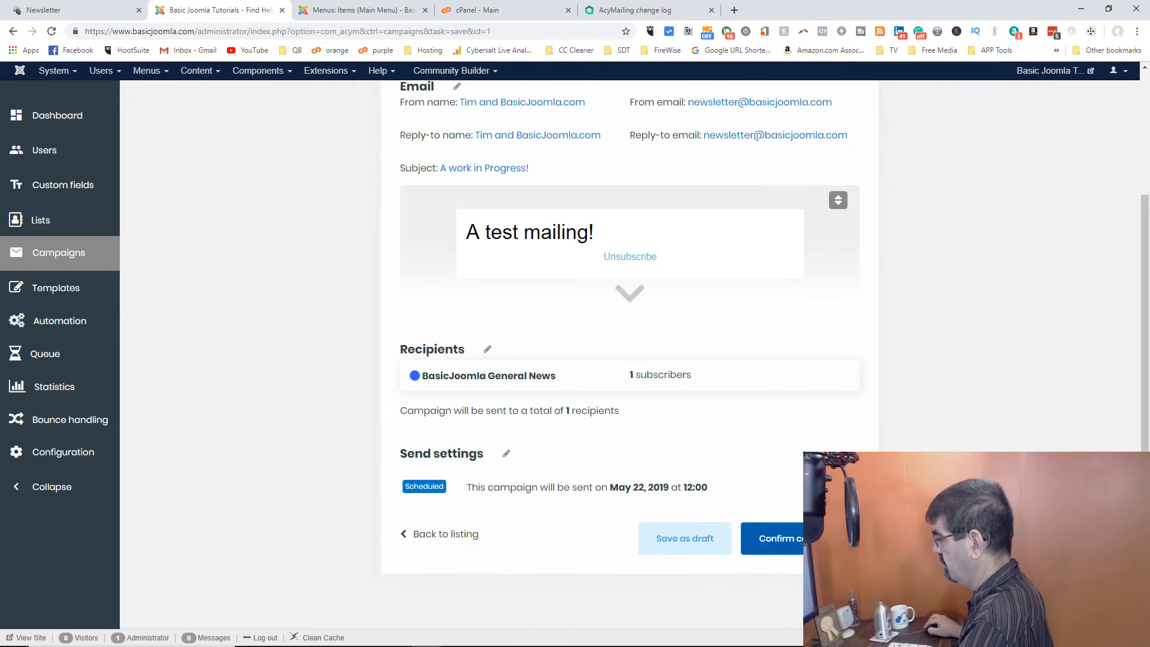
pyautogui.click(778, 532)
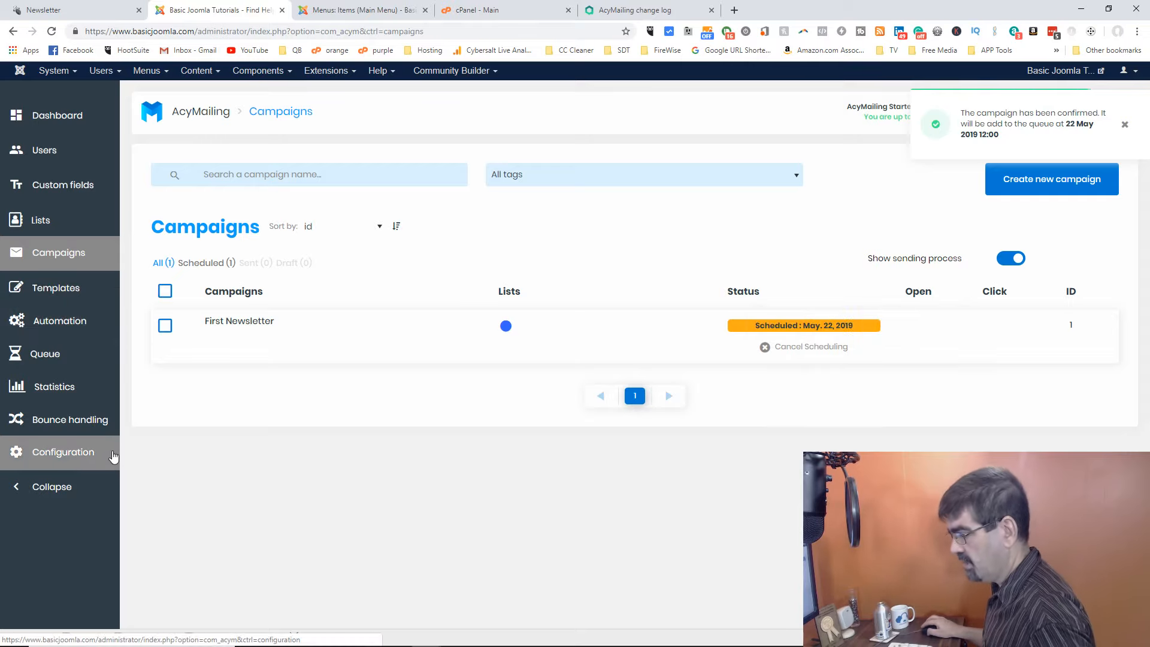
# Examine the queue process settings in the AcyMailing configuration, including the automatic and manual sending limits and the Cron section
pyautogui.click(80, 452)
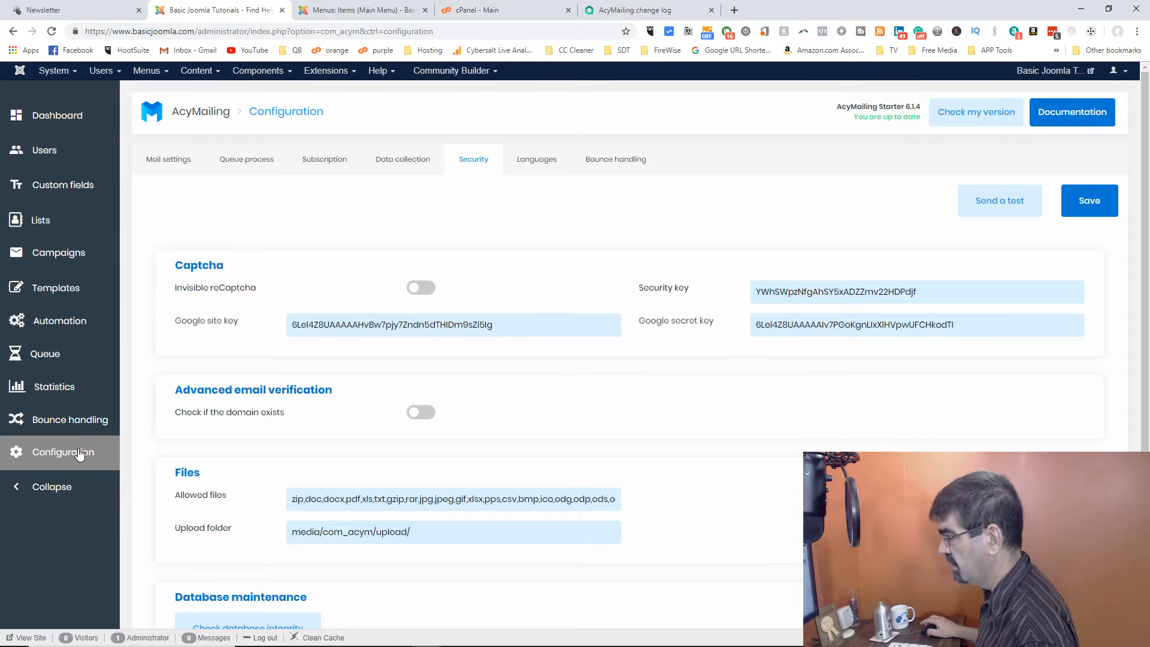
pyautogui.click(242, 169)
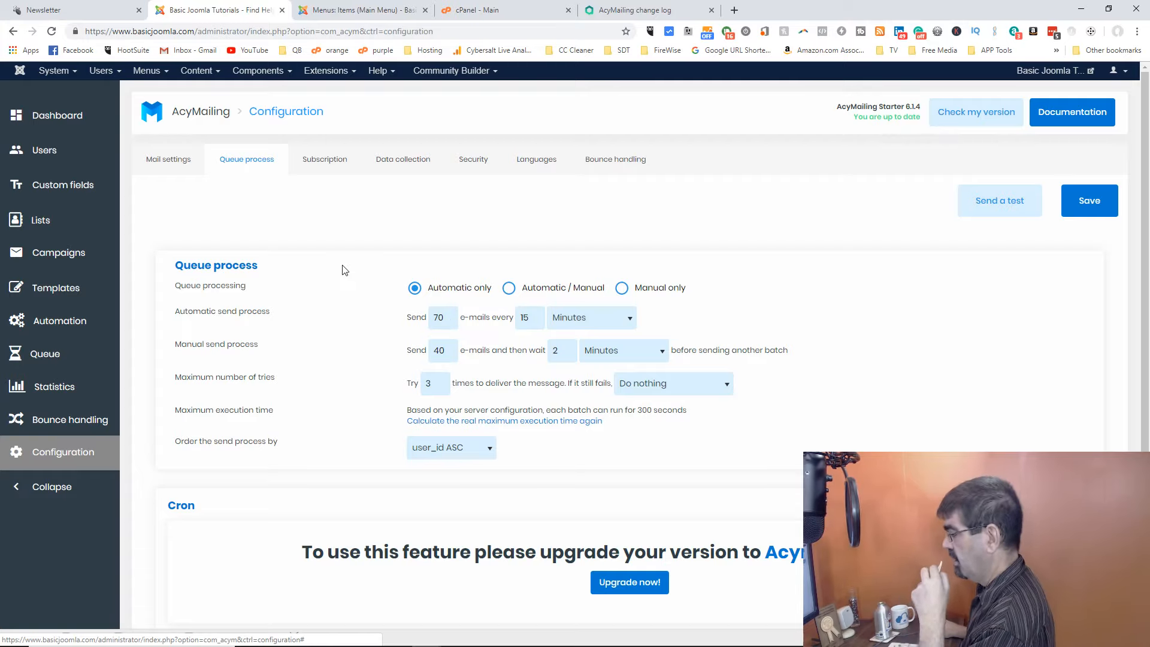
pyautogui.scroll(-2, 342, 271)
pyautogui.scroll(2, 345, 270)
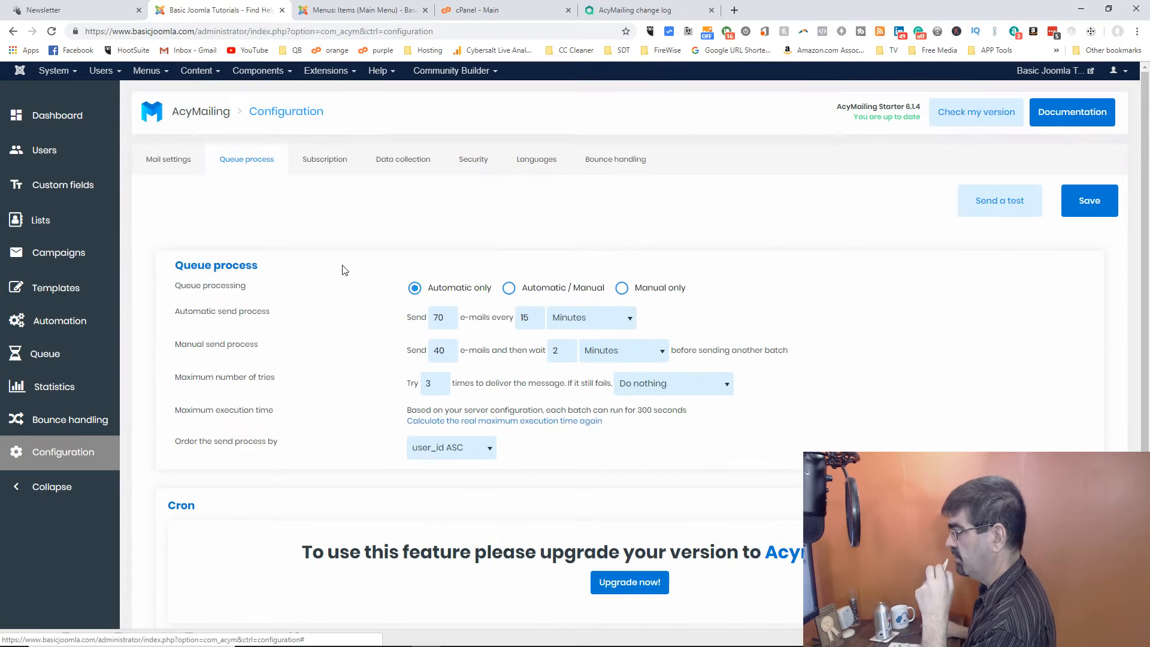
pyautogui.scroll(-2, 345, 270)
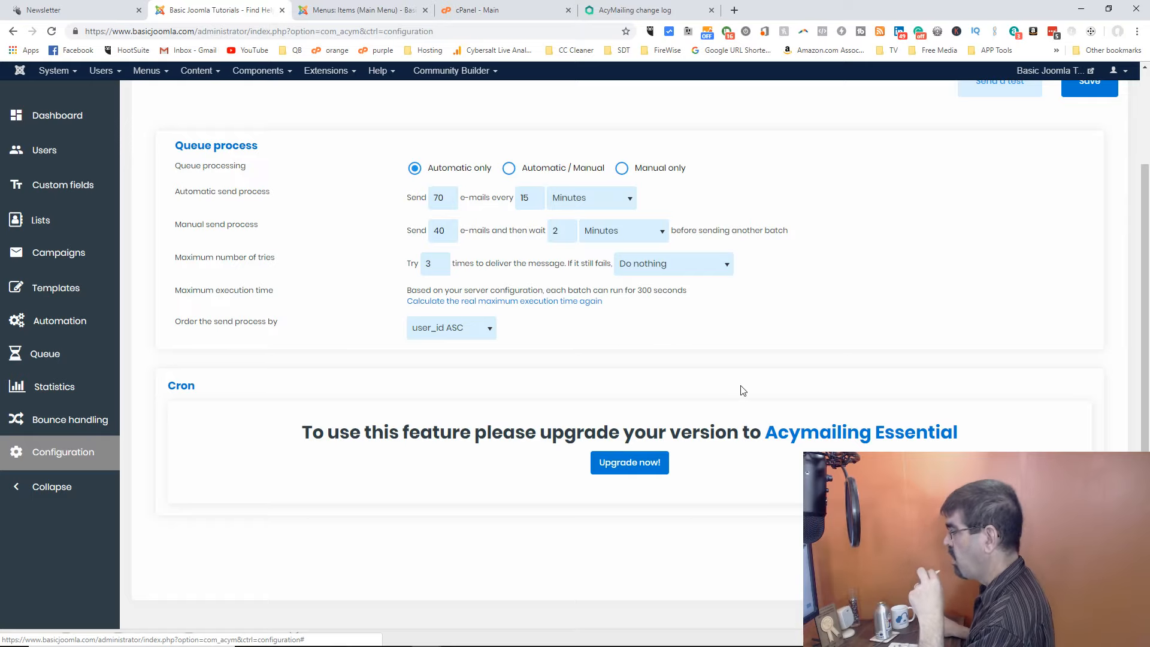
pyautogui.scroll(2, 743, 391)
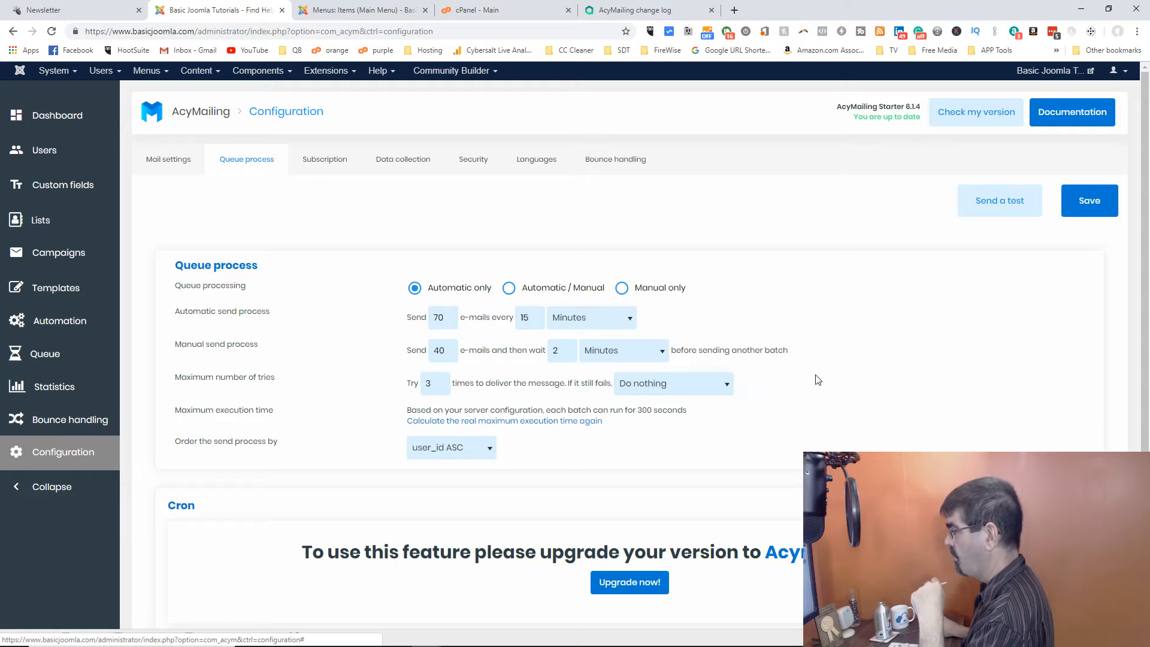
pyautogui.scroll(-3, 819, 377)
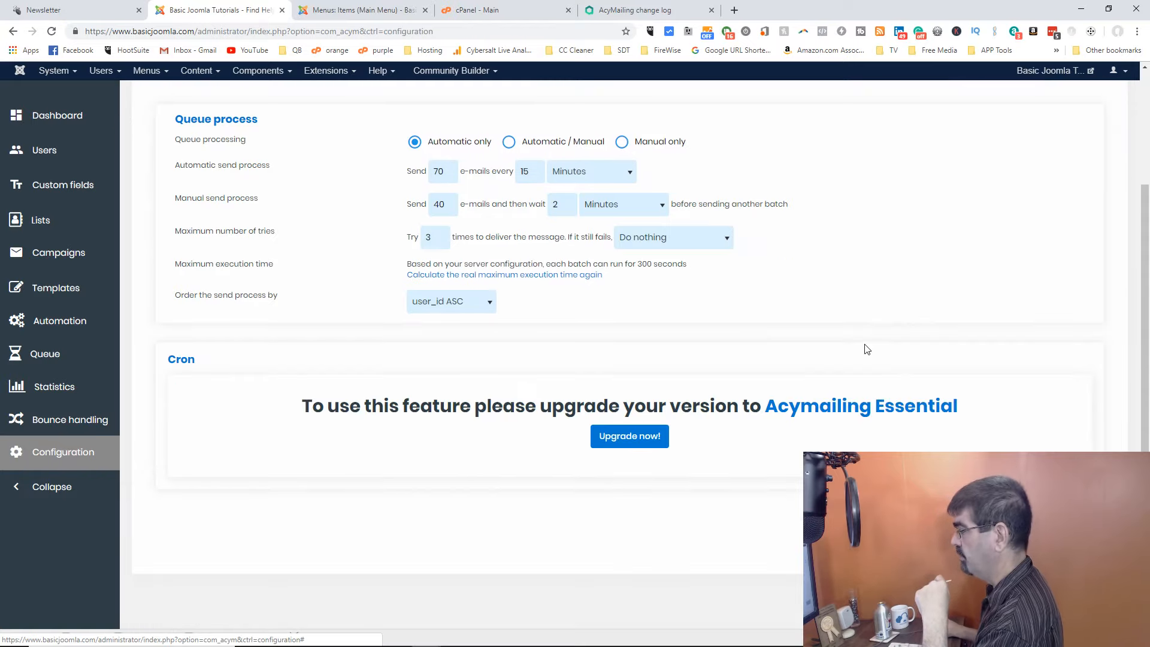
pyautogui.scroll(3, 940, 398)
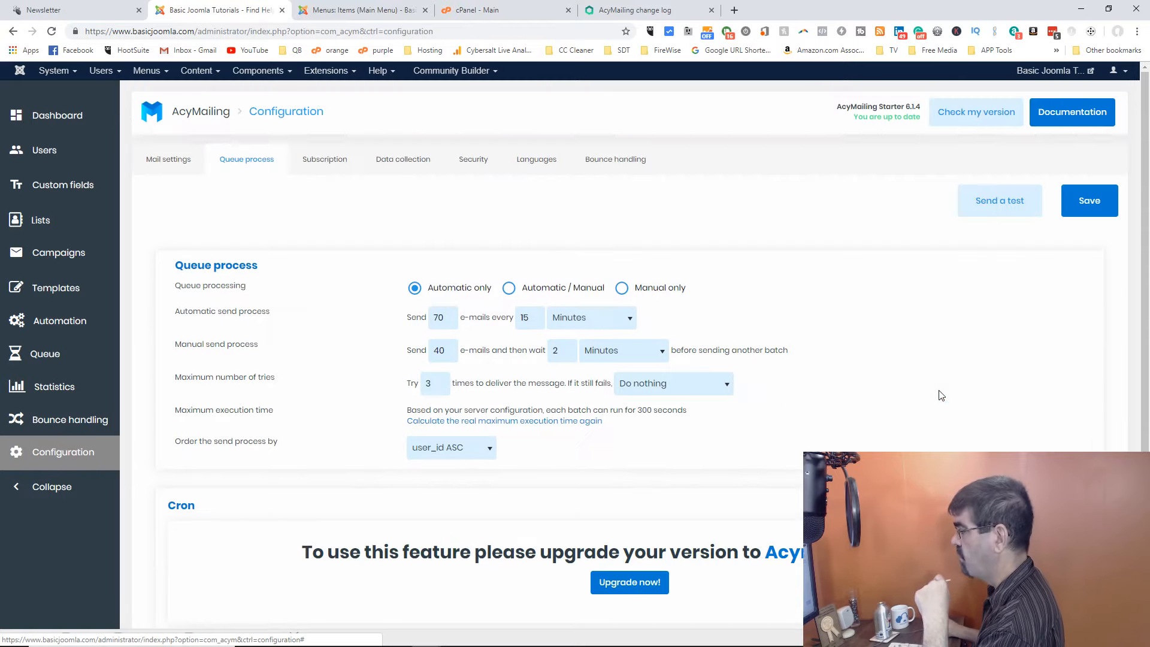
# In the subscription settings, disable user deletion on site account deletion, enable the additional confirmation email on account creation, and save the configuration
pyautogui.click(333, 165)
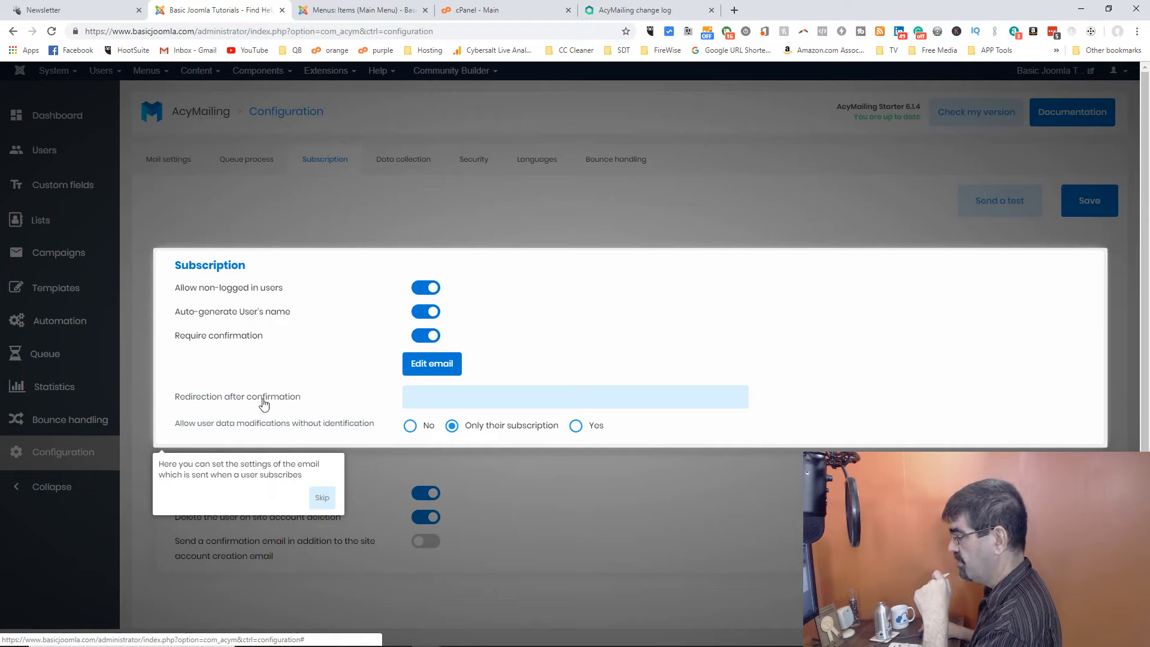
pyautogui.click(460, 395)
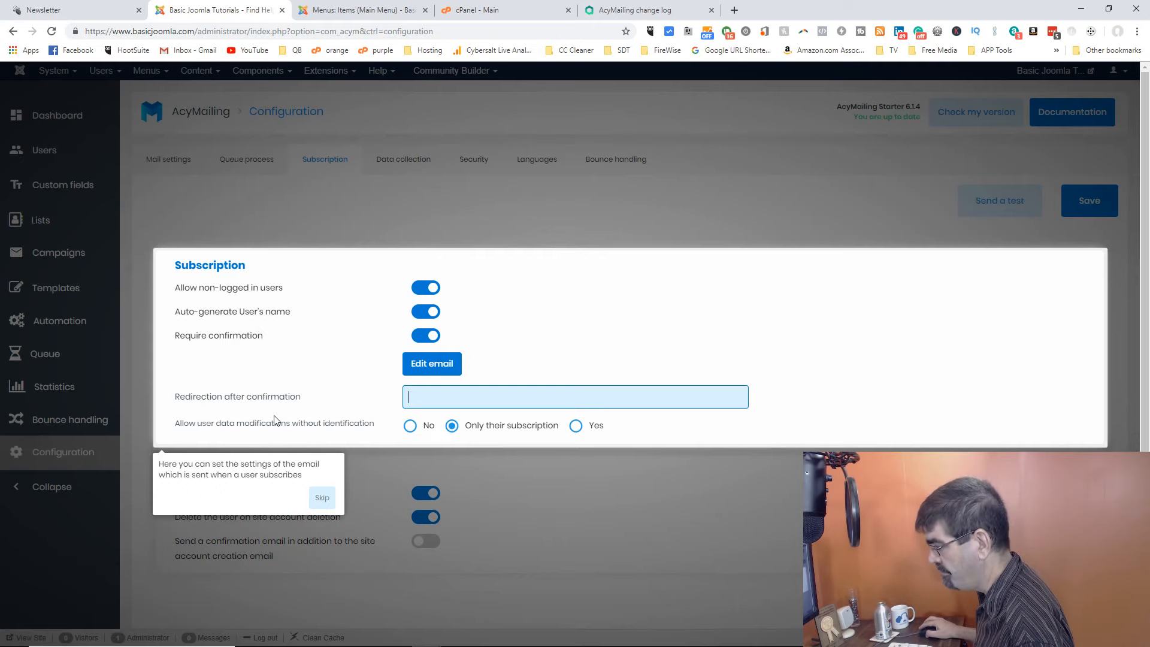
pyautogui.click(322, 497)
pyautogui.scroll(-2, 315, 483)
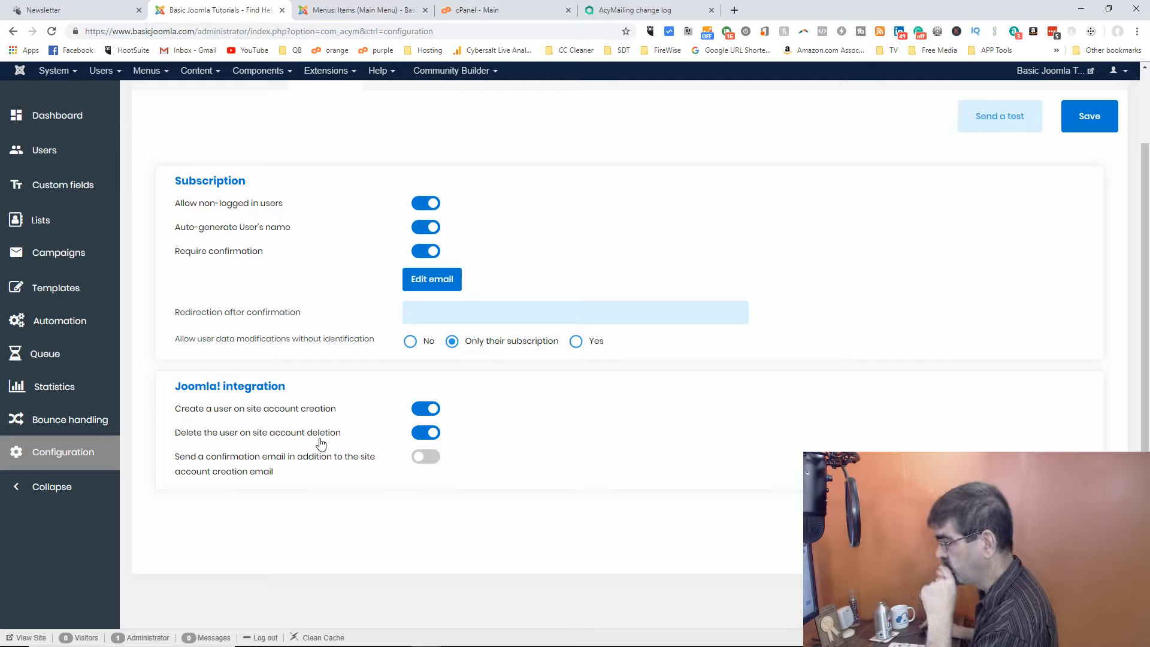
pyautogui.click(415, 434)
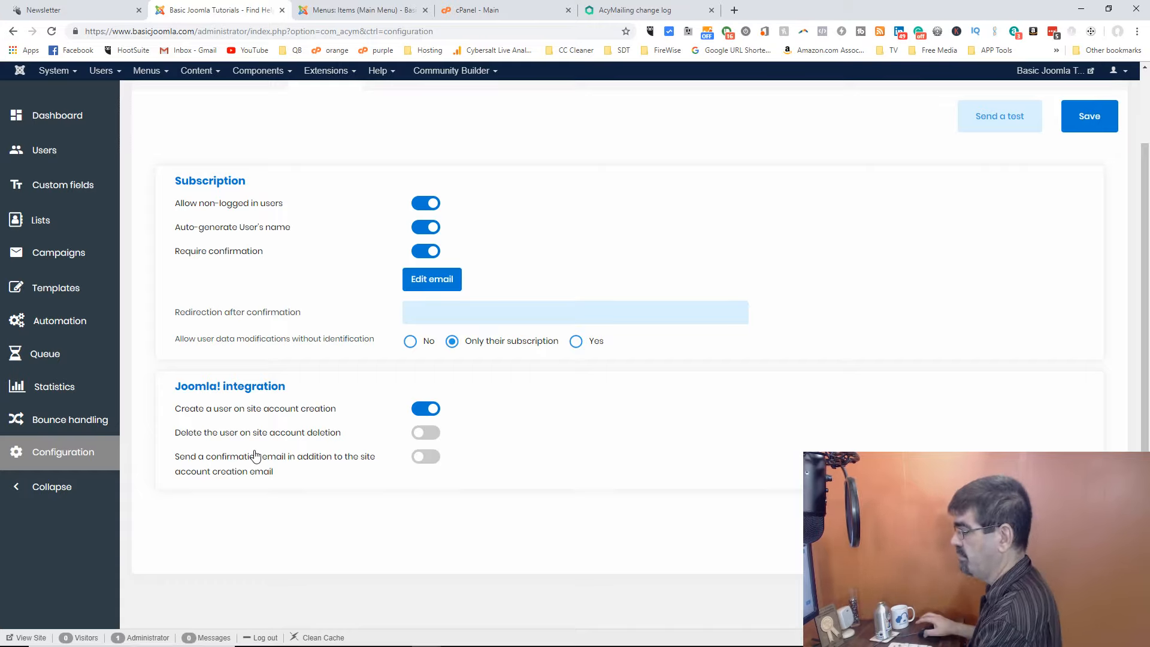
pyautogui.click(426, 459)
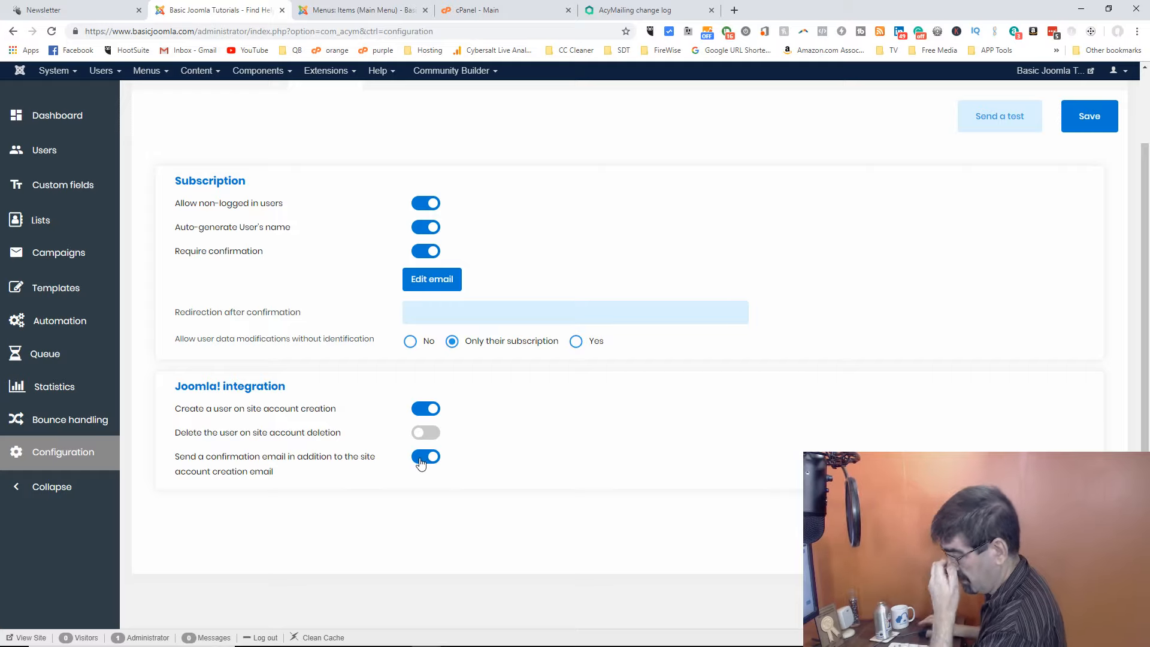
pyautogui.scroll(2, 563, 475)
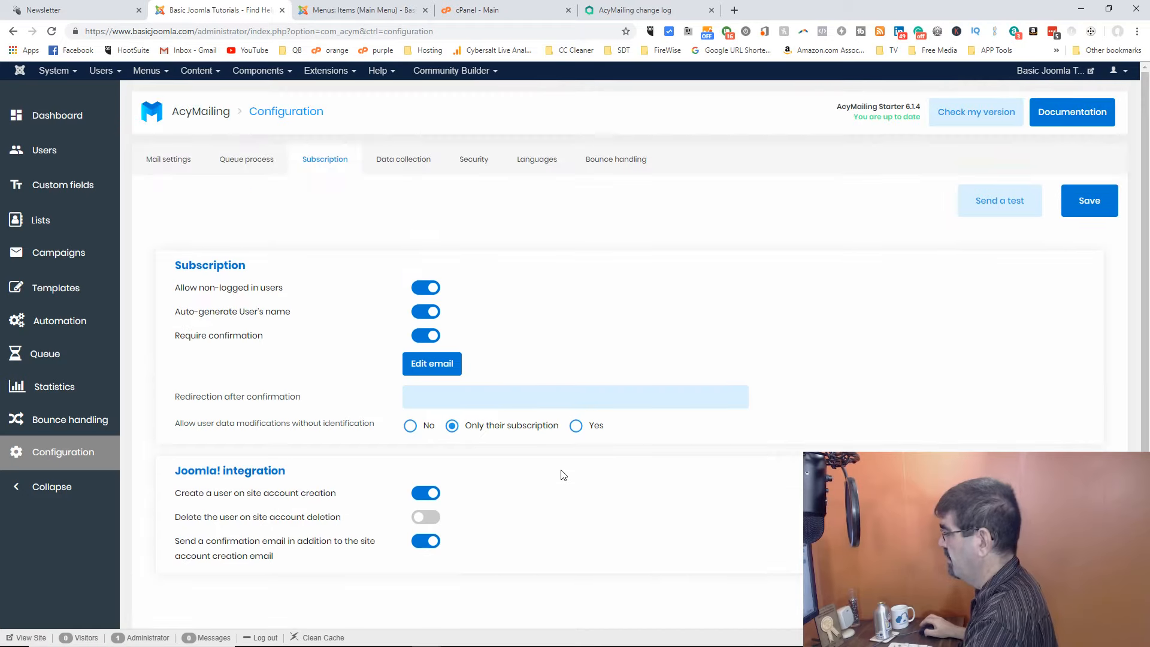
pyautogui.scroll(-2, 563, 475)
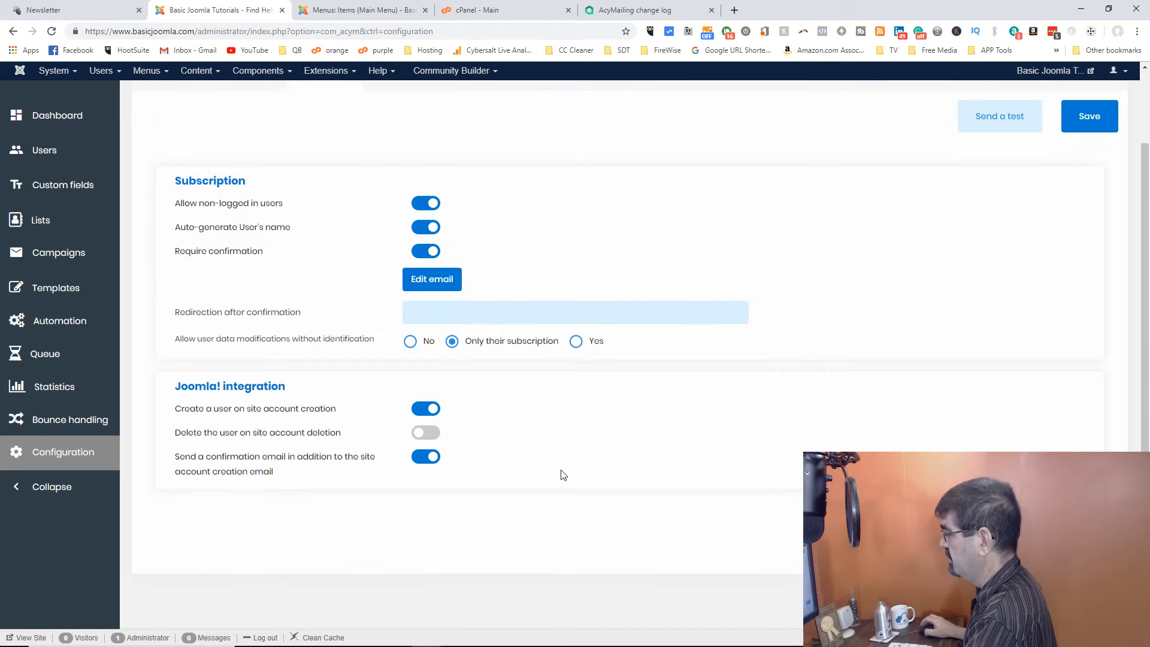
pyautogui.click(1088, 532)
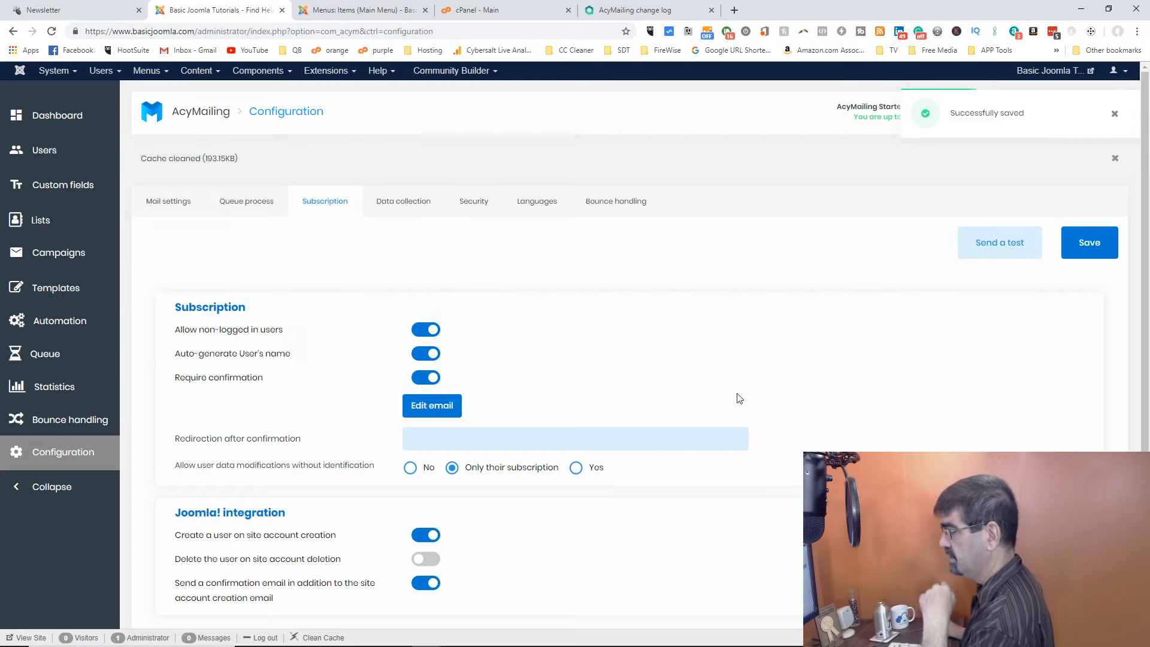
# Check First Newsletter's status in the mail queue and reload the Newsletter archive page on the public site
pyautogui.click(49, 354)
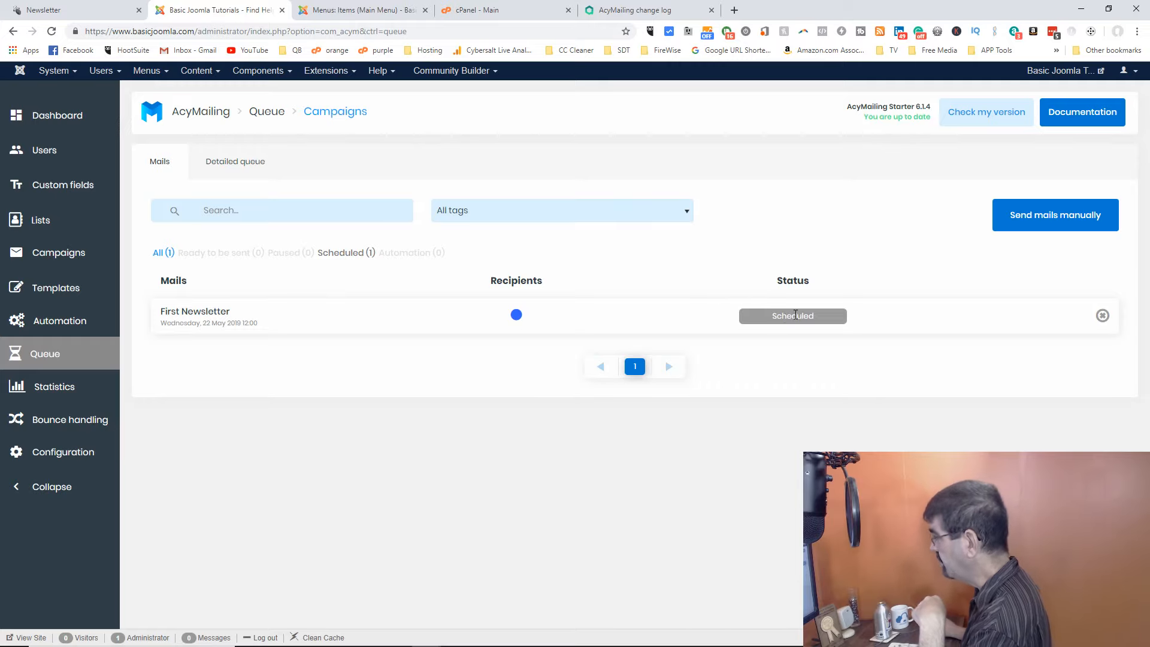
pyautogui.click(52, 16)
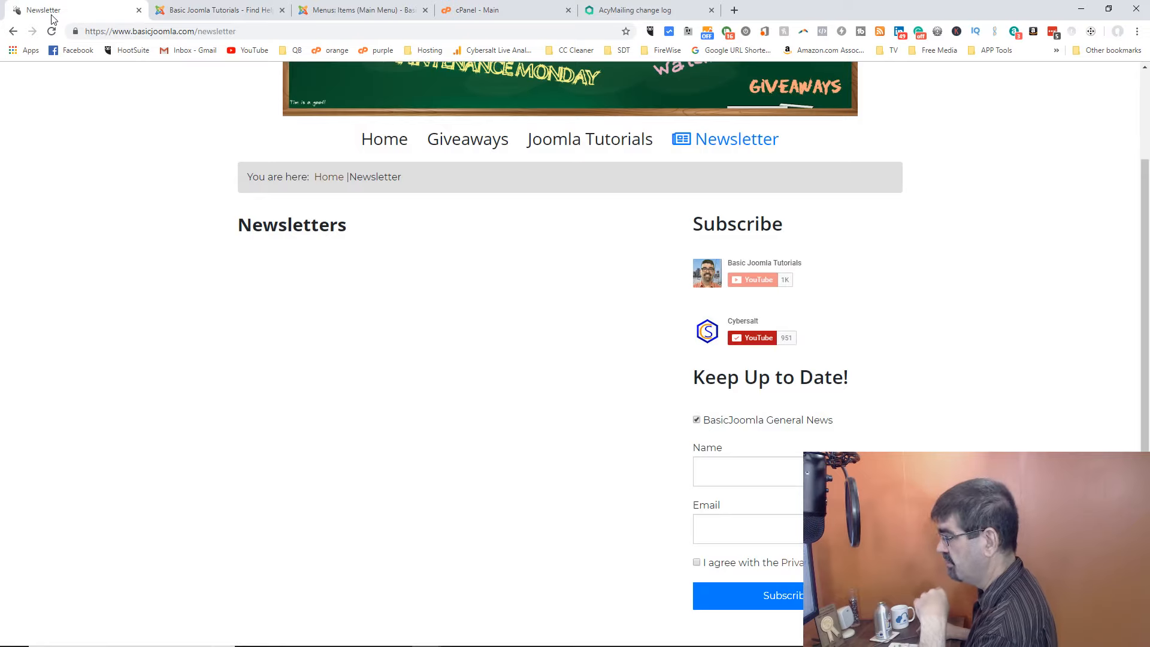
pyautogui.click(53, 31)
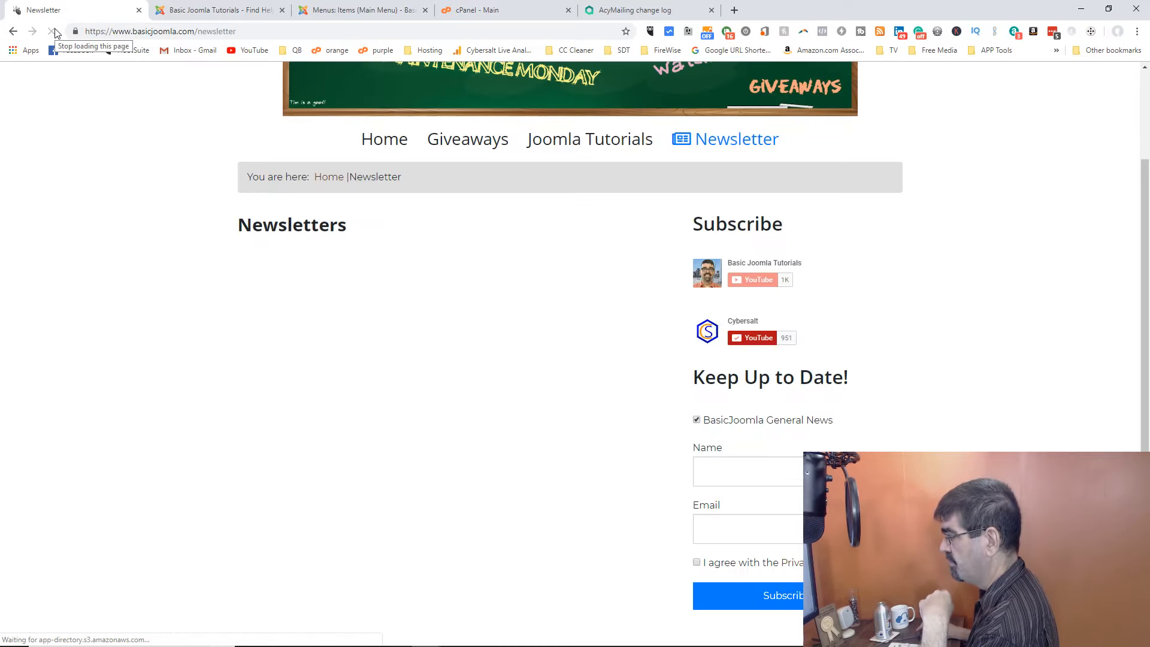
pyautogui.click(238, 10)
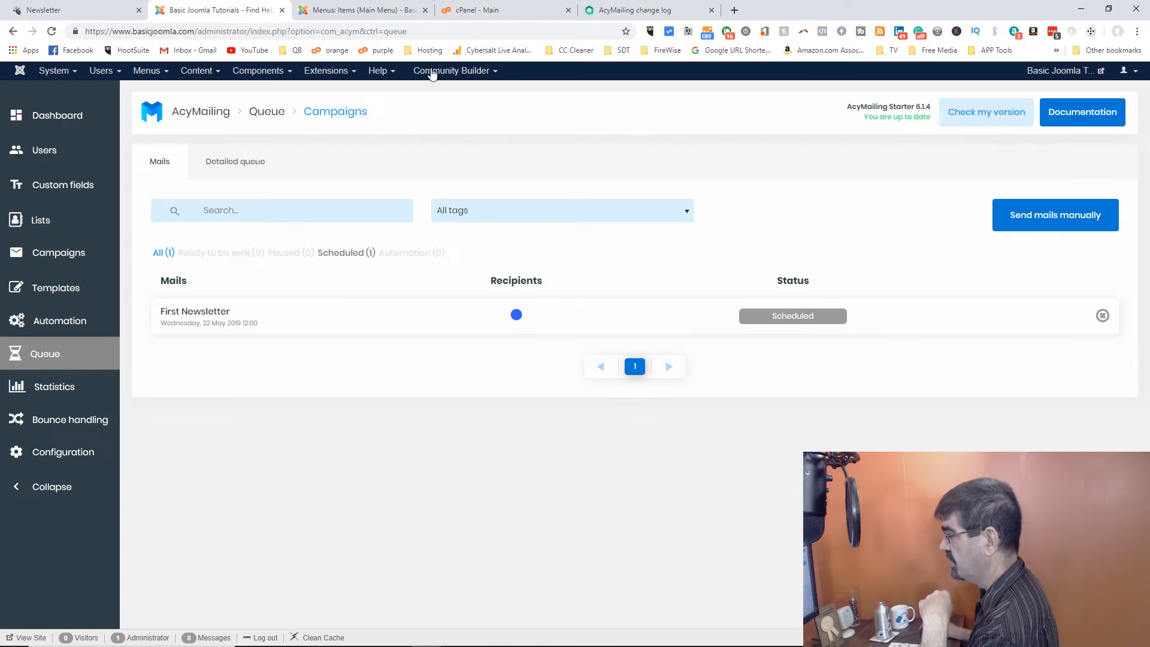
pyautogui.click(383, 11)
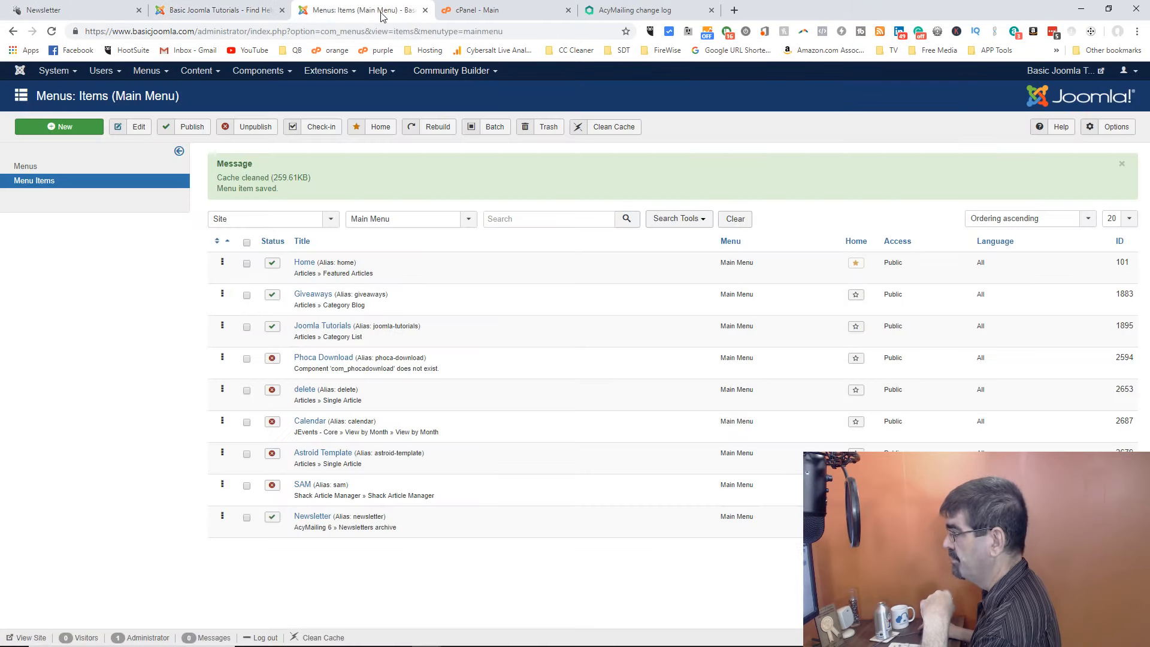
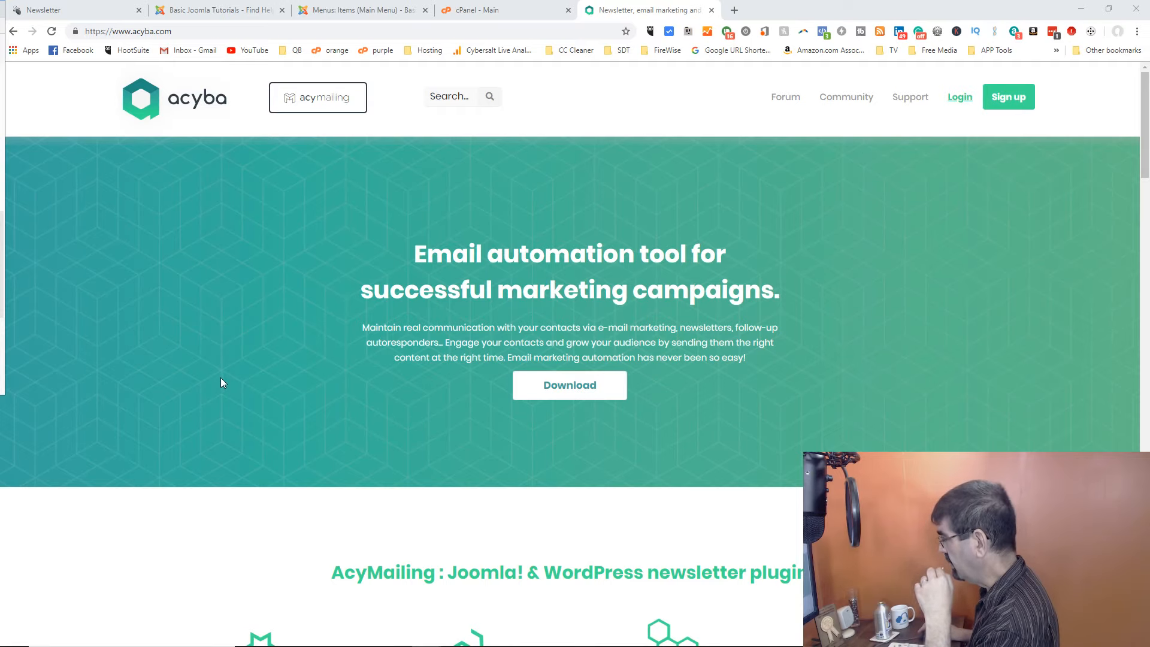
# Look through the Acyba home page, from the AcyMailing feature overview and pricing to the support, client review and footer sections
pyautogui.scroll(-2, 339, 365)
pyautogui.scroll(-4, 339, 365)
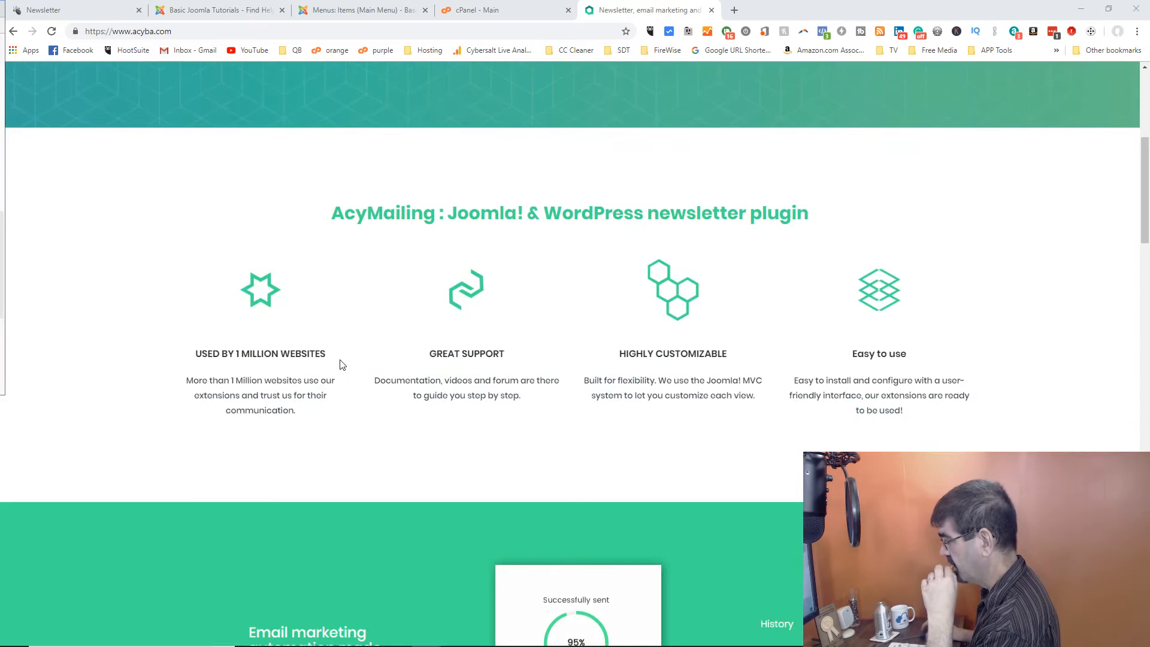
pyautogui.scroll(-1, 342, 365)
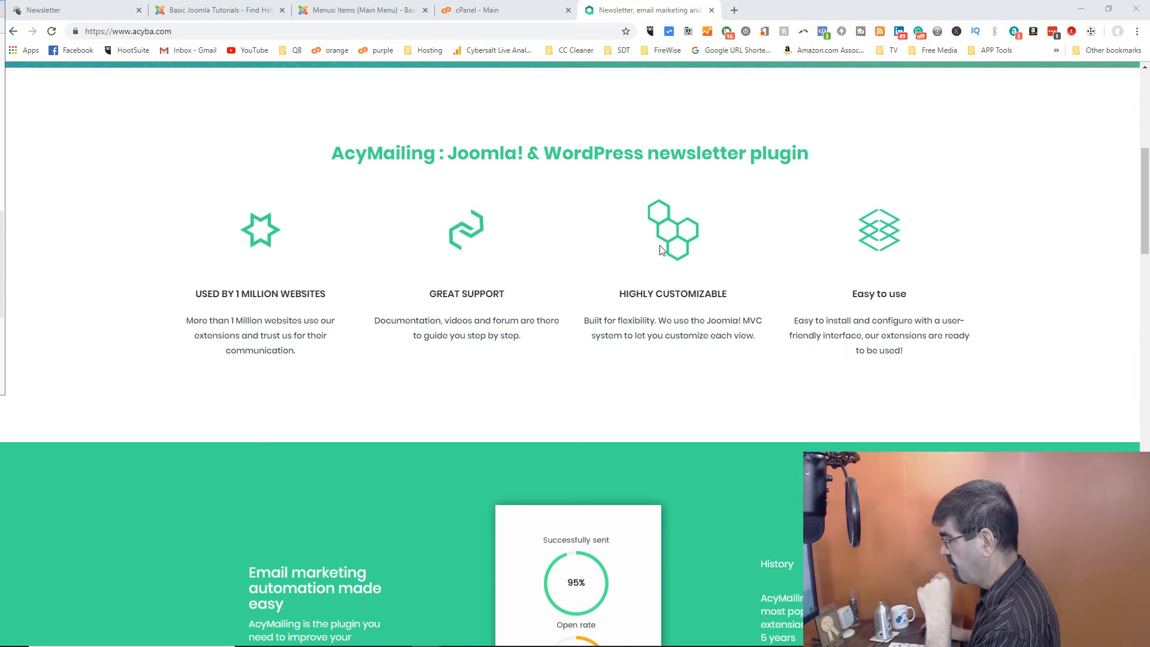
pyautogui.scroll(-8, 626, 263)
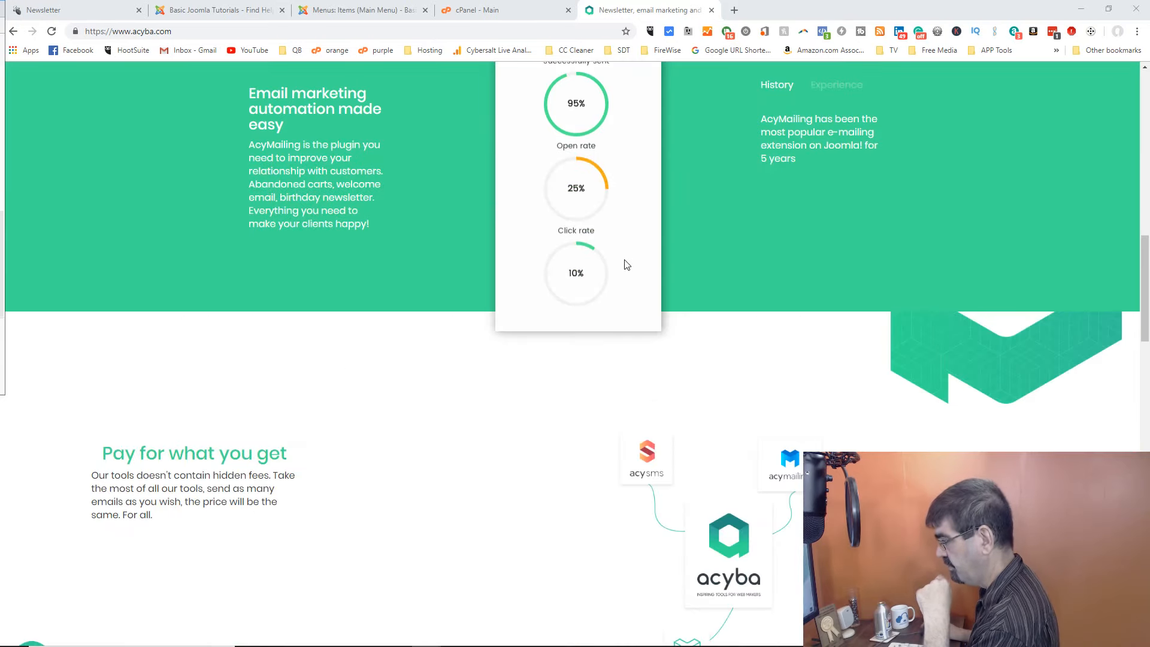
pyautogui.scroll(-11, 627, 264)
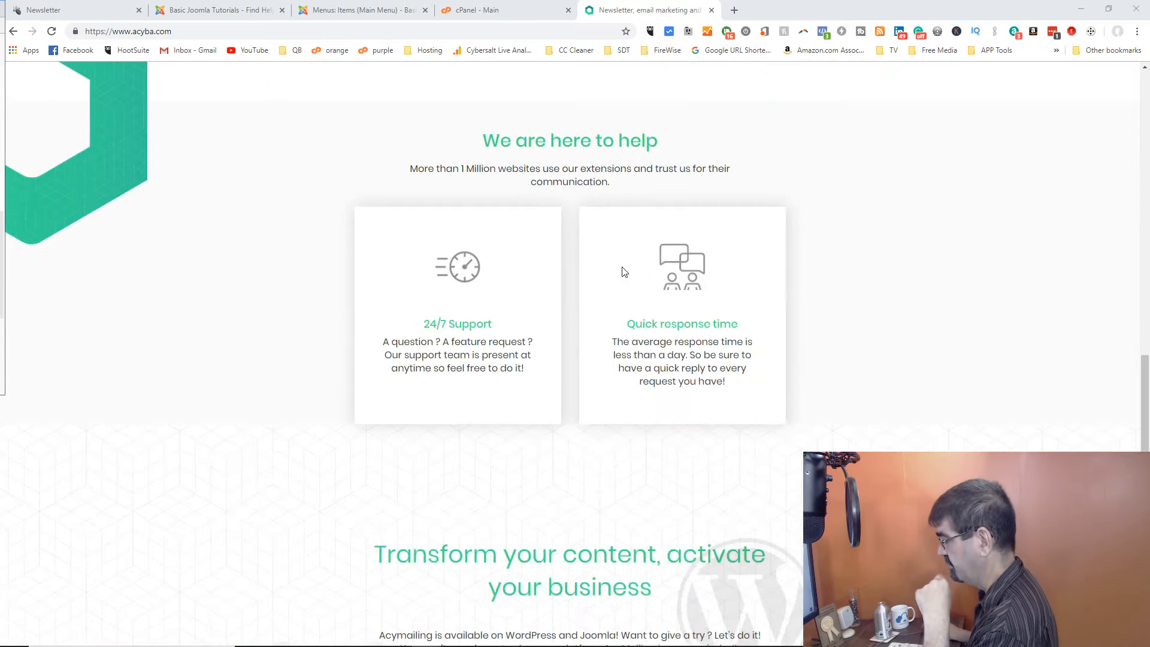
pyautogui.scroll(-5, 657, 315)
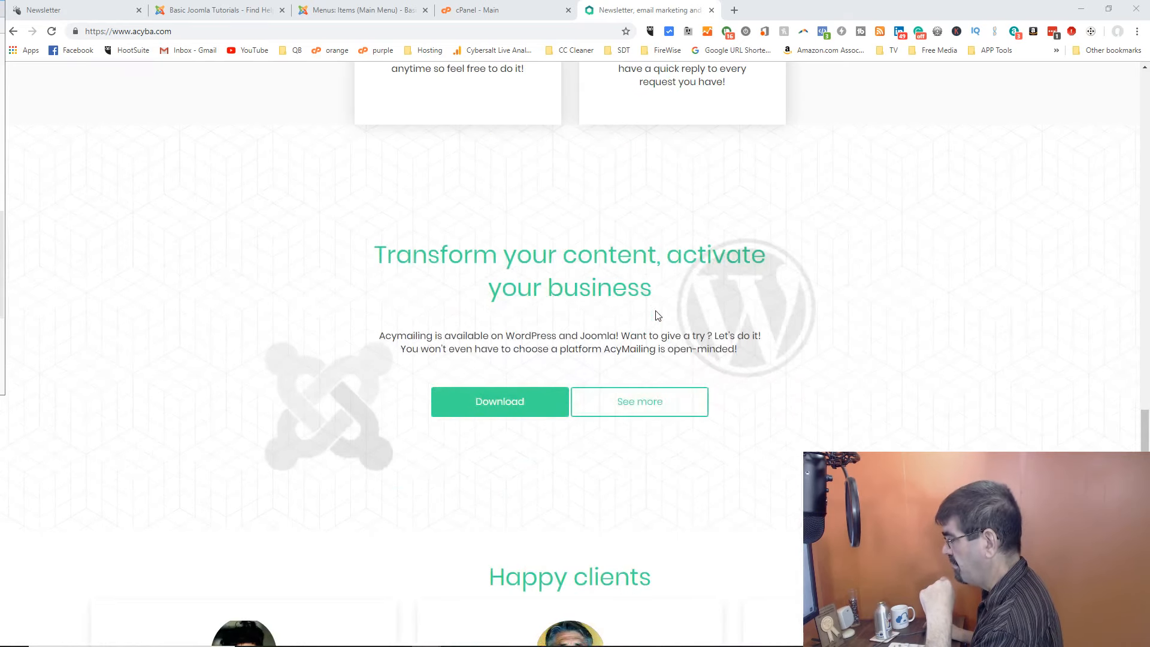
pyautogui.scroll(-10, 657, 315)
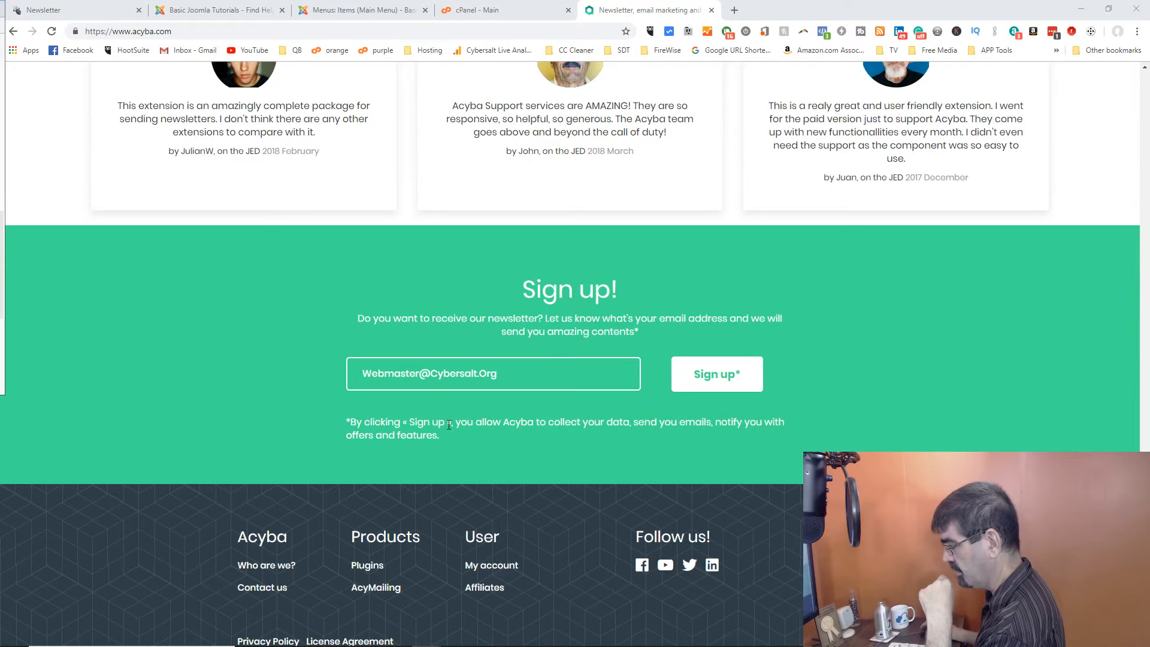
# Open Acyba's additional AcyMailing plugins page and look through the User and Content plugins with their versions and release dates
pyautogui.click(369, 566)
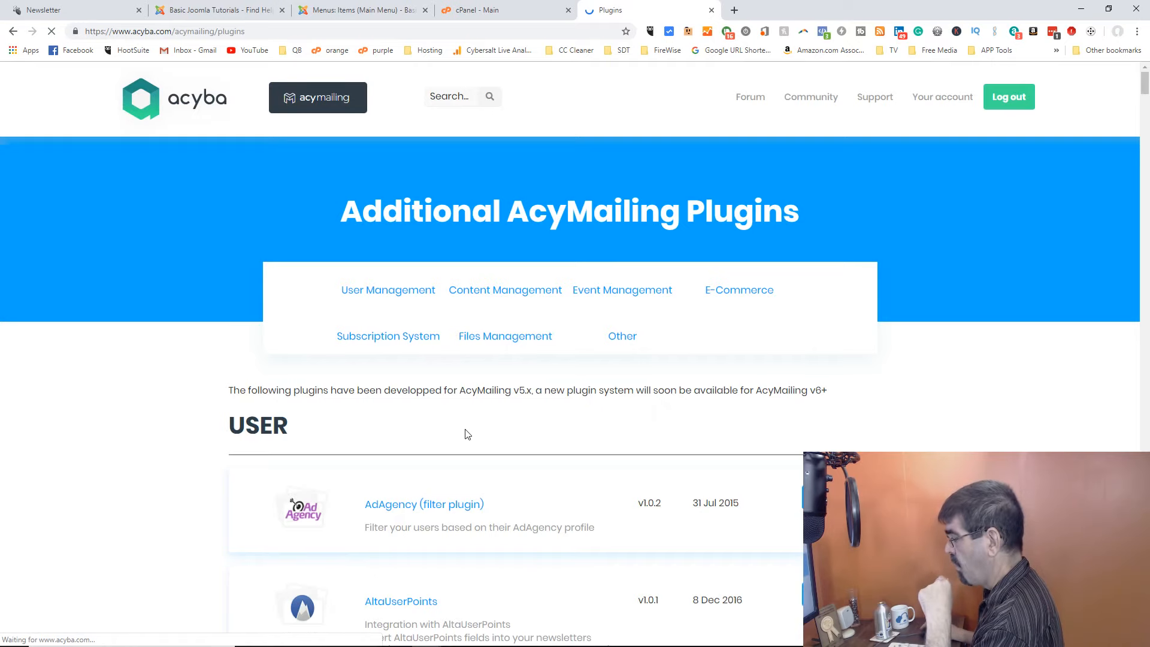
pyautogui.scroll(-3, 467, 434)
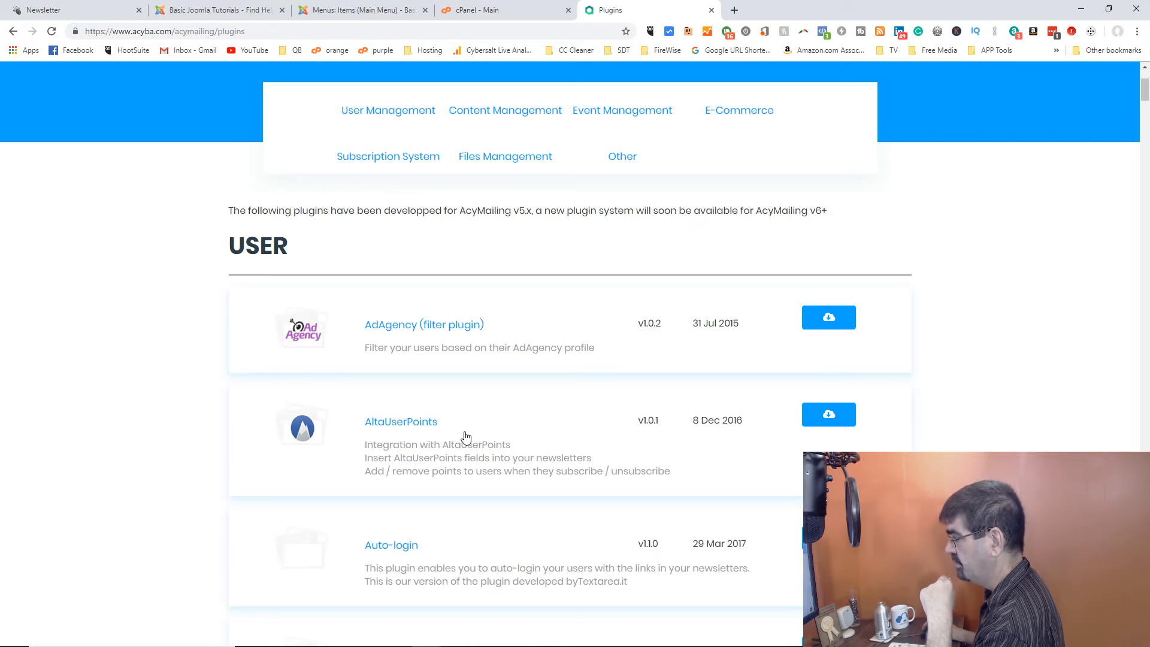
pyautogui.scroll(-6, 465, 436)
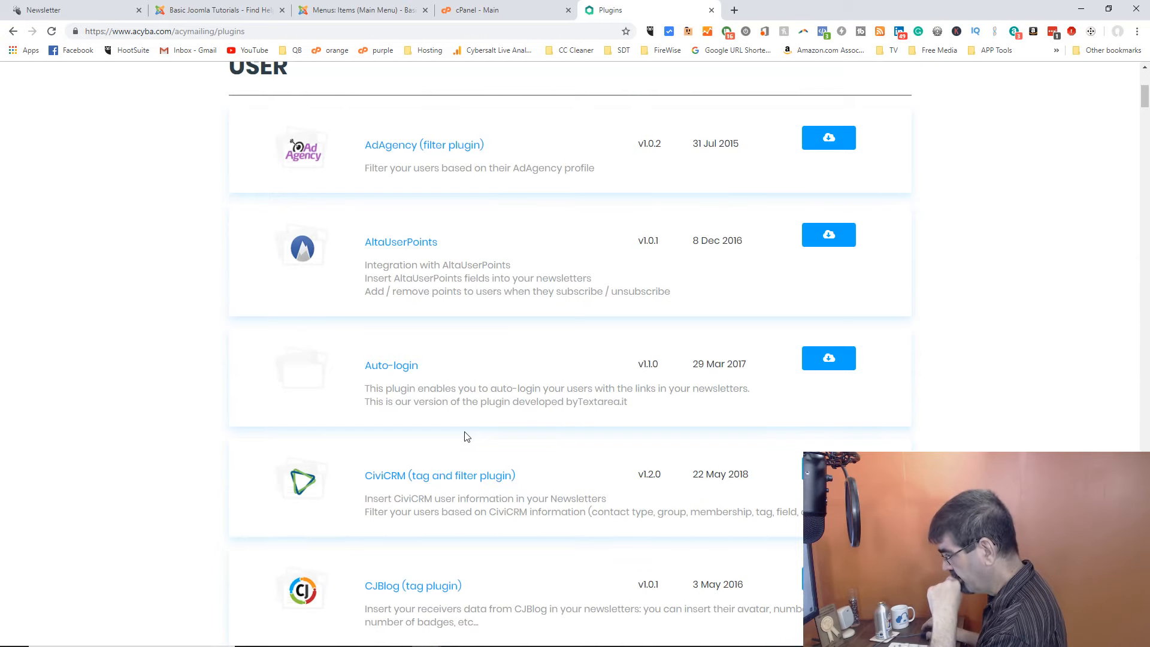
pyautogui.scroll(-3, 428, 464)
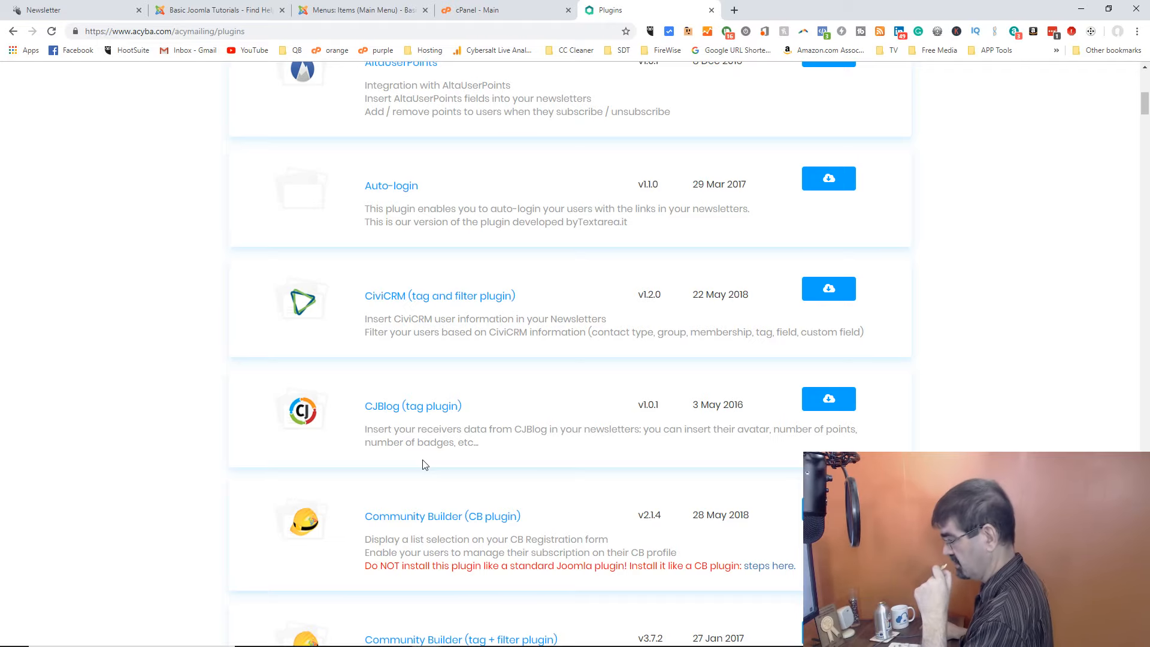
pyautogui.scroll(-5, 731, 452)
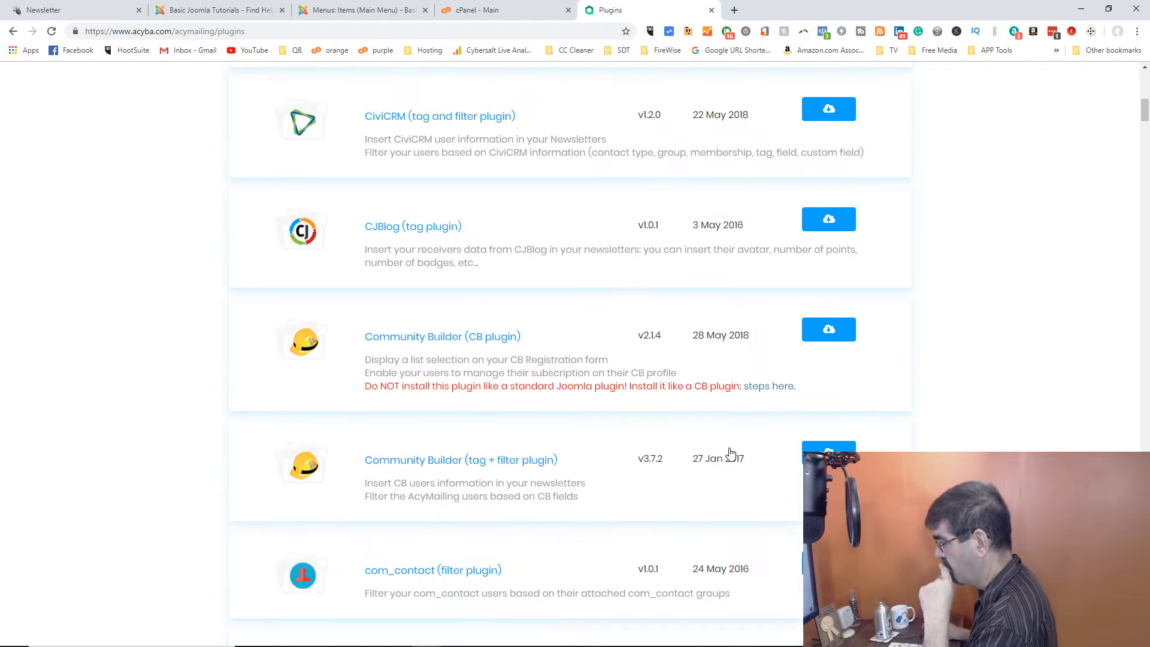
pyautogui.scroll(-5, 732, 455)
pyautogui.scroll(-15, 731, 455)
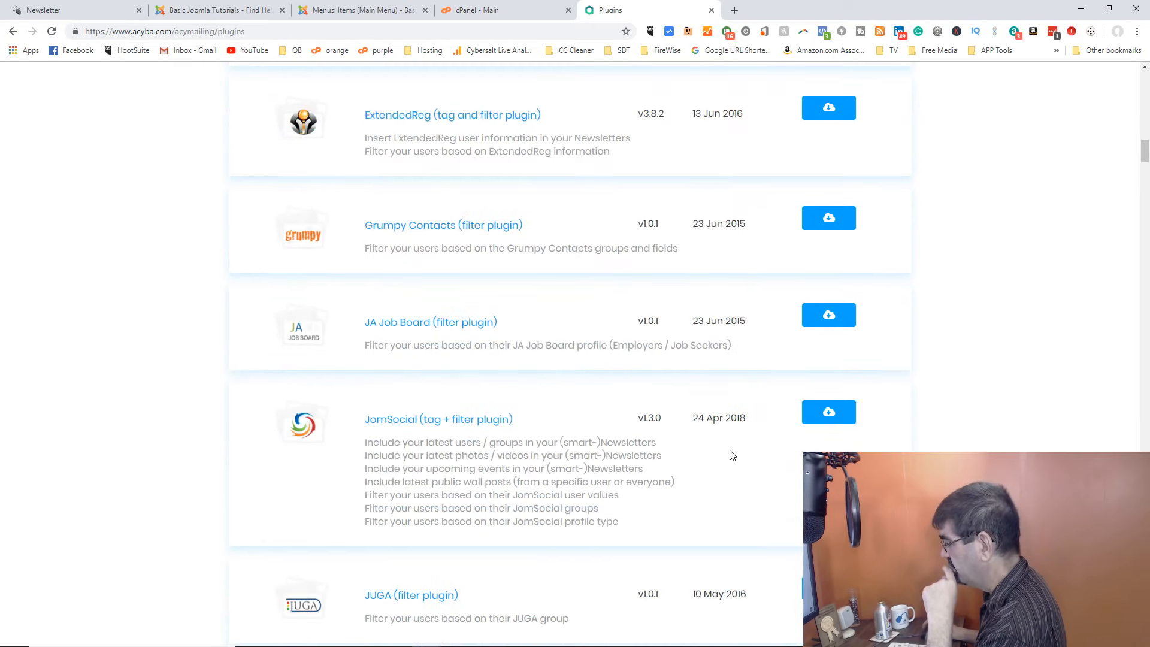
pyautogui.scroll(-9, 732, 455)
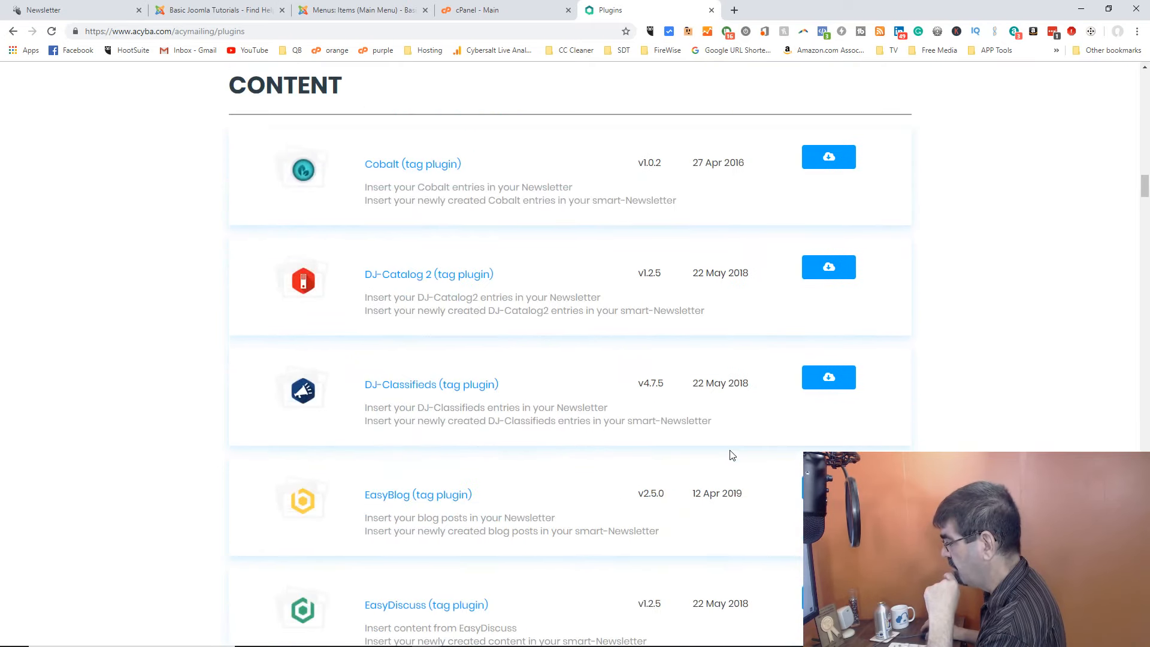
pyautogui.scroll(-7, 732, 455)
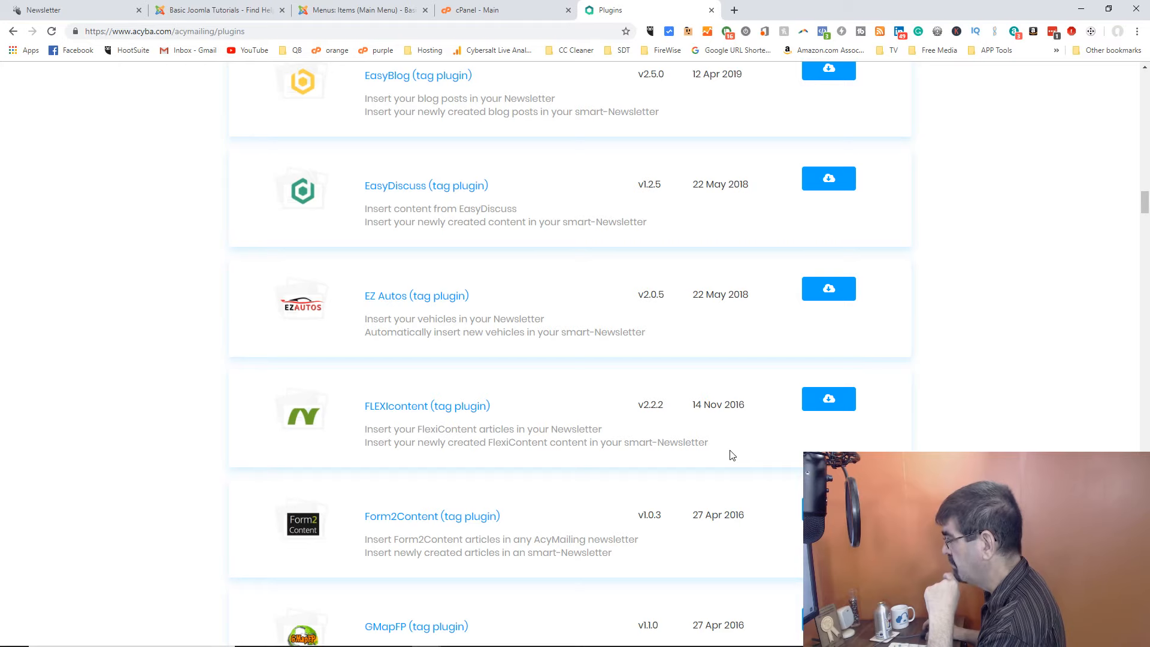
pyautogui.scroll(2, 732, 455)
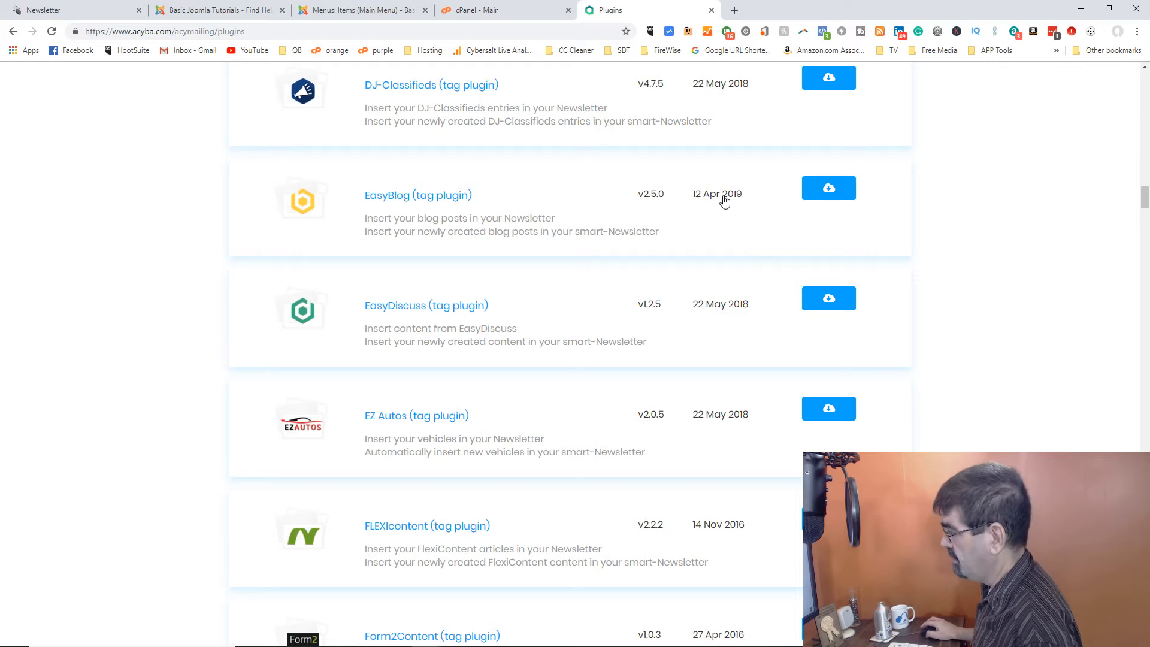
# Expand the EasyBlog tag plugin's details and read its description, single post, categories, parameters and template customization sections
pyautogui.click(433, 203)
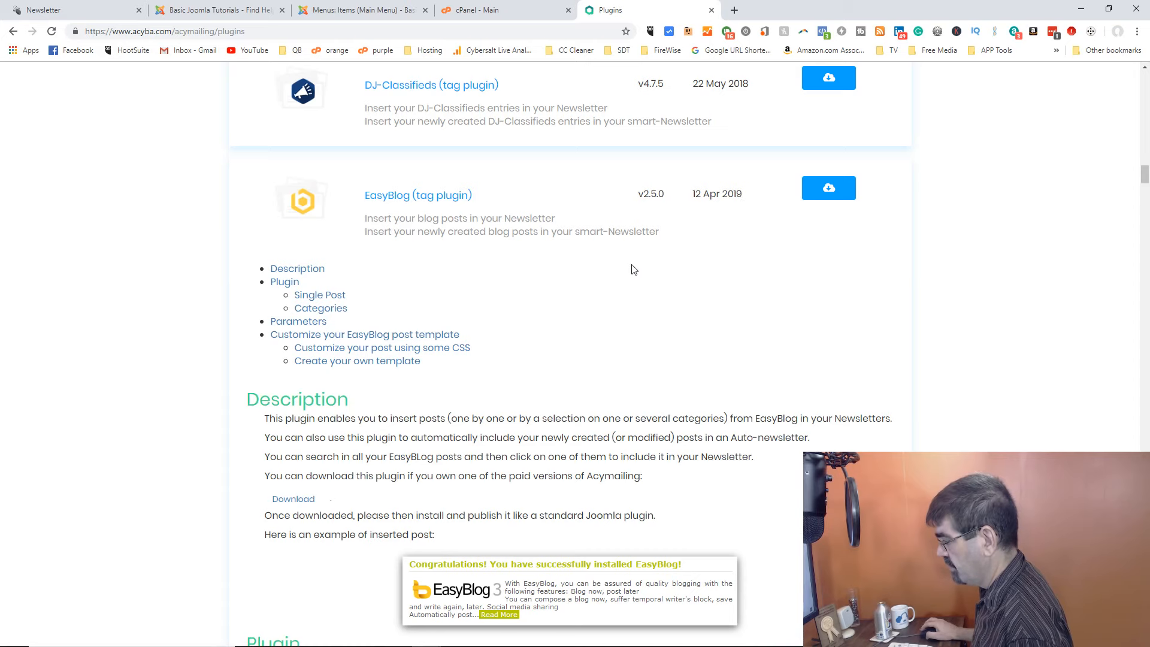
pyautogui.scroll(-10, 634, 269)
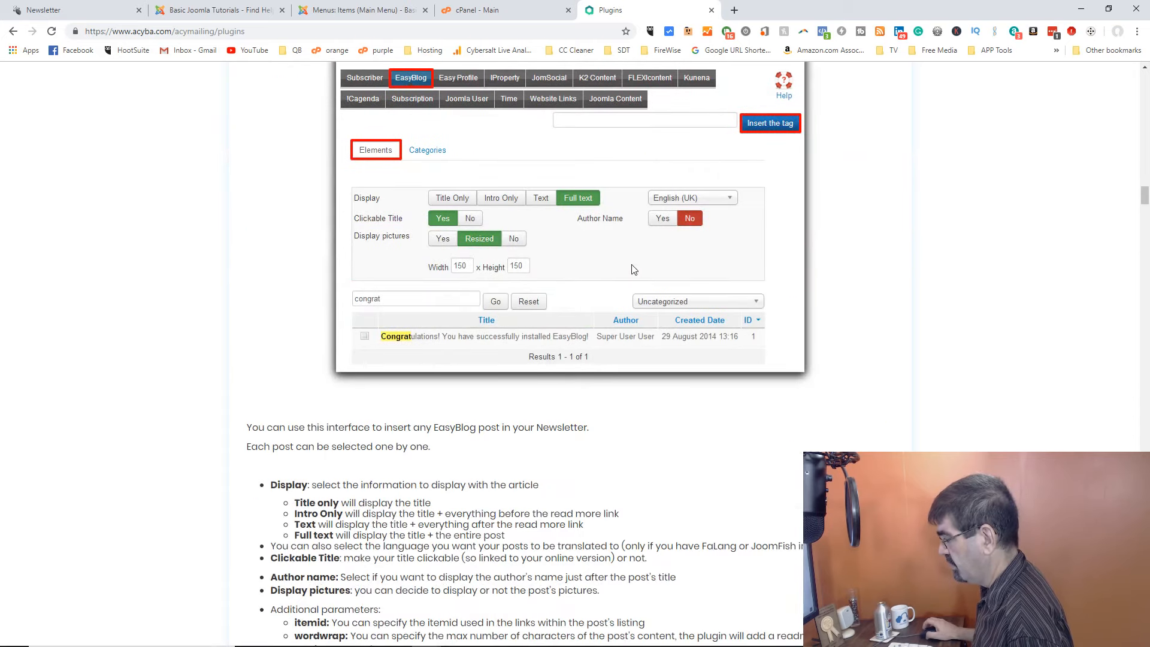
pyautogui.scroll(-12, 633, 269)
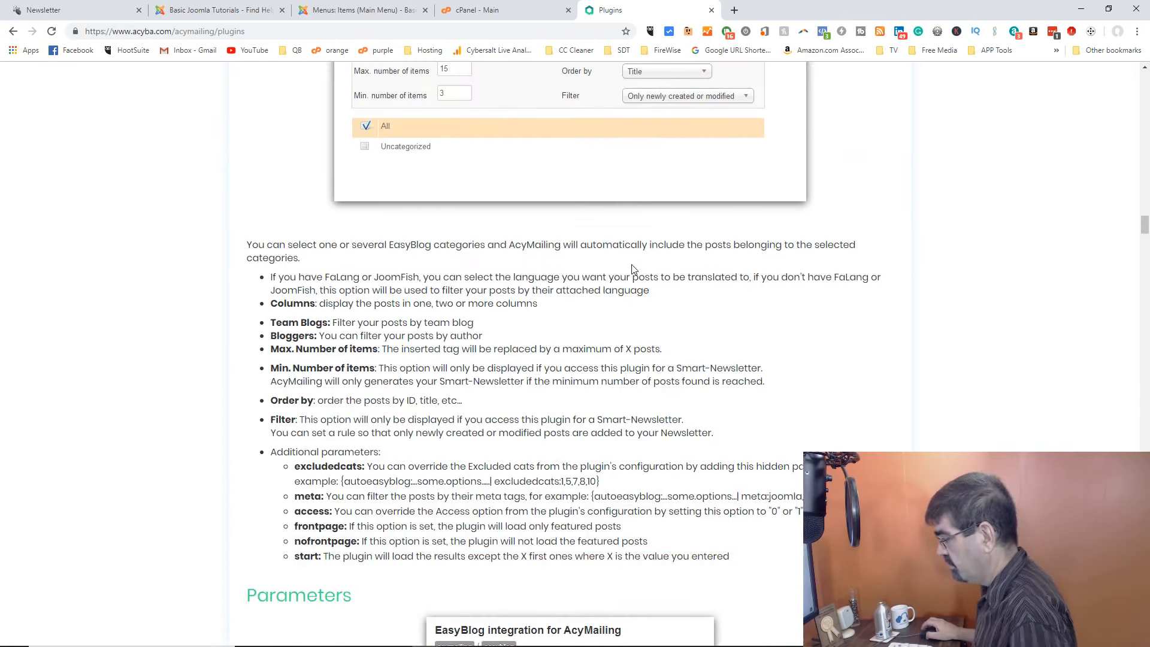
pyautogui.scroll(-12, 634, 269)
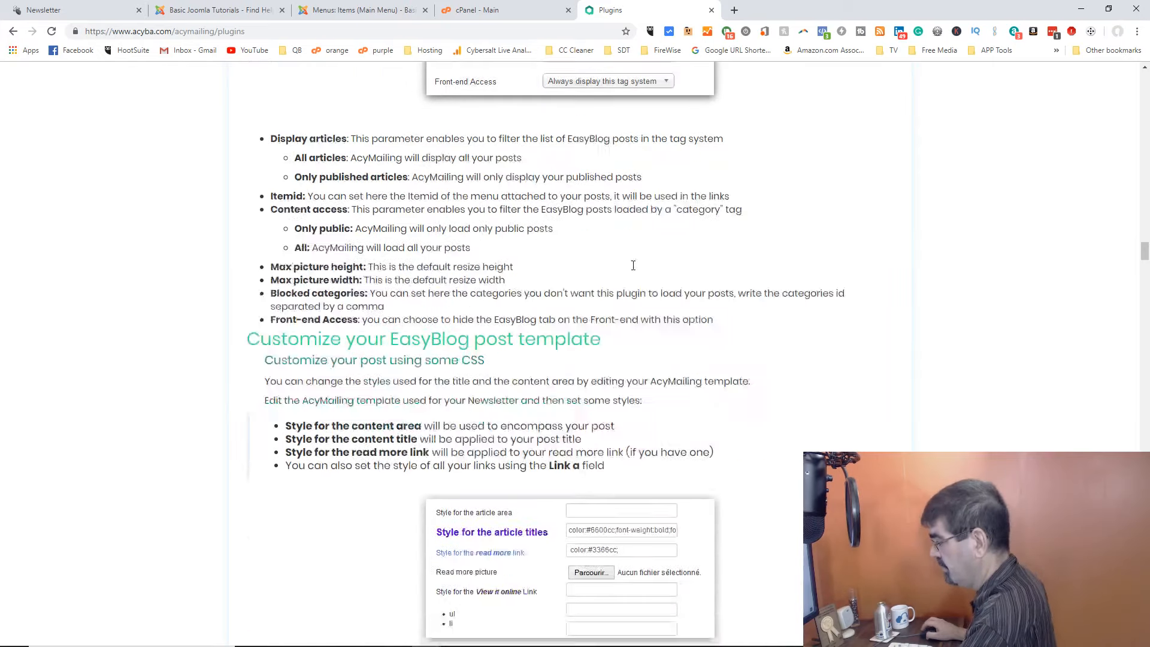
pyautogui.scroll(-9, 633, 266)
pyautogui.scroll(-1, 634, 270)
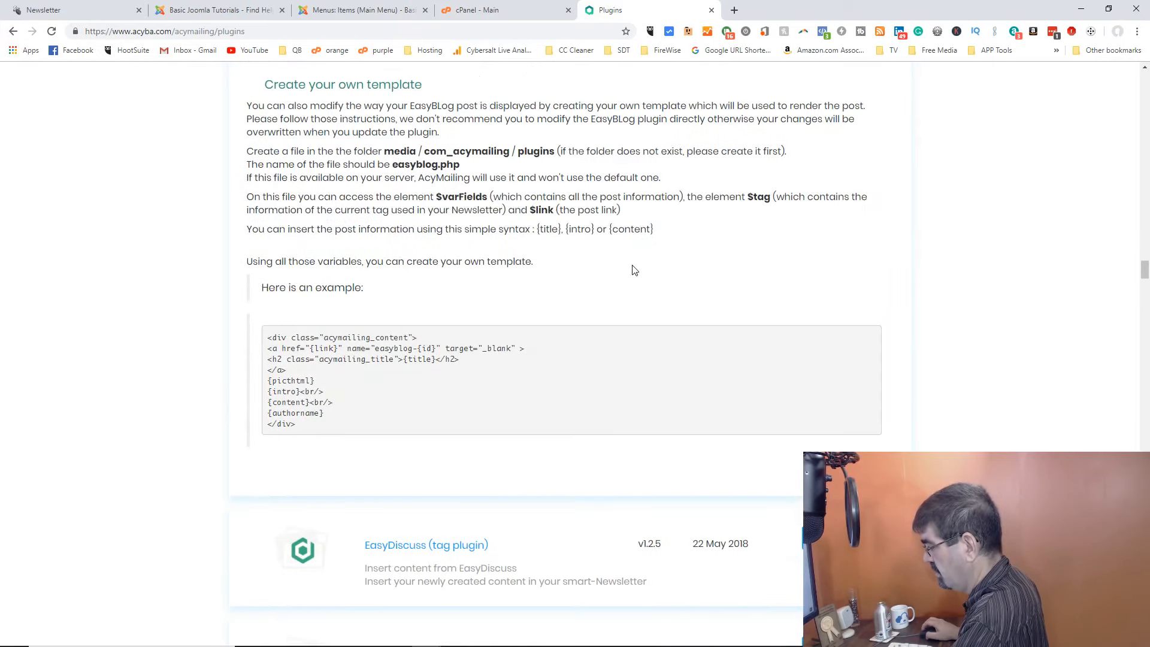
pyautogui.scroll(20, 634, 269)
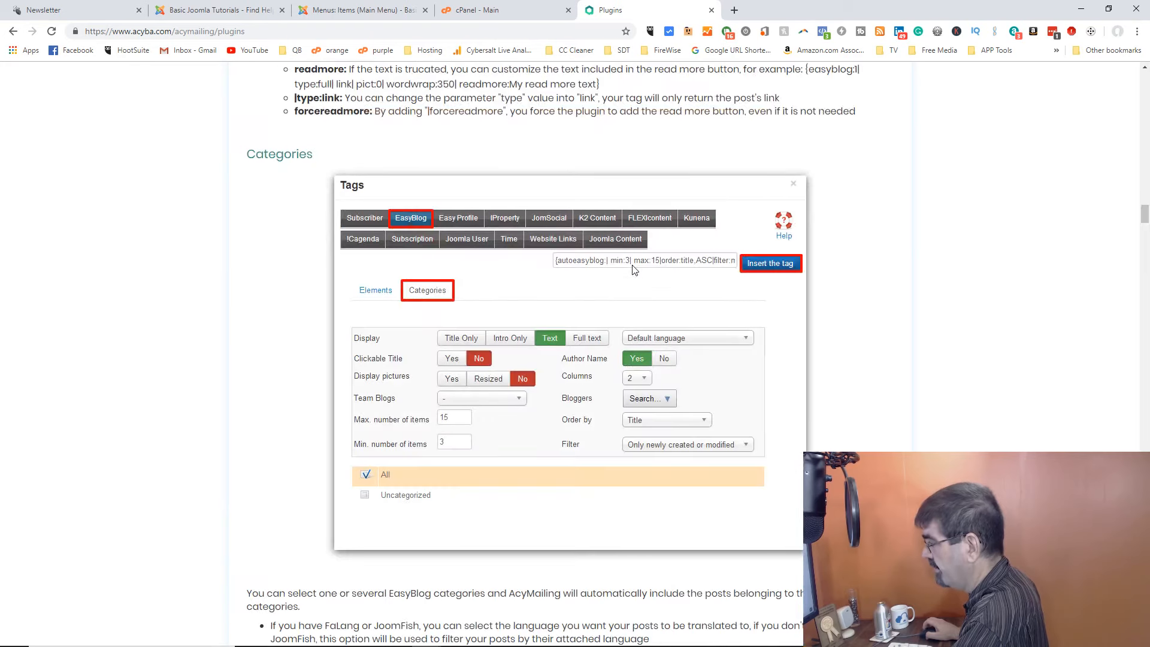
pyautogui.scroll(9, 633, 270)
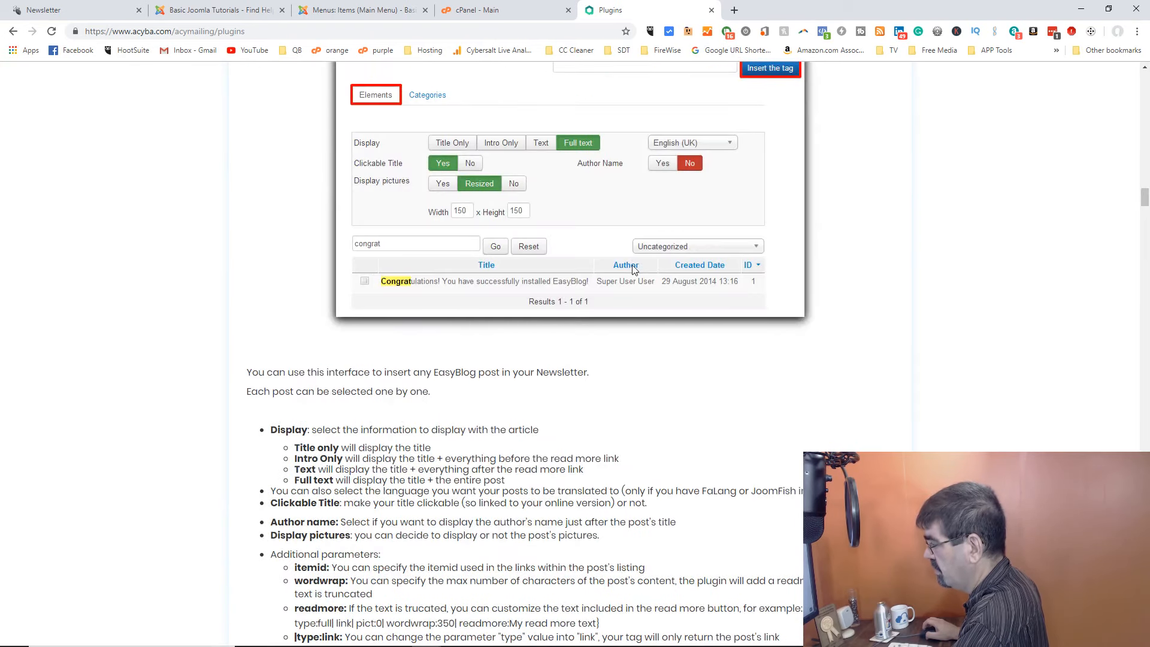
pyautogui.scroll(11, 633, 269)
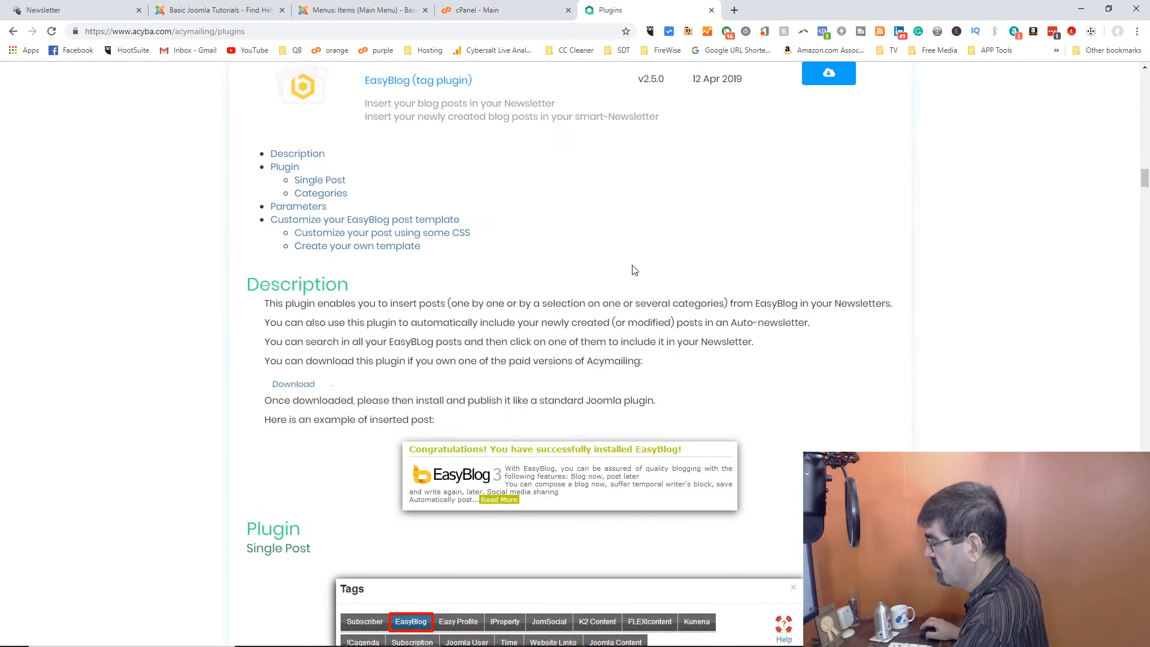
pyautogui.scroll(1, 634, 270)
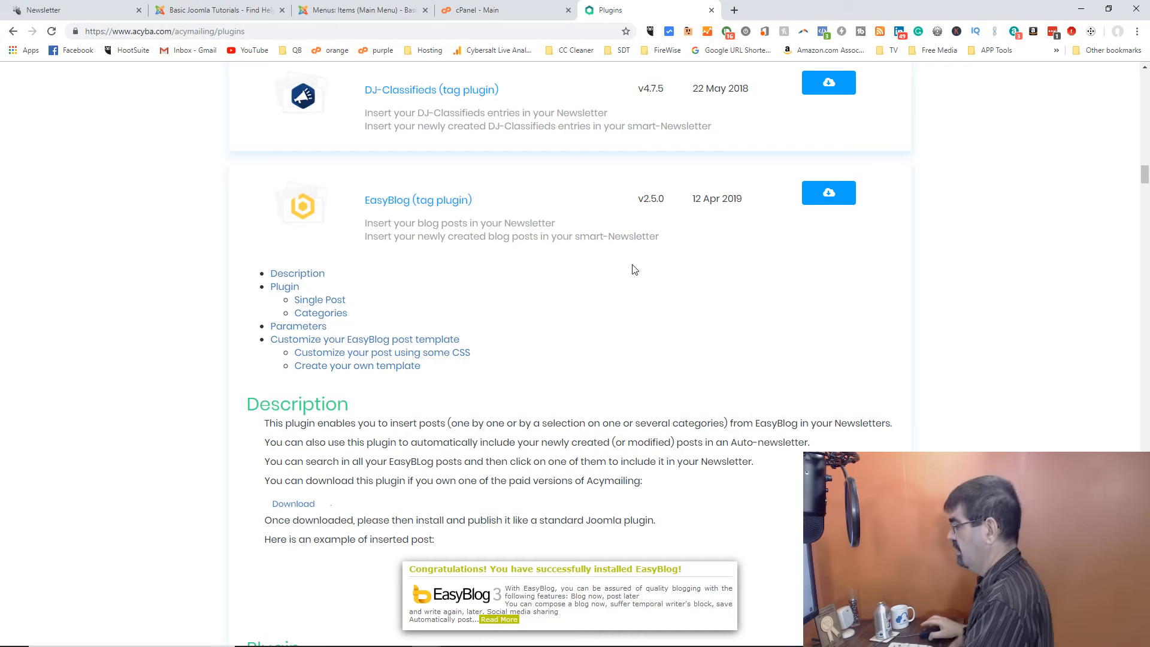
pyautogui.scroll(-10, 635, 269)
pyautogui.scroll(20, 633, 271)
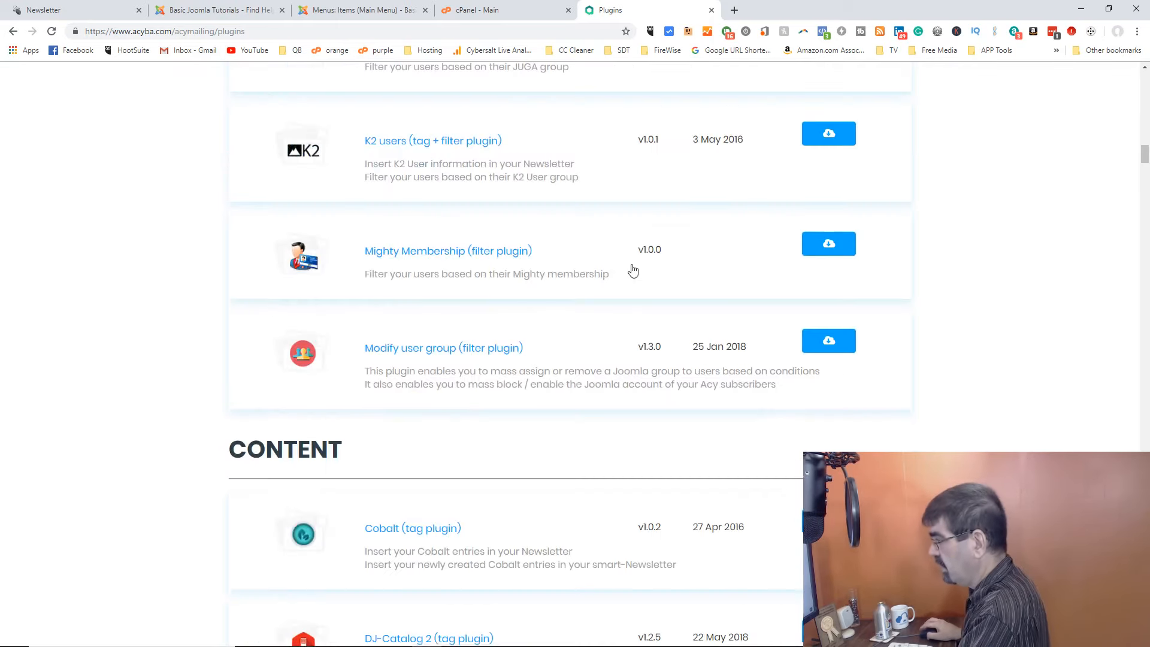
# Return to the Acyba home page, open the community Feature requests page, and examine its last and top requests
pyautogui.click(10, 33)
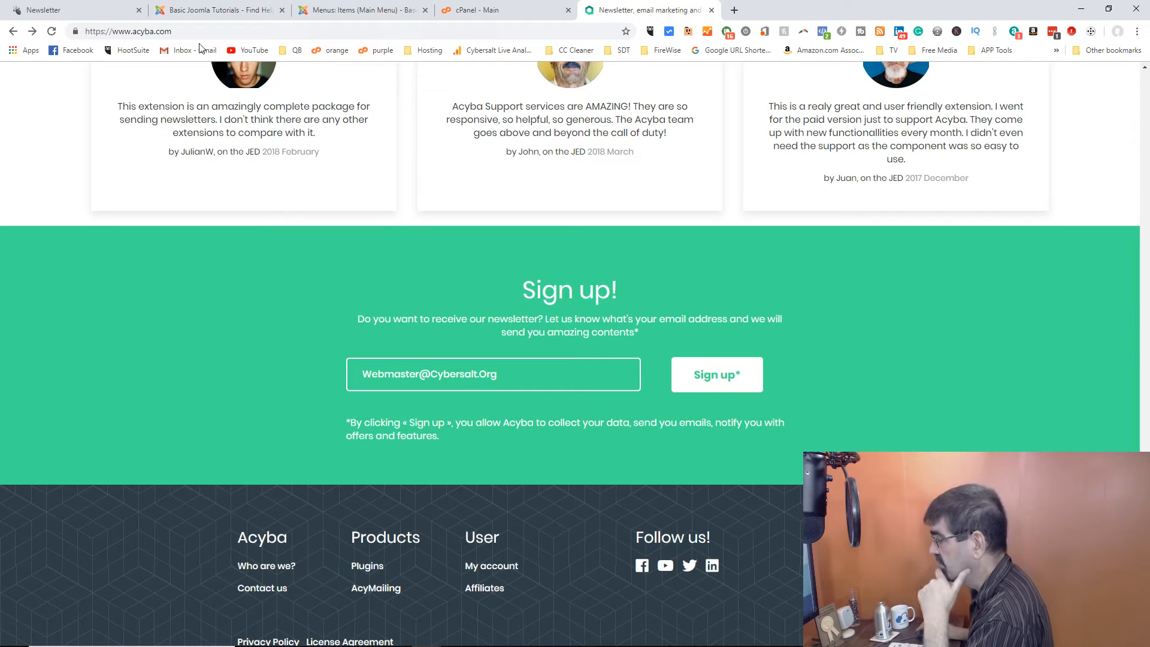
pyautogui.scroll(20, 703, 169)
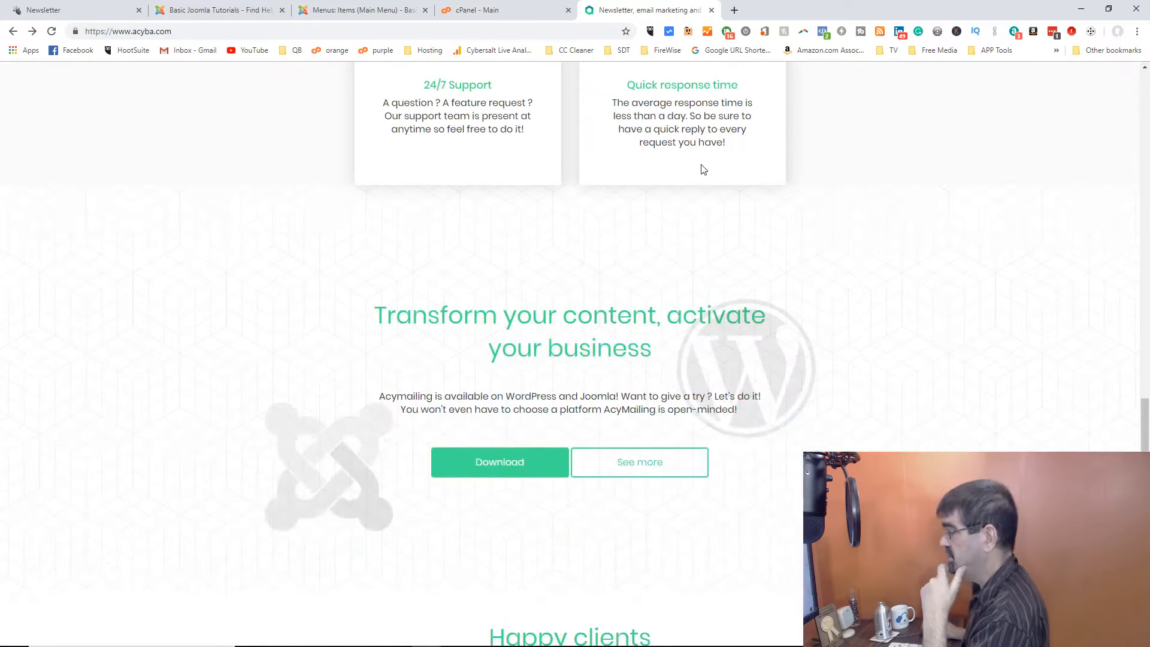
pyautogui.scroll(12, 703, 170)
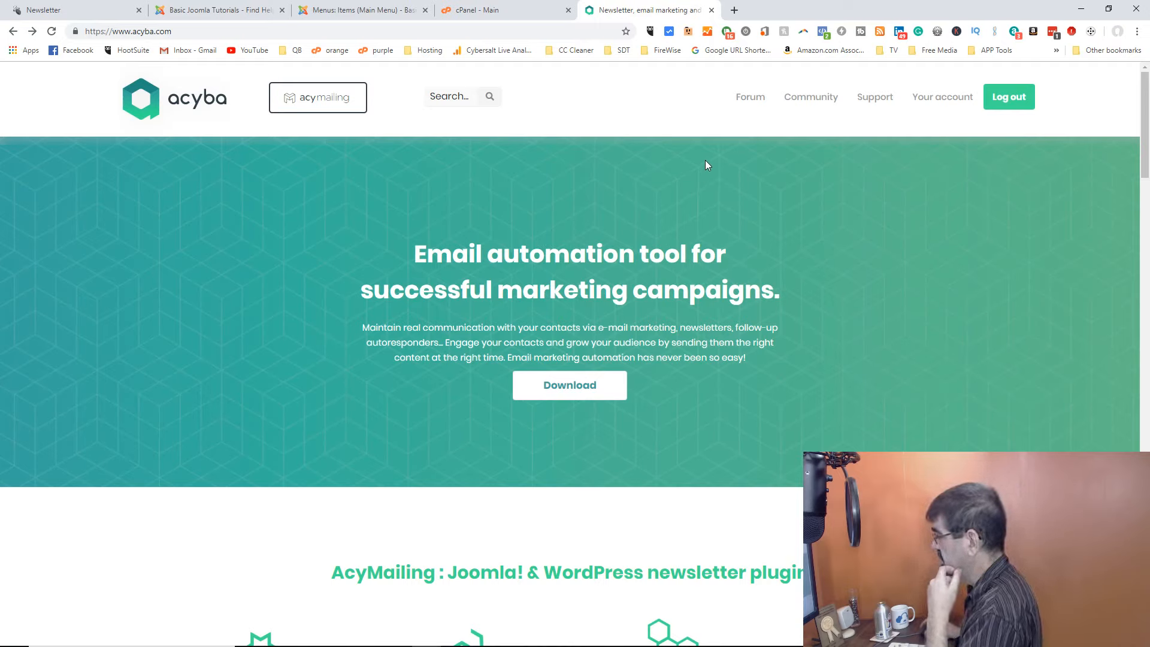
pyautogui.click(813, 107)
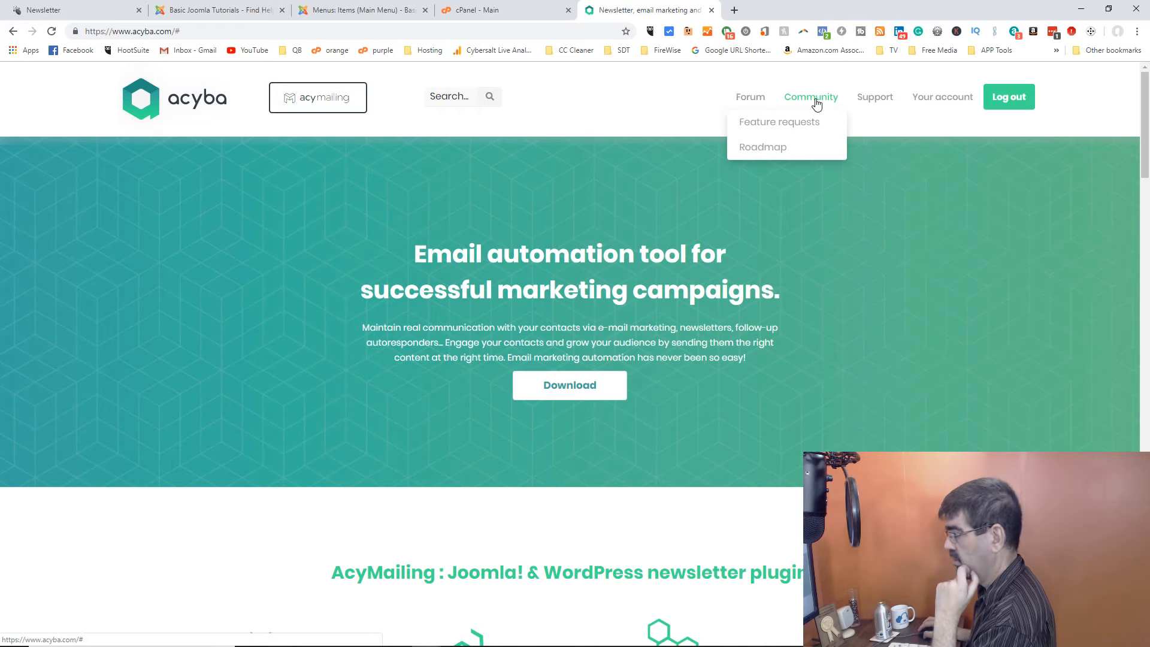
pyautogui.click(791, 127)
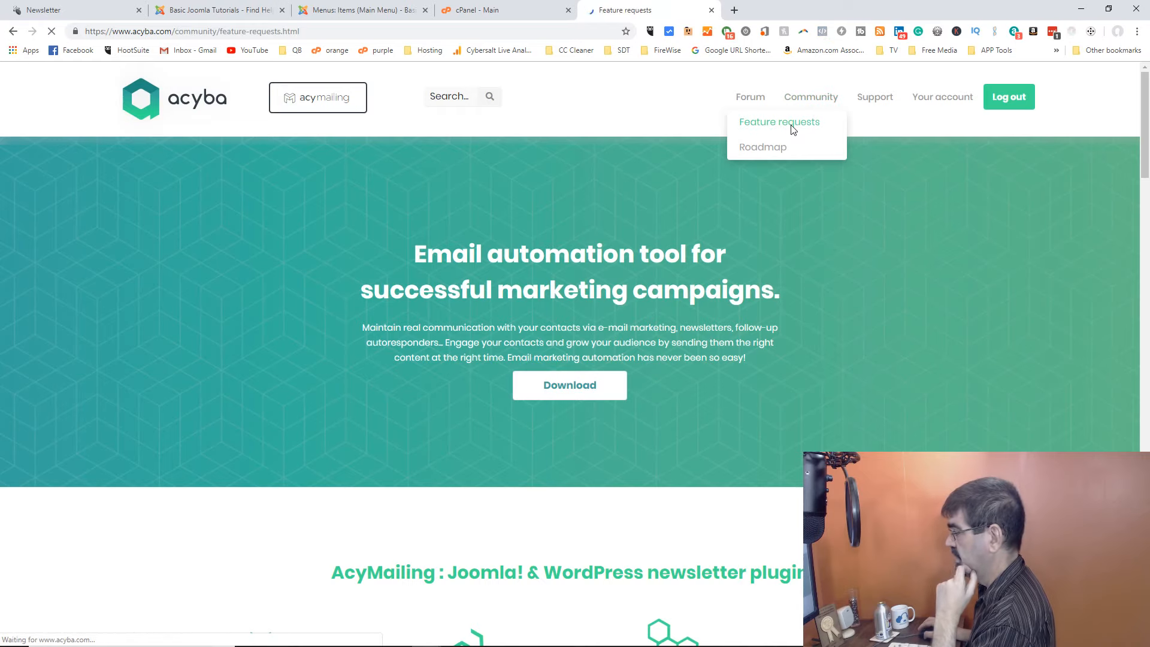
pyautogui.scroll(-2, 776, 149)
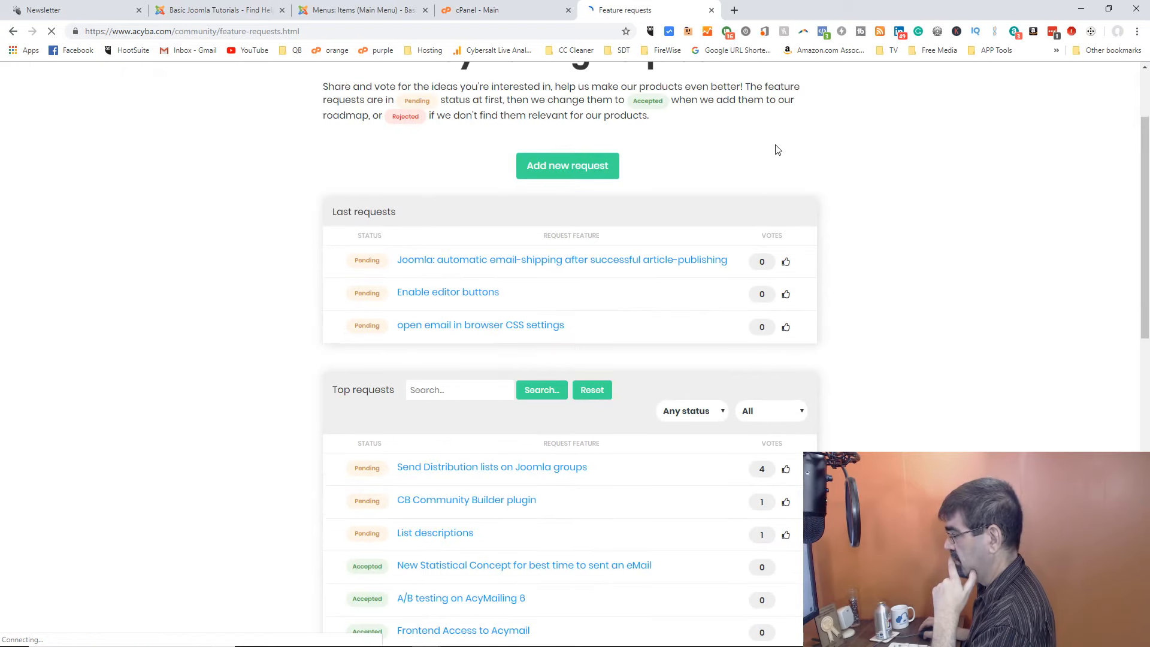
pyautogui.scroll(-2, 777, 149)
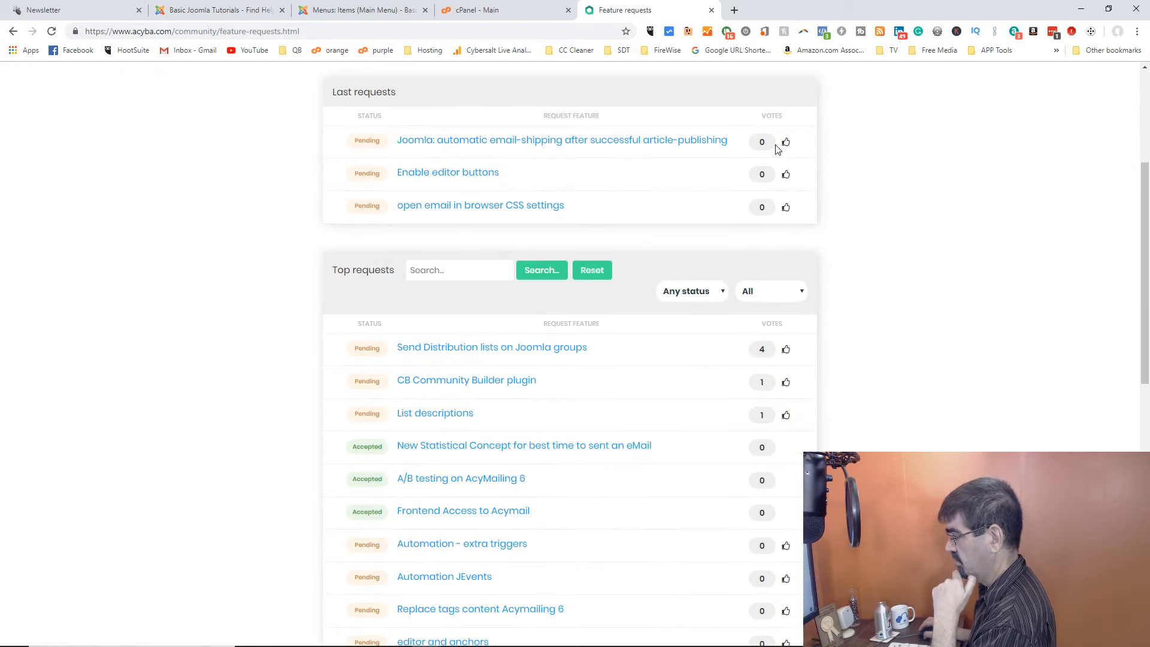
# Look through the remaining top feature requests and open the AcyMailing change log from the support pages
pyautogui.scroll(-2, 776, 149)
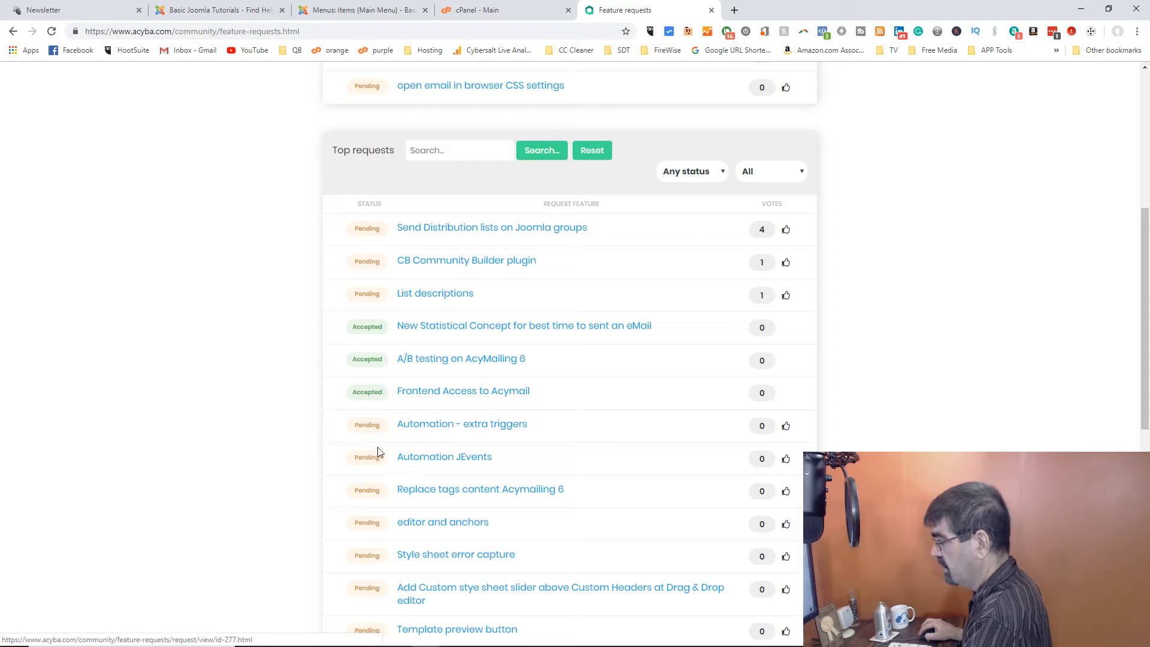
pyautogui.scroll(-1, 450, 242)
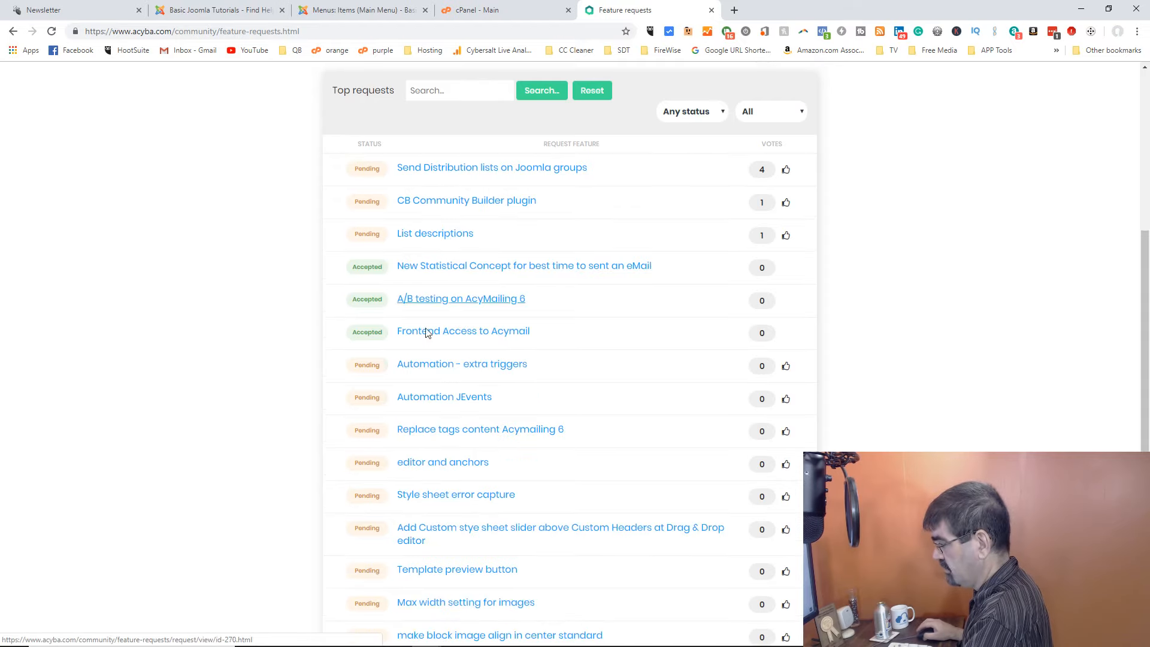
pyautogui.scroll(-7, 452, 401)
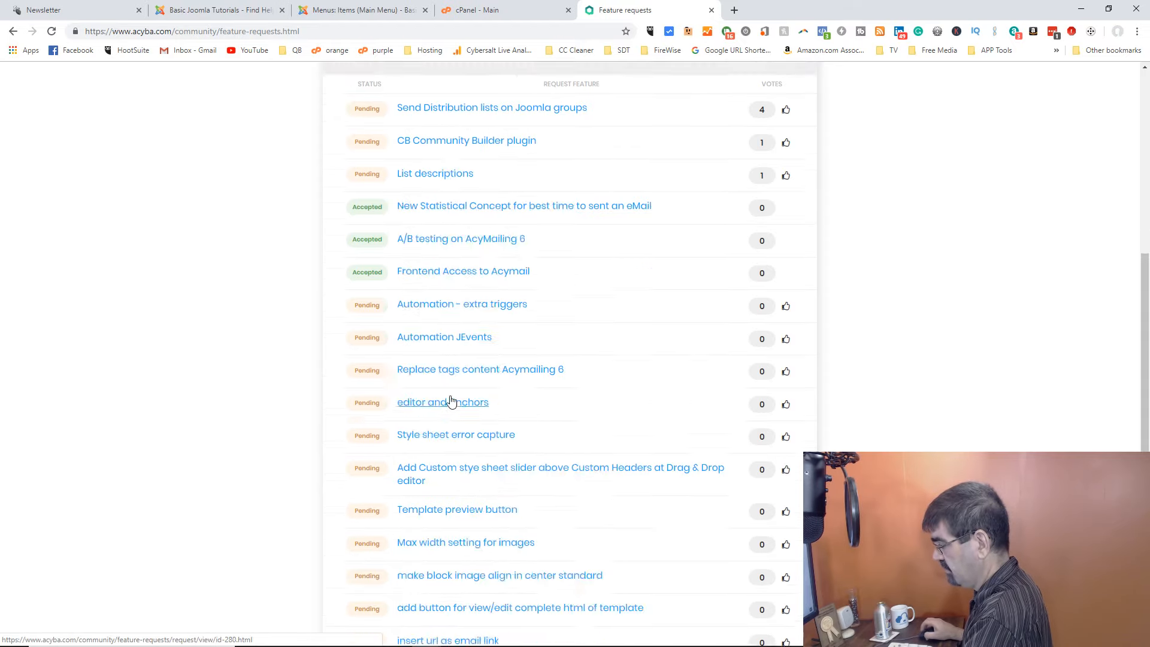
pyautogui.scroll(14, 452, 399)
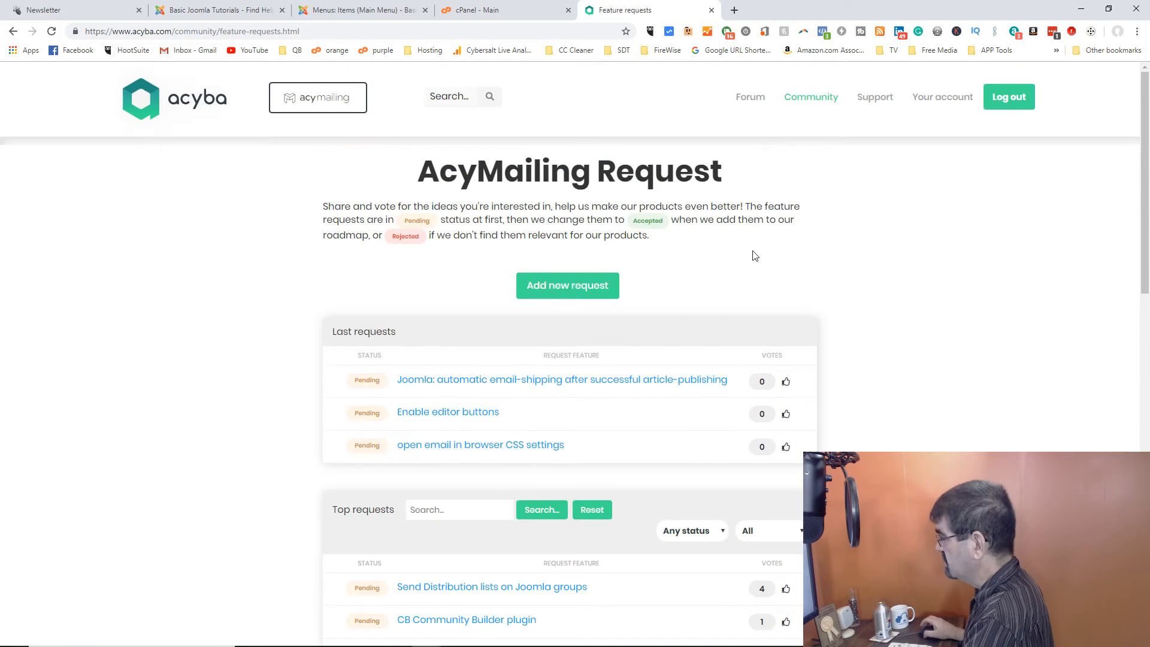
pyautogui.moveTo(878, 103)
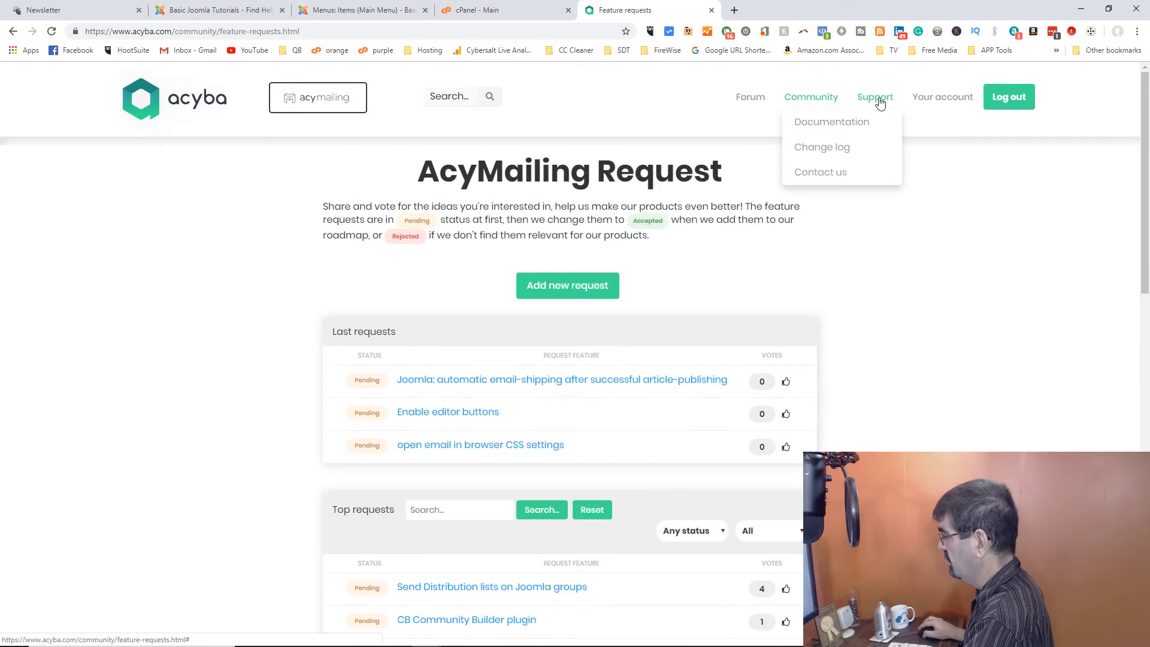
pyautogui.click(832, 153)
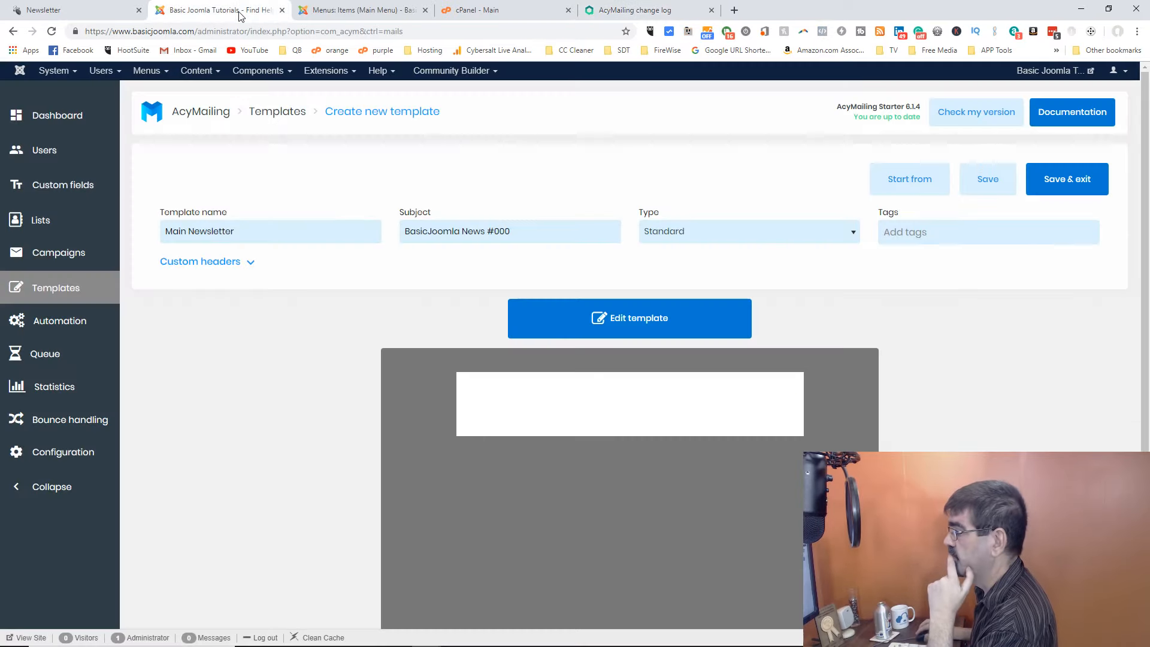
# Return to the Basic Joomla administration, save the Main Newsletter template and open its design for editing
pyautogui.click(239, 13)
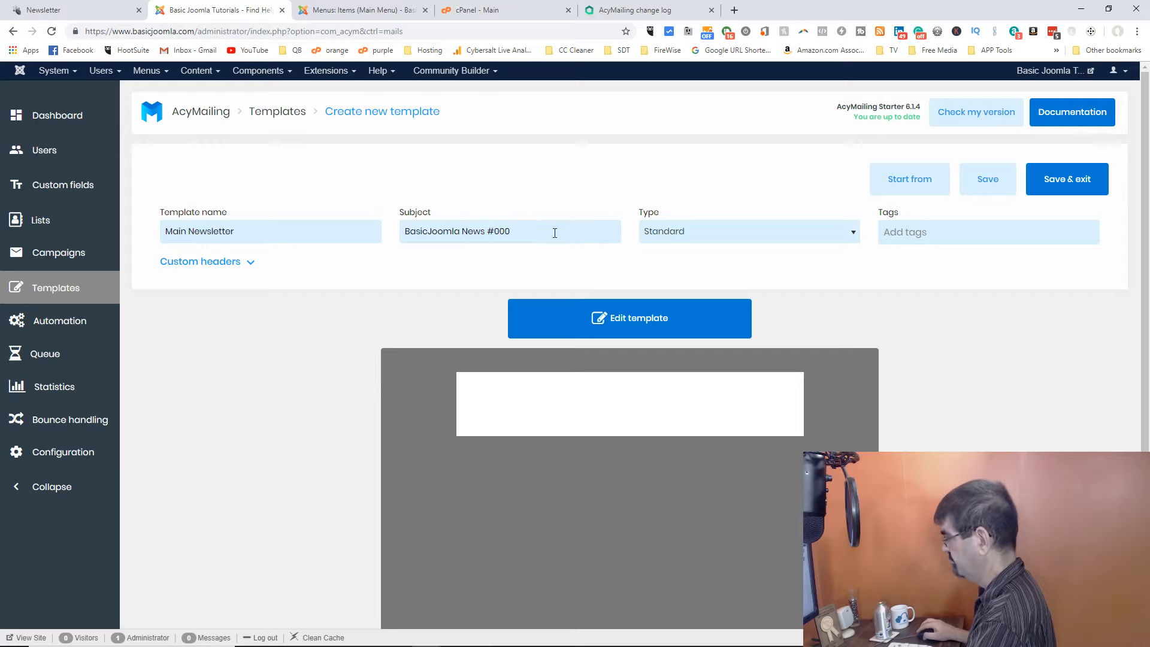
pyautogui.click(986, 180)
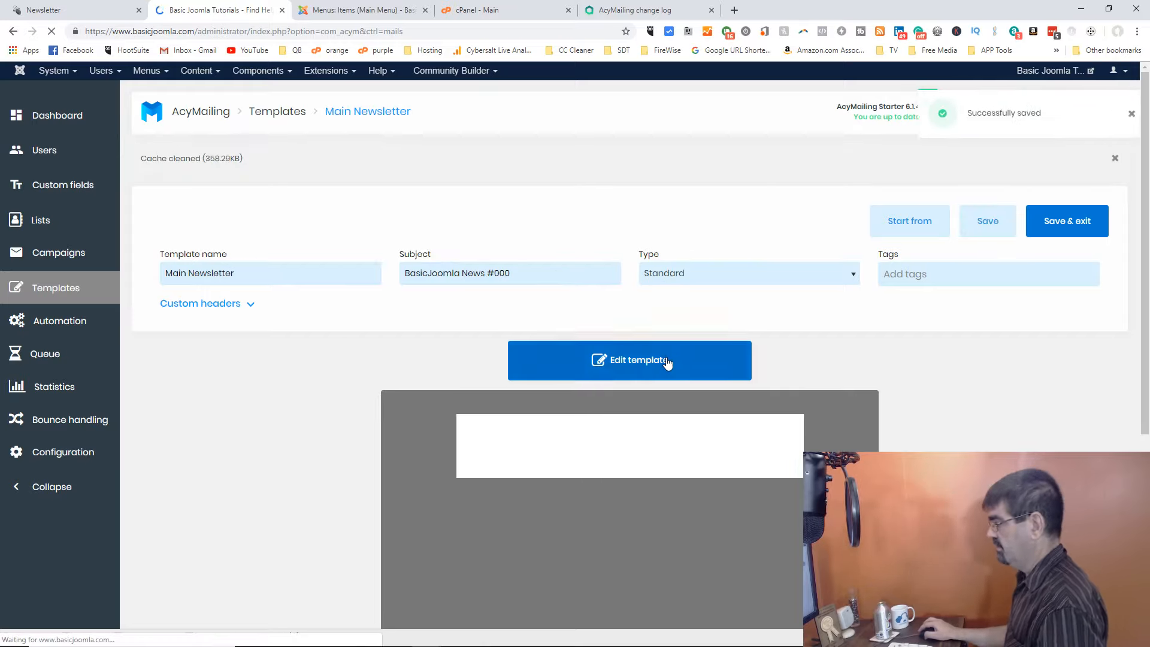
pyautogui.click(666, 361)
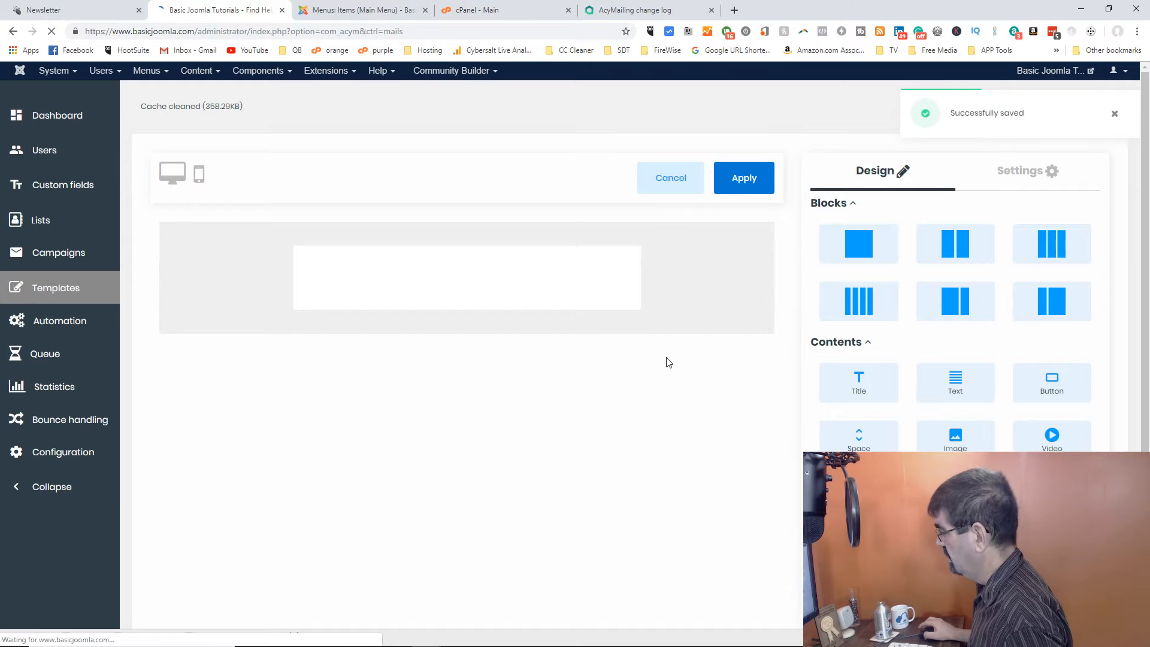
# Add a title element to the template's empty block with the text "Basic Joomla News - #000"
pyautogui.moveTo(858, 379); pyautogui.dragTo(508, 290)
pyautogui.click(360, 273)
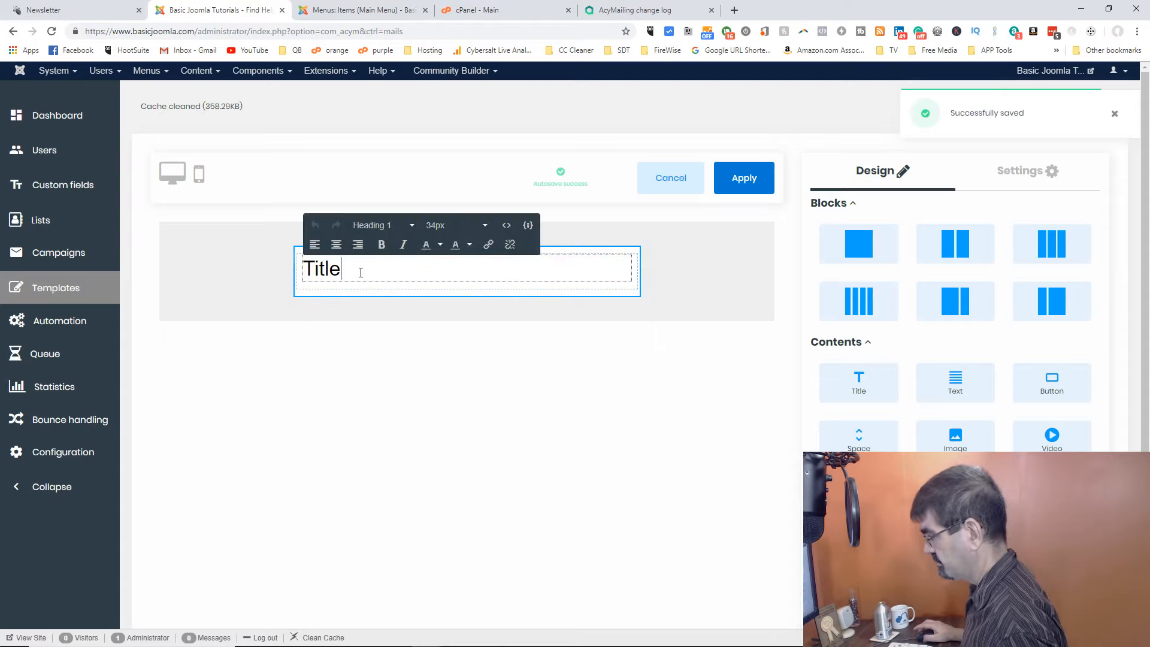
pyautogui.write('BAs')
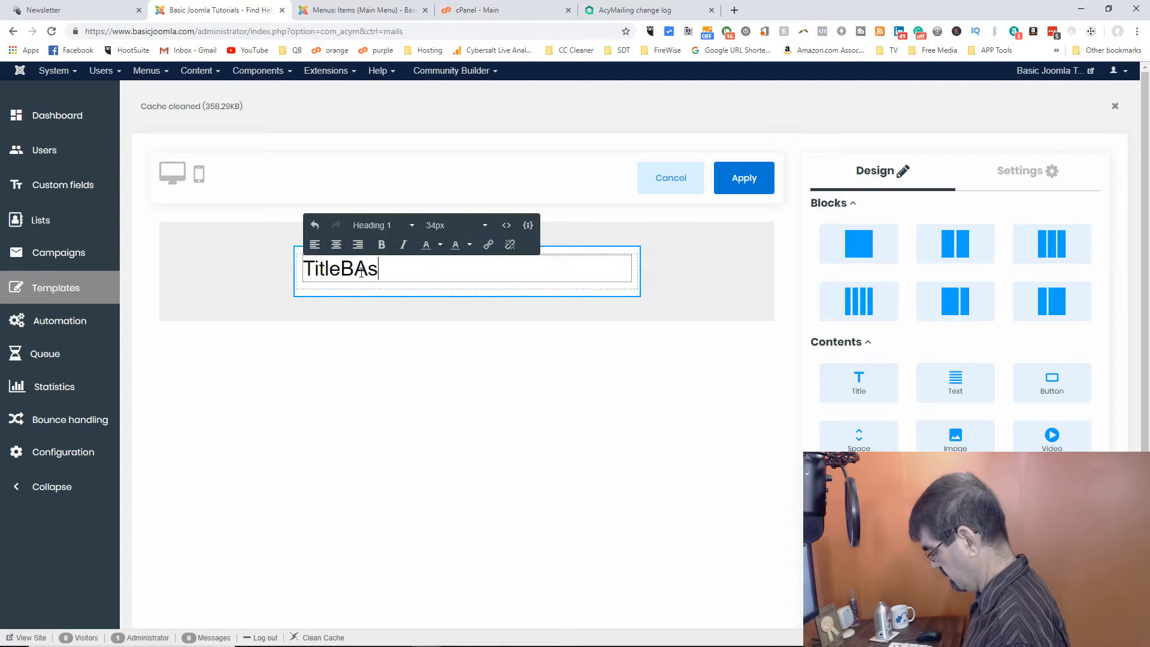
pyautogui.press('BackSpace')
pyautogui.press('BackSpace')
pyautogui.press('BackSpace')
pyautogui.press('BackSpace')
pyautogui.press('BackSpace')
pyautogui.press('BackSpace')
pyautogui.press('BackSpace')
pyautogui.press('BackSpace')
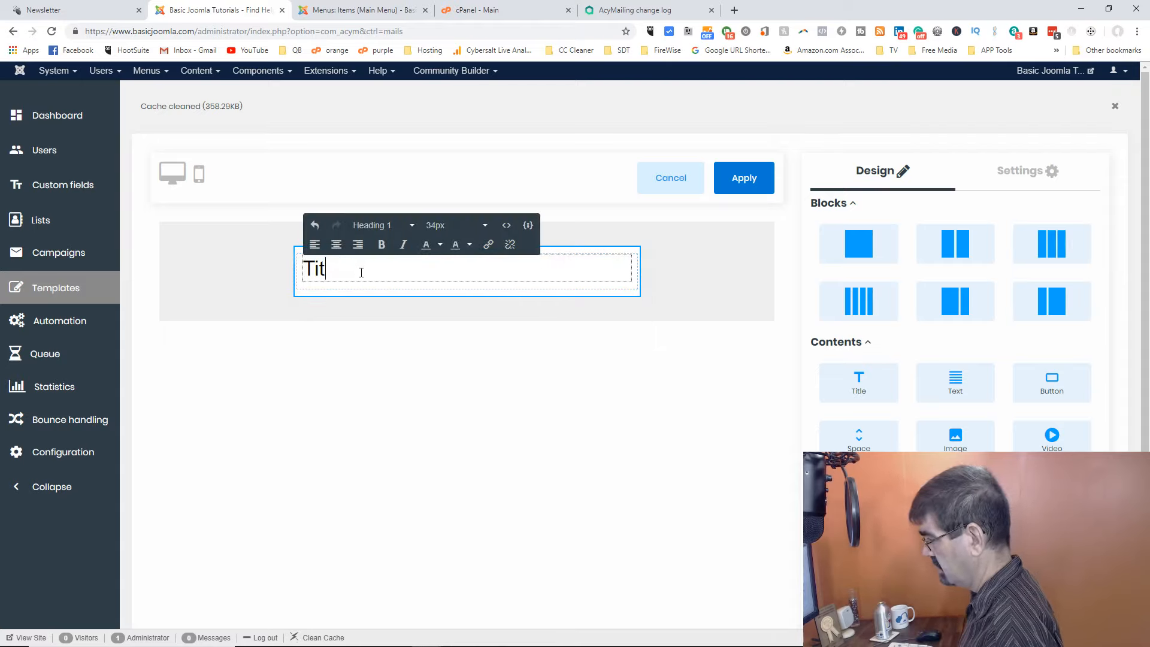
pyautogui.write('Basicj')
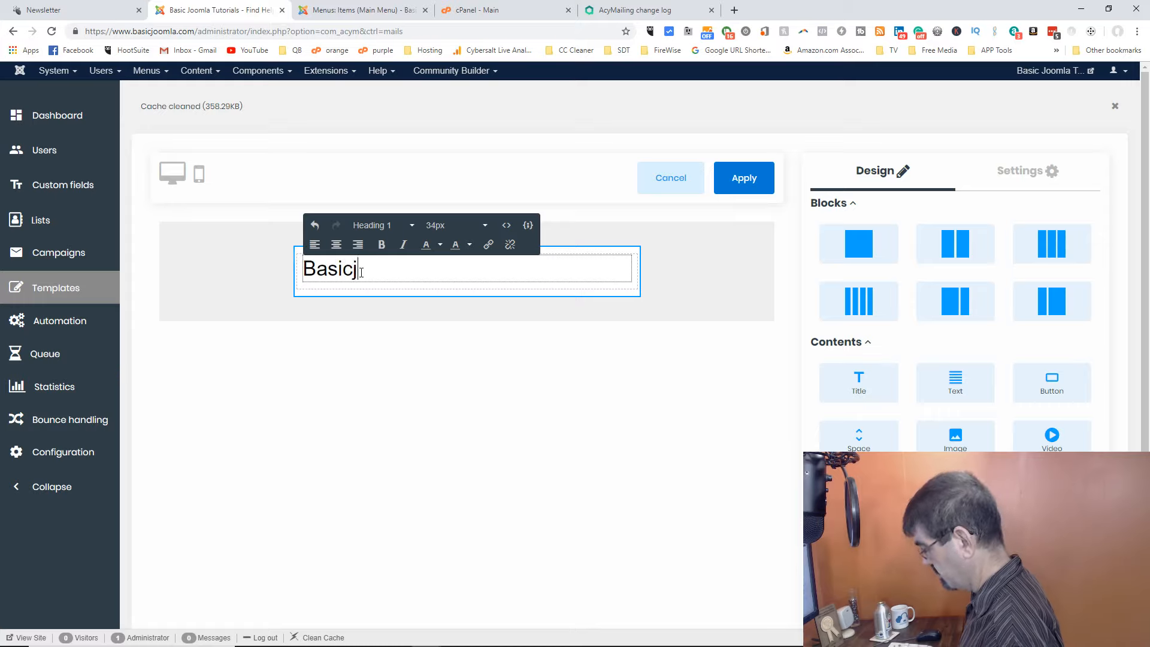
pyautogui.press('BackSpace')
pyautogui.write('Joomla')
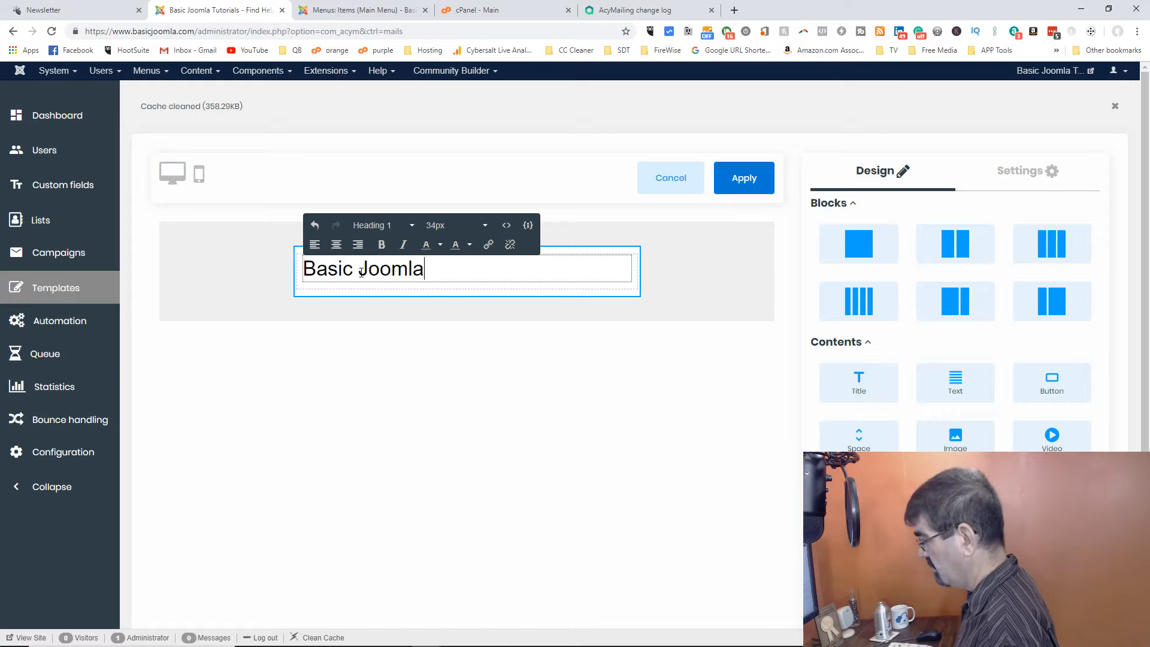
pyautogui.write(' News')
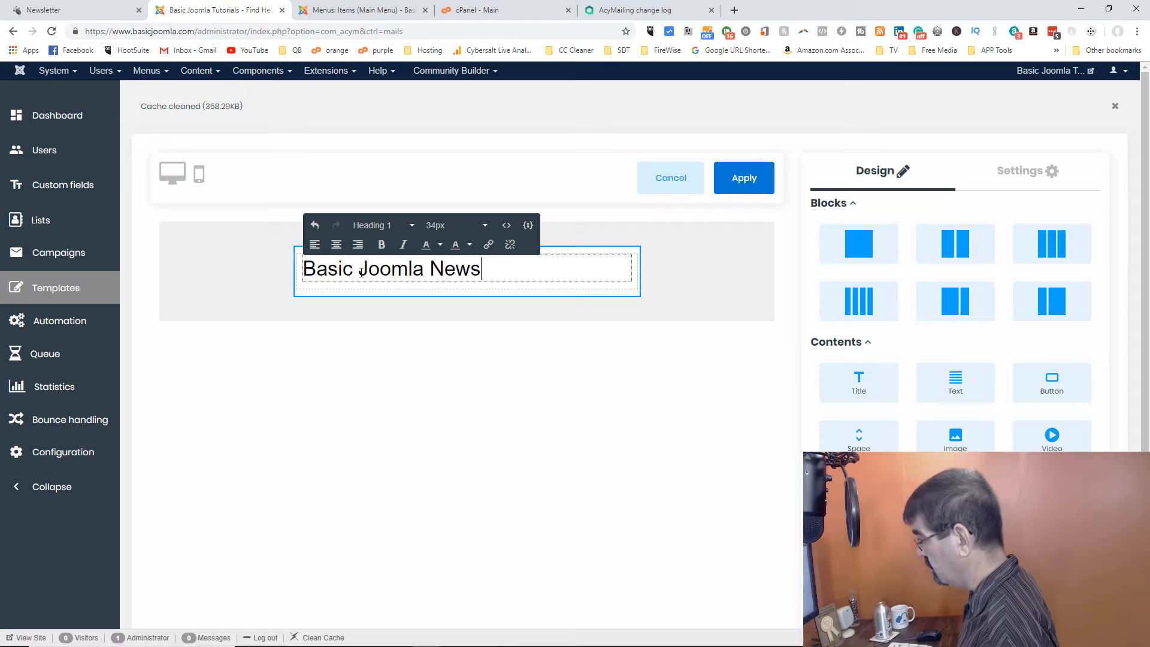
pyautogui.write(' -')
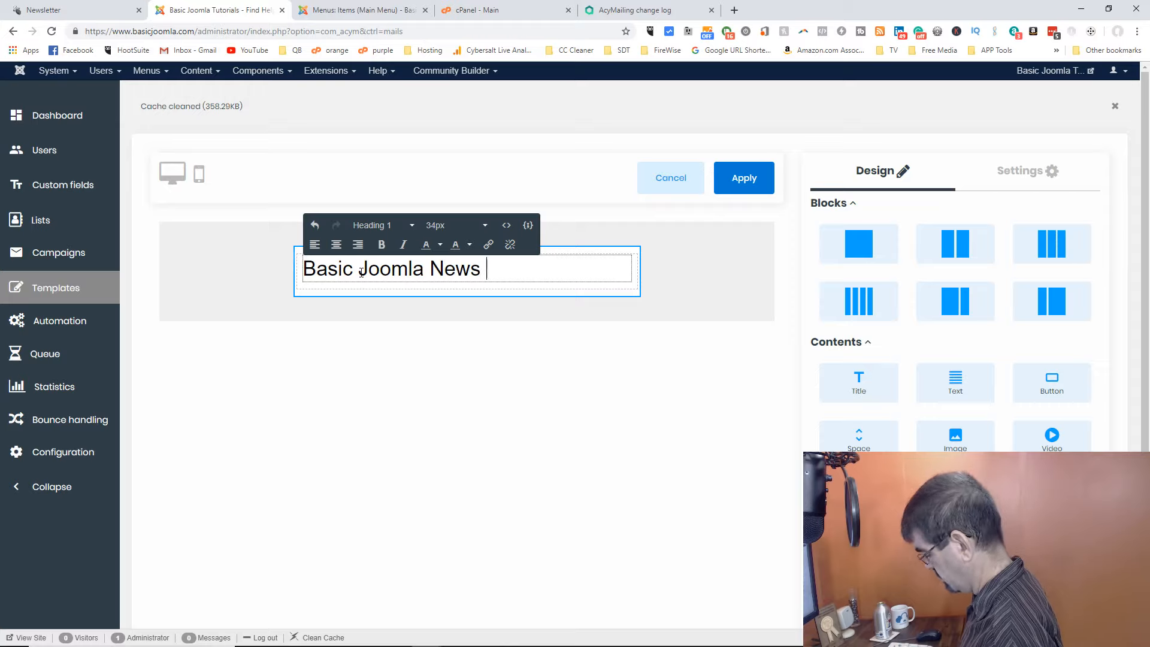
pyautogui.press('BackSpace')
pyautogui.press('BackSpace')
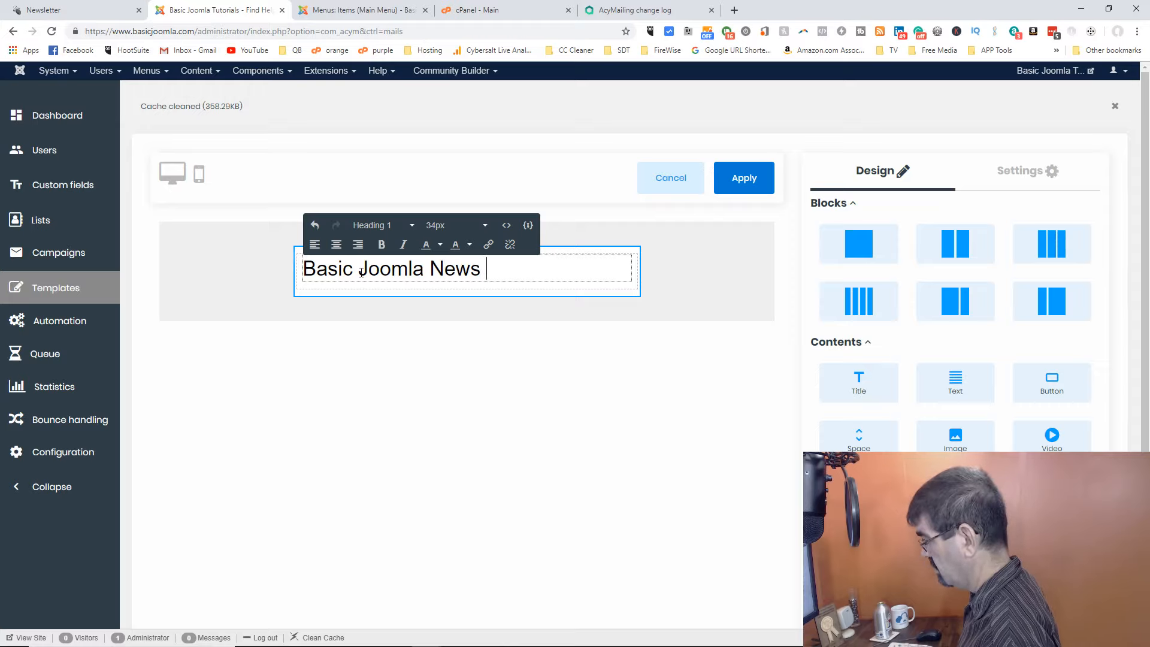
pyautogui.write('- #000')
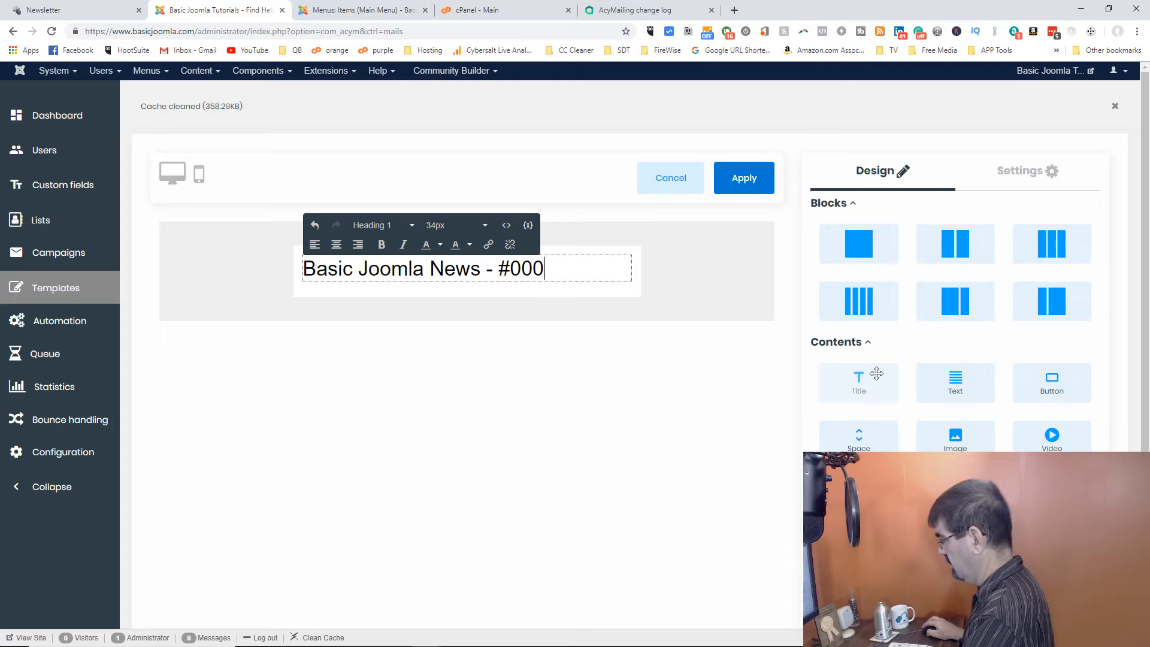
# Add a text element beneath the newsletter title and select all of its placeholder text
pyautogui.moveTo(956, 387); pyautogui.dragTo(434, 301)
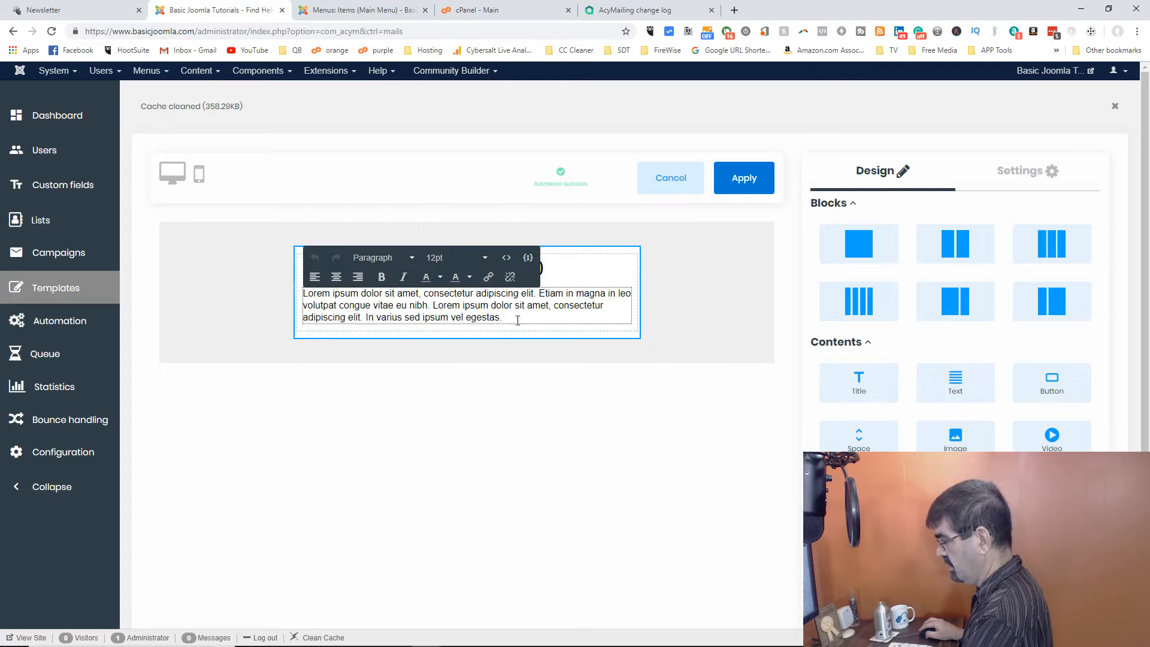
pyautogui.moveTo(517, 320); pyautogui.dragTo(303, 293)
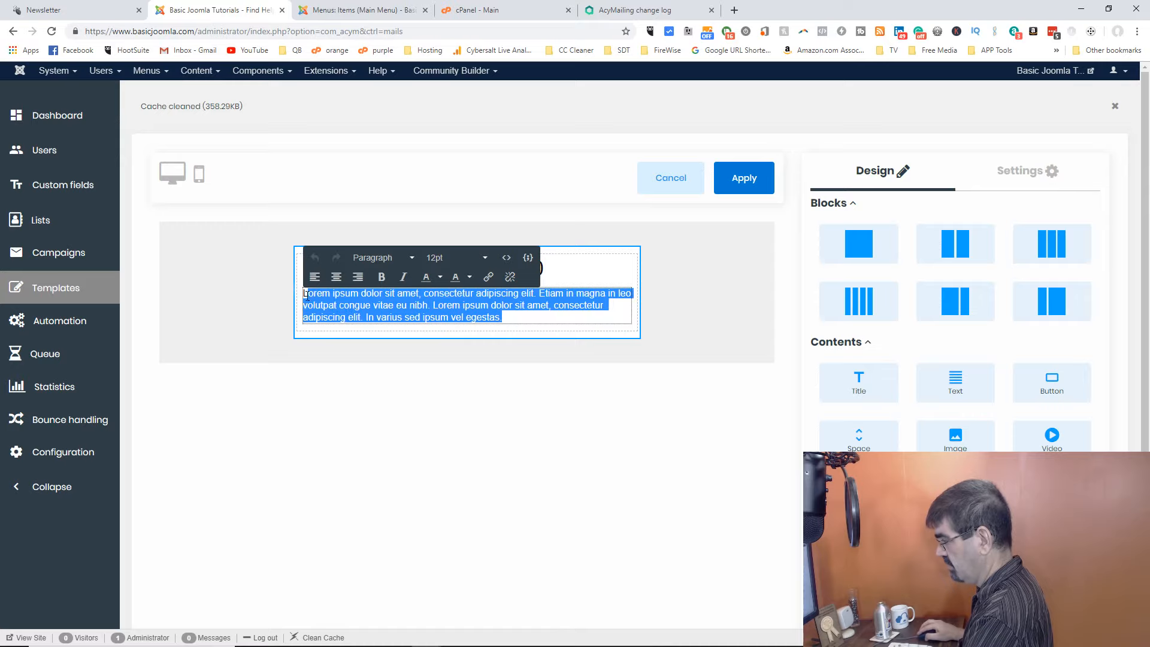
# Look through the dynamic text options for Community Builder, website links, subscriber, subscription, time and Joomla user, leaving without inserting any
pyautogui.click(527, 259)
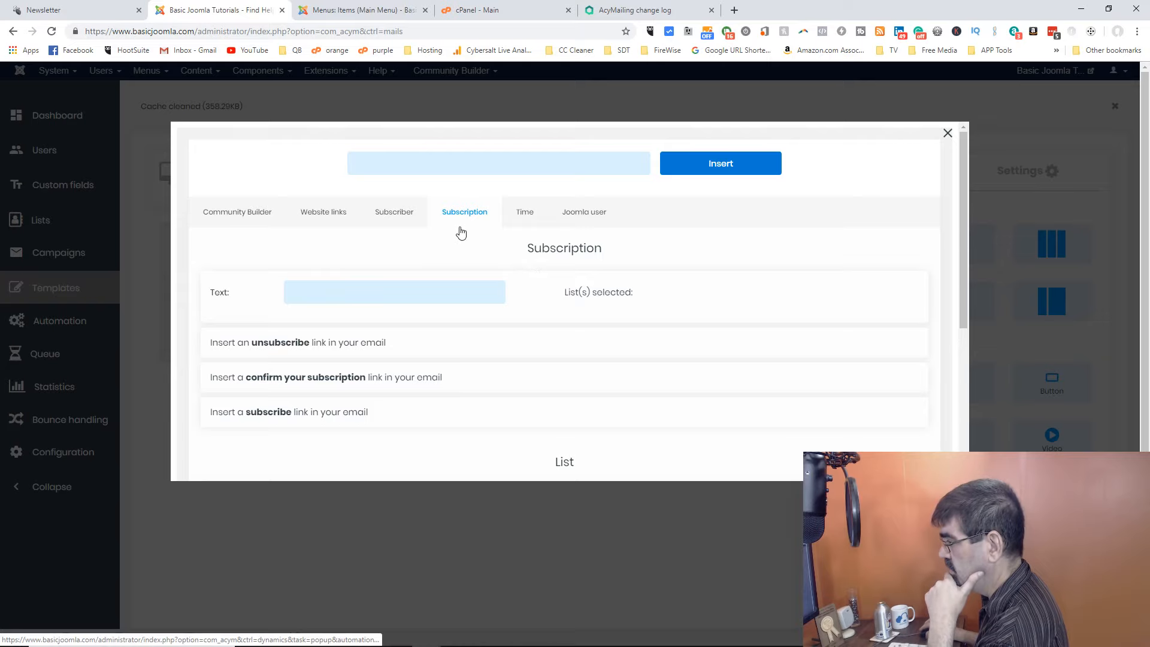
pyautogui.click(230, 216)
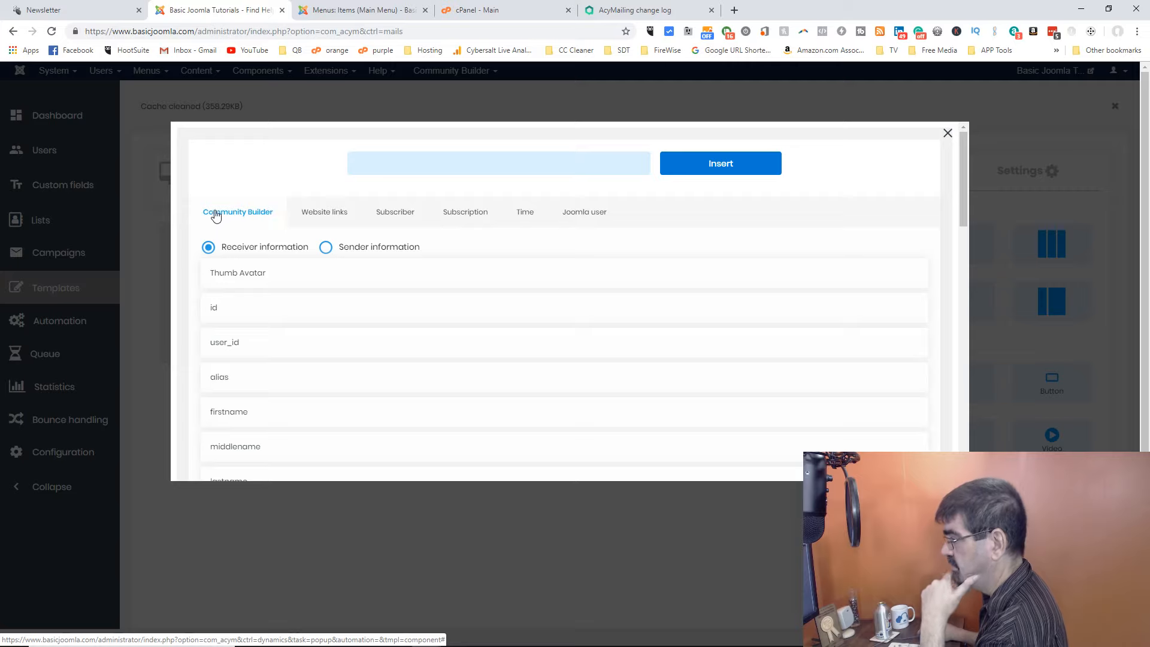
pyautogui.click(319, 218)
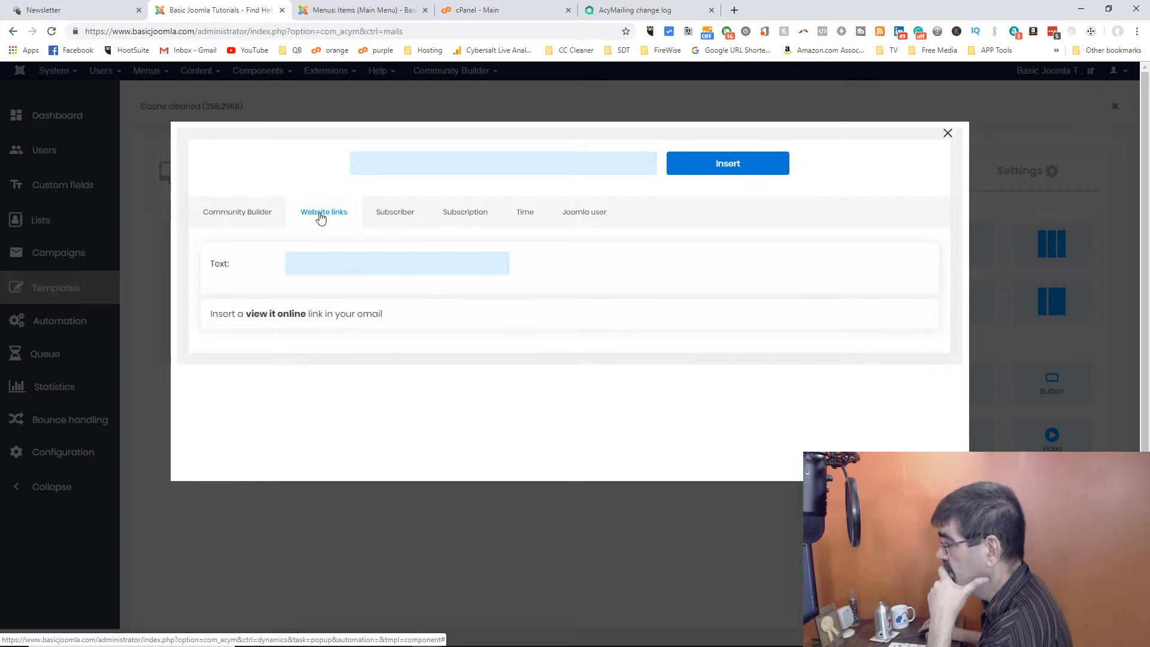
pyautogui.click(412, 219)
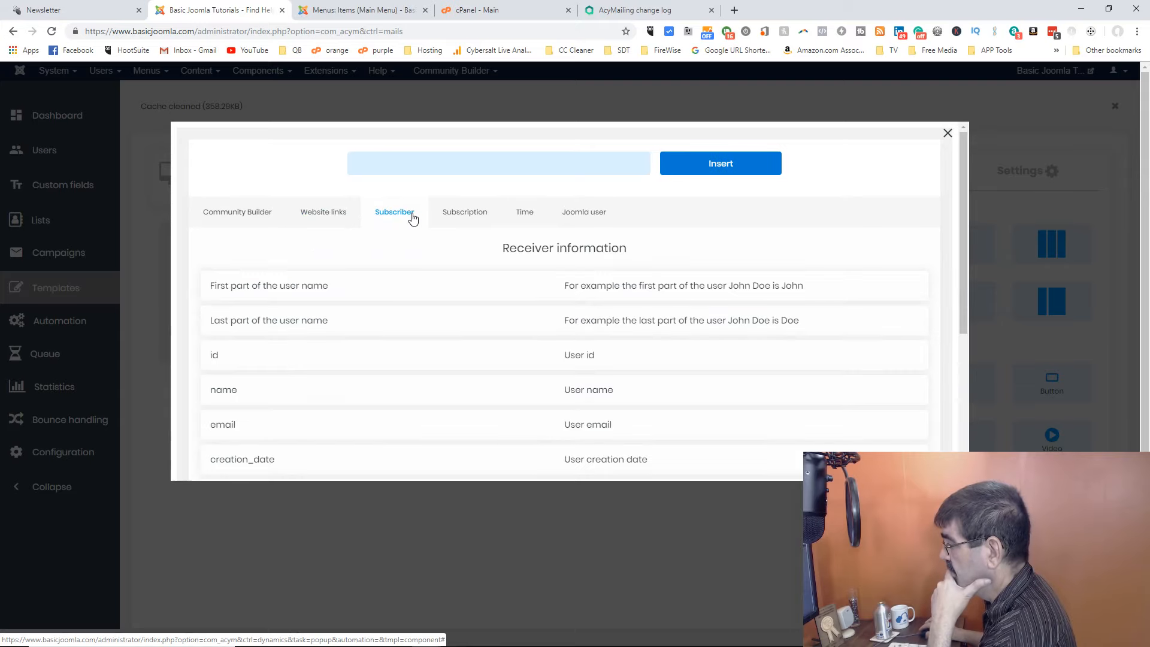
pyautogui.click(466, 219)
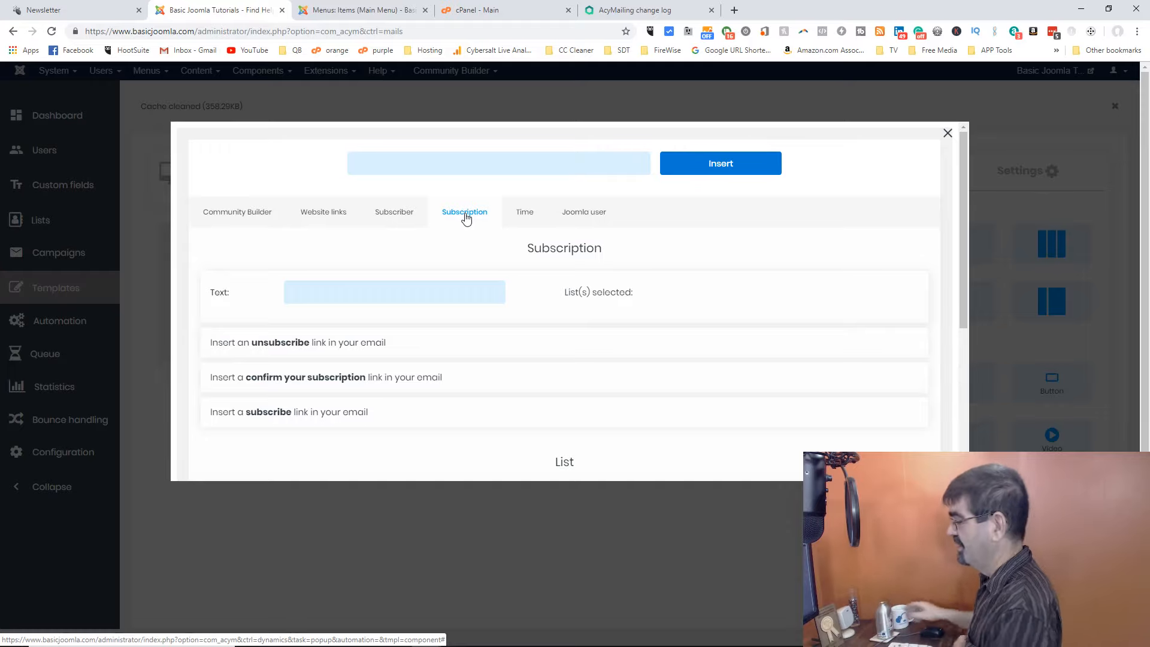
pyautogui.click(514, 222)
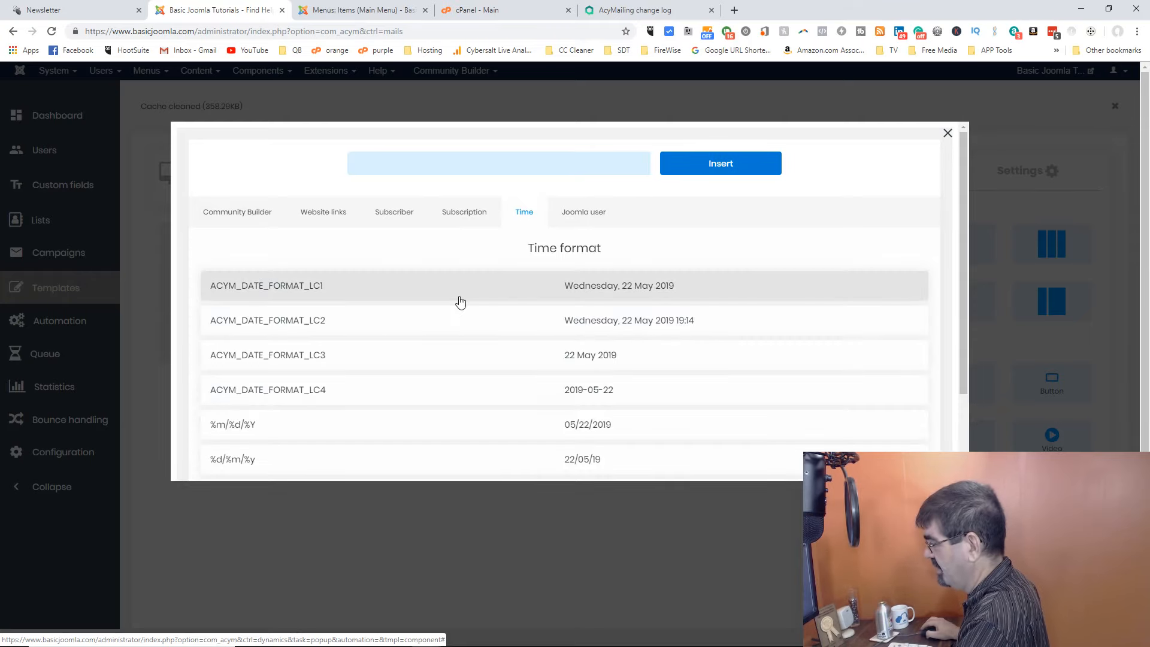
pyautogui.scroll(-2, 459, 298)
pyautogui.scroll(2, 460, 299)
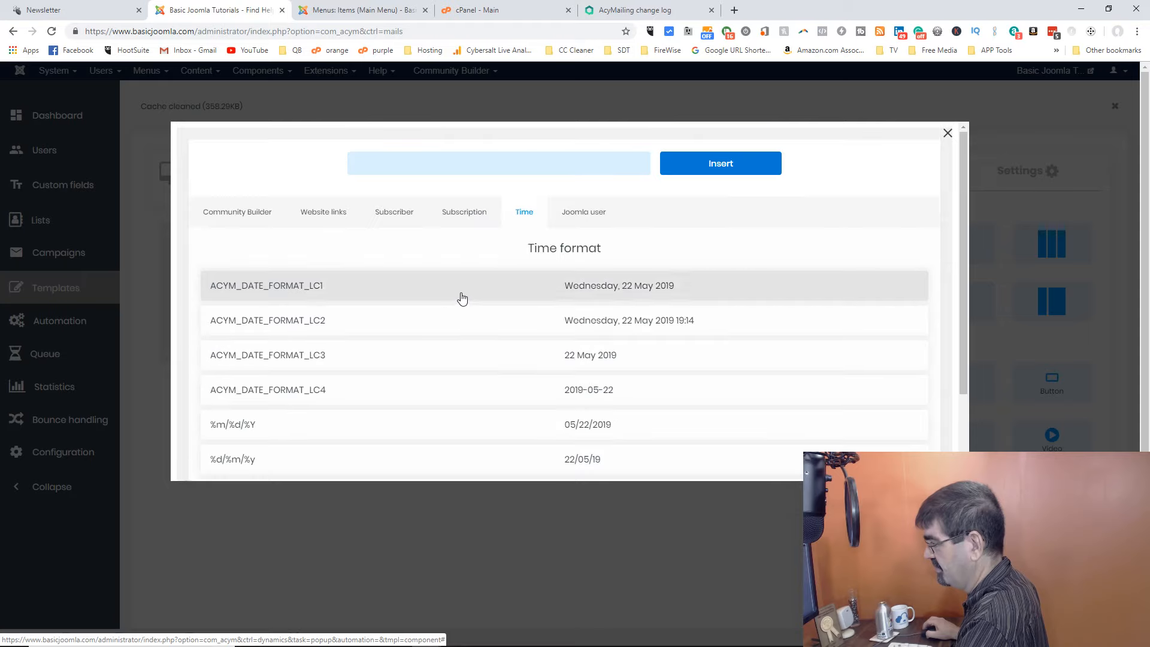
pyautogui.click(582, 217)
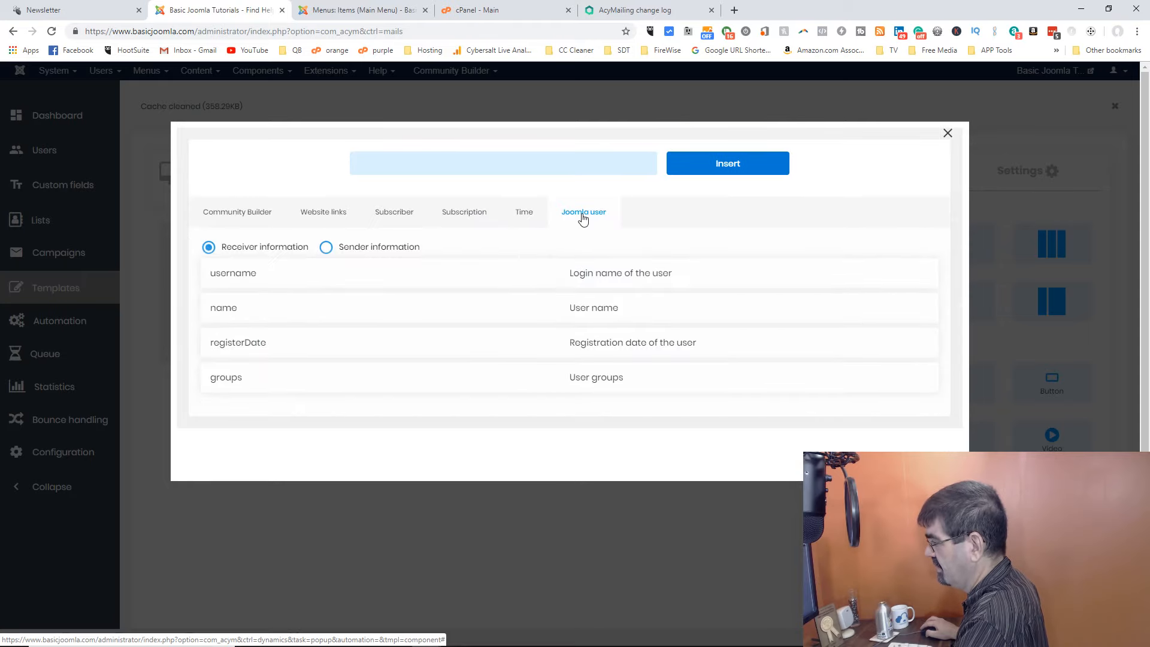
pyautogui.click(947, 134)
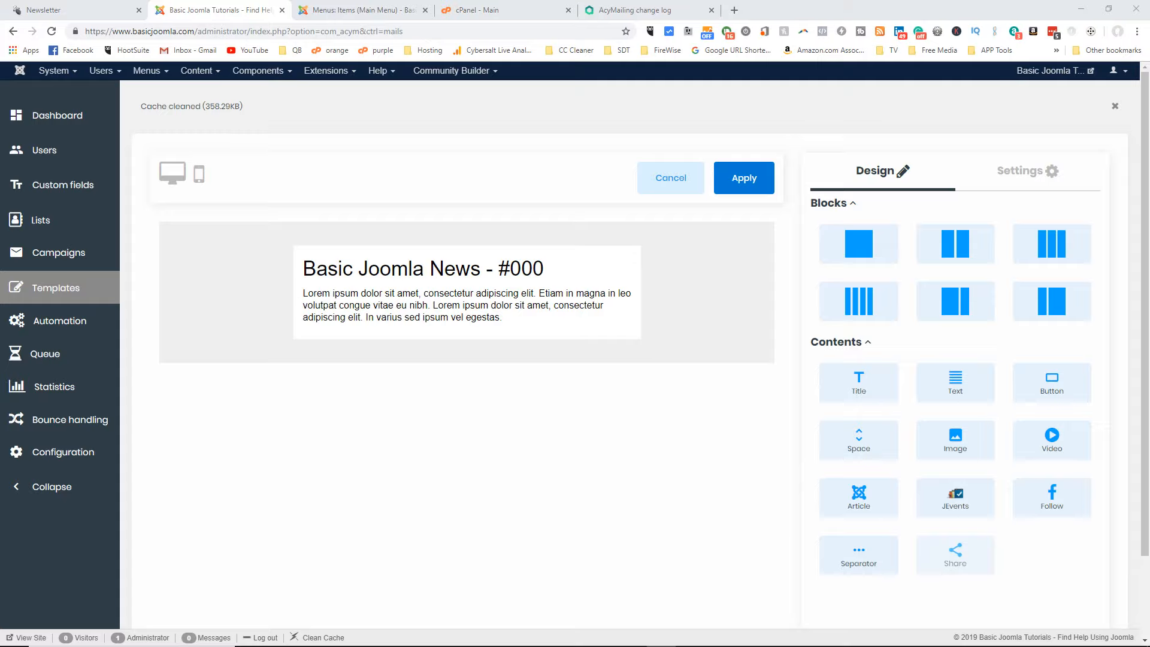
# Add an Article element beneath the placeholder text and choose to insert articles by category
pyautogui.scroll(-2, 878, 257)
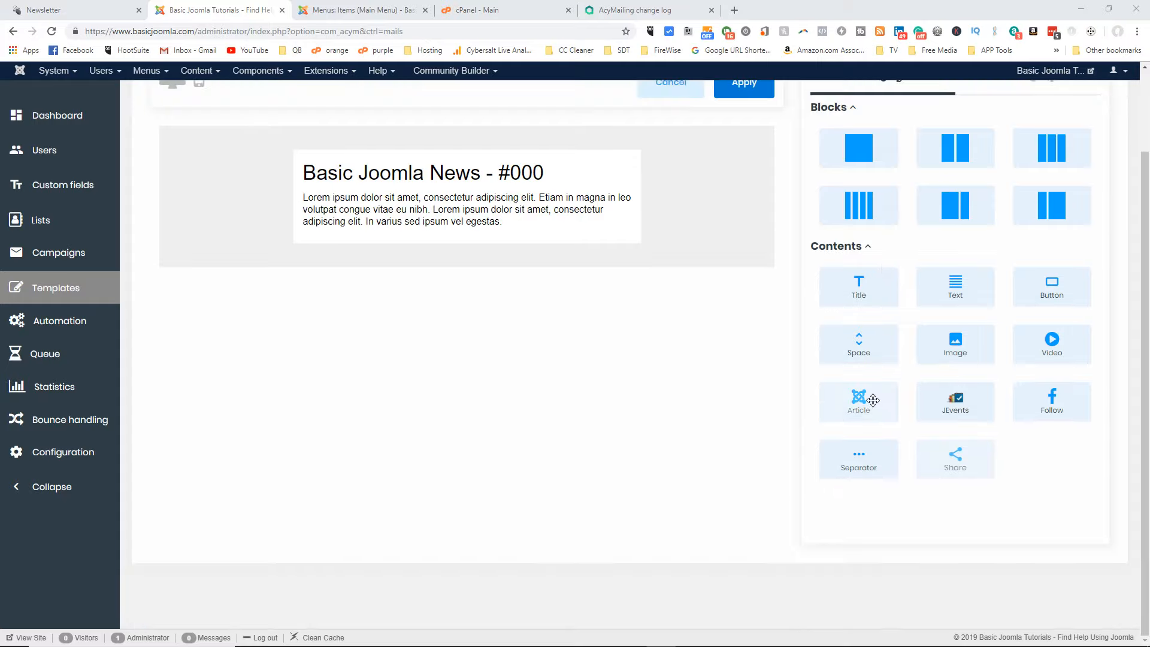
pyautogui.moveTo(872, 400); pyautogui.dragTo(465, 249)
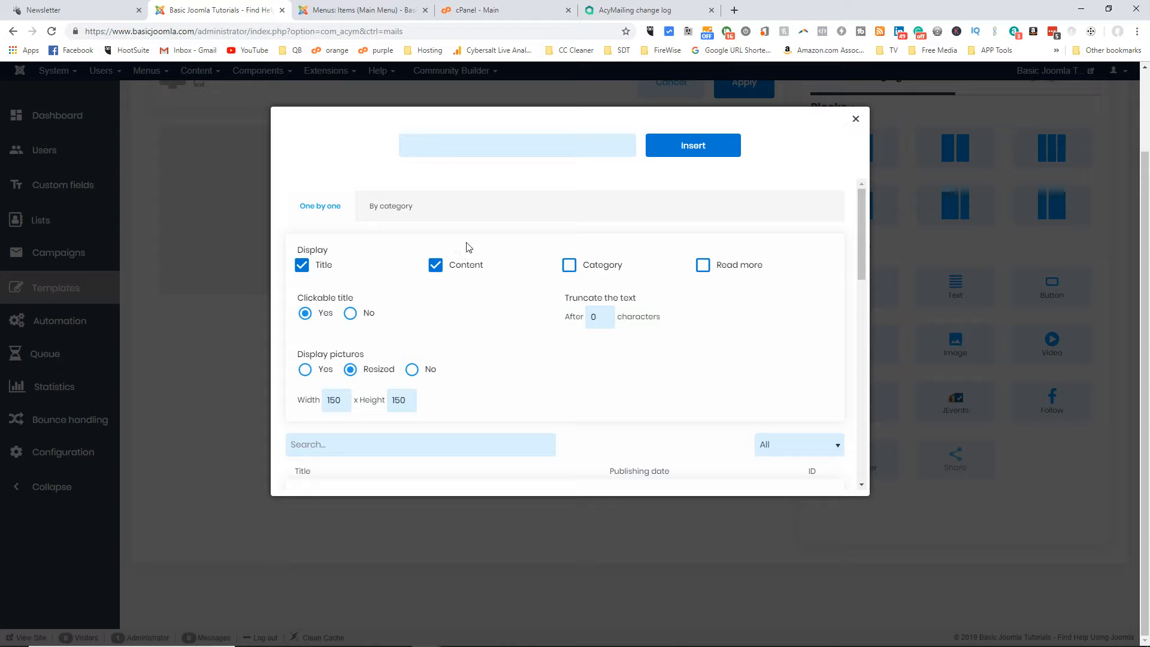
pyautogui.click(400, 207)
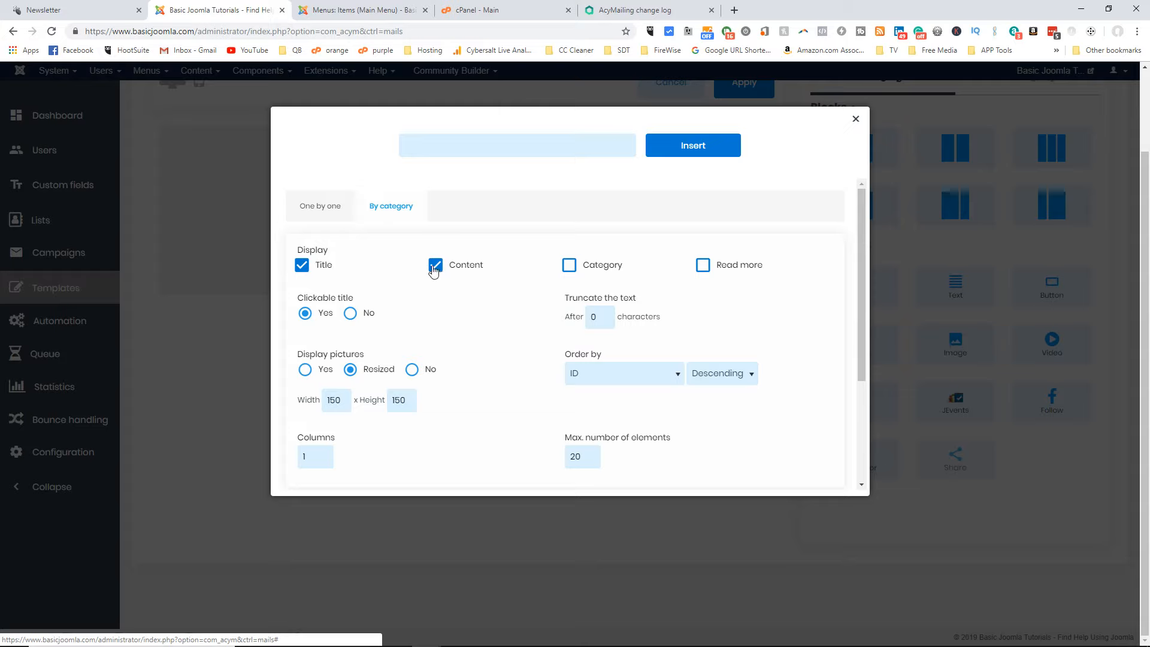
# Set the category articles to include a Read more link, display full-size pictures and be ordered by publishing date
pyautogui.click(704, 266)
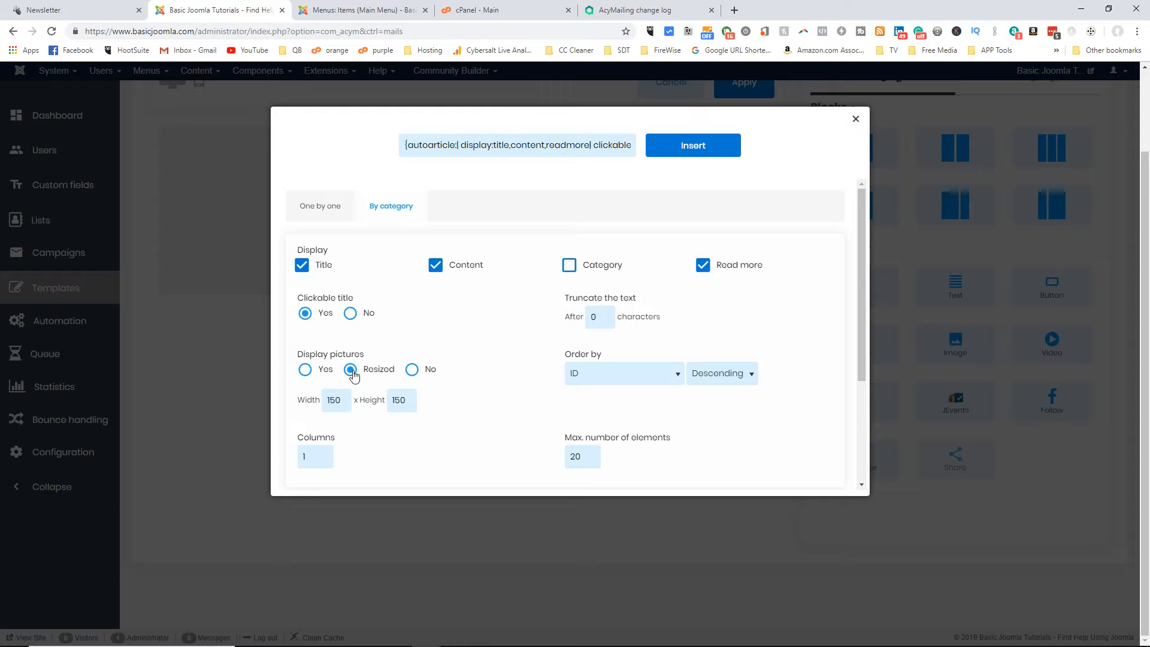
pyautogui.click(306, 371)
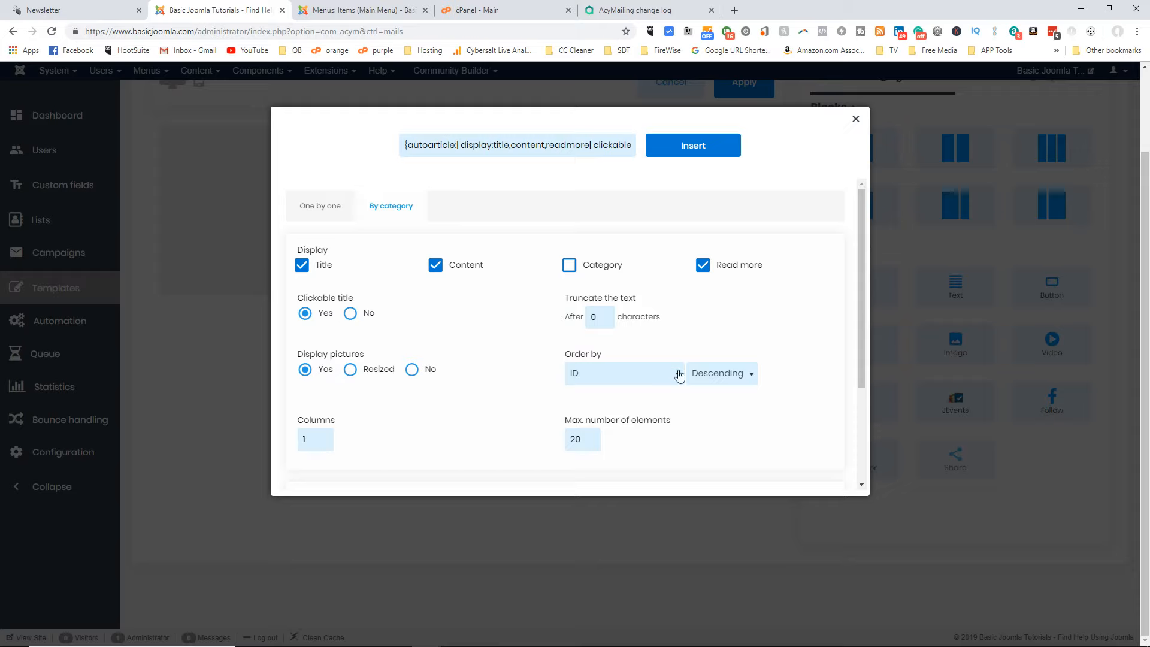
pyautogui.click(626, 376)
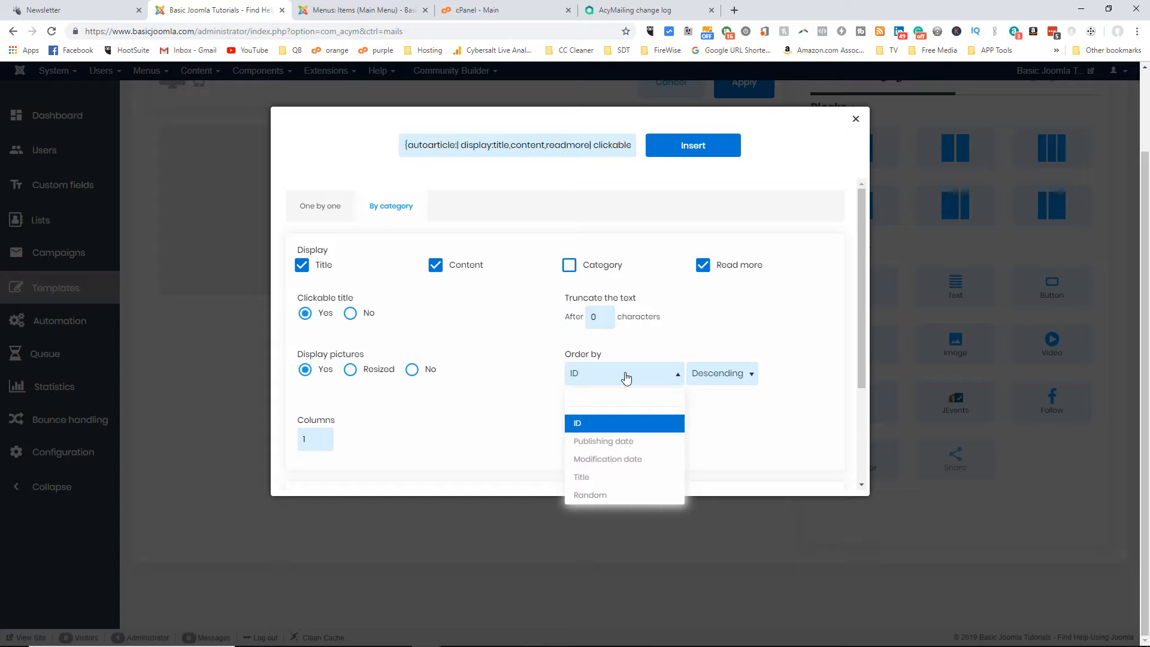
pyautogui.click(634, 447)
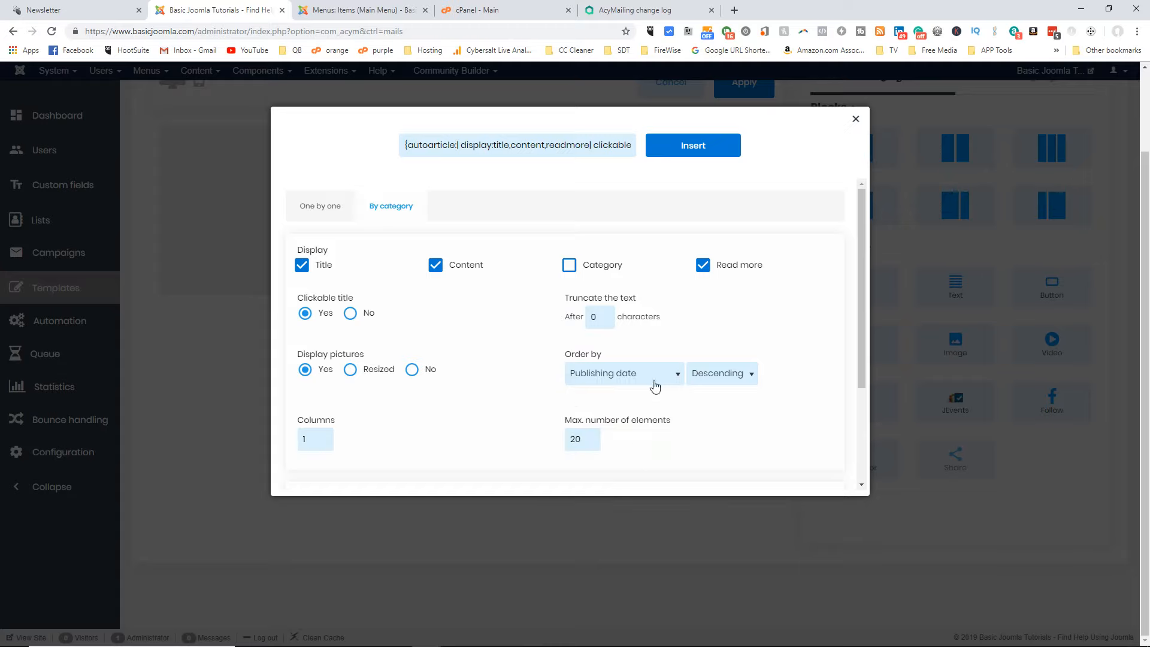
pyautogui.scroll(-1, 656, 384)
pyautogui.click(641, 317)
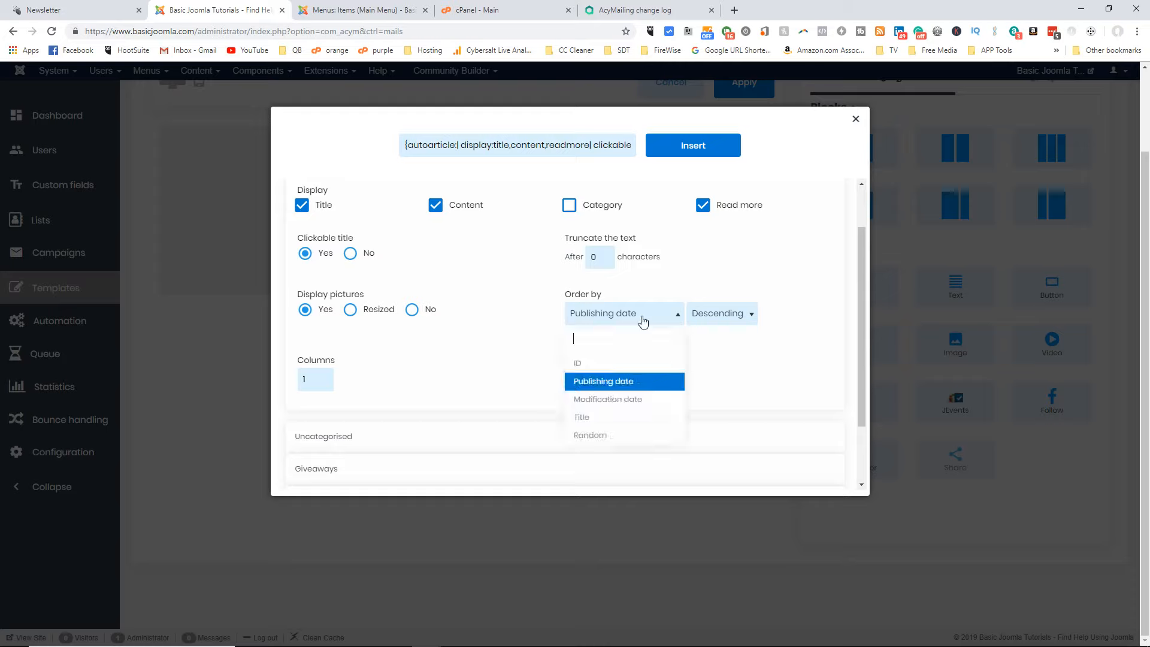
pyautogui.click(646, 381)
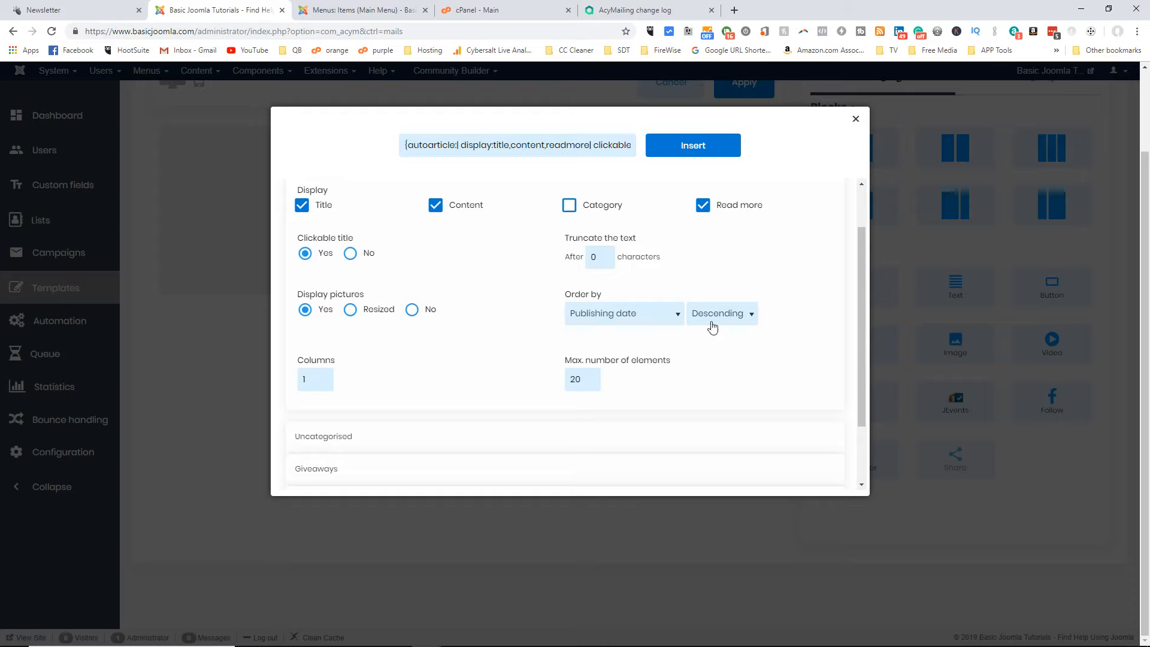
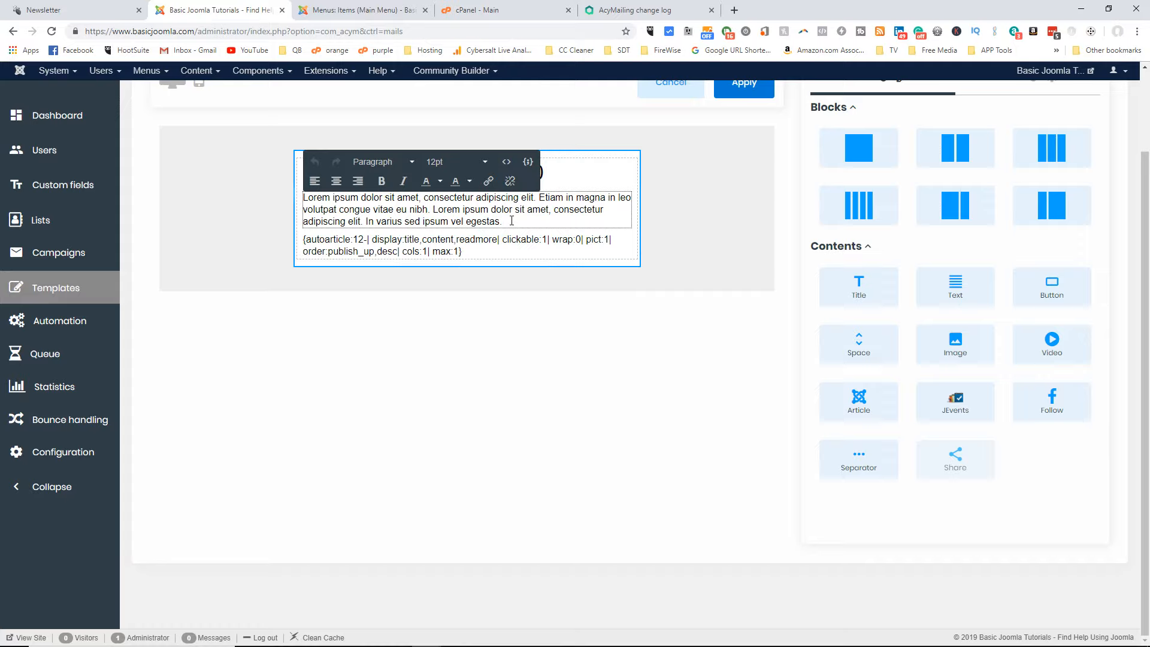
# Add a separator above the newsletter's article tag and a text element beneath the tag
pyautogui.click(517, 252)
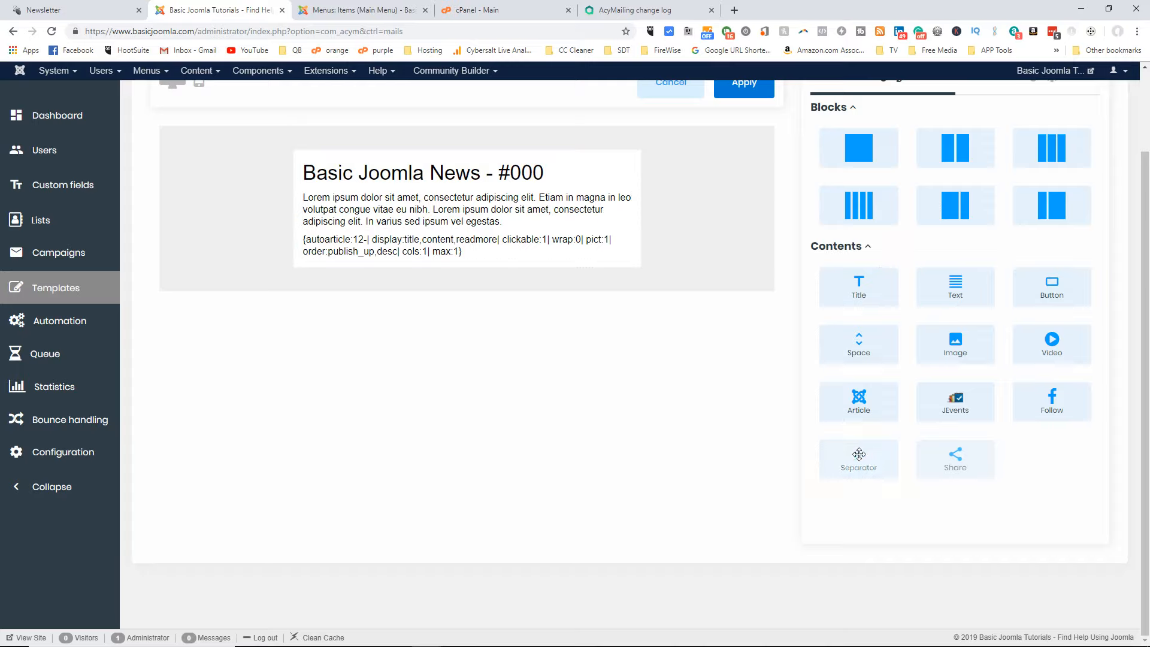
pyautogui.moveTo(858, 453); pyautogui.dragTo(552, 240)
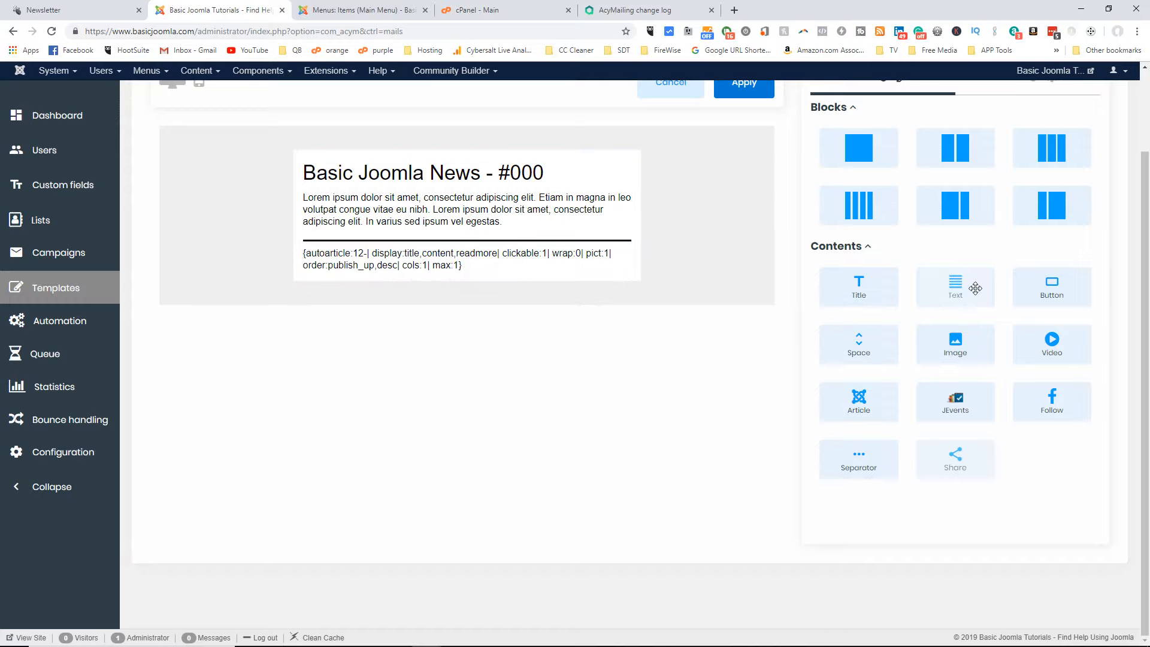
pyautogui.moveTo(977, 288); pyautogui.dragTo(527, 287)
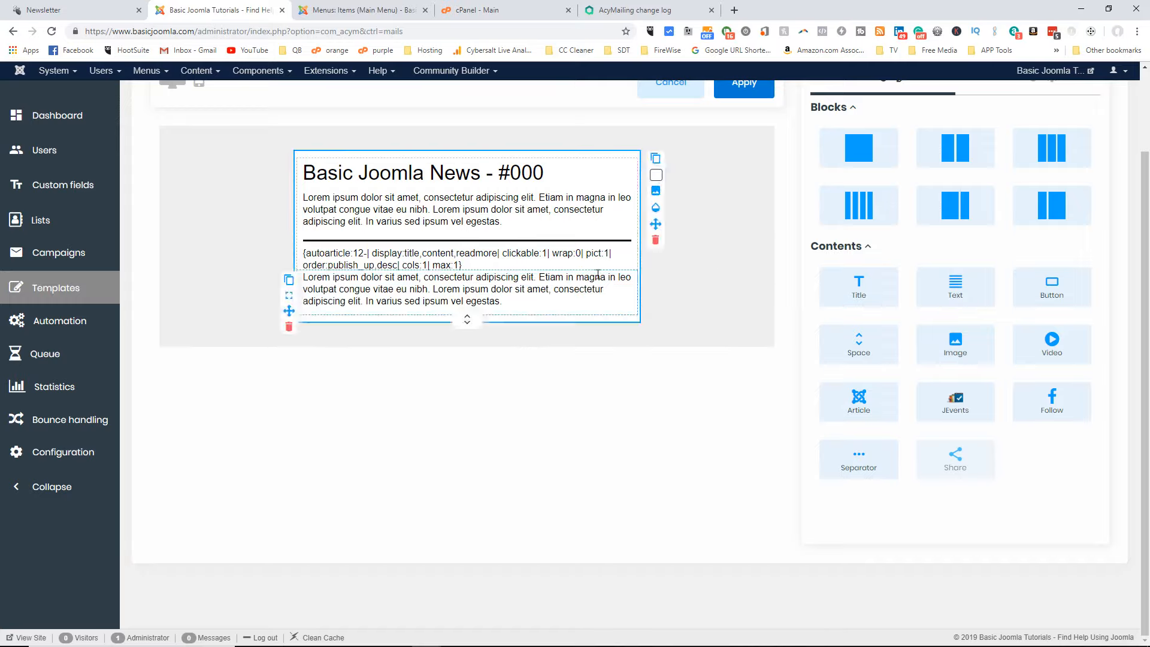
# Replace the bottom text element's placeholder text with a dynamic Unsubscribe link
pyautogui.tripleClick(543, 290)
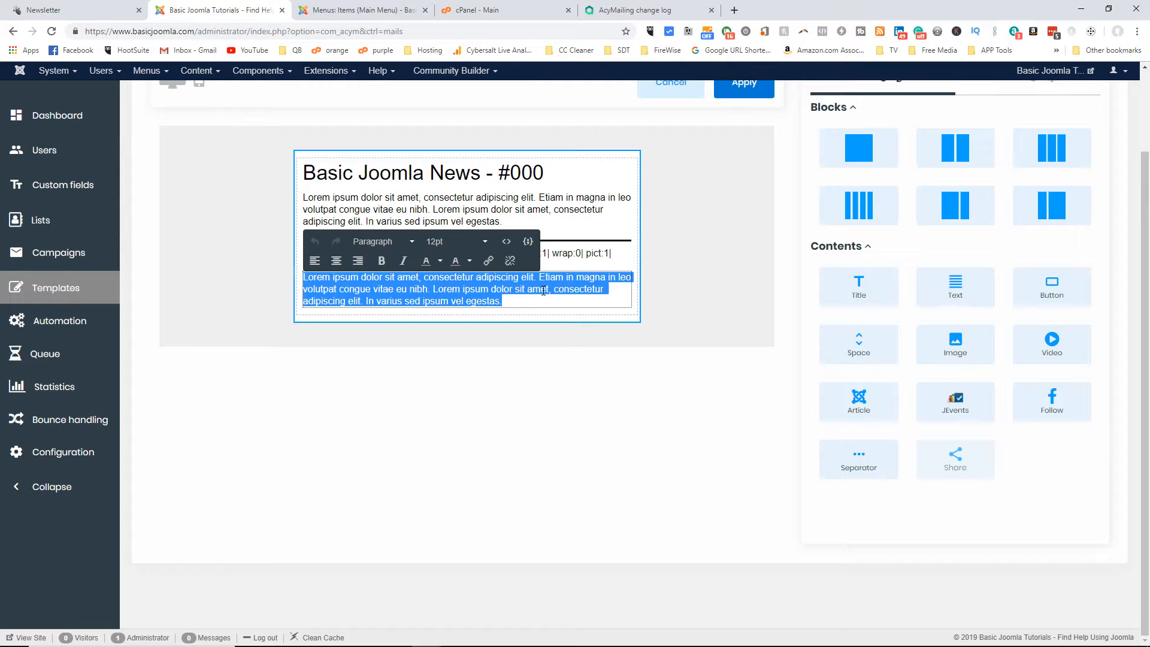
pyautogui.click(531, 246)
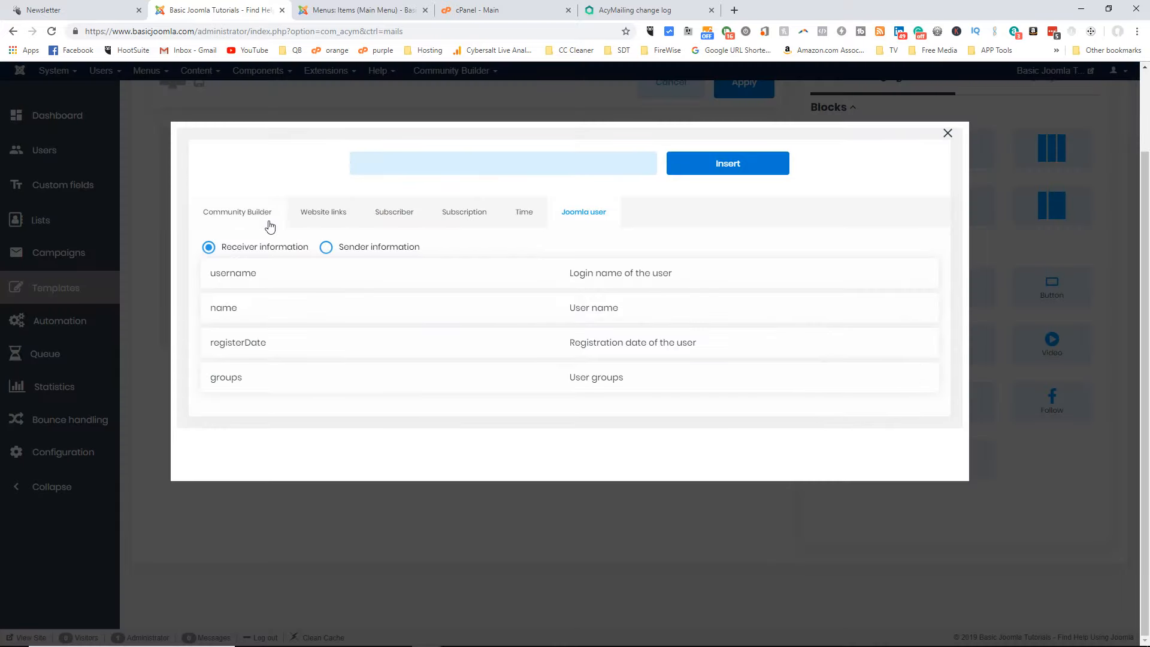
pyautogui.click(464, 217)
pyautogui.click(329, 341)
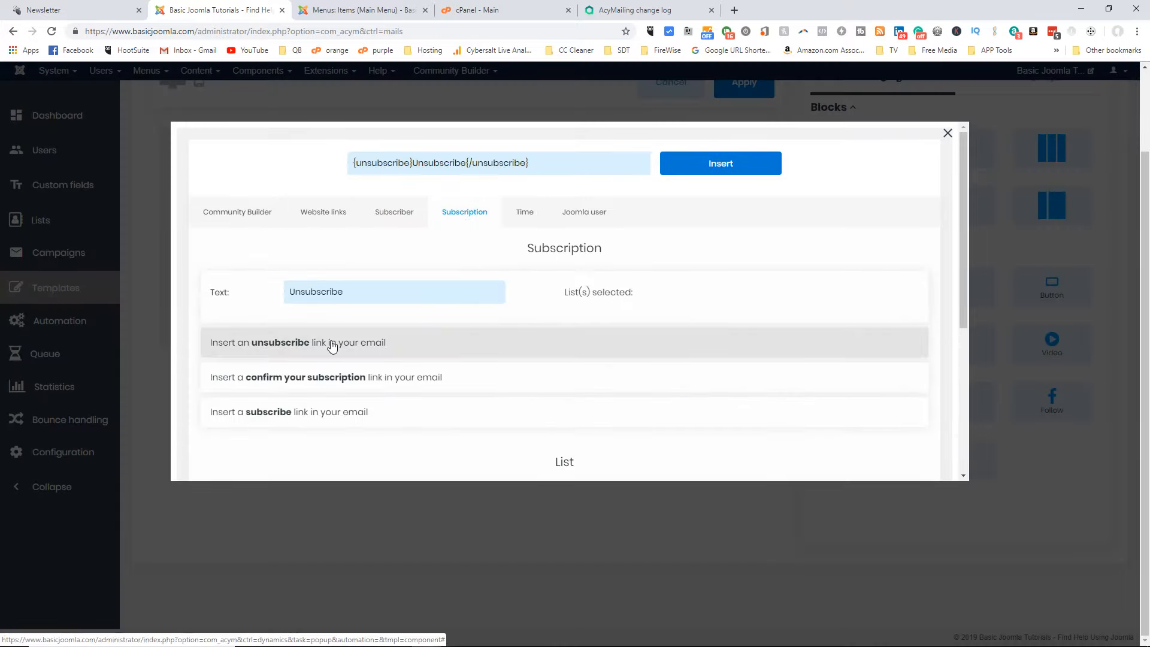
pyautogui.click(745, 164)
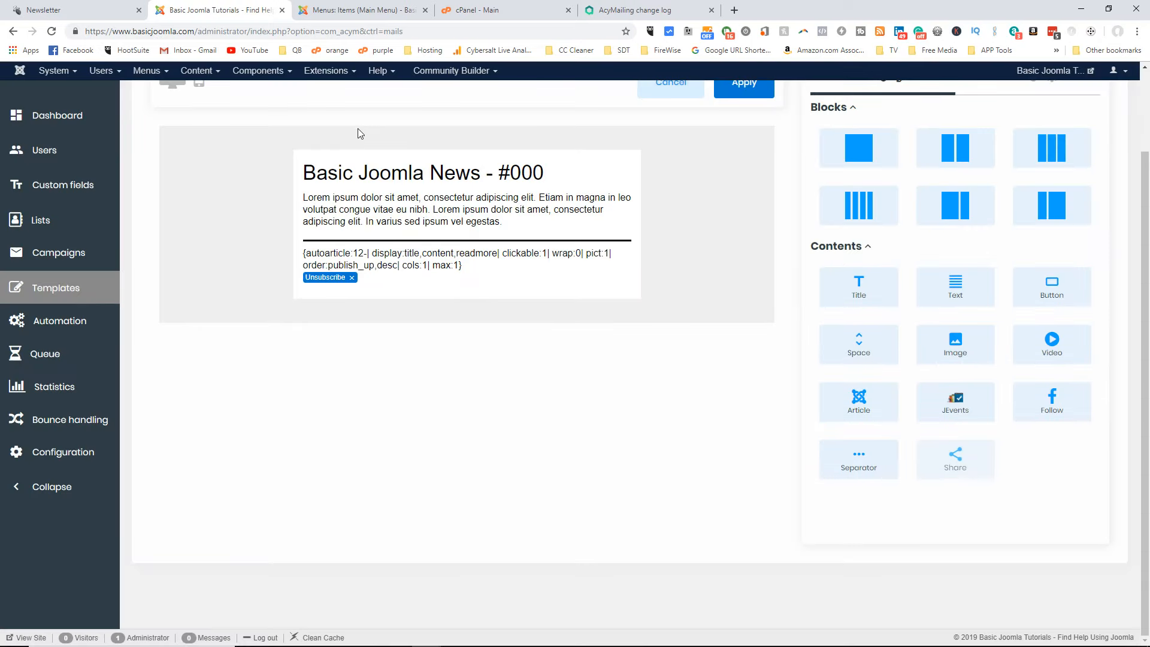
# Add a separator between the article tag and the Unsubscribe link, and center the link
pyautogui.moveTo(862, 458); pyautogui.dragTo(502, 272)
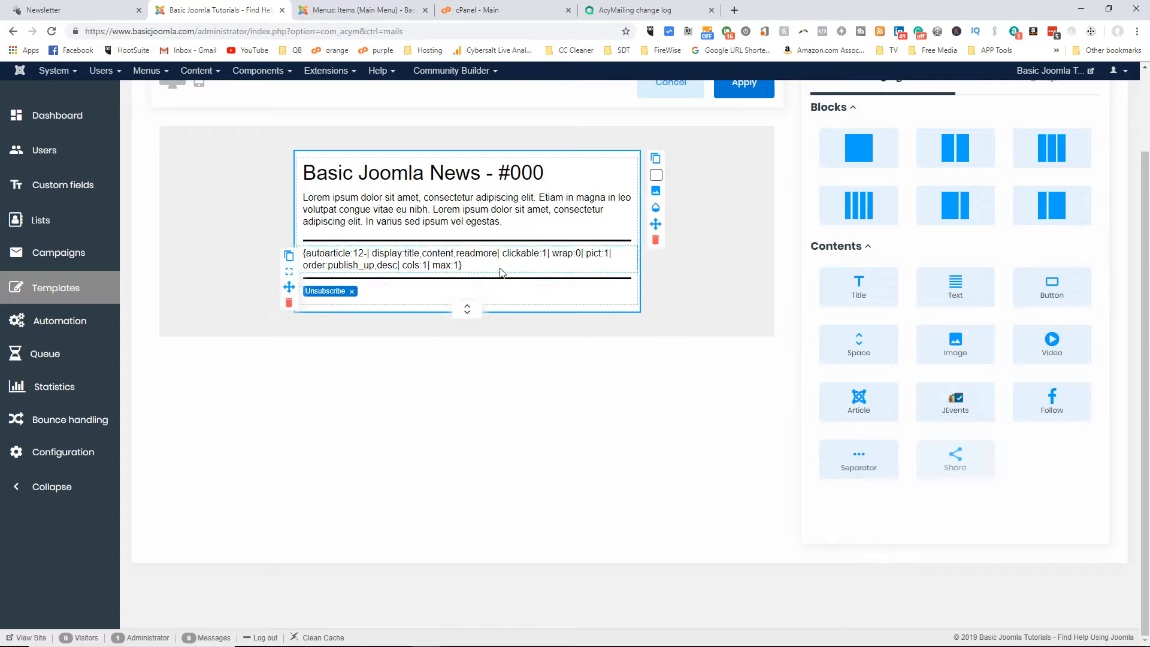
pyautogui.click(436, 291)
pyautogui.click(335, 278)
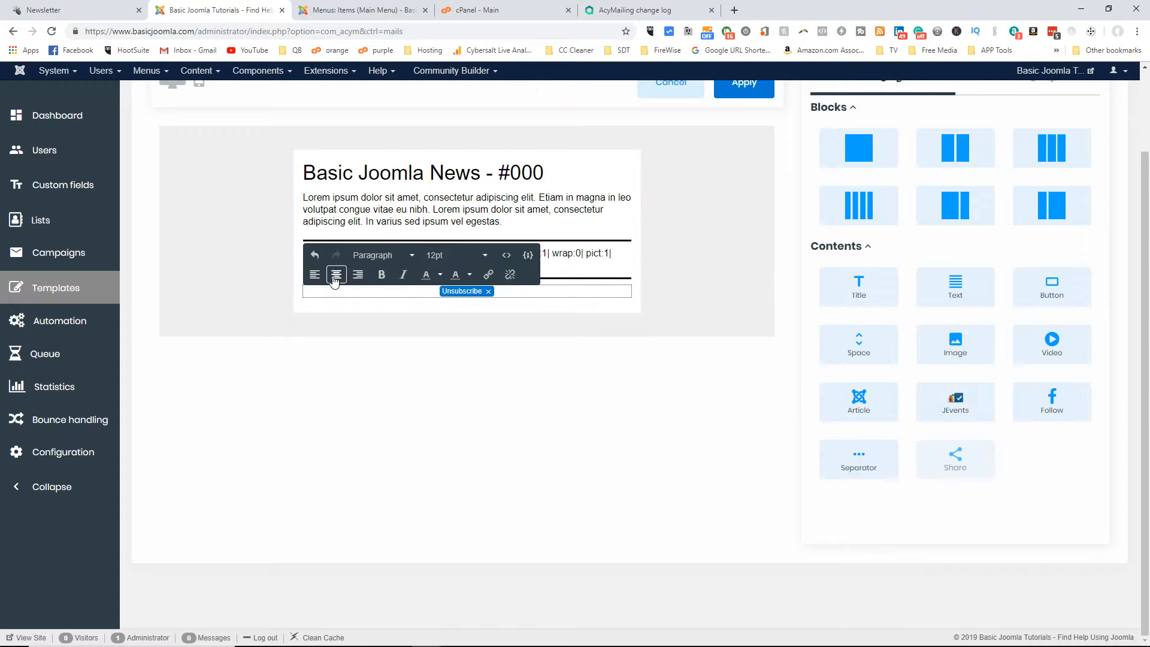
pyautogui.click(739, 297)
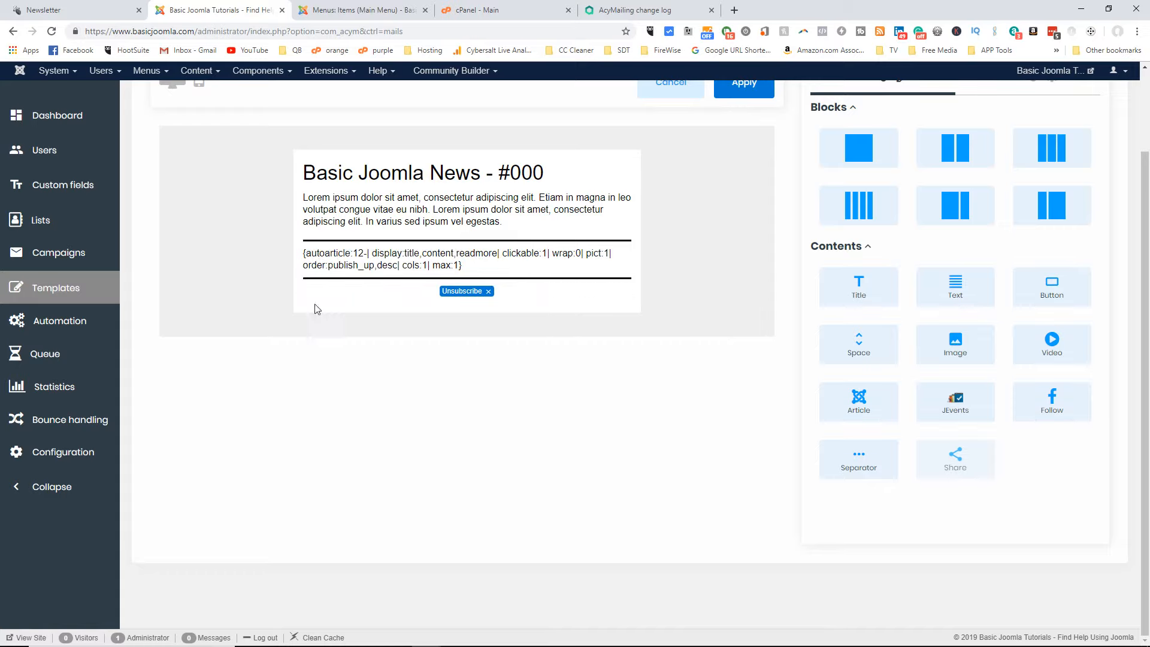
# Apply the design changes to the Main Newsletter template, save it and exit to the template list
pyautogui.scroll(2, 749, 239)
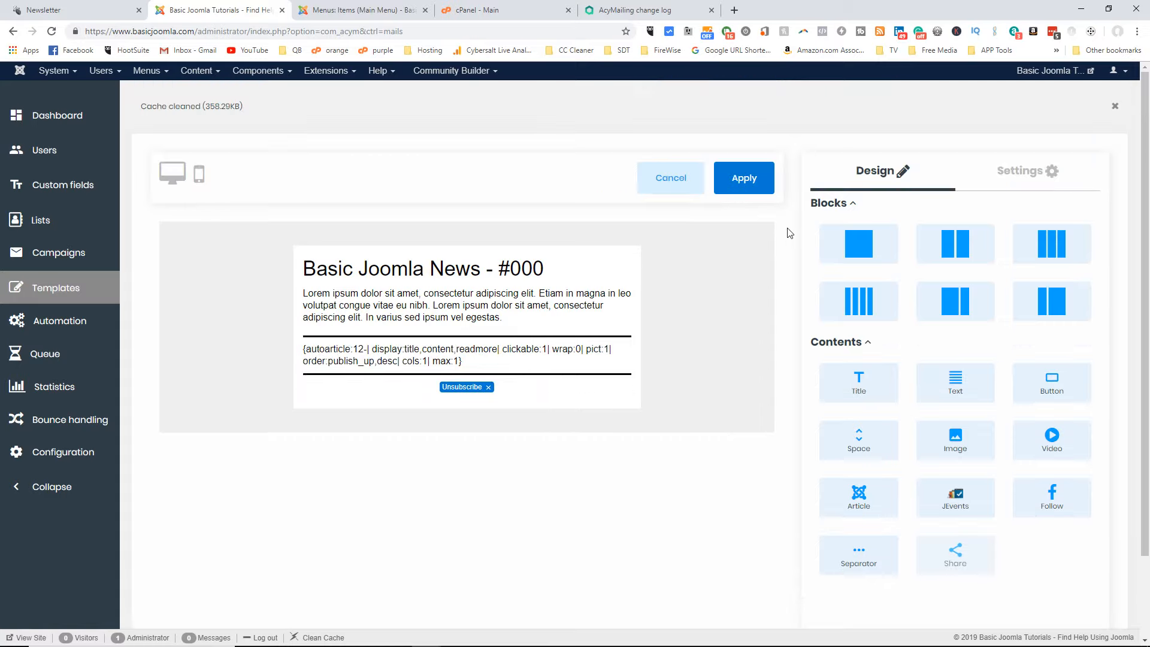
pyautogui.click(751, 180)
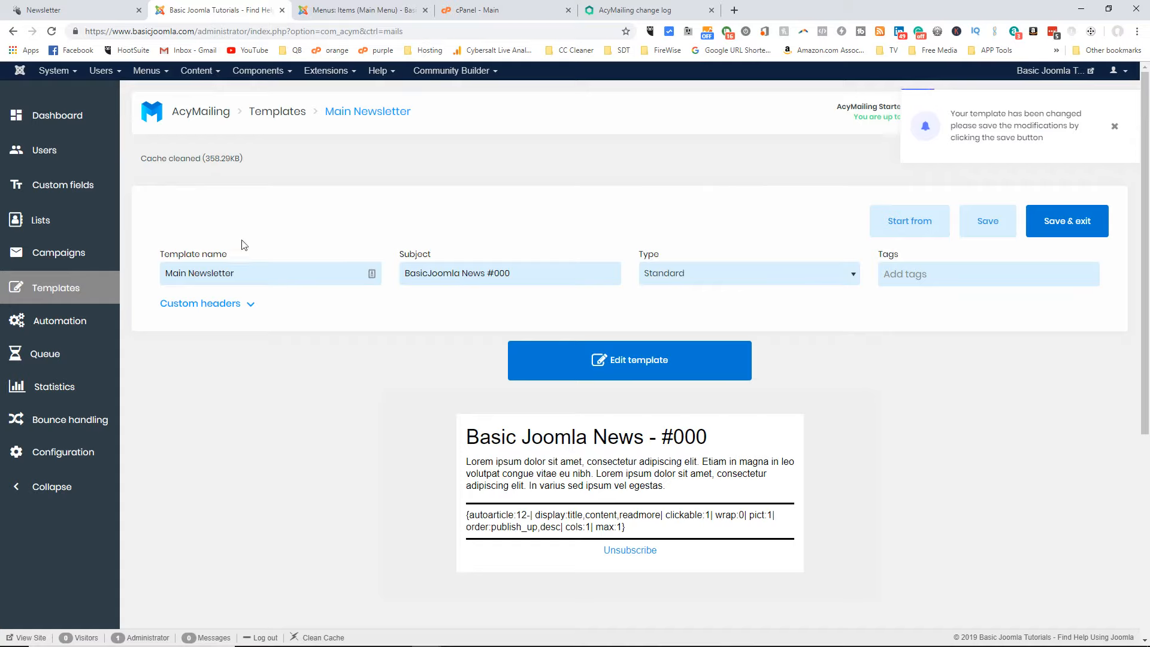
pyautogui.click(1072, 223)
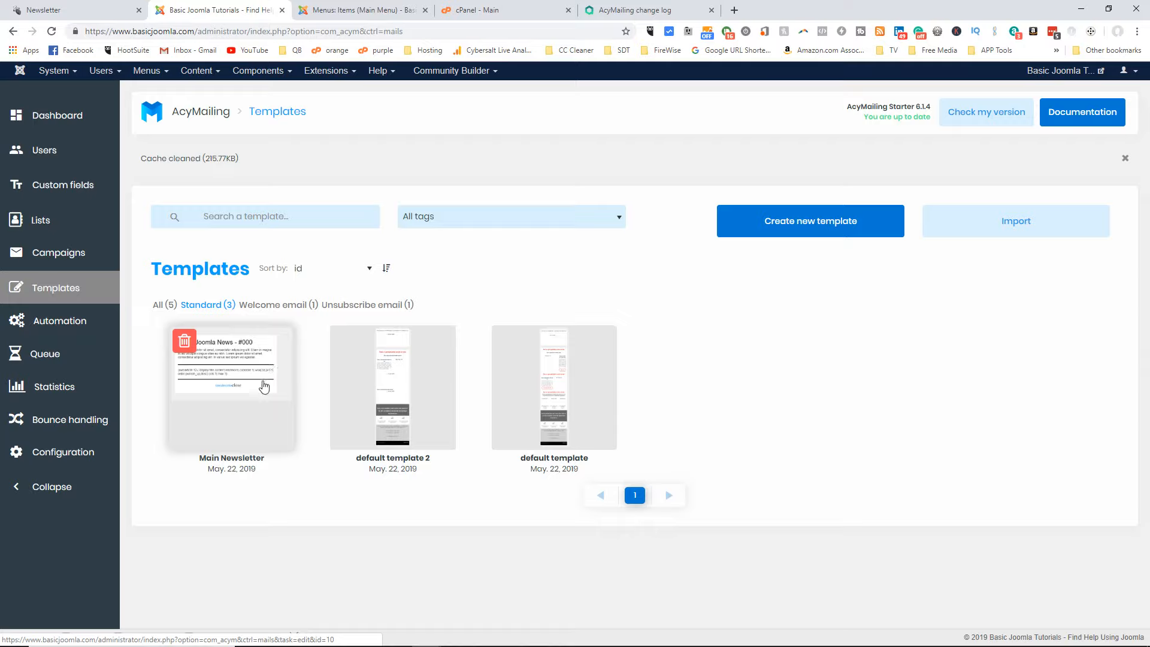
# Create a new campaign based on the Main Newsletter template
pyautogui.click(59, 256)
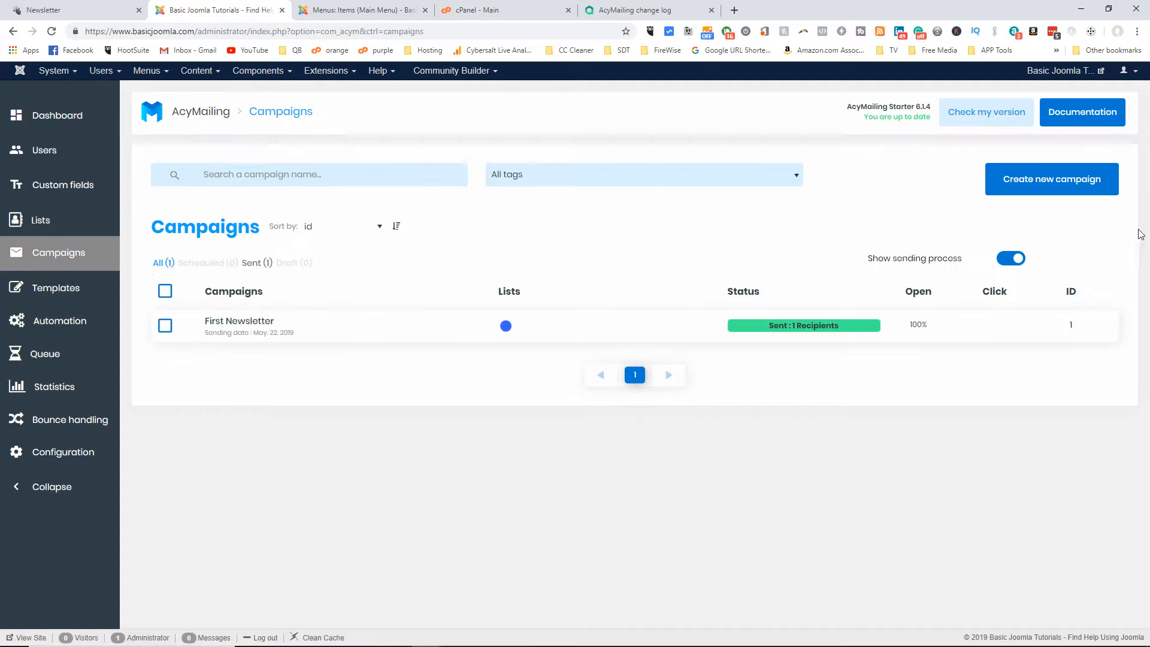
pyautogui.click(1047, 182)
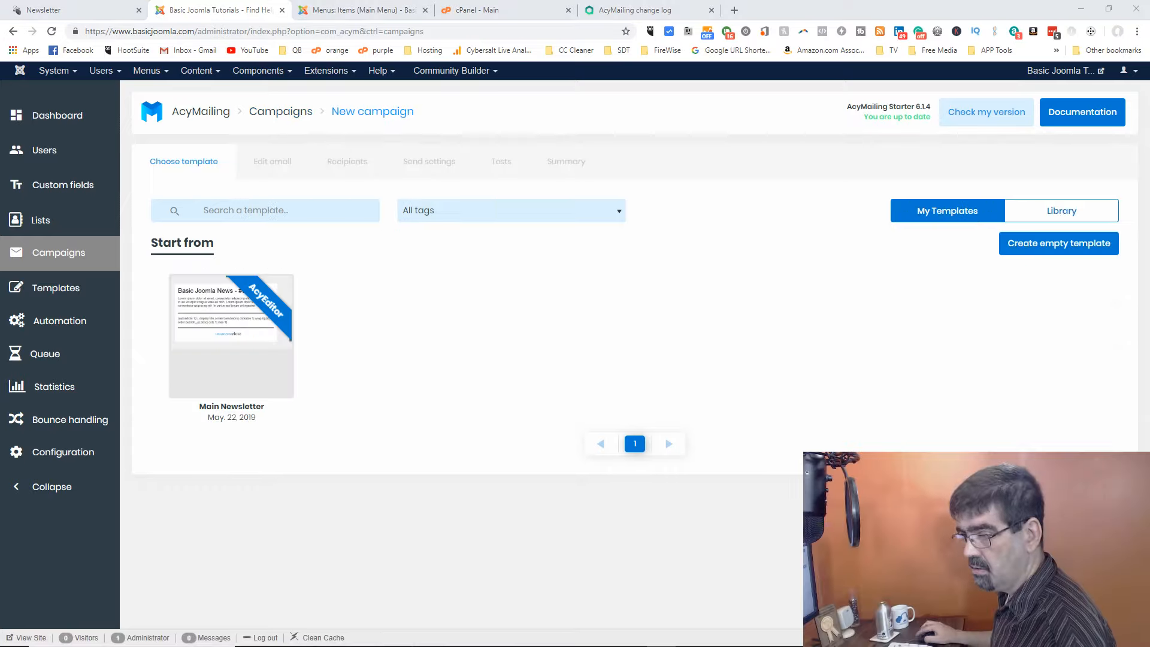
pyautogui.click(225, 321)
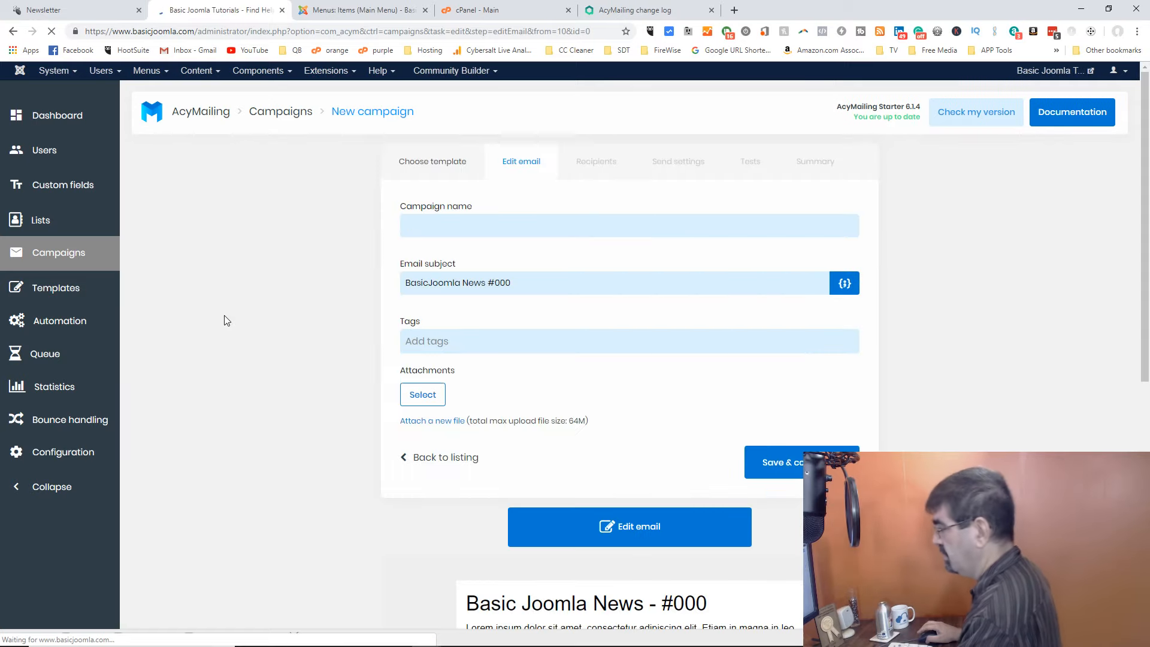
# Review the campaign's email content and change the email subject to "BasicJoomla News #001"
pyautogui.scroll(-3, 249, 308)
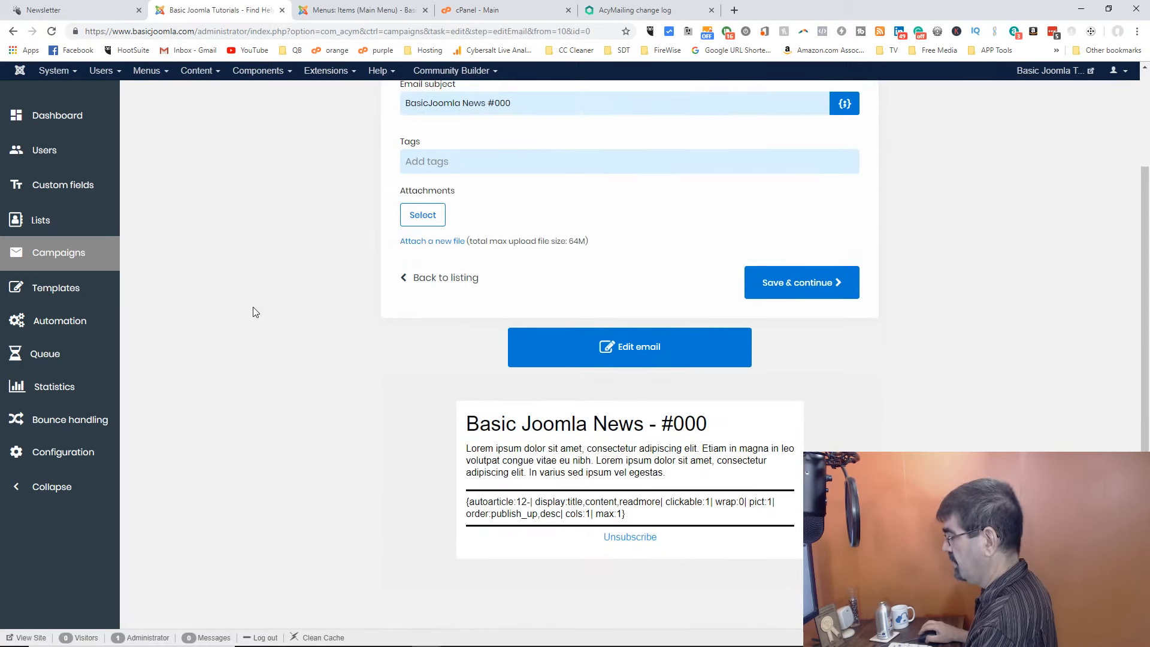
pyautogui.scroll(-2, 253, 307)
pyautogui.scroll(5, 253, 307)
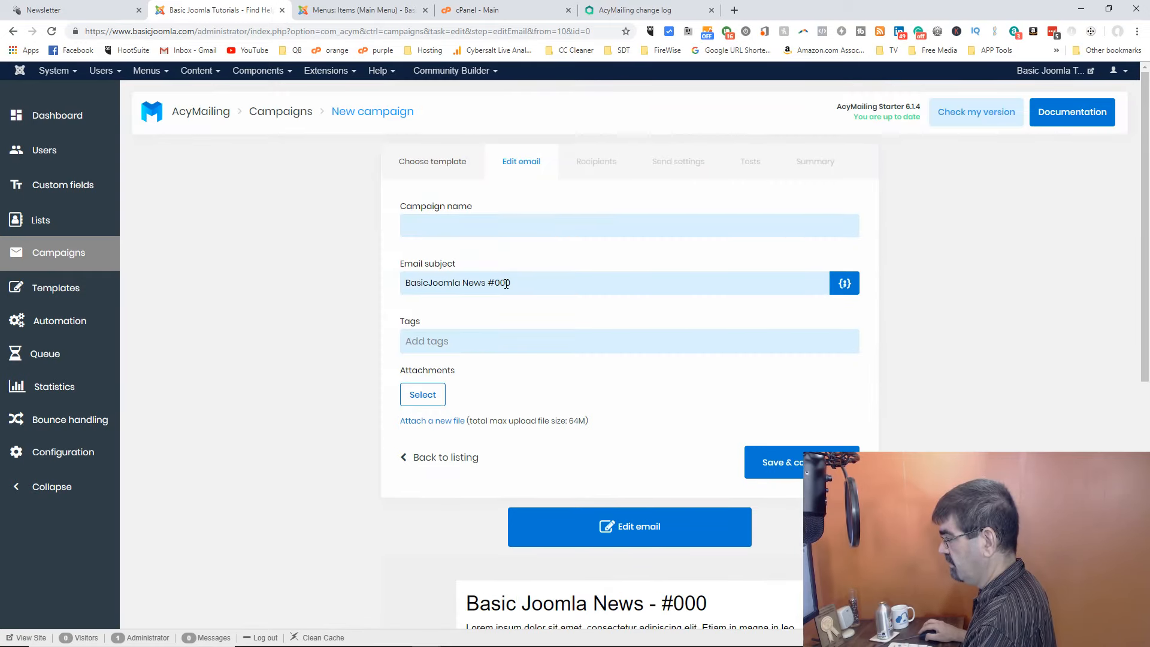
pyautogui.moveTo(506, 283); pyautogui.dragTo(515, 284)
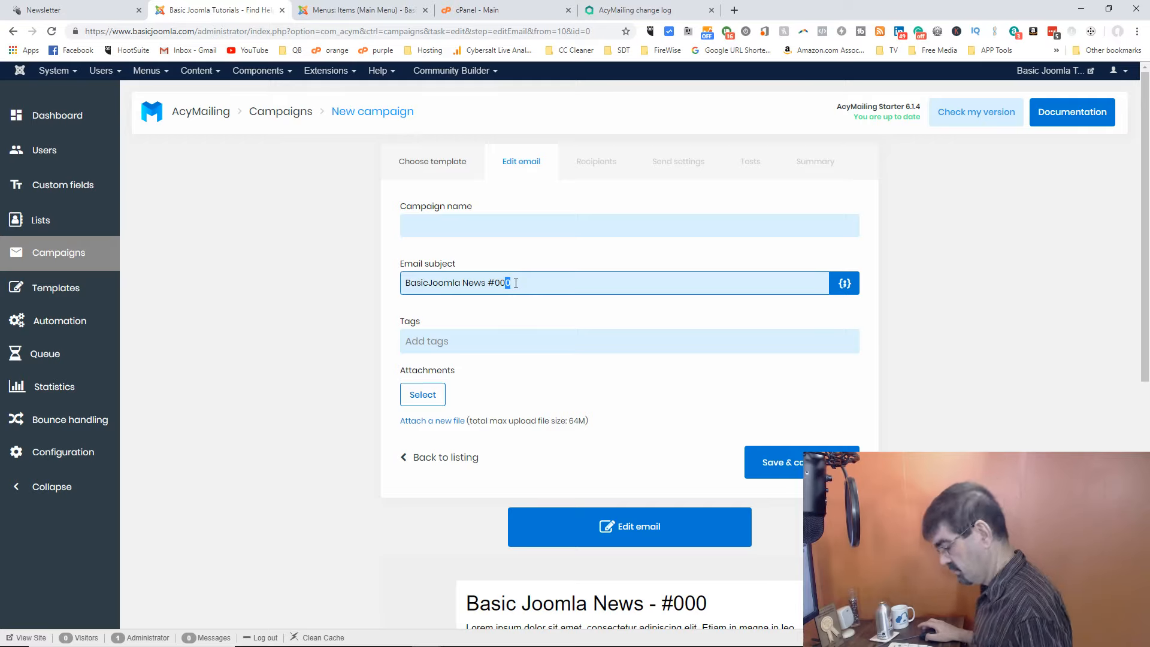
pyautogui.write('1')
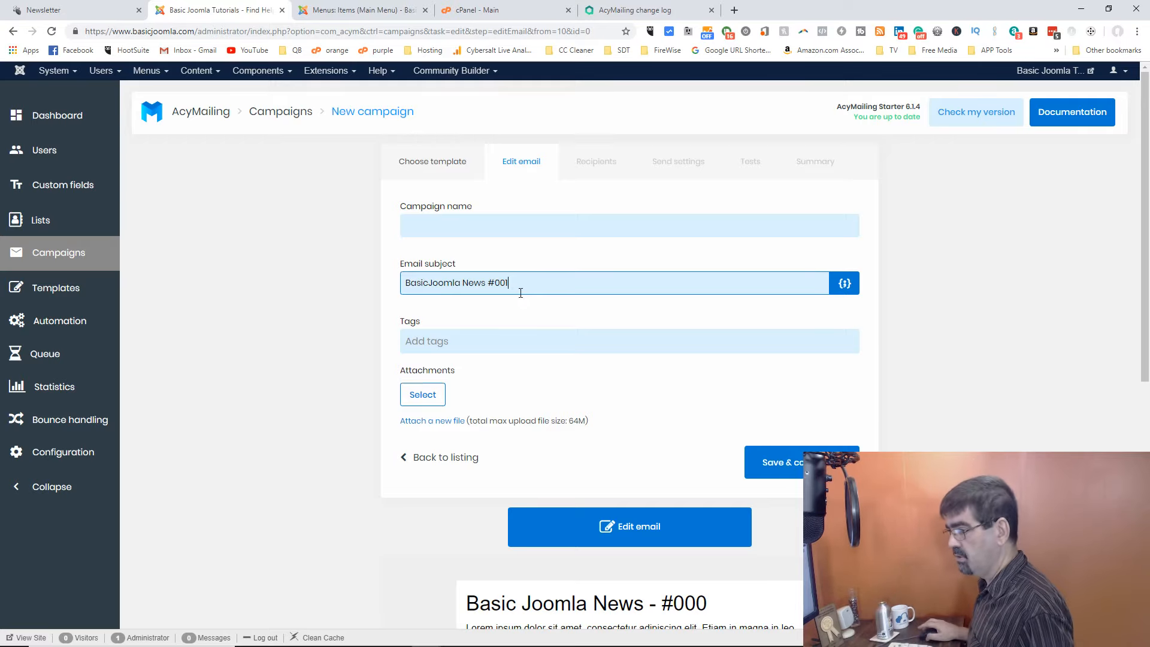
# Edit the campaign email's heading to read "Basic Joomla News - #001"
pyautogui.scroll(-2, 557, 314)
pyautogui.scroll(-1, 562, 318)
pyautogui.moveTo(695, 423); pyautogui.dragTo(707, 424)
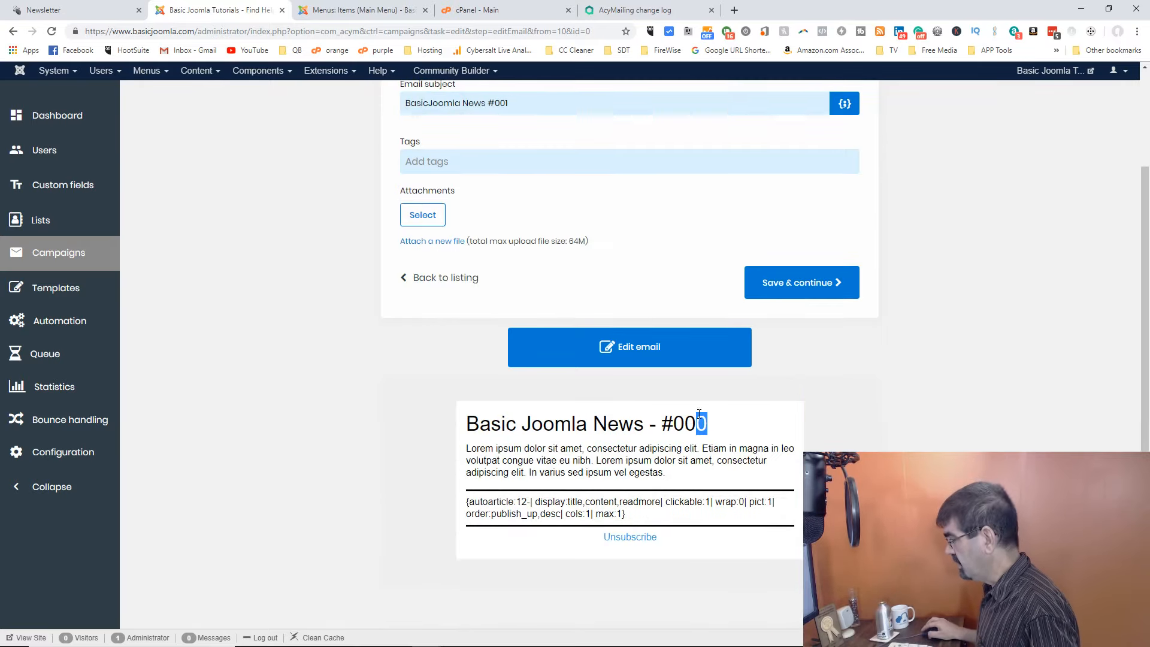
pyautogui.click(661, 357)
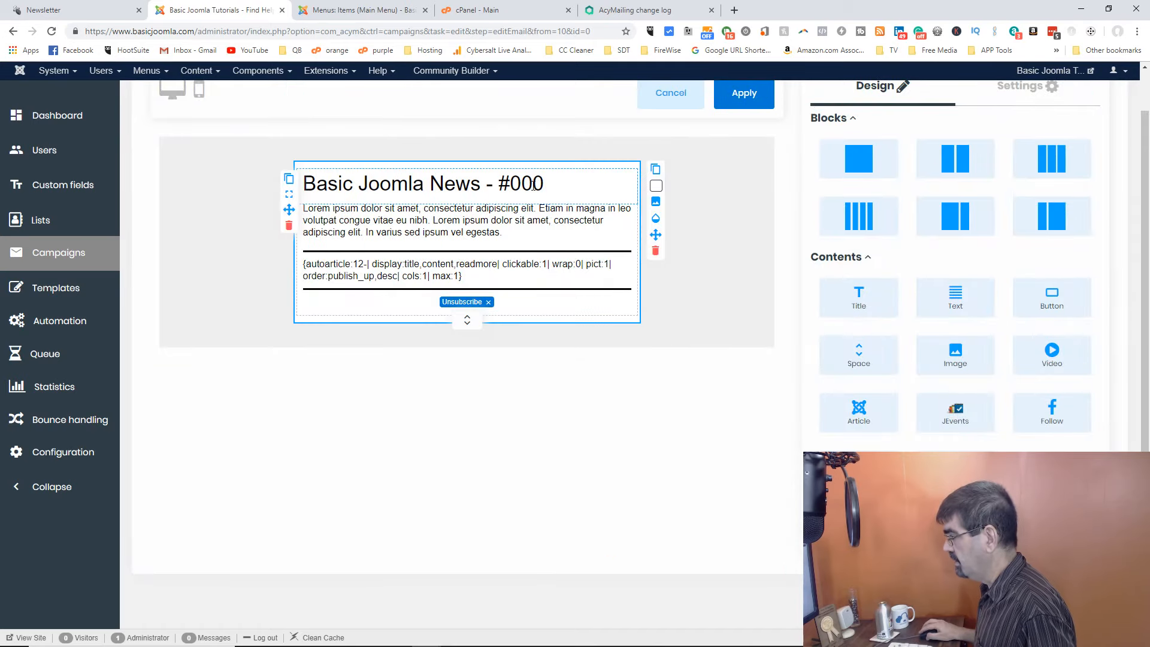
pyautogui.moveTo(531, 183); pyautogui.dragTo(541, 186)
pyautogui.write('1')
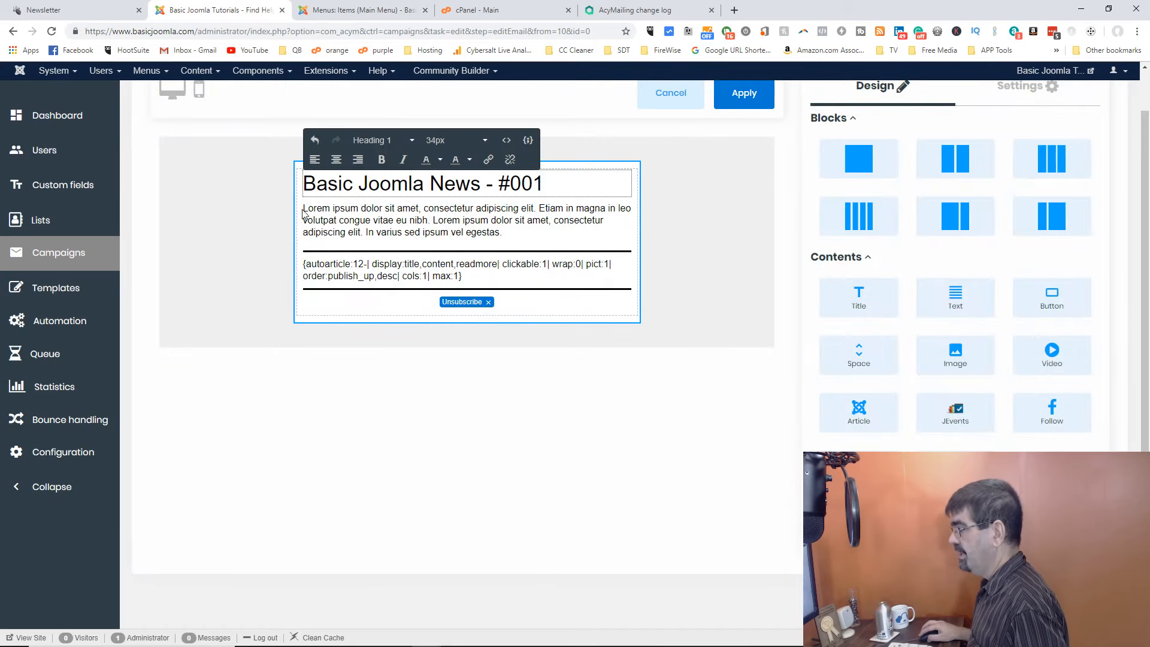
# Delete the Lorem ipsum placeholder text beneath the campaign email's heading
pyautogui.moveTo(304, 207); pyautogui.dragTo(514, 237)
pyautogui.press('BackSpace')
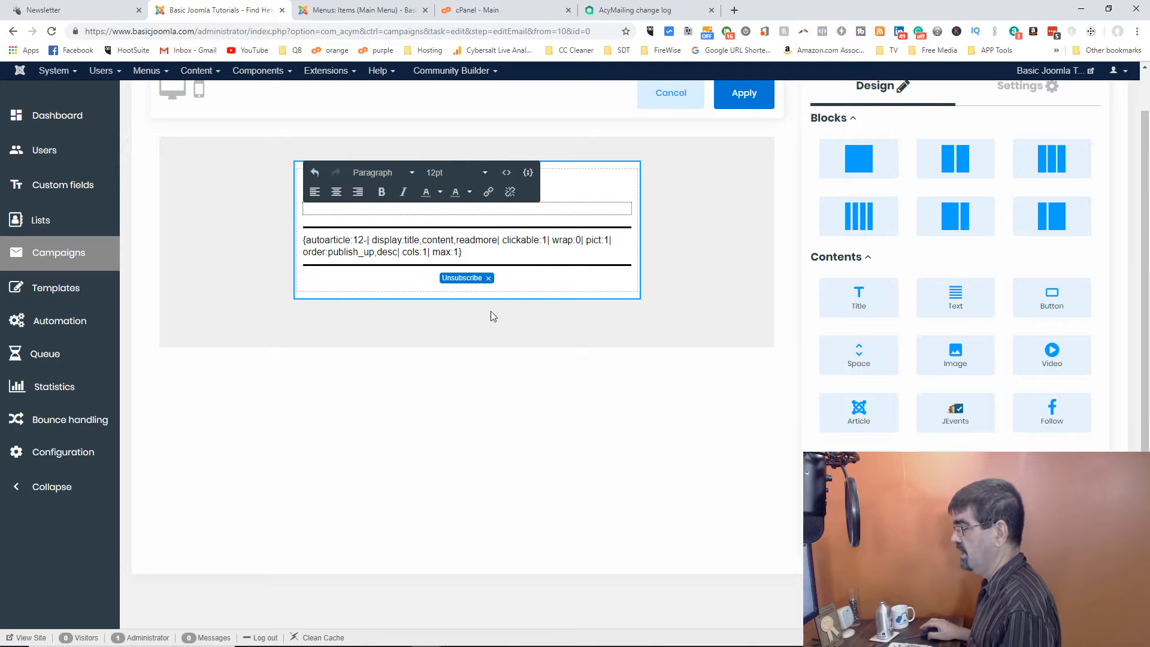
pyautogui.click(705, 329)
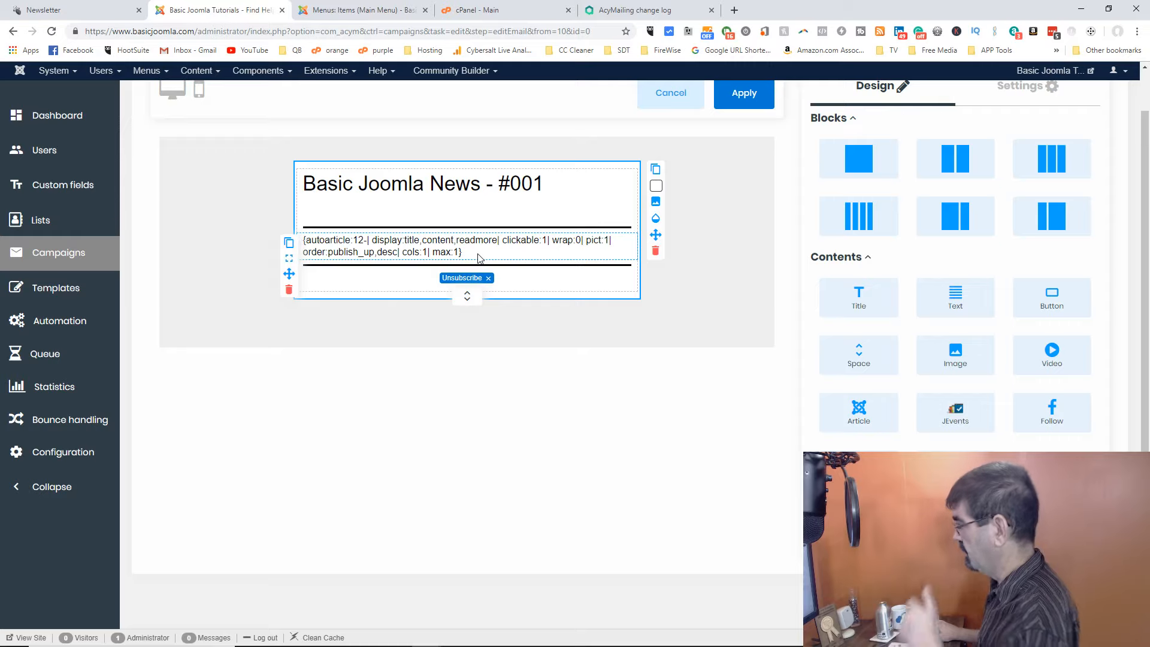
# Apply the edits to the campaign email and dismiss the save reminder
pyautogui.scroll(1, 754, 305)
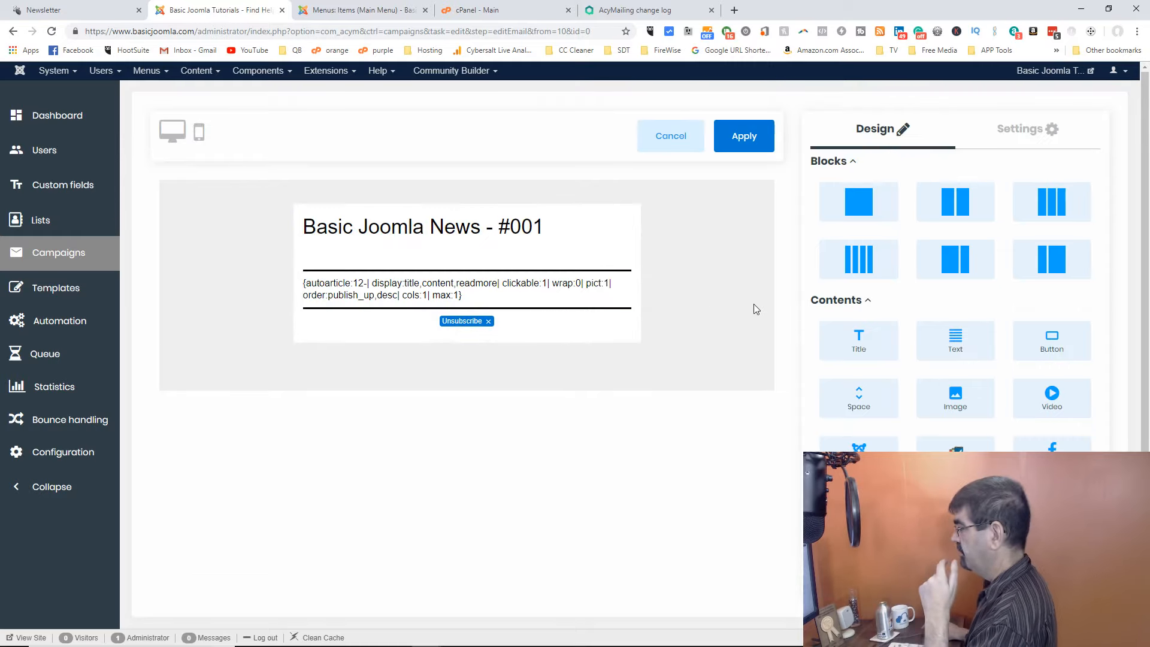
pyautogui.click(745, 135)
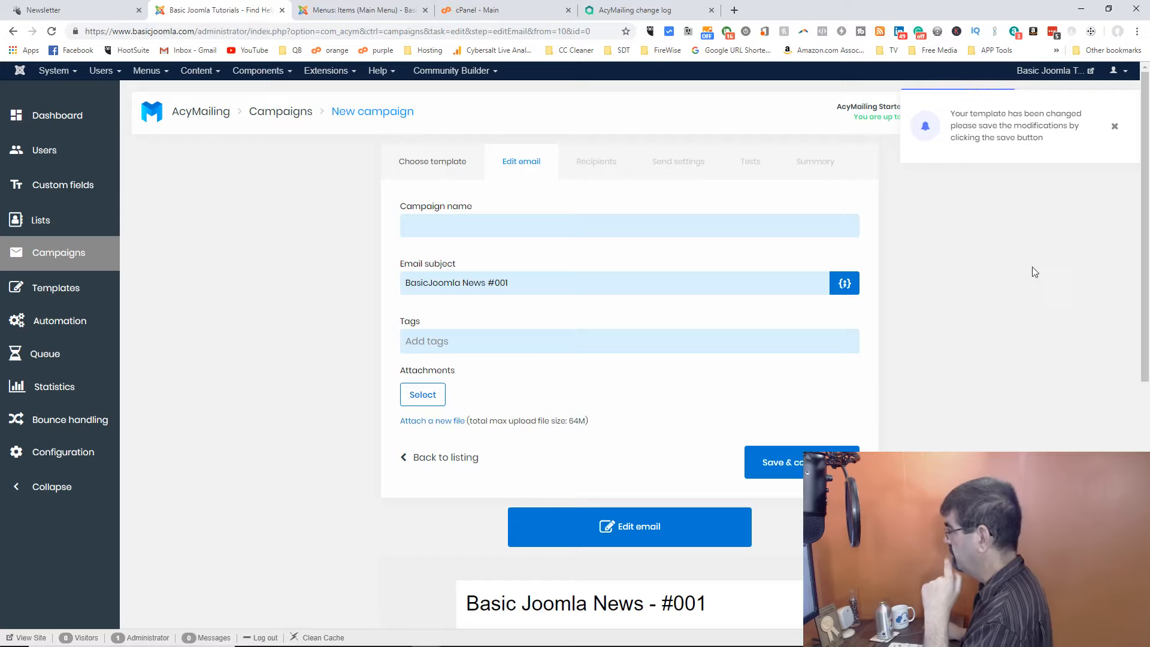
pyautogui.click(1114, 126)
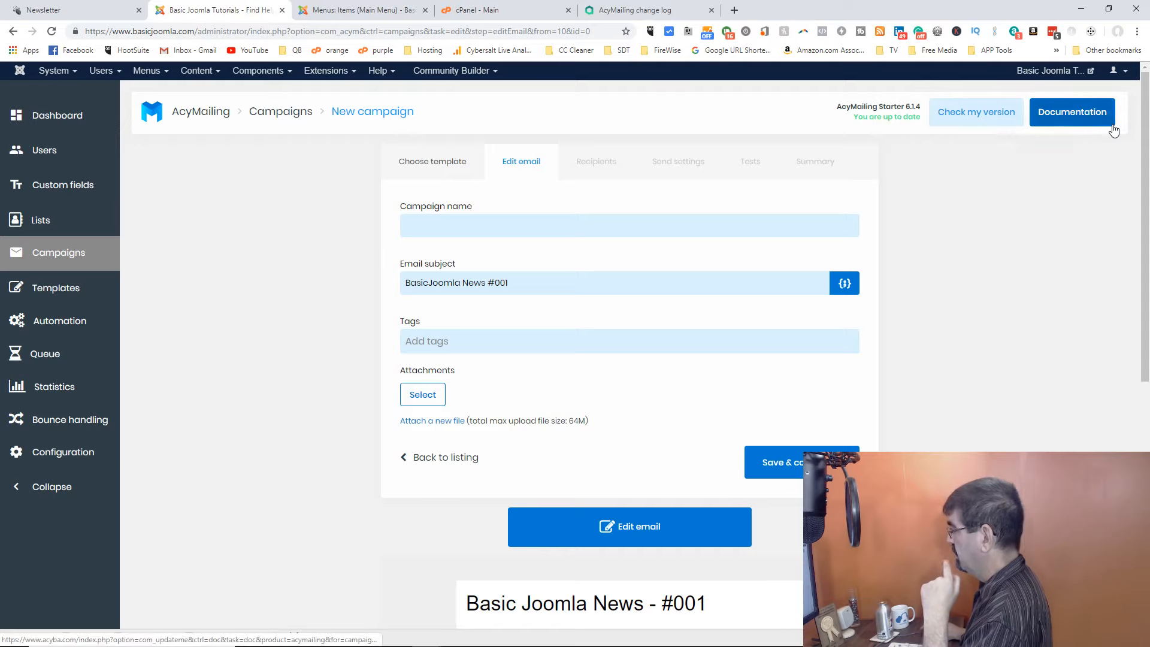
# Review the campaign's email details and preview, and try to save and continue to the recipients
pyautogui.scroll(-3, 994, 267)
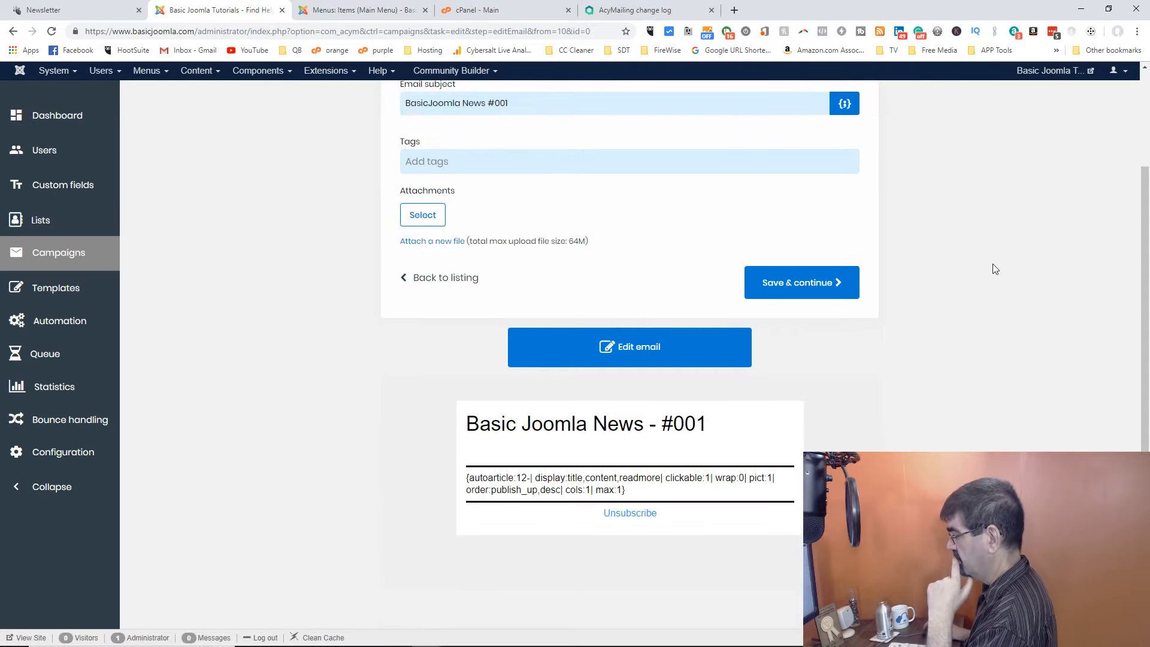
pyautogui.scroll(3, 995, 269)
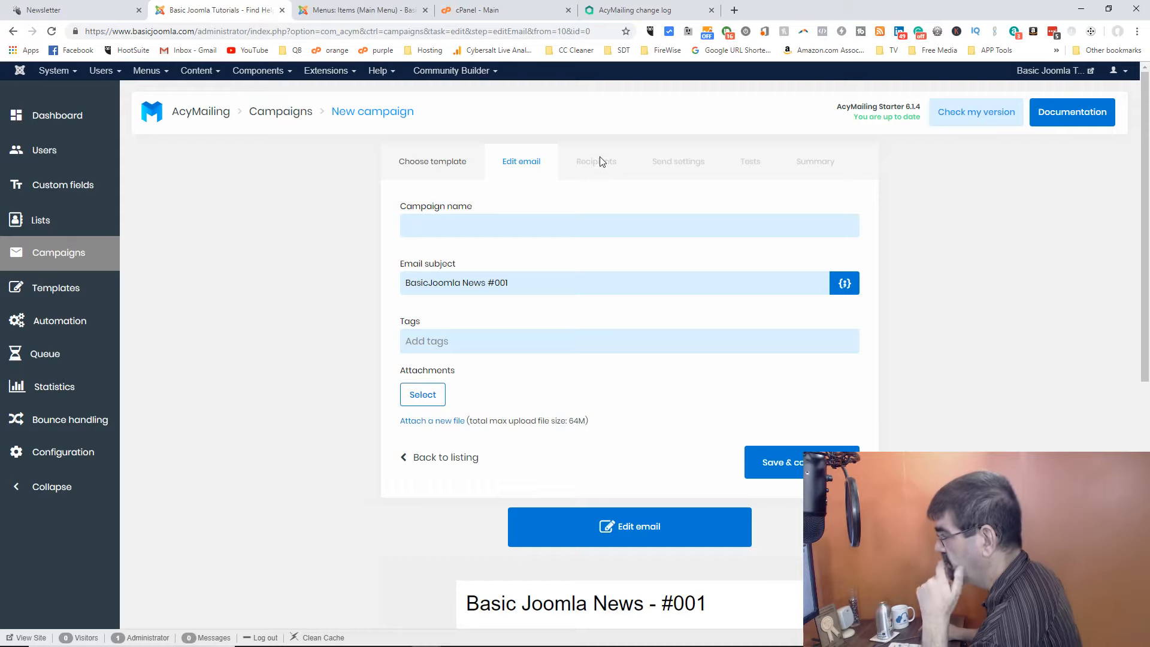
pyautogui.scroll(-2, 949, 275)
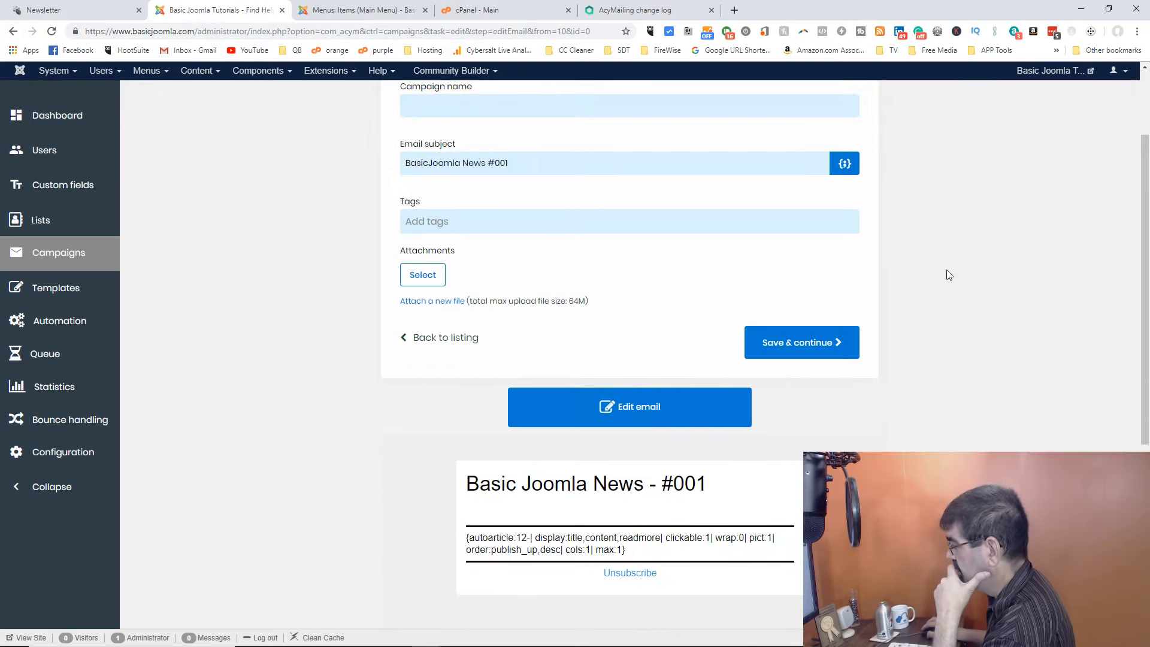
pyautogui.click(828, 355)
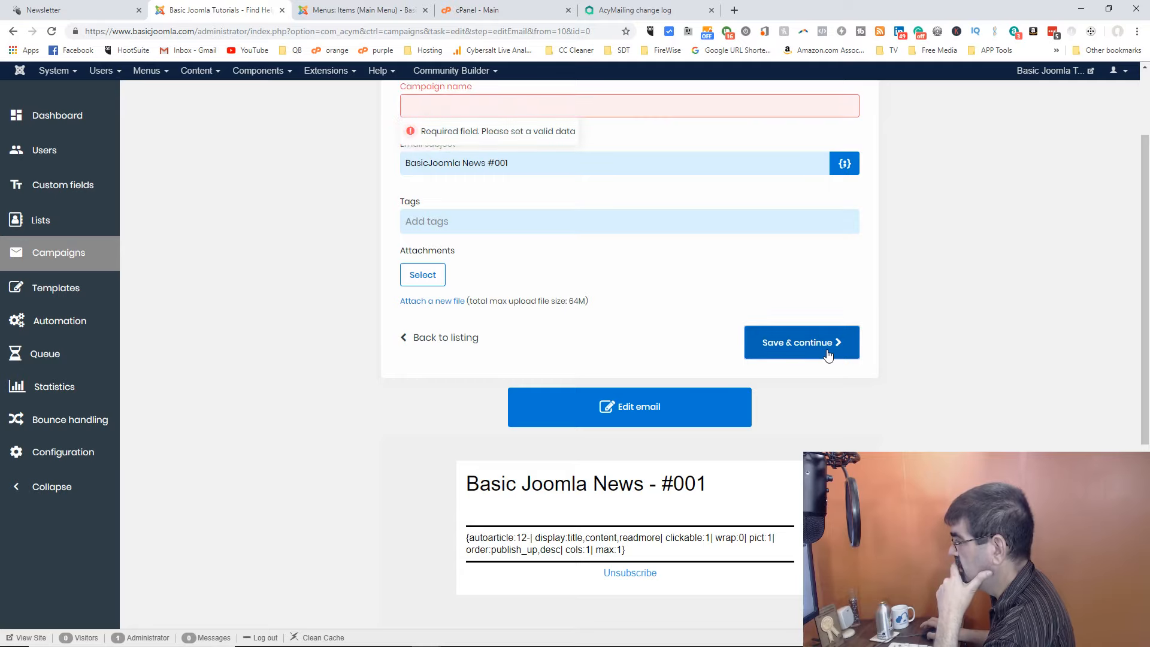
# Copy the email subject into the campaign name as "BasicJoomla News #001", and save to continue to the recipients
pyautogui.scroll(2, 980, 326)
pyautogui.click(559, 232)
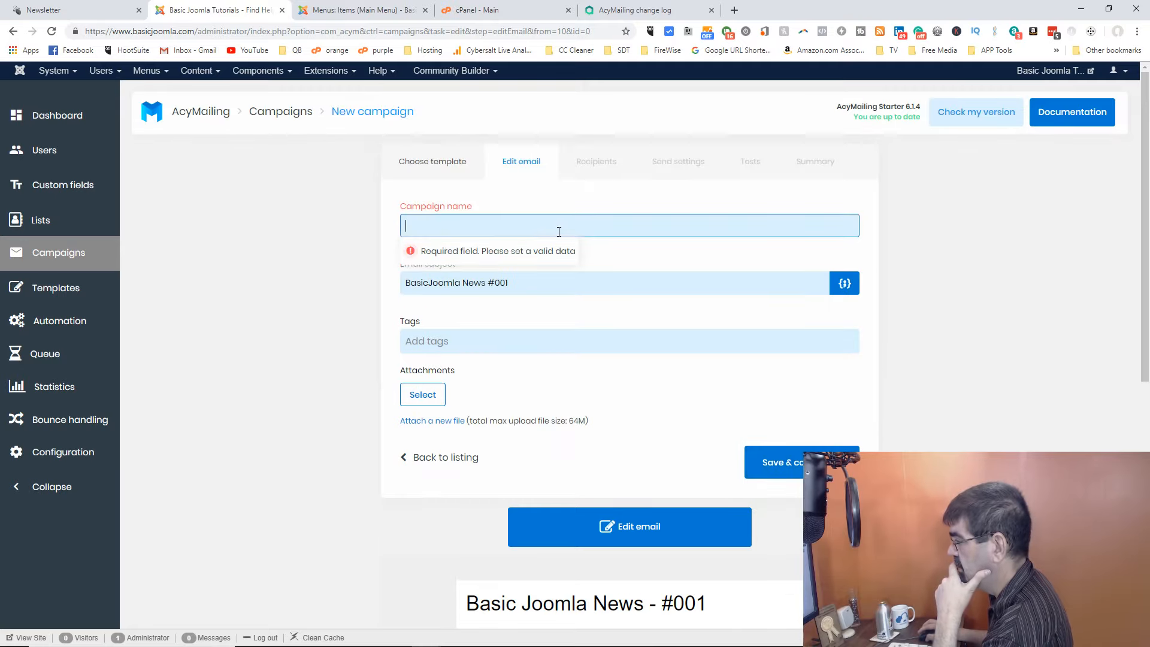
pyautogui.click(336, 261)
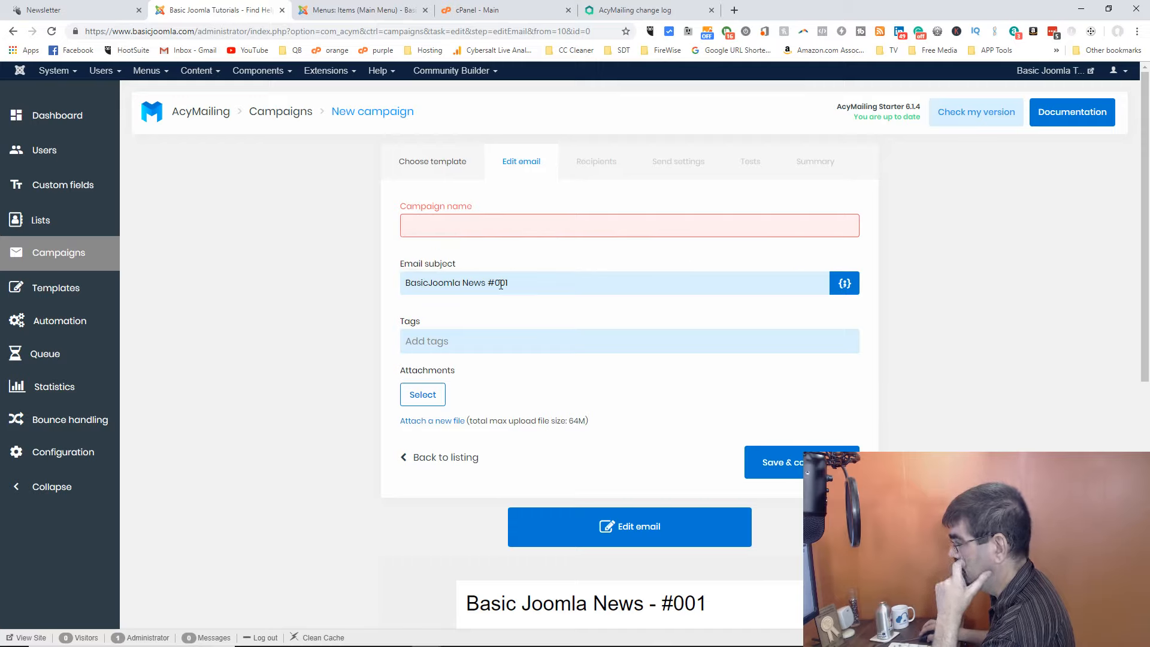
pyautogui.click(527, 280)
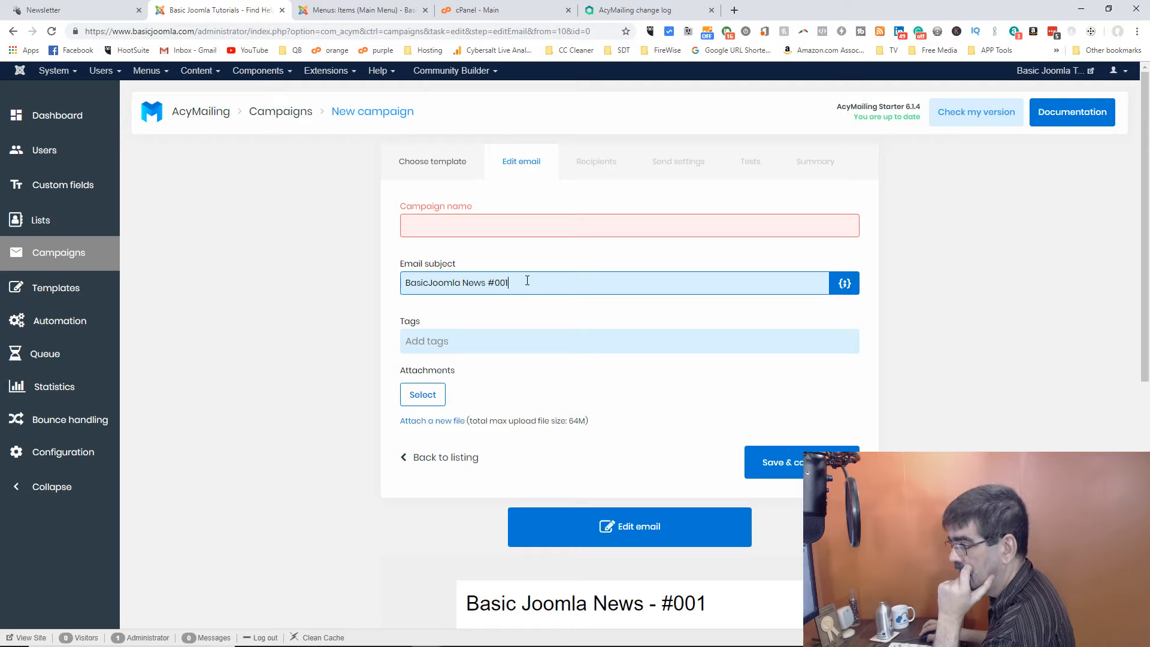
pyautogui.moveTo(527, 280); pyautogui.dragTo(387, 288)
pyautogui.hotkey('ctrl', 'c')
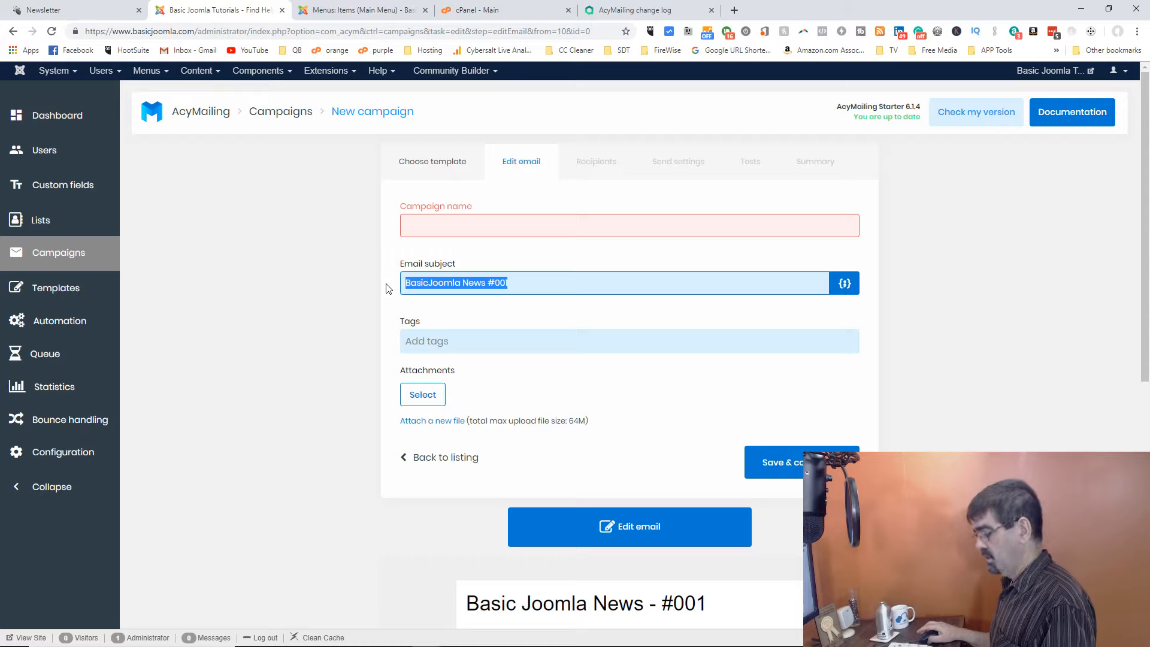
pyautogui.click(449, 228)
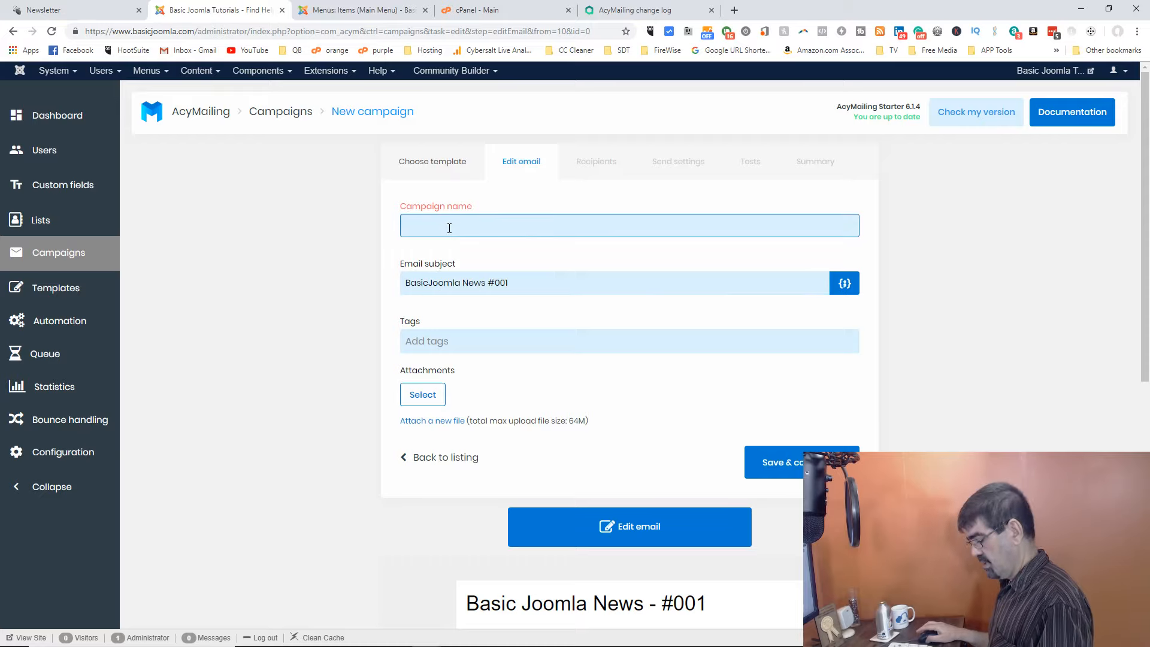
pyautogui.hotkey('ctrl', 'v')
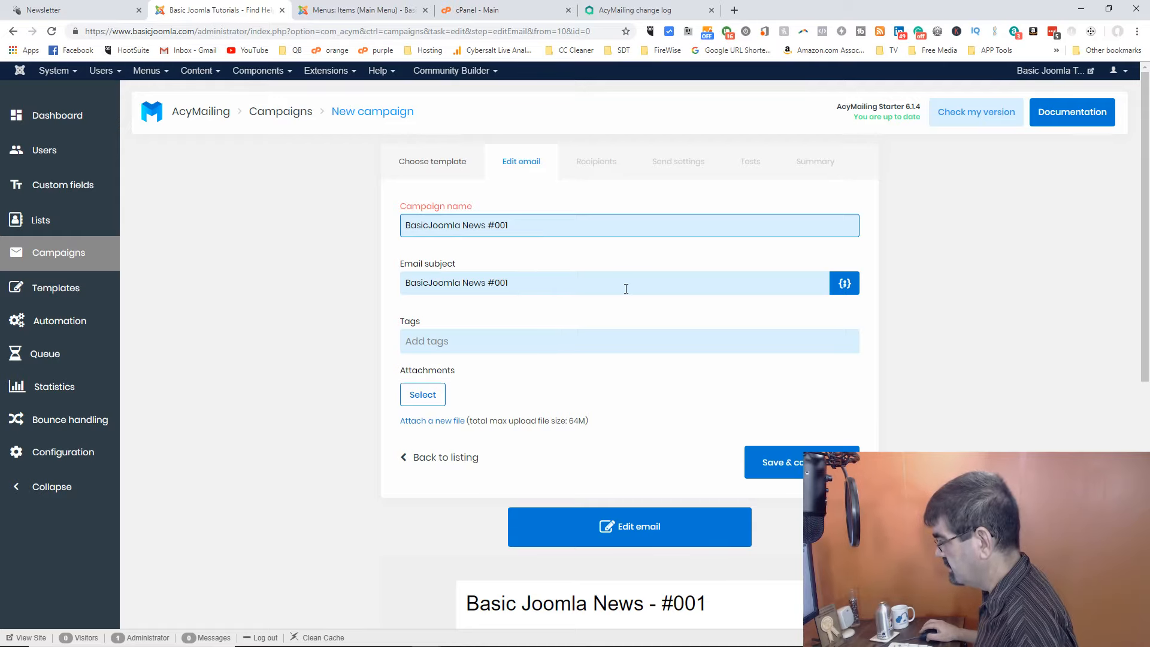
pyautogui.scroll(-1, 625, 289)
pyautogui.scroll(-3, 626, 289)
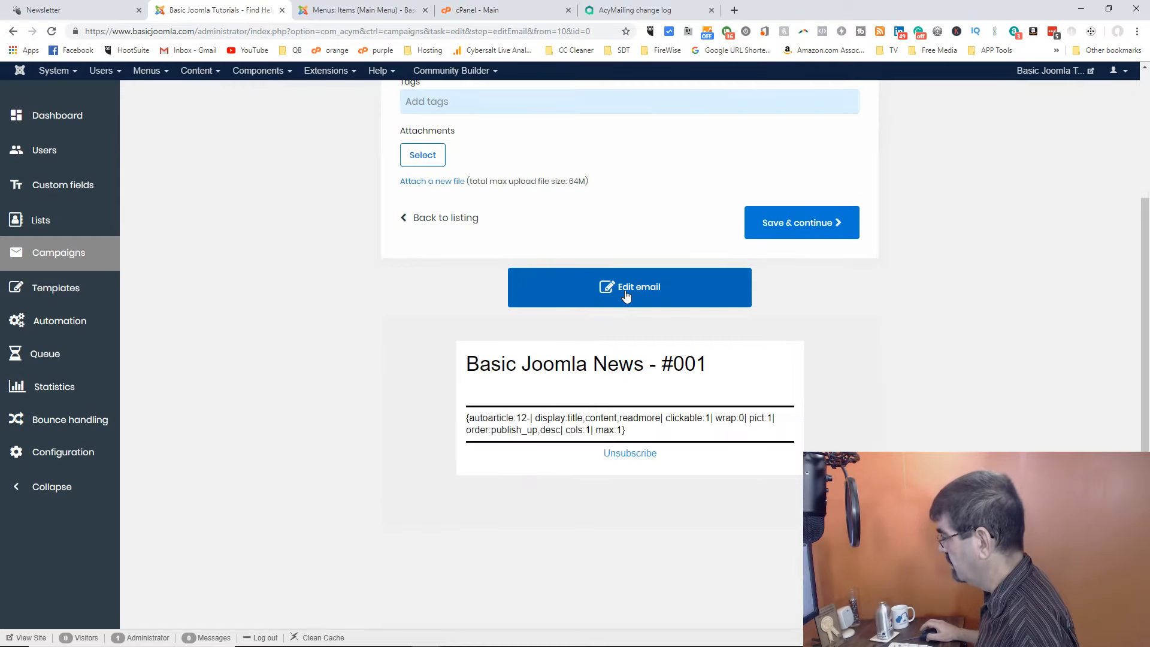
pyautogui.click(777, 236)
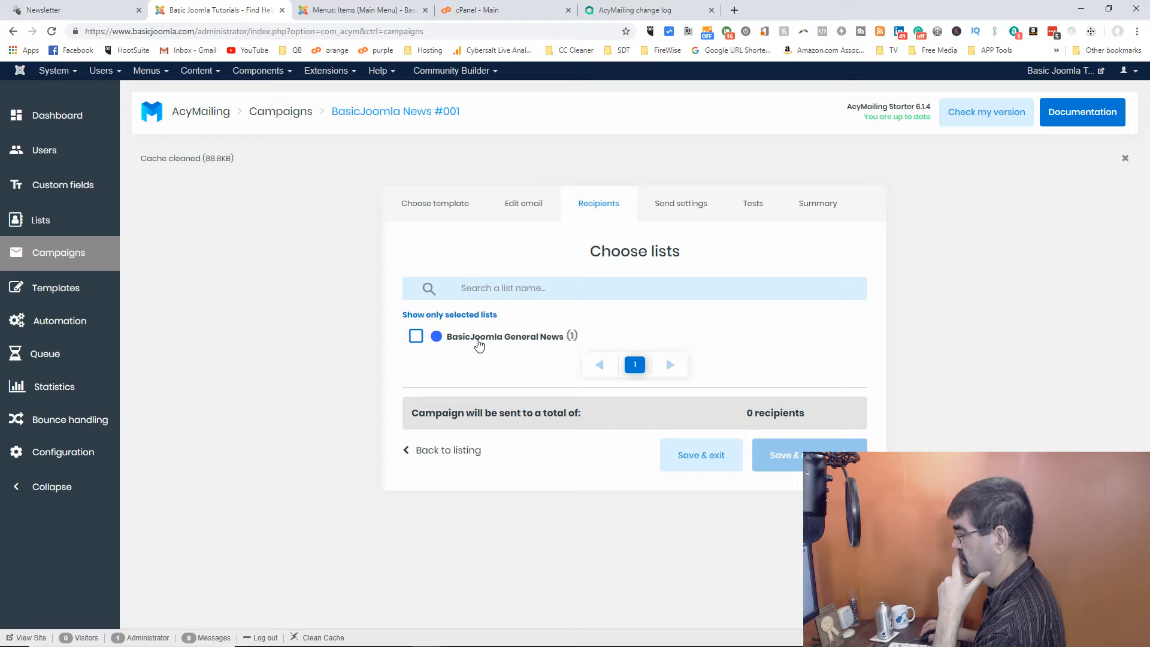
# Choose the BasicJoomla General News list as the campaign's recipients and save to continue to the send settings
pyautogui.click(419, 344)
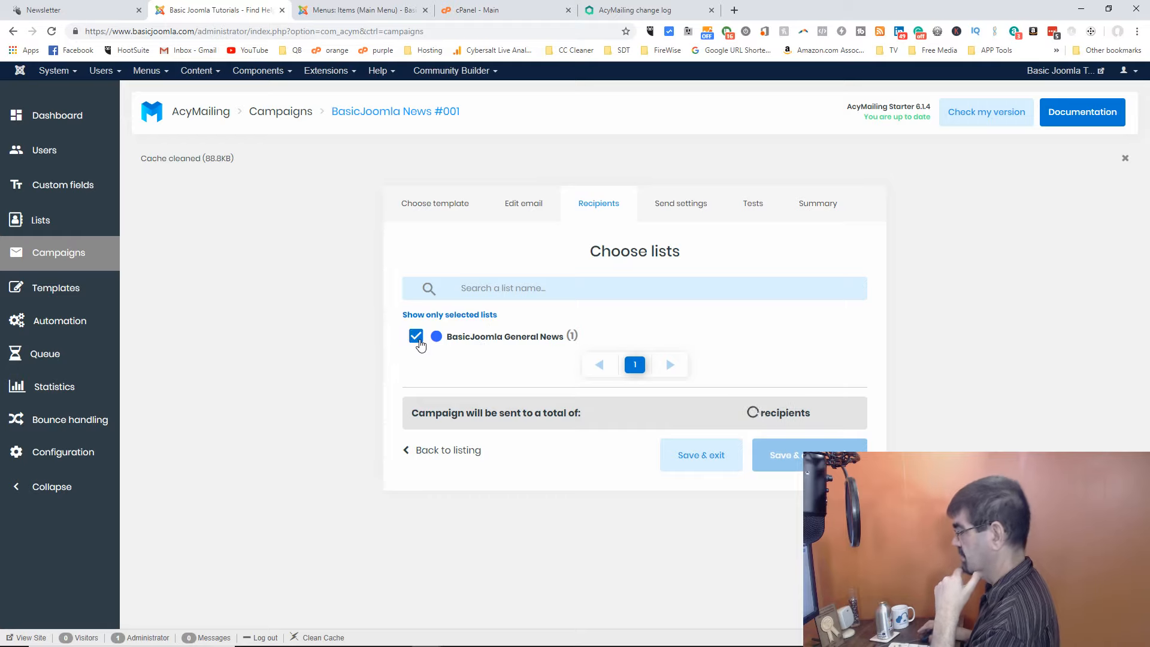
pyautogui.click(797, 458)
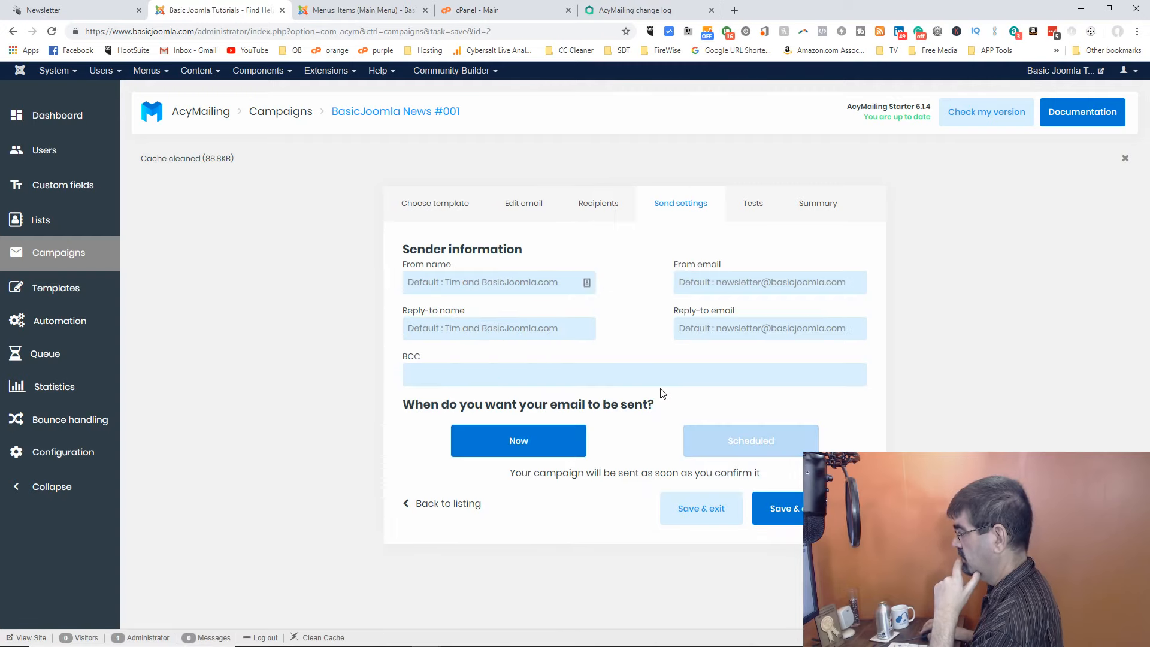
# Keep the default send settings and send a test of the campaign to the prefilled webmaster e-mail address
pyautogui.click(753, 204)
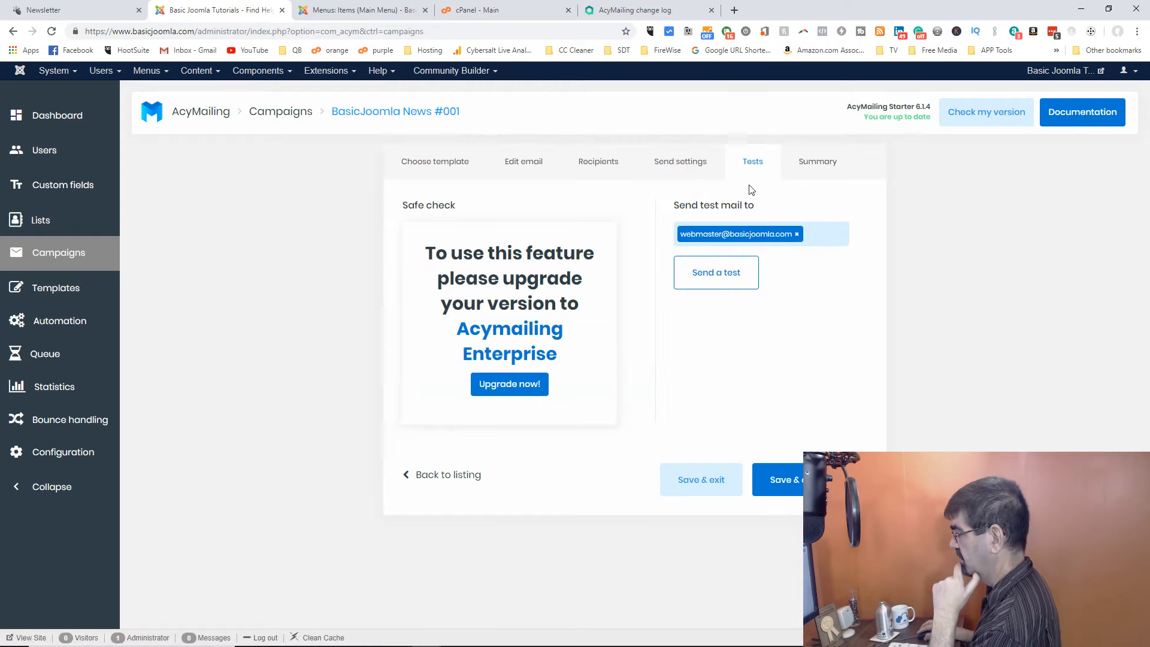
pyautogui.click(724, 291)
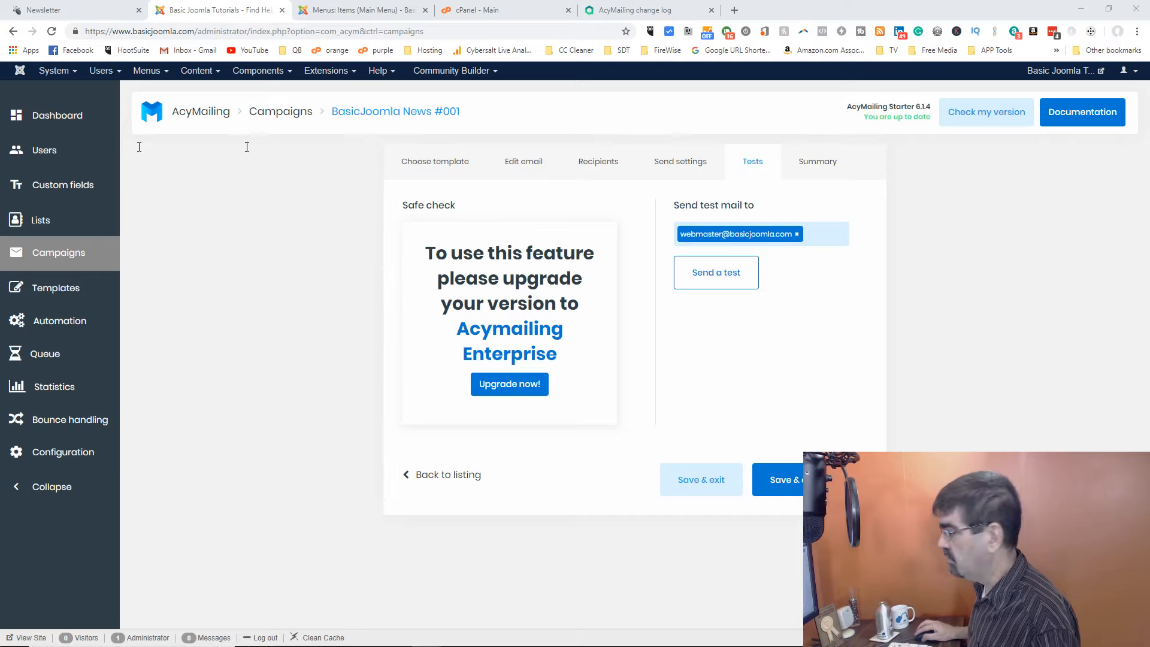
# Switch to the received BasicJoomla News #001 test email in Gmail and open basicjoomla.com in a new browser tab
pyautogui.moveTo(246, 147); pyautogui.dragTo(487, 57)
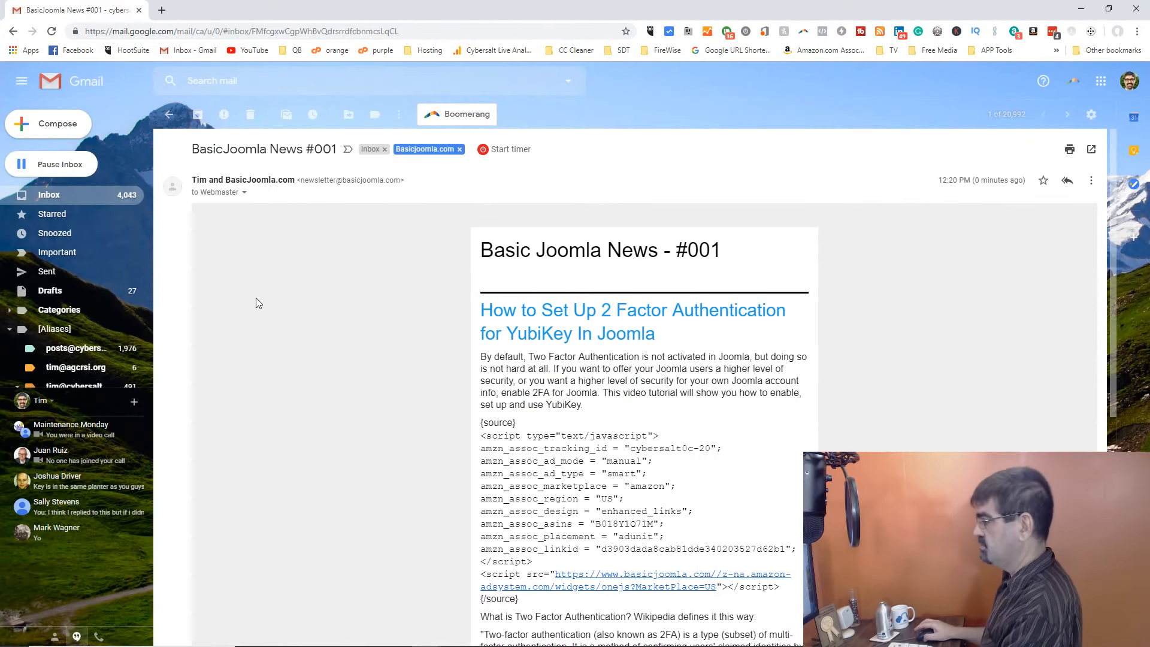
pyautogui.scroll(-1, 256, 297)
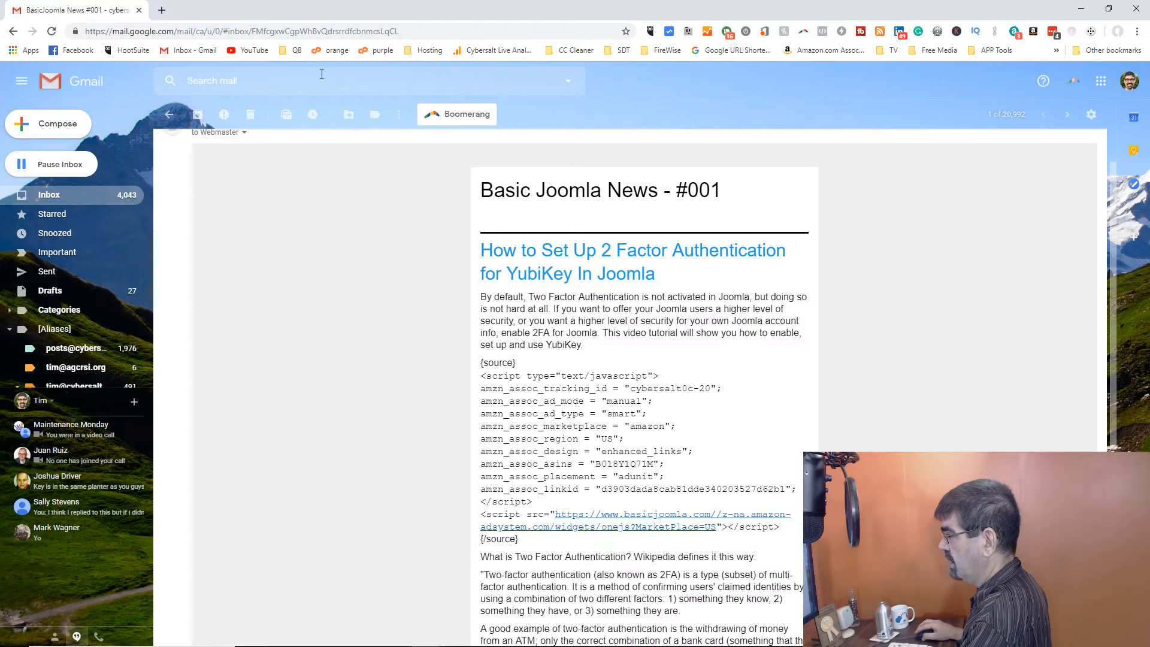
pyautogui.click(161, 10)
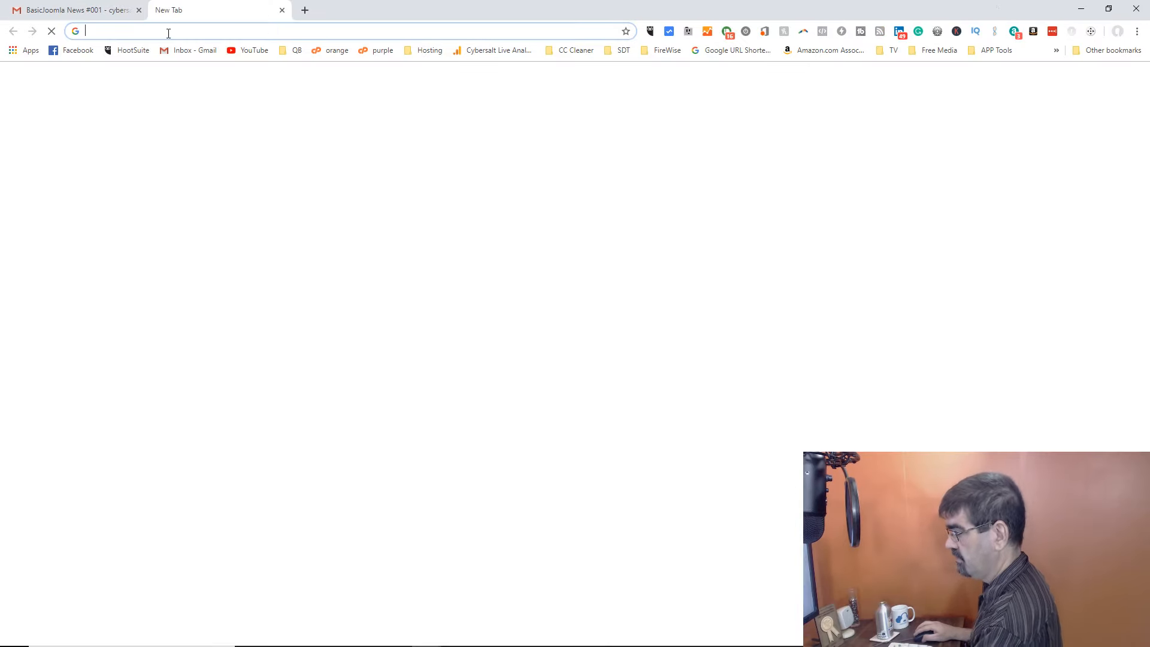
pyautogui.write('basicjoomla.com')
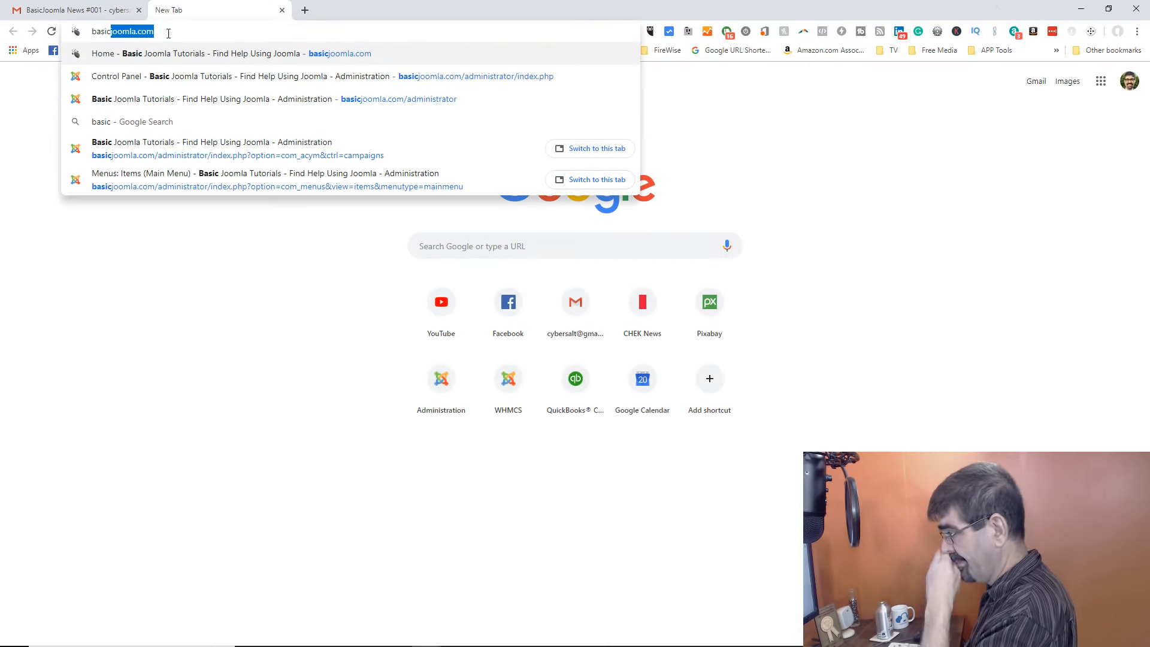
pyautogui.press('Return')
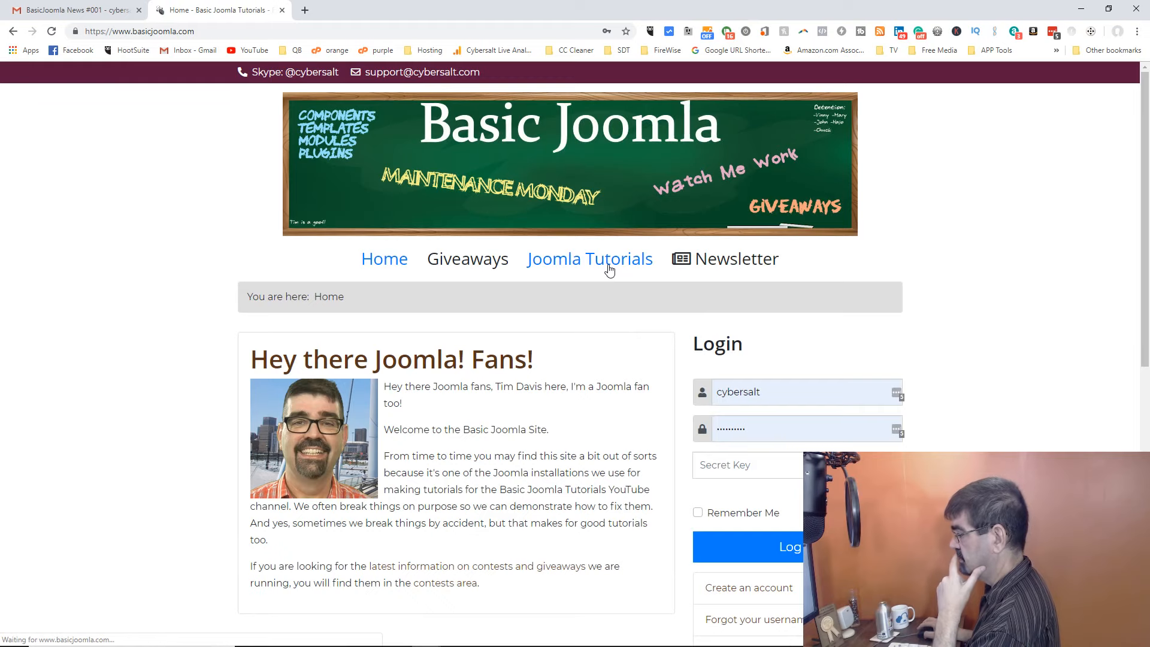
# Open the article "How to Set Up 2 Factor Authentication for YubiKey In Joomla" from the site's Joomla Tutorials listing
pyautogui.click(609, 270)
pyautogui.scroll(-4, 609, 270)
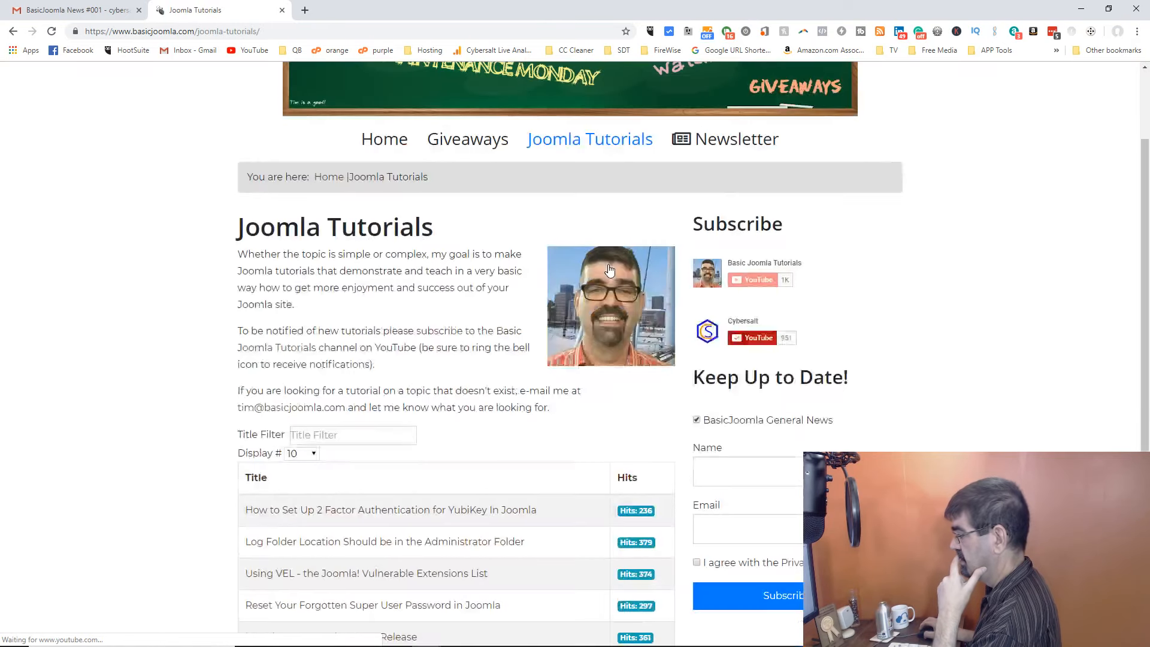
pyautogui.scroll(-1, 609, 271)
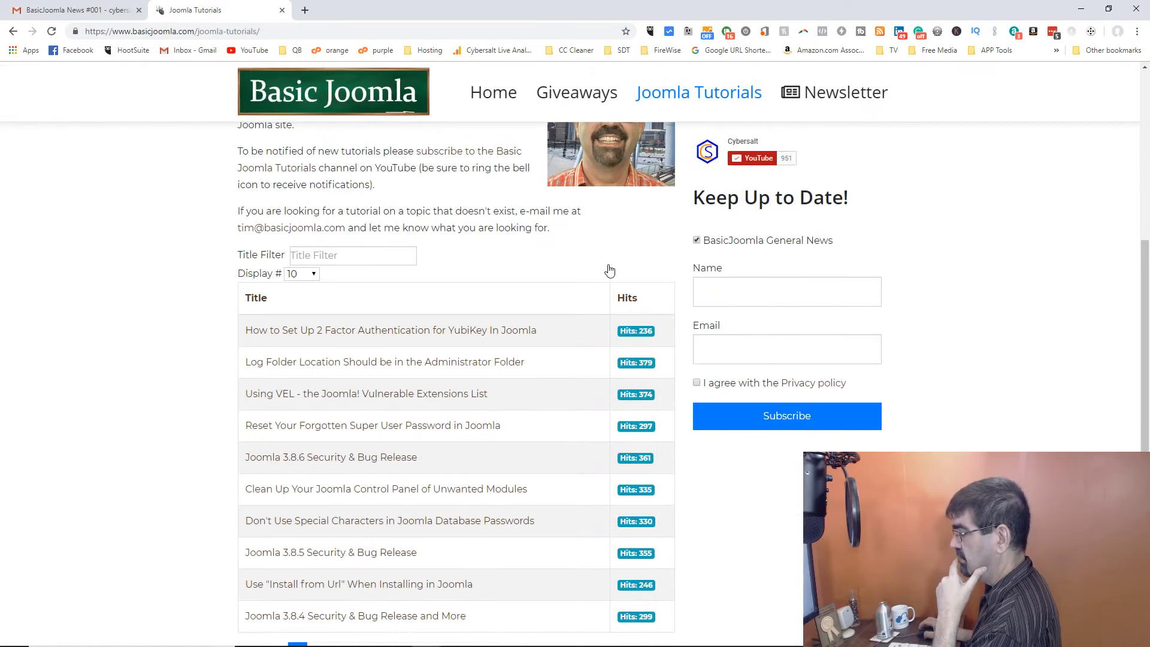
pyautogui.click(441, 331)
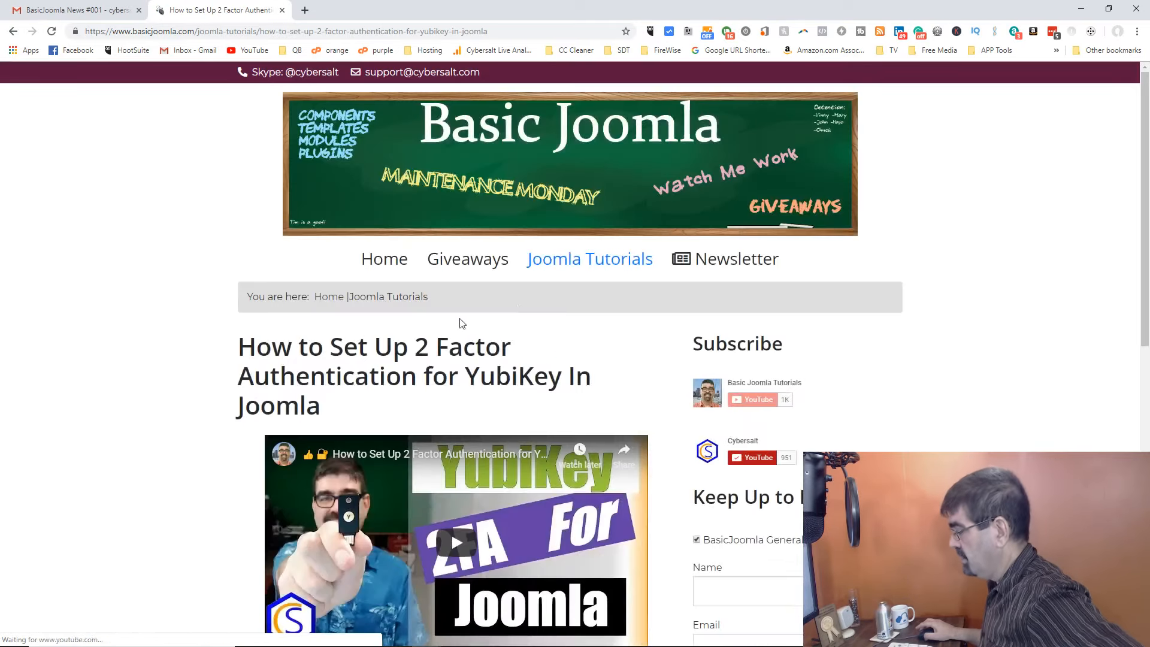
pyautogui.scroll(-3, 509, 308)
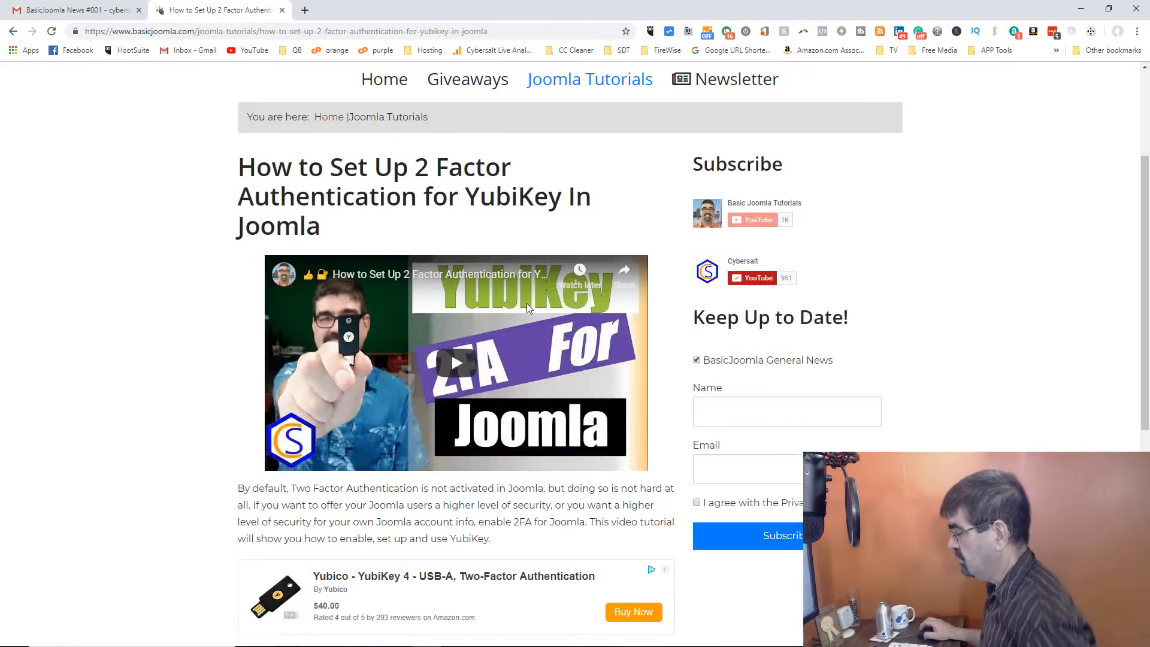
# Go back to the test email and review the article text from the {source} script block down to the Unsubscribe link
pyautogui.click(82, 11)
pyautogui.scroll(-2, 576, 305)
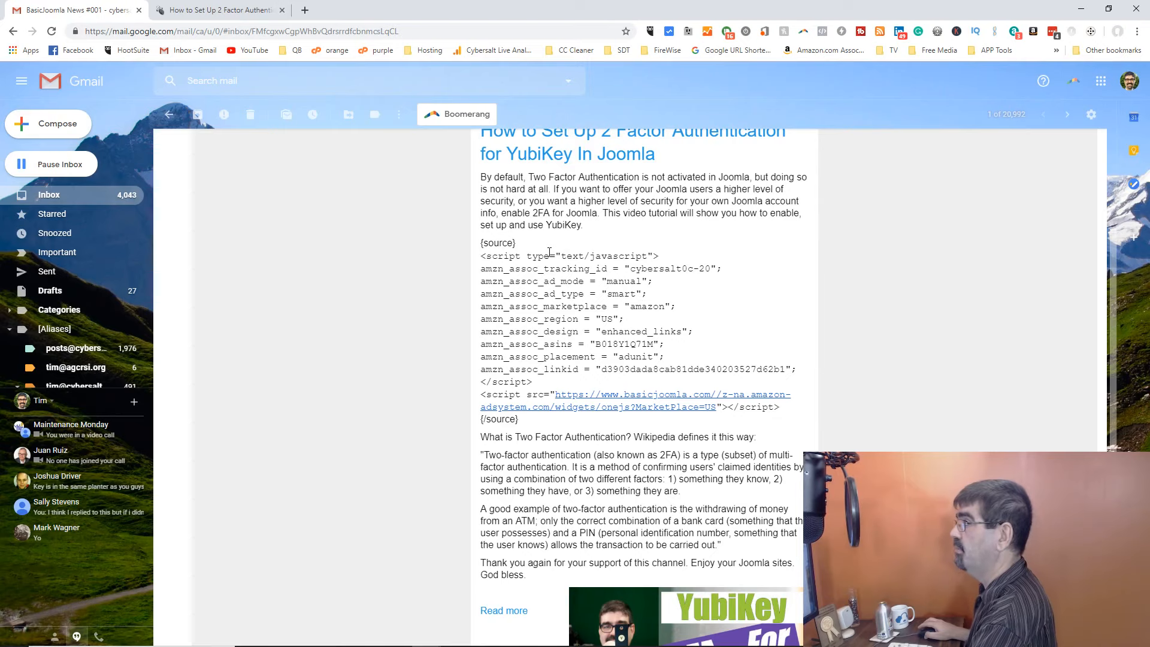
pyautogui.scroll(-3, 549, 252)
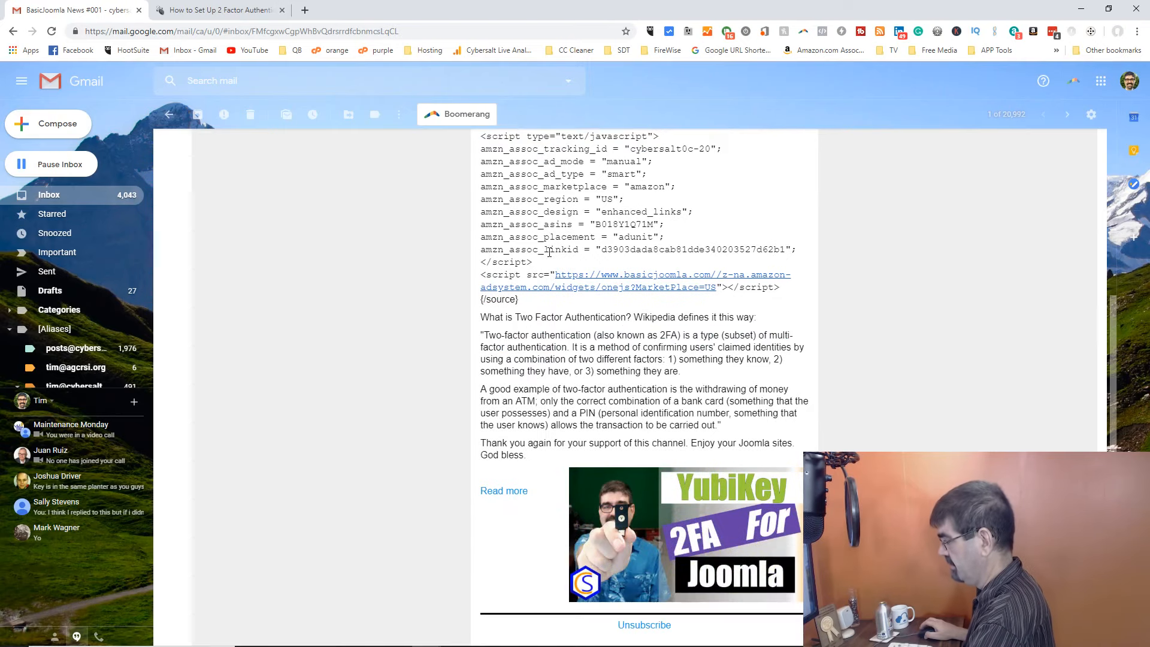
pyautogui.scroll(1, 549, 252)
pyautogui.scroll(2, 549, 252)
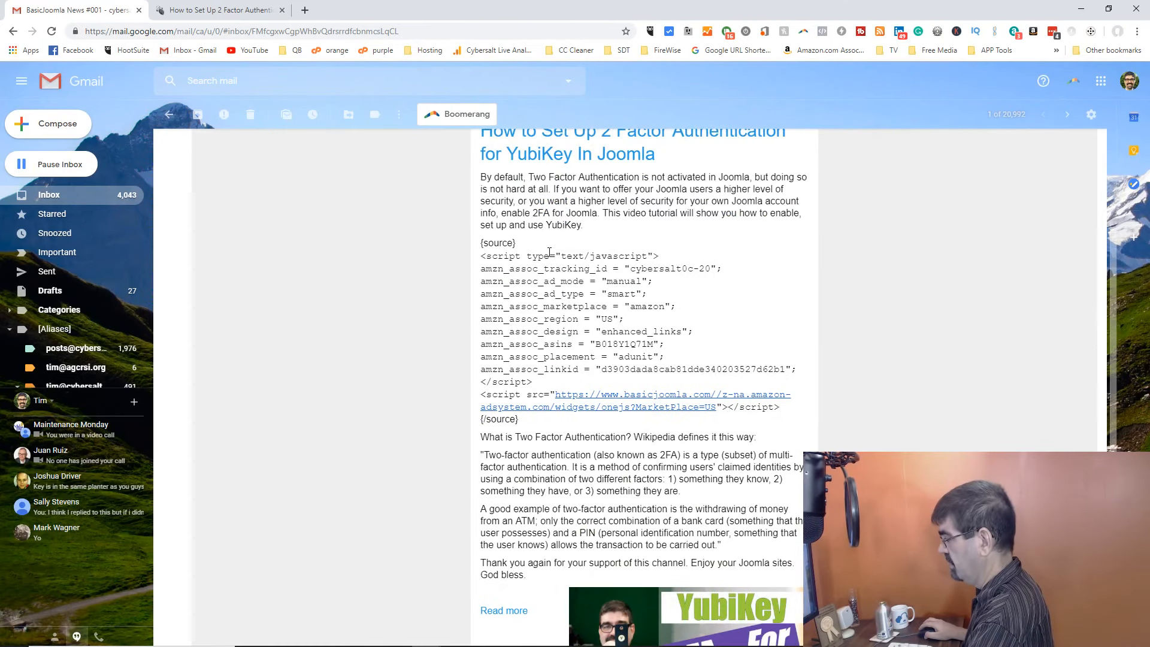
pyautogui.scroll(-4, 549, 252)
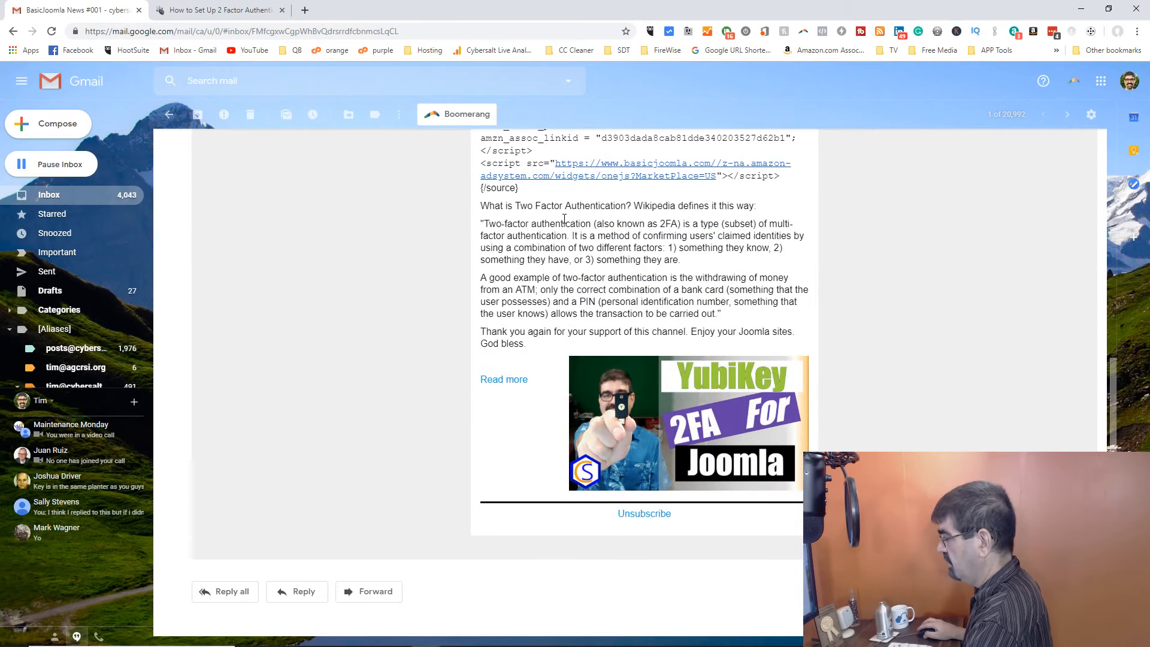
# Follow the email's Read more link and check the article page down to the Amazon product ad
pyautogui.click(494, 385)
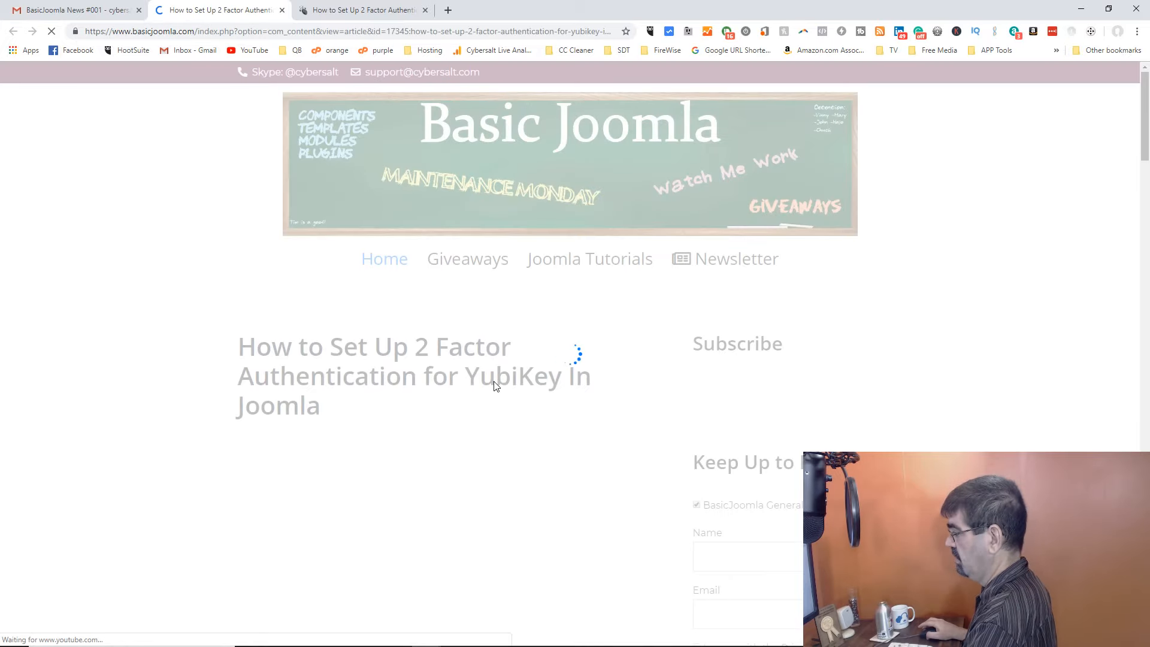
pyautogui.scroll(-3, 513, 294)
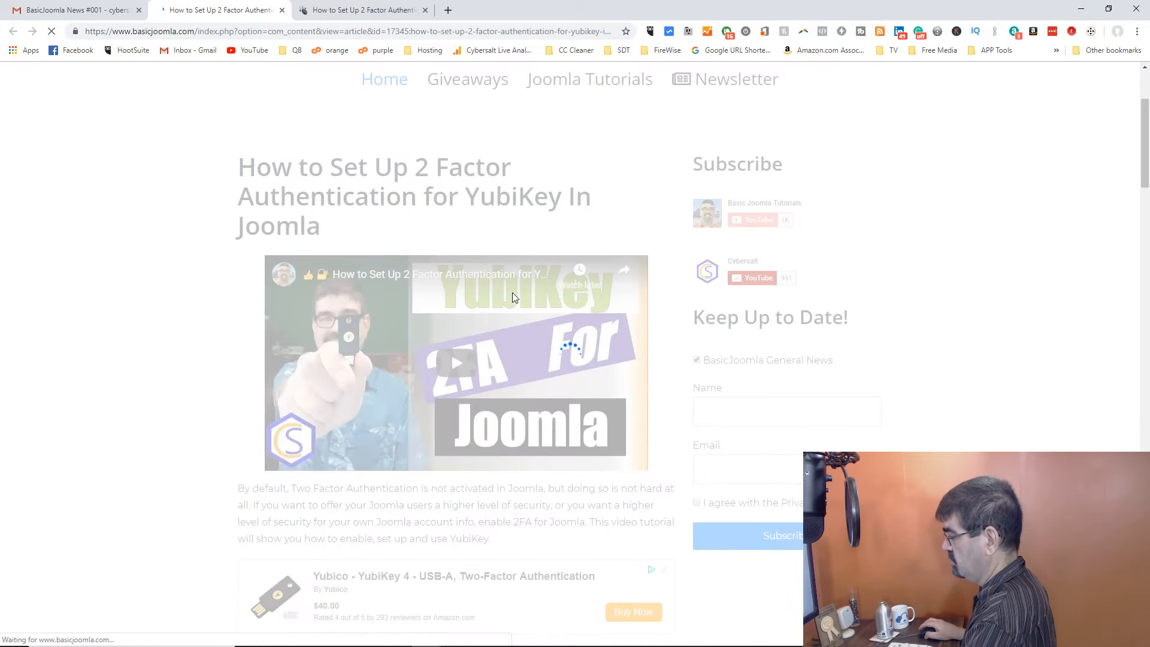
pyautogui.scroll(-4, 397, 328)
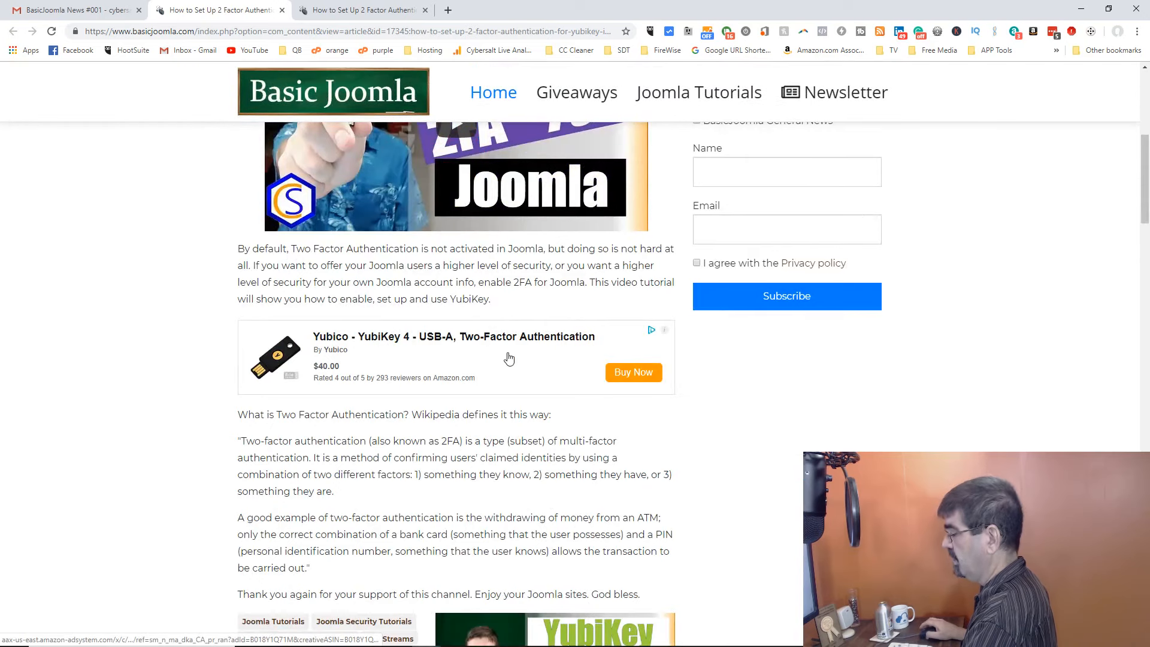
# Return to the newsletter email and recheck how the {source} script block appears under the article introduction
pyautogui.click(100, 8)
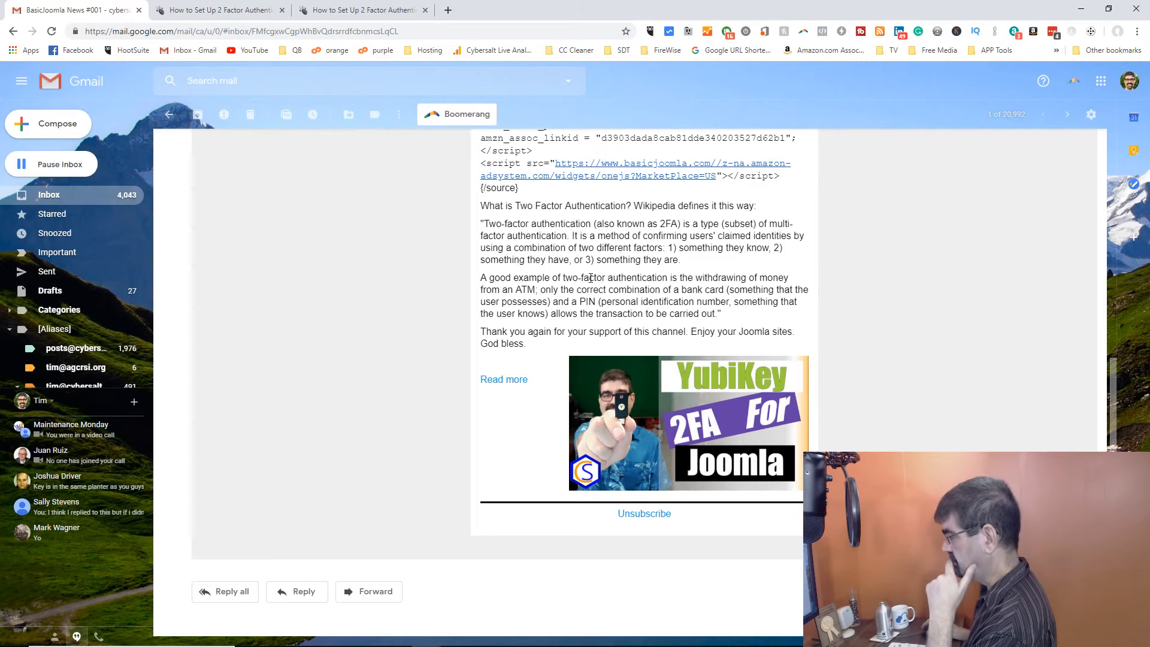
pyautogui.scroll(4, 568, 311)
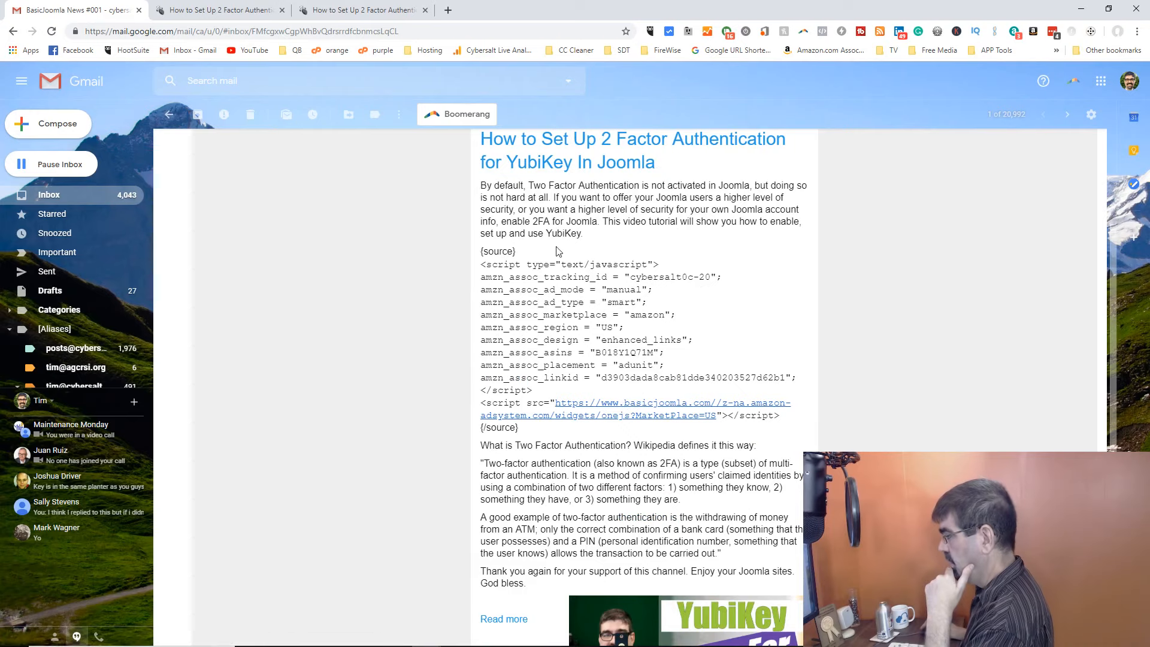
pyautogui.scroll(1, 541, 257)
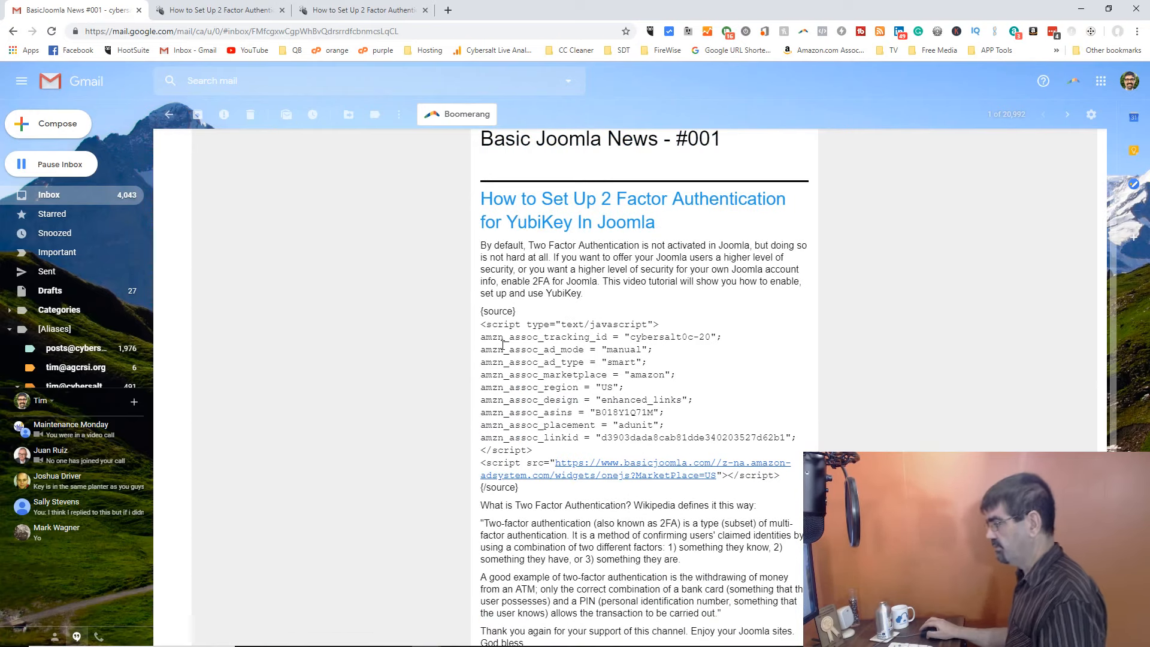
# Switch back to the AcyMailing campaign BasicJoomla News #001 and open its email for editing
pyautogui.click(1081, 9)
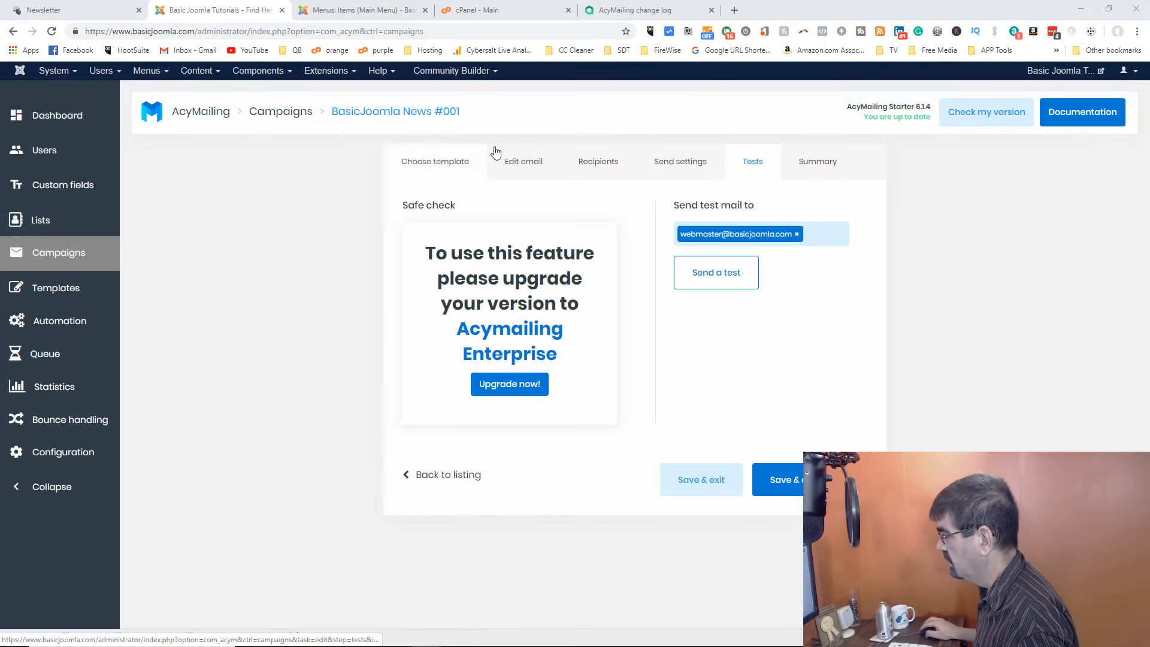
pyautogui.click(531, 163)
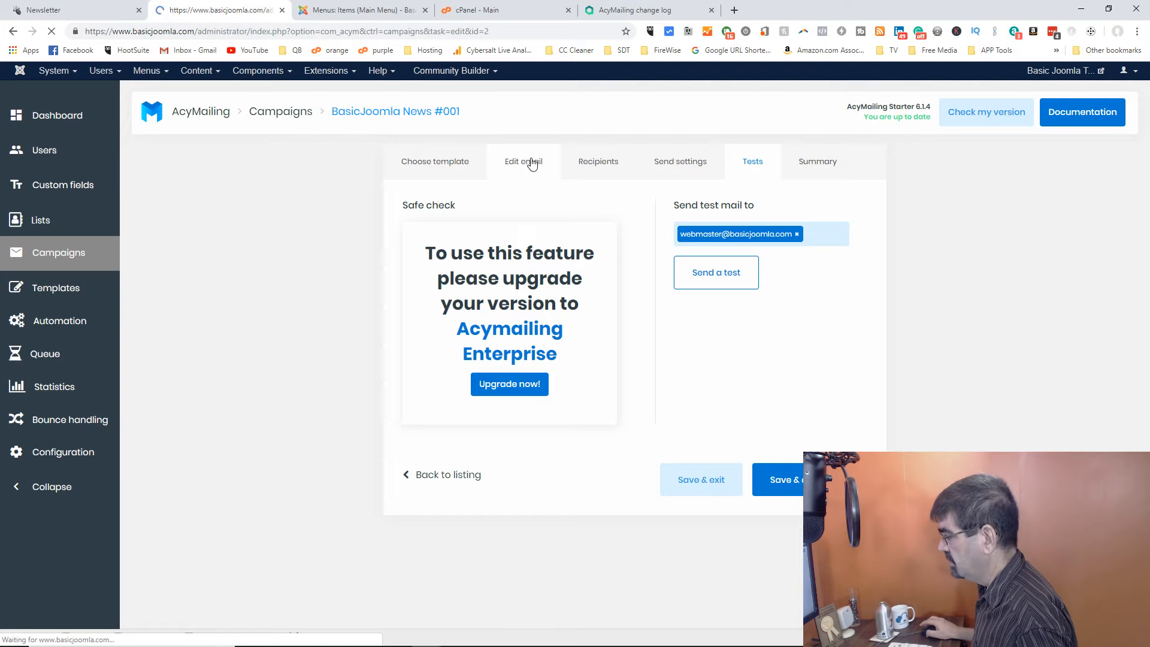
pyautogui.scroll(-5, 611, 248)
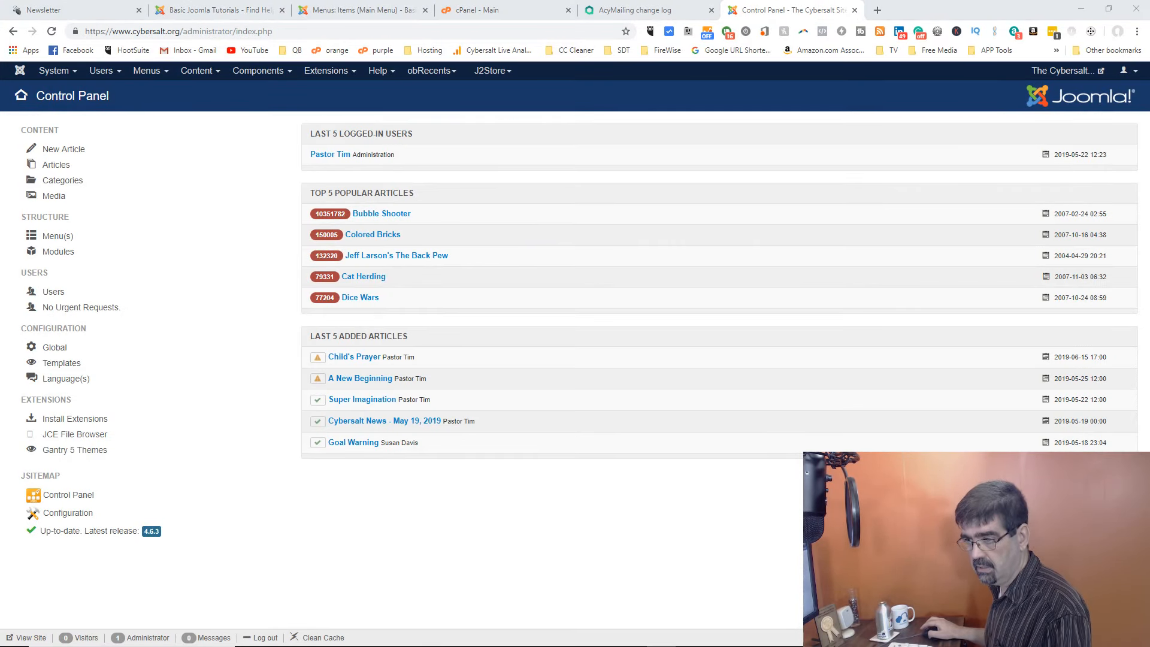
# Bring up the newsletter templates listing of the older AcyMailing component on the Cybersalt site
pyautogui.click(259, 72)
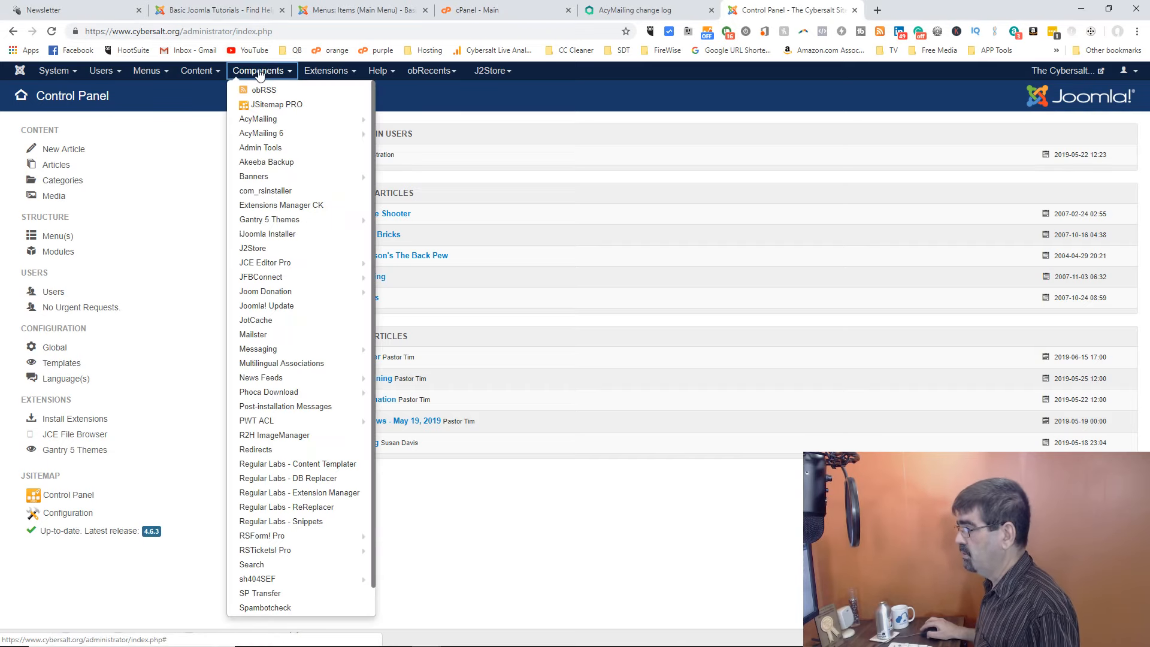
pyautogui.moveTo(269, 123)
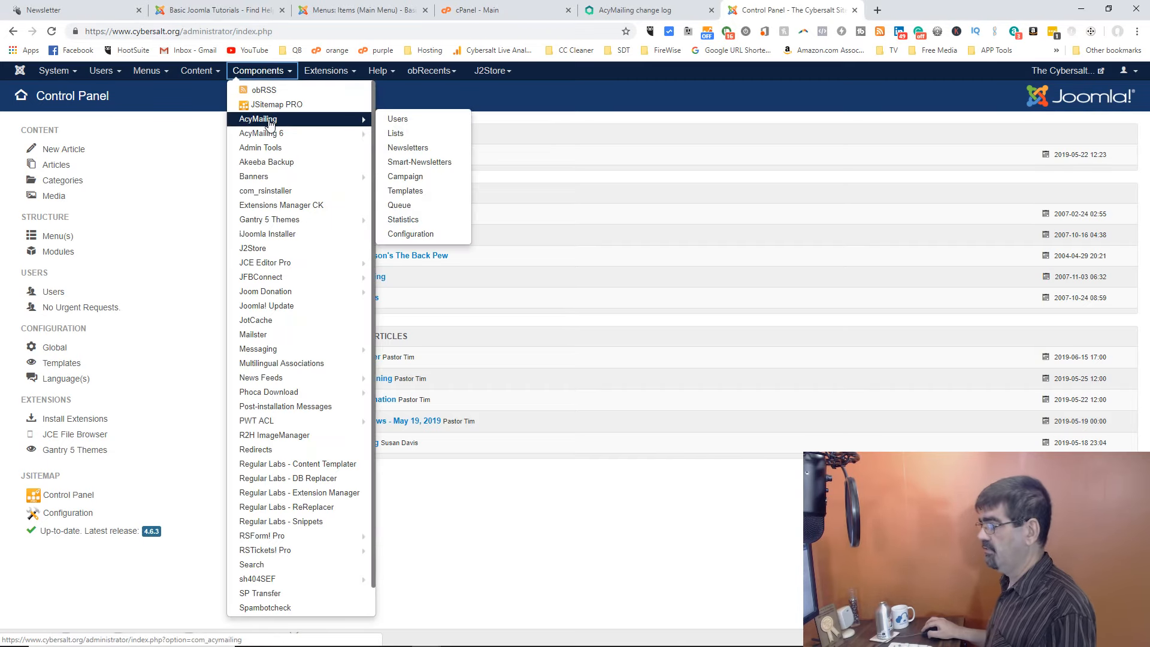
pyautogui.click(411, 192)
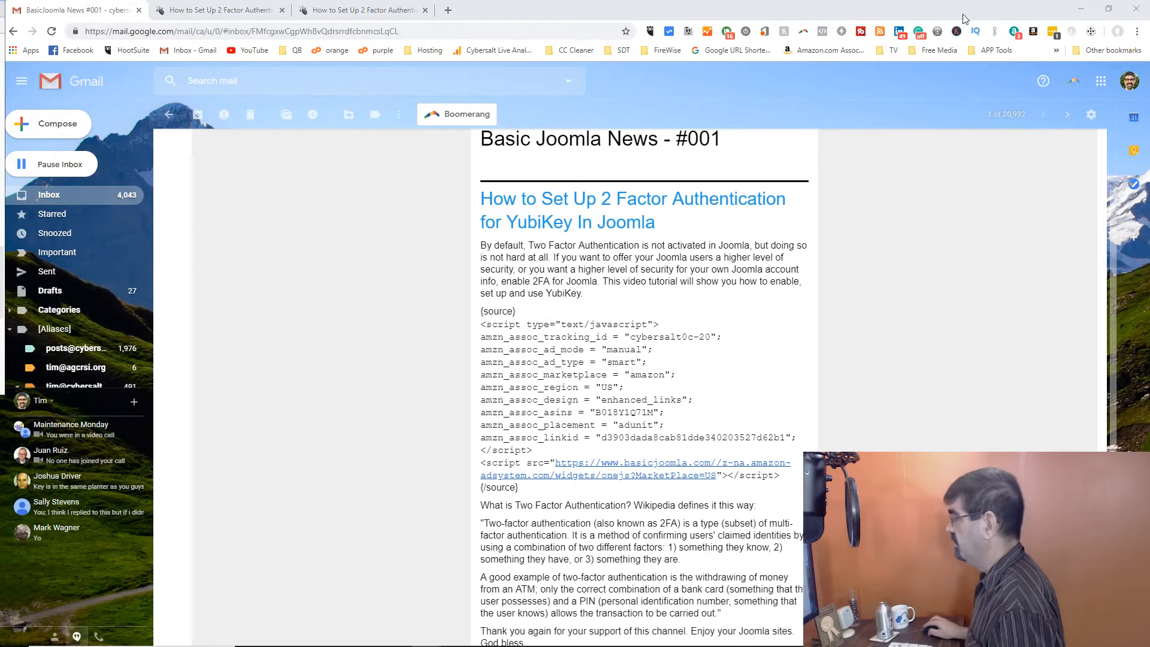
pyautogui.click(1081, 9)
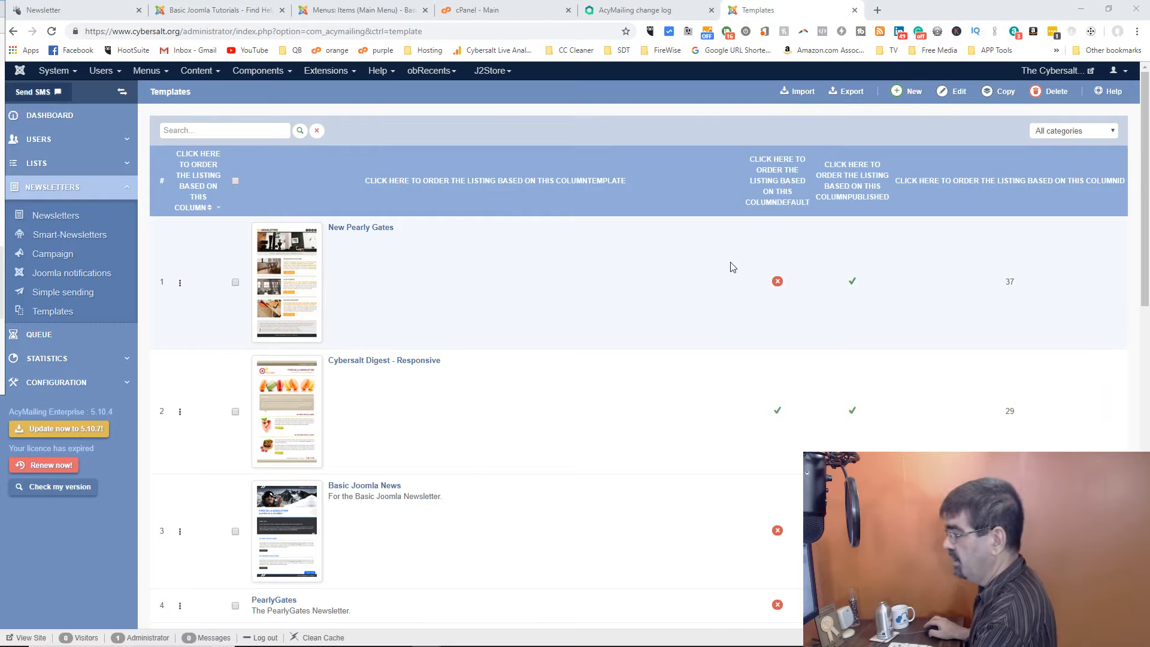
# Open the Cybersalt Digest - Responsive template and look over its HTML version and template information
pyautogui.scroll(-2, 656, 249)
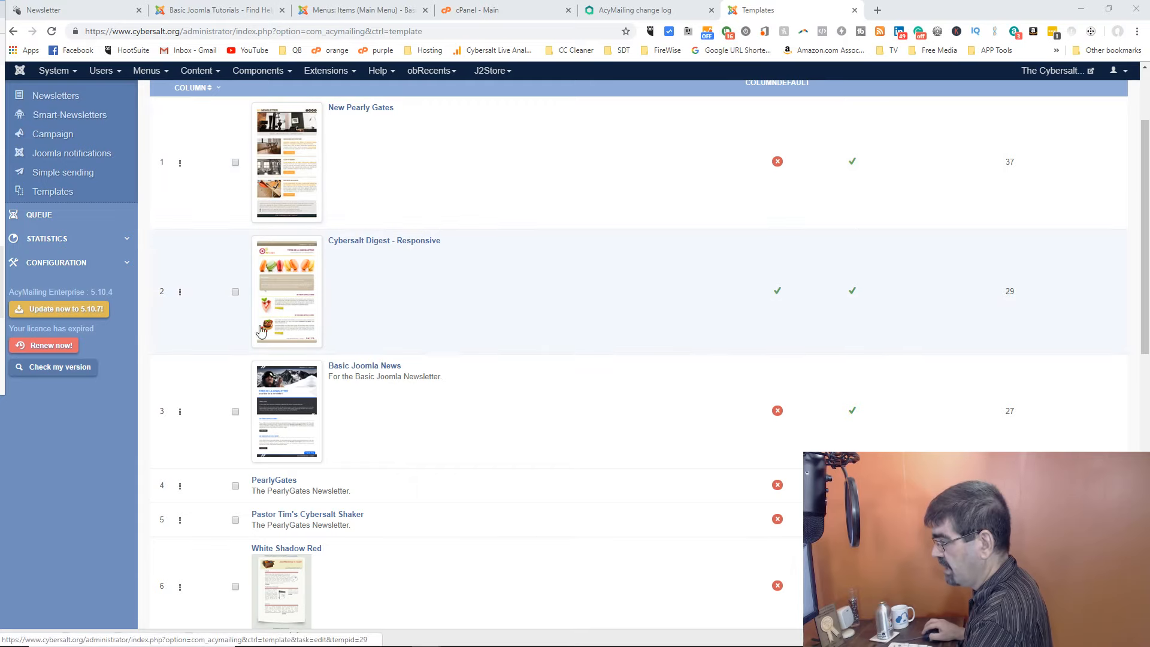
pyautogui.click(374, 243)
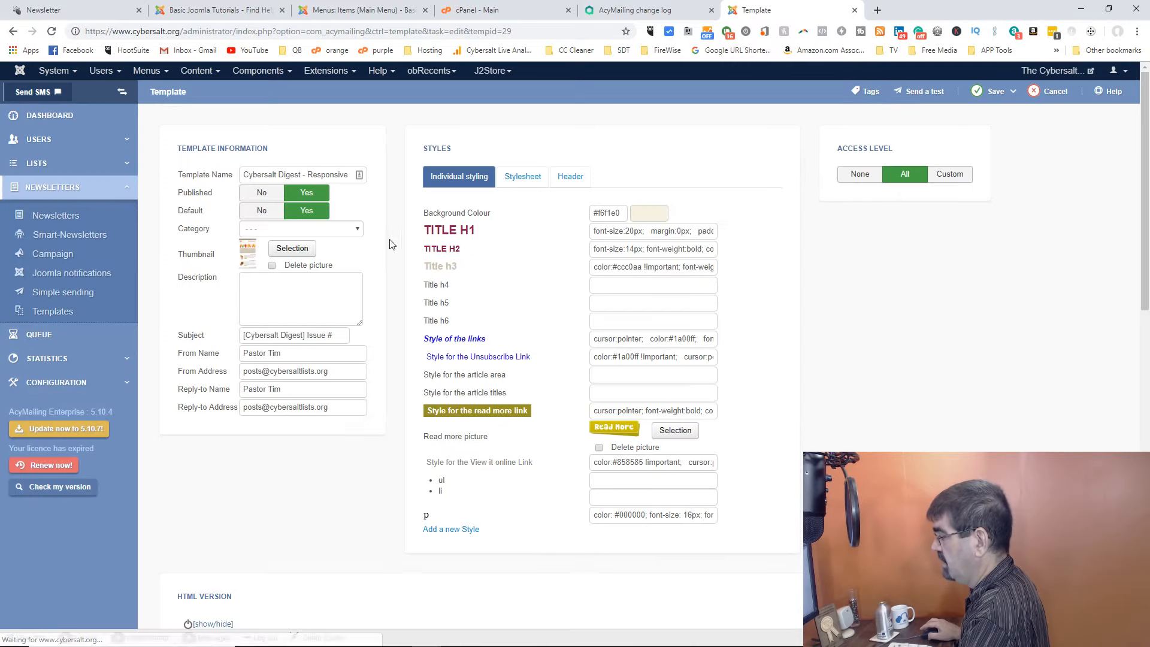
pyautogui.scroll(-10, 565, 257)
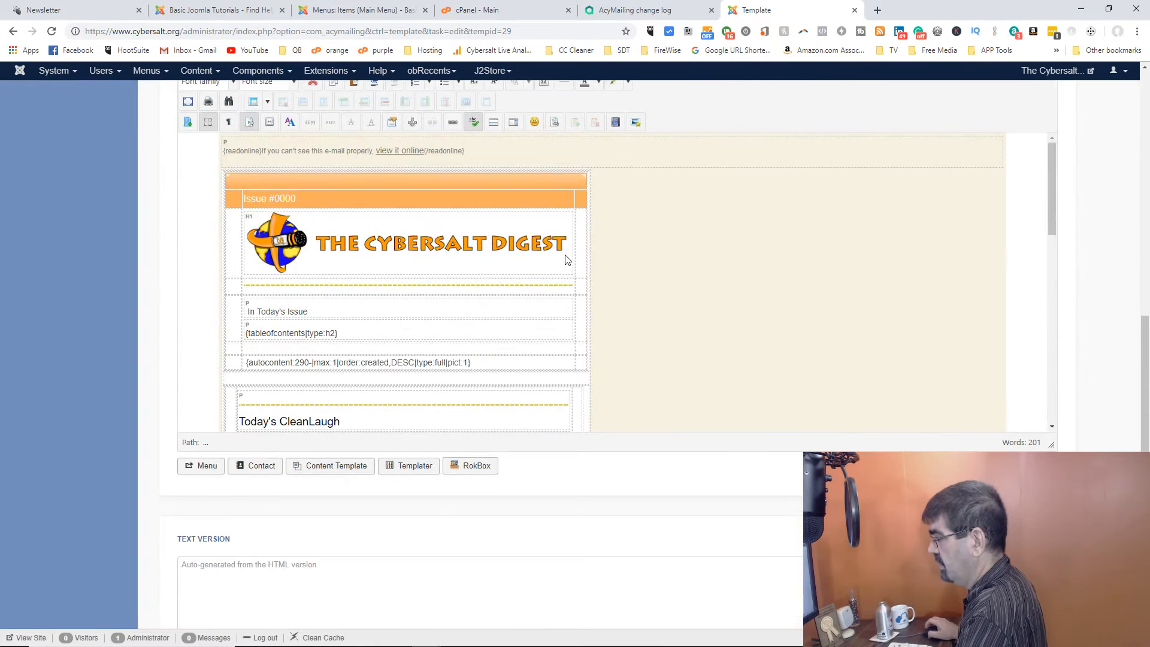
pyautogui.scroll(10, 565, 257)
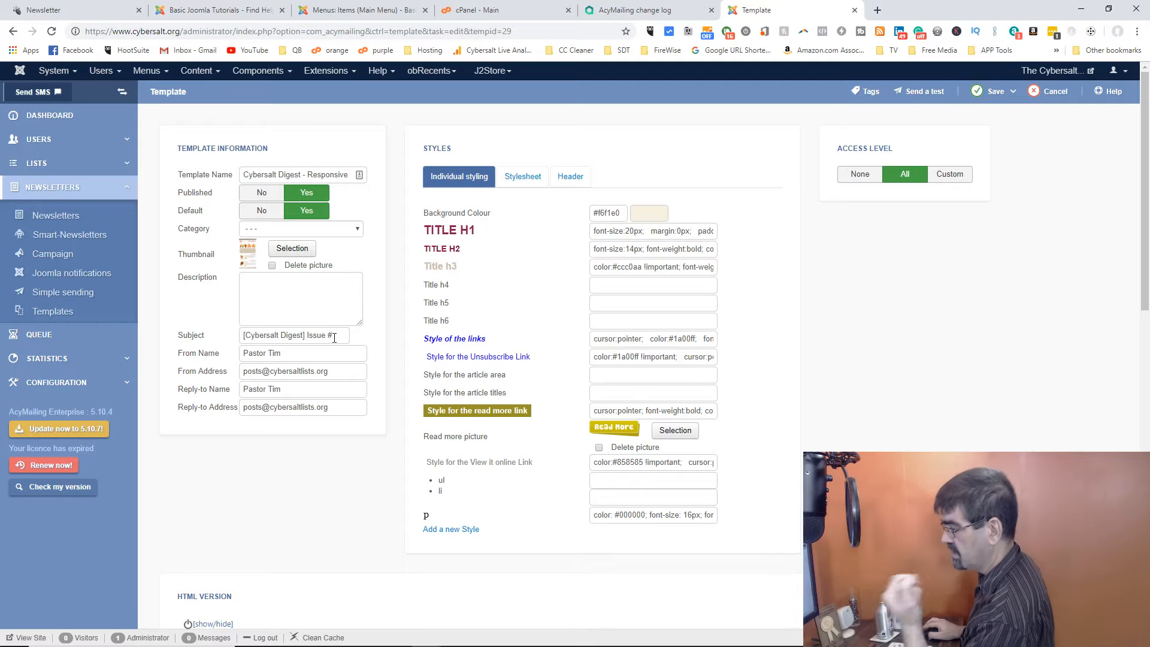
# Examine the template's issue header and autocontent tags in the HTML editor, and highlight the category ID 290 in the first tag
pyautogui.scroll(-5, 369, 333)
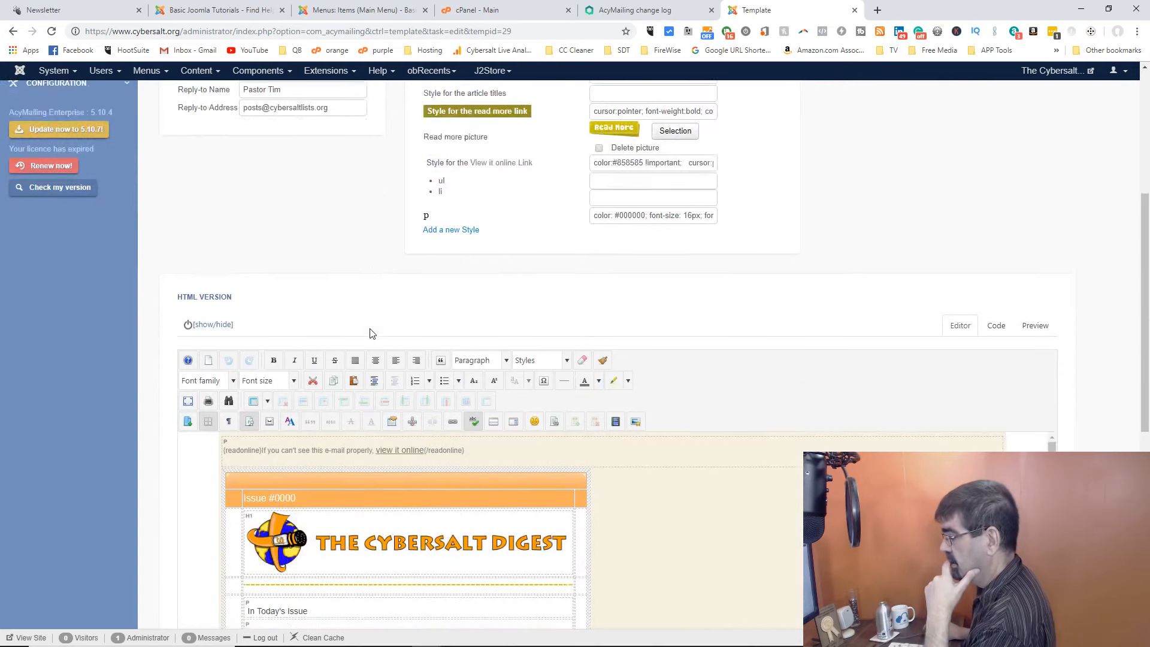
pyautogui.scroll(-4, 371, 333)
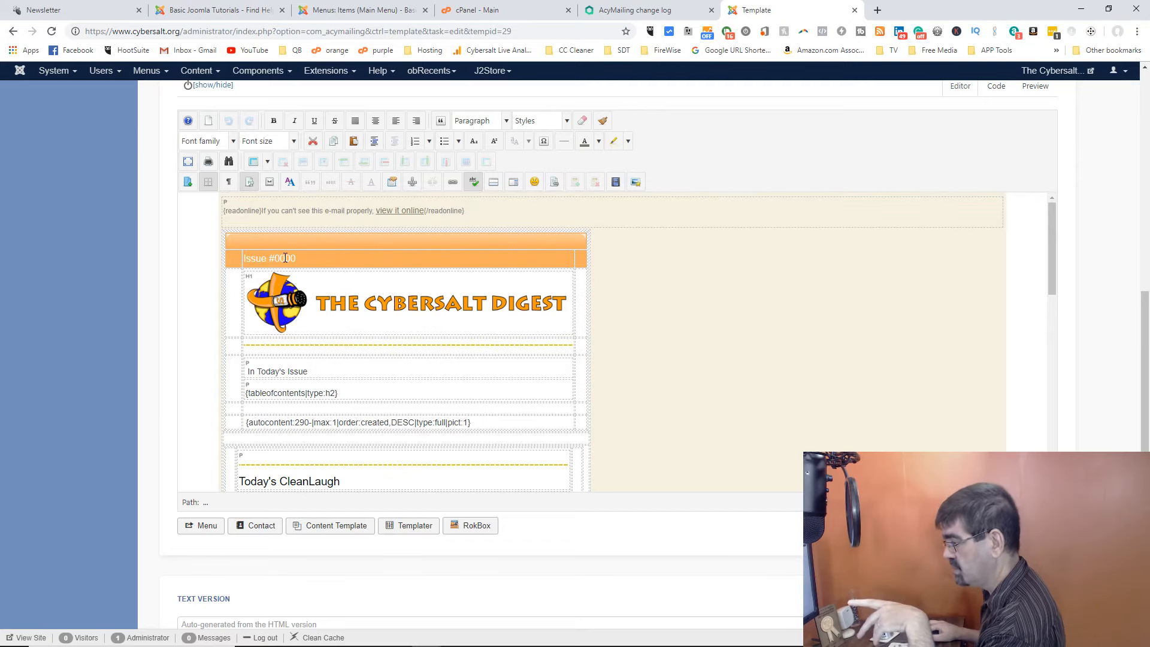
pyautogui.scroll(-1, 677, 273)
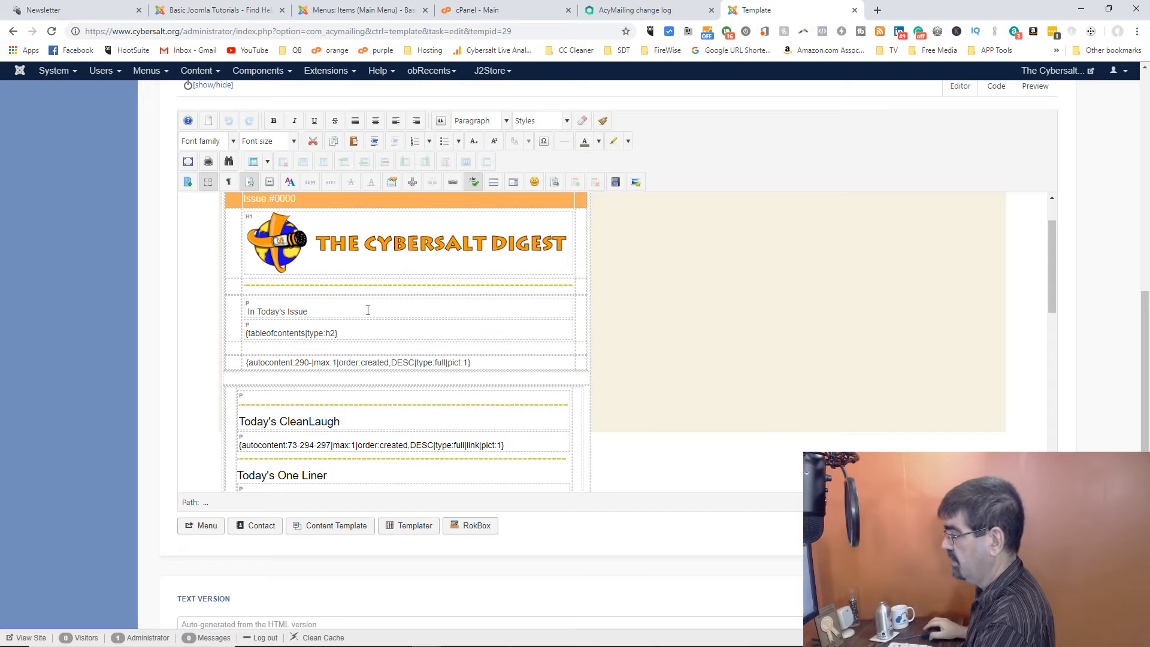
pyautogui.scroll(-1, 387, 293)
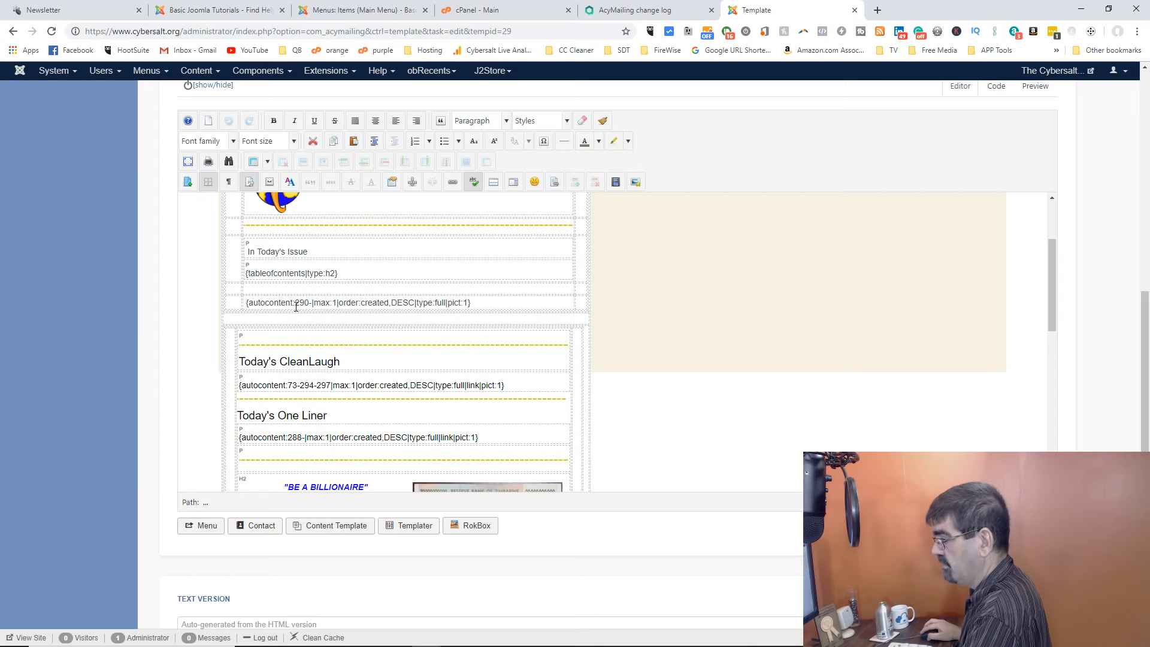
pyautogui.moveTo(294, 302); pyautogui.dragTo(307, 303)
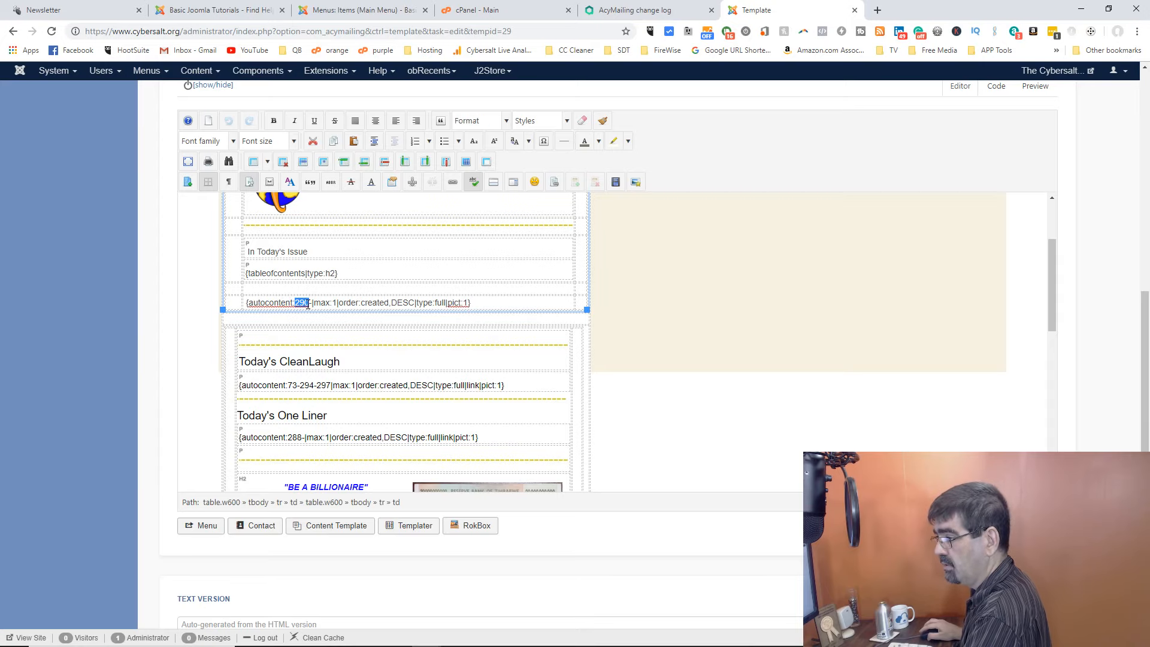
# Highlight the max value in the template's first autocontent tag and examine the remaining digest sections down to the unsubscribe footer
pyautogui.click(358, 304)
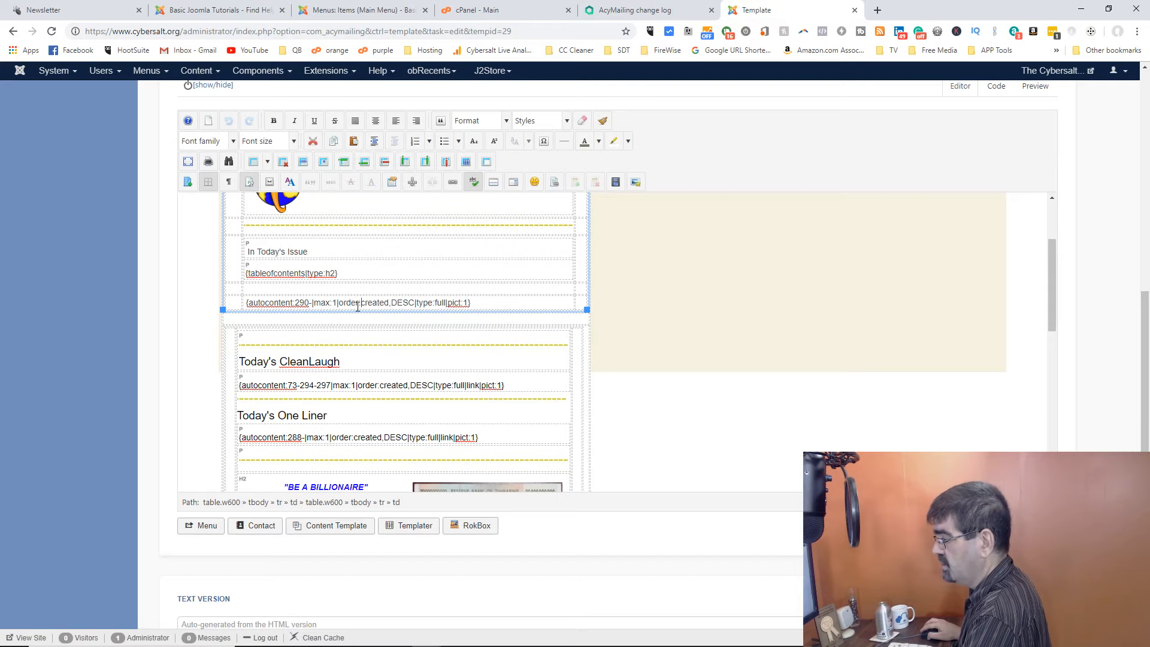
pyautogui.doubleClick(335, 304)
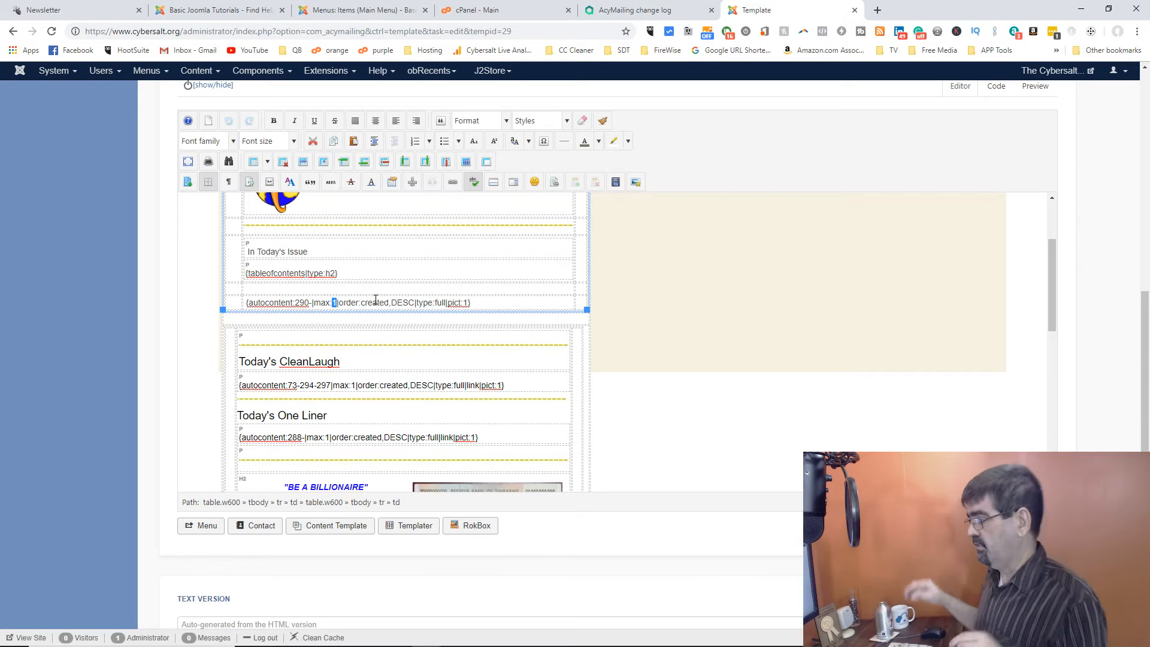
pyautogui.scroll(-2, 429, 248)
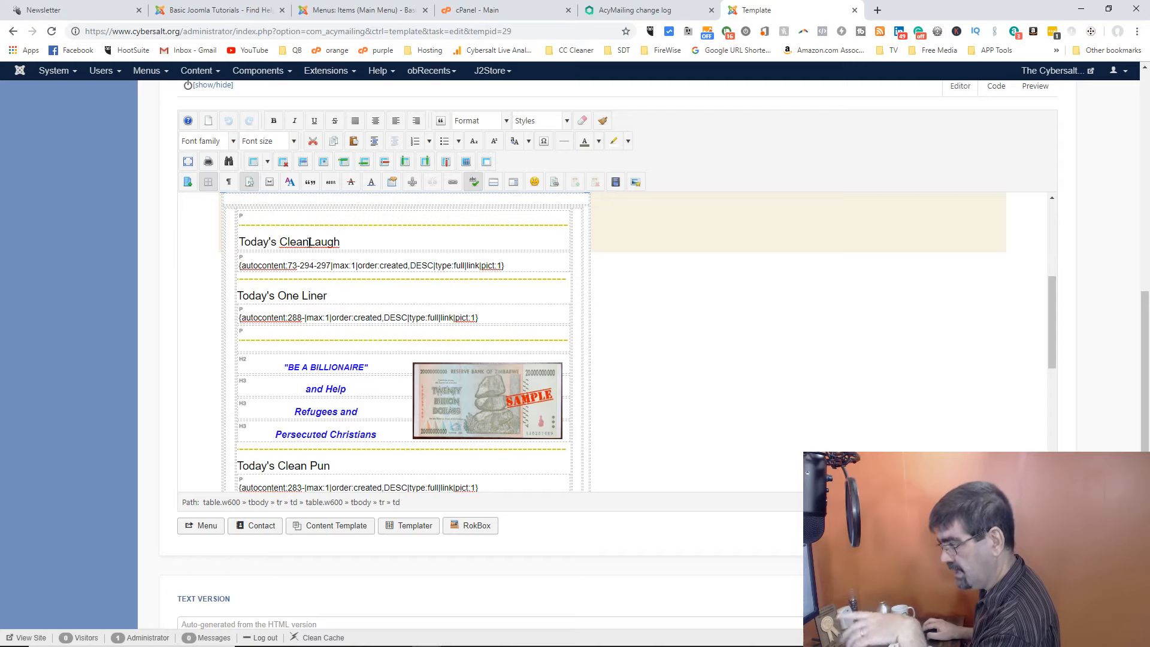
pyautogui.scroll(-1, 392, 243)
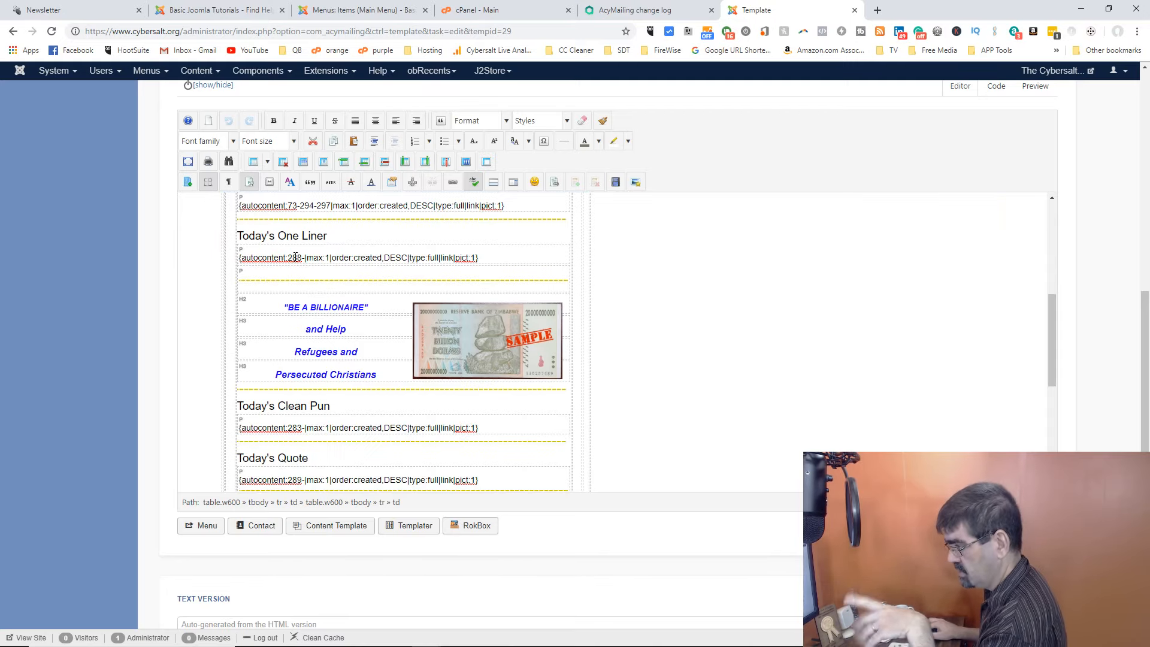
pyautogui.scroll(-2, 359, 246)
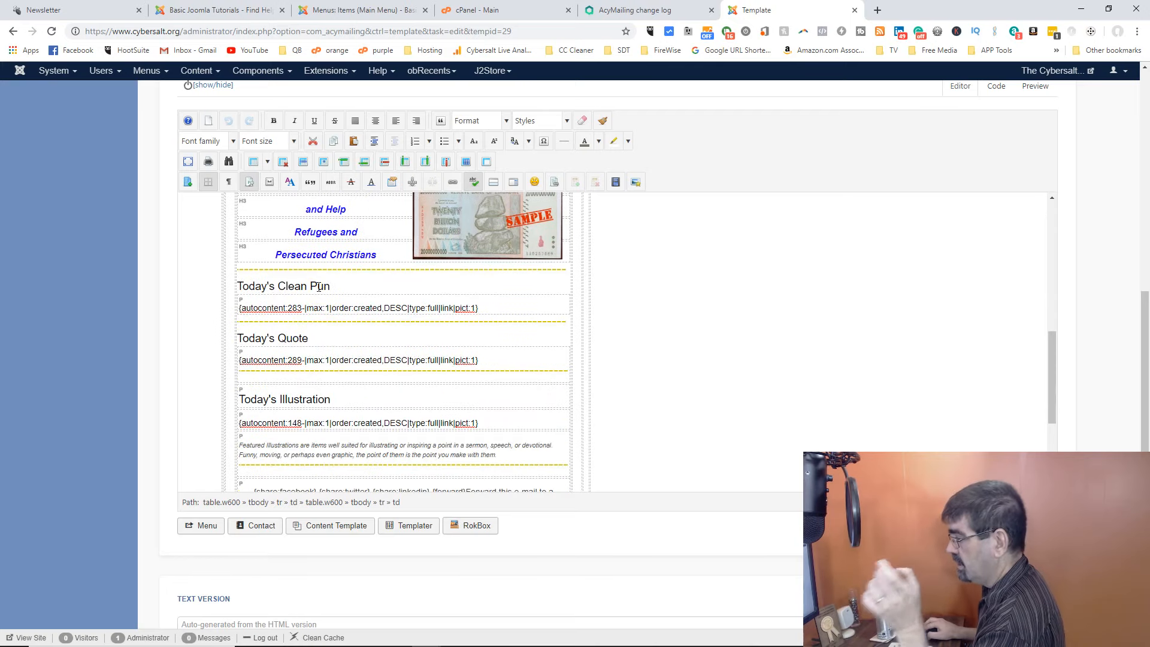
pyautogui.scroll(-2, 368, 328)
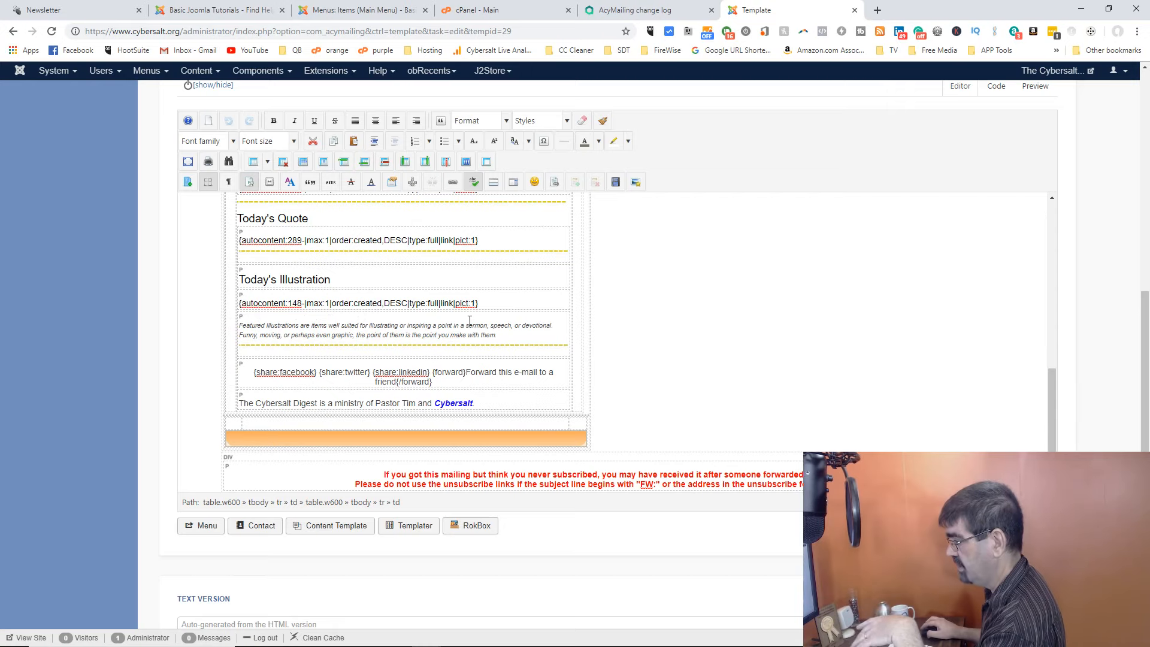
pyautogui.scroll(-1, 345, 298)
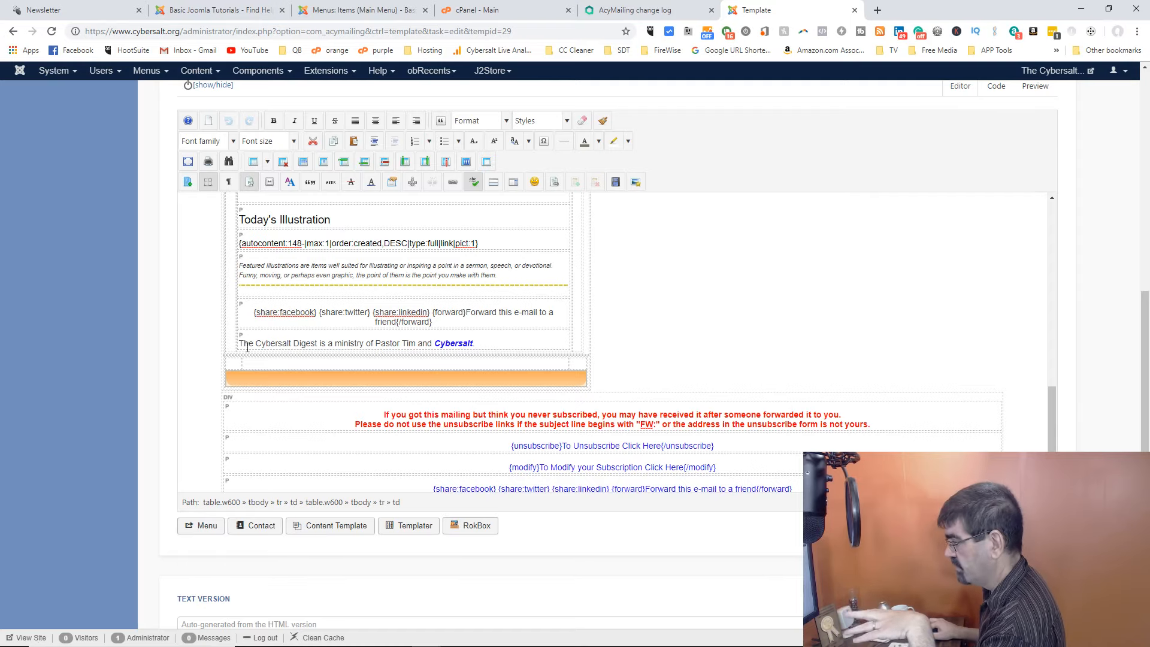
pyautogui.scroll(-1, 508, 336)
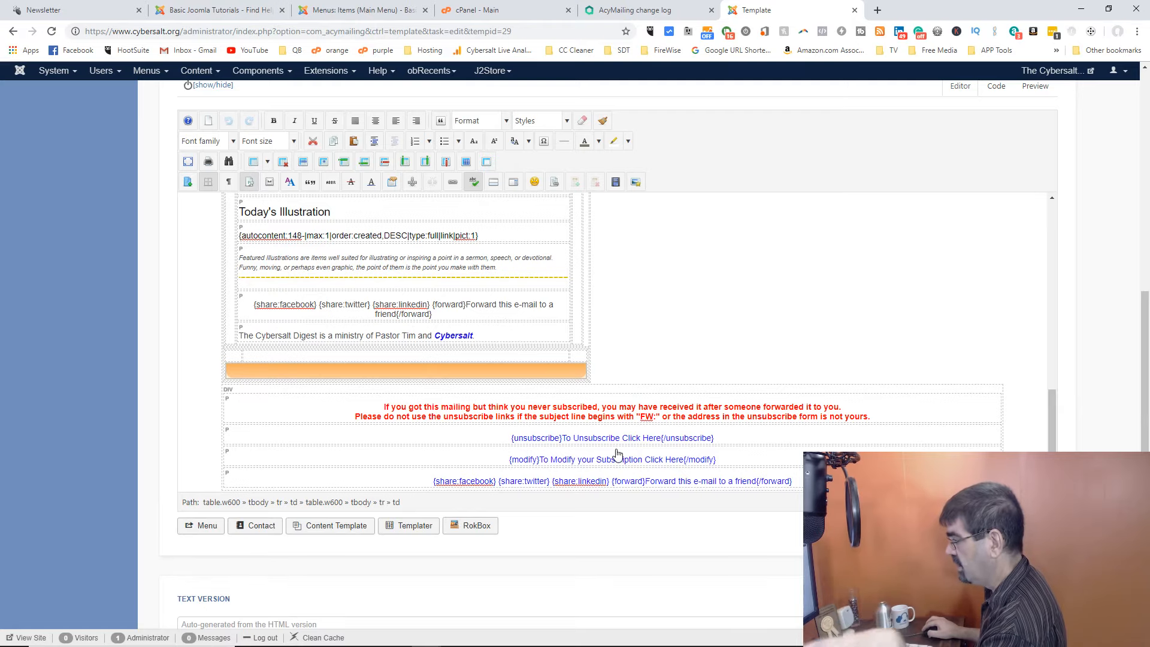
# Review the digest template again from its issue header through the Today's Illustration section
pyautogui.scroll(10, 737, 331)
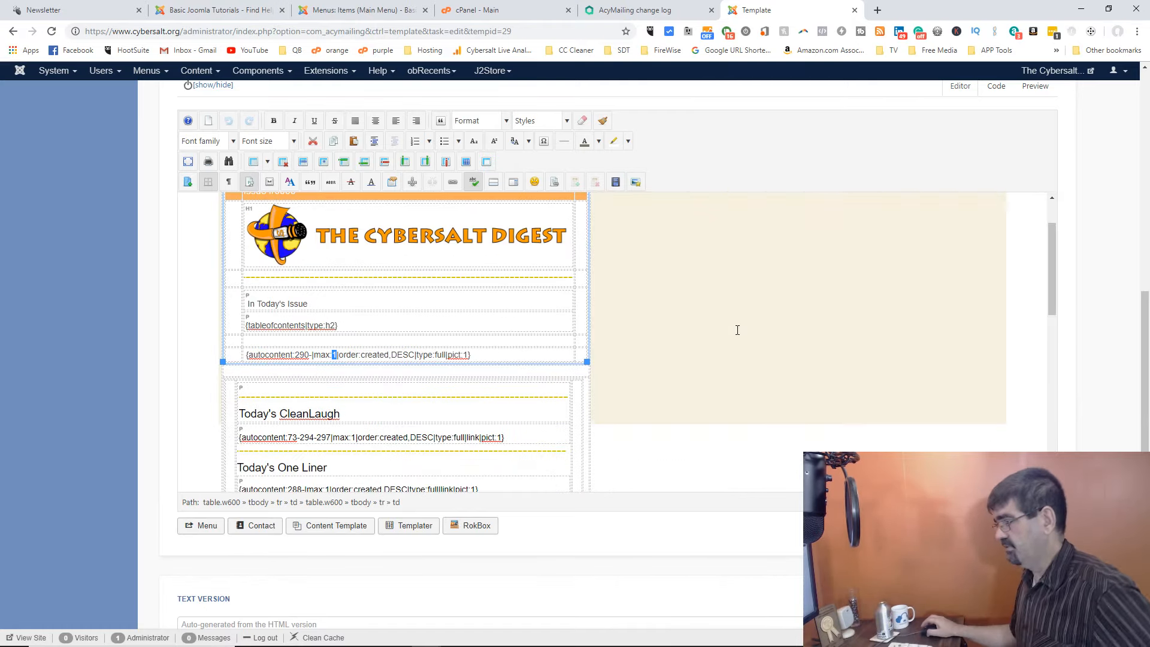
pyautogui.scroll(-2, 736, 331)
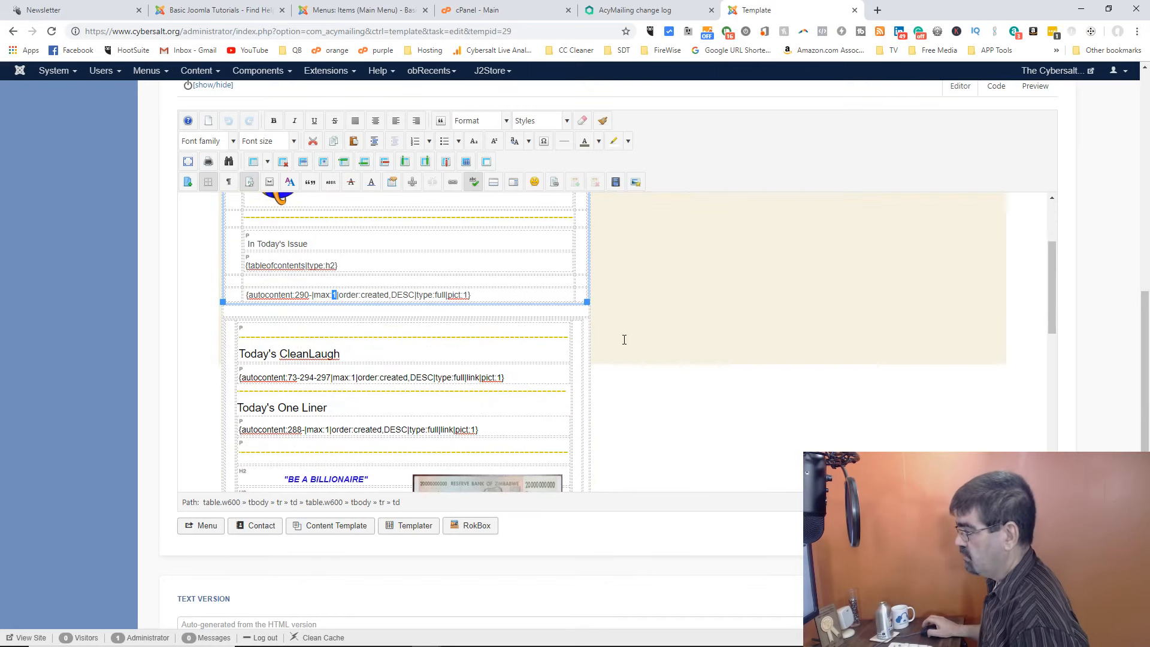
pyautogui.scroll(2, 388, 296)
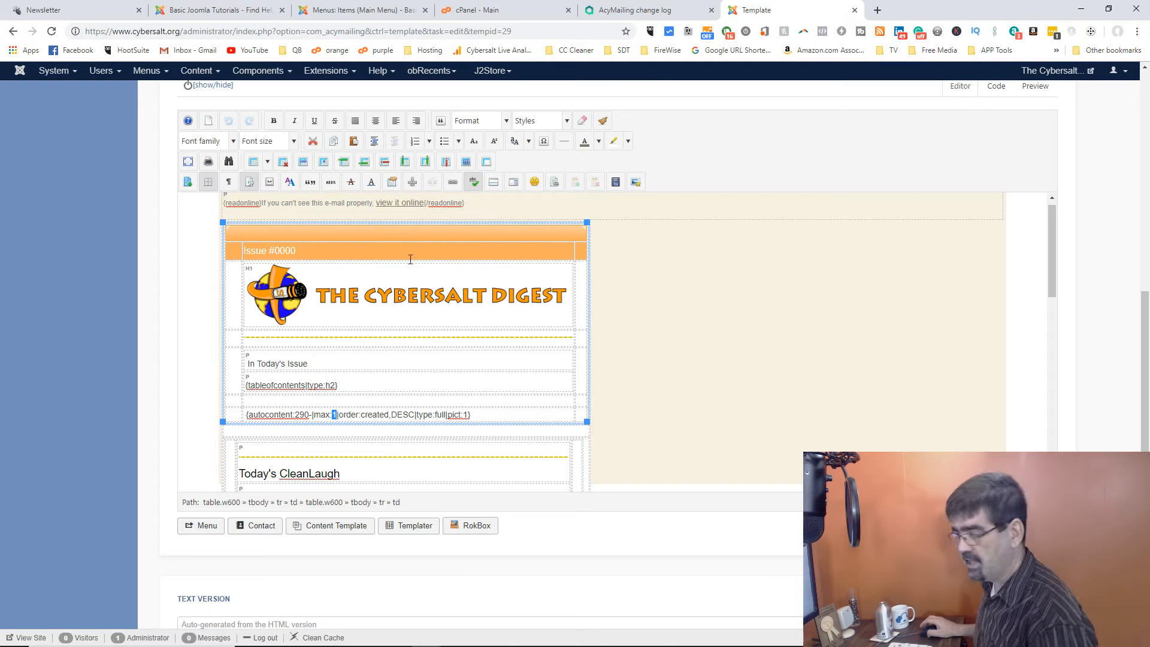
pyautogui.scroll(-1, 377, 325)
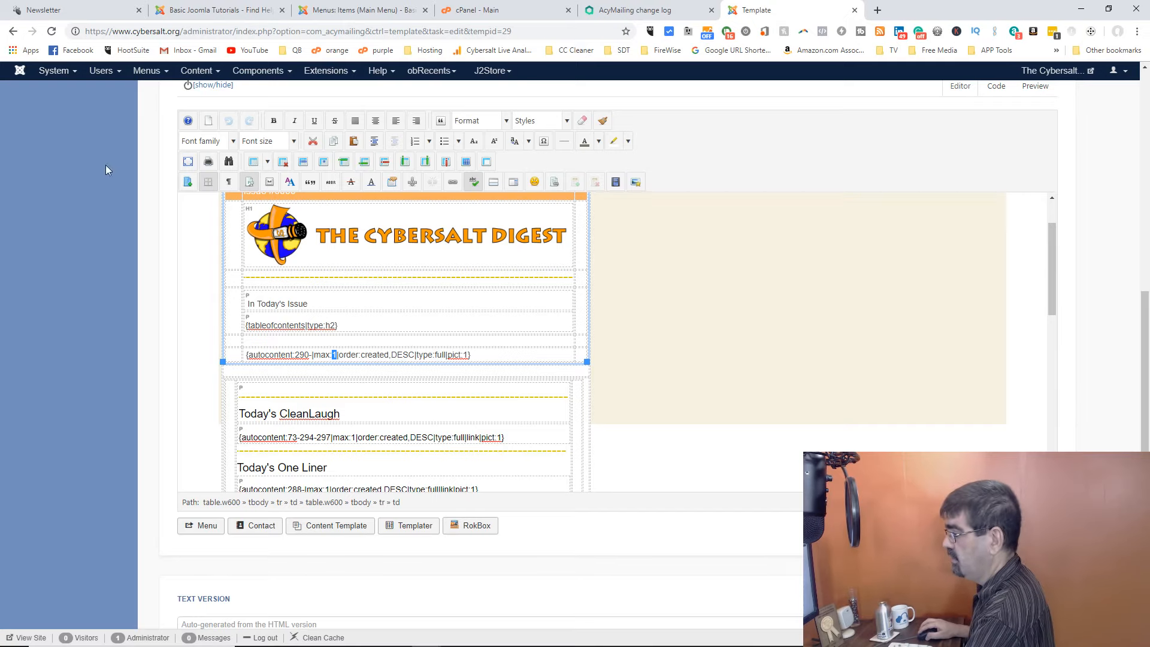
pyautogui.scroll(-6, 403, 282)
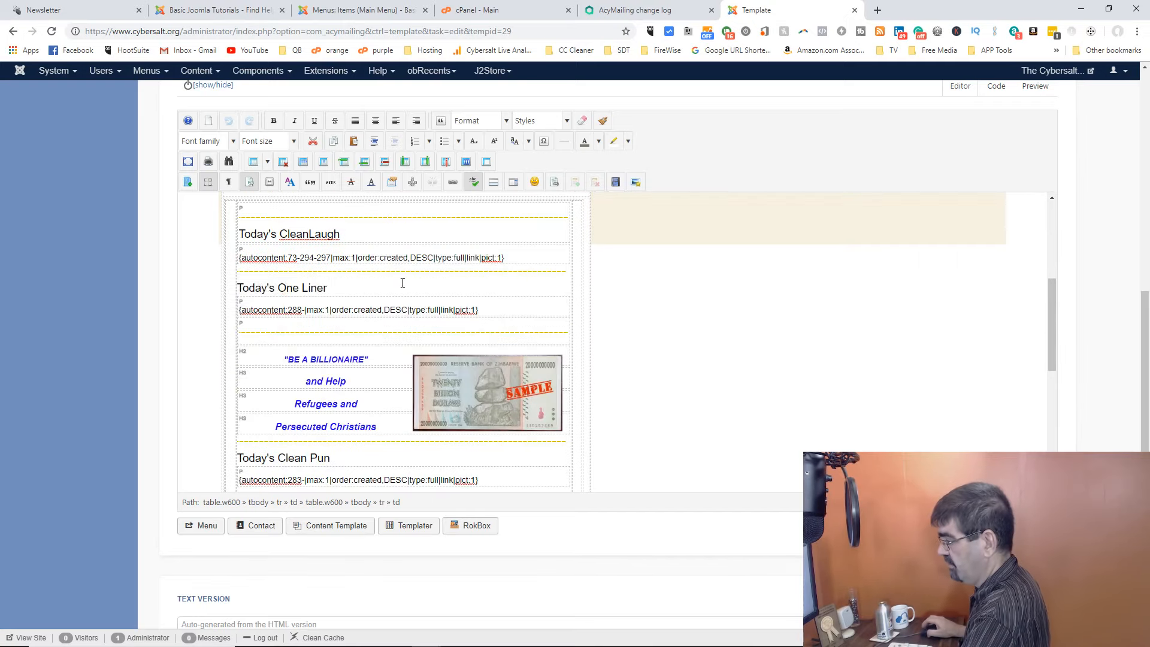
pyautogui.scroll(-1, 403, 284)
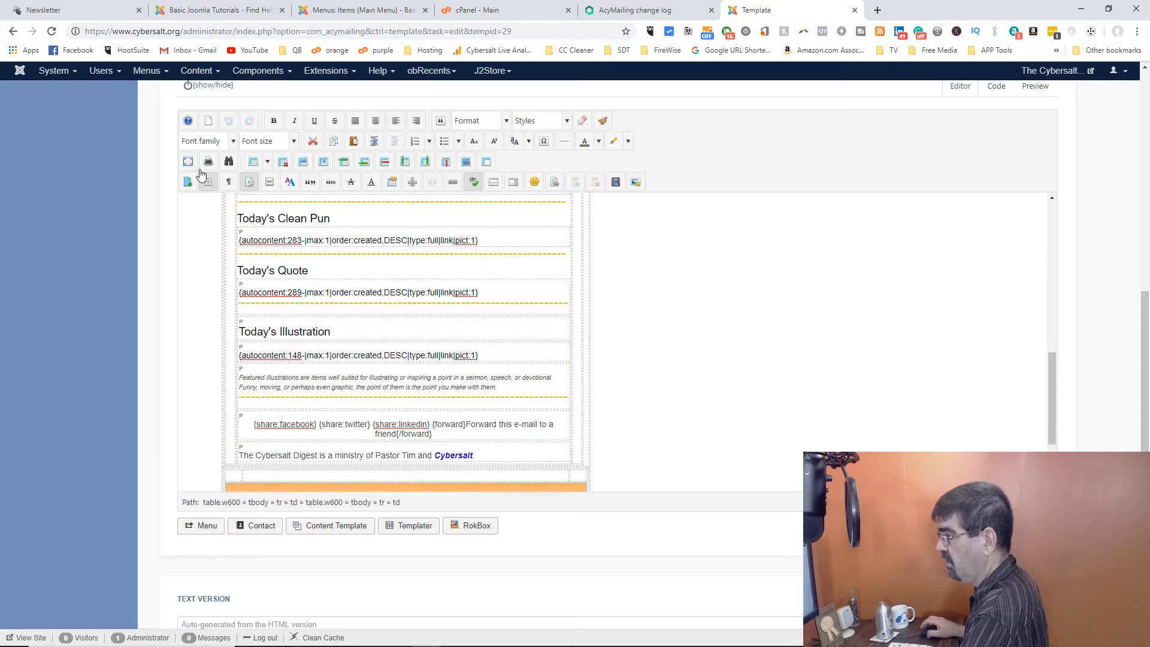
# Leave the template and open the newsletter [Cybersalt Digest] Issue #4451 from the newsletters listing
pyautogui.click(13, 31)
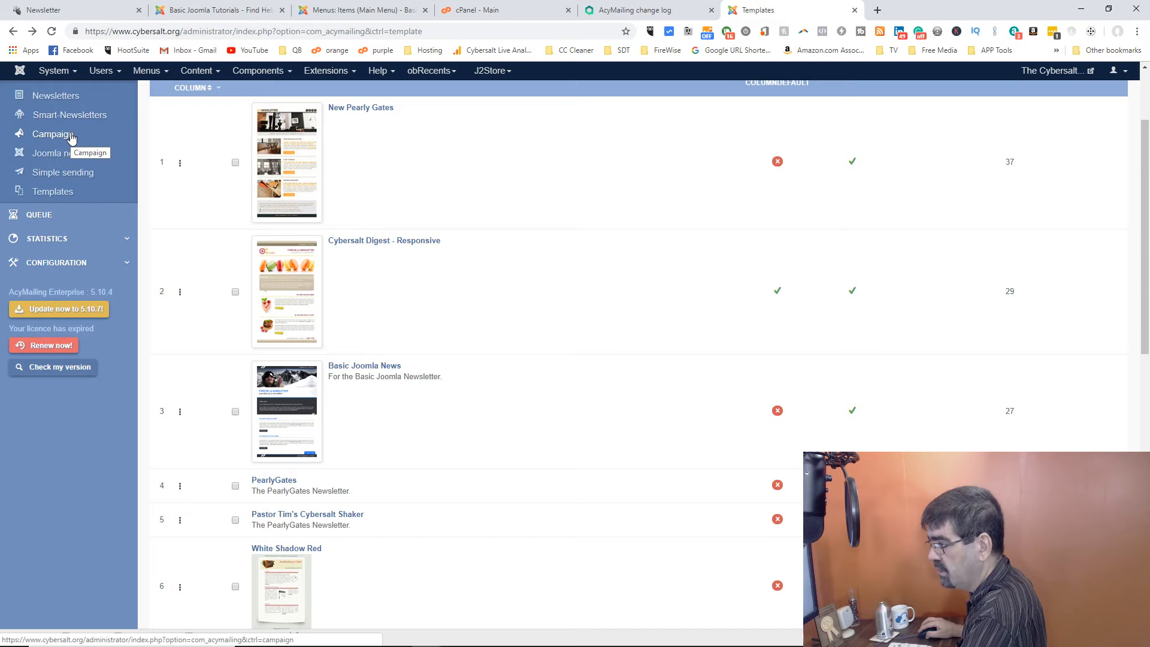
pyautogui.scroll(2, 71, 137)
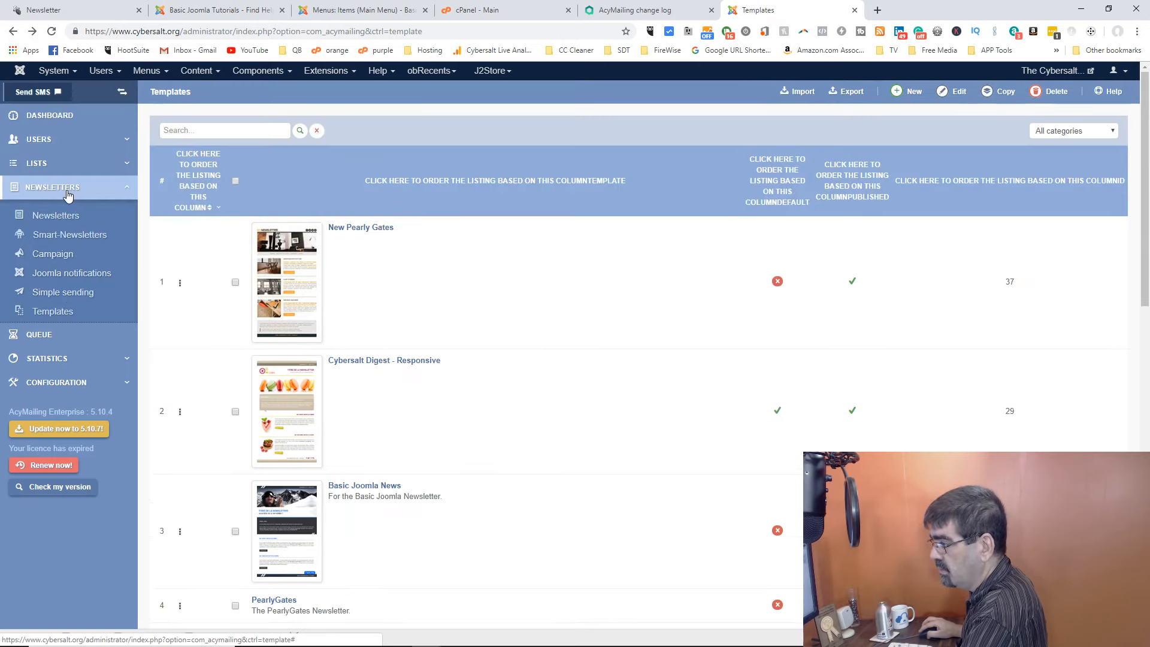
pyautogui.click(54, 219)
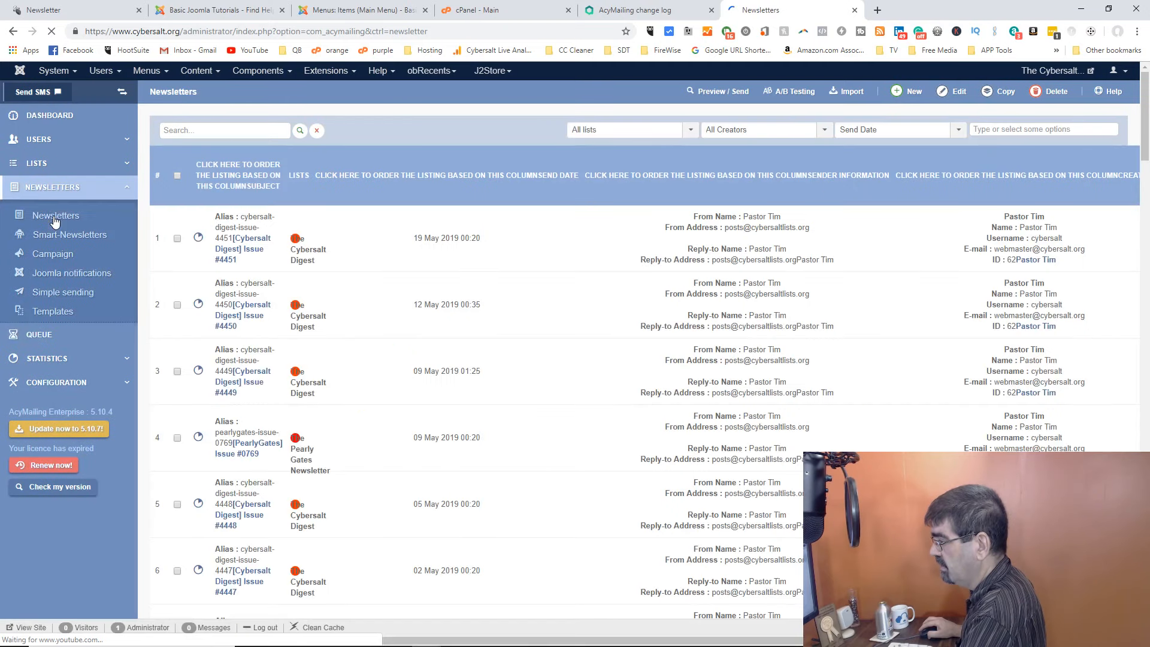
pyautogui.click(243, 244)
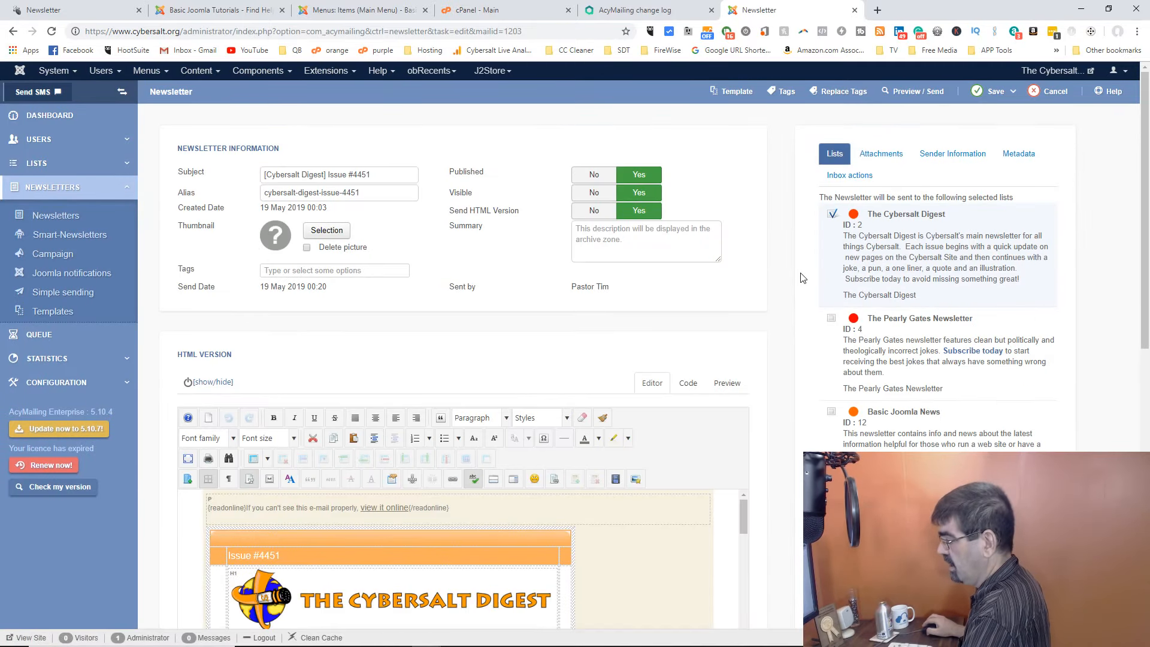
# Examine Issue #4451's newsletter information and the article content inserted in each section, from the news introduction to the quote
pyautogui.scroll(-3, 802, 277)
pyautogui.scroll(3, 802, 278)
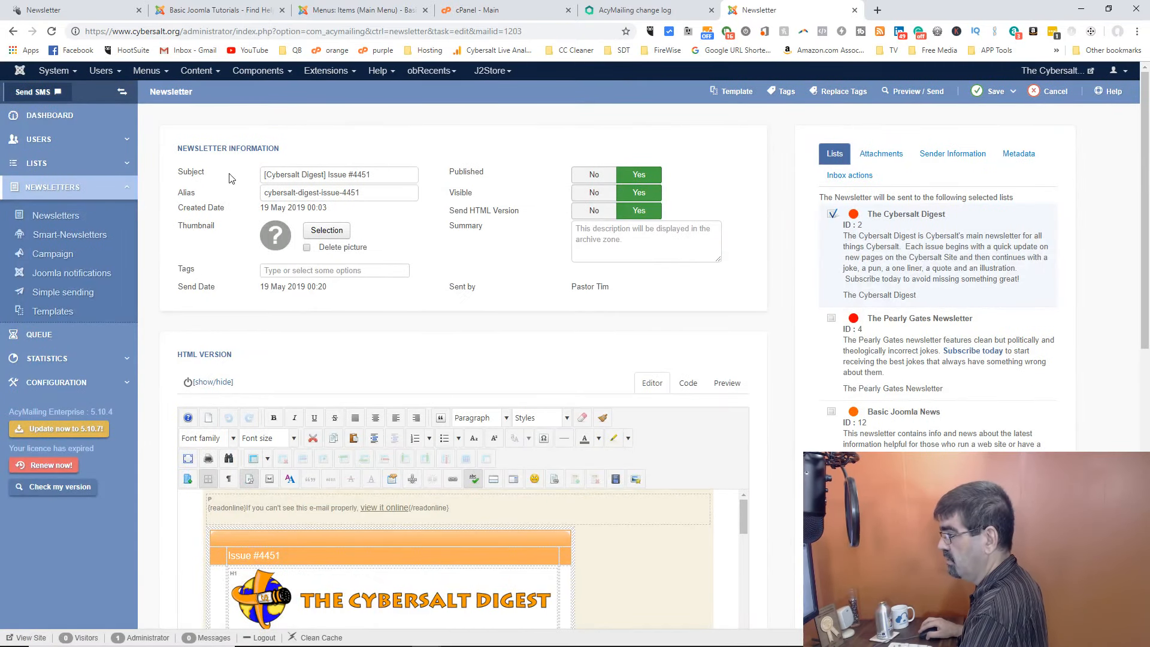
pyautogui.scroll(-6, 253, 195)
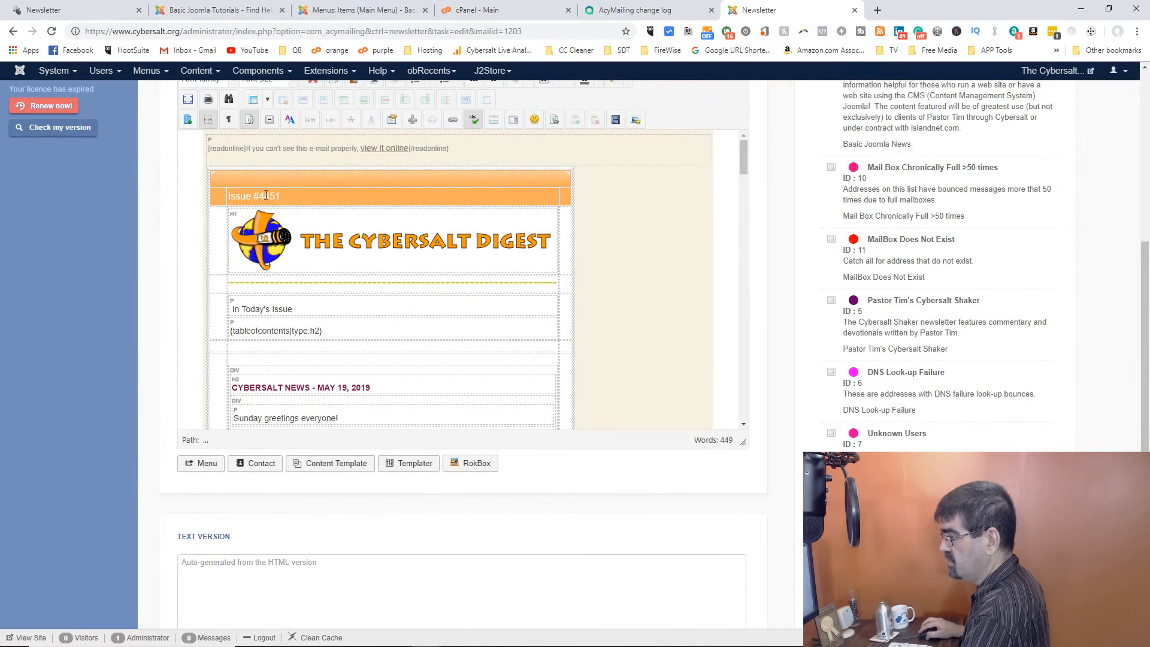
pyautogui.scroll(-1, 425, 235)
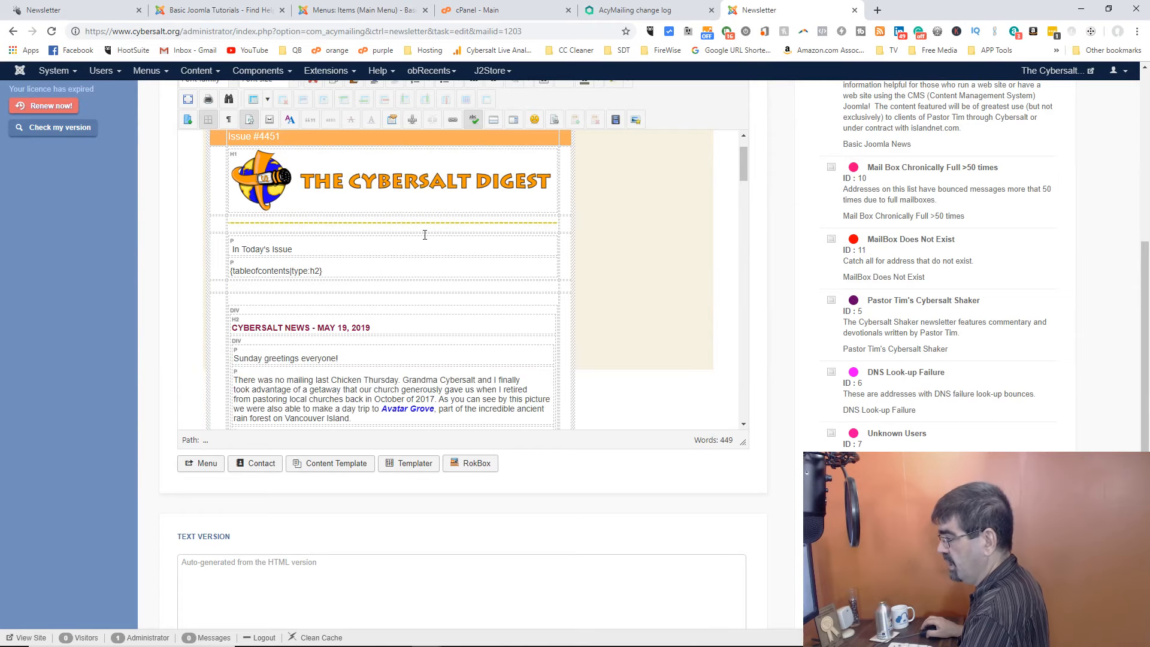
pyautogui.scroll(-4, 424, 234)
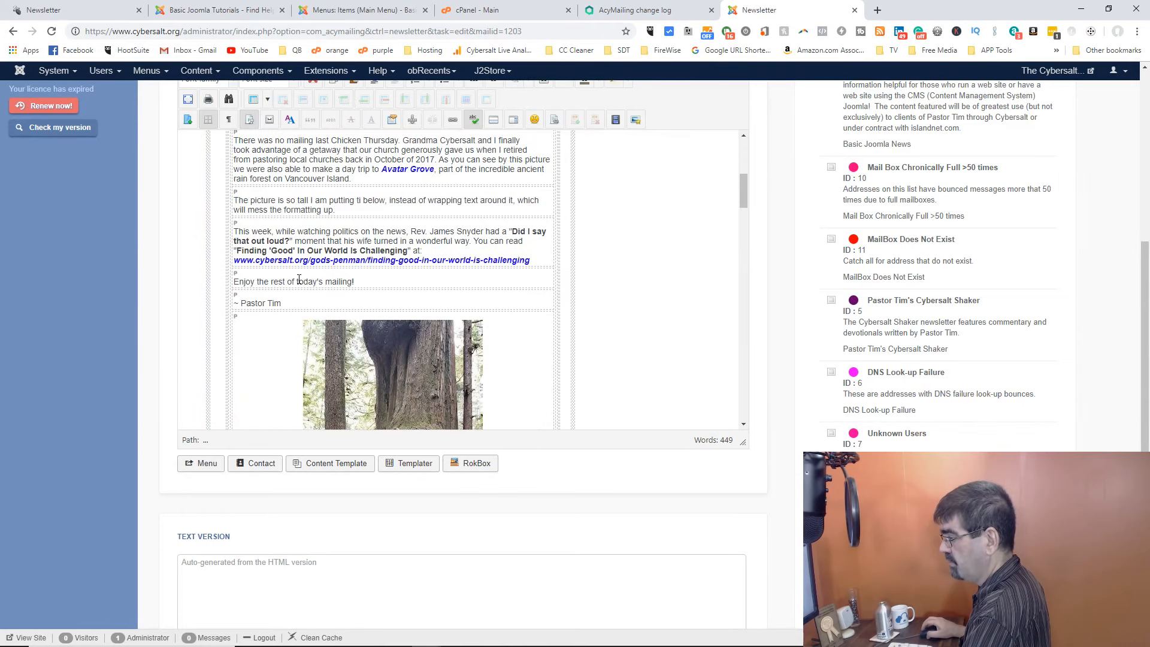
pyautogui.scroll(-3, 298, 280)
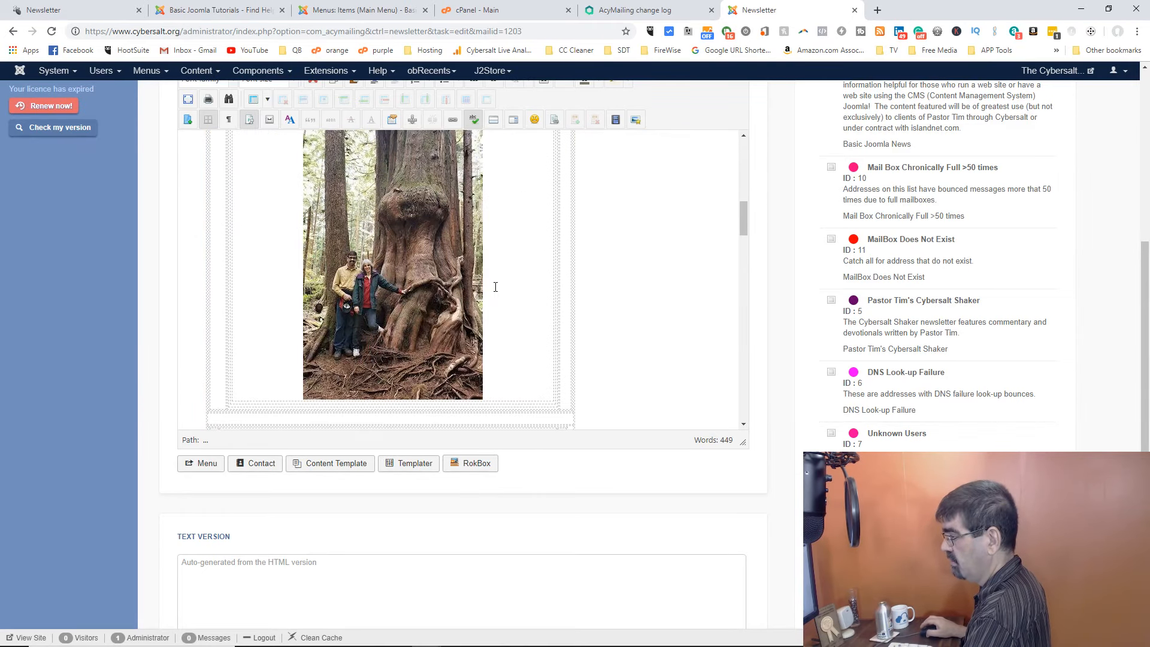
pyautogui.scroll(-5, 496, 287)
pyautogui.scroll(-2, 456, 281)
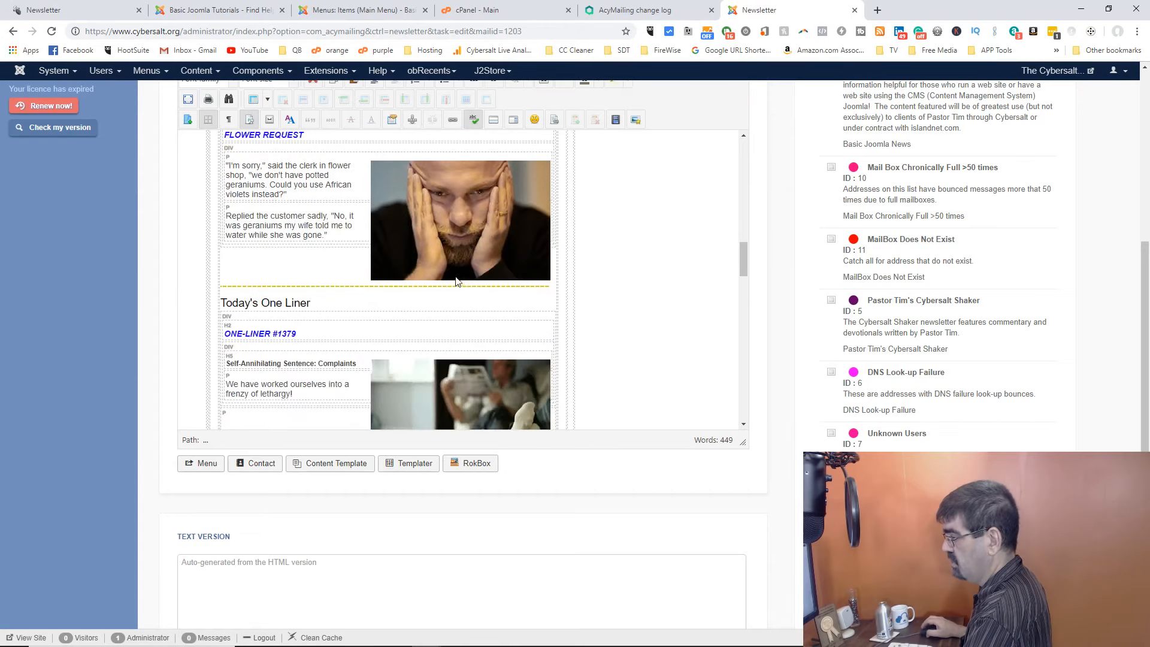
pyautogui.scroll(-2, 461, 216)
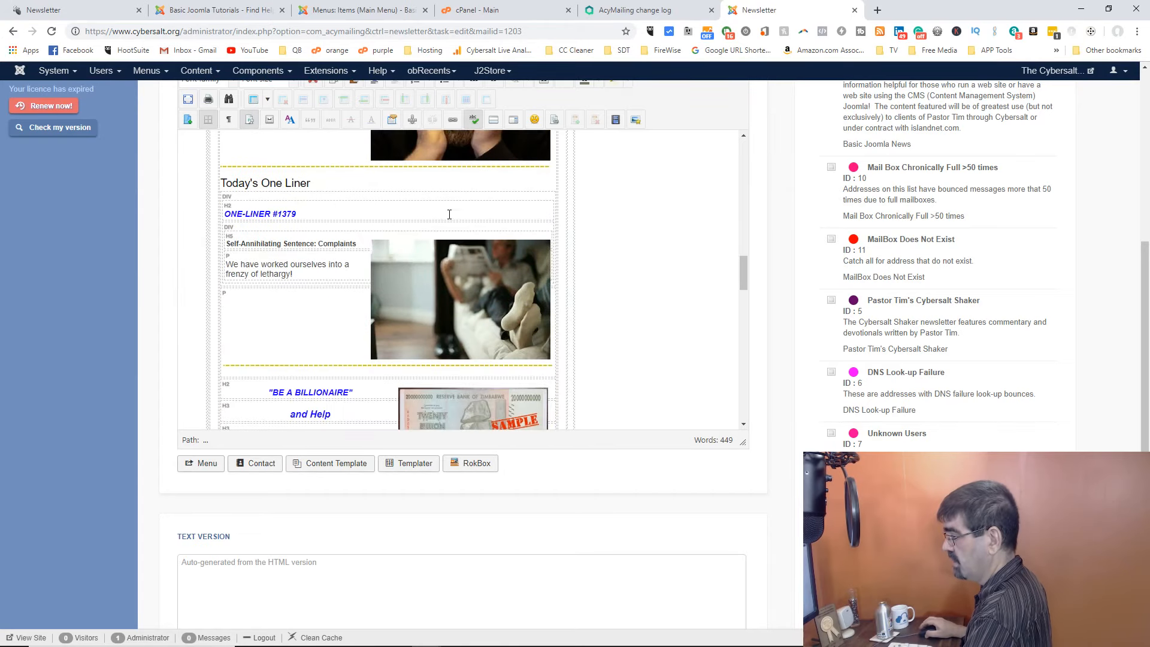
pyautogui.scroll(-3, 342, 226)
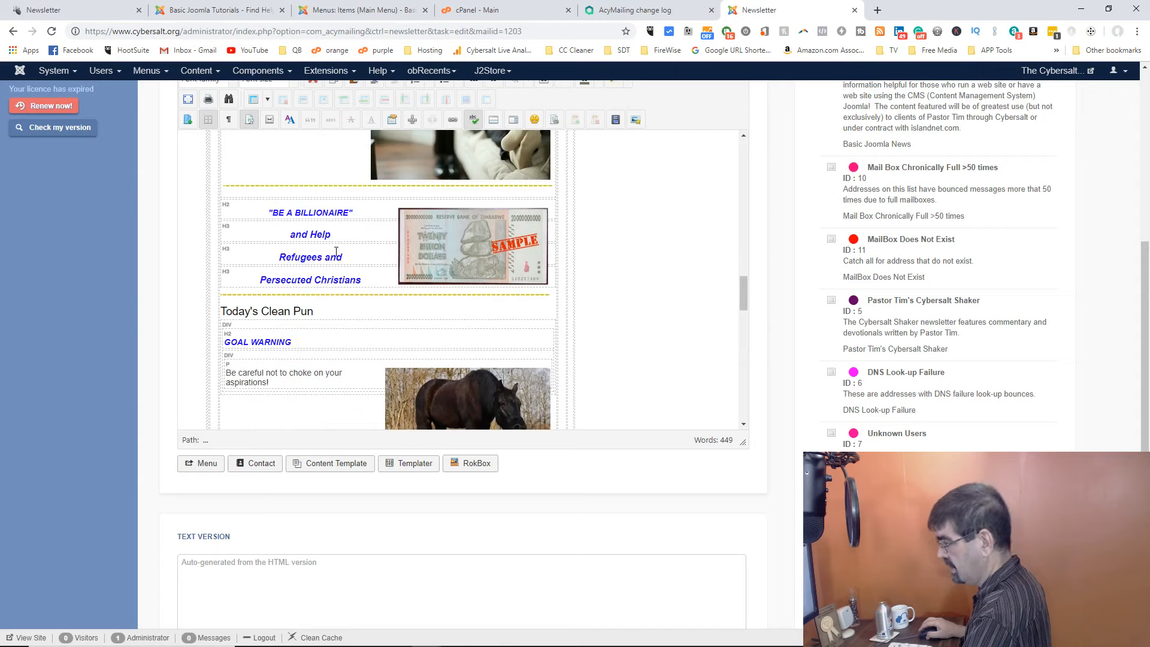
pyautogui.scroll(-8, 335, 252)
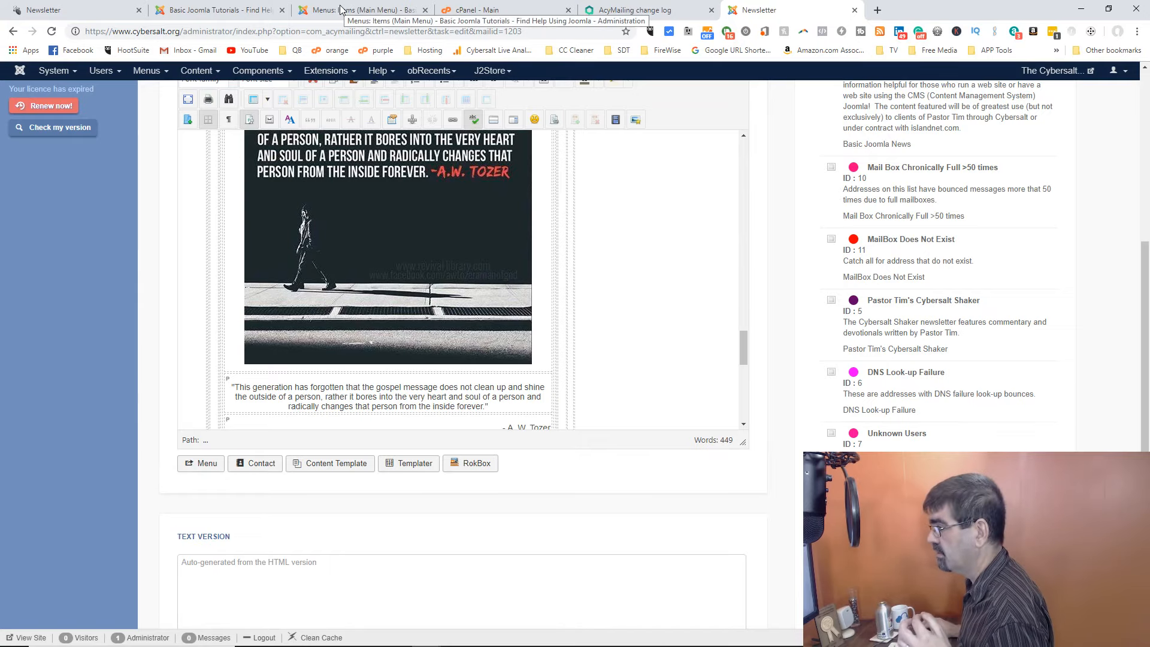
# Return to the Basic Joomla site's BasicJoomla News #001 campaign, review its details and open its email in the design editor
pyautogui.click(339, 10)
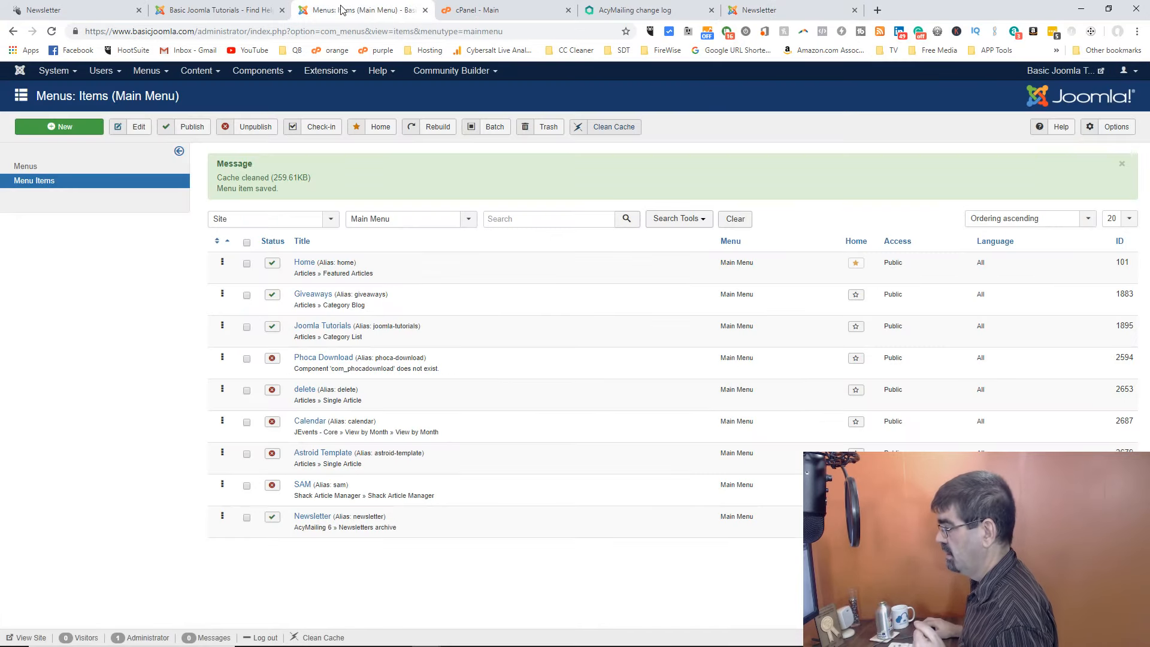
pyautogui.click(226, 13)
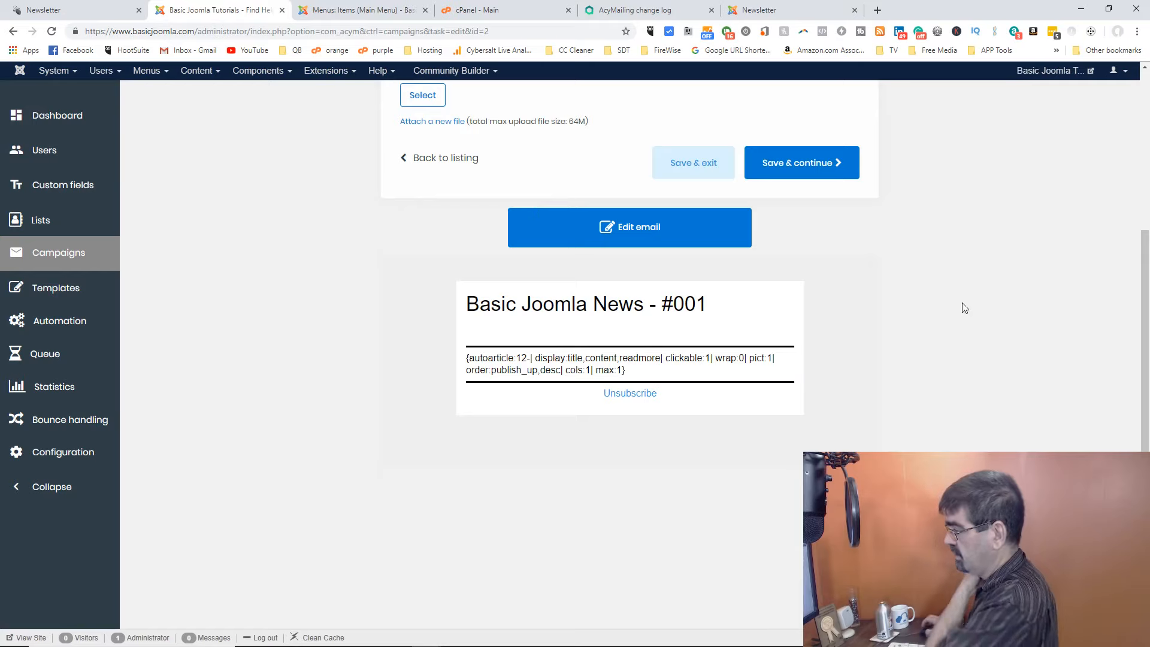
pyautogui.scroll(2, 961, 305)
pyautogui.scroll(3, 961, 305)
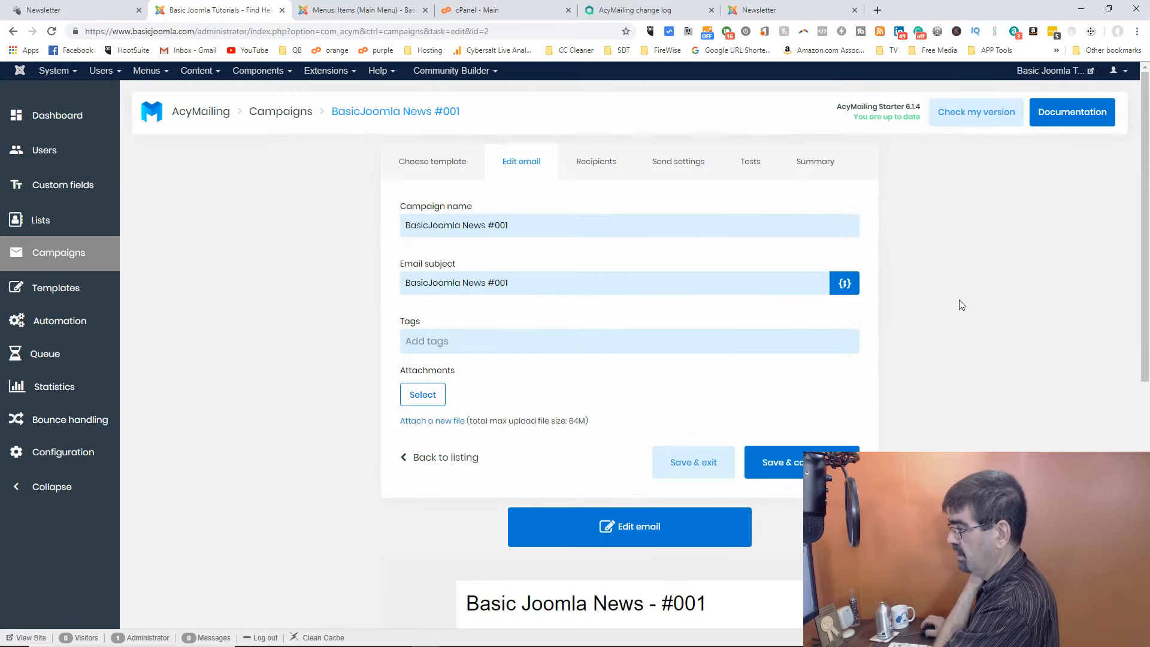
pyautogui.scroll(-1, 574, 234)
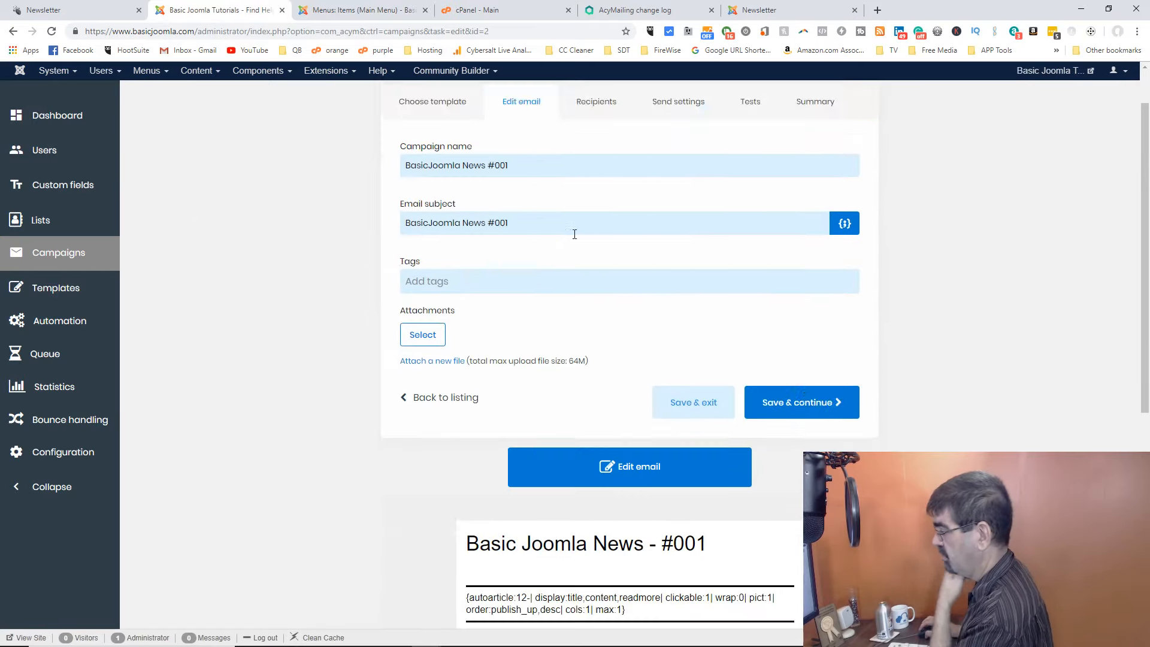
pyautogui.scroll(-2, 574, 234)
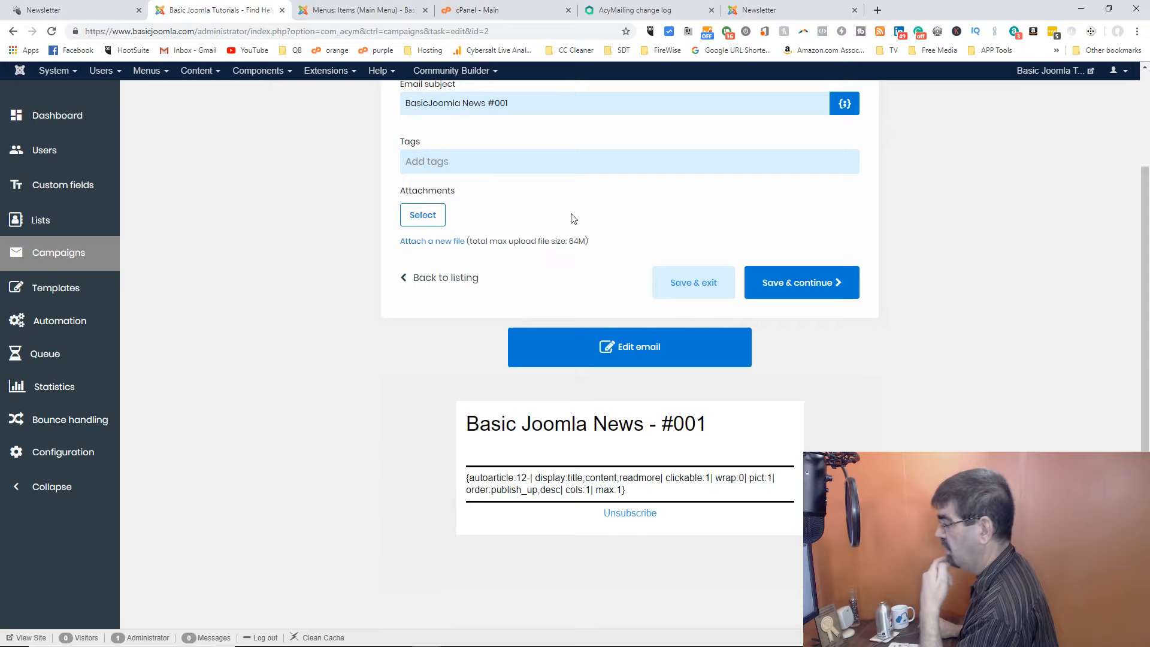
pyautogui.click(626, 352)
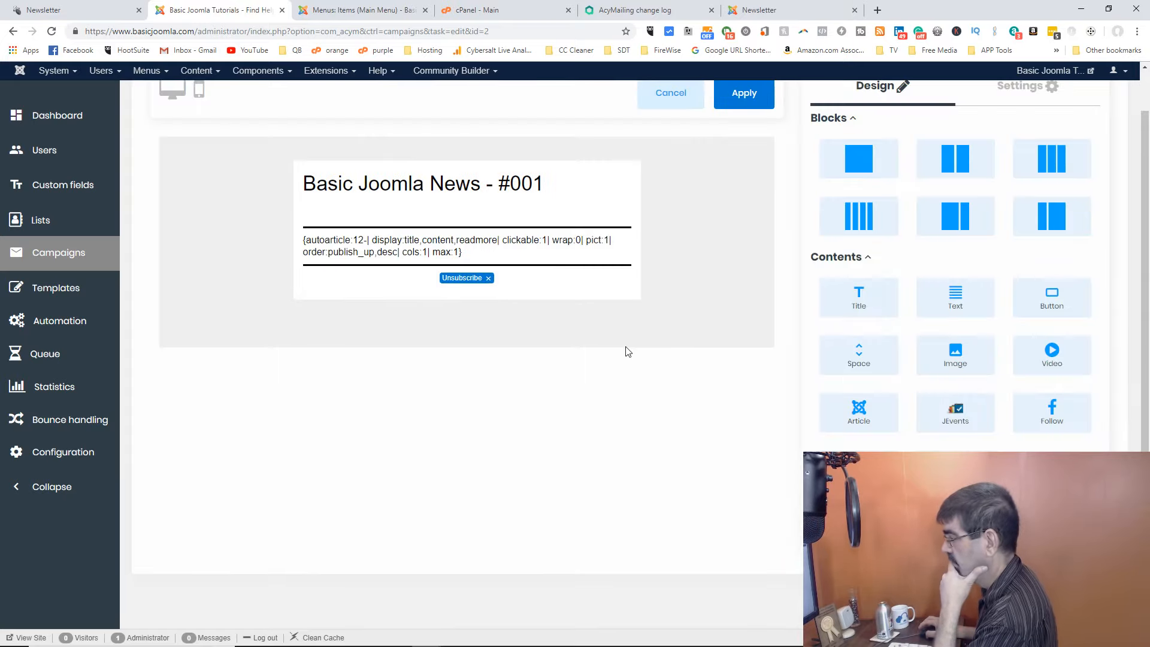
pyautogui.scroll(1, 738, 351)
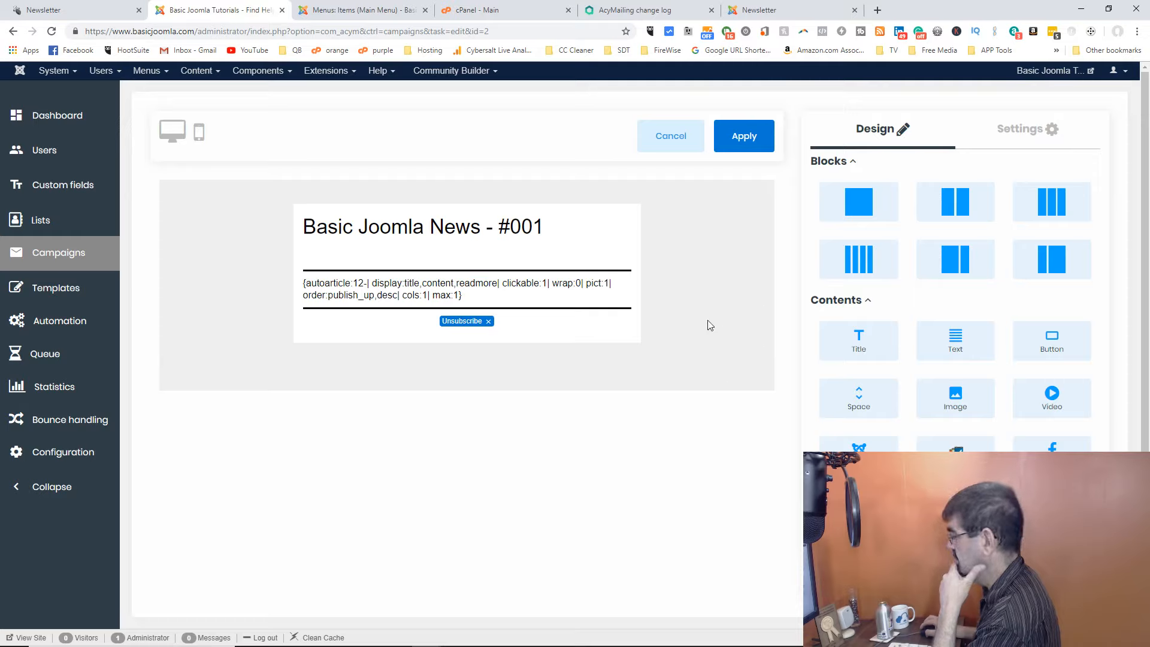
pyautogui.moveTo(586, 297)
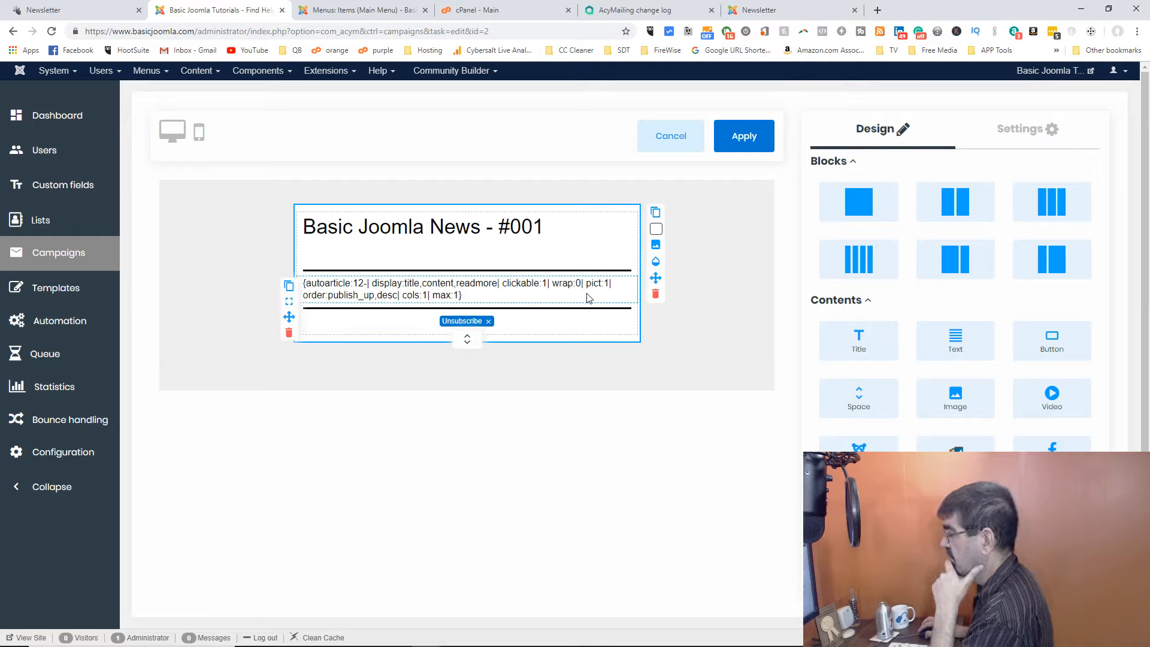
# Examine the autoarticle tag in the newsletter body, check the template settings and apply the email design
pyautogui.doubleClick(450, 287)
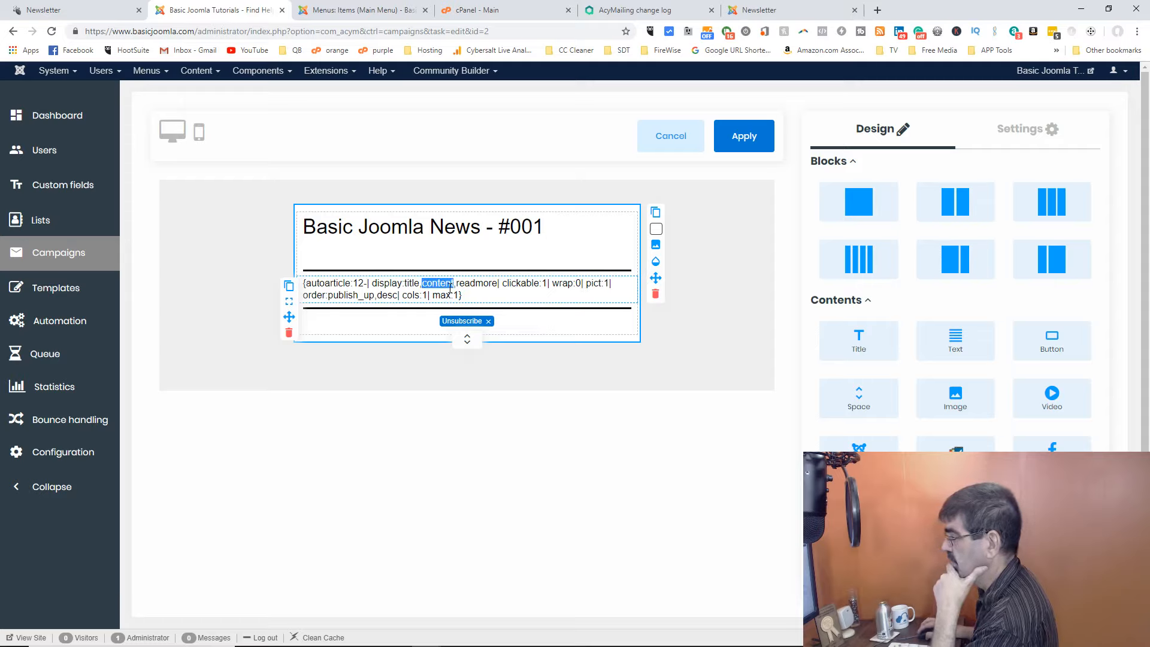
pyautogui.click(511, 297)
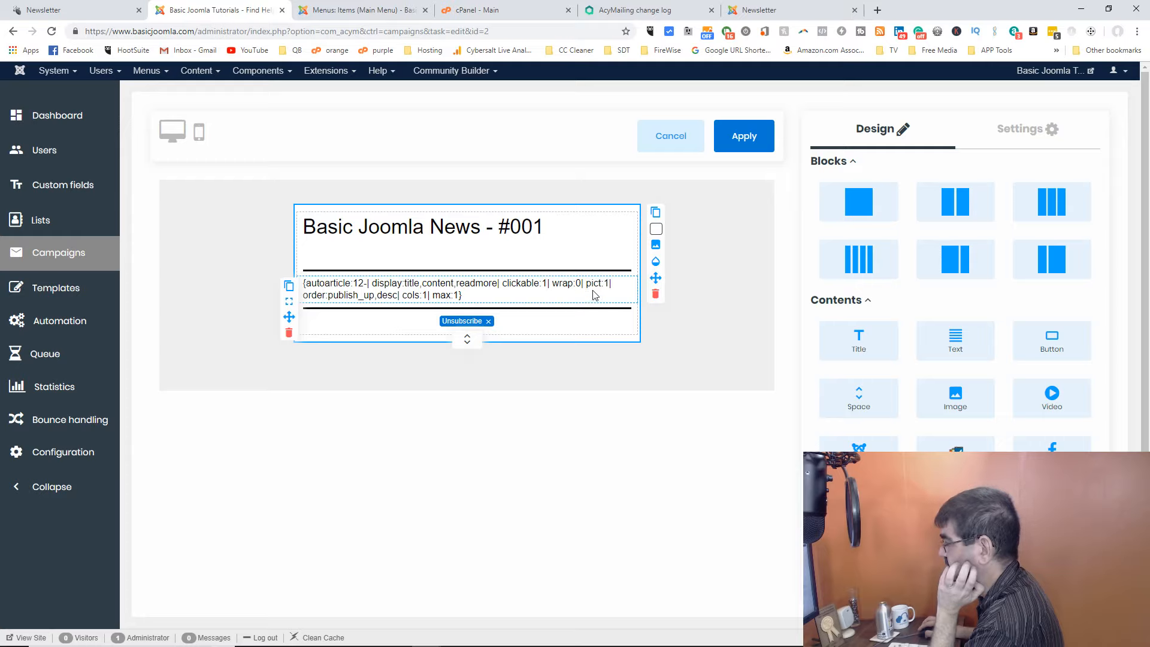
pyautogui.tripleClick(493, 296)
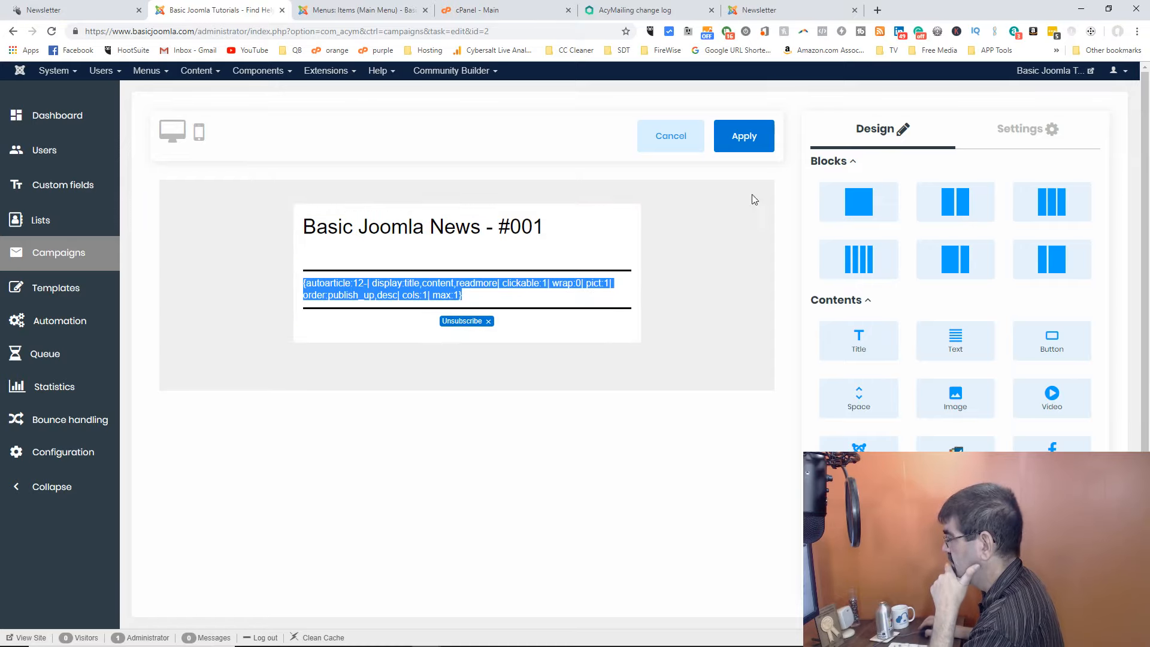
pyautogui.click(1022, 136)
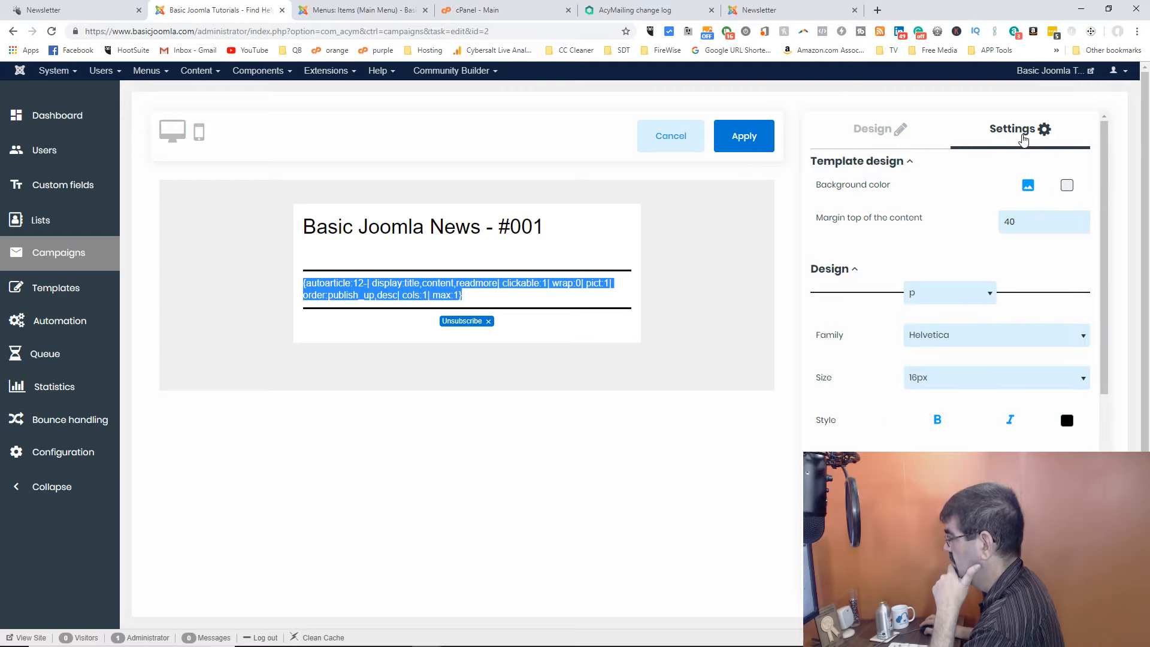
pyautogui.click(860, 138)
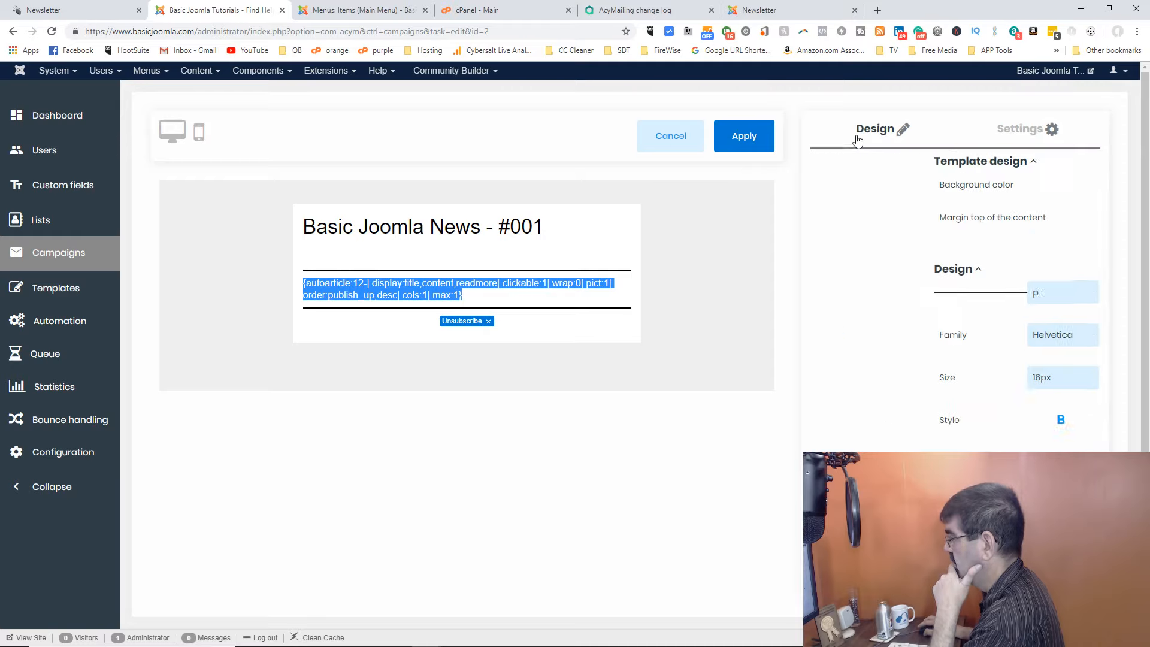
pyautogui.click(761, 141)
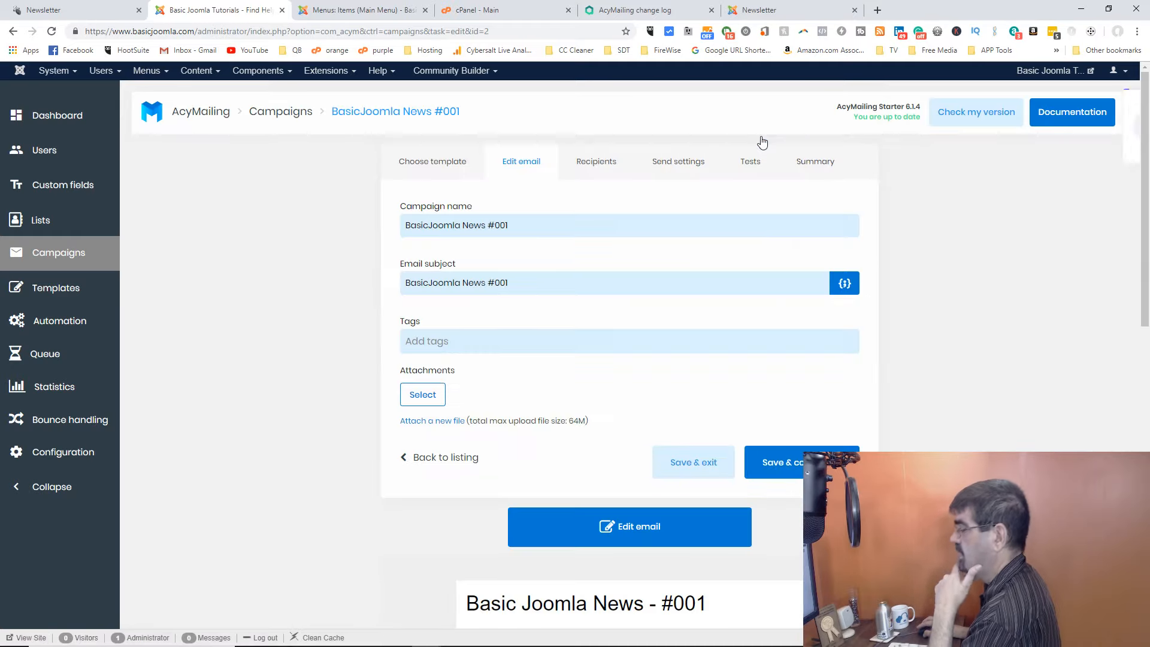
# Review the BasicJoomla News #001 campaign's details and the email preview beneath them
pyautogui.scroll(-5, 672, 281)
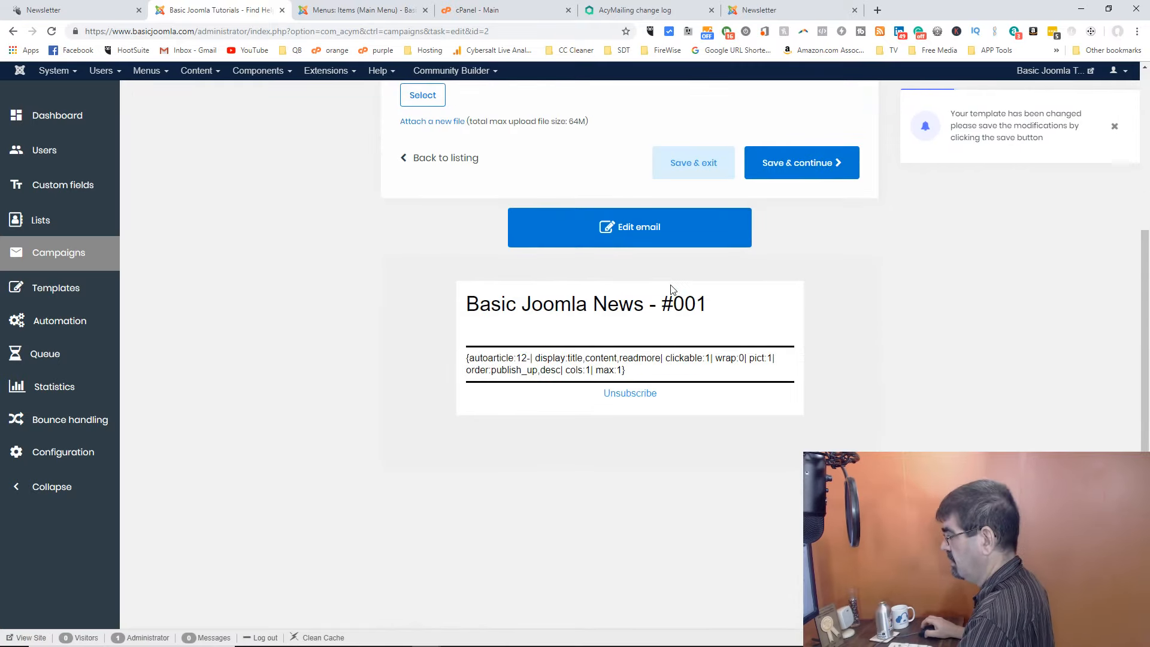
pyautogui.scroll(5, 672, 290)
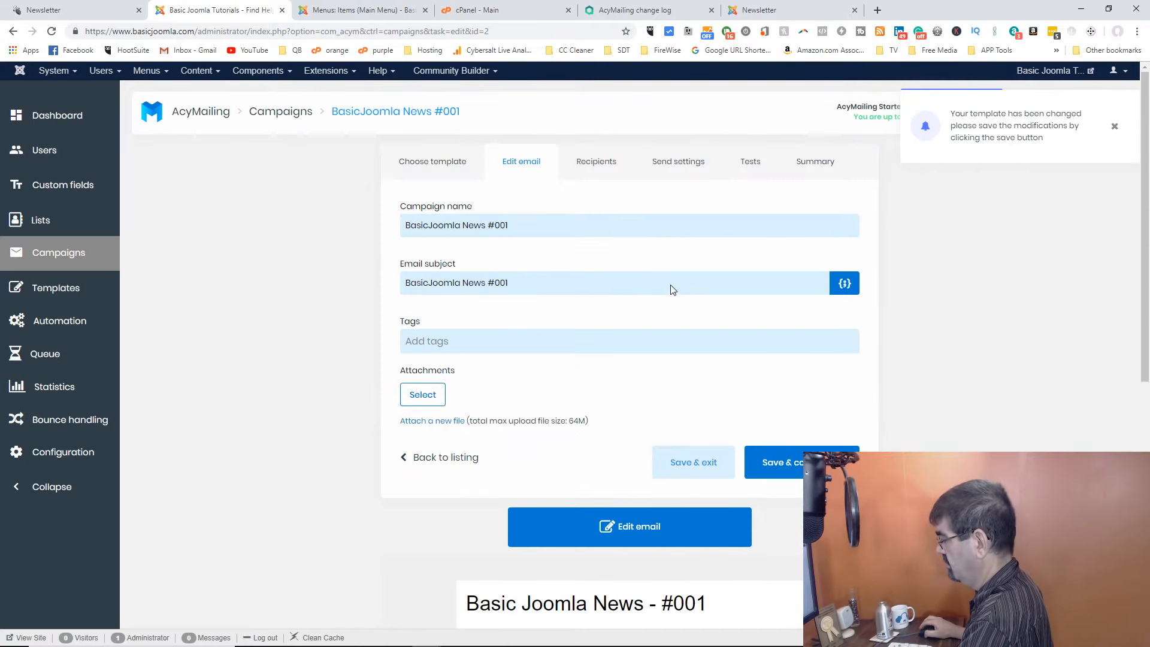
pyautogui.scroll(-4, 672, 289)
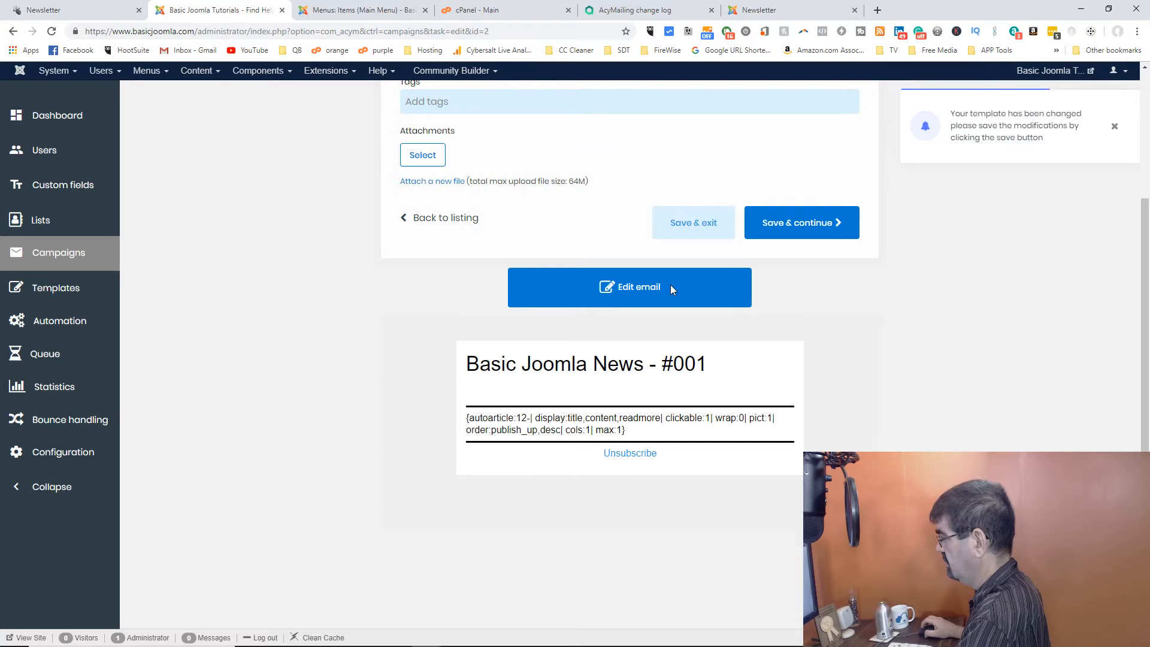
pyautogui.scroll(4, 670, 289)
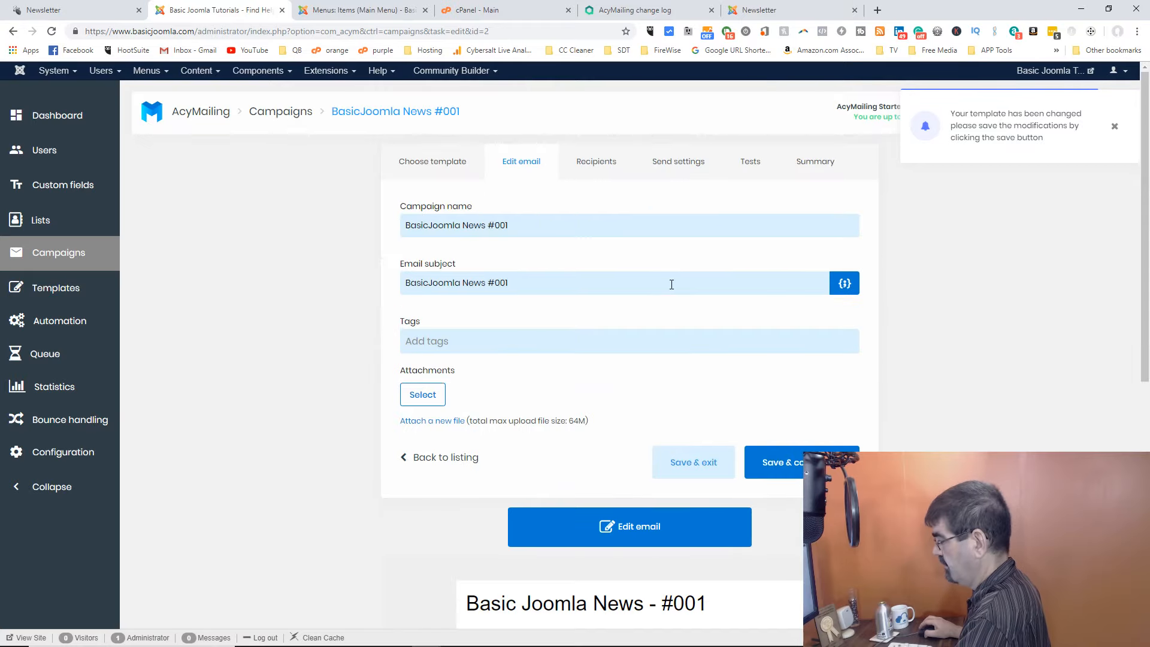
pyautogui.scroll(-3, 671, 285)
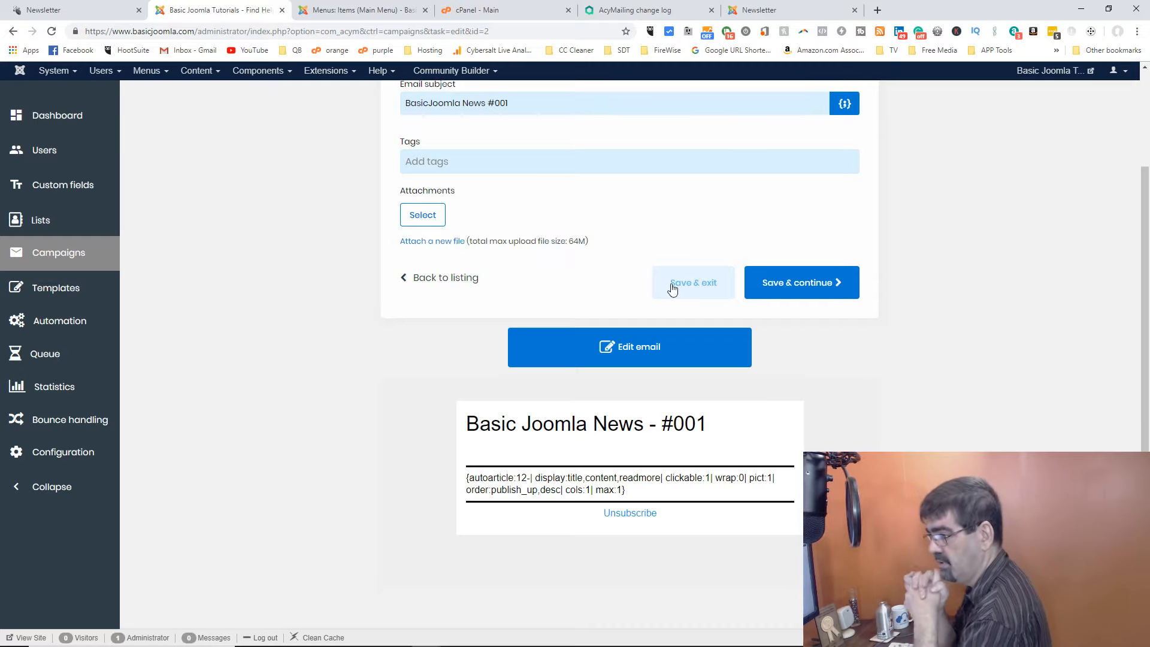
# Reopen the email in the design editor and examine the pict option in the autoarticle tag
pyautogui.click(650, 358)
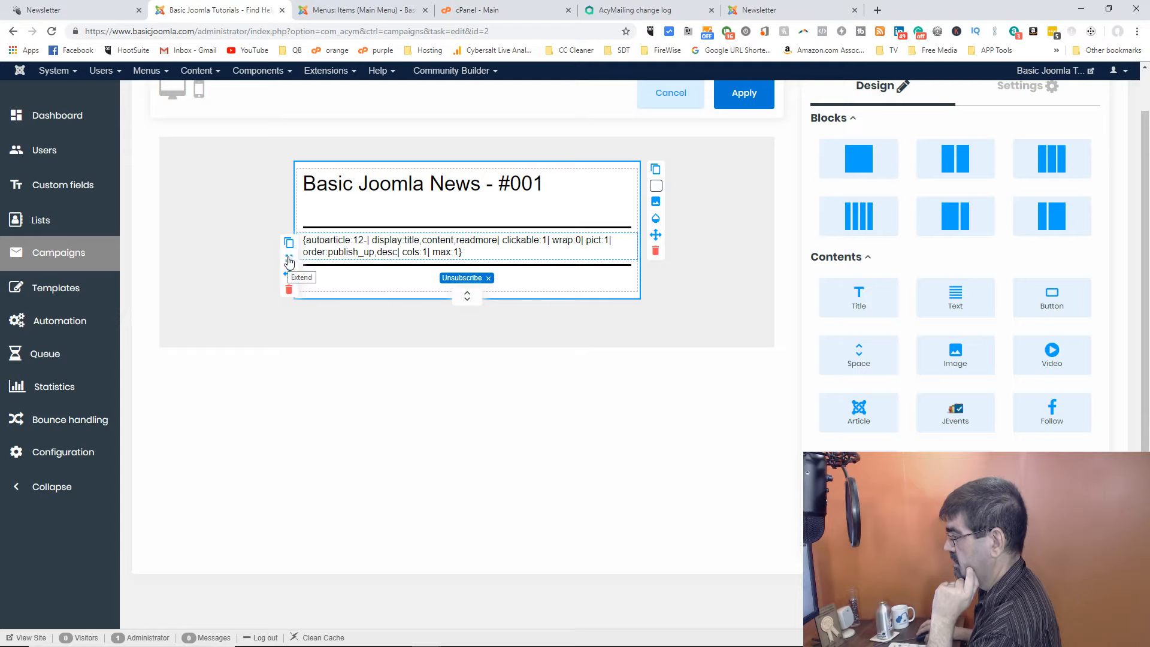
pyautogui.doubleClick(592, 240)
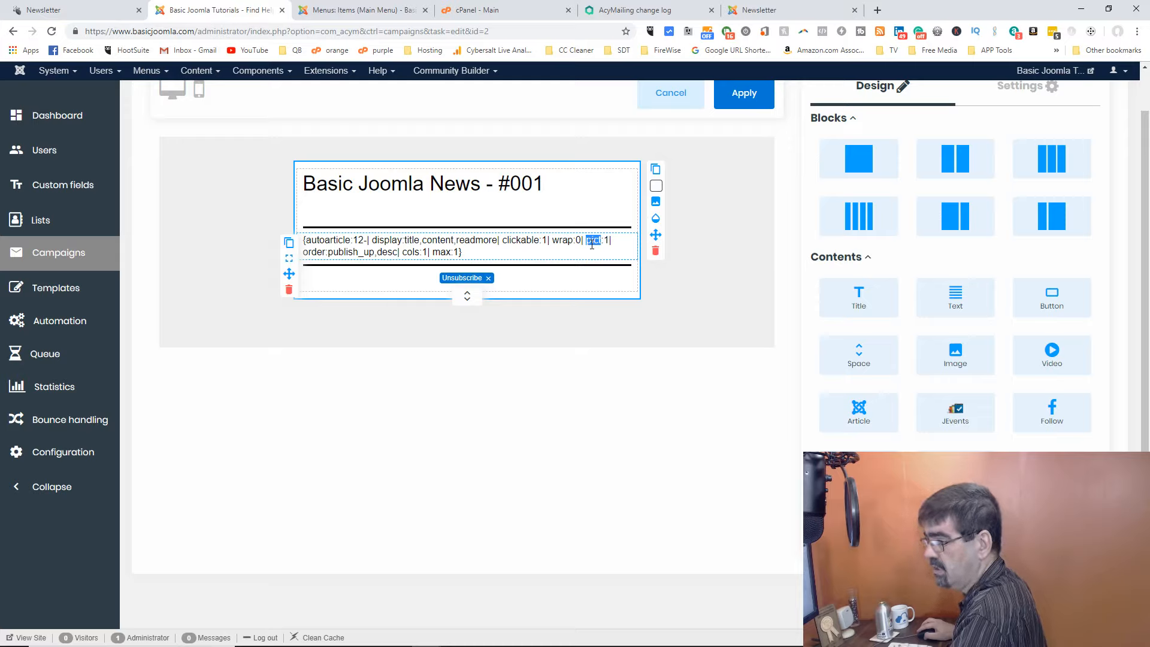
pyautogui.click(562, 257)
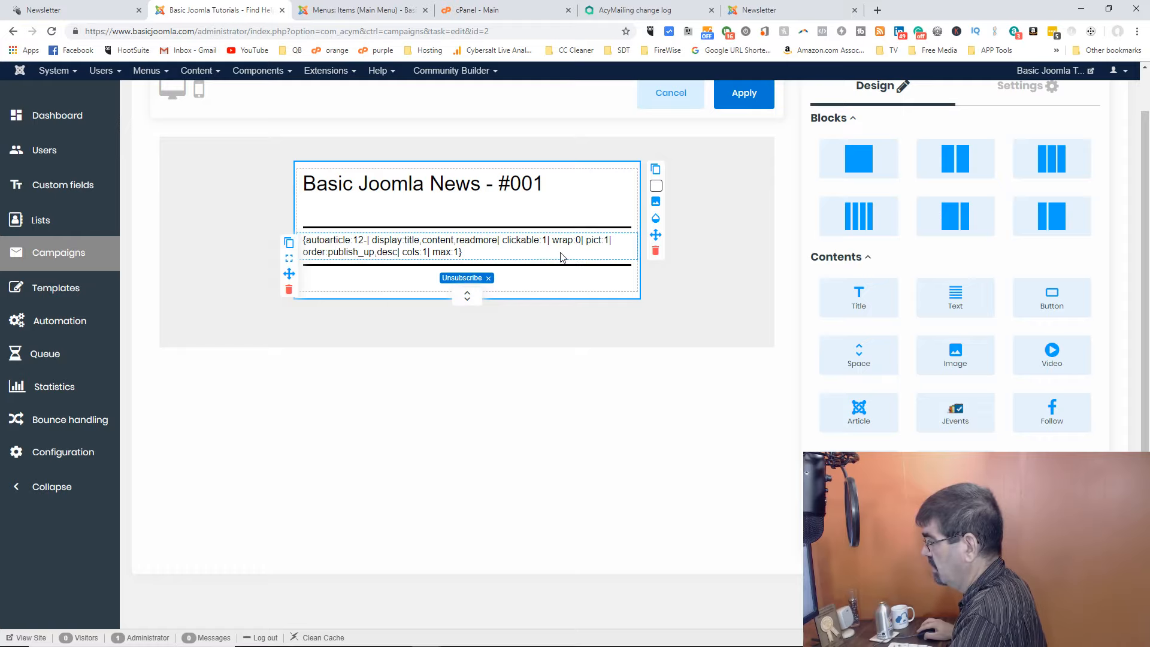
pyautogui.scroll(1, 735, 233)
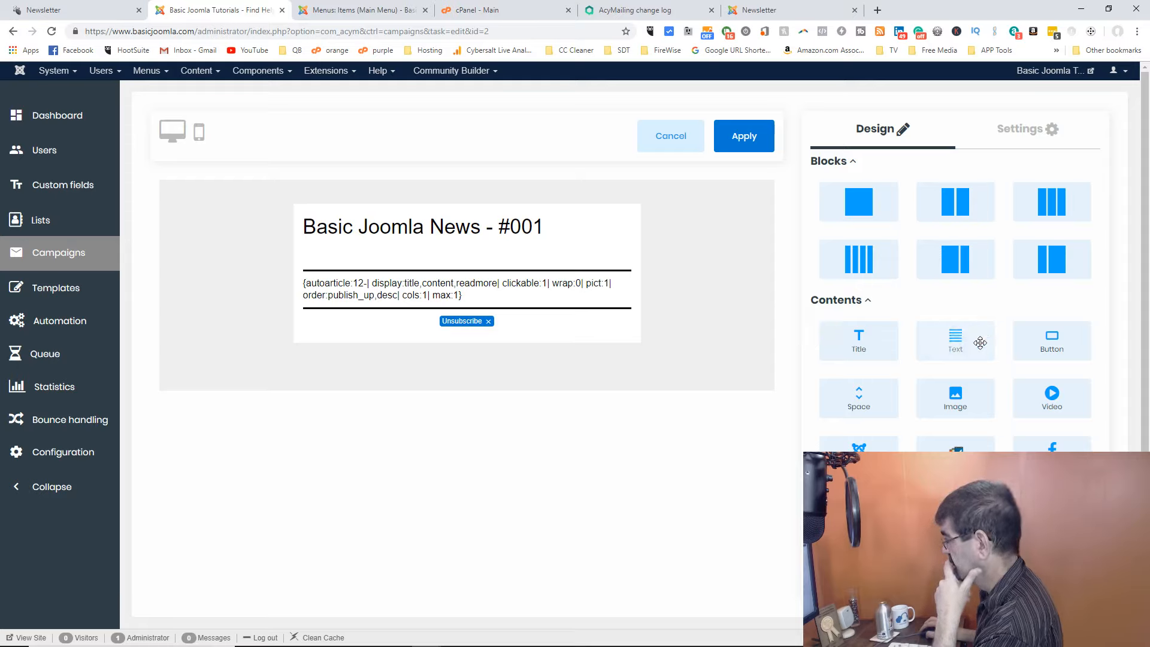
# Add a Text element directly below the autoarticle tag and select its placeholder paragraph
pyautogui.moveTo(966, 345); pyautogui.dragTo(533, 318)
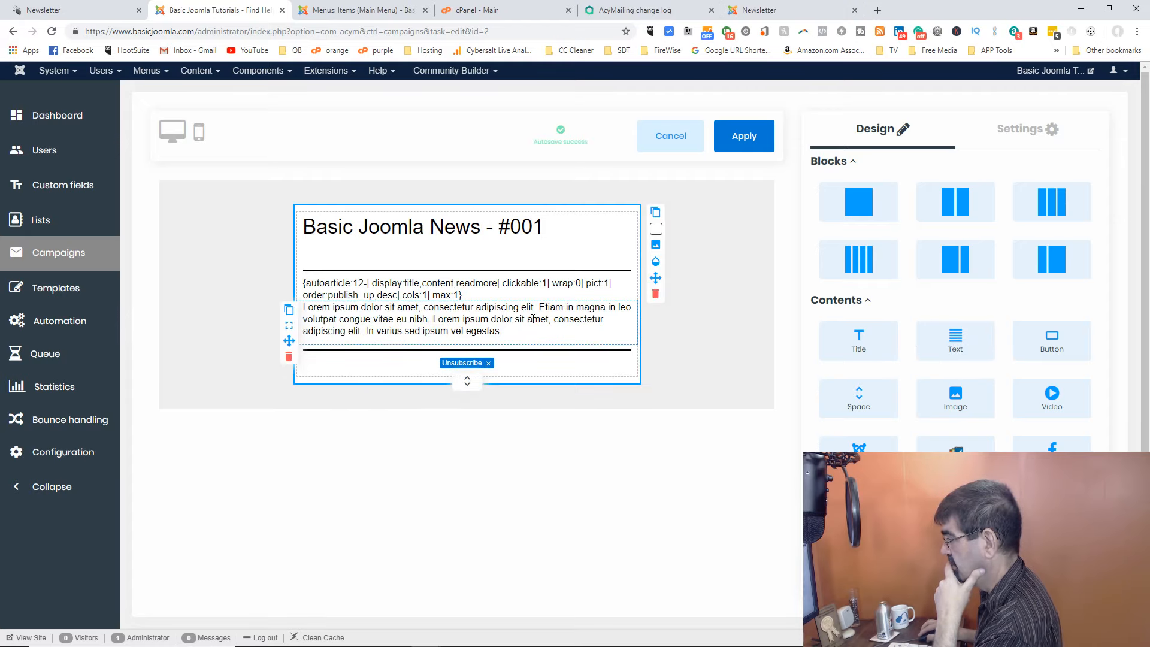
pyautogui.tripleClick(533, 319)
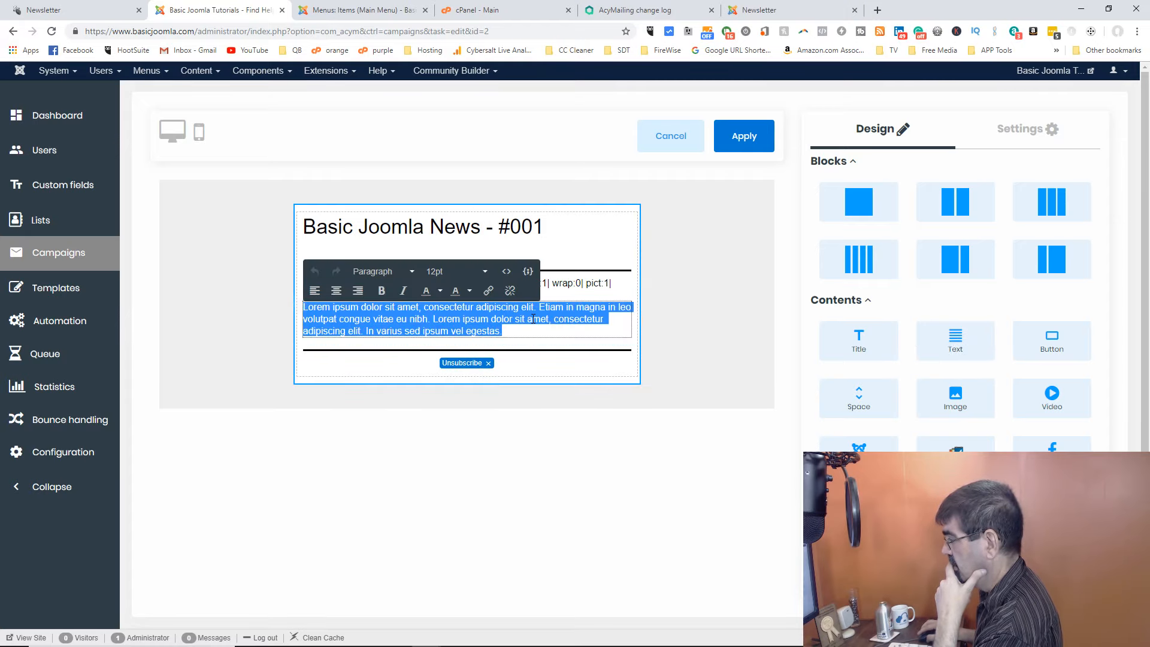
pyautogui.click(569, 297)
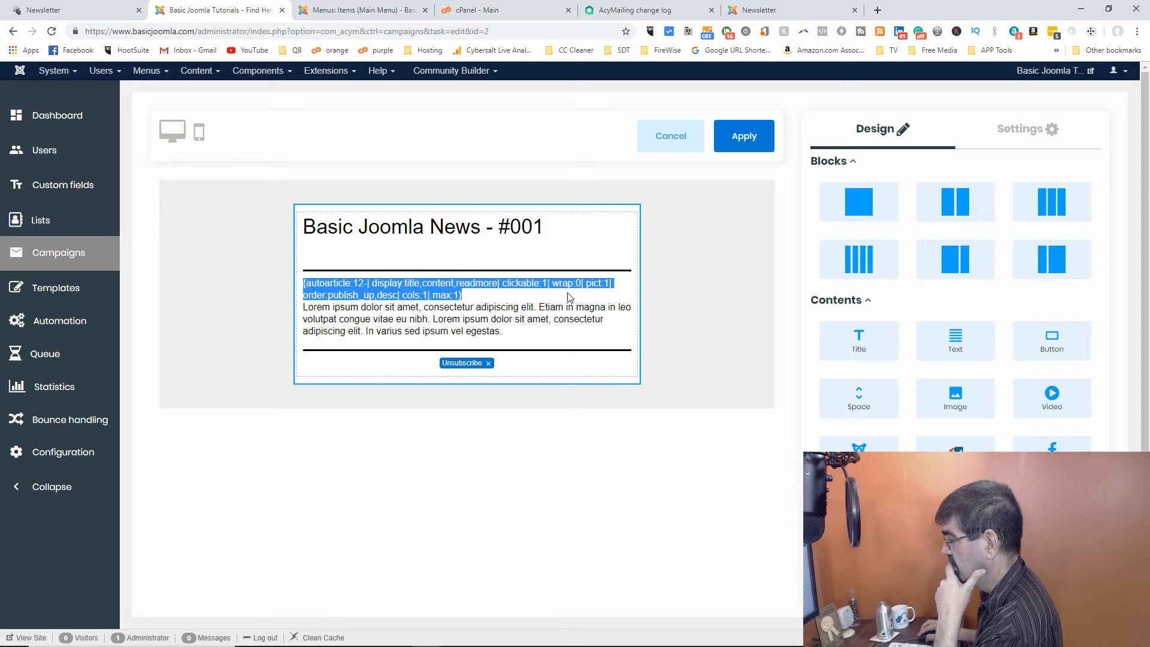
pyautogui.tripleClick(488, 313)
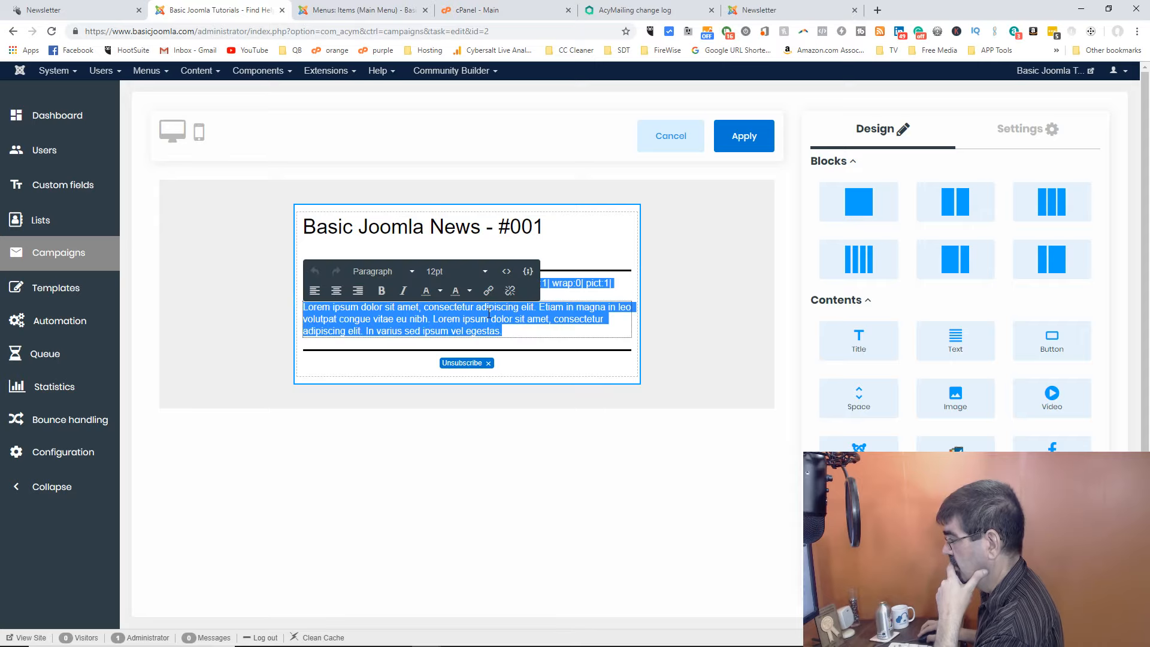
# Examine the subscription, list and campaign tags available for dynamic text, and close the dialog without inserting any
pyautogui.click(528, 273)
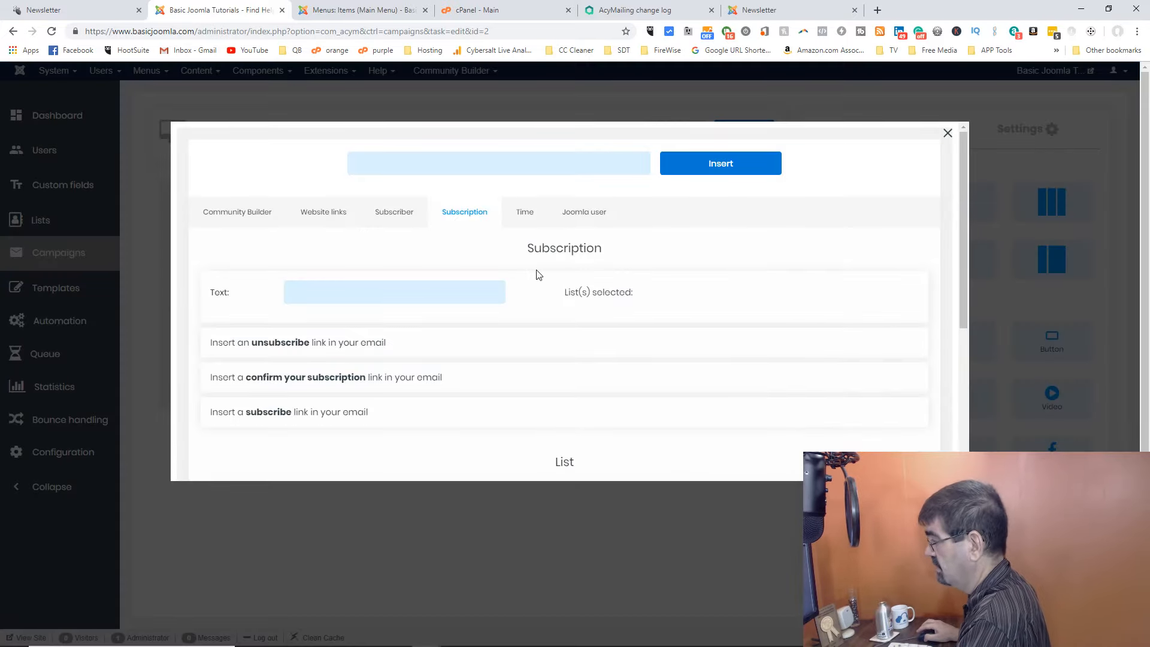
pyautogui.scroll(-5, 538, 274)
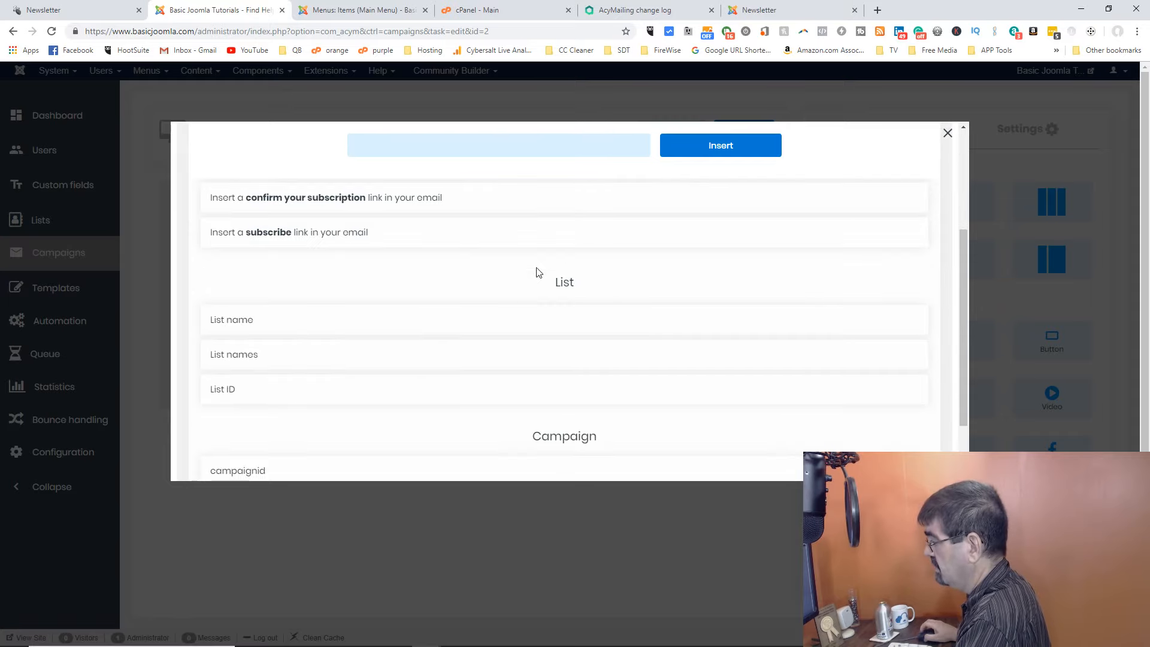
pyautogui.scroll(4, 538, 273)
pyautogui.scroll(-4, 534, 270)
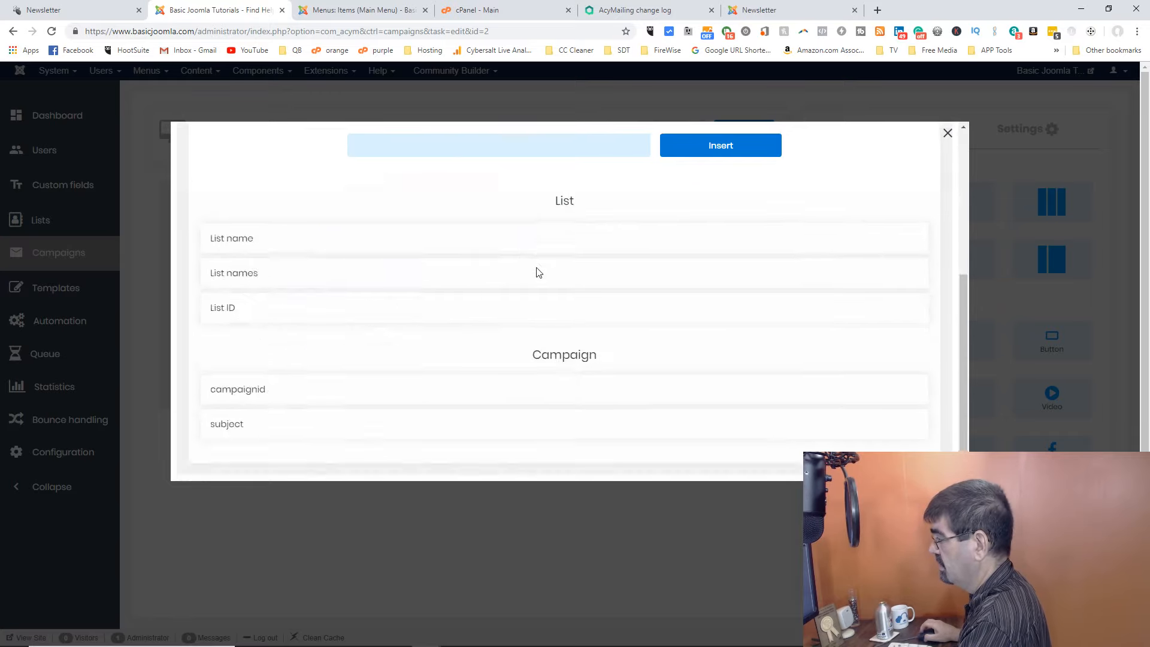
pyautogui.scroll(4, 539, 267)
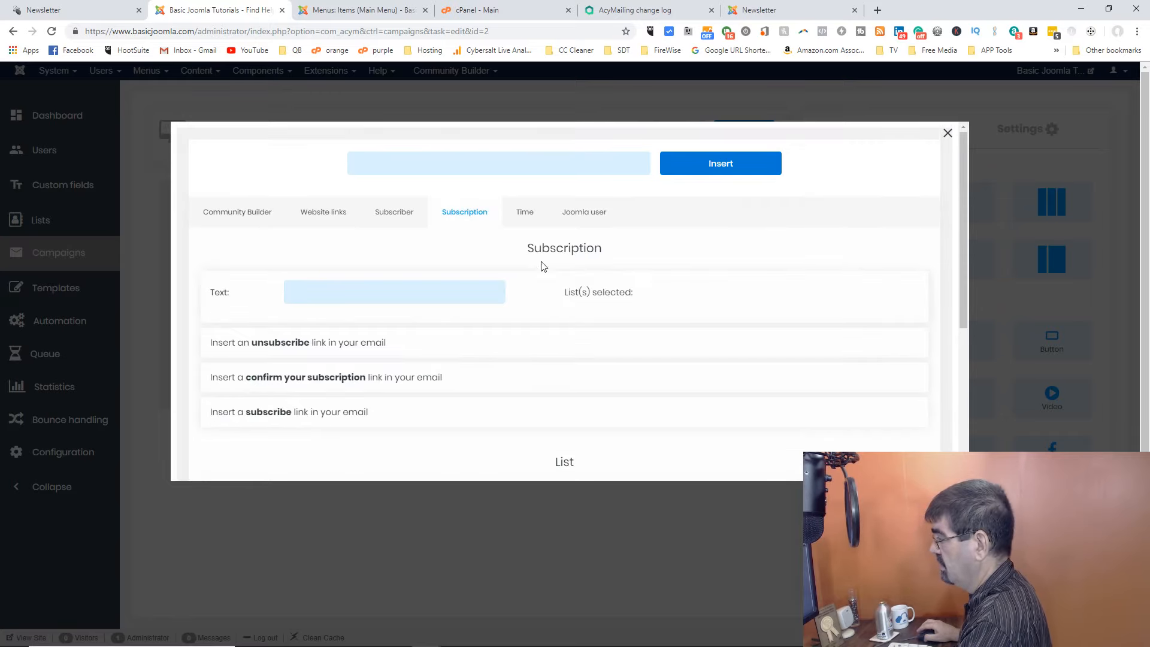
pyautogui.click(946, 133)
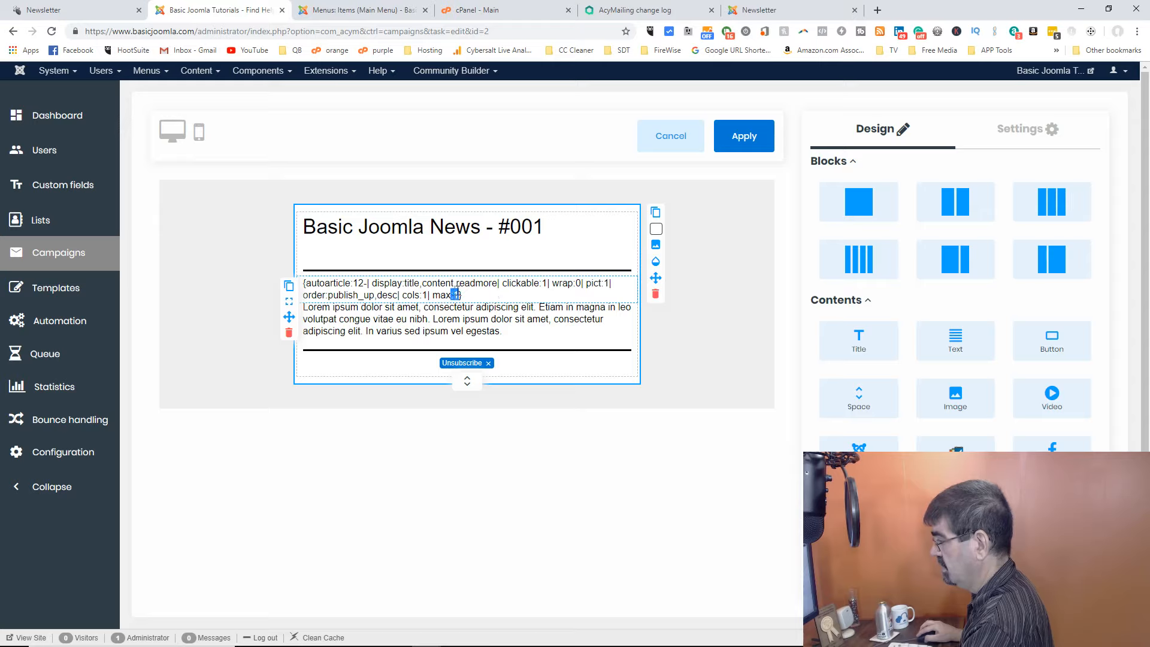
# Delete the lorem ipsum placeholder paragraph from the new text element
pyautogui.moveTo(476, 297); pyautogui.dragTo(409, 284)
pyautogui.click(509, 328)
pyautogui.moveTo(501, 330); pyautogui.dragTo(300, 300)
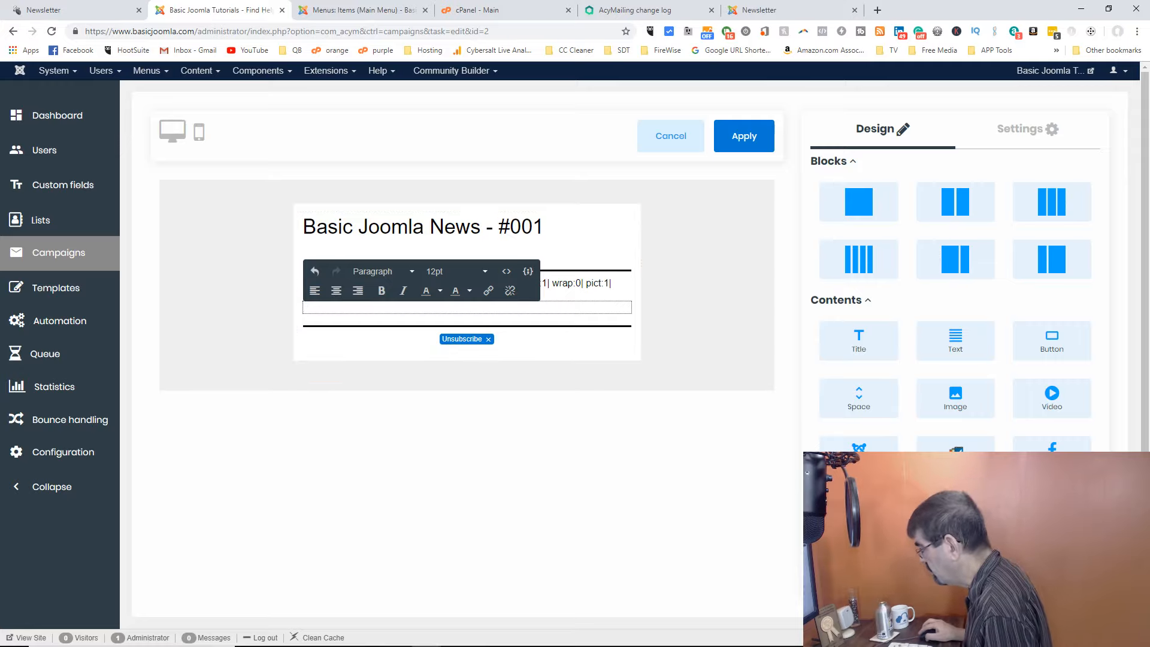
# Add an Article element below the emptied text and browse the one-by-one display options and article list
pyautogui.moveTo(932, 409); pyautogui.dragTo(488, 318)
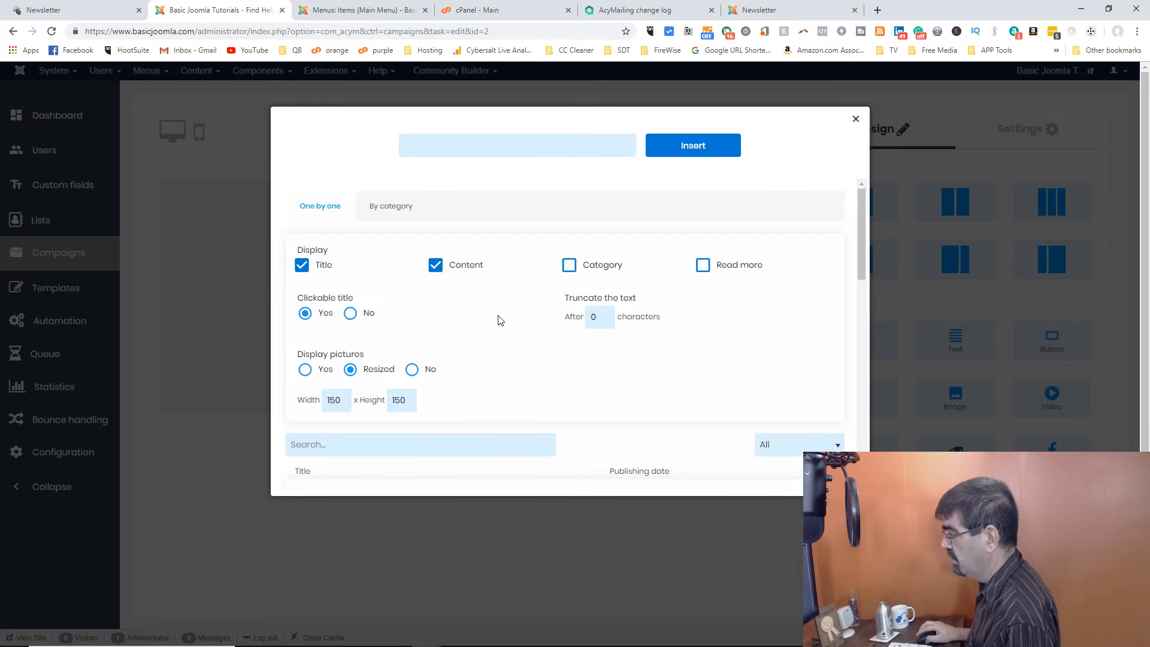
pyautogui.scroll(-5, 561, 271)
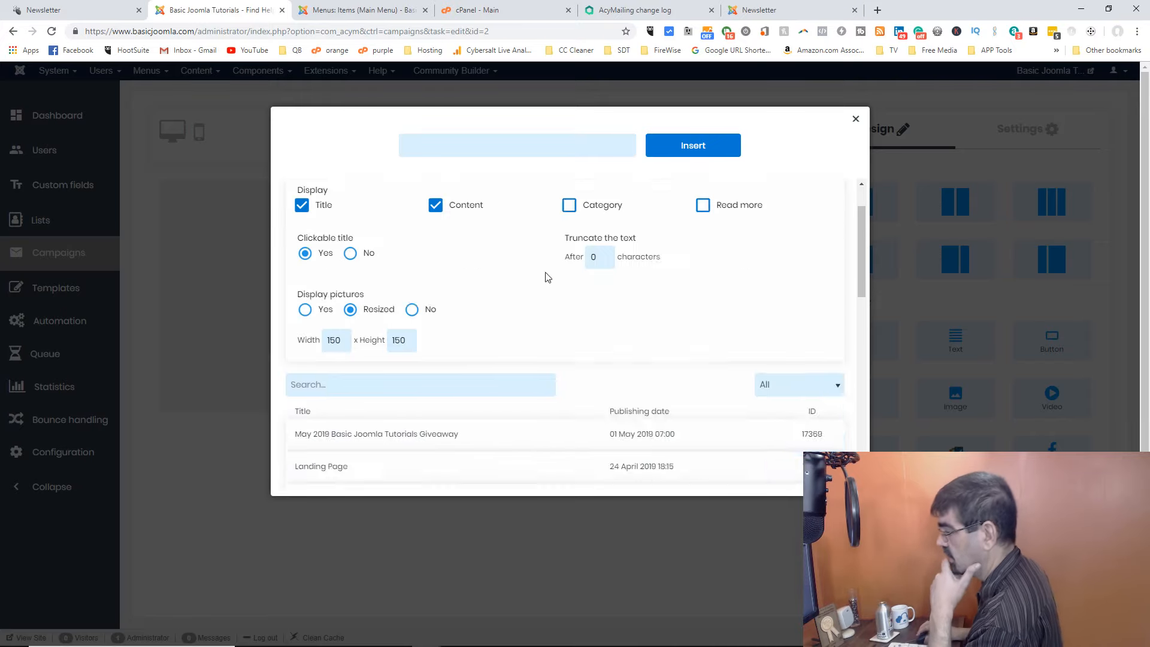
pyautogui.scroll(5, 546, 277)
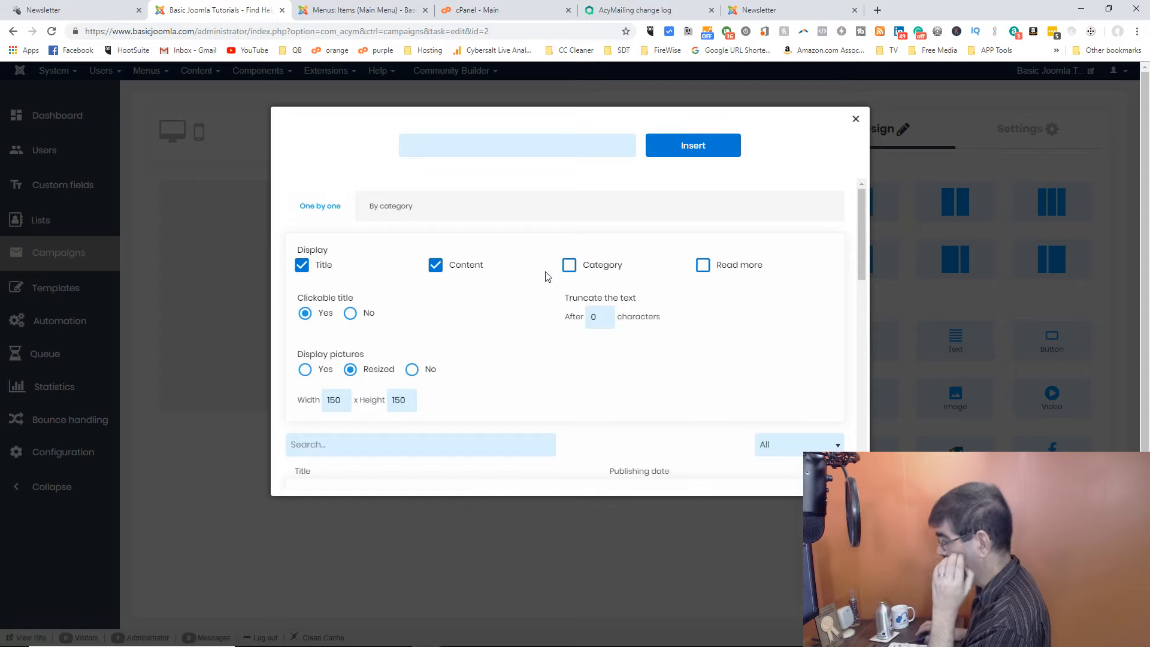
pyautogui.scroll(-3, 546, 278)
pyautogui.scroll(3, 546, 277)
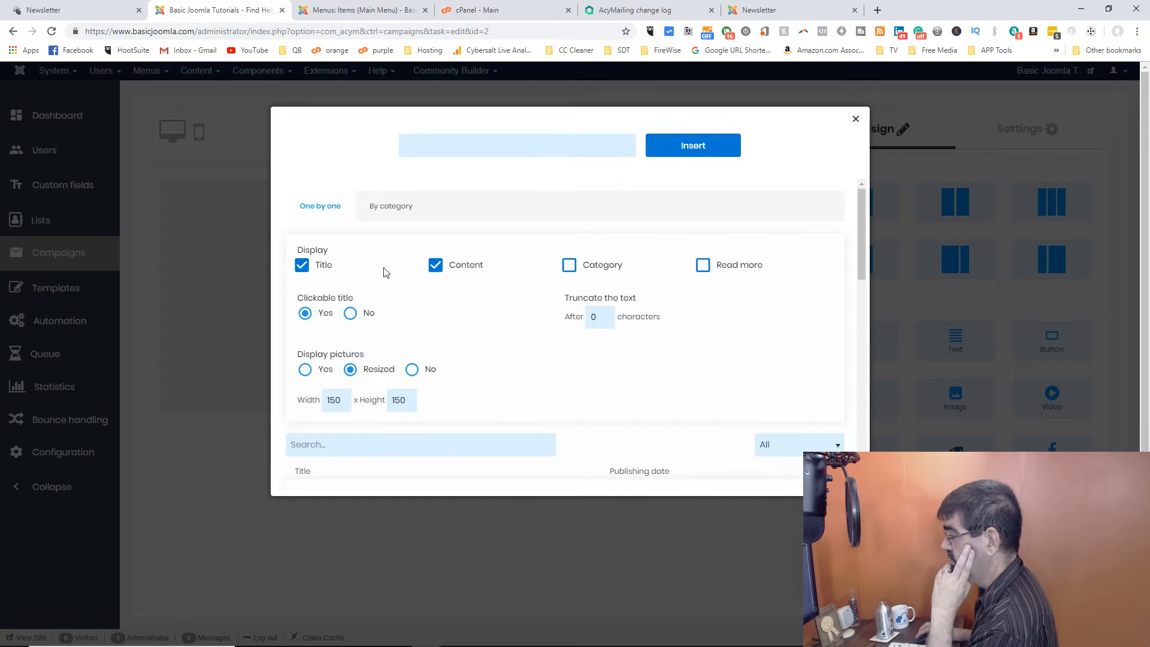
pyautogui.scroll(-3, 539, 283)
pyautogui.scroll(-6, 539, 283)
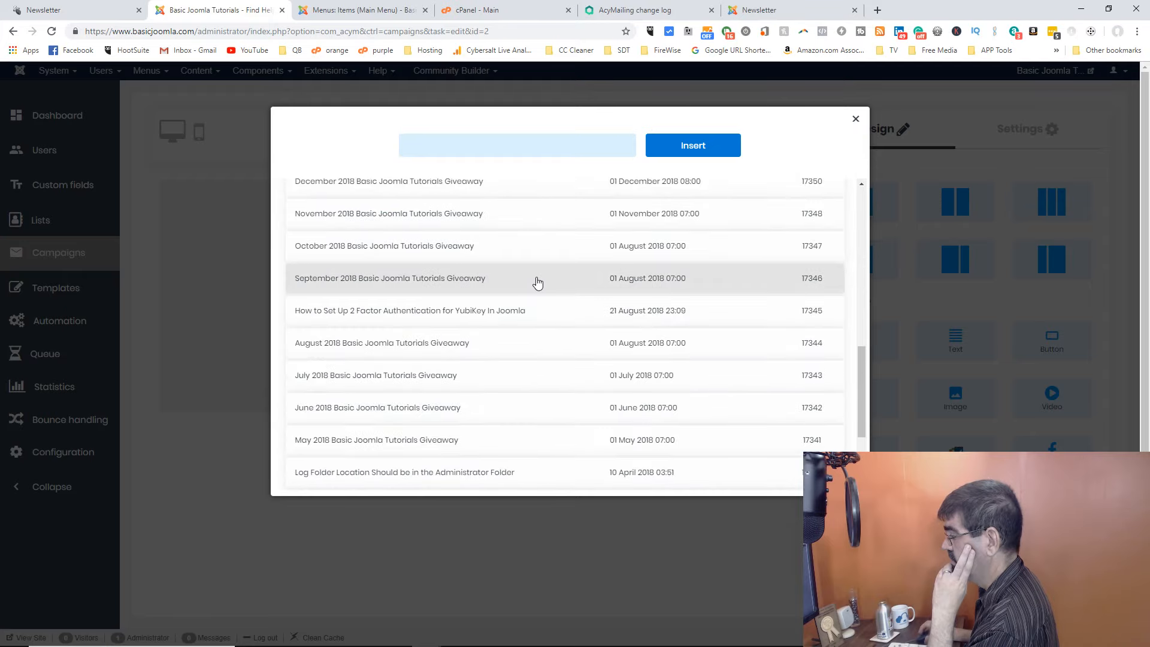
pyautogui.scroll(9, 537, 282)
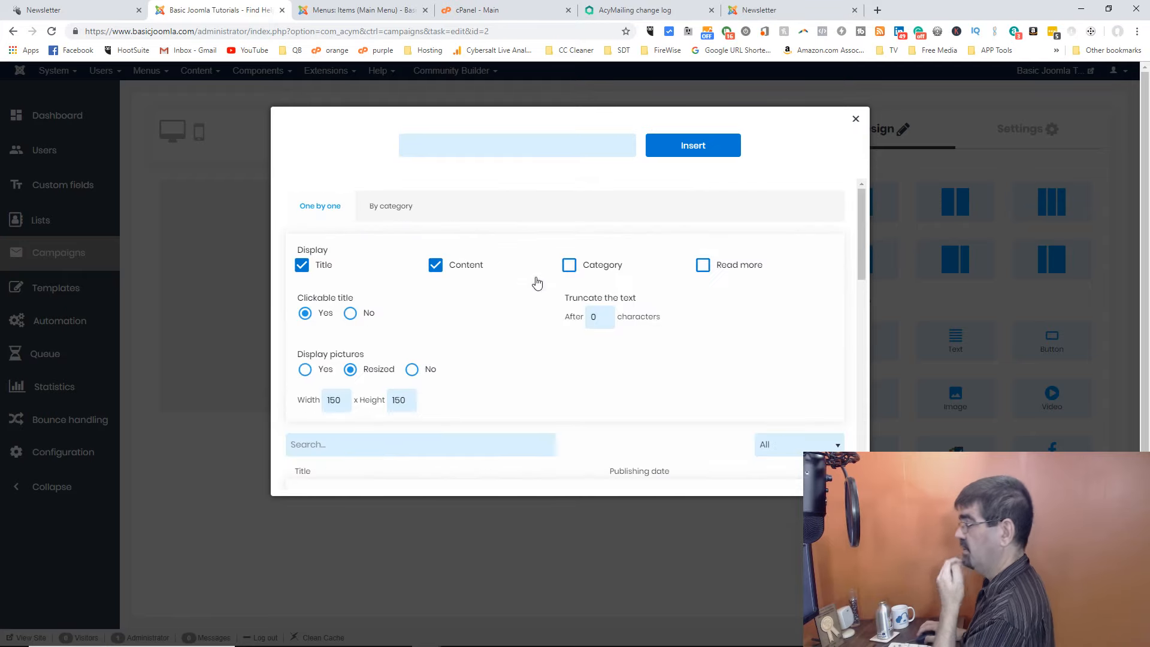
pyautogui.scroll(-12, 539, 283)
pyautogui.scroll(12, 539, 282)
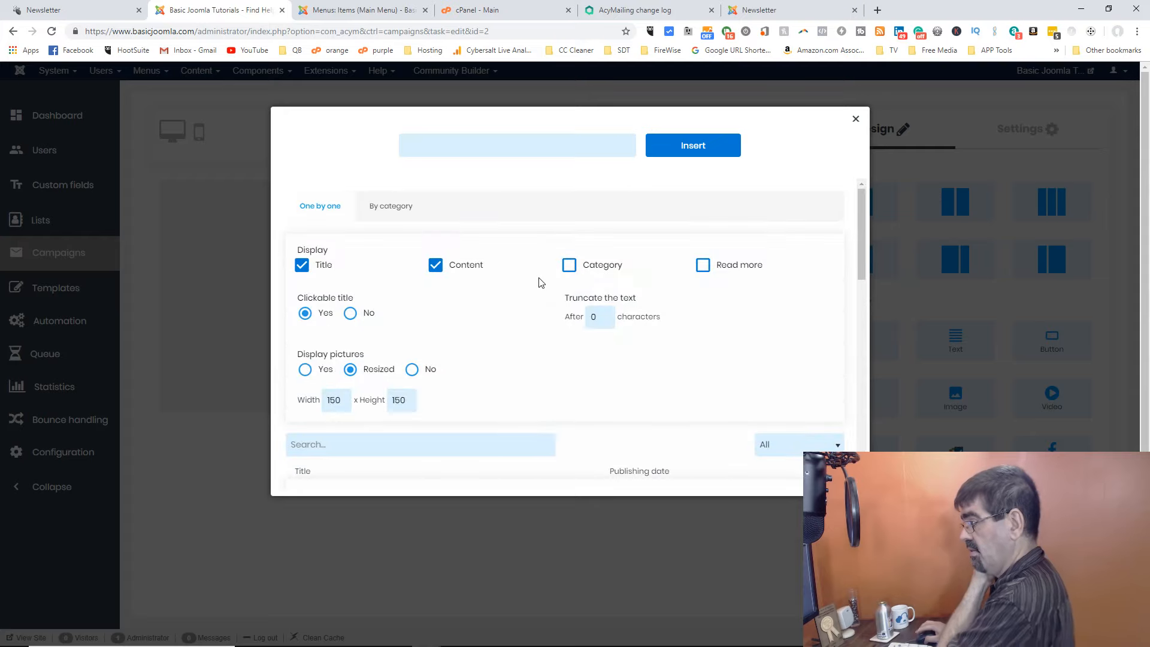
# Switch the article insertion to by-category mode and select the Joomla Tutorials category
pyautogui.click(392, 206)
pyautogui.scroll(-3, 430, 251)
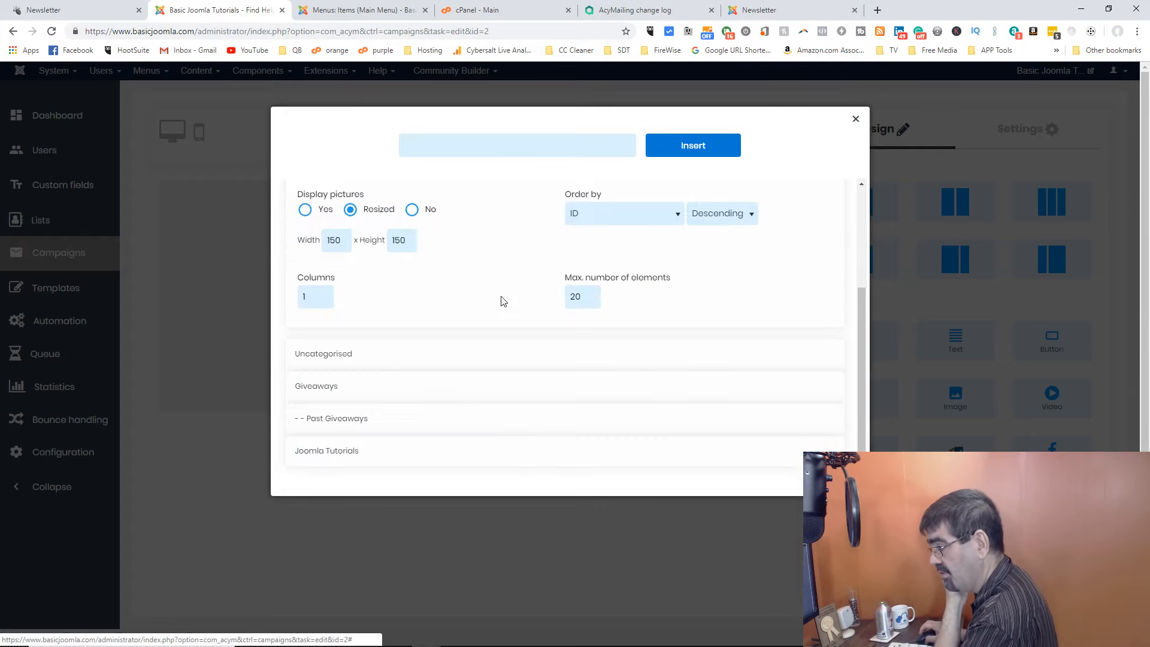
pyautogui.click(342, 455)
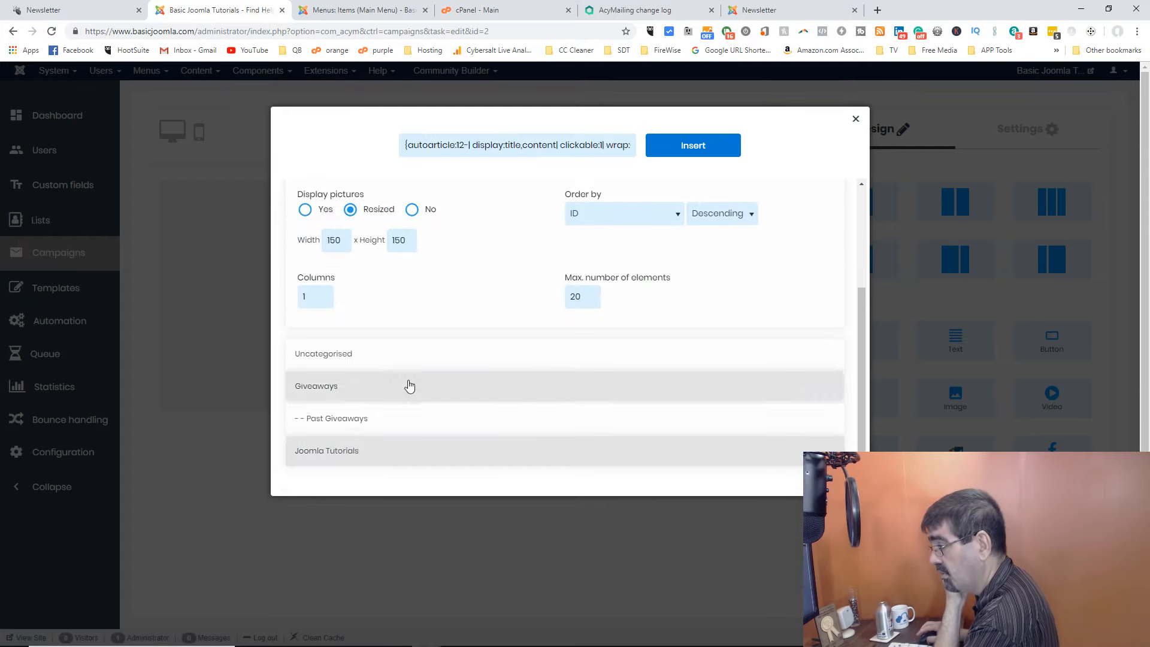
# Compare the one-by-one article list with the by-category insertion options
pyautogui.scroll(3, 466, 342)
pyautogui.click(325, 205)
pyautogui.scroll(-3, 531, 290)
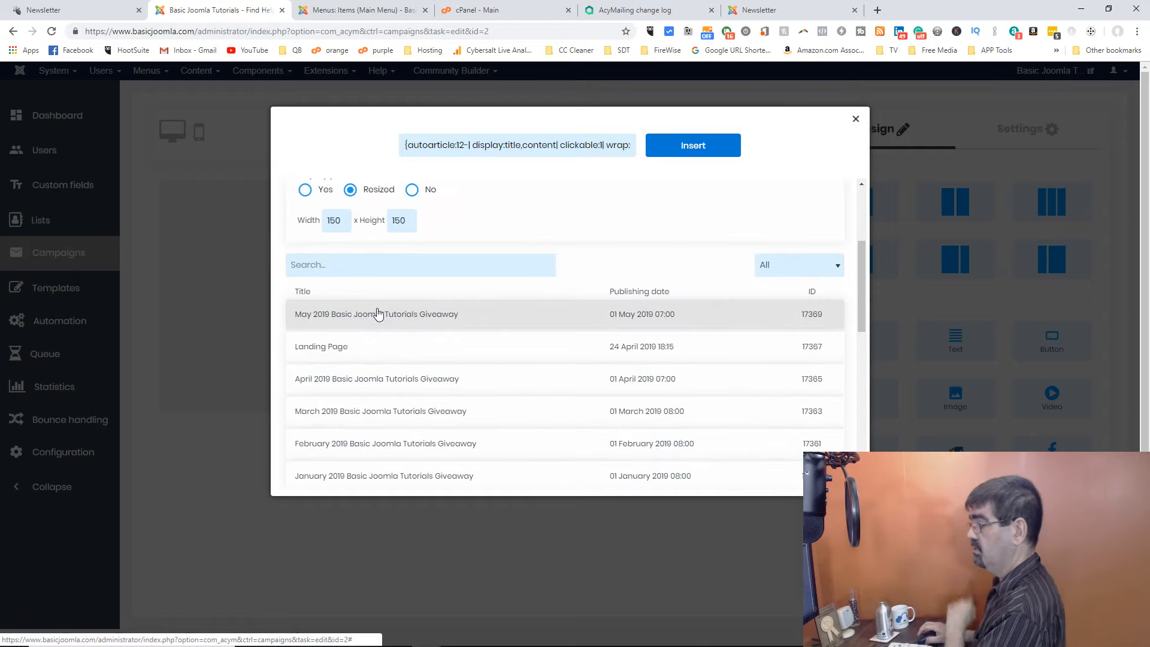
pyautogui.scroll(3, 377, 310)
pyautogui.click(399, 208)
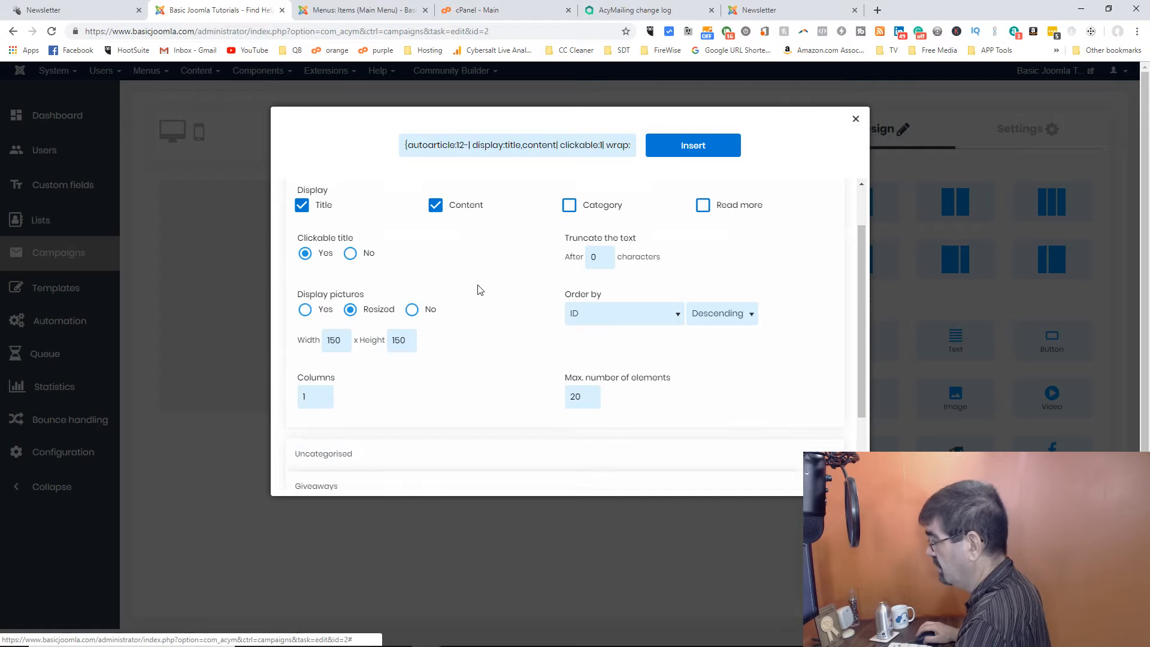
# Review the category display, ordering and element-limit options, and insert the Joomla Tutorials autoarticle tag into the email
pyautogui.scroll(-2, 506, 252)
pyautogui.scroll(2, 539, 286)
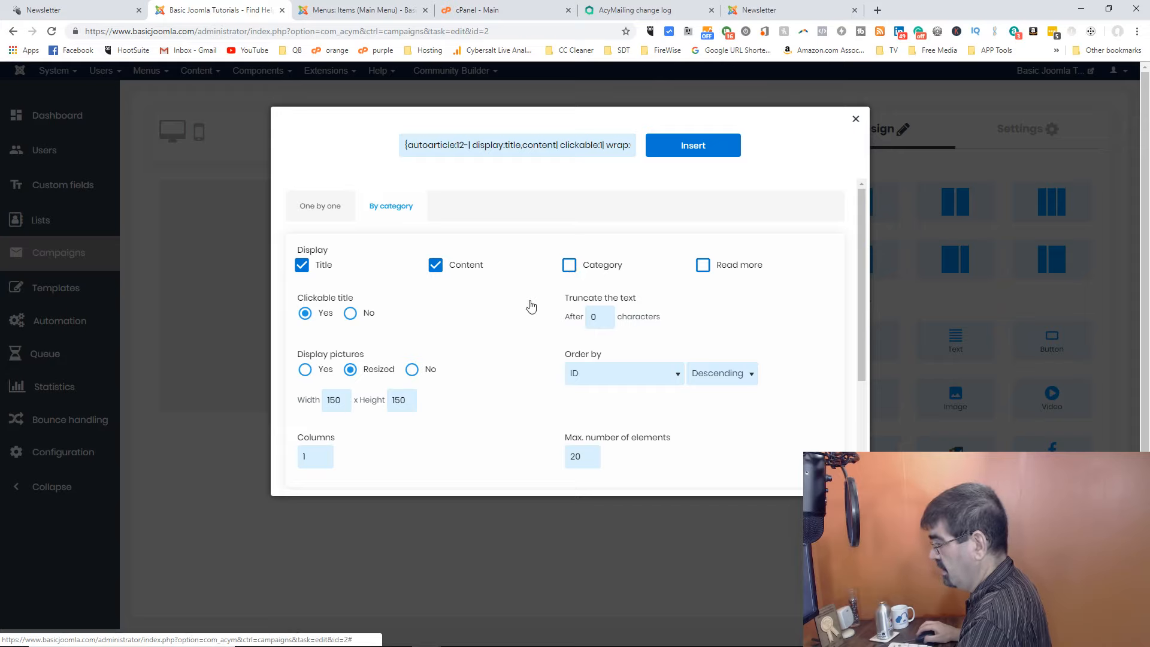
pyautogui.scroll(-2, 530, 307)
pyautogui.scroll(-1, 531, 305)
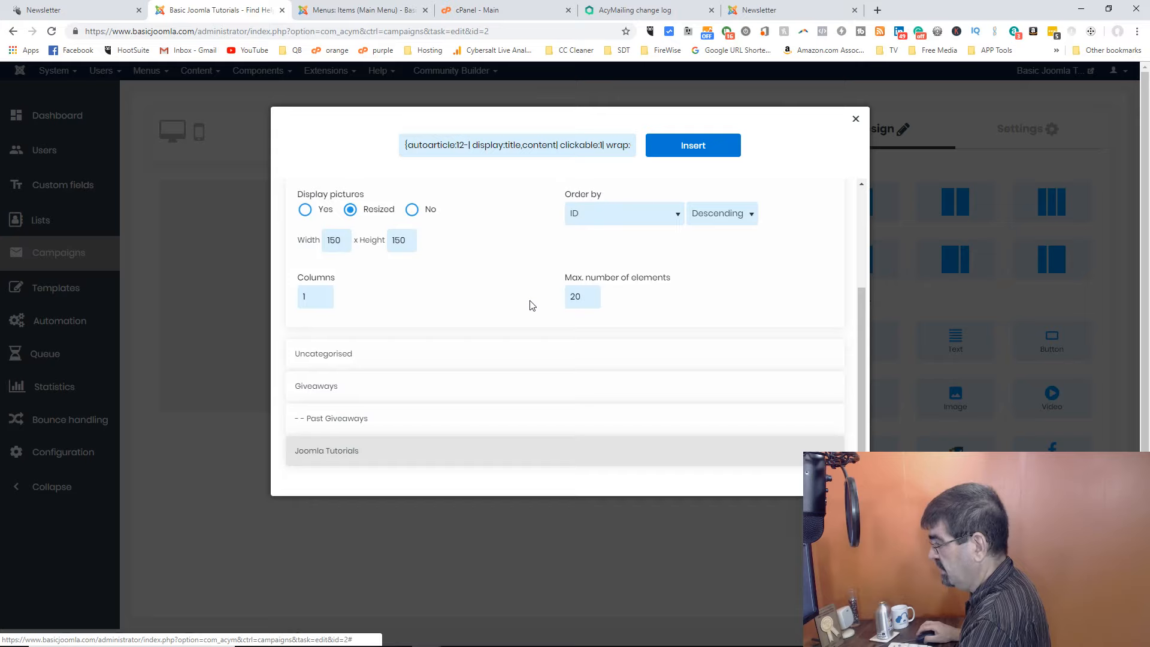
pyautogui.scroll(3, 531, 306)
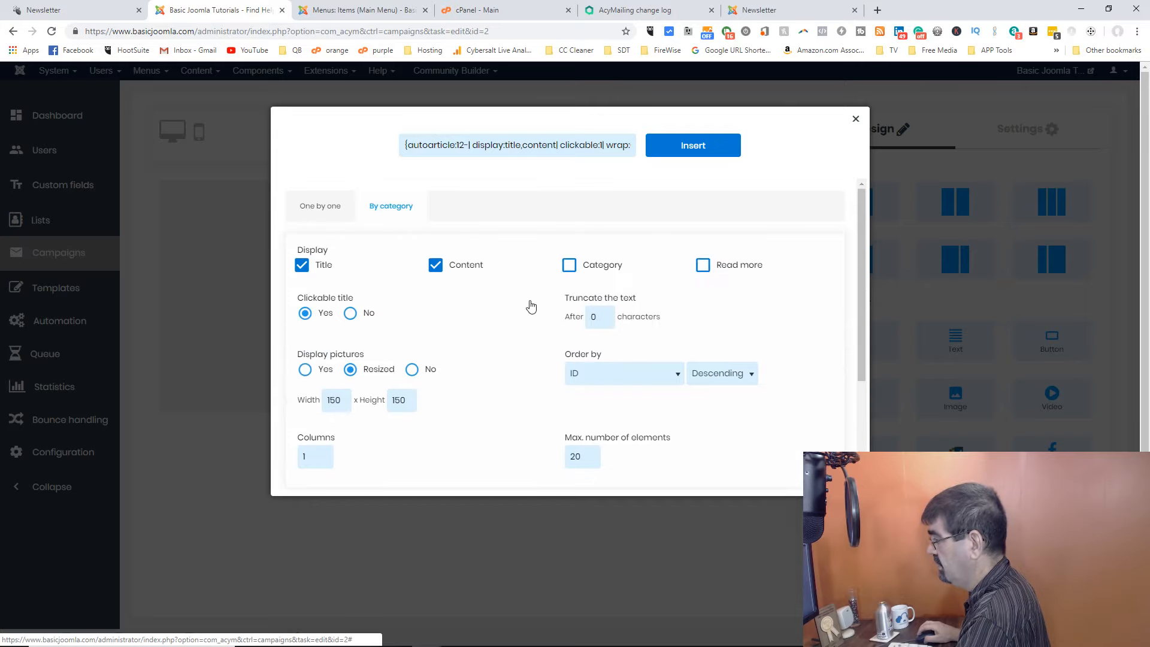
pyautogui.scroll(-3, 530, 306)
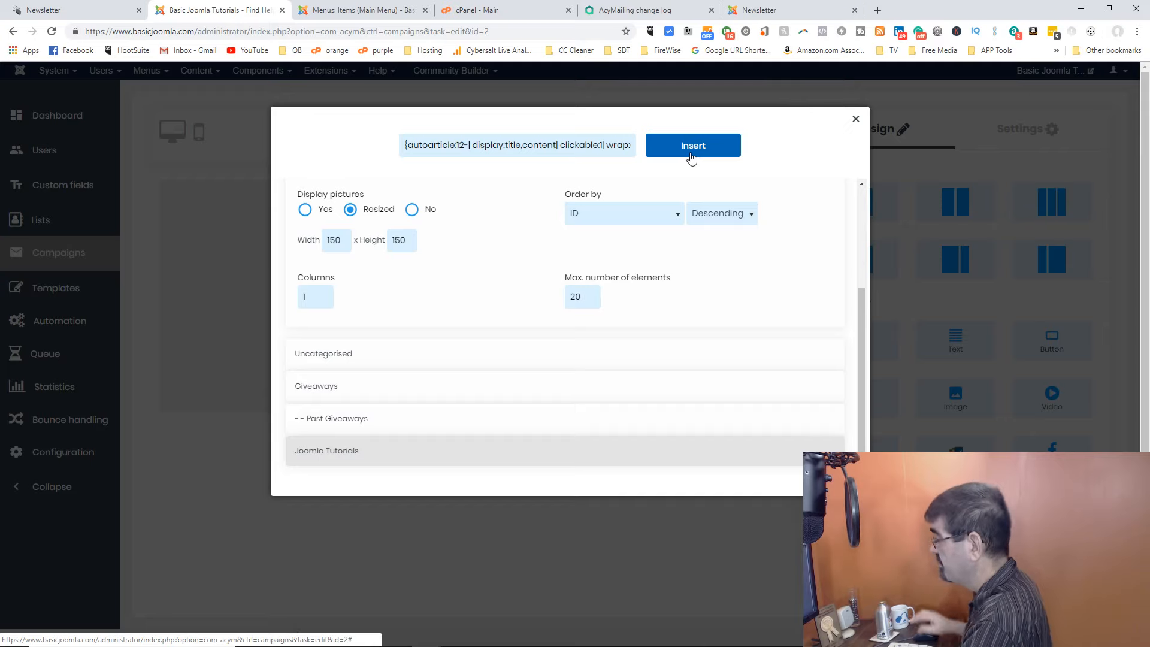
pyautogui.scroll(3, 709, 254)
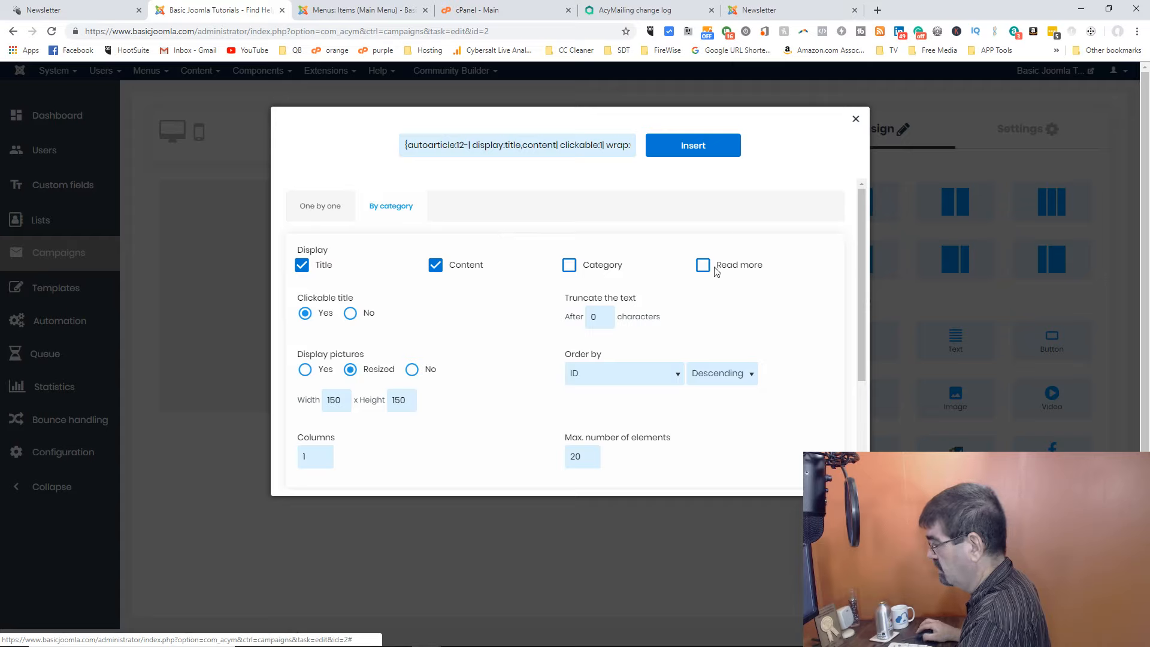
pyautogui.scroll(-2, 706, 344)
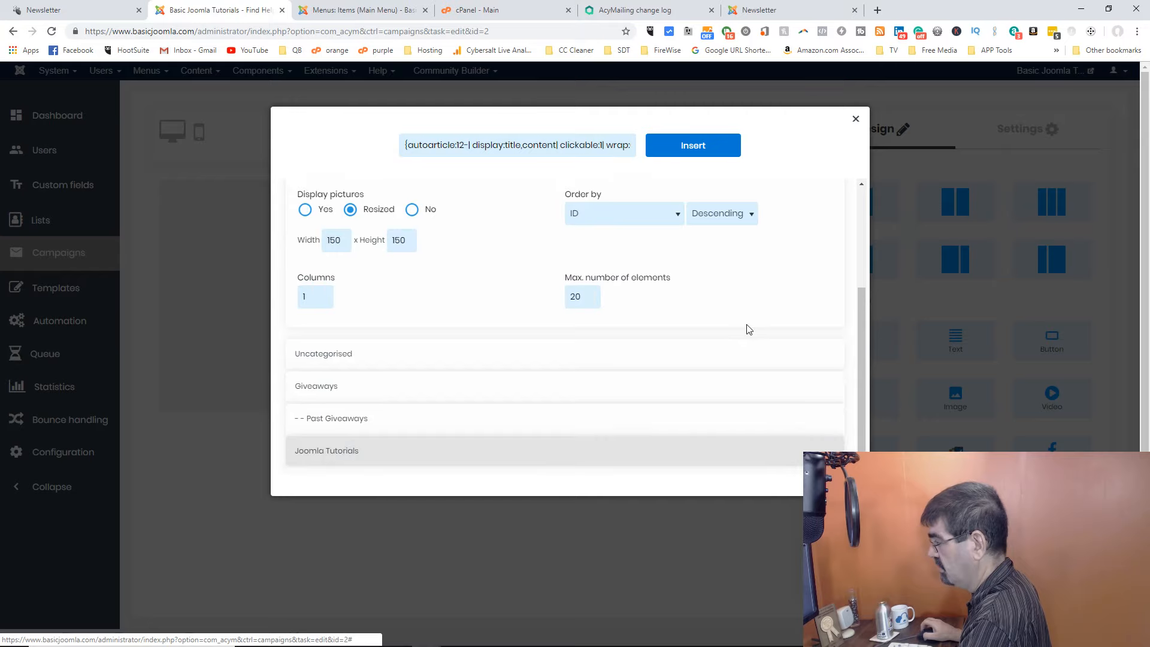
pyautogui.scroll(4, 745, 328)
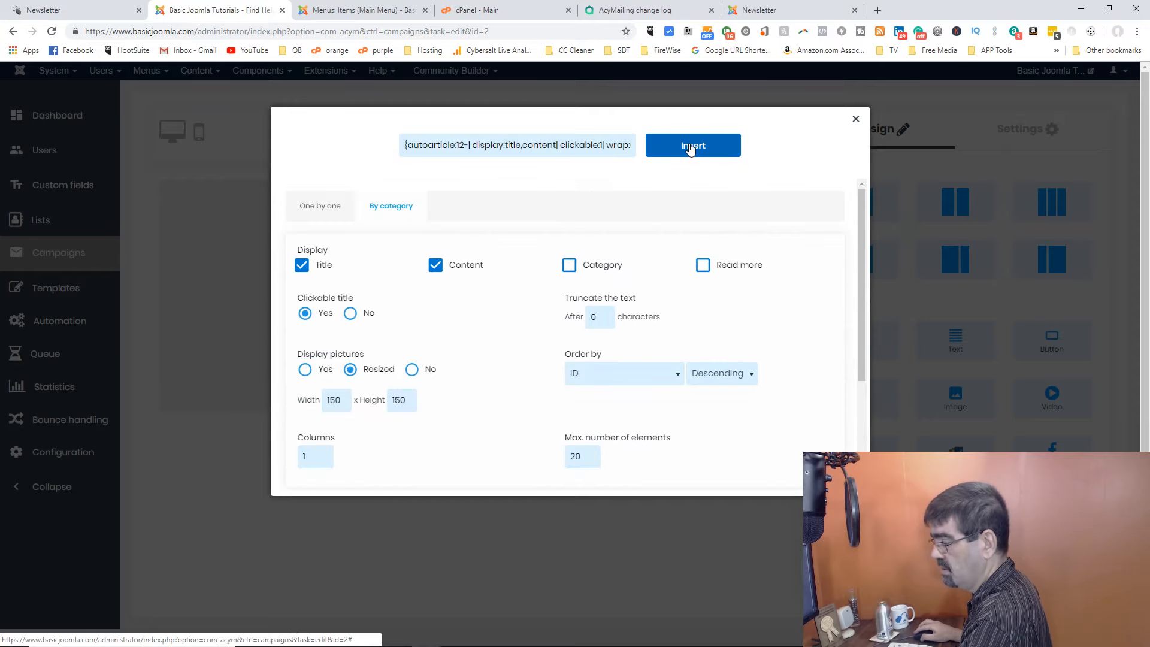
pyautogui.click(691, 146)
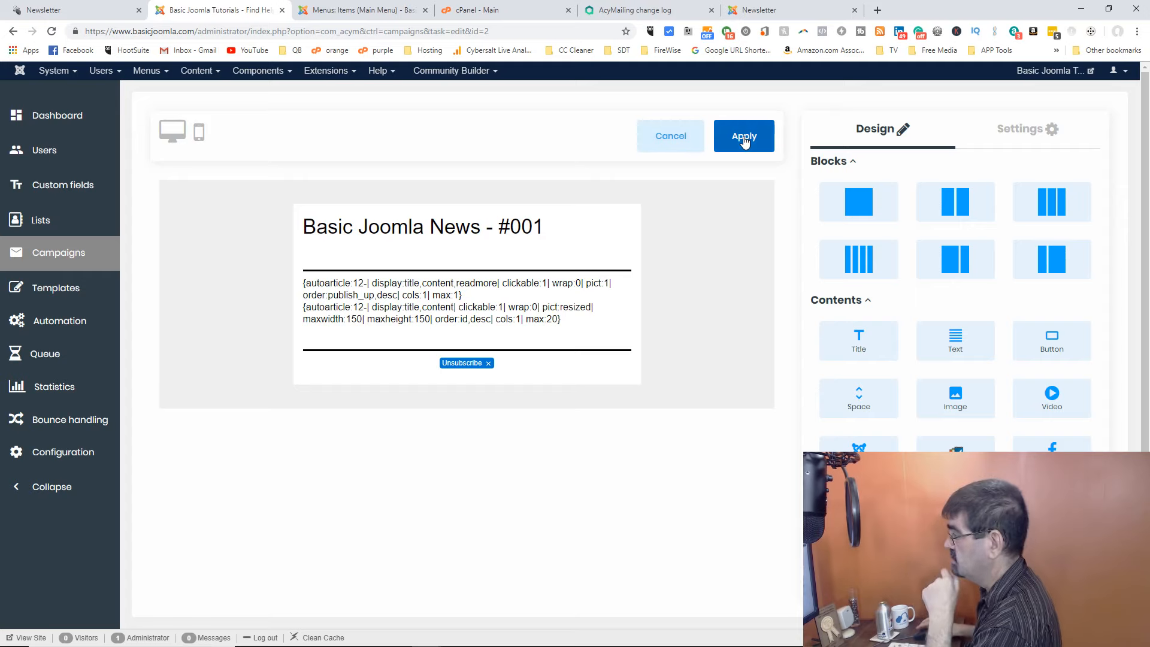
pyautogui.hotkey('alt', 'Tab')
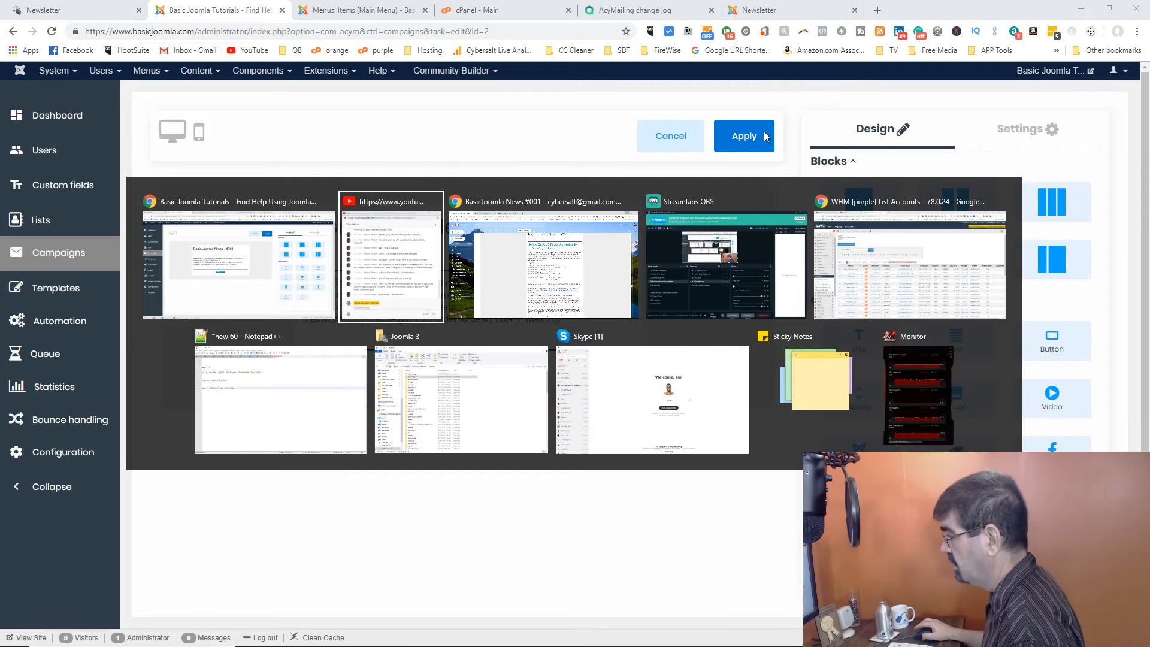
pyautogui.press('Escape')
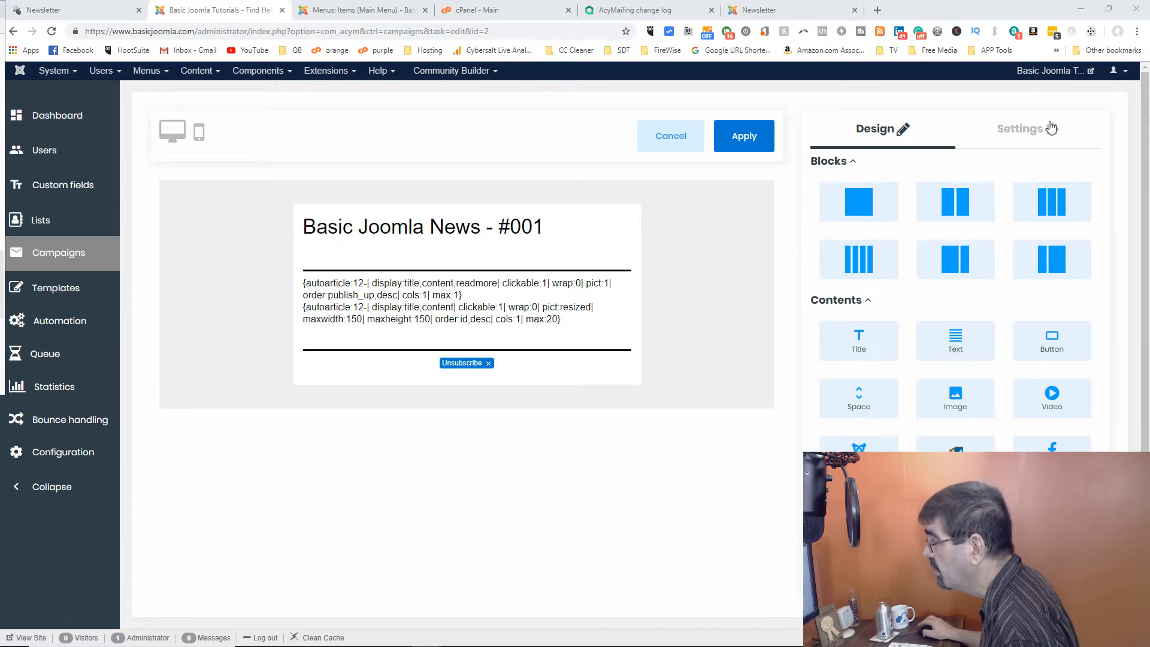
pyautogui.moveTo(427, 638)
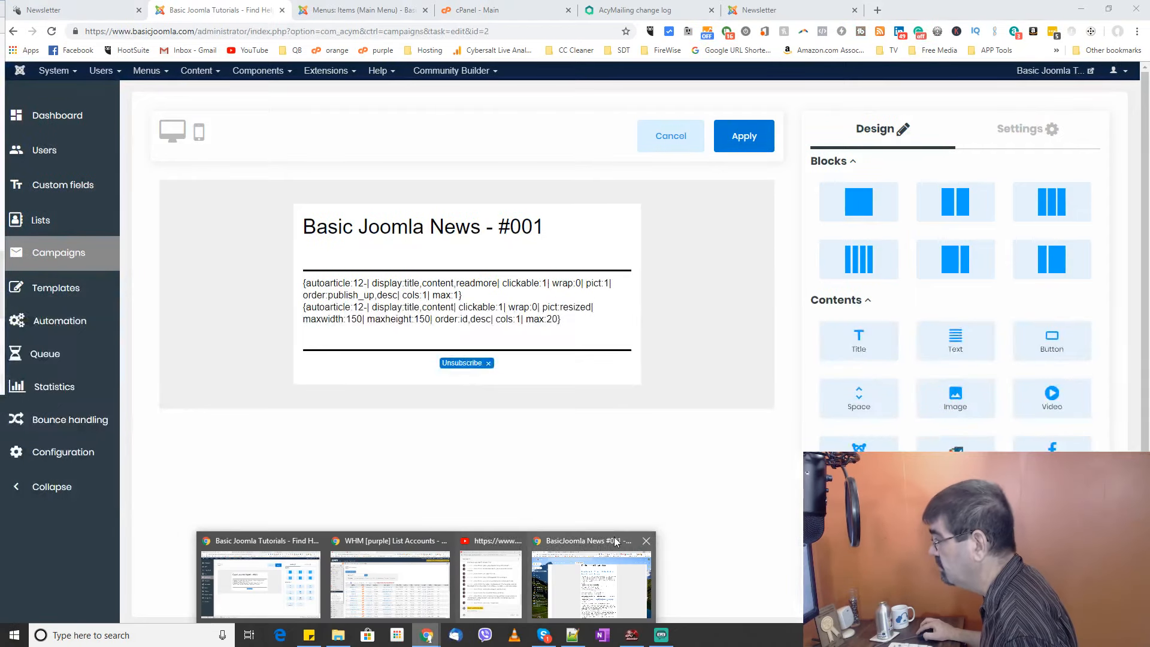
pyautogui.moveTo(615, 542)
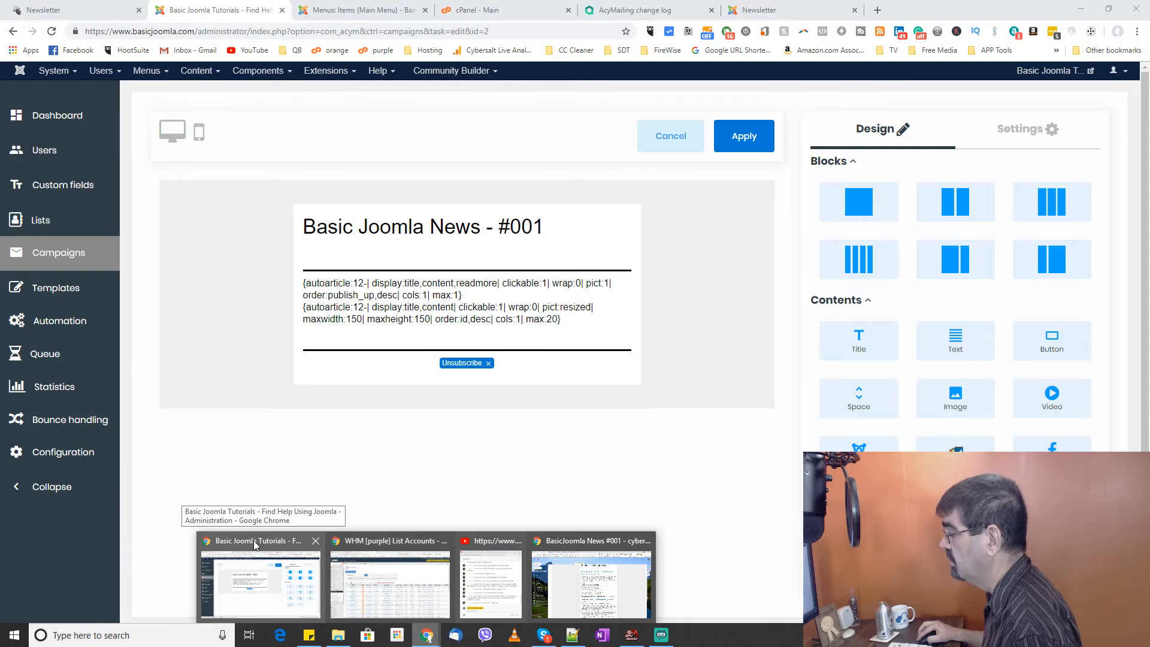
# Switch to the Cybersalt site's newsletter editor, review the Cybersalt Digest Issue #4451 content and close it without saving
pyautogui.click(794, 11)
pyautogui.scroll(10, 704, 325)
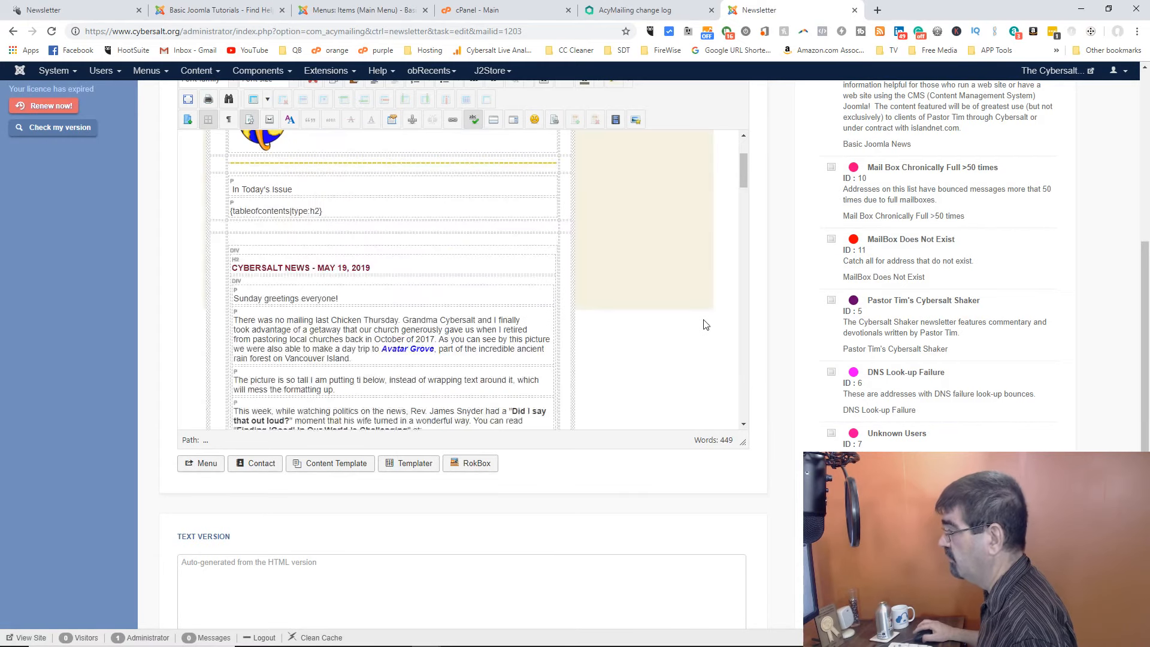
pyautogui.scroll(2, 706, 325)
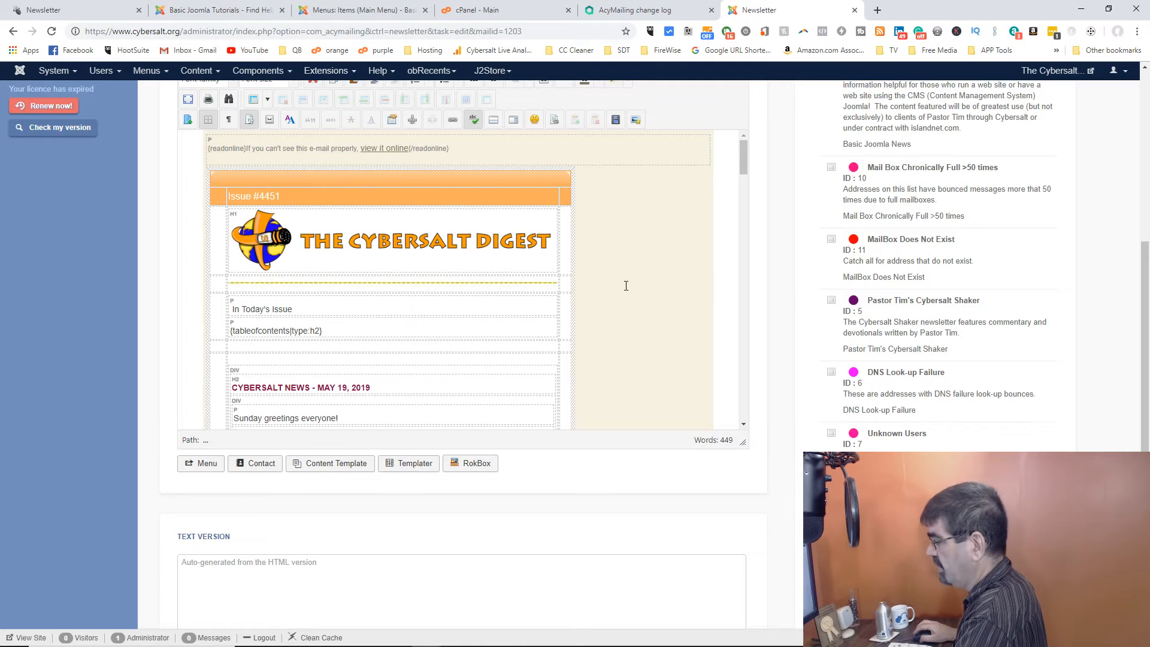
pyautogui.scroll(6, 626, 269)
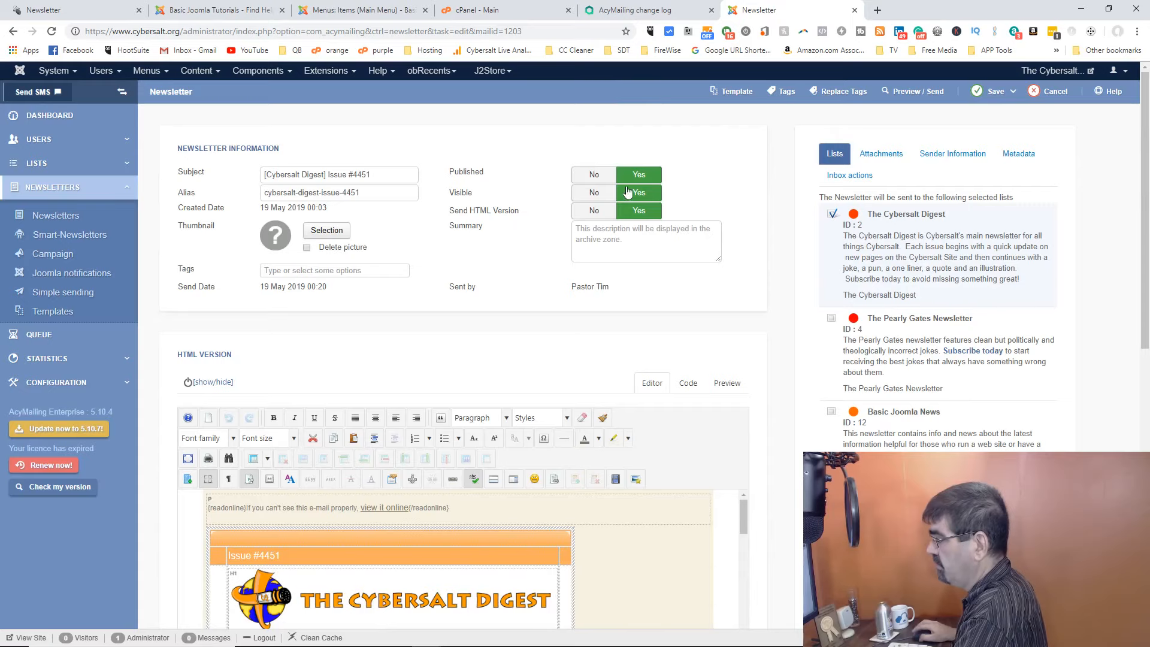
pyautogui.click(1049, 92)
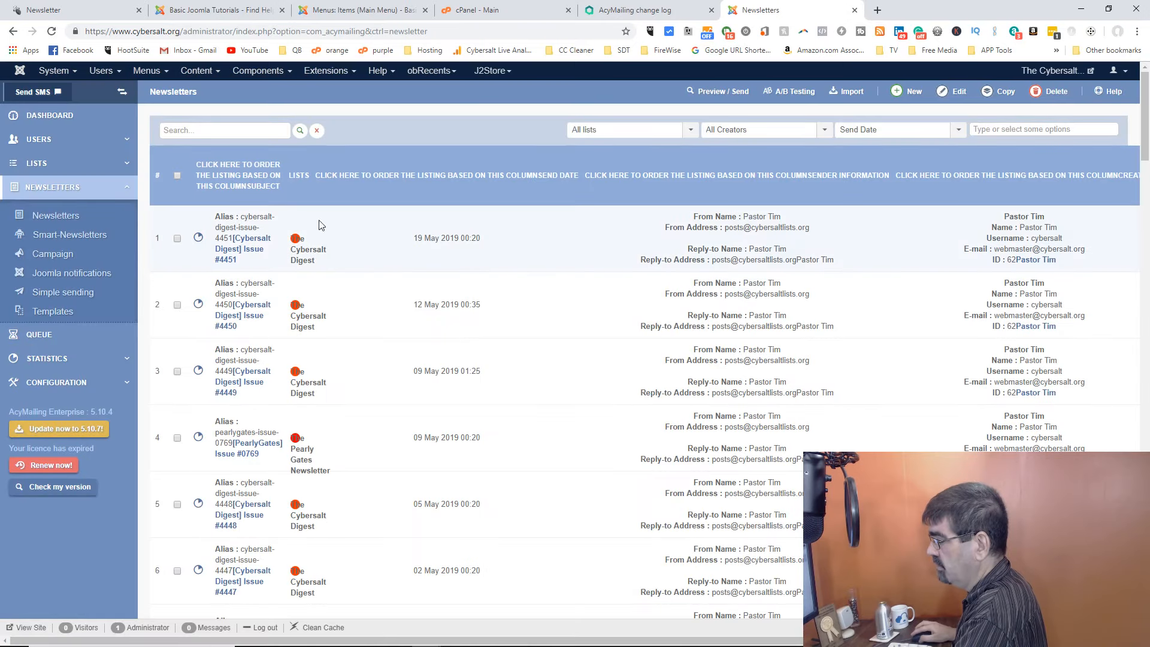
# Create a new newsletter with the subject "[Cybersalt Digest] Issue #delete"
pyautogui.click(902, 93)
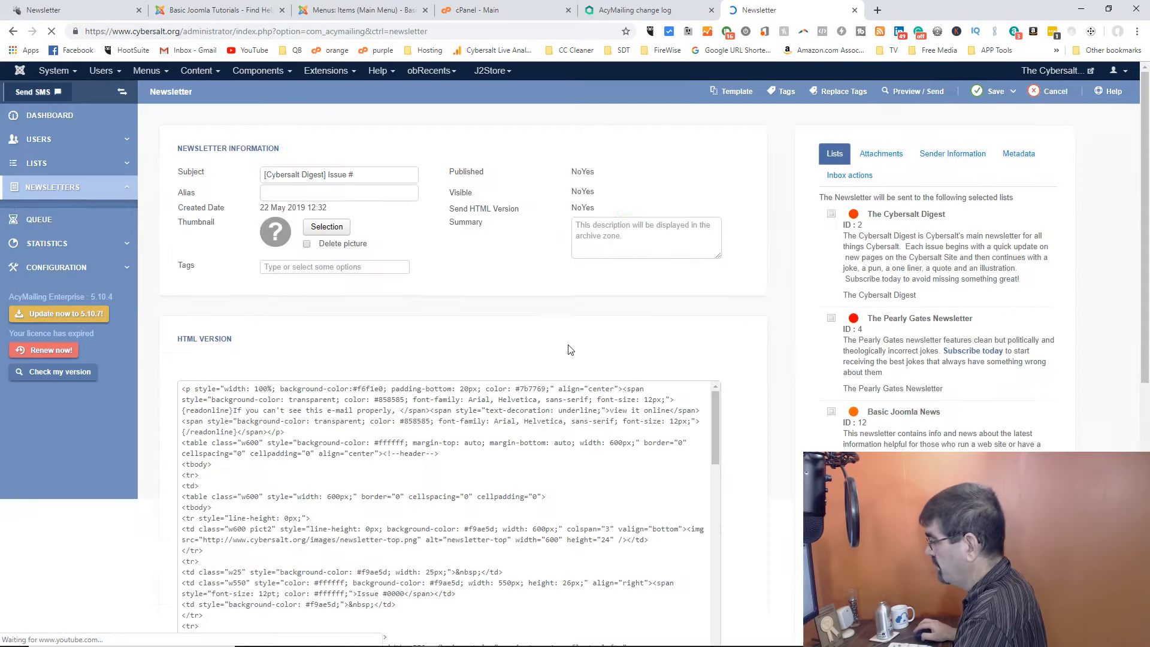
pyautogui.click(385, 174)
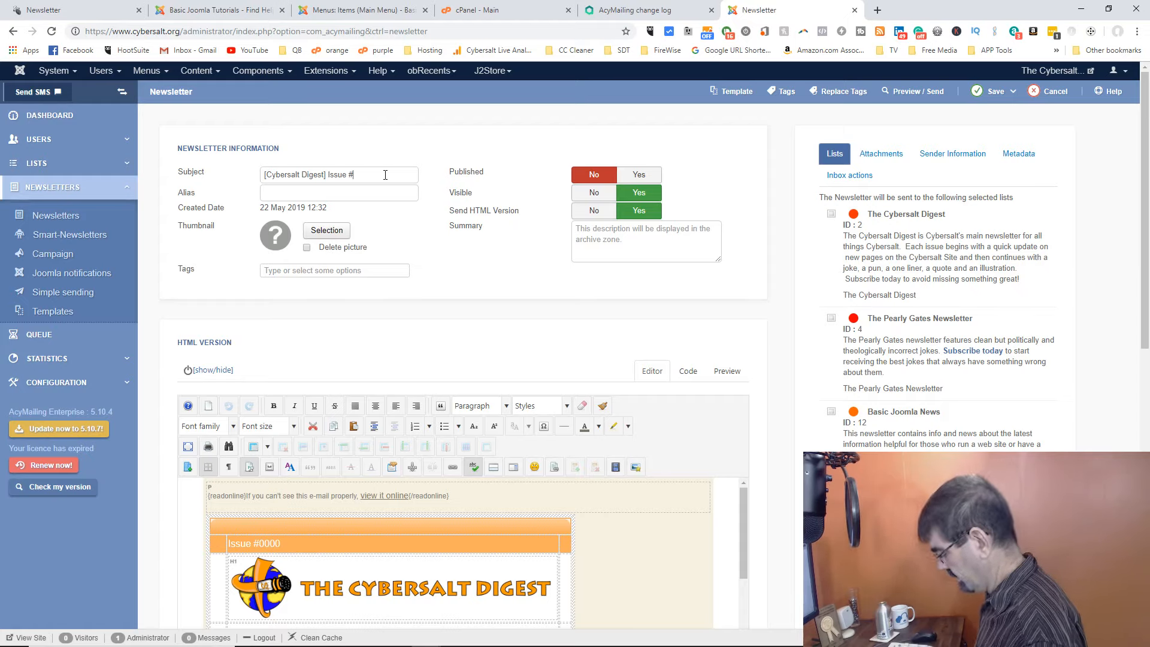
pyautogui.write('delete')
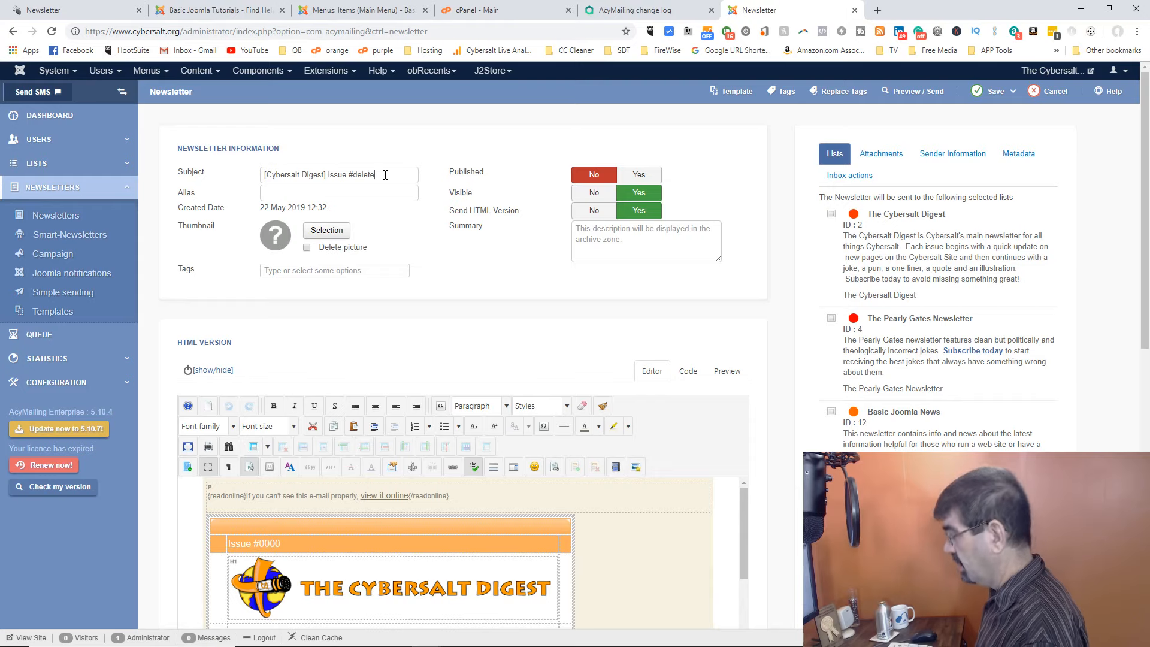
# Check the autocontent tags in the newsletter body and replace the tags with their actual content
pyautogui.scroll(-10, 455, 306)
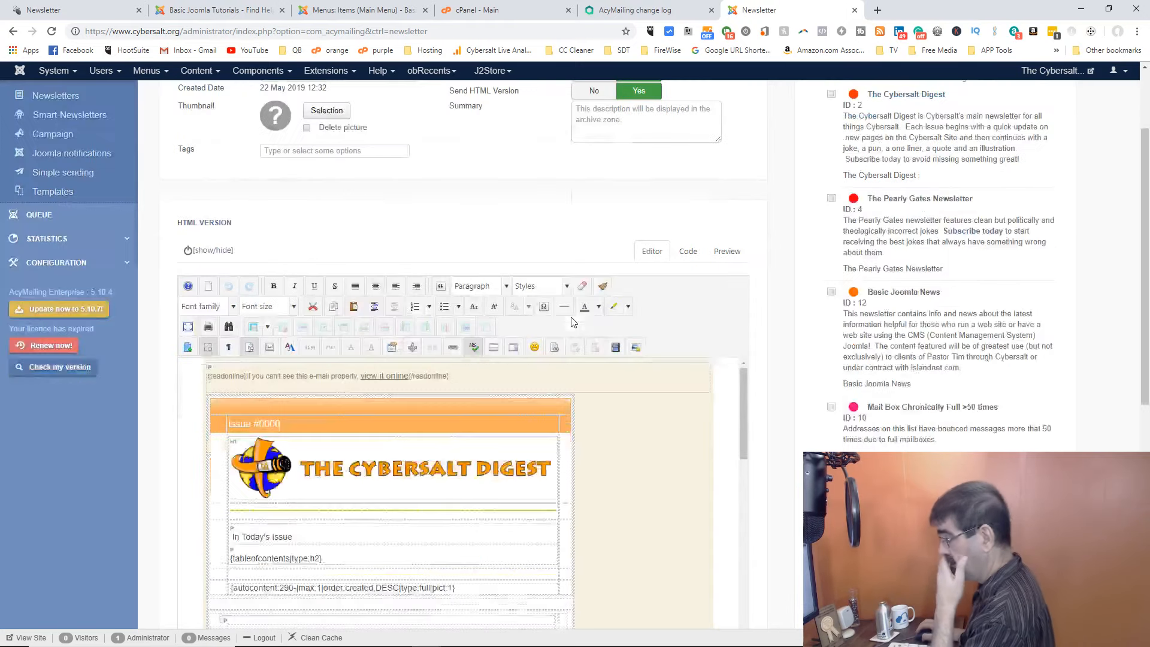
pyautogui.scroll(-3, 492, 434)
pyautogui.scroll(10, 490, 434)
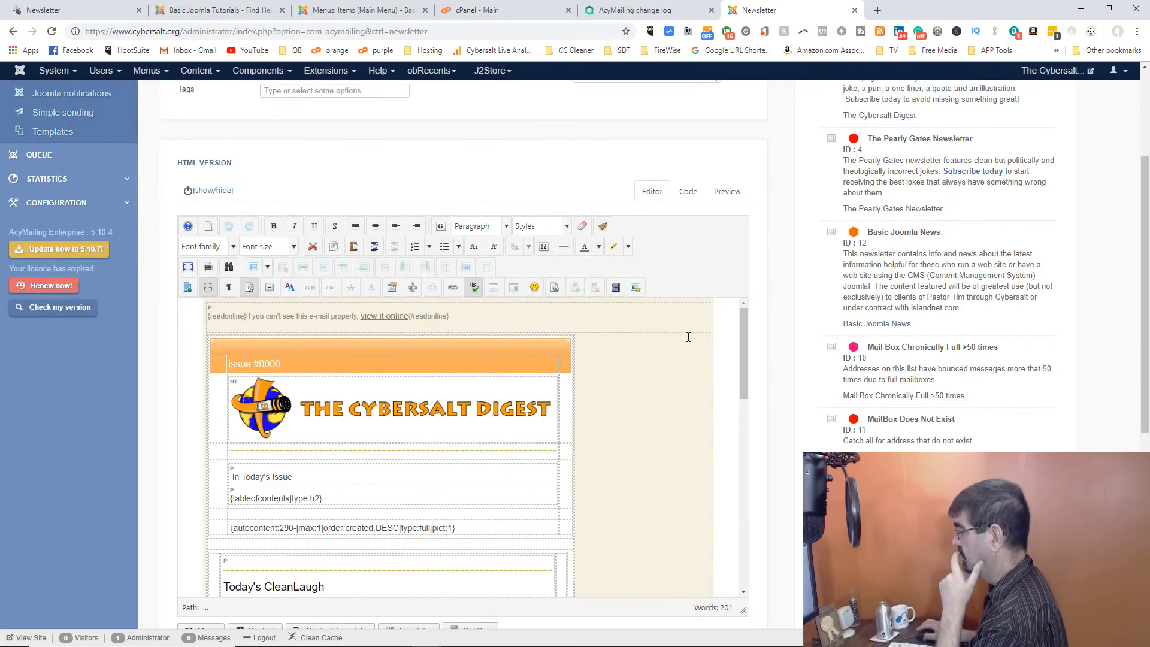
pyautogui.scroll(3, 760, 333)
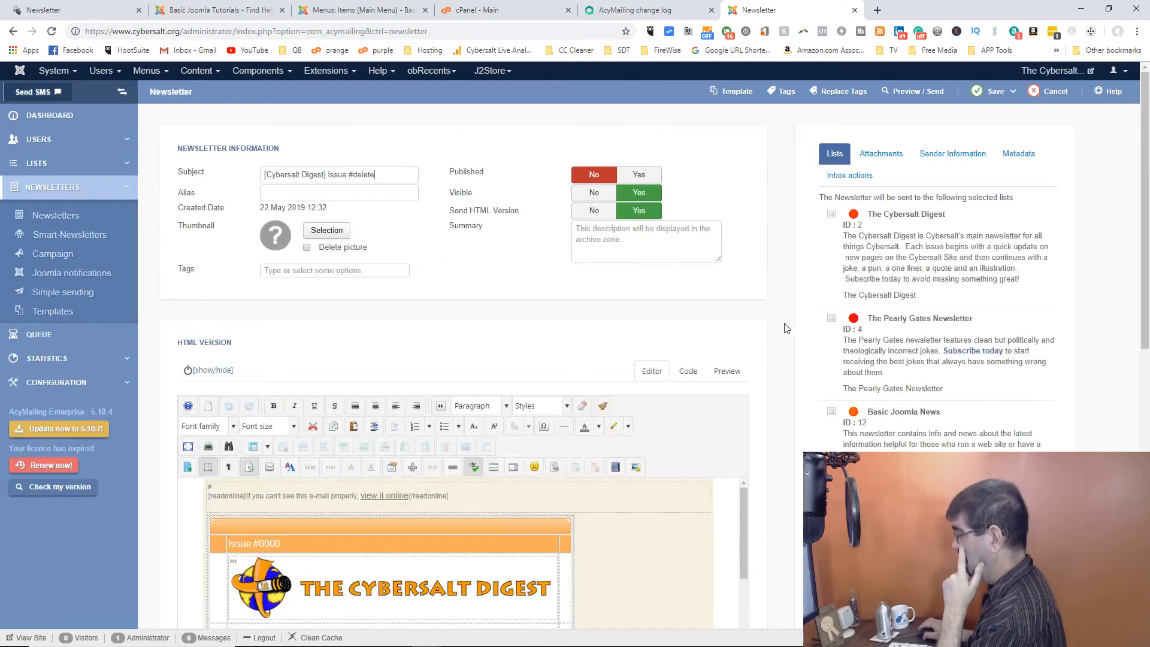
pyautogui.click(838, 94)
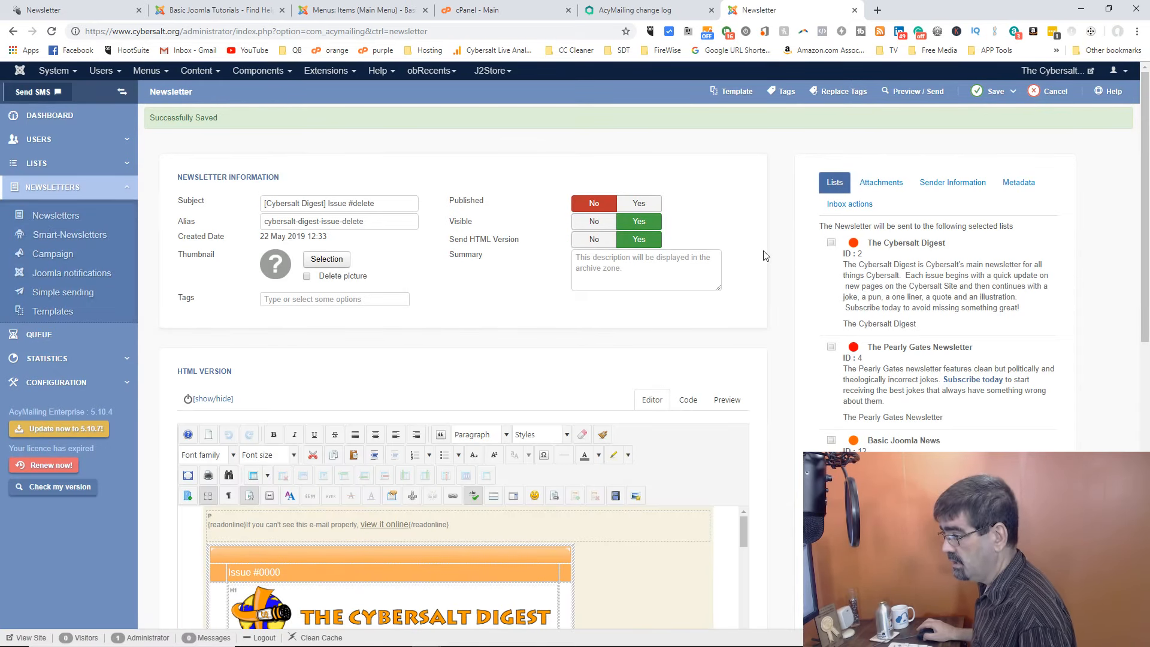
# Examine the article content, images and one-liner sections that fill the newsletter body in place of the tags
pyautogui.scroll(-3, 765, 255)
pyautogui.scroll(-3, 760, 255)
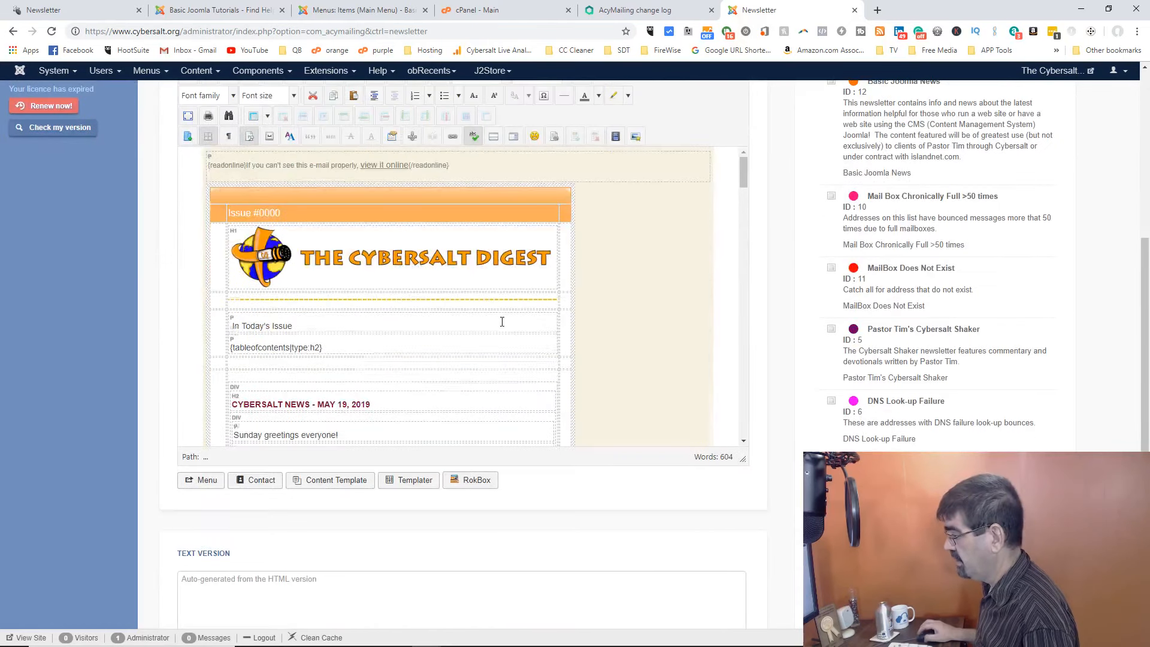
pyautogui.scroll(-3, 502, 321)
pyautogui.scroll(-6, 351, 243)
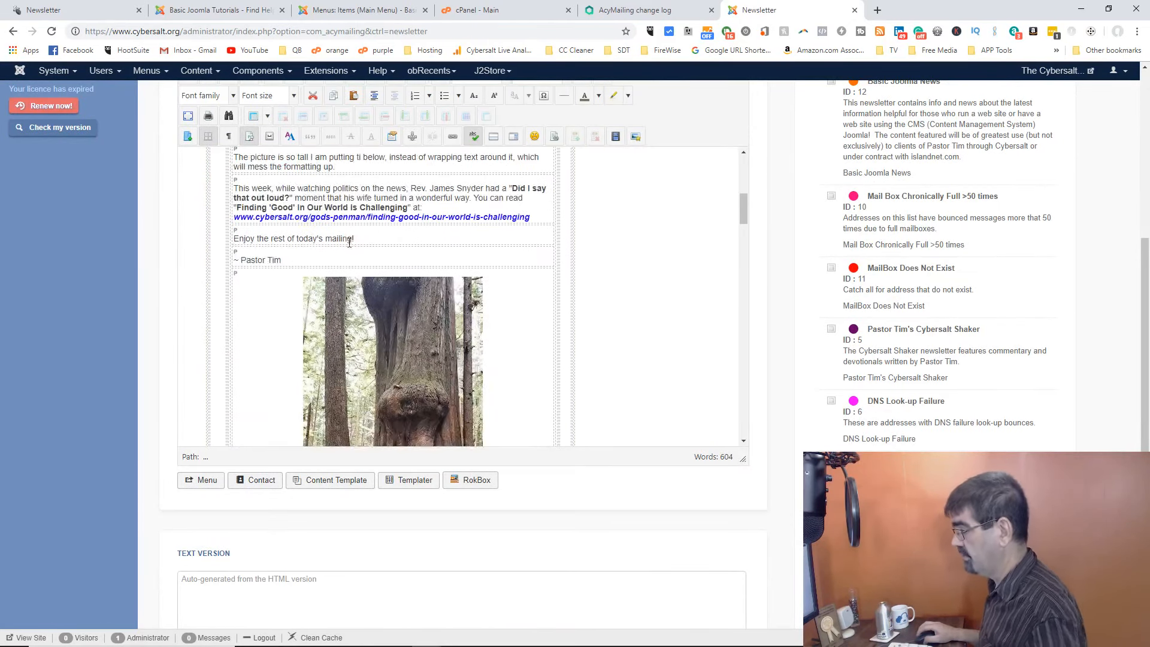
pyautogui.scroll(-6, 351, 245)
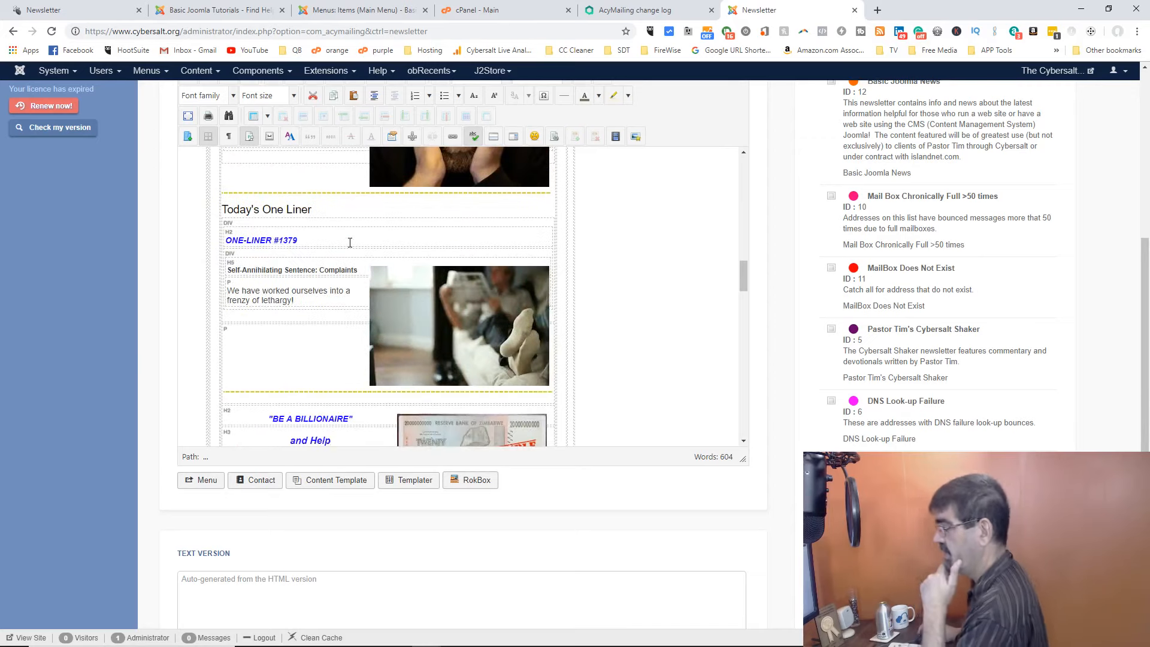
pyautogui.scroll(15, 350, 242)
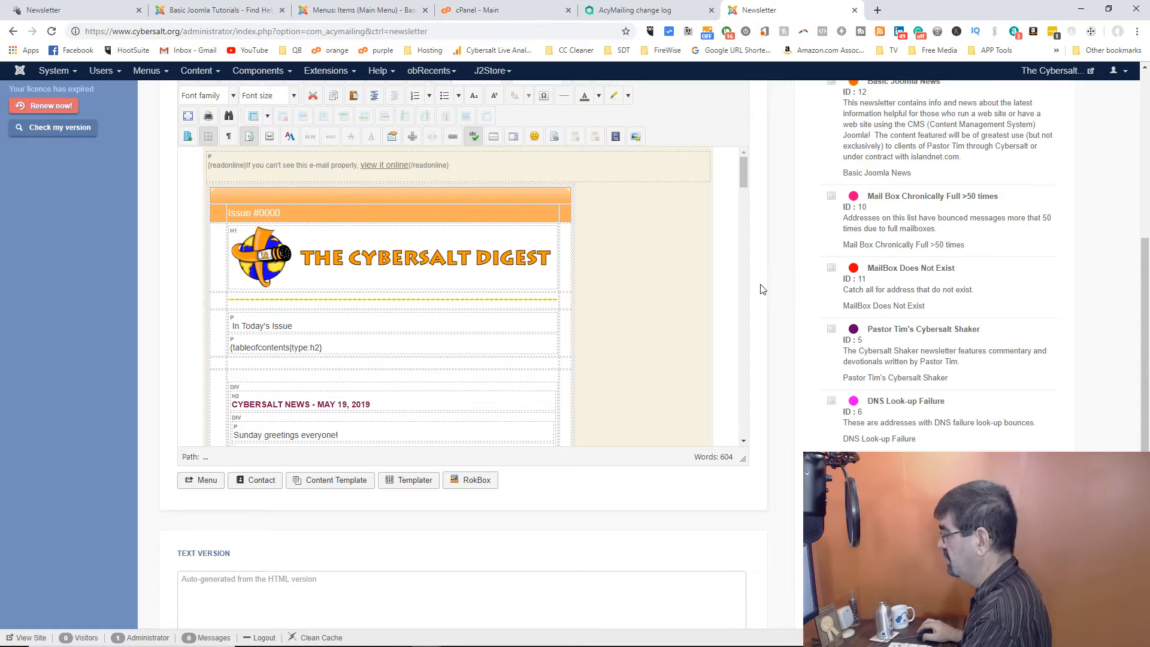
# Return to the Basic Joomla News #001 campaign editor and select both autoarticle tags in the email body
pyautogui.click(508, 13)
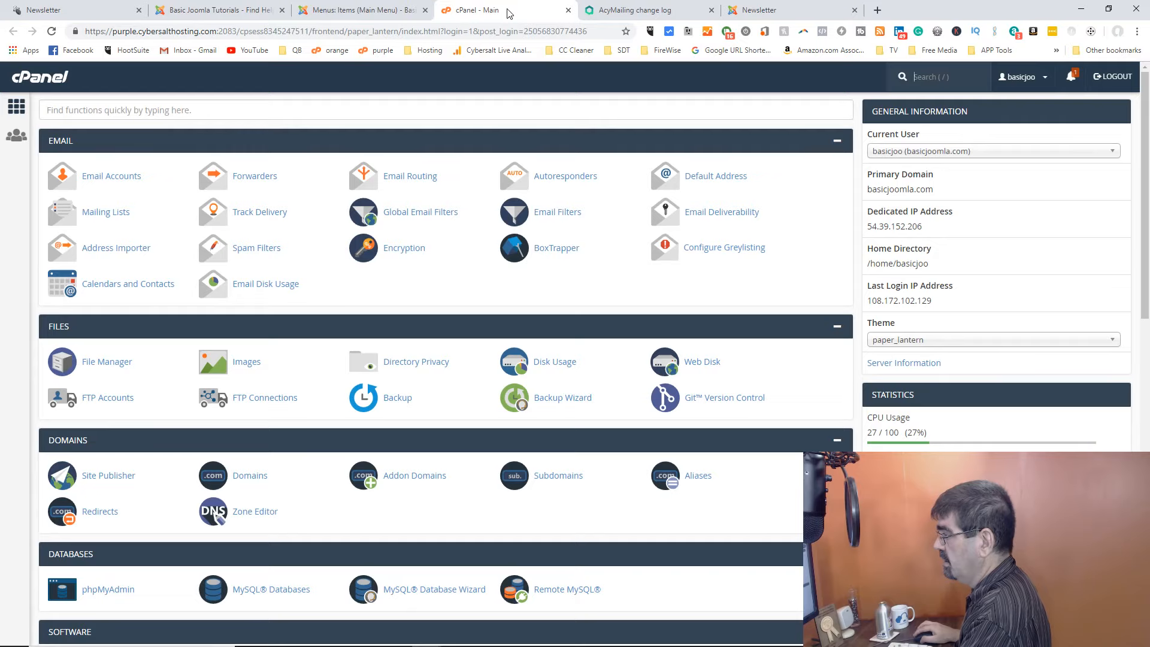
pyautogui.click(220, 17)
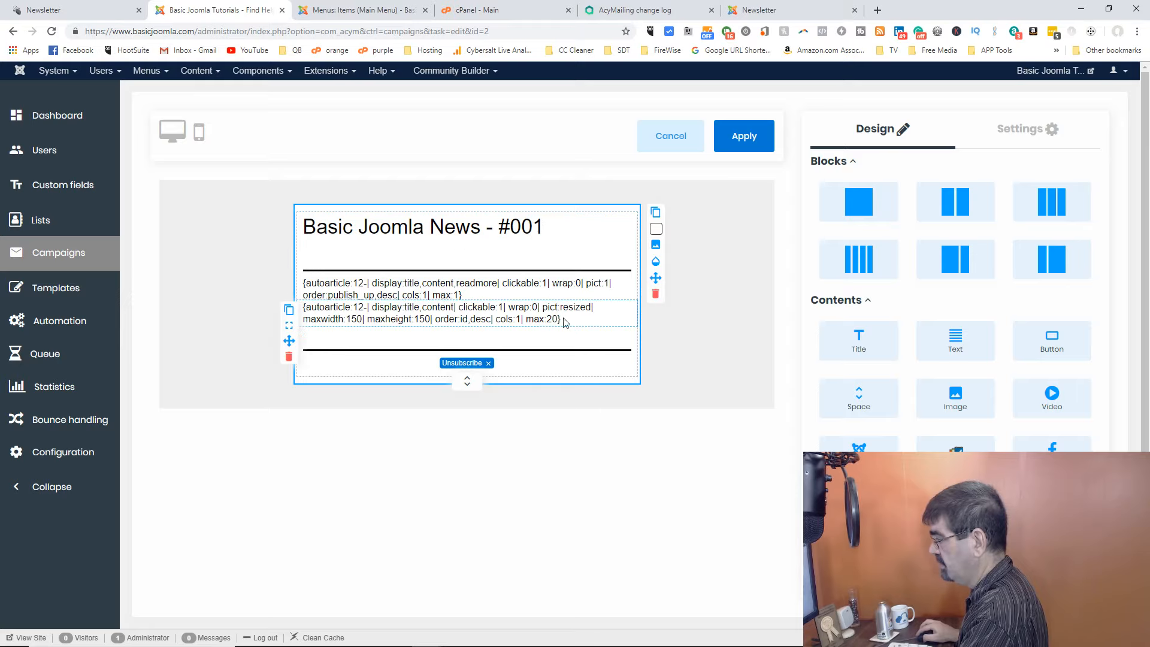
pyautogui.moveTo(561, 319); pyautogui.dragTo(306, 281)
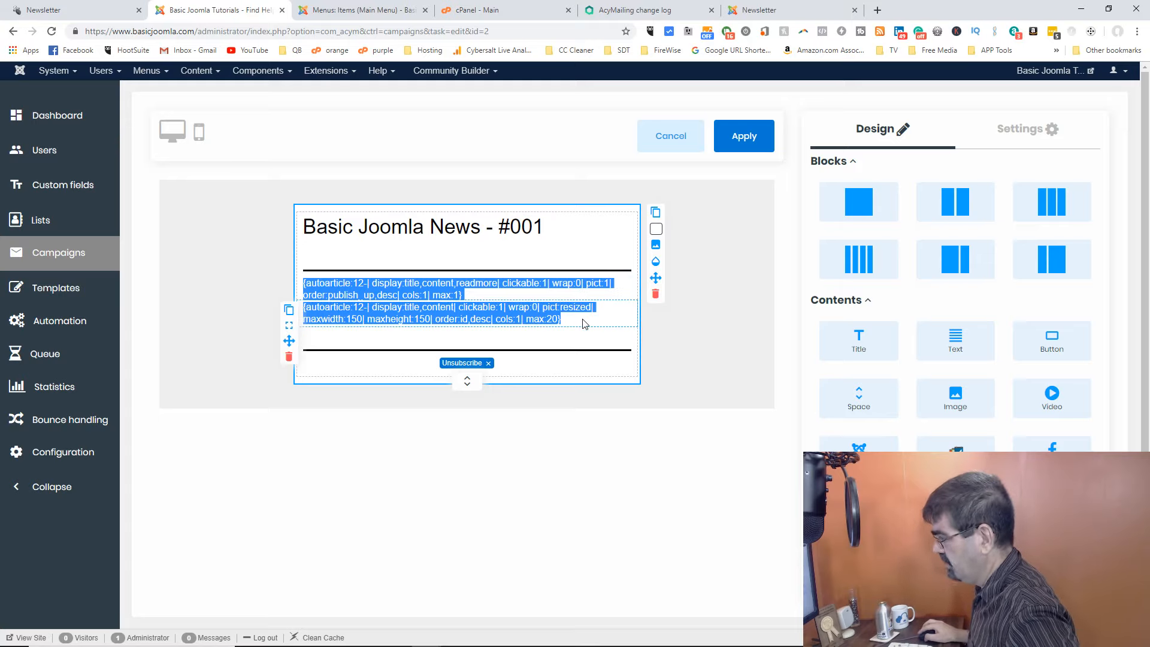
pyautogui.click(289, 360)
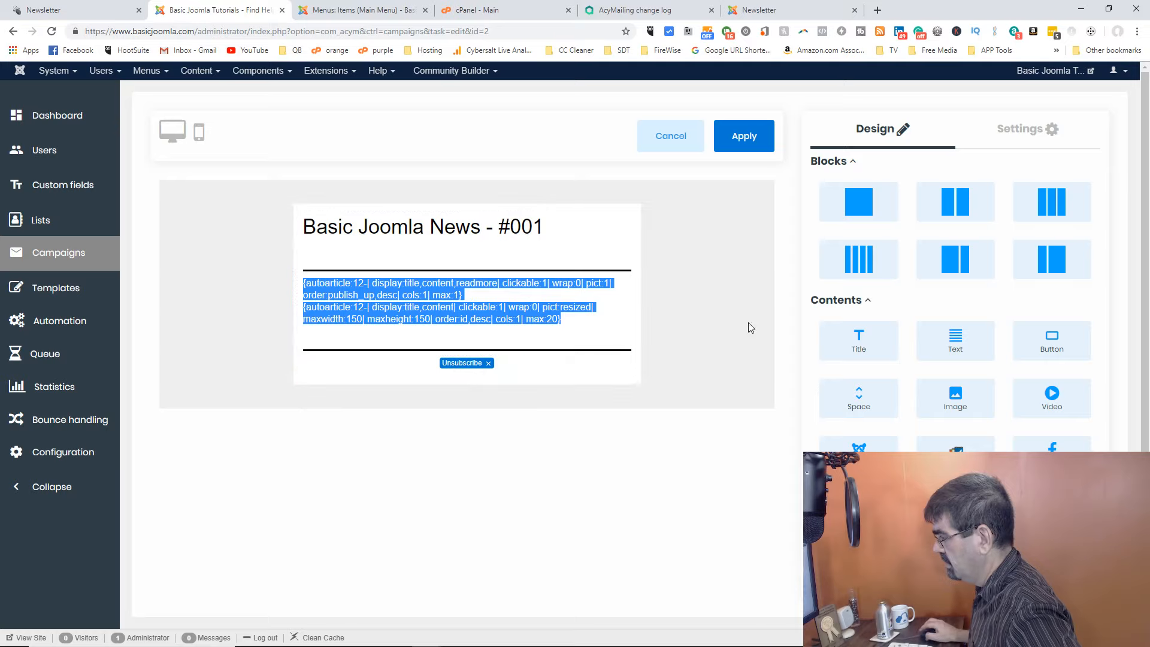
# Apply the current email design to the campaign and reopen the email body for editing
pyautogui.click(745, 139)
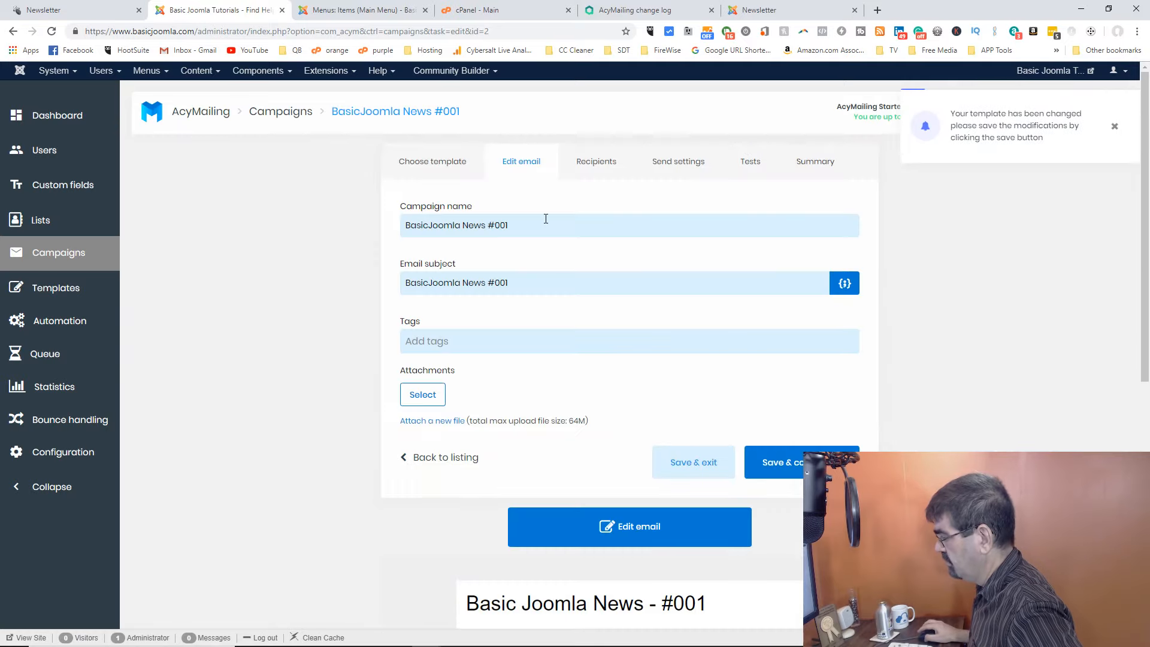
pyautogui.scroll(-5, 627, 347)
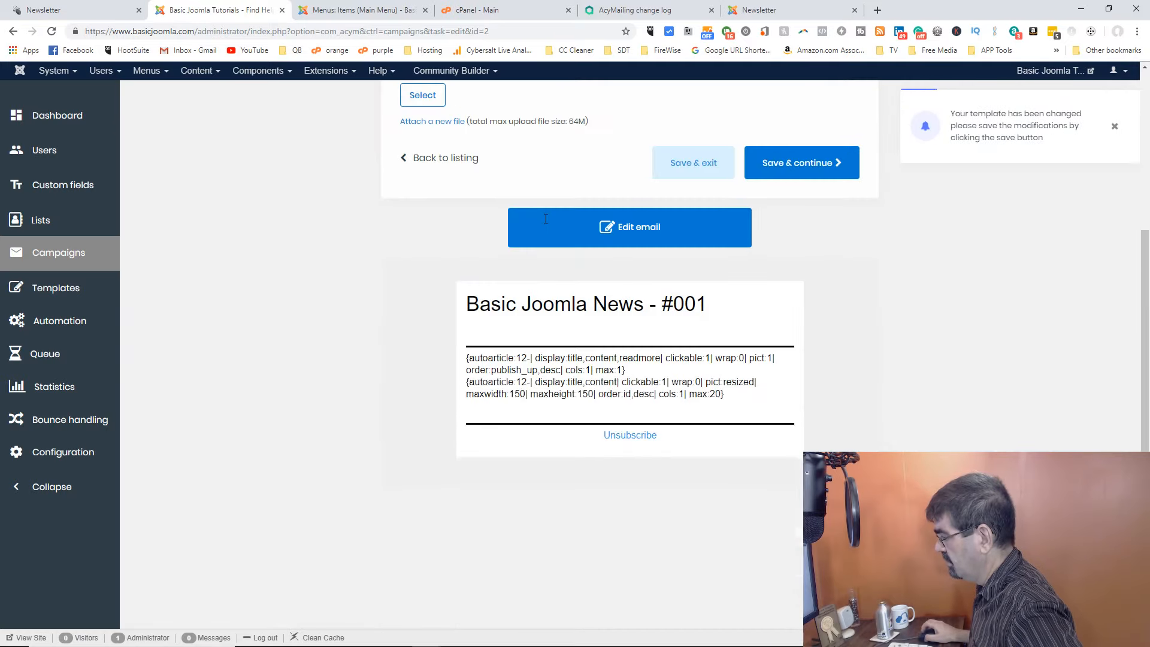
pyautogui.click(635, 231)
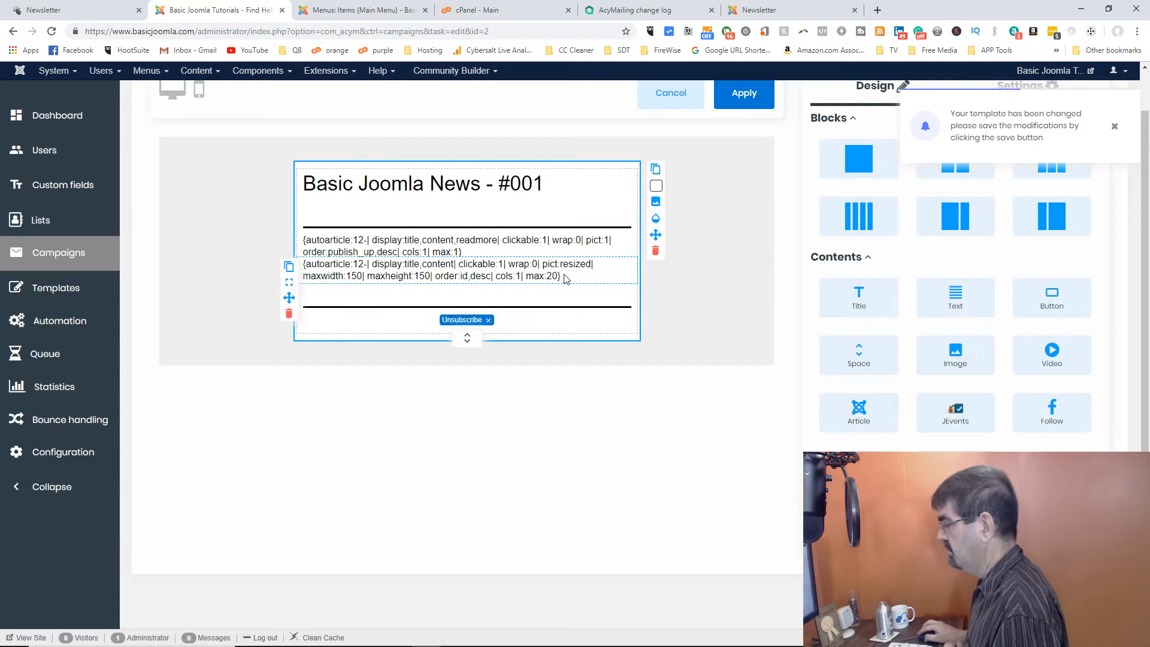
# Try the expanded width on the second autoarticle block, restore its normal width, and check whether its tag text is editable
pyautogui.tripleClick(537, 276)
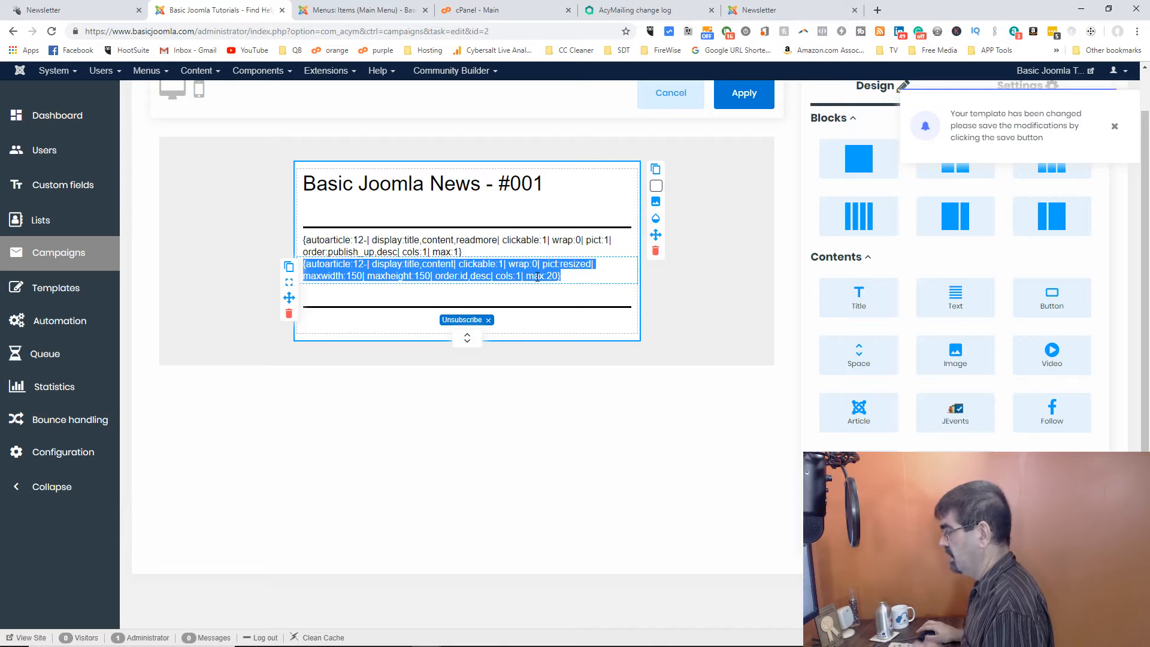
pyautogui.scroll(1, 537, 276)
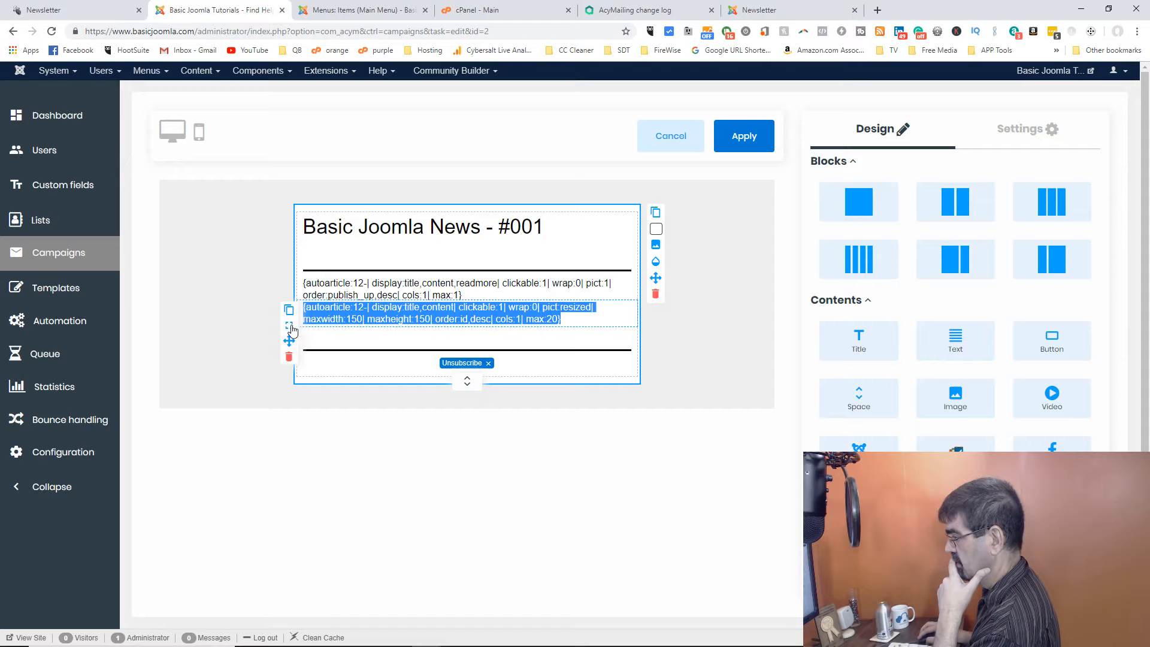
pyautogui.click(290, 328)
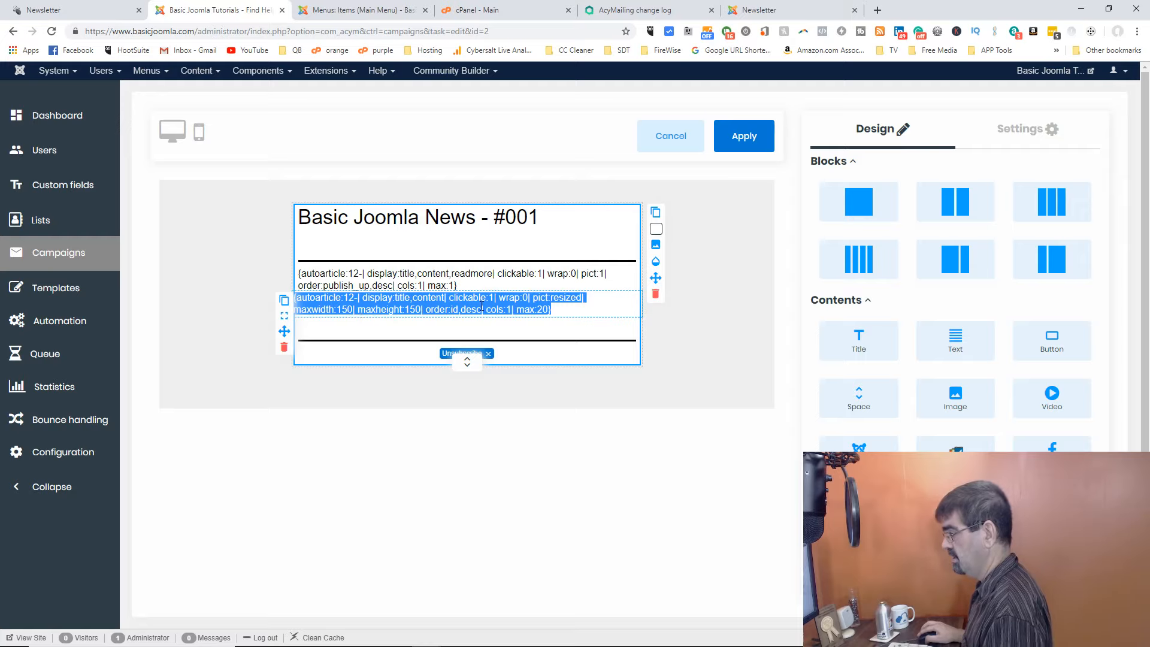
pyautogui.click(559, 311)
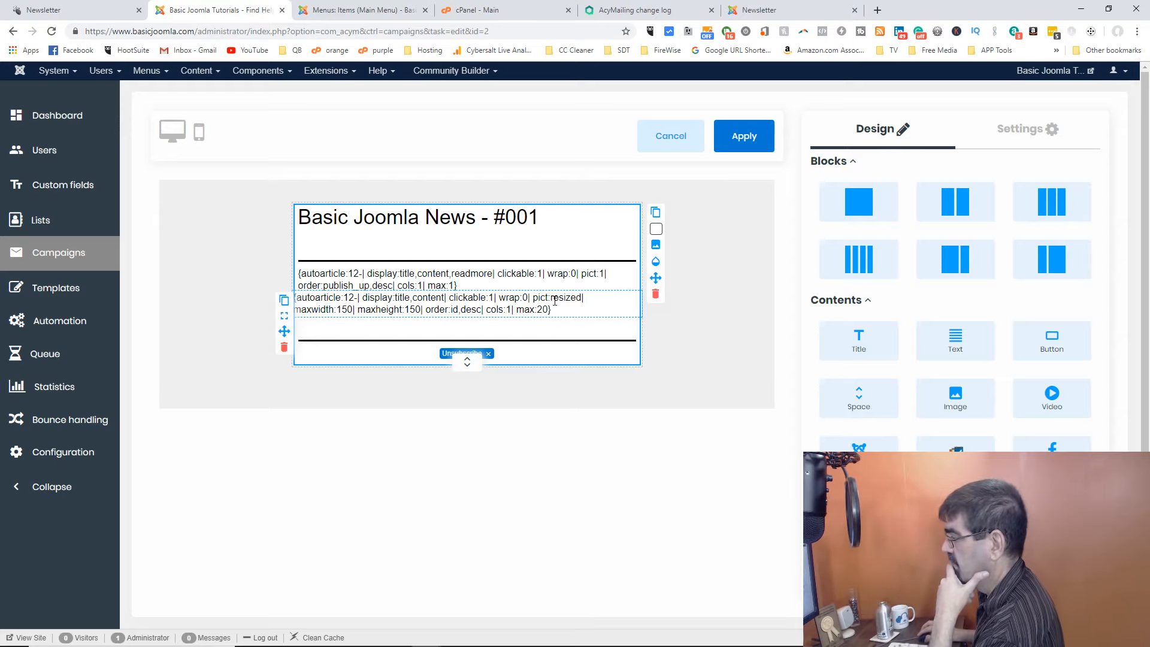
pyautogui.click(284, 316)
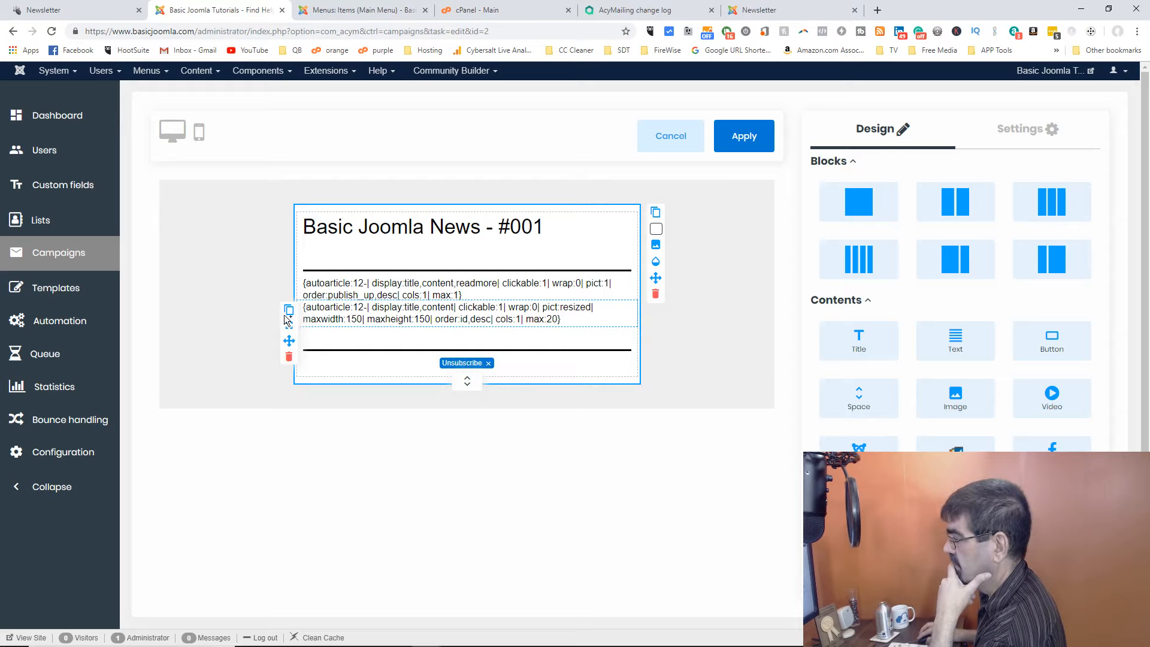
pyautogui.doubleClick(358, 307)
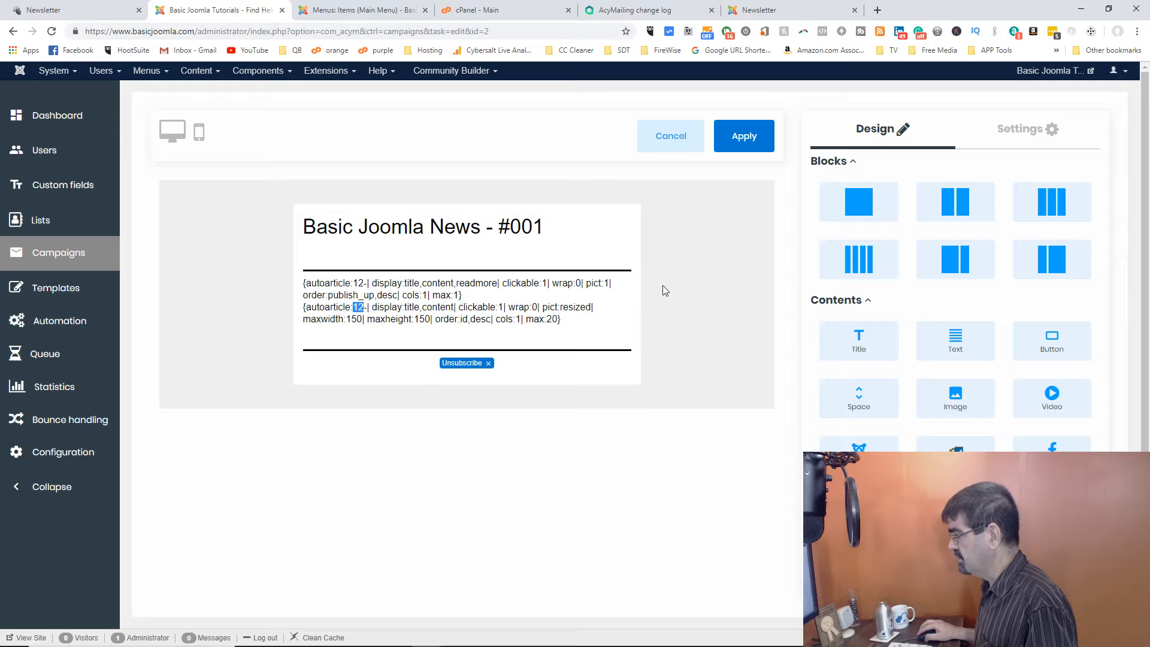
pyautogui.click(539, 306)
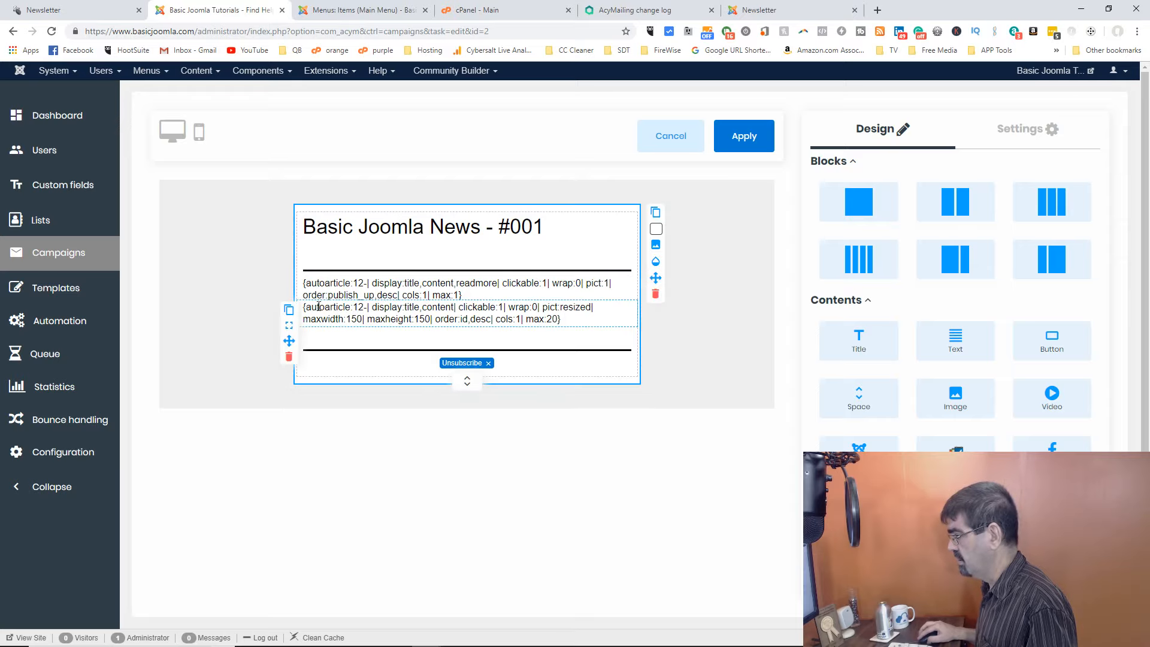
# Delete the "Basic Joomla News - #001" title block from the email body and undo the deletion
pyautogui.doubleClick(322, 227)
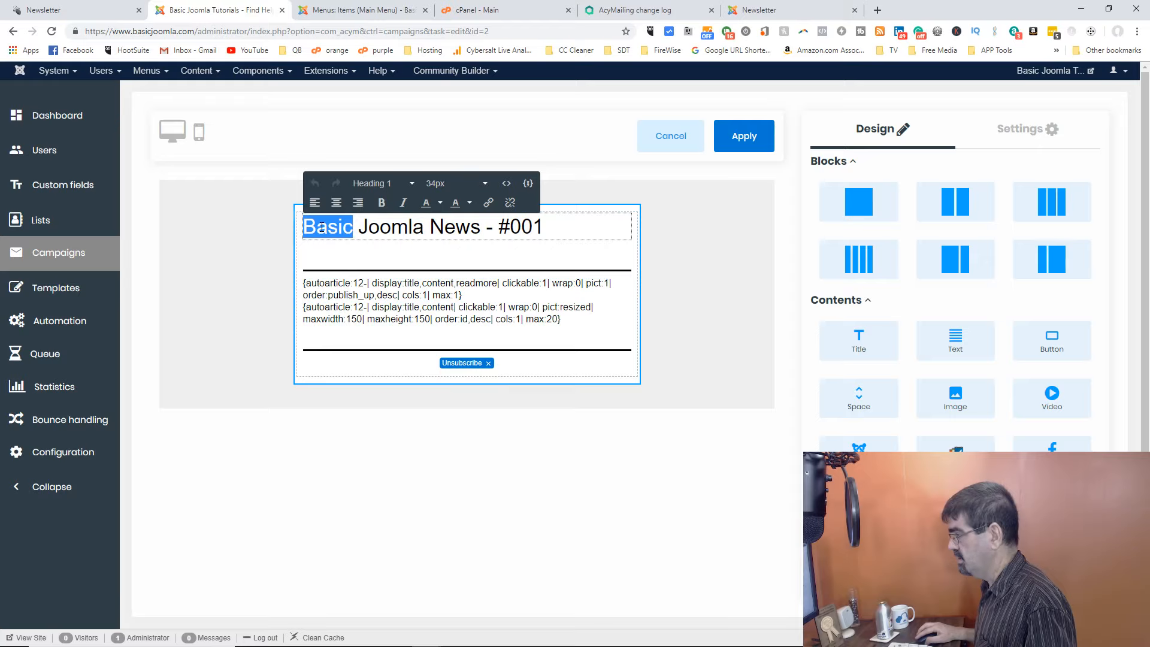
pyautogui.click(569, 282)
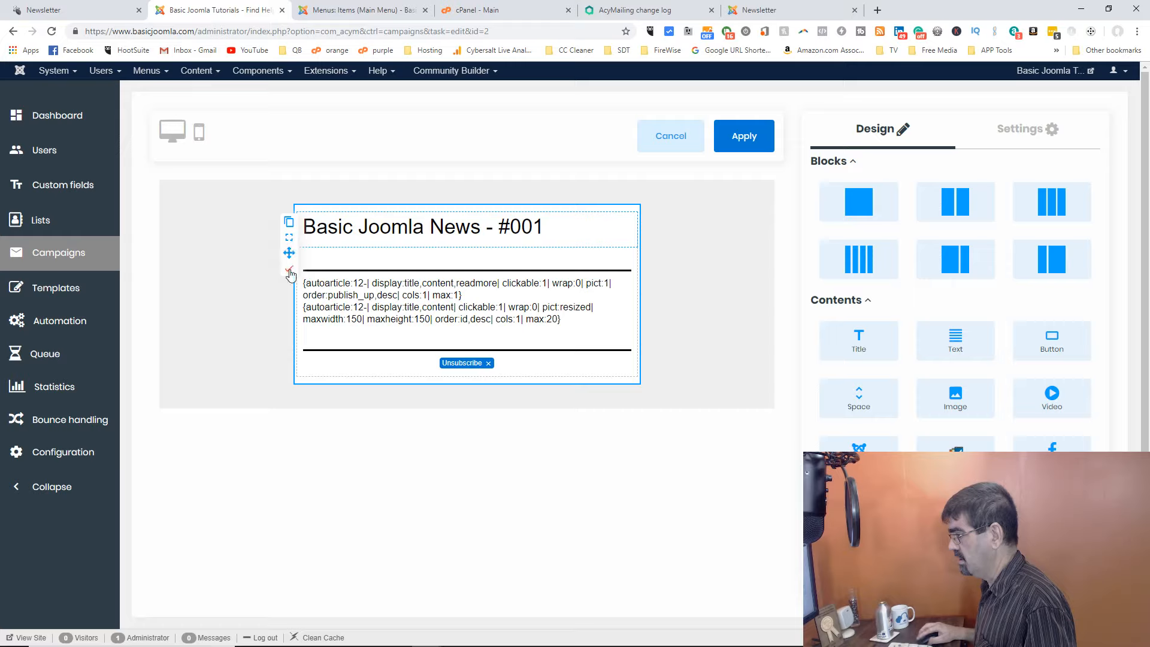
pyautogui.click(289, 270)
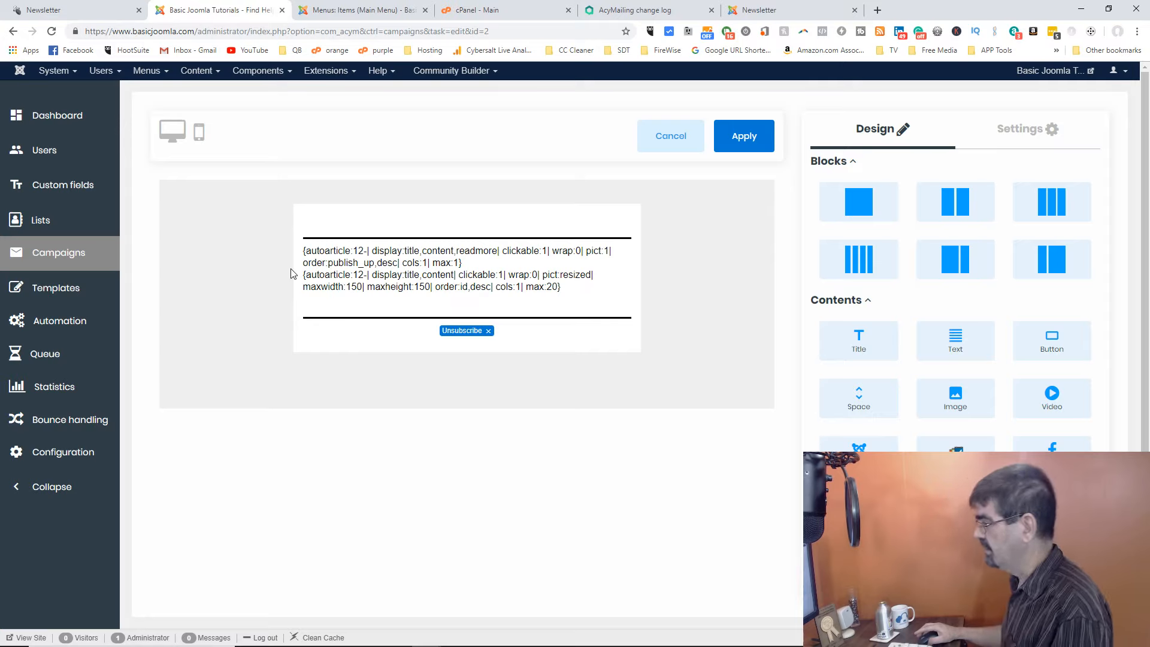
pyautogui.hotkey('ctrl', 'z')
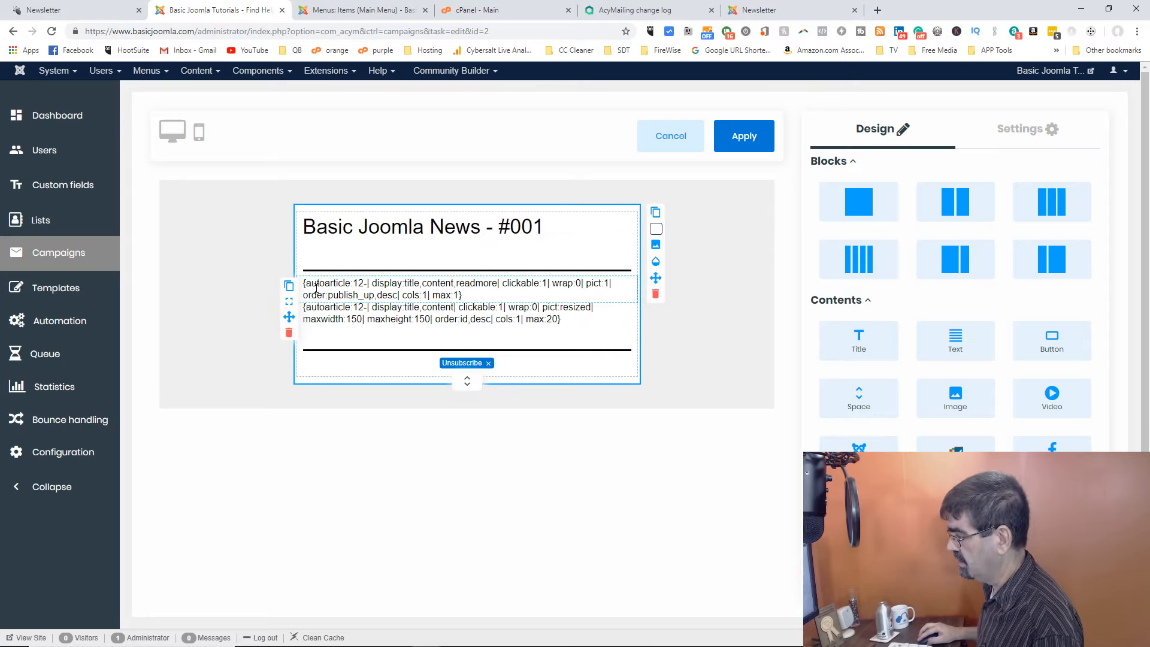
# Delete both autoarticle blocks from between the two separators in the email body
pyautogui.click(291, 334)
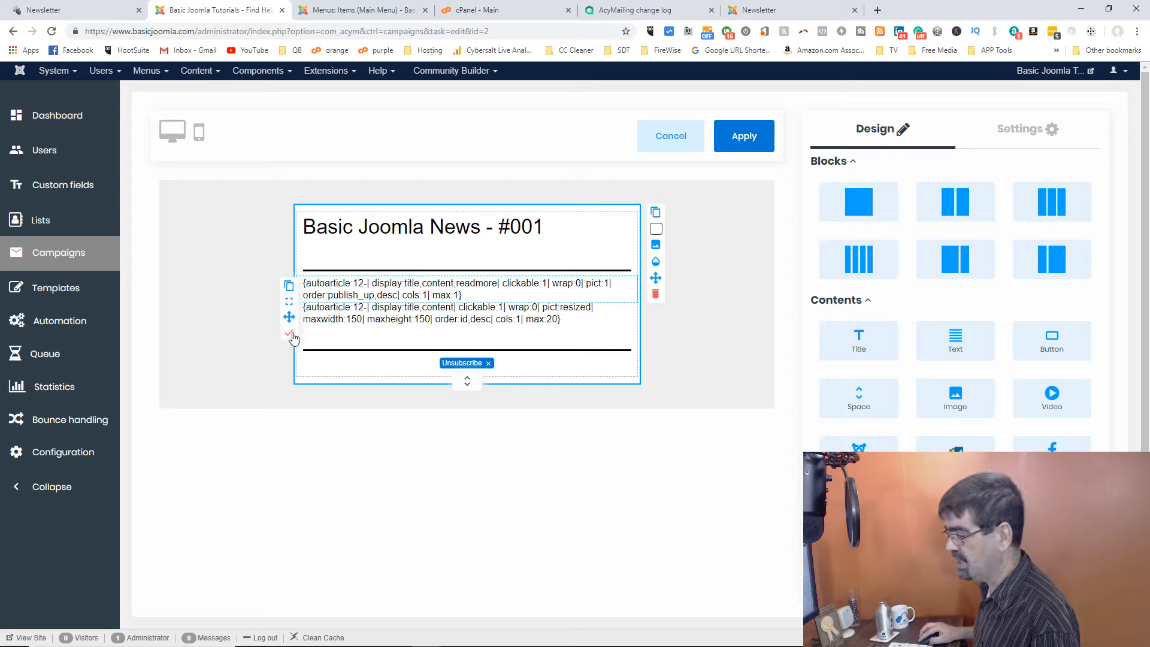
pyautogui.click(291, 334)
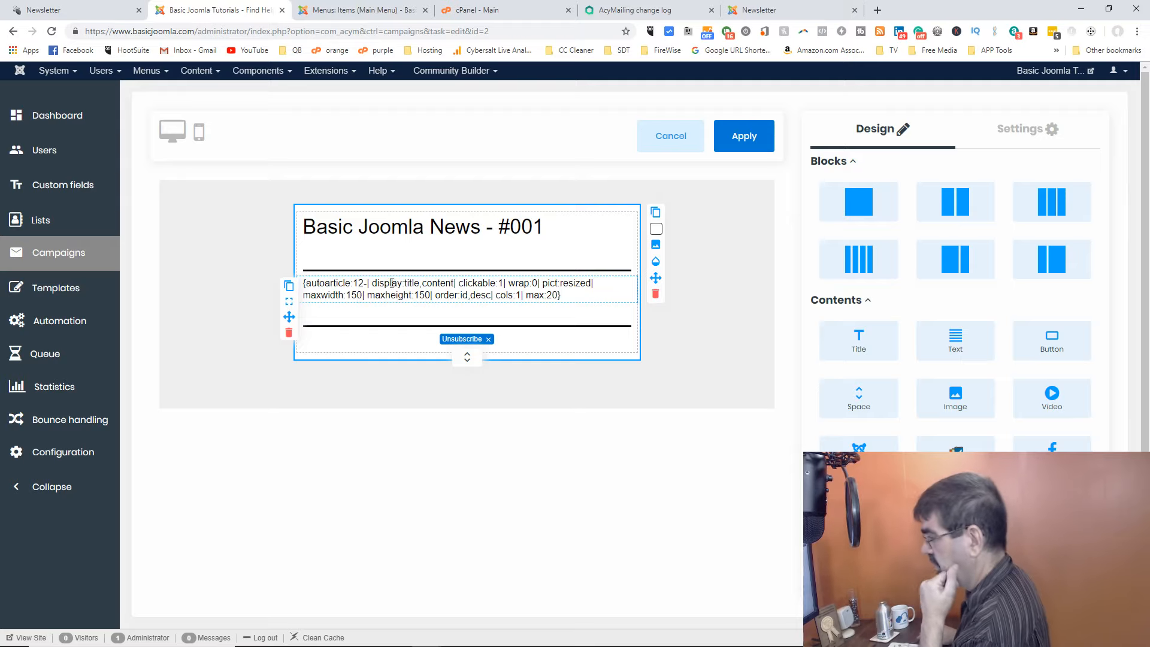
pyautogui.click(289, 335)
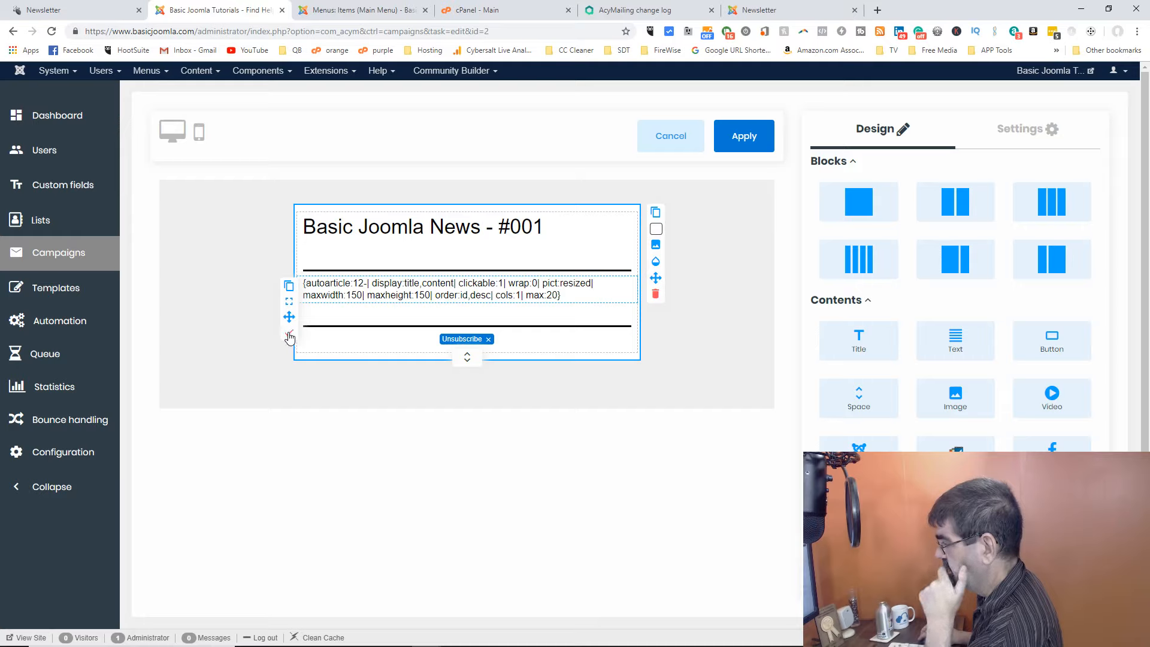
pyautogui.click(290, 335)
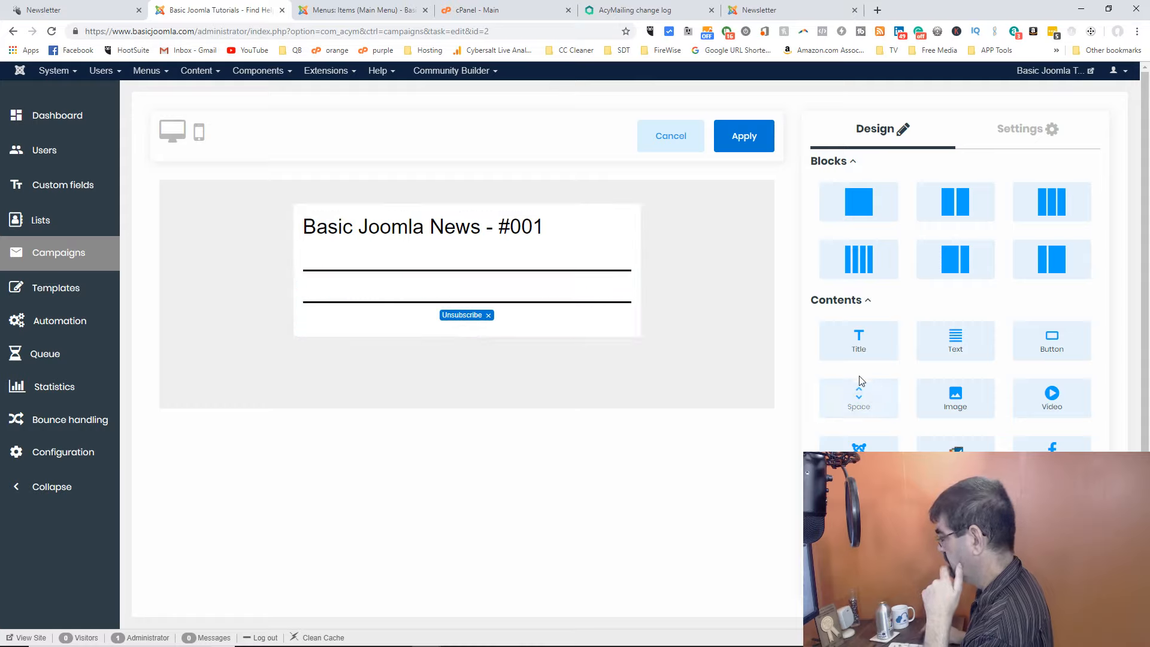
# Place an Article element between the two separators and bring up its one-by-one article list
pyautogui.moveTo(860, 380); pyautogui.dragTo(473, 285)
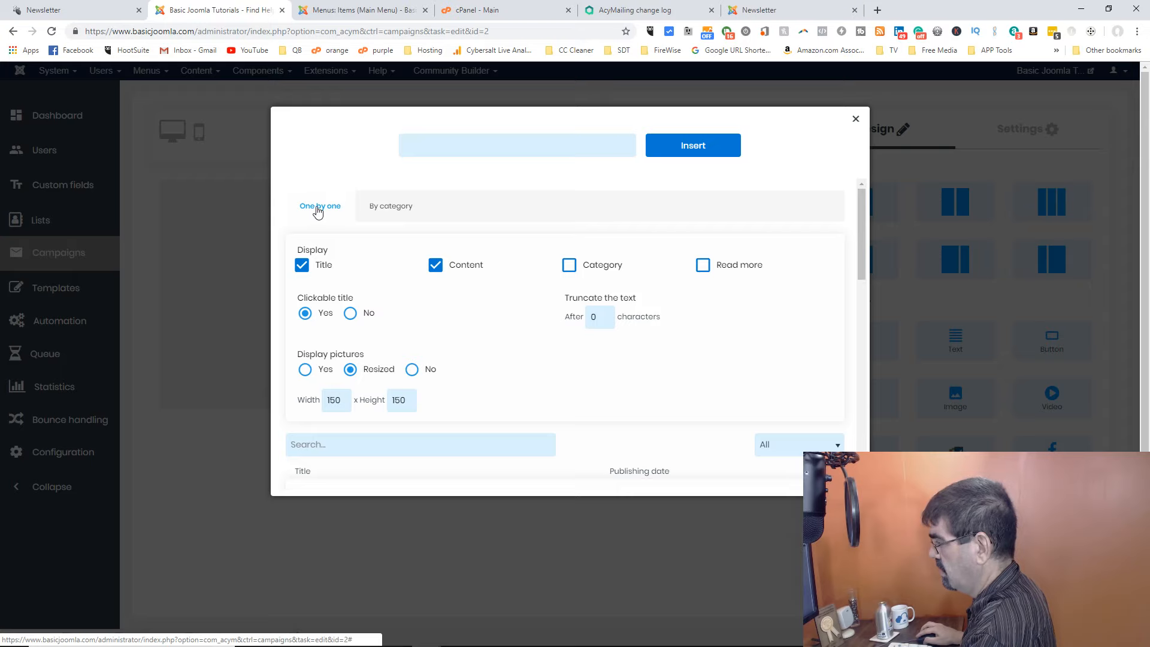
pyautogui.scroll(-3, 550, 287)
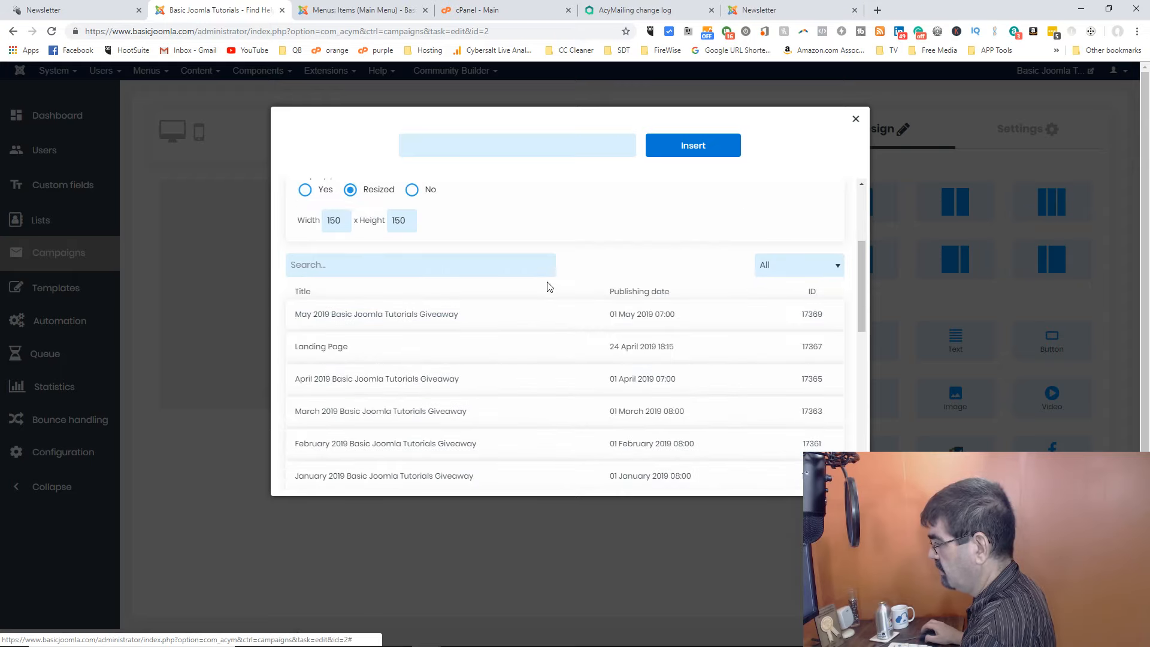
pyautogui.click(358, 265)
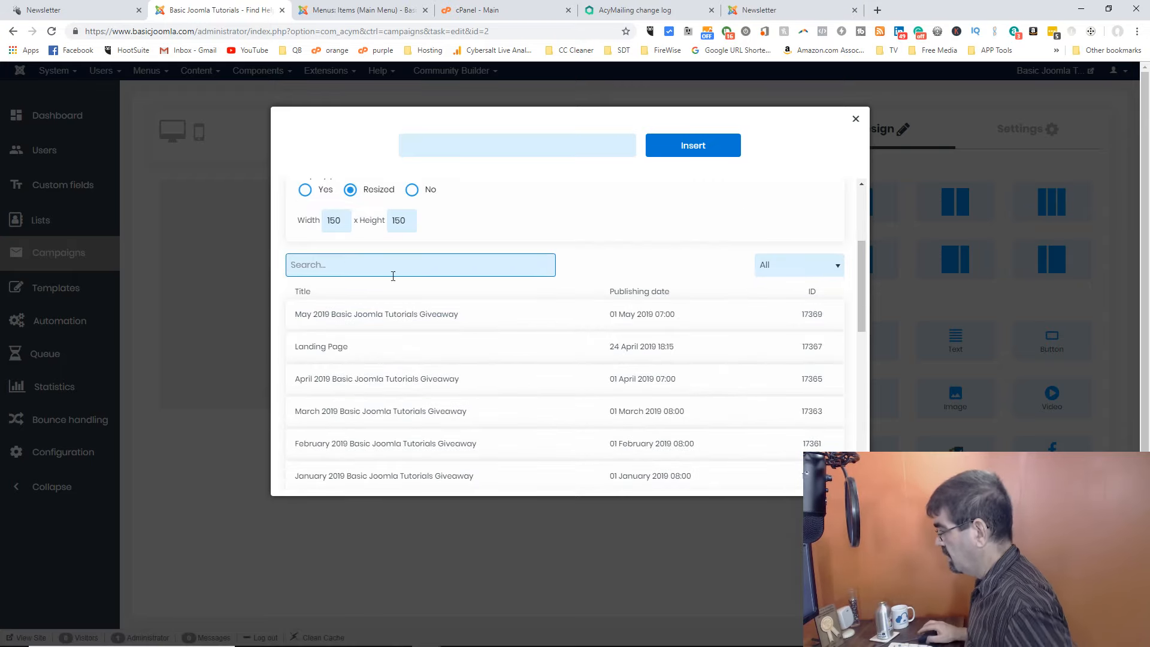
pyautogui.click(623, 235)
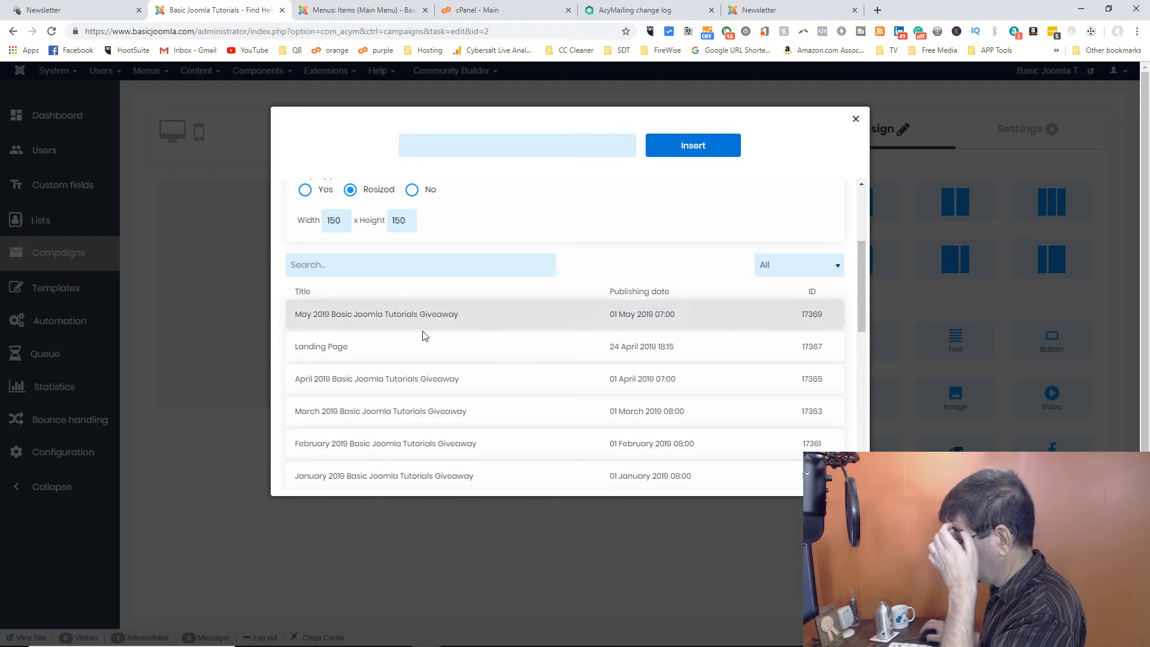
# Search the one-by-one article list for "yubi" and for "factor"
pyautogui.click(383, 270)
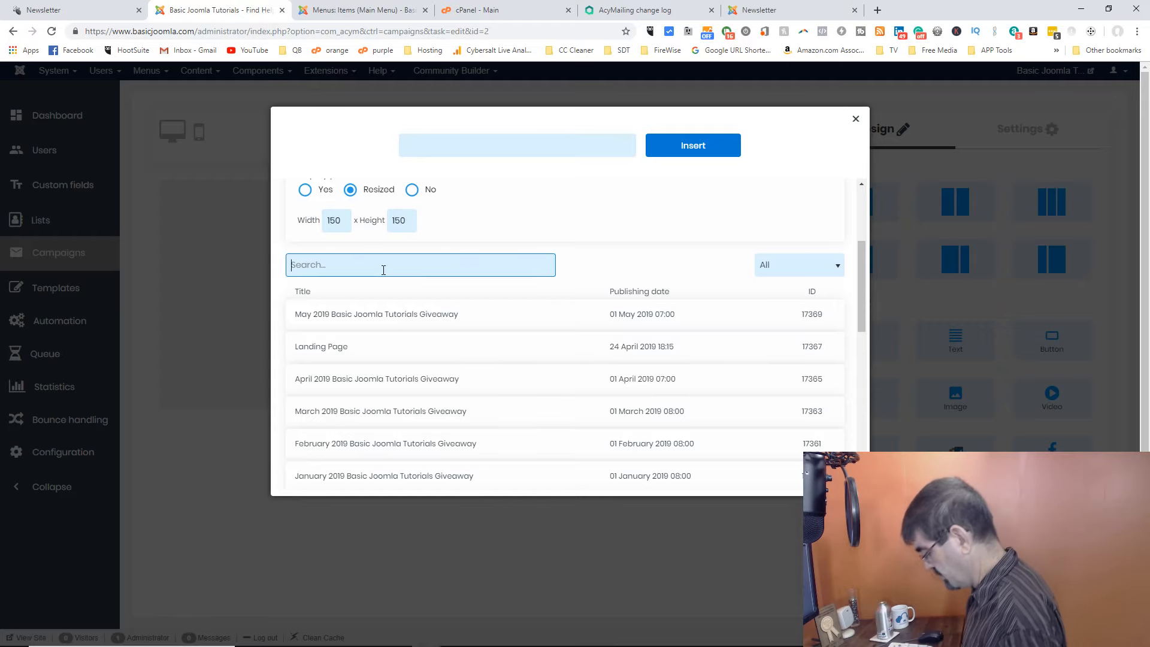
pyautogui.write('yubi')
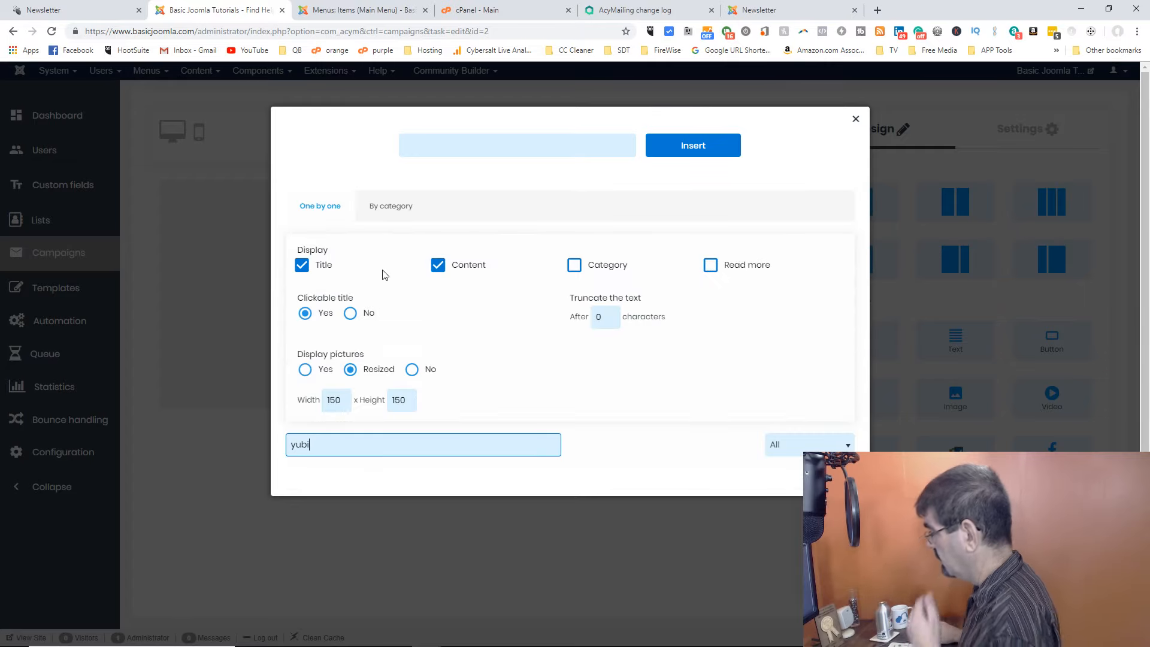
pyautogui.scroll(-1, 493, 360)
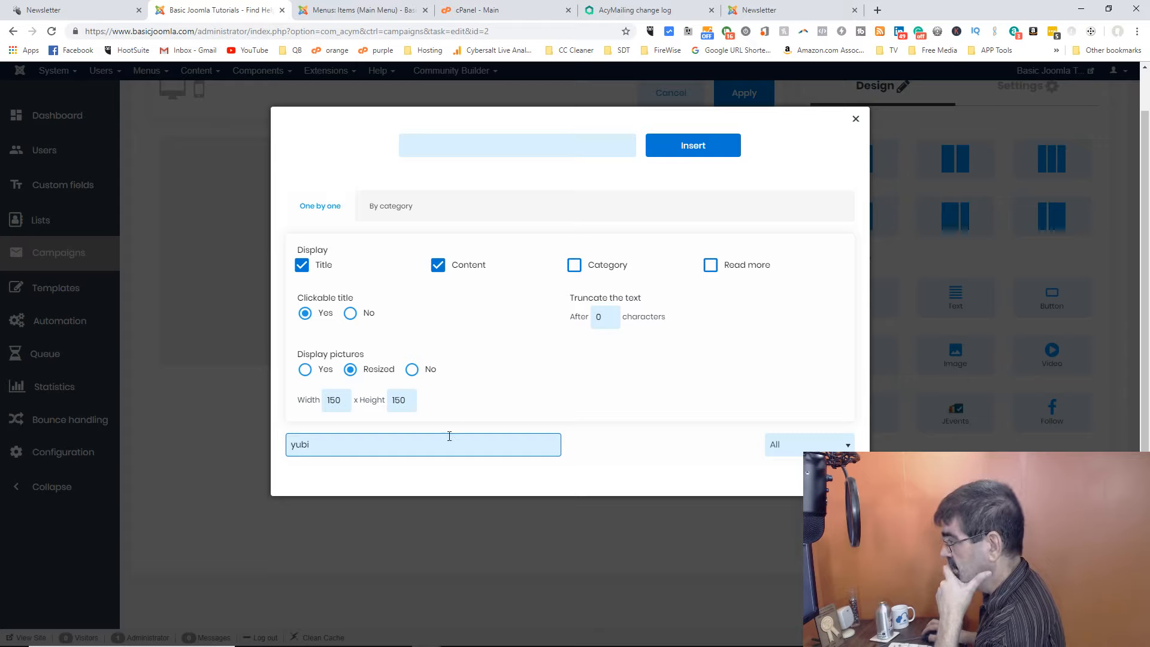
pyautogui.doubleClick(385, 442)
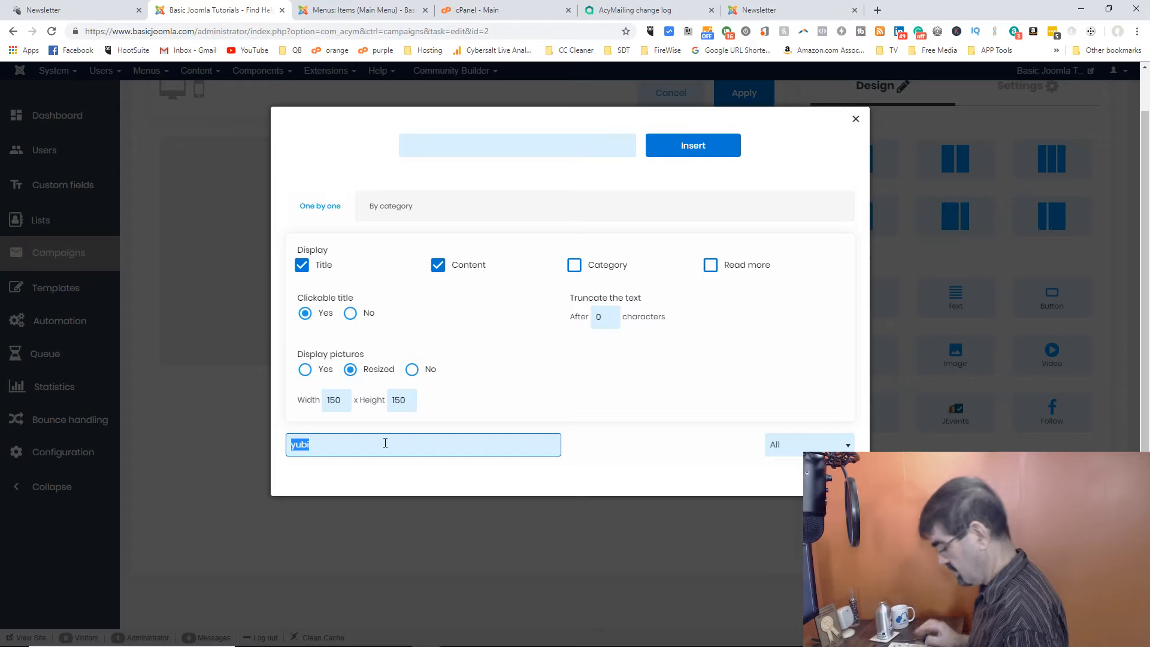
pyautogui.write('factor')
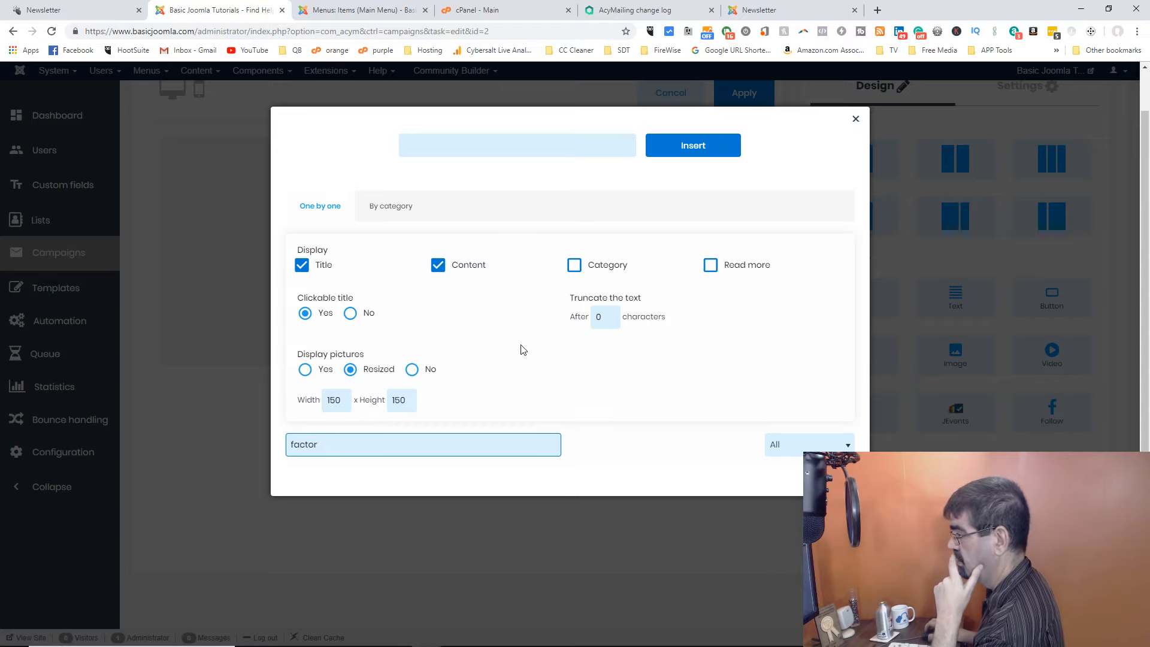
pyautogui.click(330, 211)
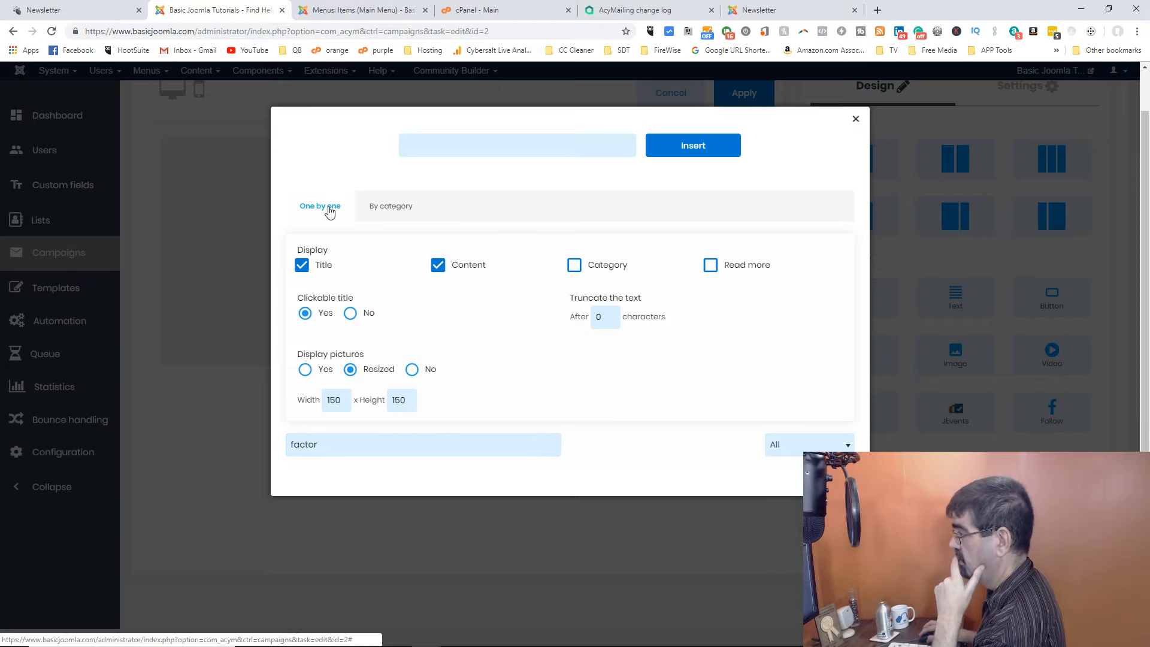
# Look up the tutorial titles on the public site's Joomla Tutorials page and glance at the AcyMailing change log
pyautogui.click(73, 10)
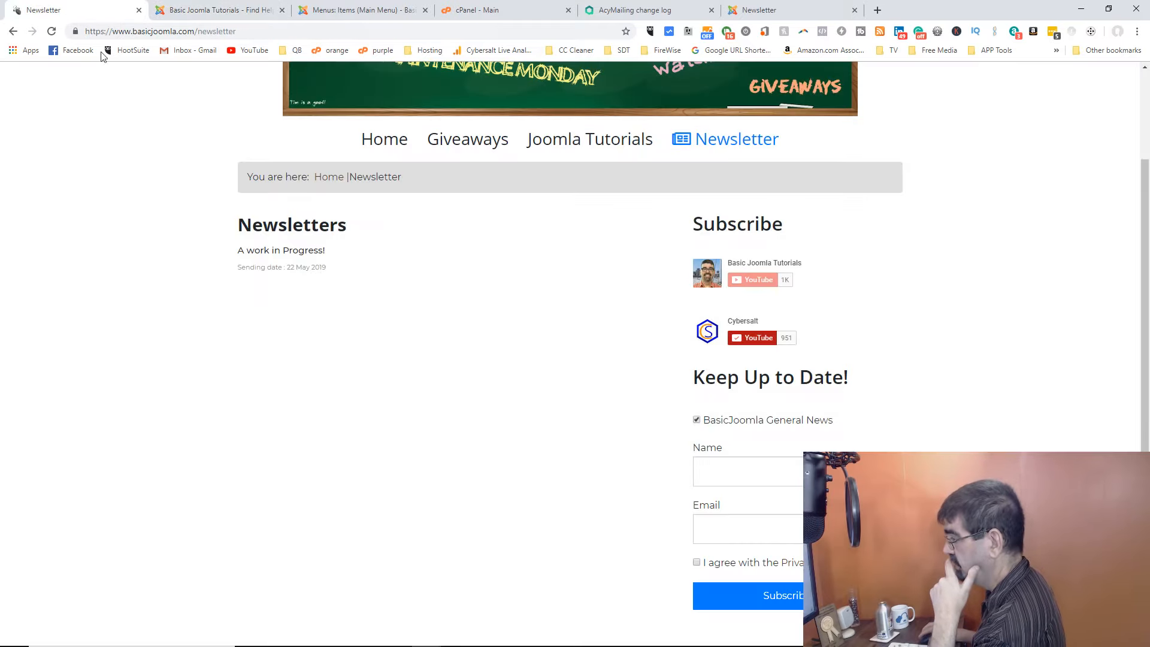
pyautogui.click(579, 149)
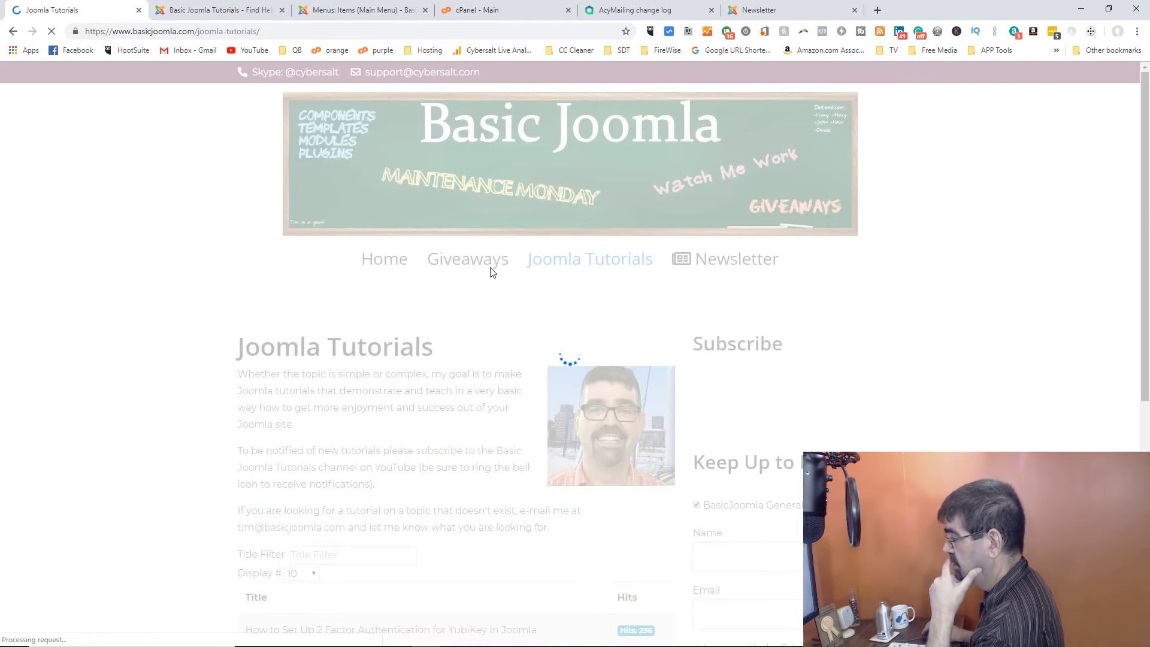
pyautogui.scroll(-3, 490, 272)
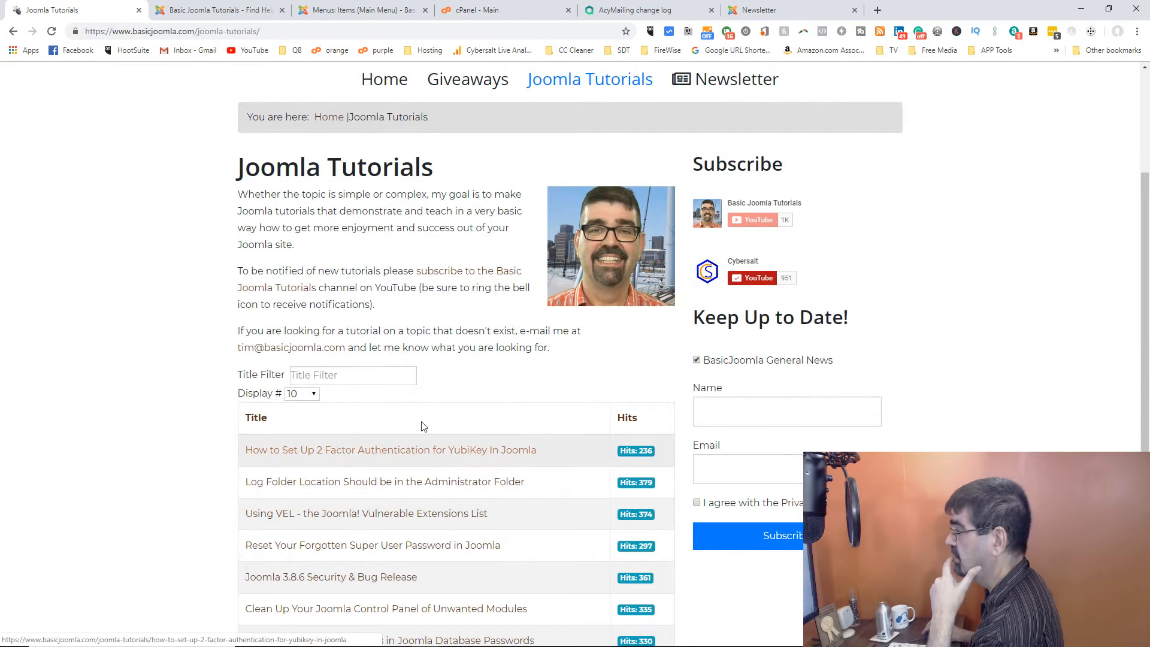
pyautogui.click(364, 13)
pyautogui.click(620, 13)
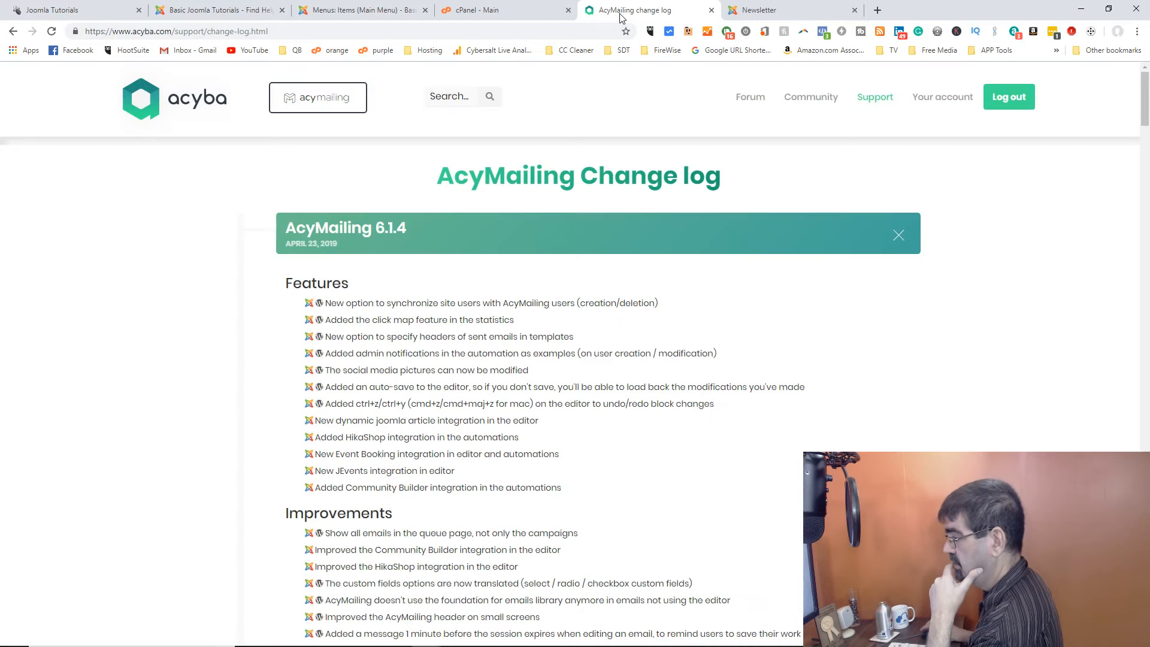
# Return to the campaign's article insertion dialog and clear the article search text
pyautogui.click(239, 13)
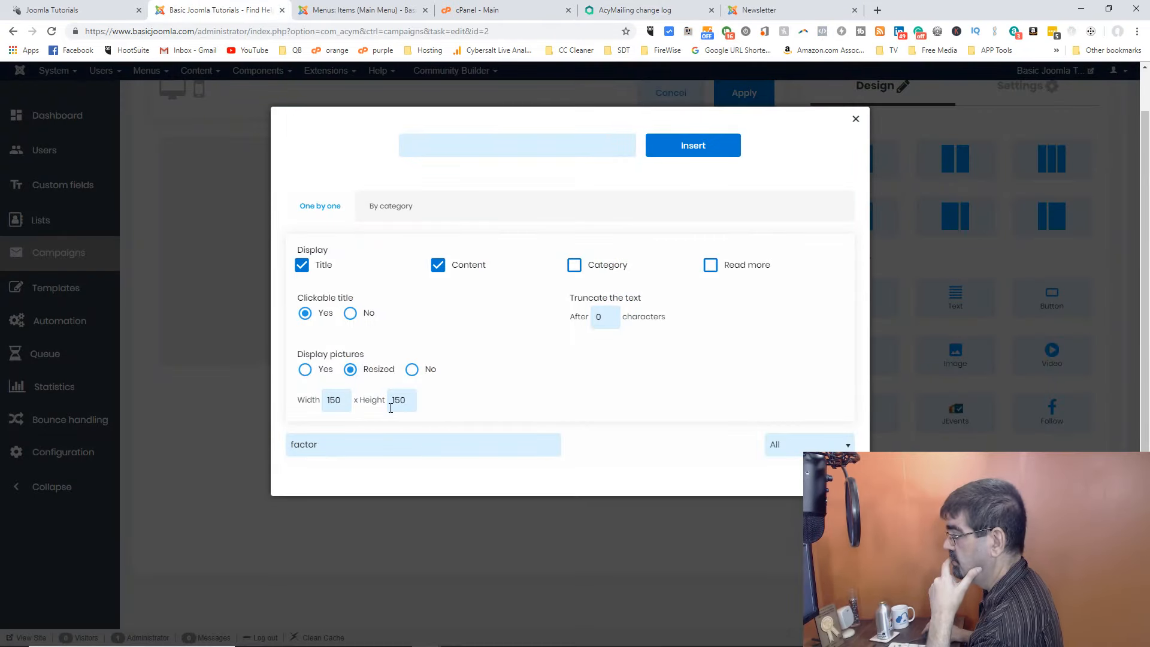
pyautogui.click(439, 448)
pyautogui.doubleClick(439, 447)
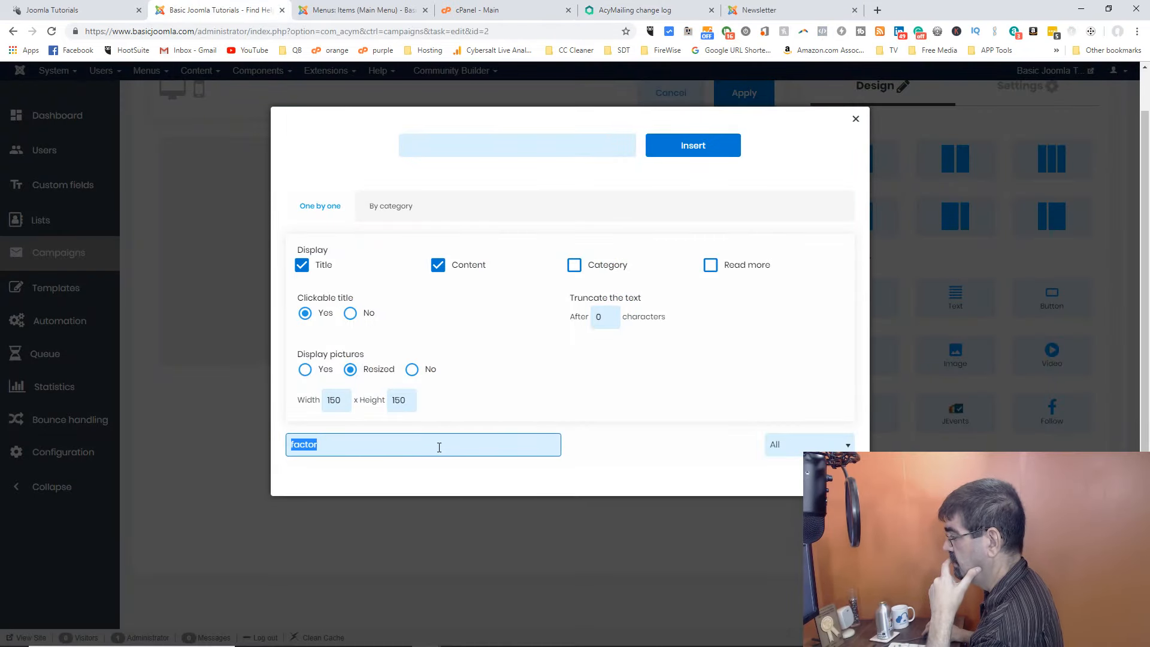
pyautogui.press('BackSpace')
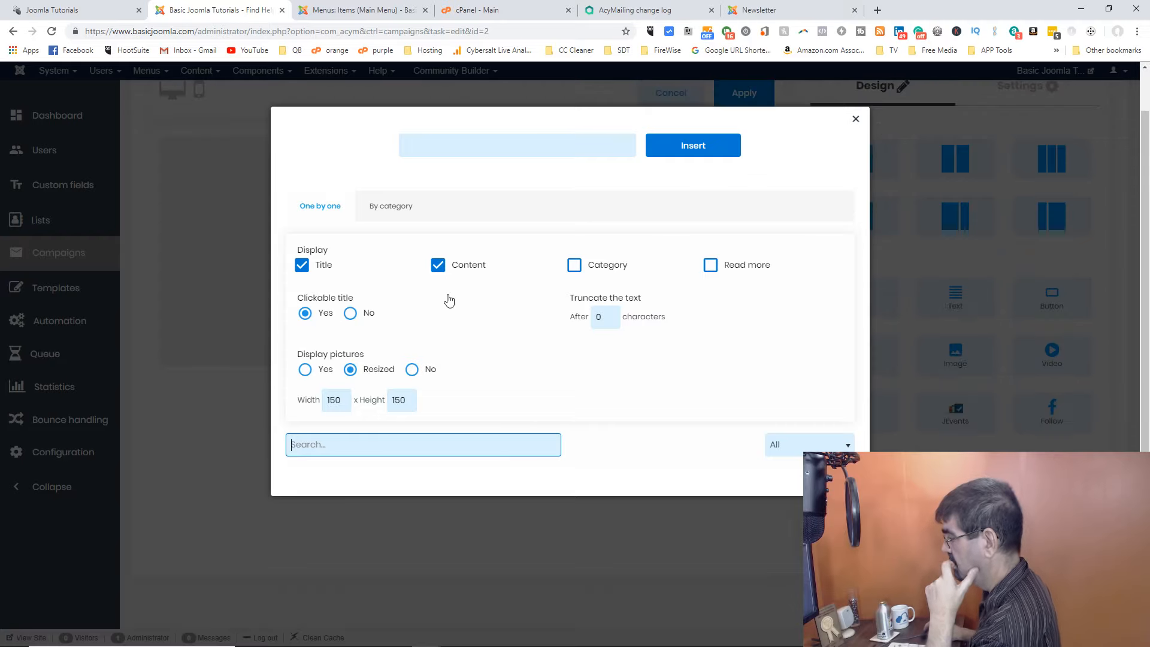
# Compare the one-by-one and by-category article options, and filter the one-by-one list by the Joomla Tutorials category
pyautogui.click(393, 210)
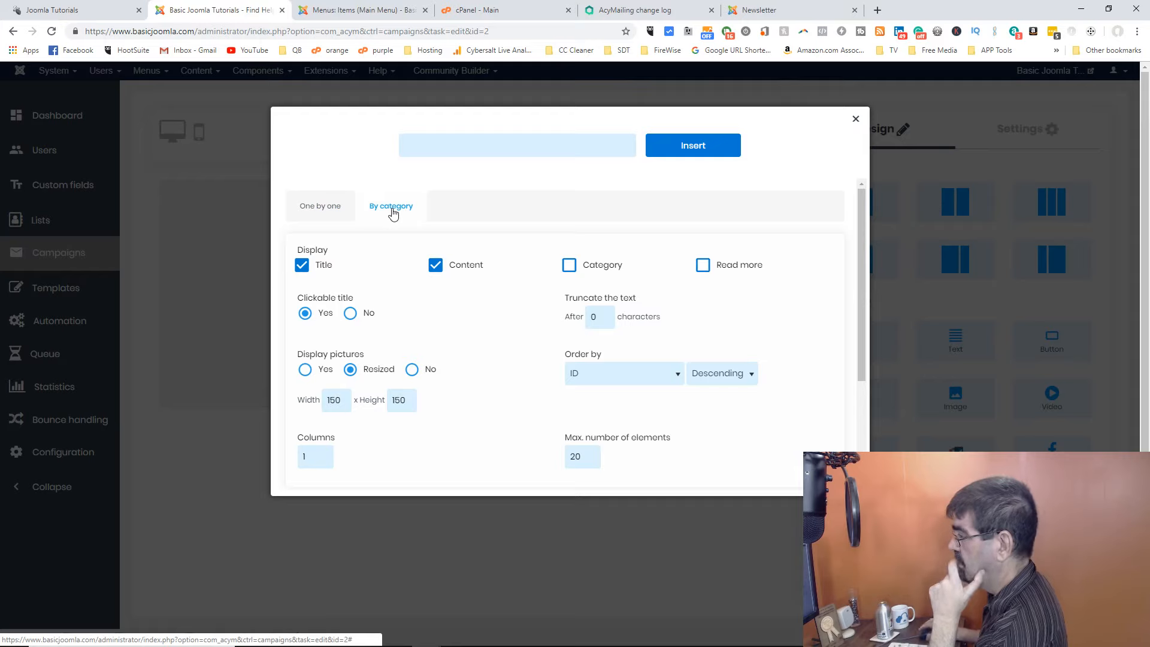
pyautogui.click(306, 211)
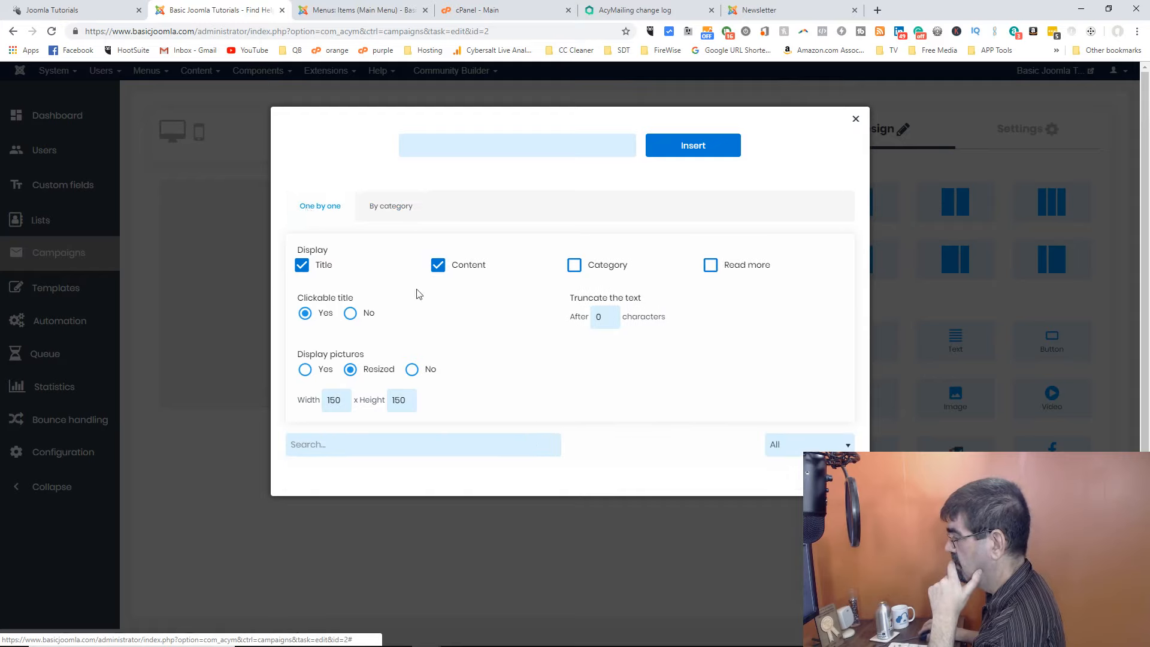
pyautogui.click(813, 450)
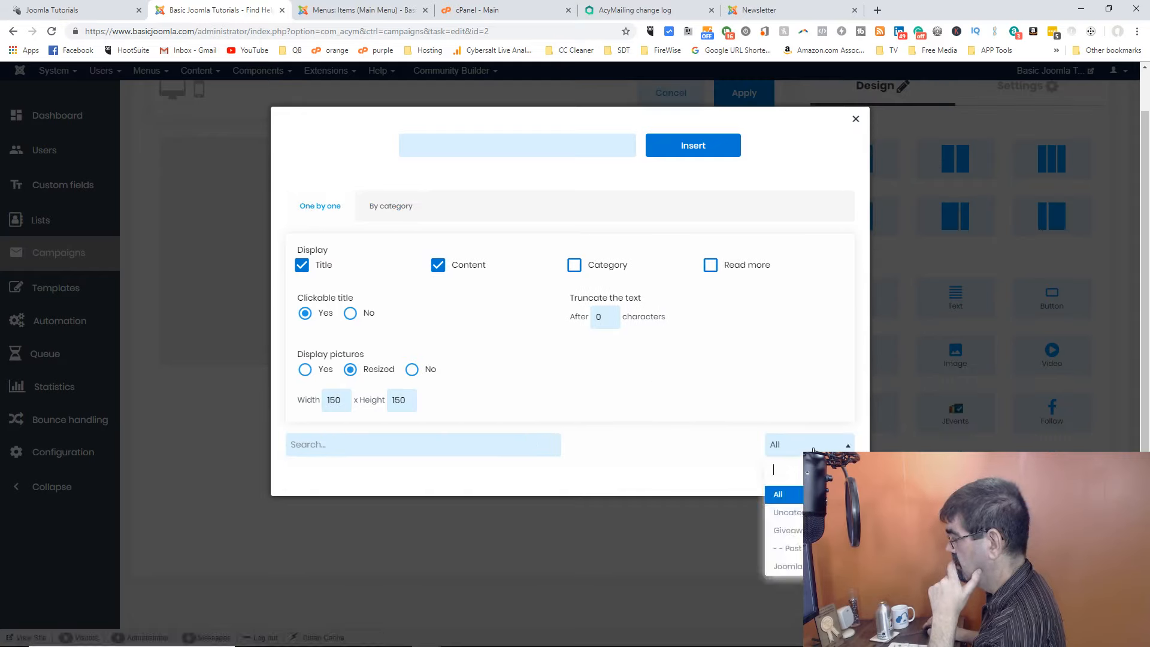
pyautogui.click(790, 566)
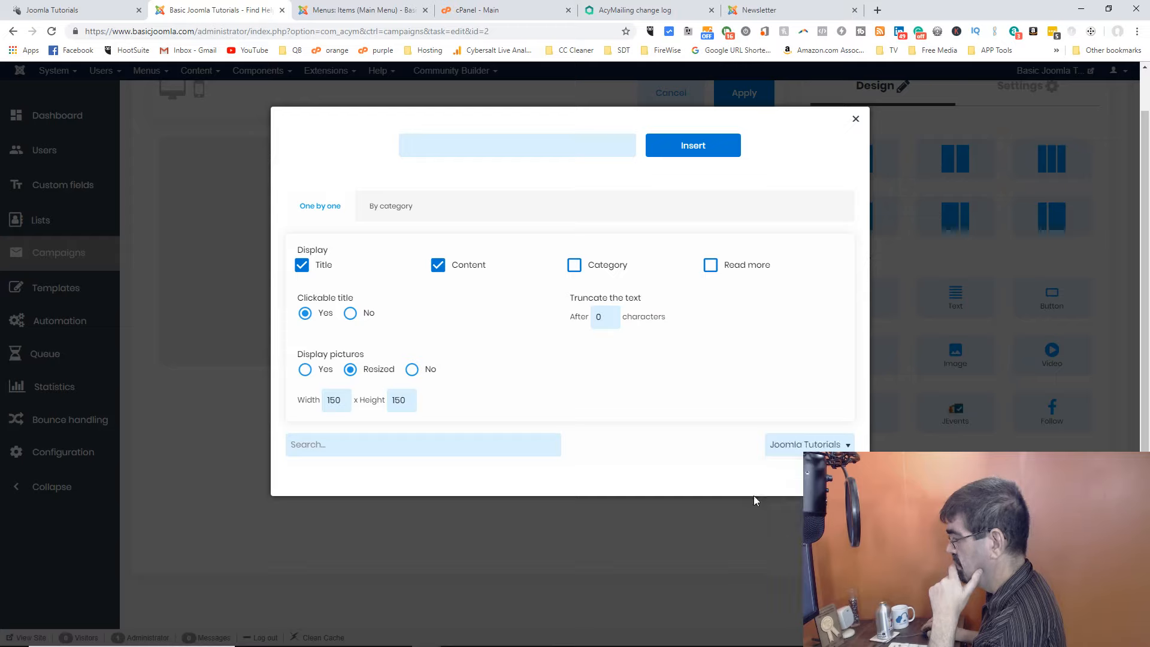
pyautogui.click(373, 442)
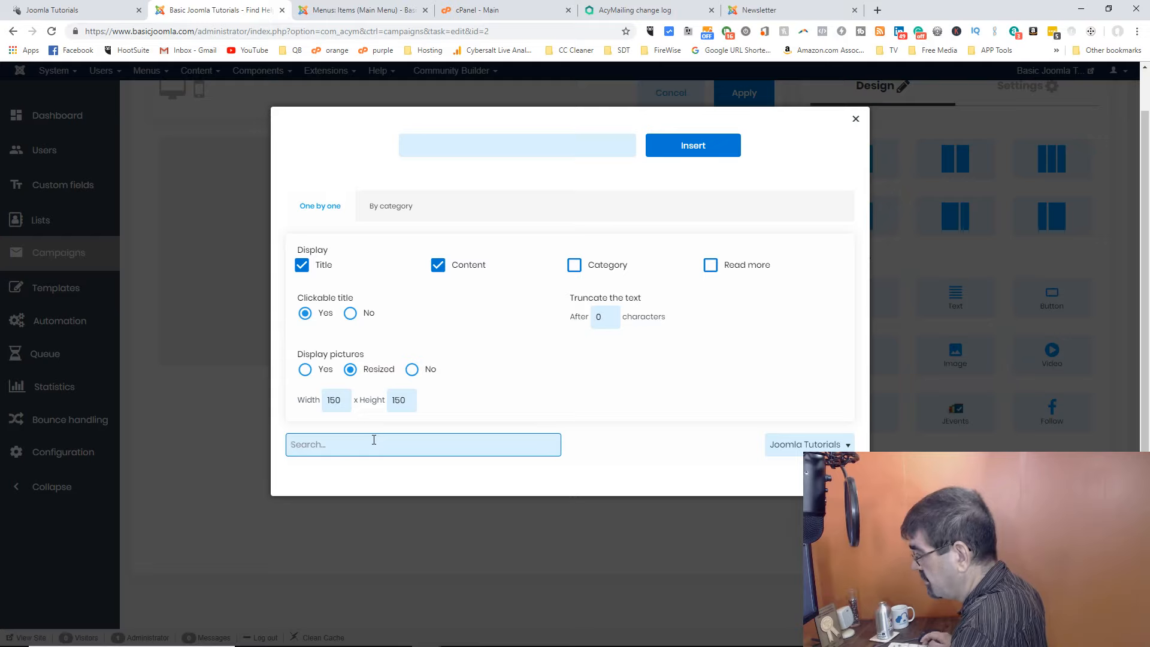
# Try selecting the Joomla Tutorials category as the article source, and leave the insertion dialog without inserting it
pyautogui.click(369, 209)
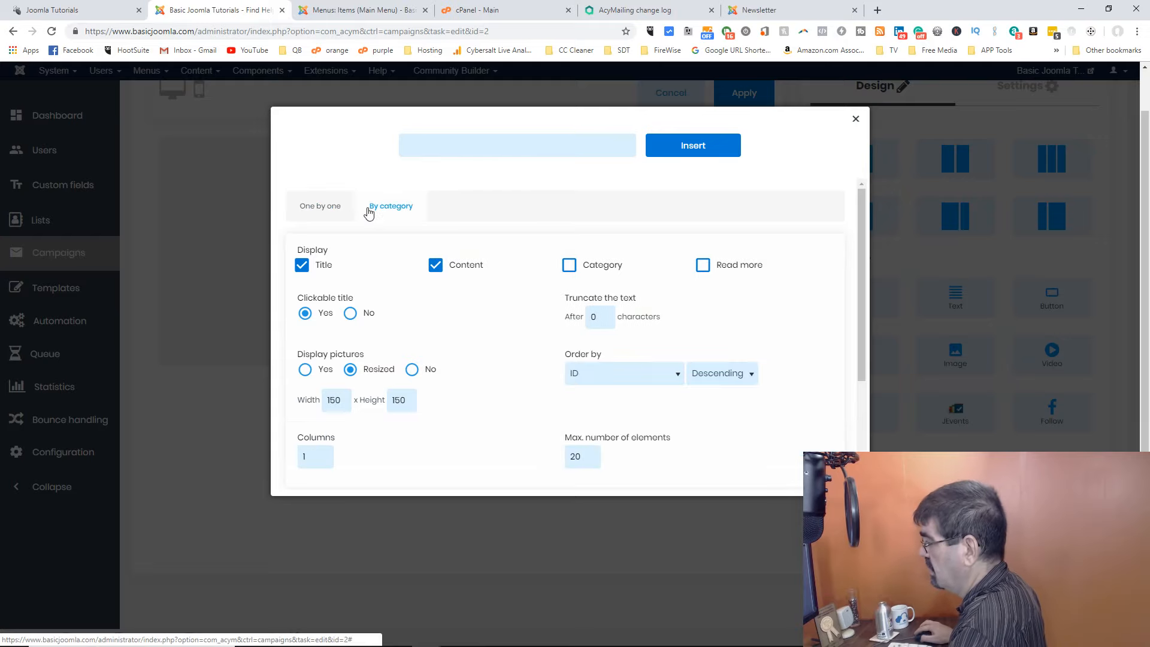
pyautogui.scroll(-3, 457, 255)
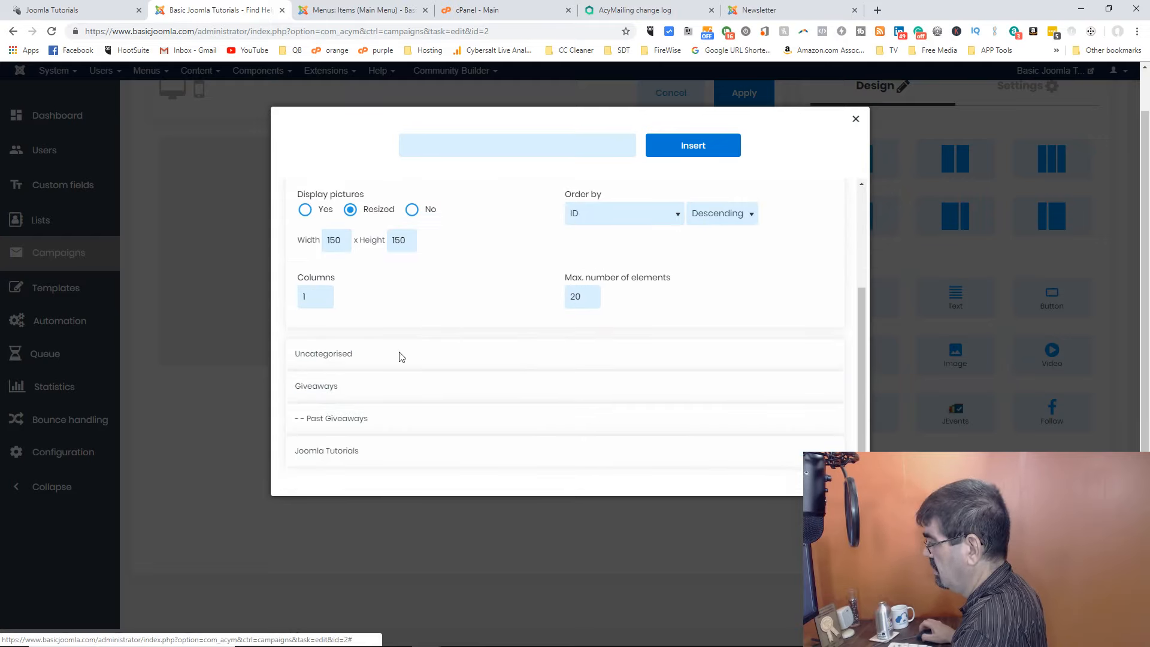
pyautogui.click(351, 453)
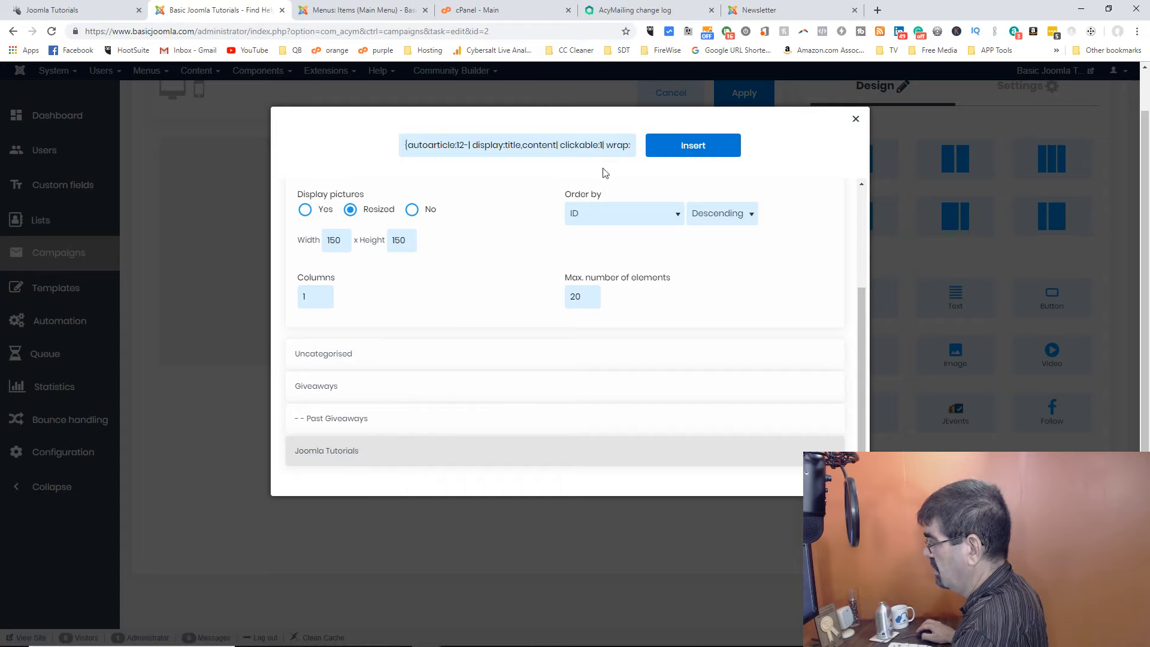
pyautogui.scroll(3, 457, 269)
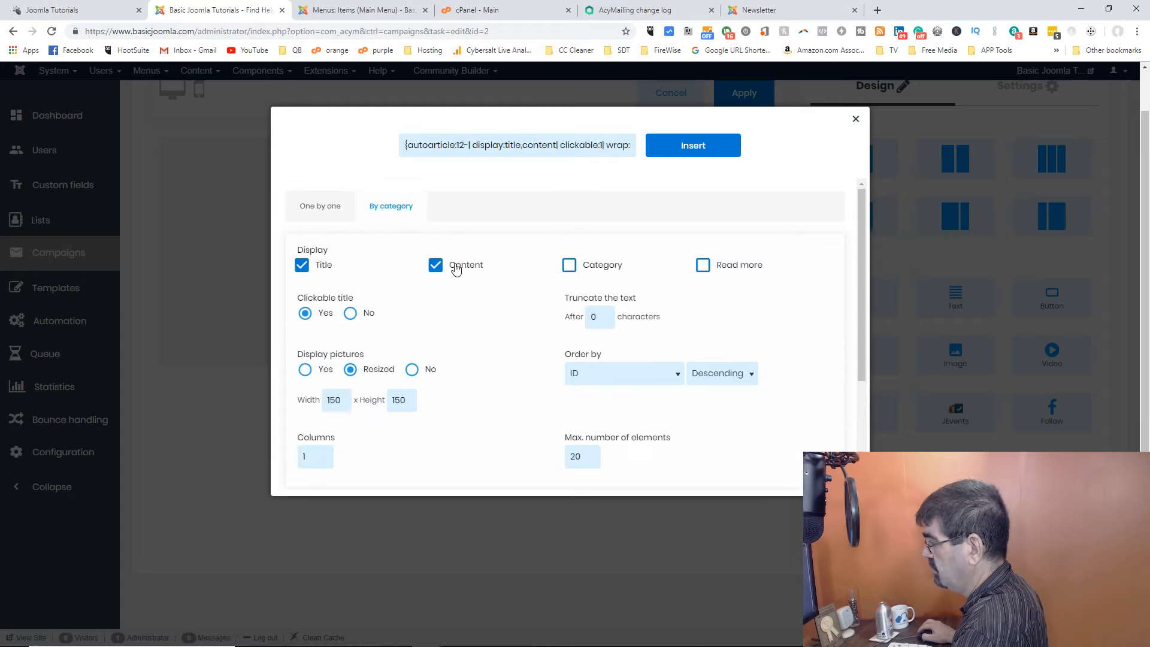
pyautogui.click(307, 216)
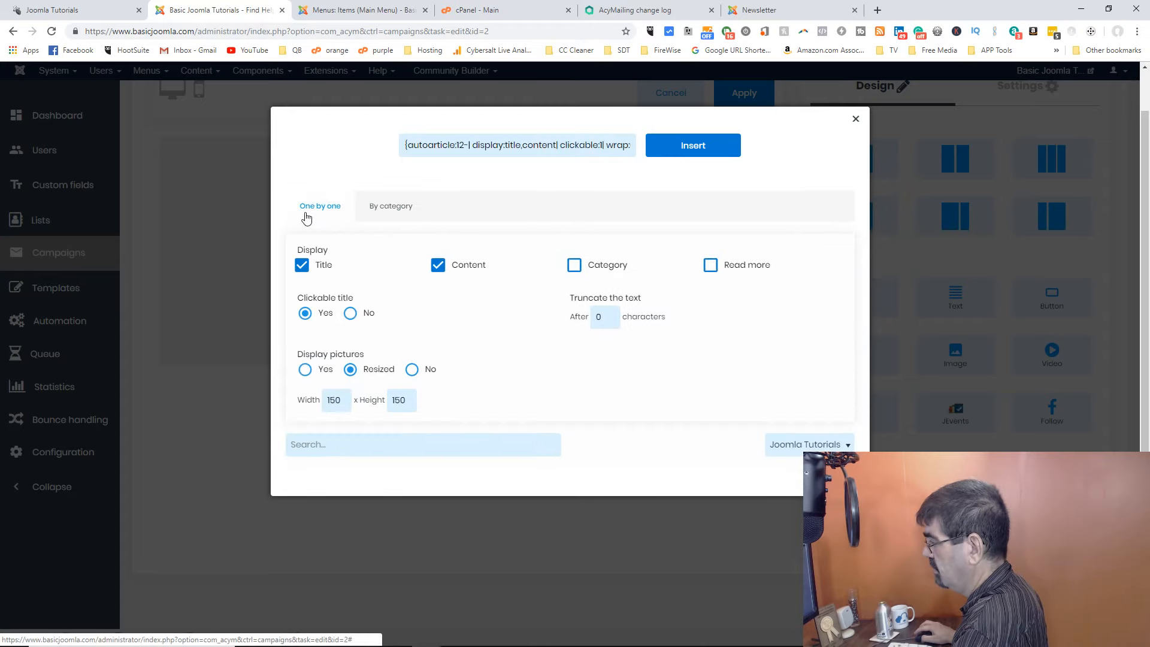
pyautogui.click(855, 120)
pyautogui.click(431, 240)
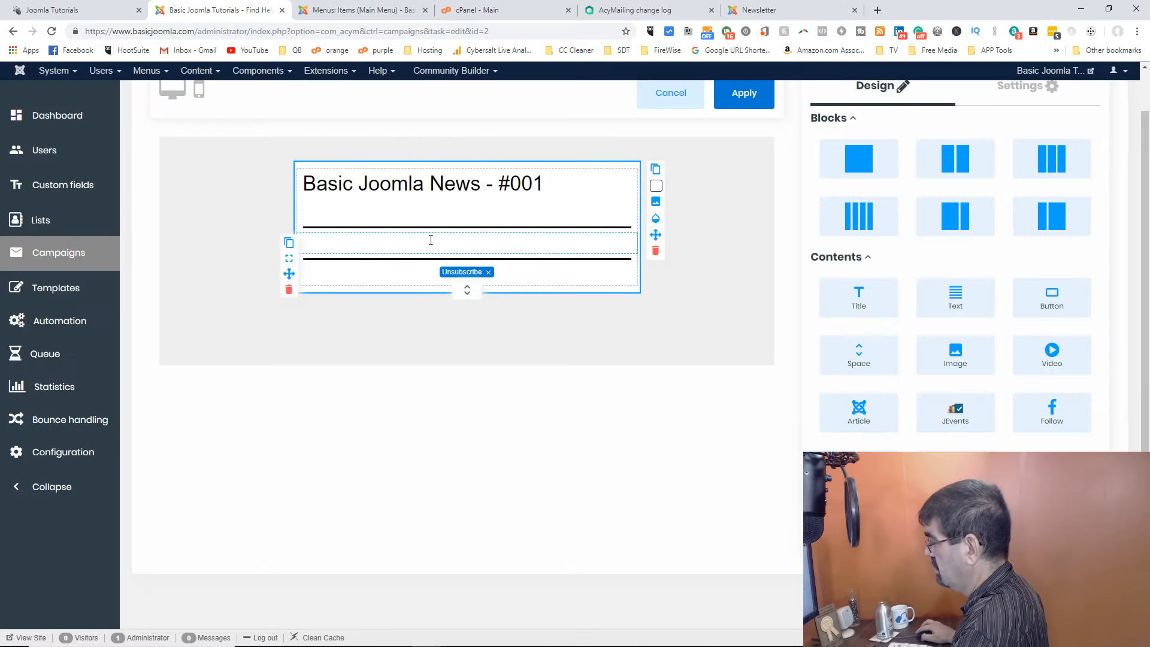
# Place an Article element between the two separators again and search its one-by-one list for "tw"
pyautogui.moveTo(858, 412); pyautogui.dragTo(382, 261)
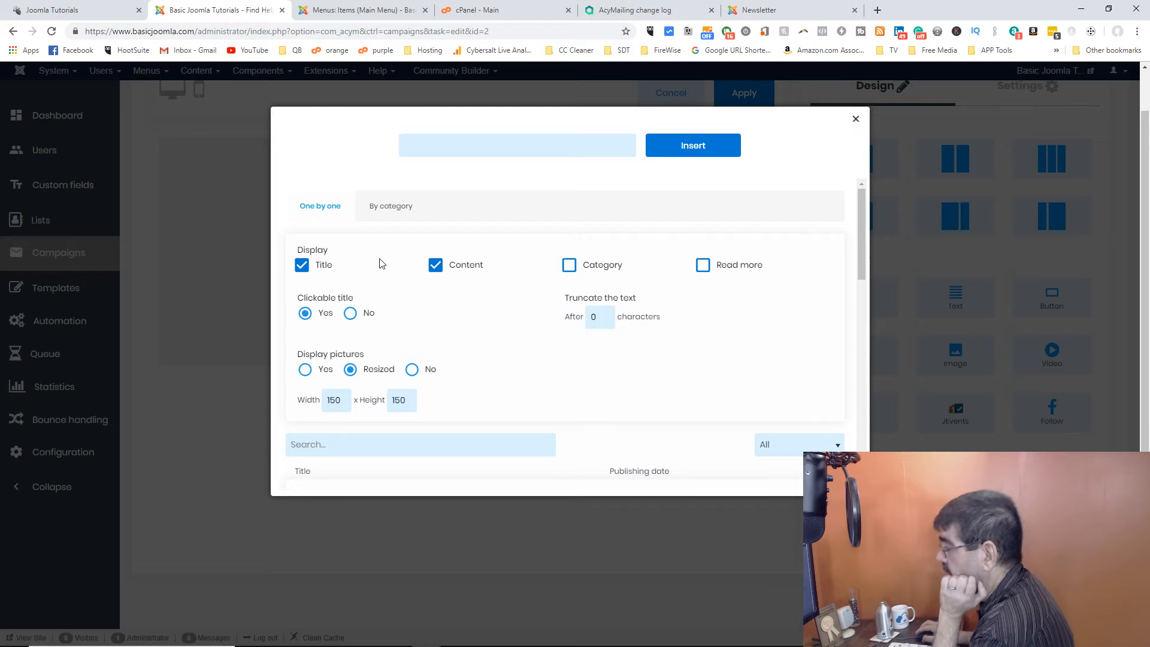
pyautogui.scroll(-3, 416, 269)
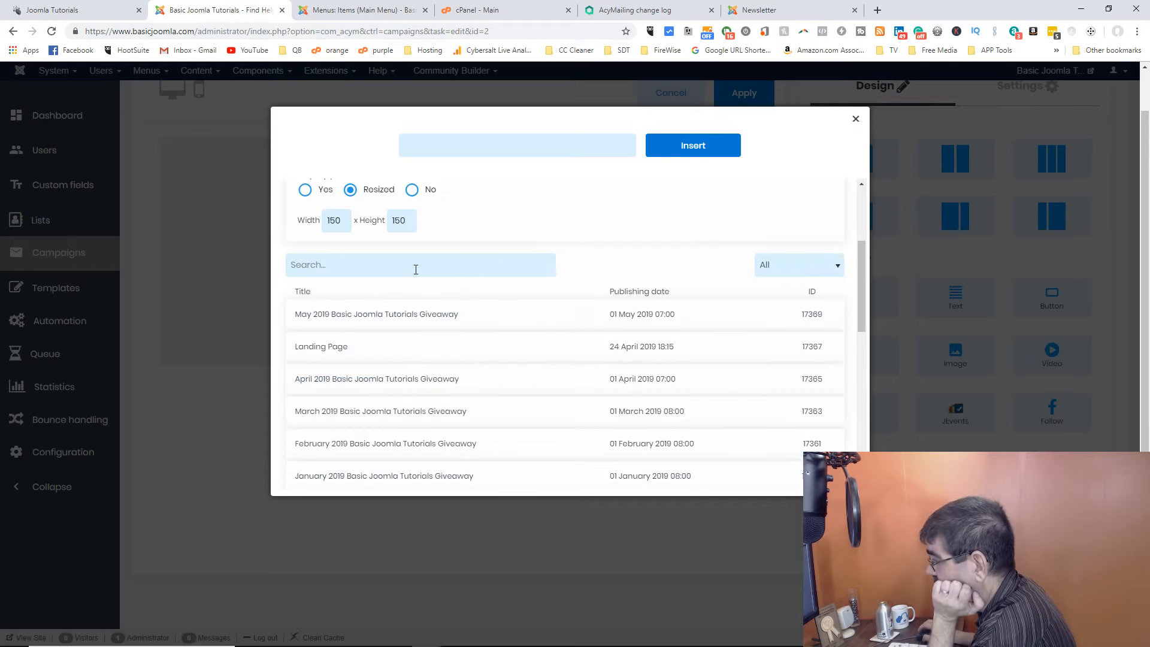
pyautogui.scroll(-1, 416, 269)
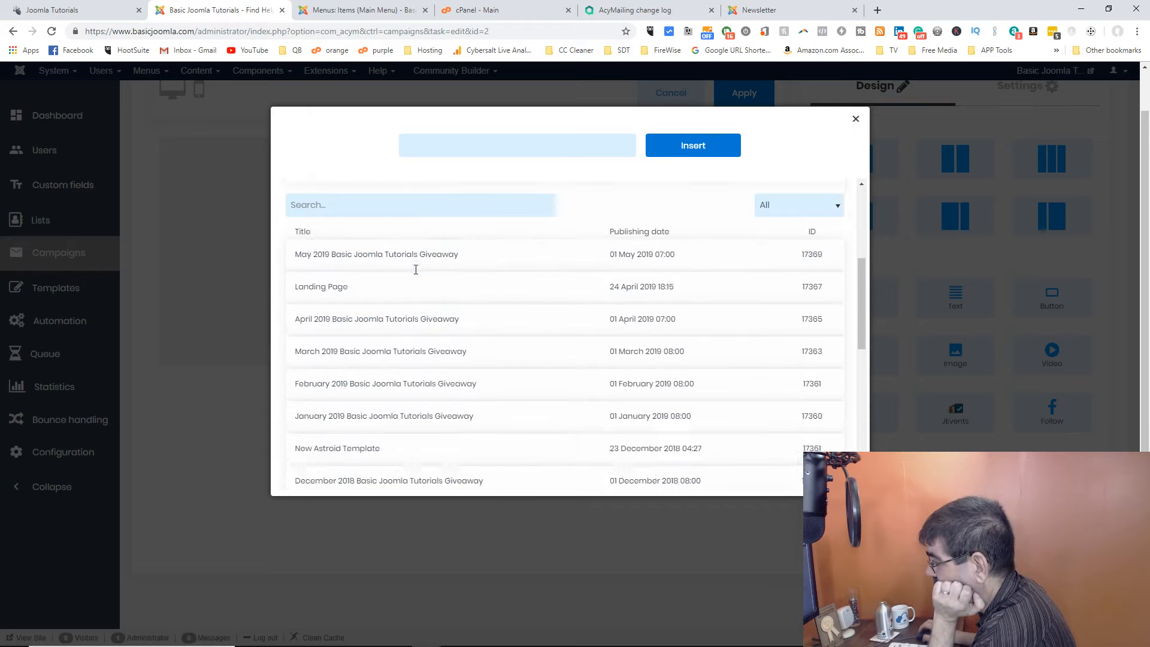
pyautogui.scroll(2, 417, 267)
pyautogui.click(433, 324)
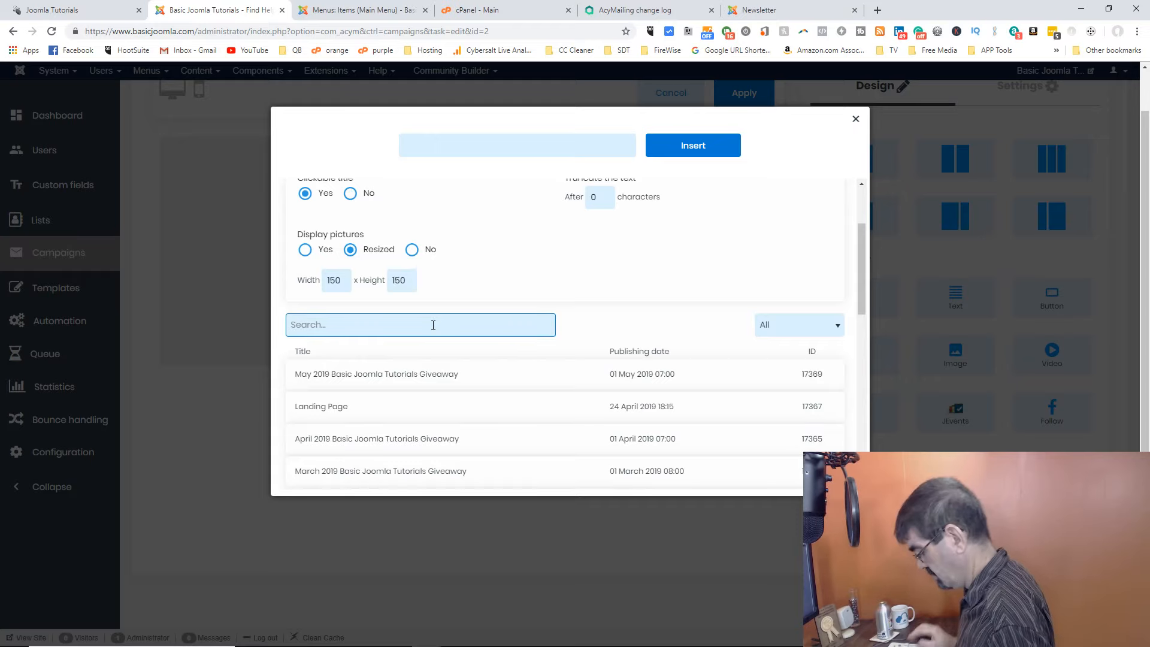
pyautogui.write('two')
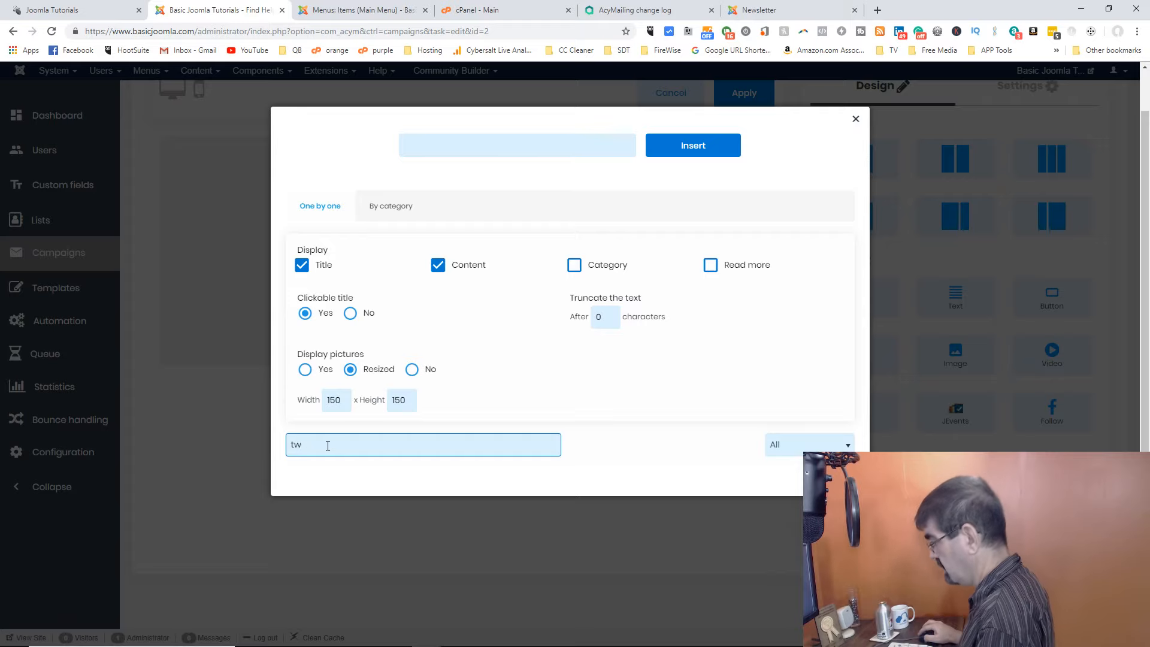
# Clear the article search text, recheck the by-category and one-by-one options, and dismiss the insertion dialog
pyautogui.press('BackSpace')
pyautogui.press('BackSpace')
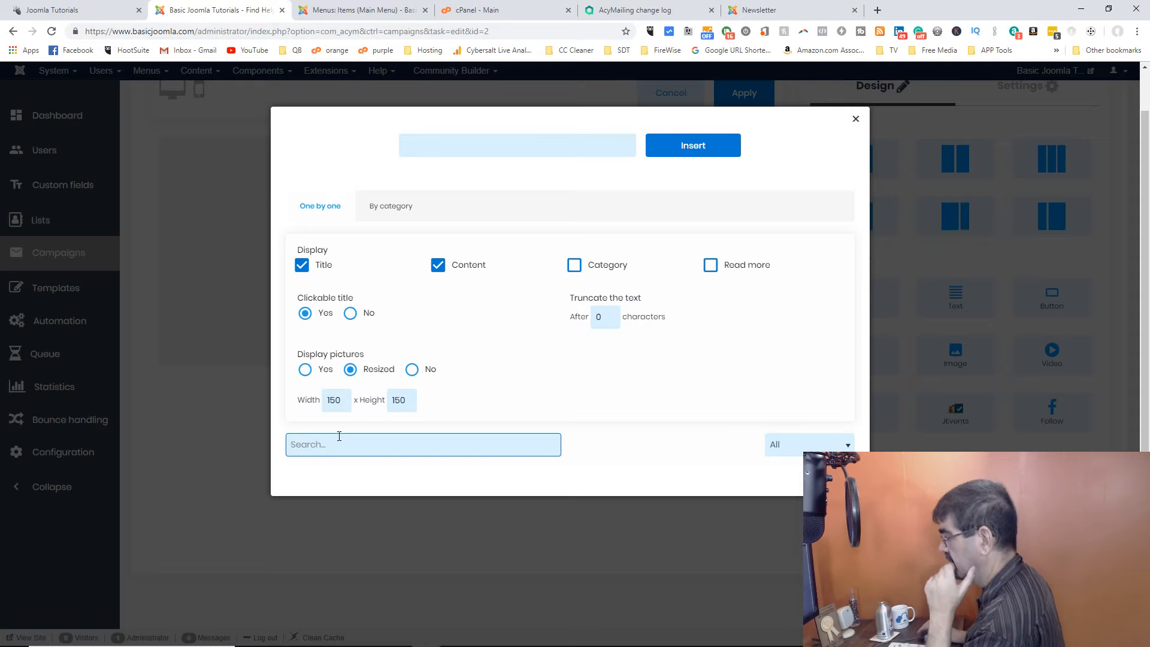
pyautogui.click(389, 214)
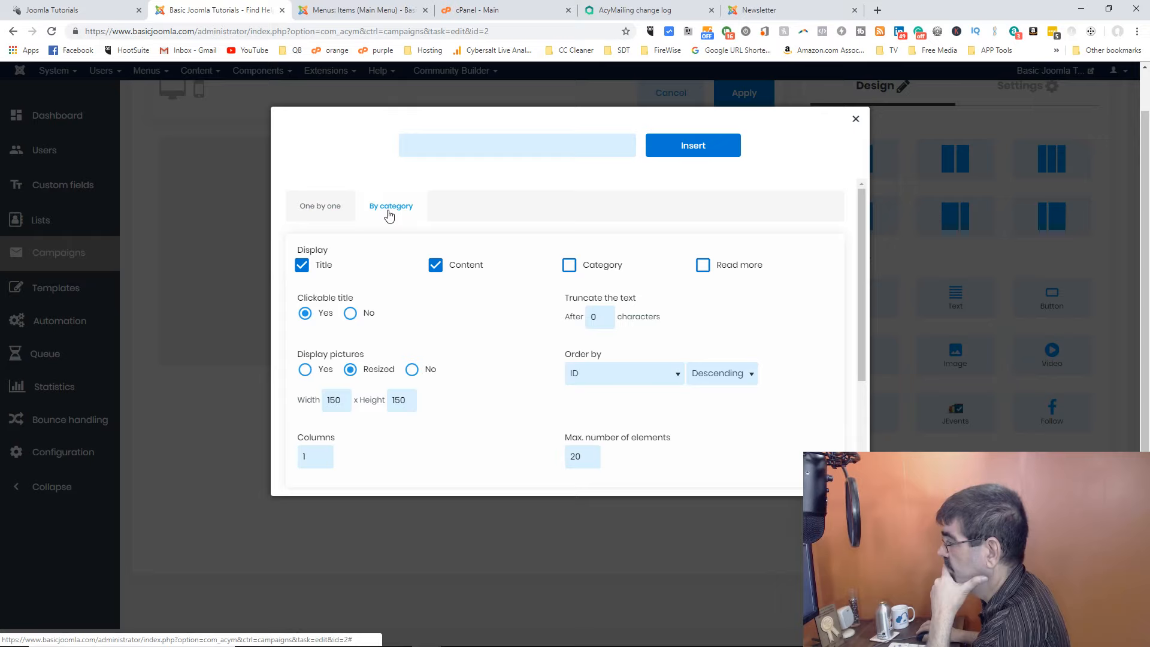
pyautogui.click(321, 211)
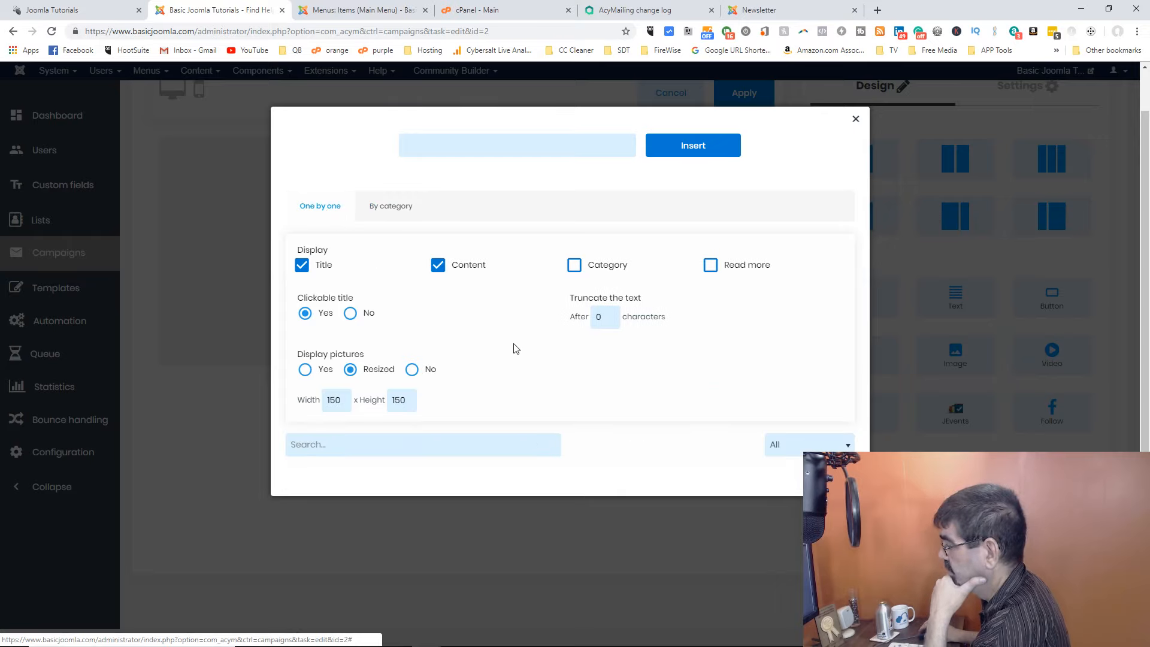
pyautogui.click(855, 119)
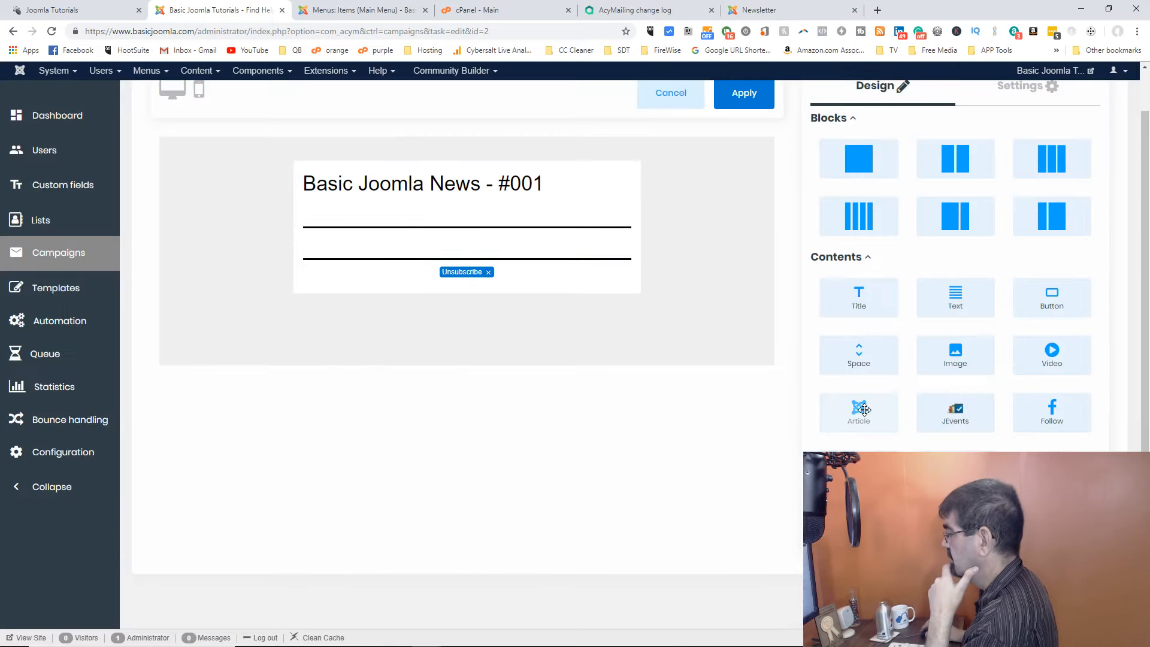
# Place another Article element between the separators and look through the first page of its unfiltered one-by-one article list
pyautogui.moveTo(859, 409); pyautogui.dragTo(468, 243)
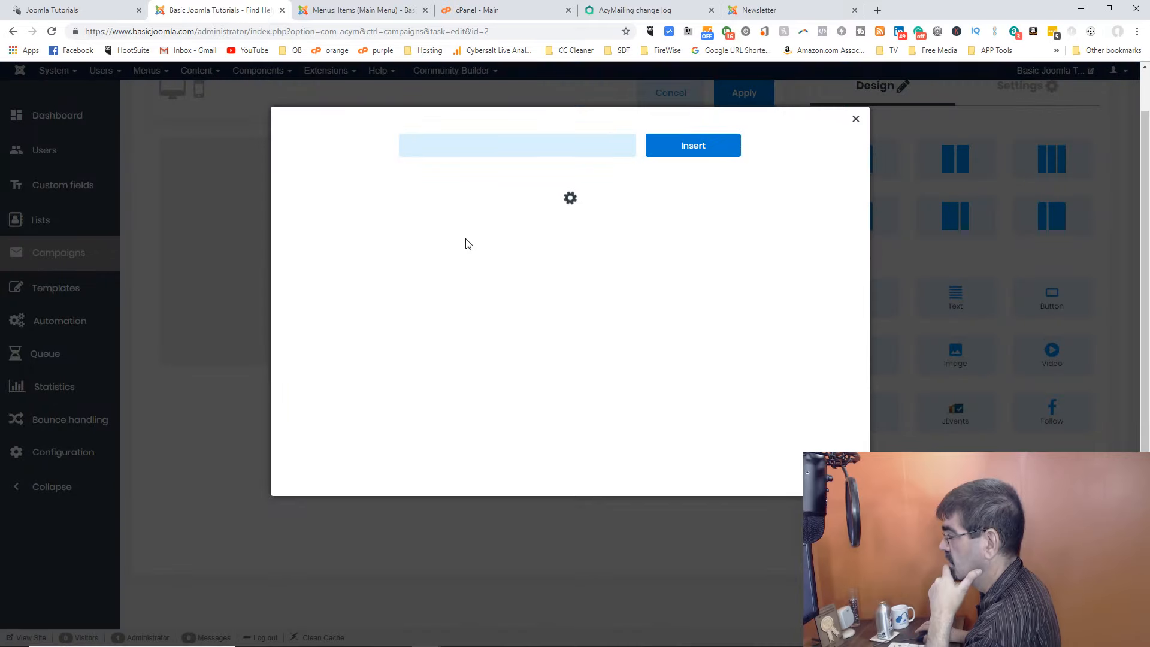
pyautogui.scroll(-2, 501, 284)
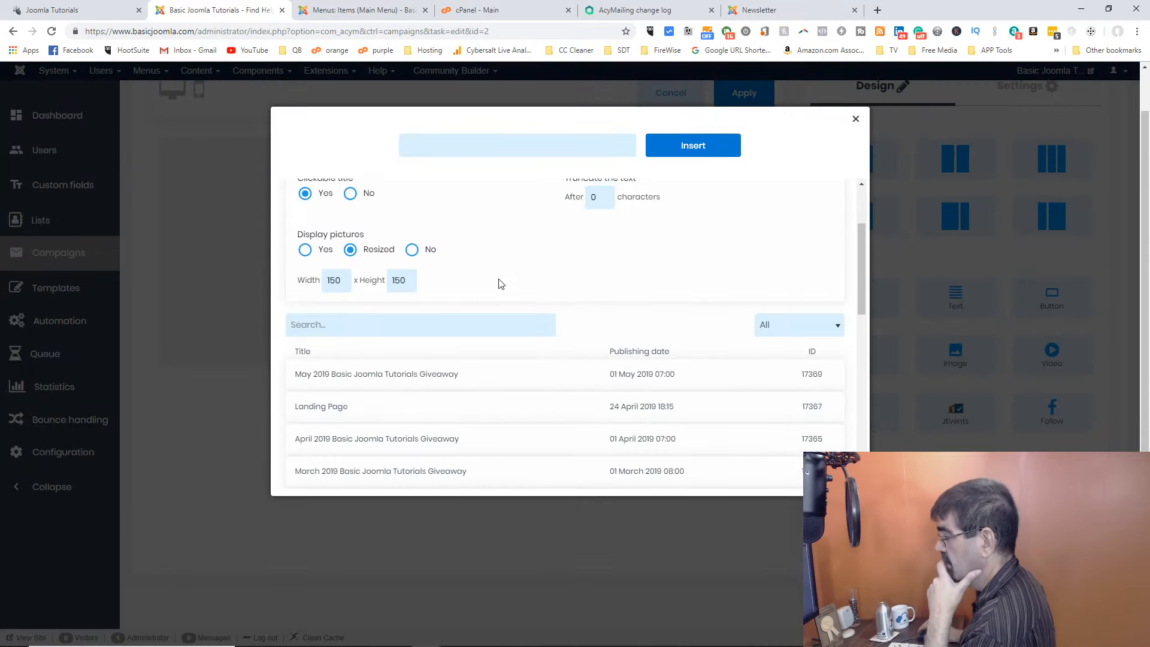
pyautogui.scroll(-6, 501, 284)
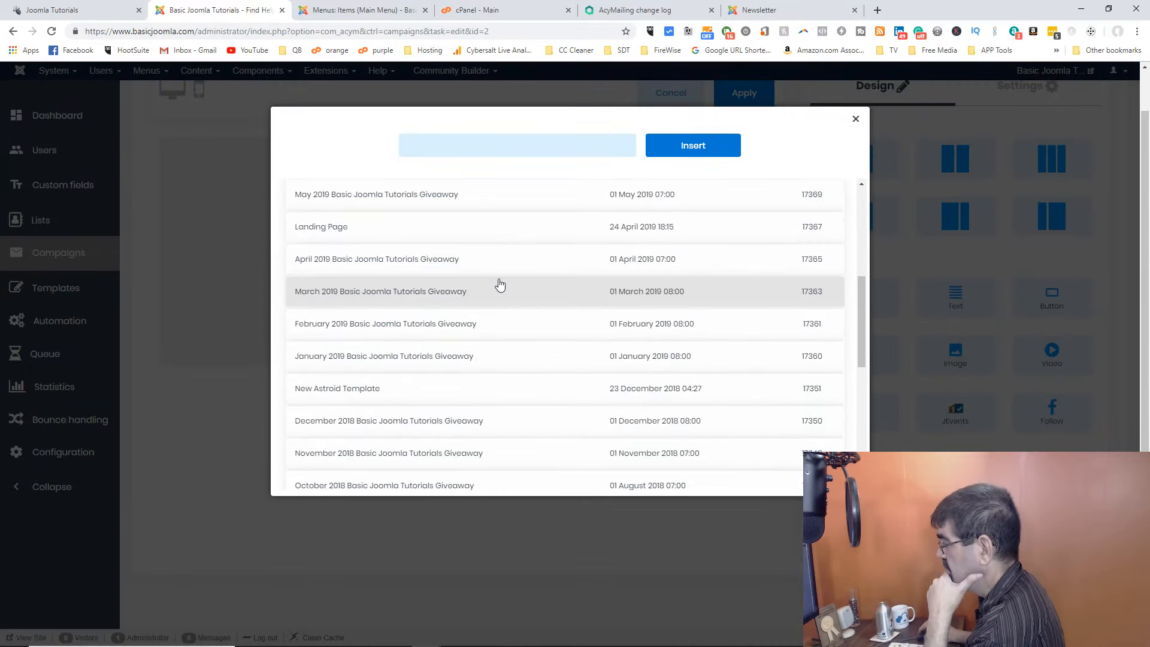
pyautogui.scroll(-3, 501, 283)
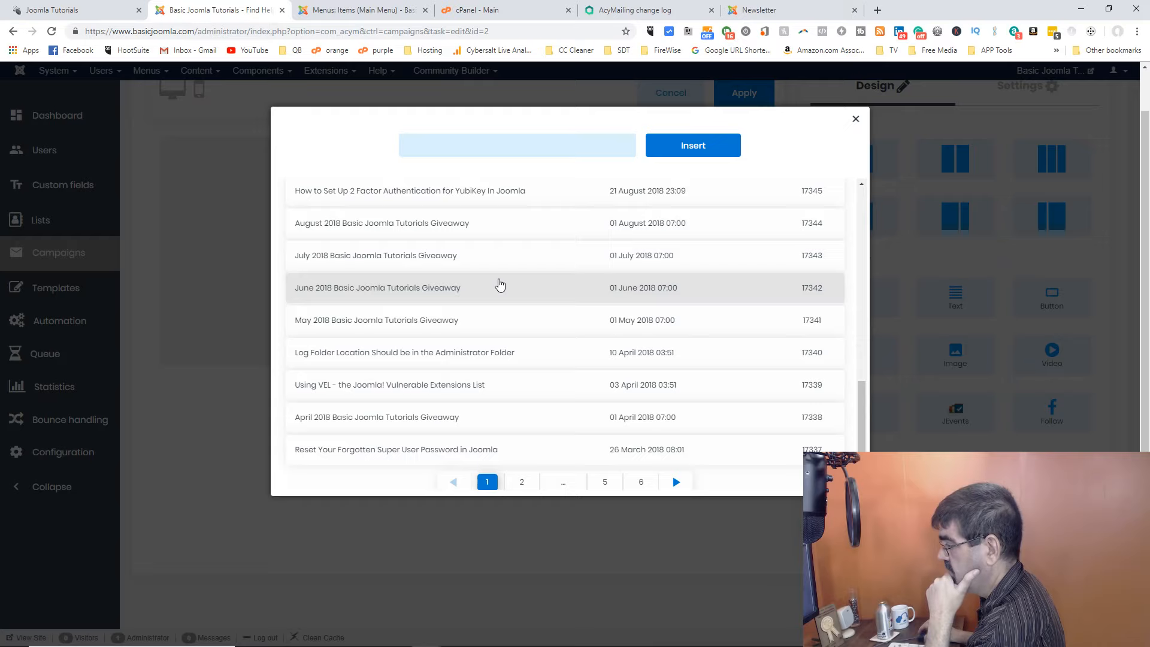
pyautogui.scroll(10, 500, 284)
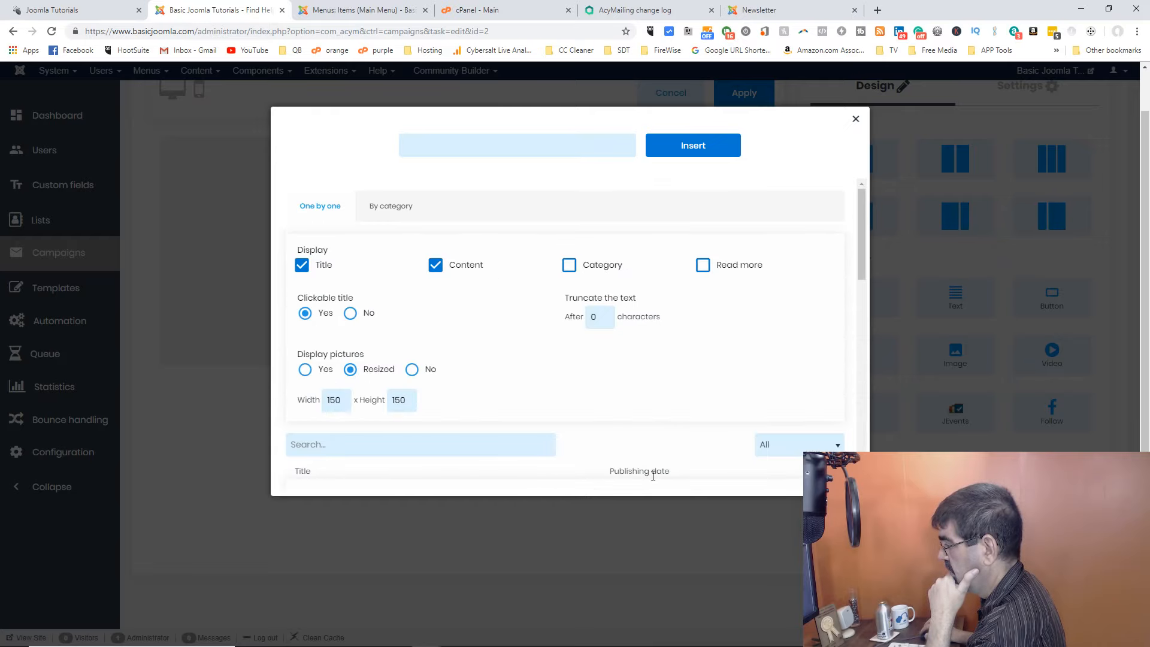
# Try filtering the freshly loaded article list by the Joomla Tutorials category, and dismiss the insertion dialog
pyautogui.click(838, 446)
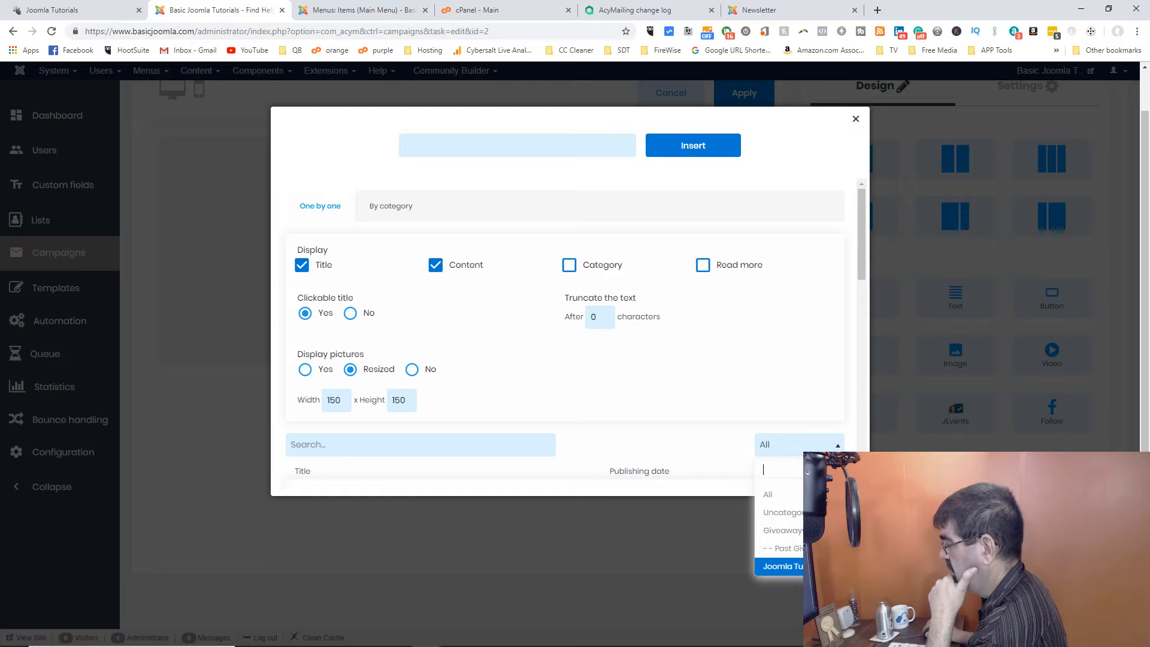
pyautogui.click(784, 566)
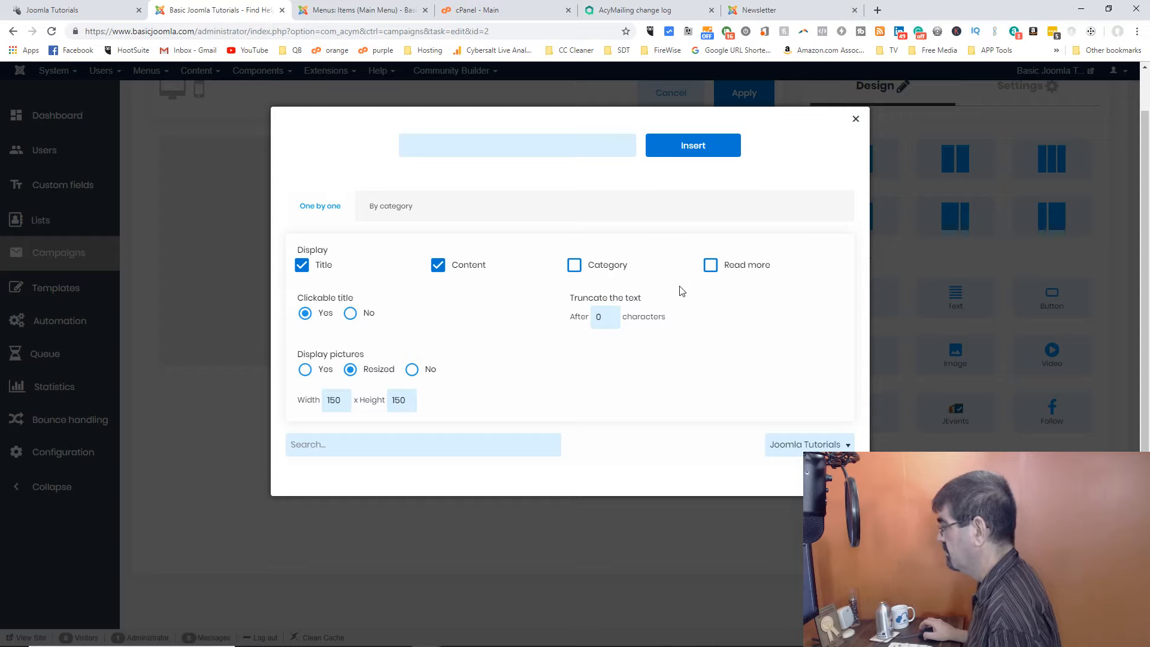
pyautogui.click(855, 122)
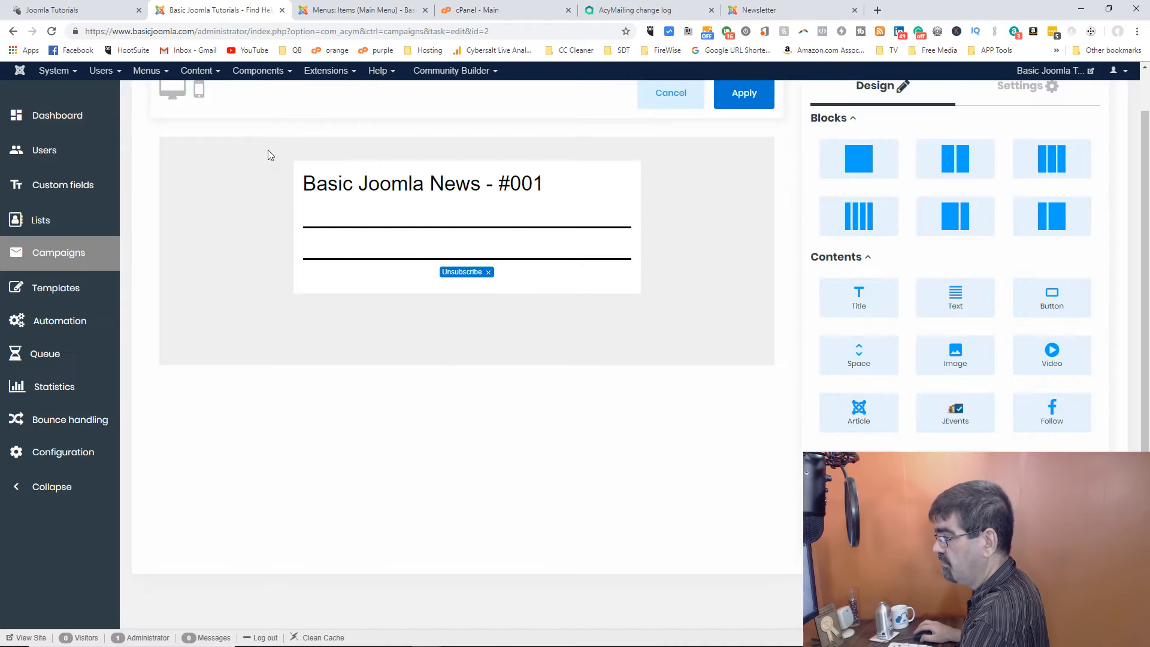
# Leave the email editor without applying the changes and review the email preview of the BasicJoomla News #001 campaign
pyautogui.scroll(1, 267, 154)
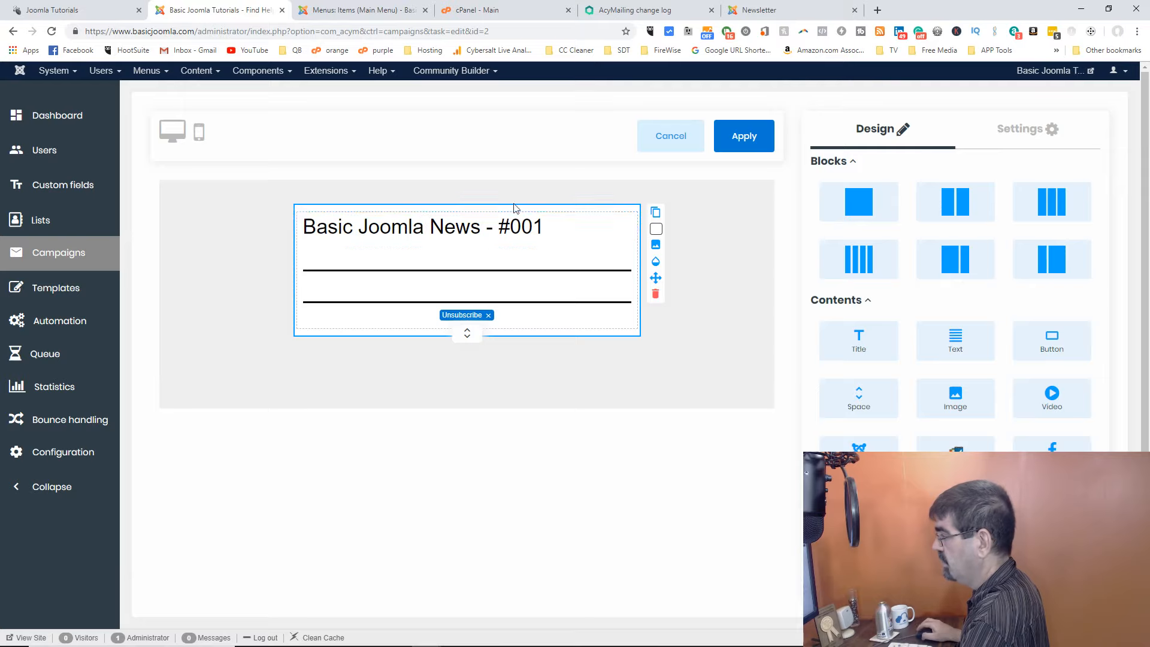
pyautogui.click(663, 151)
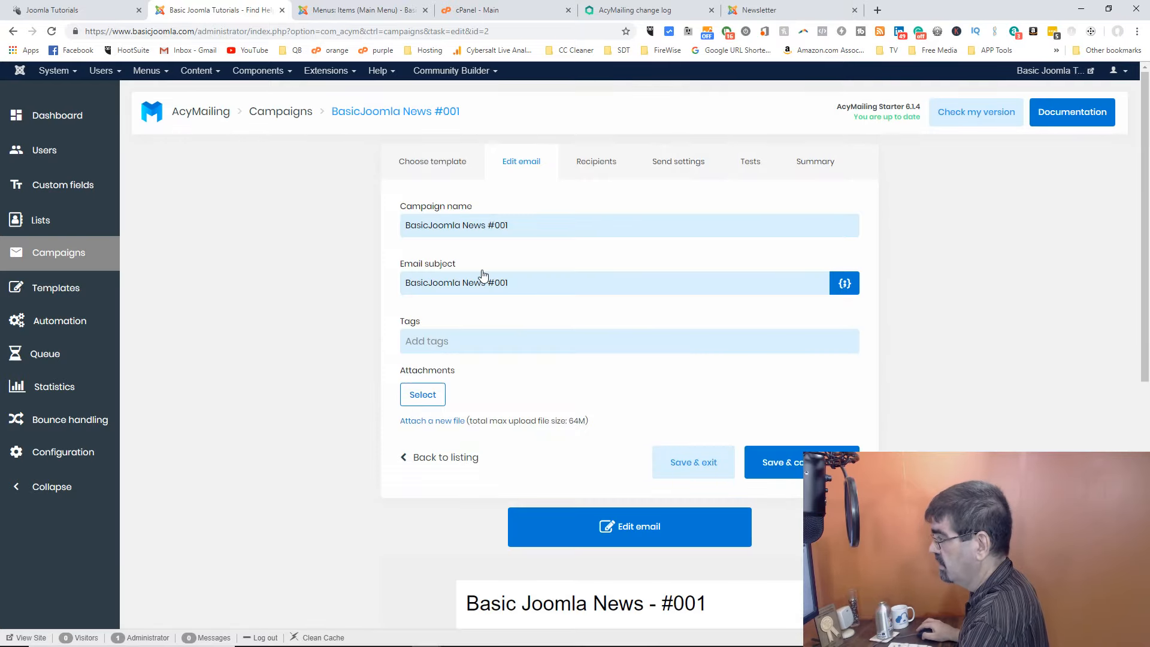
pyautogui.scroll(-6, 314, 179)
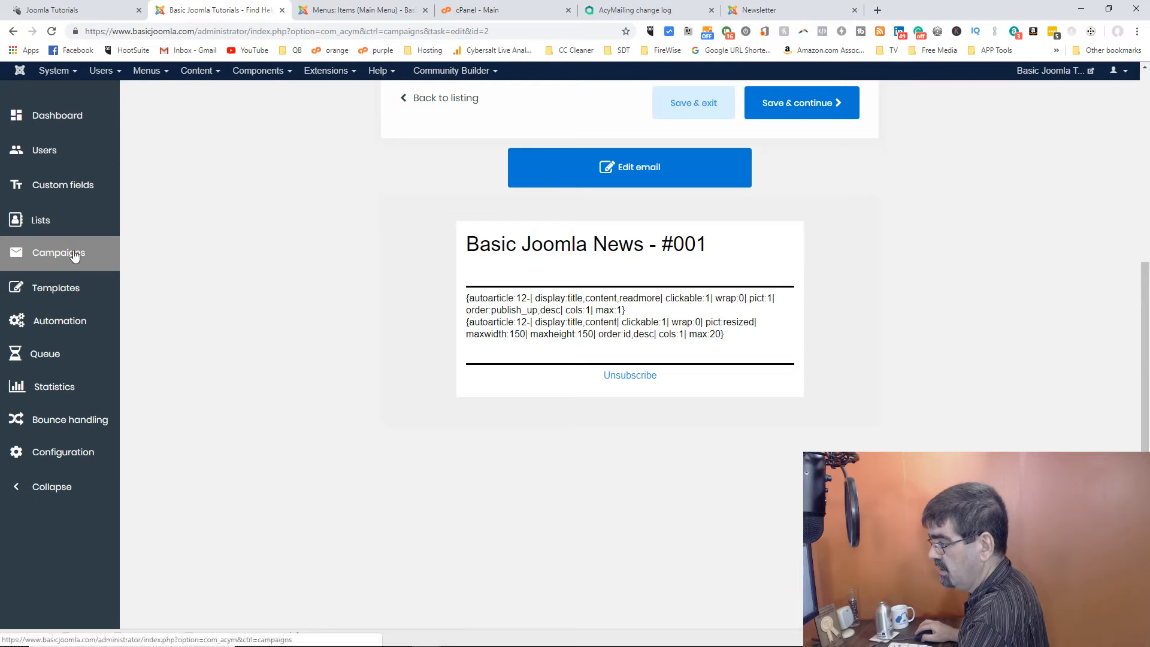
# Open the sent First Newsletter campaign from the campaigns listing and review its summary
pyautogui.click(38, 252)
pyautogui.click(632, 98)
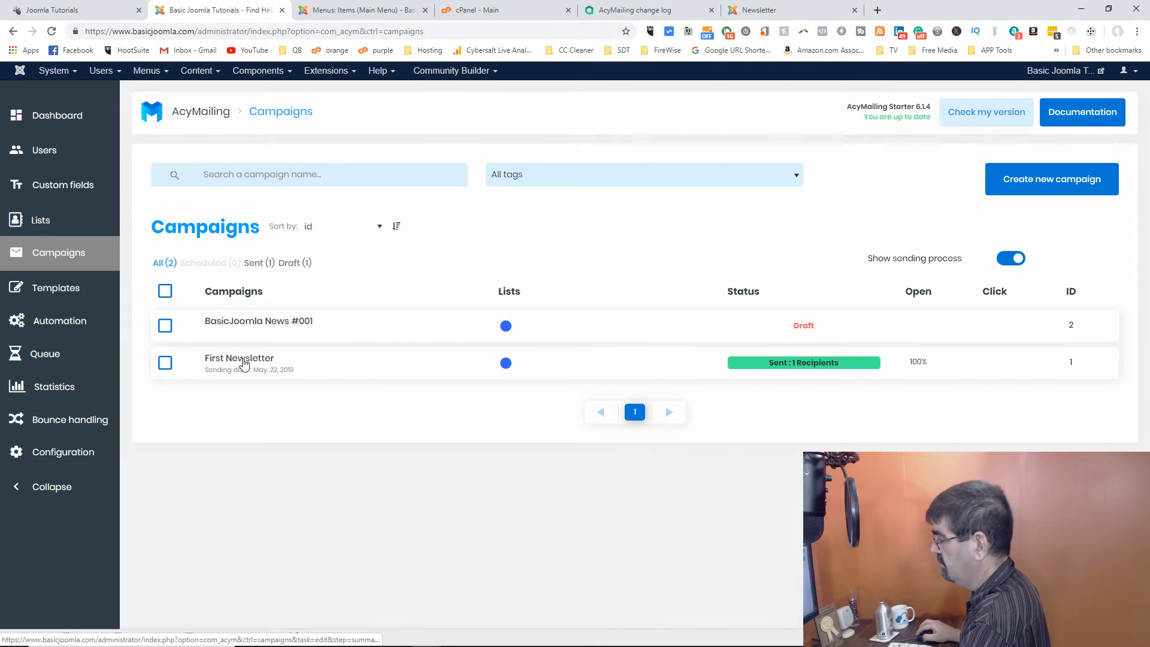
pyautogui.click(243, 359)
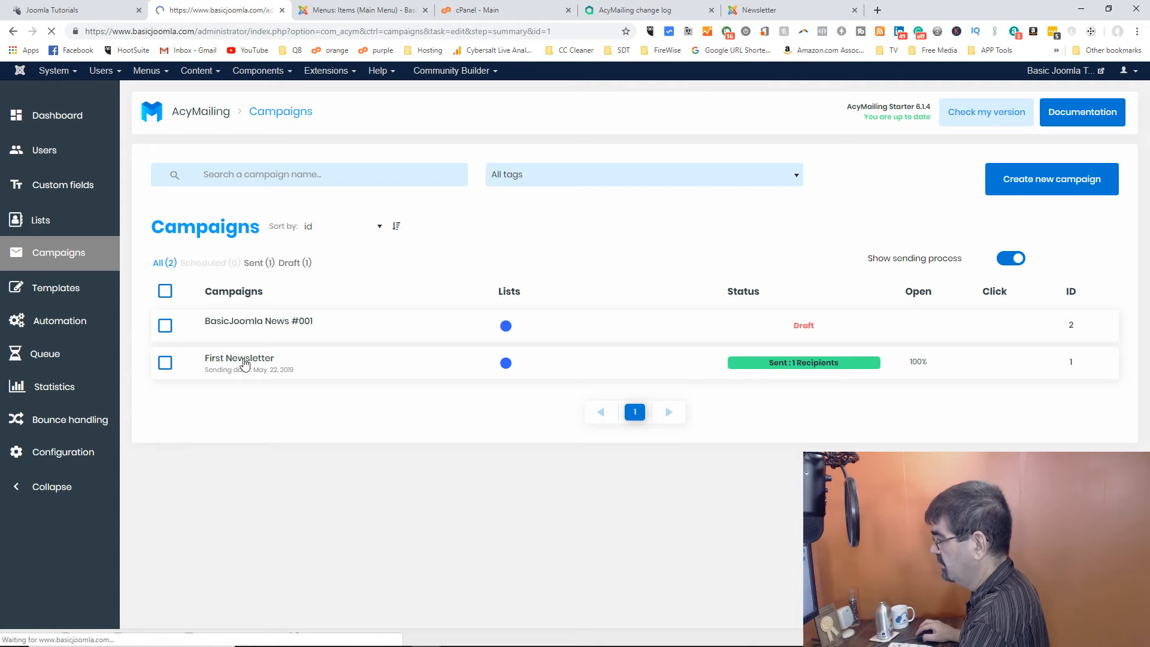
pyautogui.scroll(-1, 558, 374)
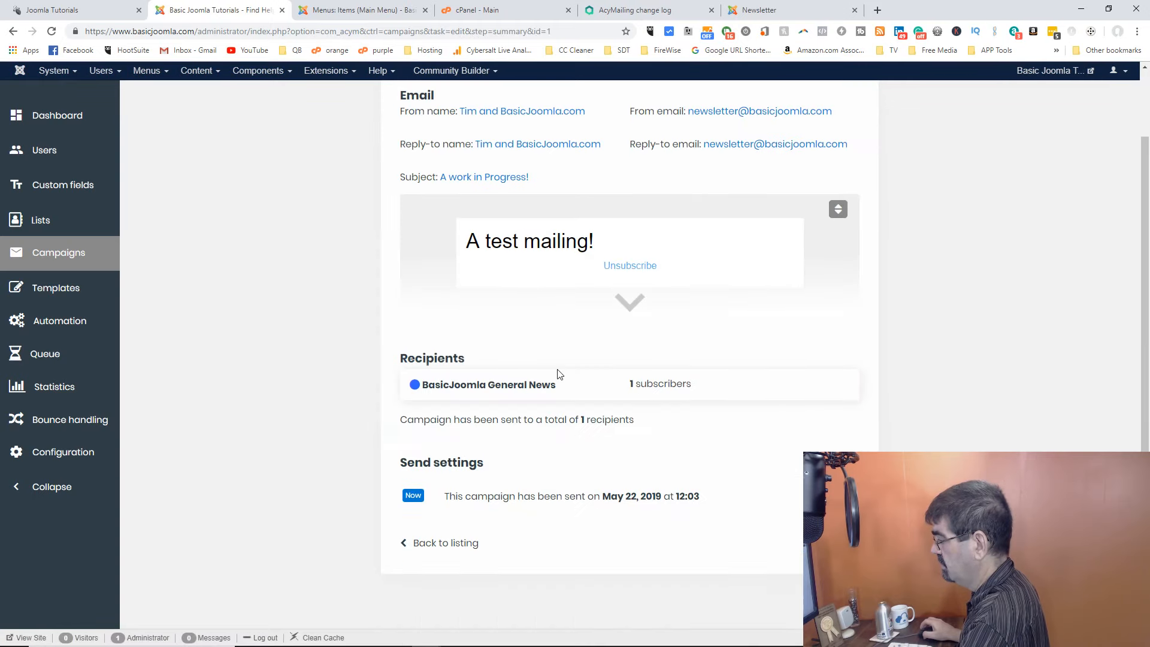
pyautogui.scroll(1, 558, 374)
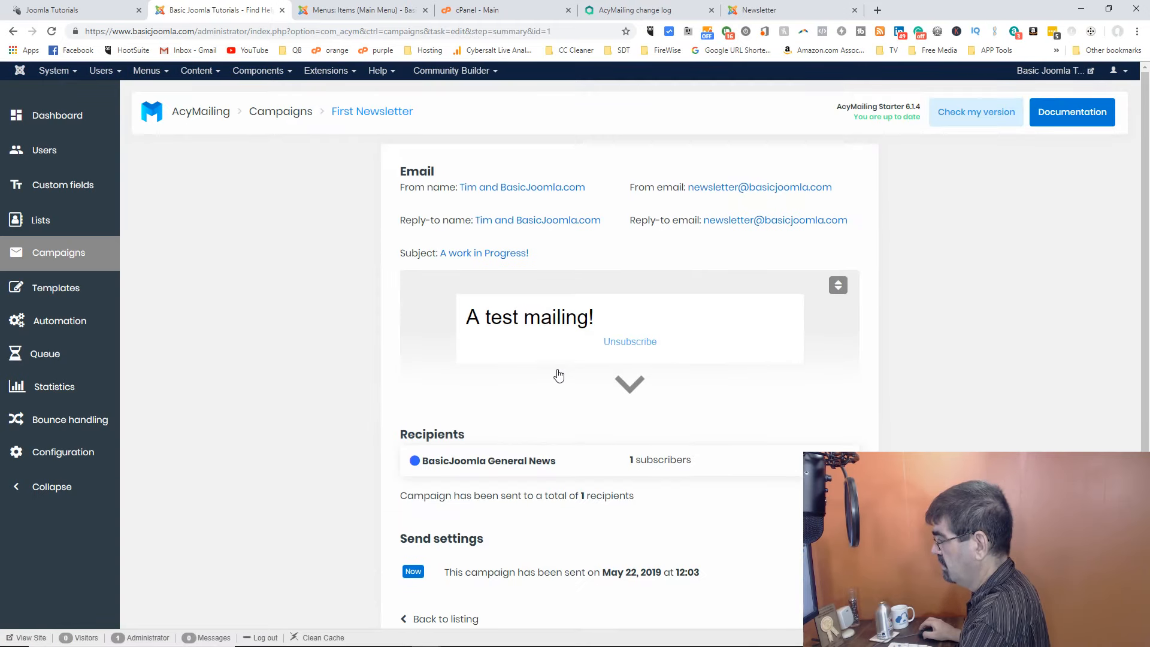
# Examine the recipients, send settings and email preview in the First Newsletter campaign summary
pyautogui.scroll(-1, 558, 374)
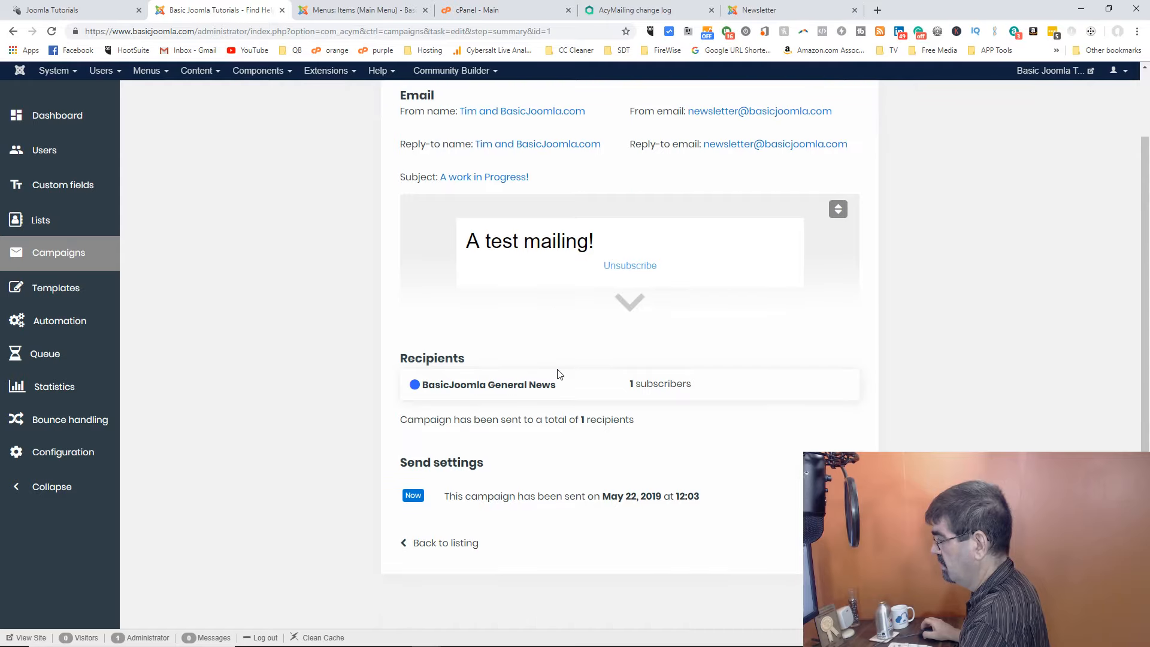
pyautogui.scroll(1, 558, 374)
pyautogui.click(839, 294)
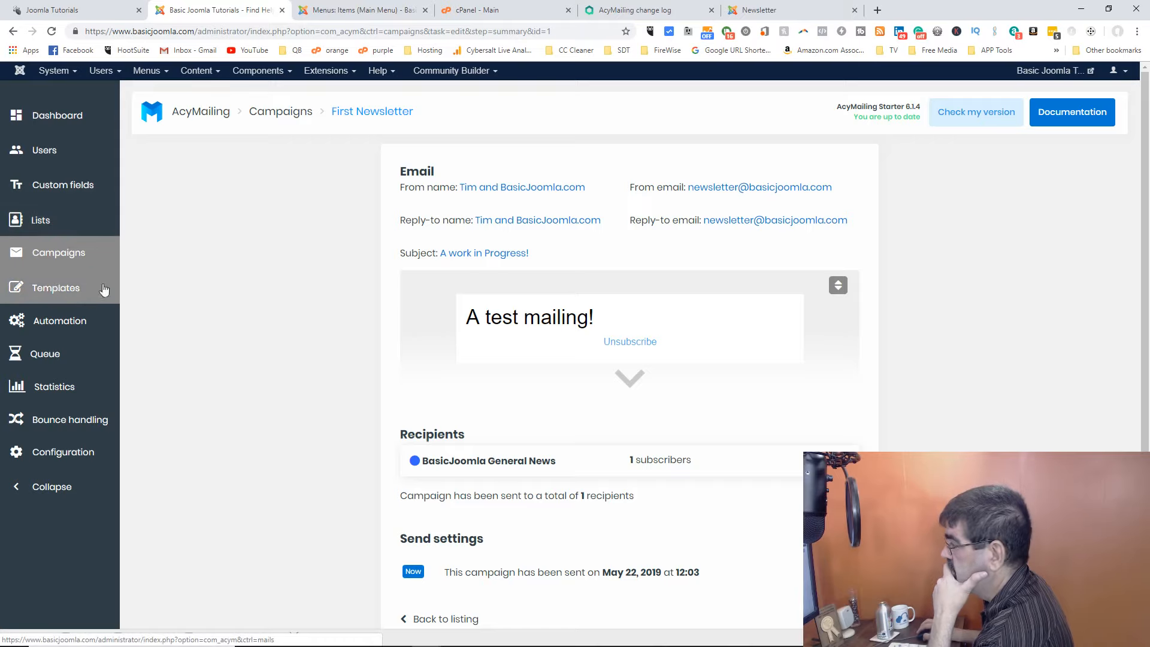
# Look over the subscriber lists and the templates offered for a new campaign, and return to the campaigns listing
pyautogui.click(51, 235)
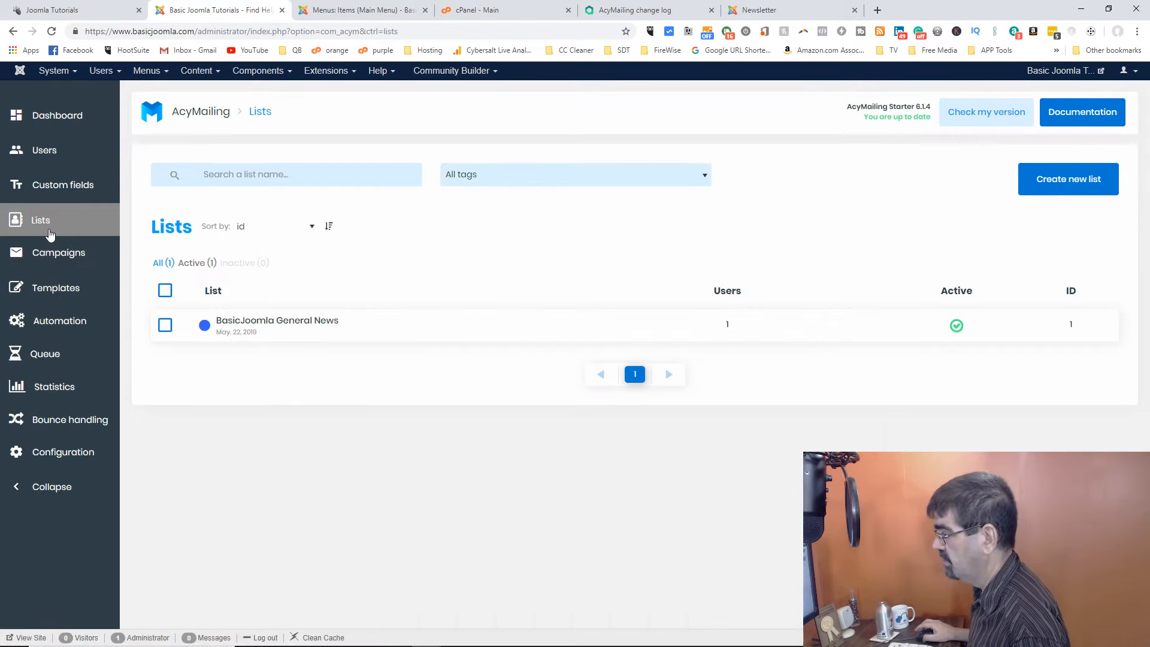
pyautogui.click(77, 251)
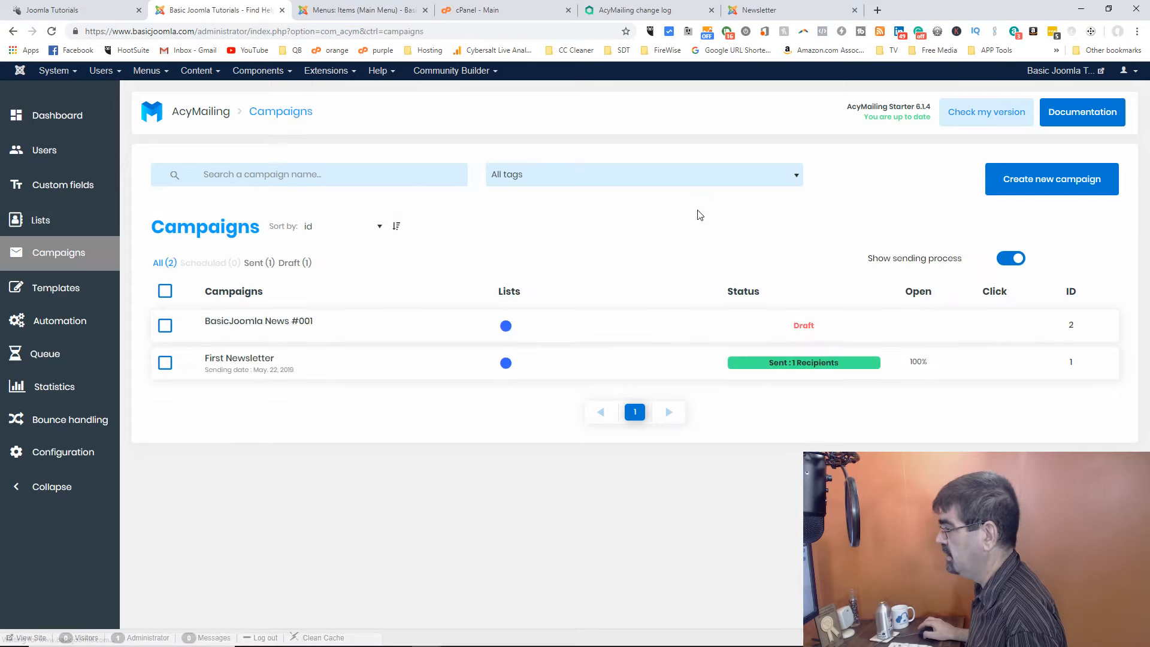
pyautogui.click(1054, 185)
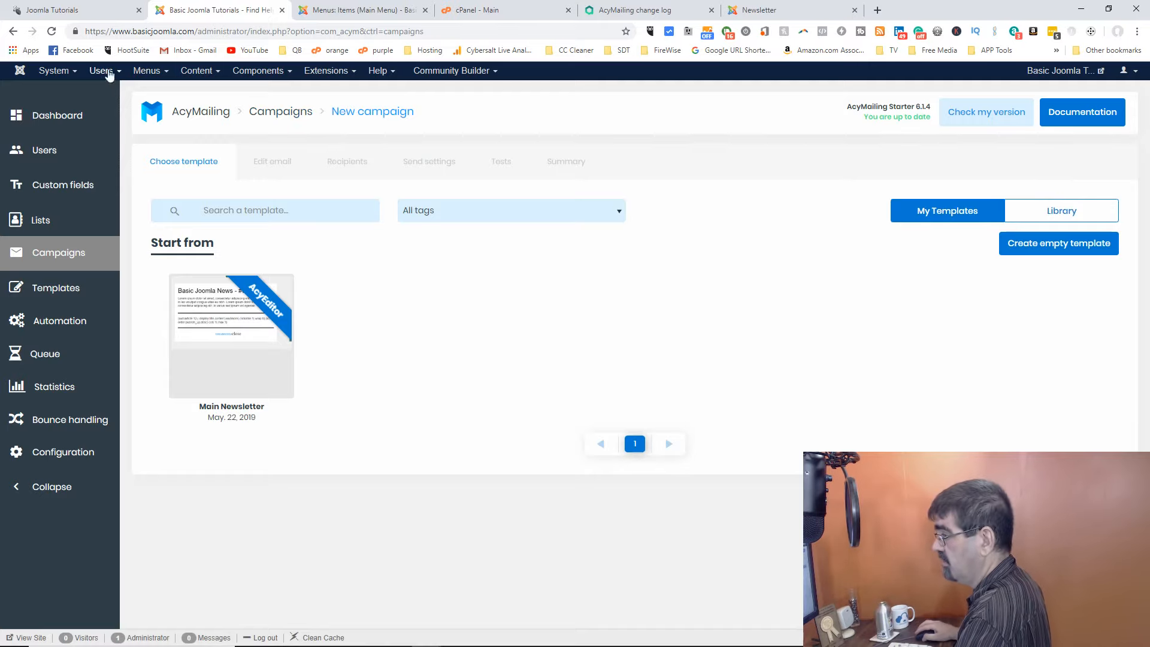
pyautogui.click(12, 33)
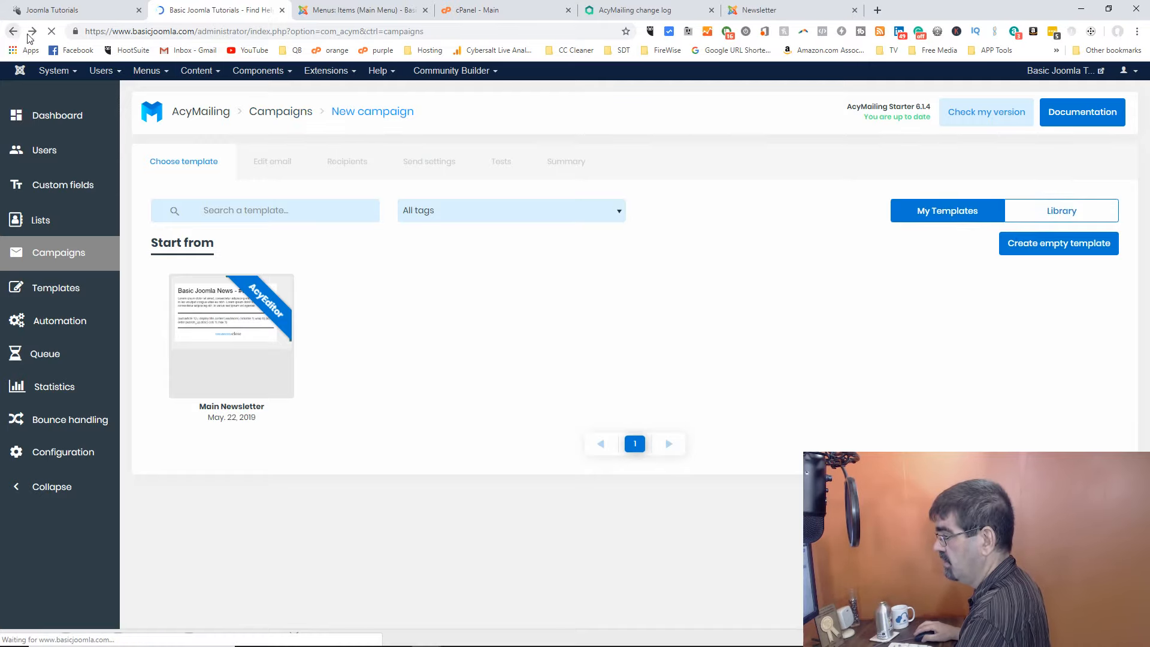
# Open the BasicJoomla News #001 draft for editing and decline the recent unsaved modifications
pyautogui.click(262, 324)
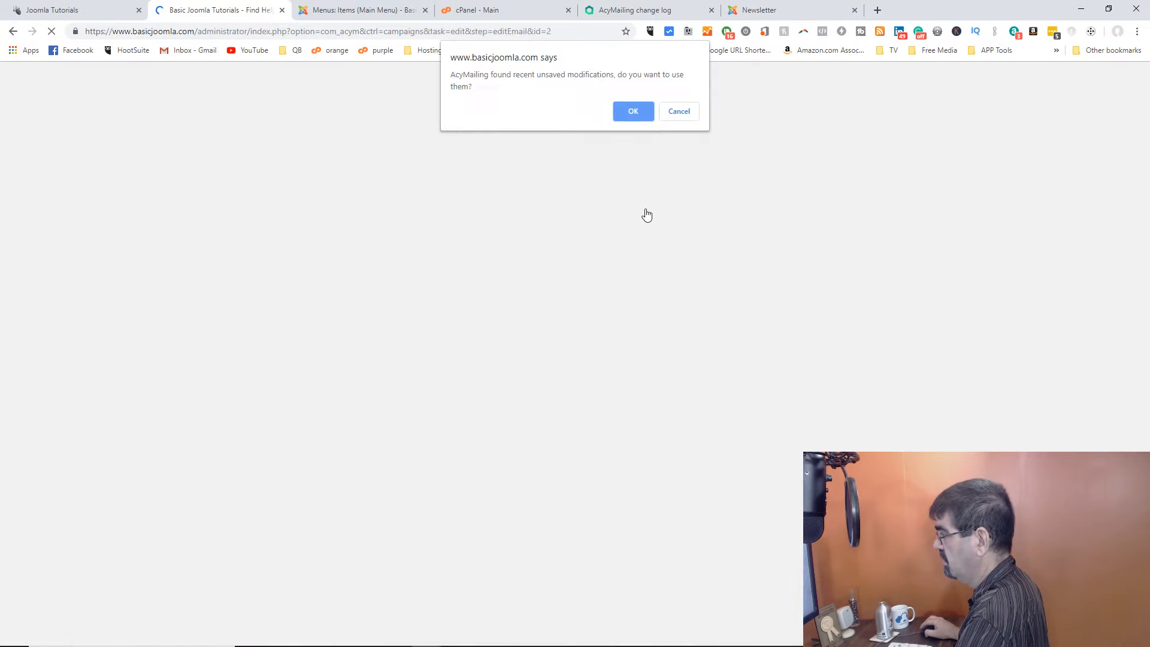
pyautogui.click(674, 119)
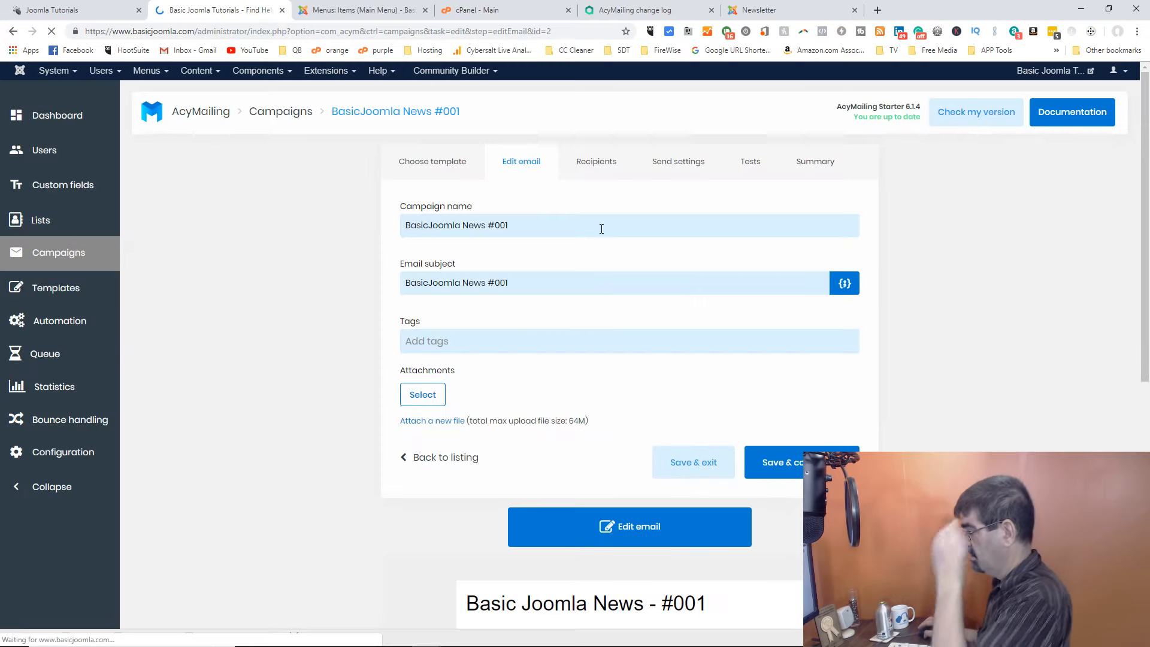
pyautogui.scroll(-4, 601, 238)
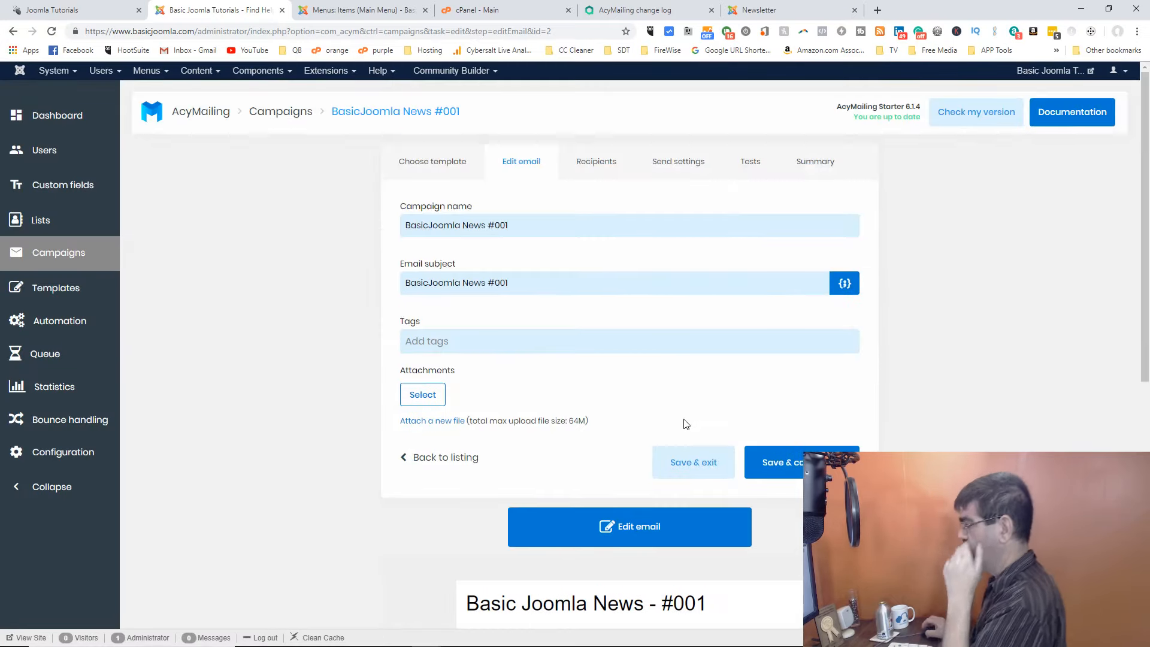
# Save the campaign through its email, recipients, send settings and tests stages, and send it from the summary
pyautogui.click(795, 468)
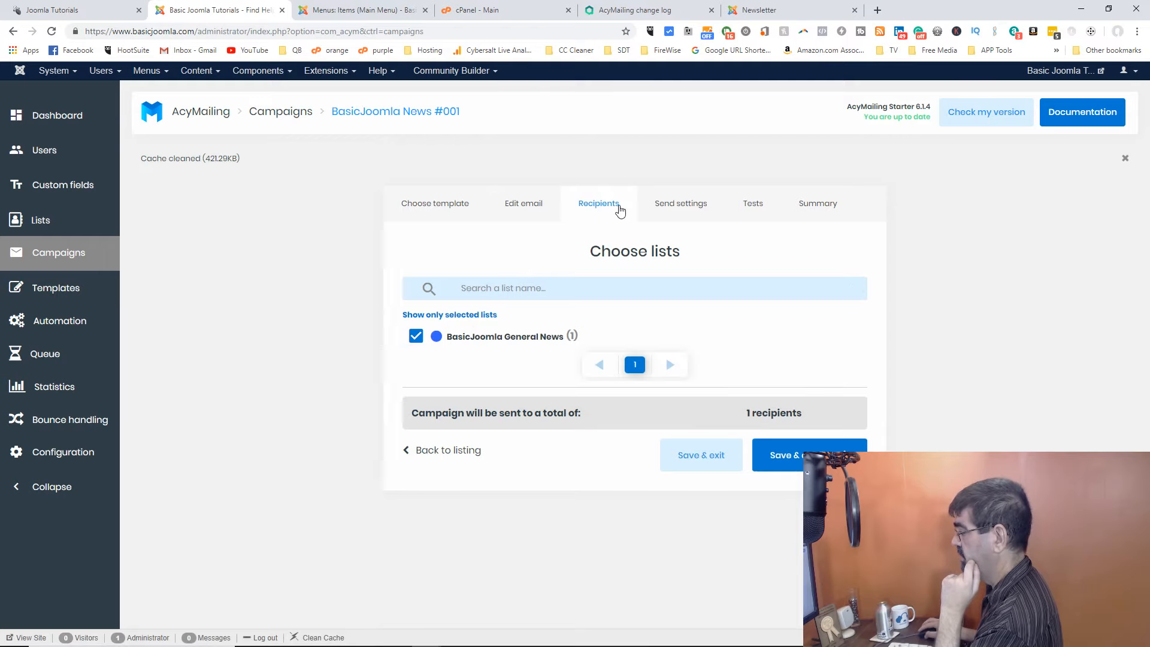
pyautogui.click(807, 449)
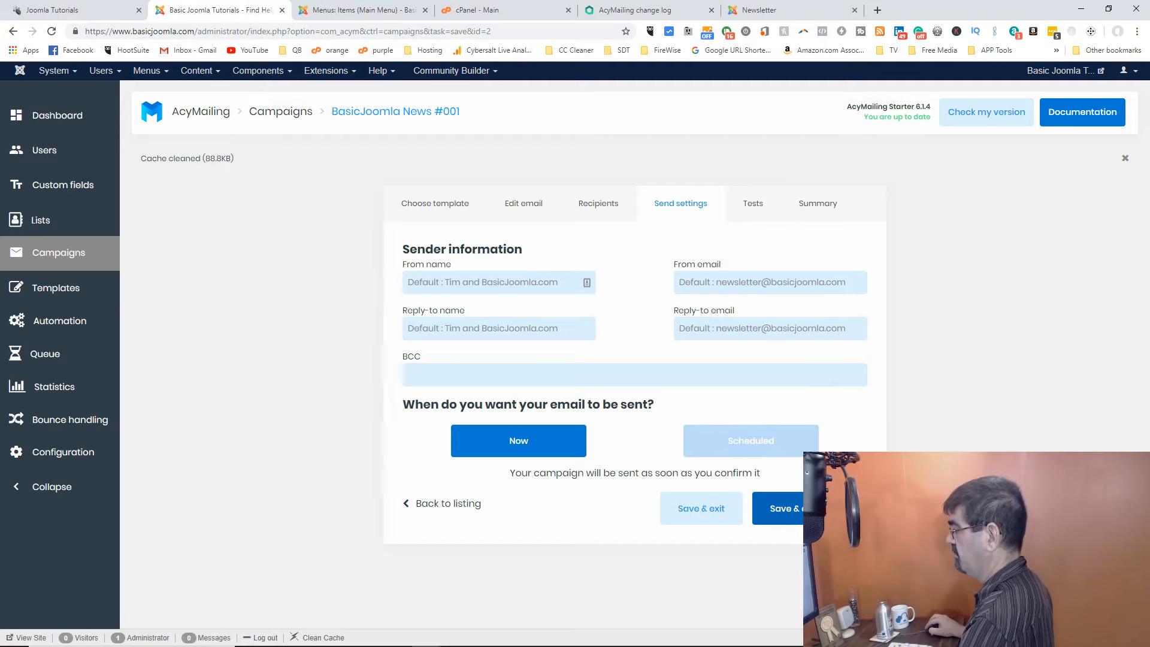
pyautogui.click(791, 508)
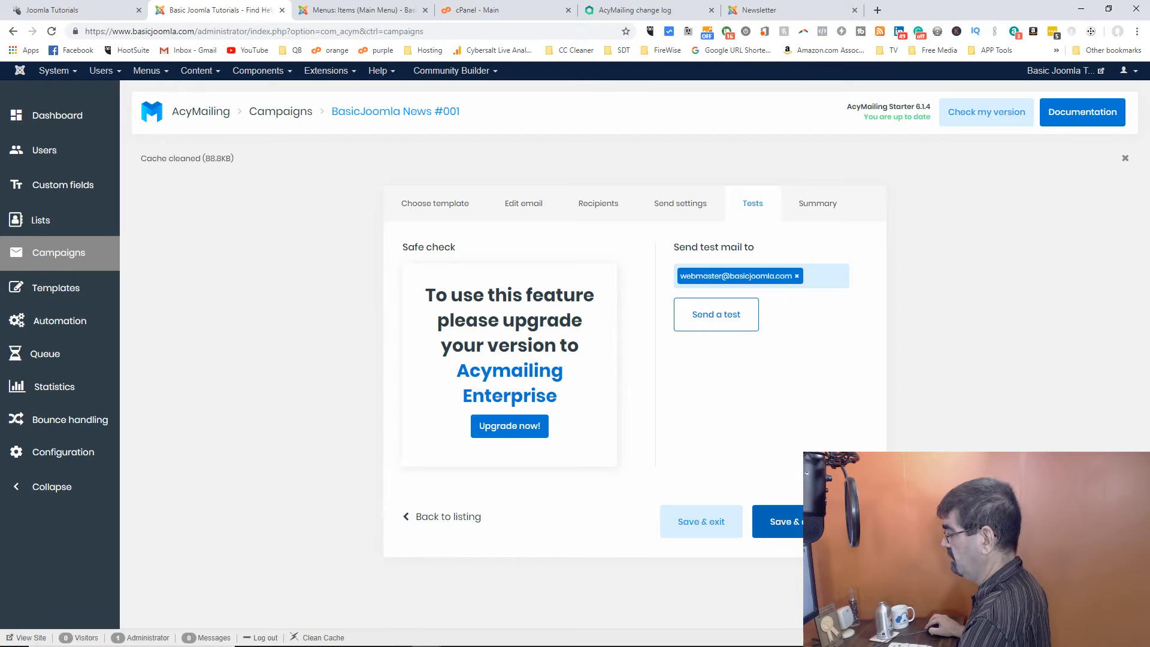
pyautogui.click(809, 522)
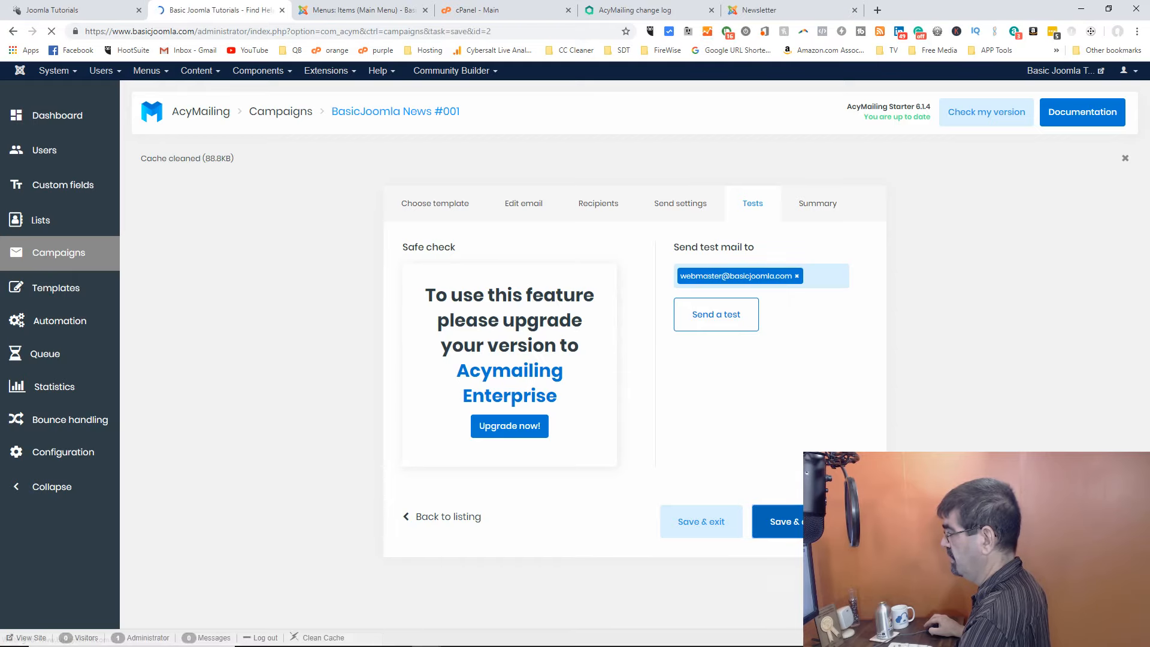
pyautogui.scroll(-3, 714, 353)
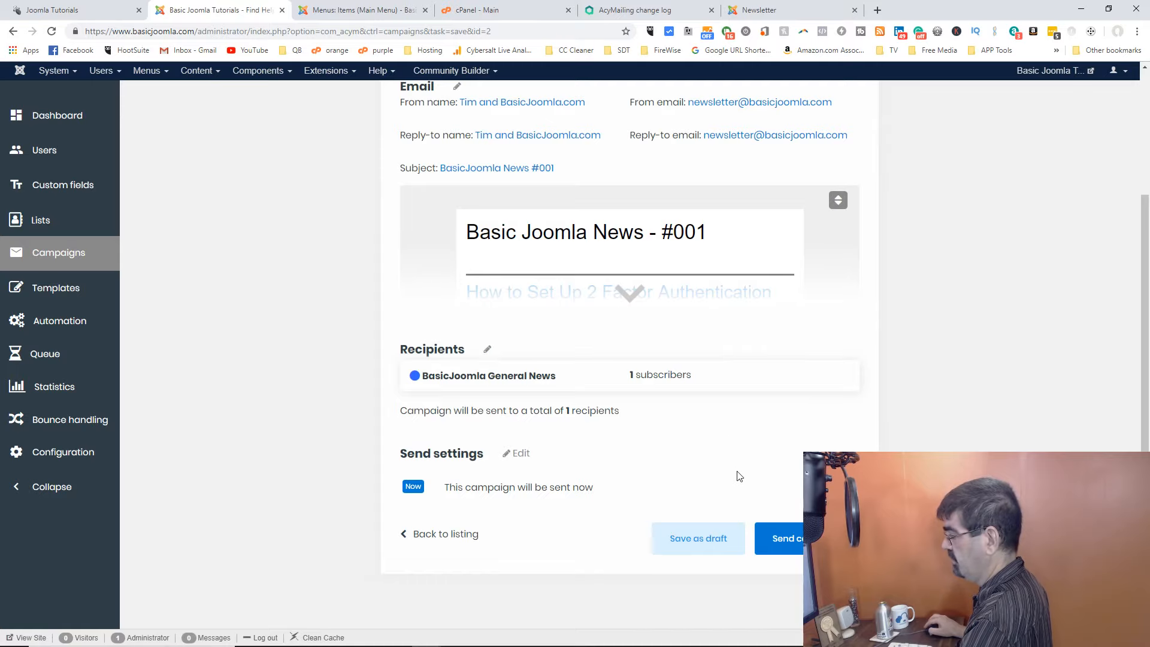
pyautogui.click(785, 538)
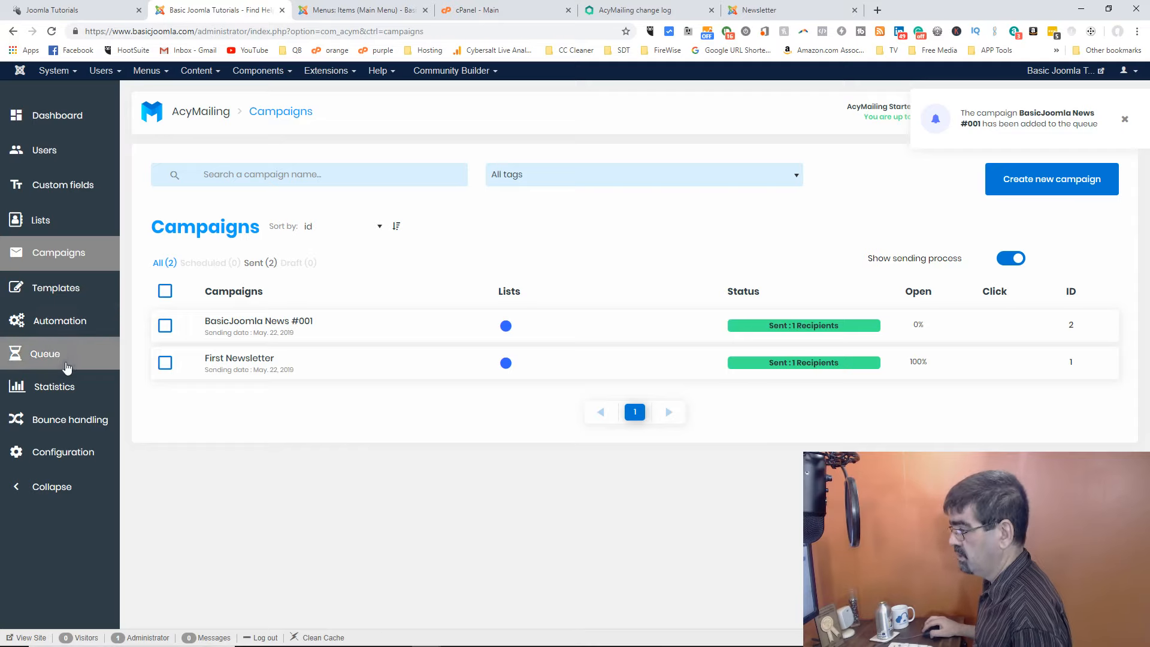
# Send the queued BasicJoomla News #001 mail manually and close the sending report
pyautogui.click(48, 353)
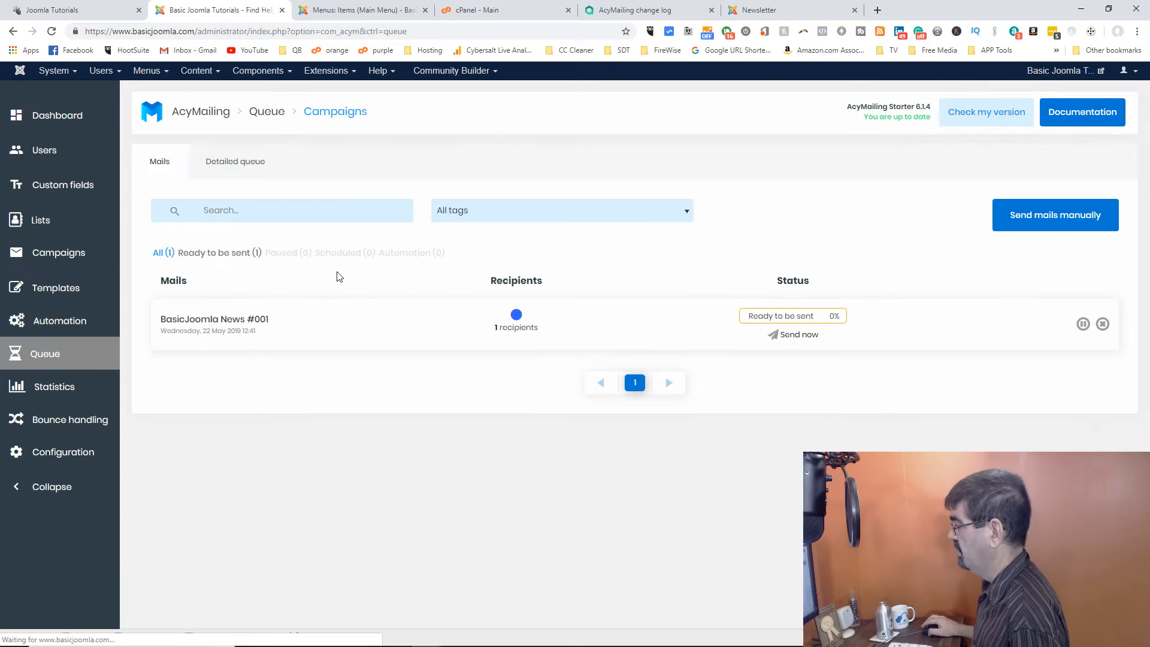
pyautogui.click(1035, 216)
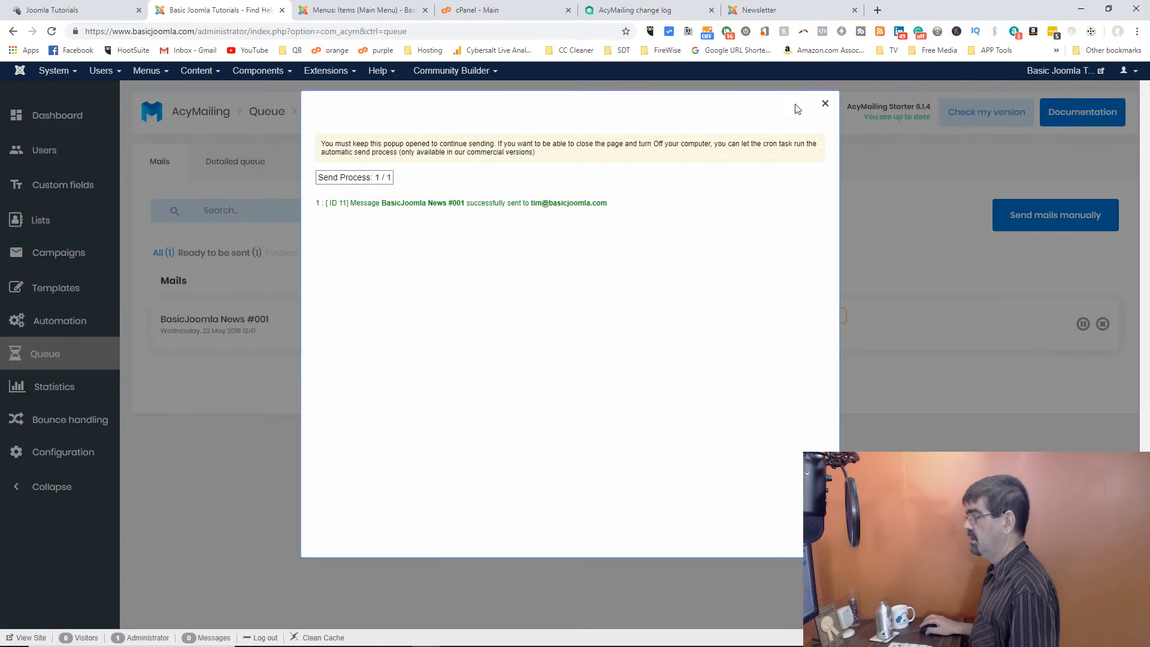
pyautogui.click(824, 103)
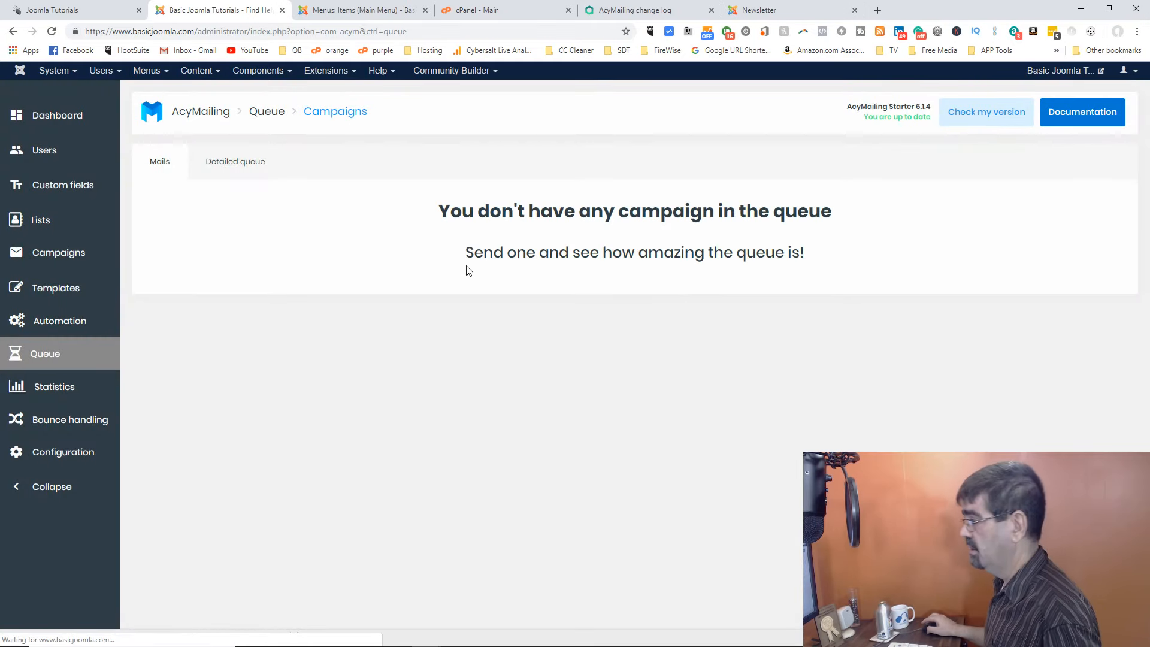
# Check the public site's Newsletter page for the archived campaigns, and return to the AcyMailing queue
pyautogui.click(76, 10)
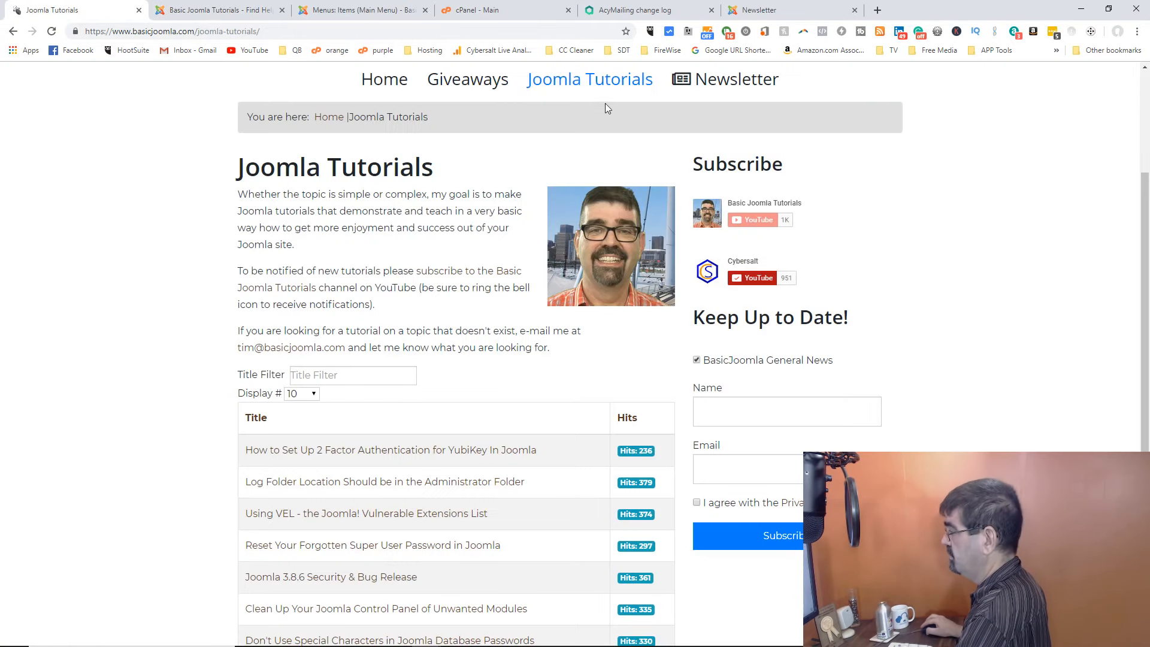
pyautogui.click(744, 84)
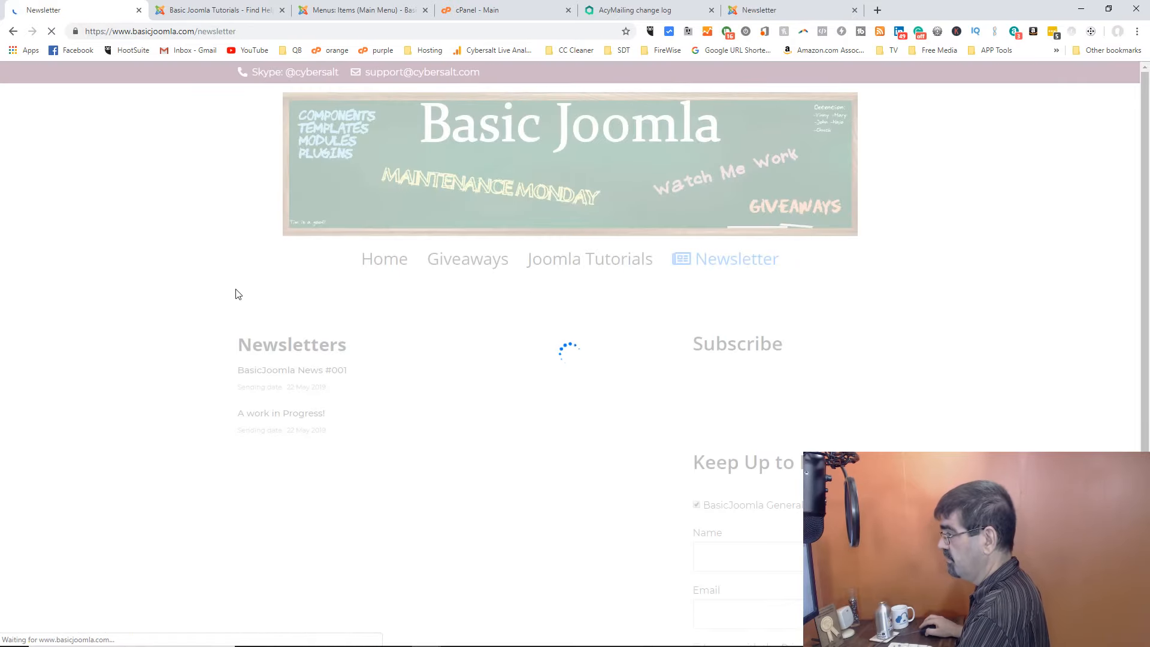
pyautogui.click(219, 12)
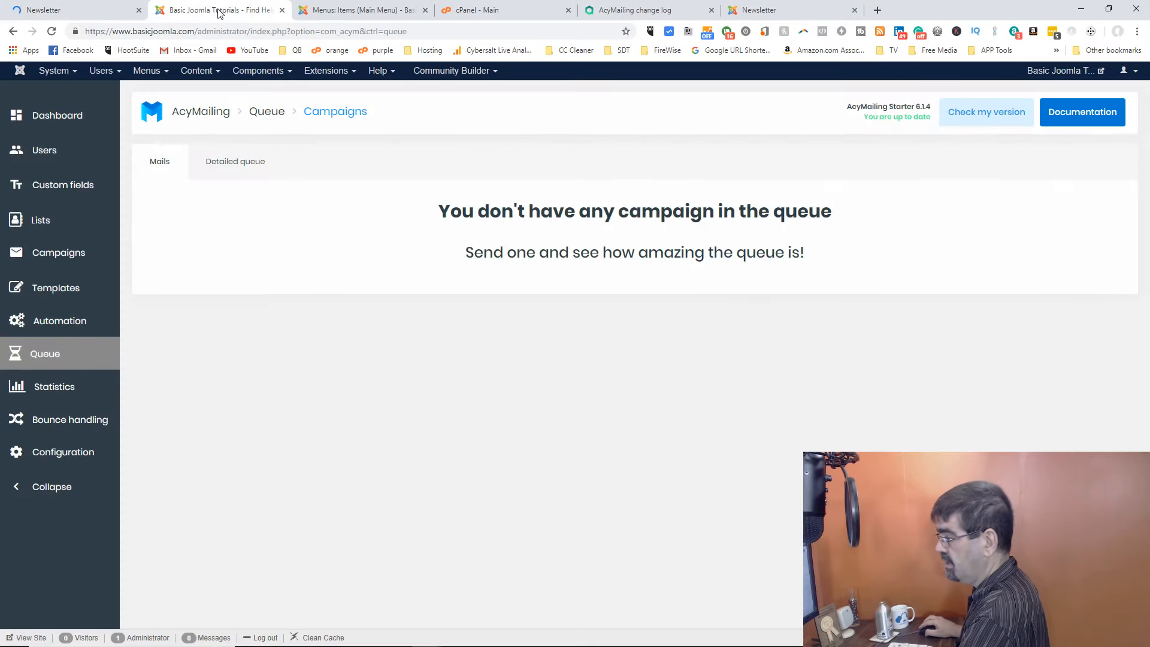
pyautogui.click(333, 12)
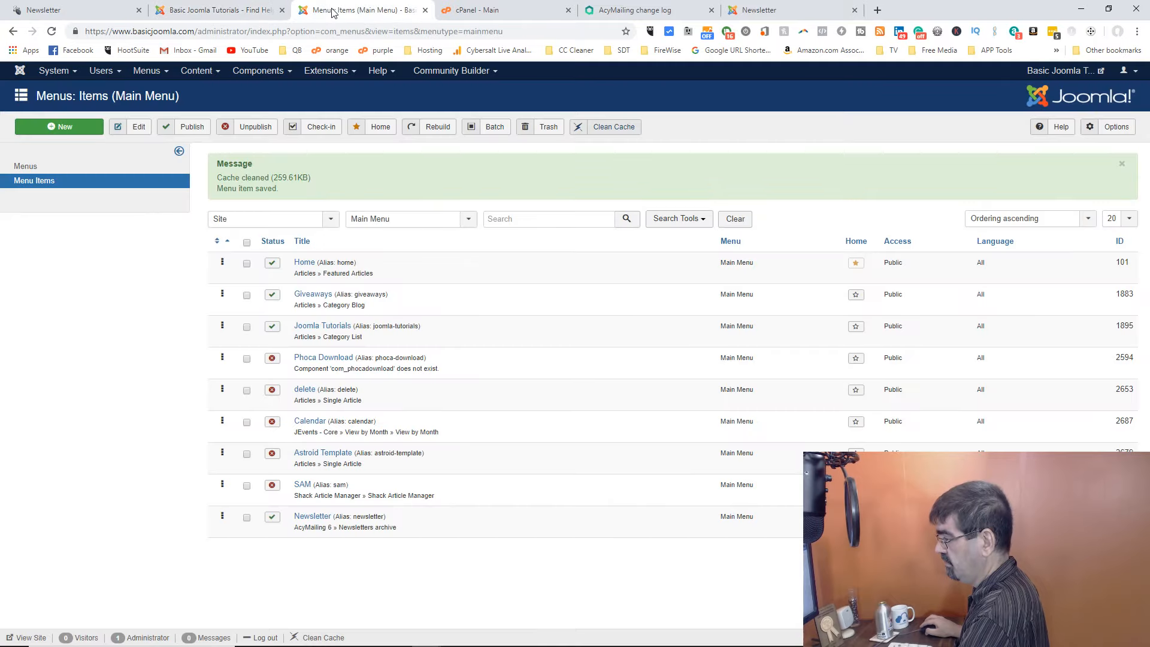
pyautogui.click(235, 12)
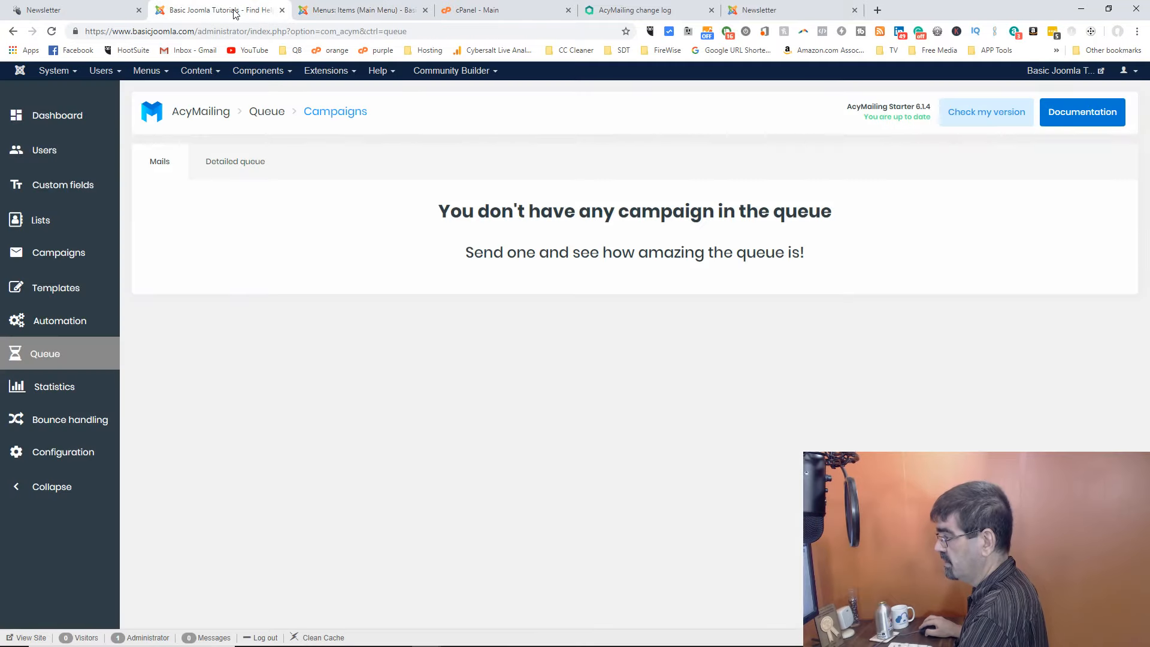
# Open the sent BasicJoomla News #001 campaign, expand its email preview, and review the inserted article, recipients and send settings
pyautogui.click(73, 254)
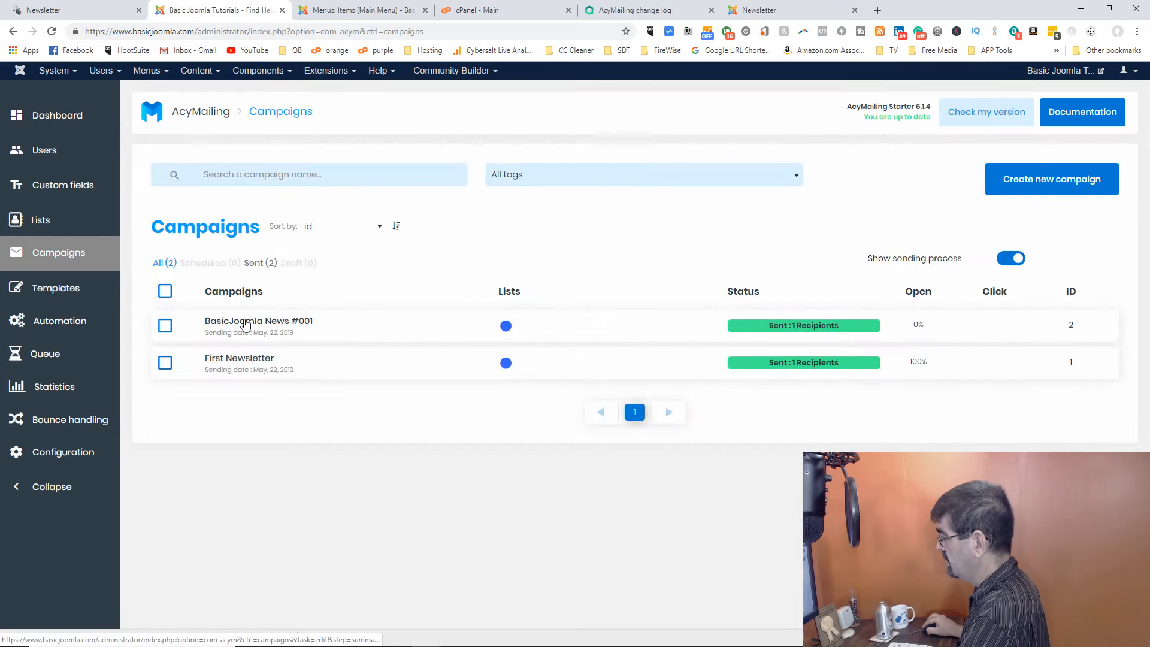
pyautogui.click(246, 322)
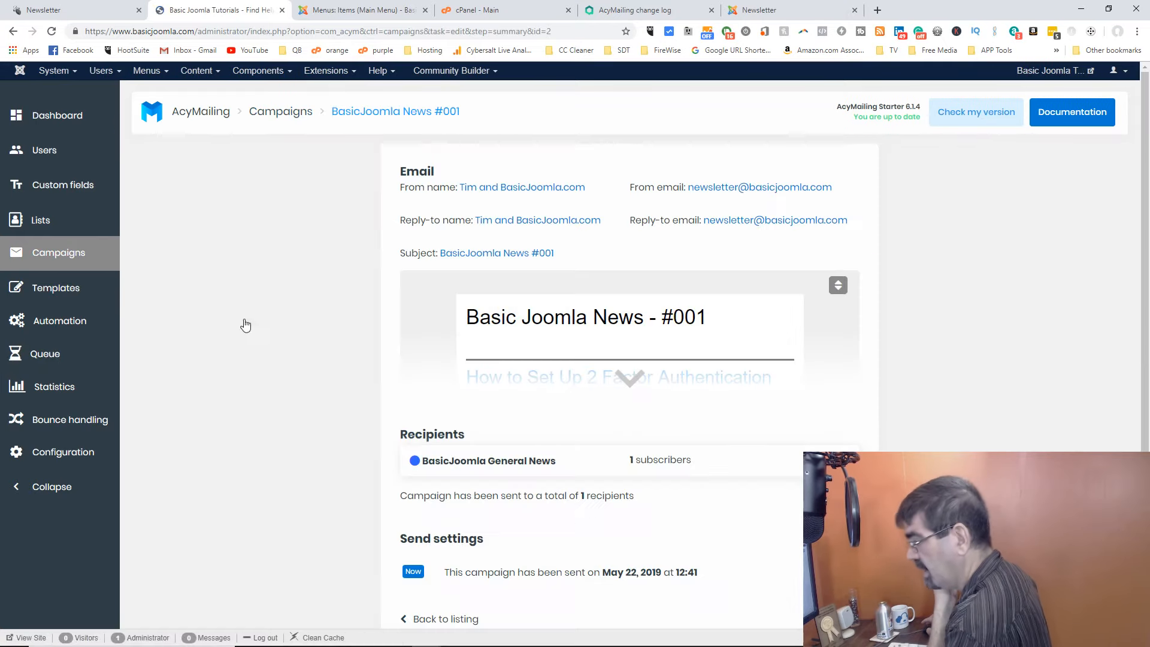
pyautogui.scroll(-1, 663, 303)
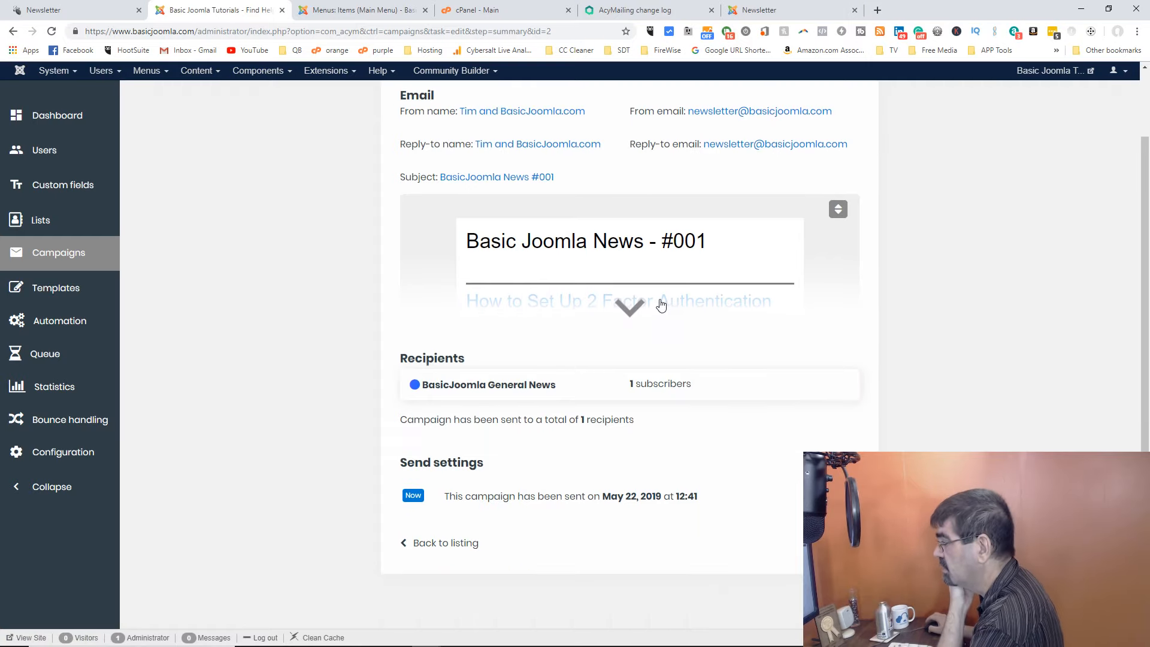
pyautogui.click(631, 304)
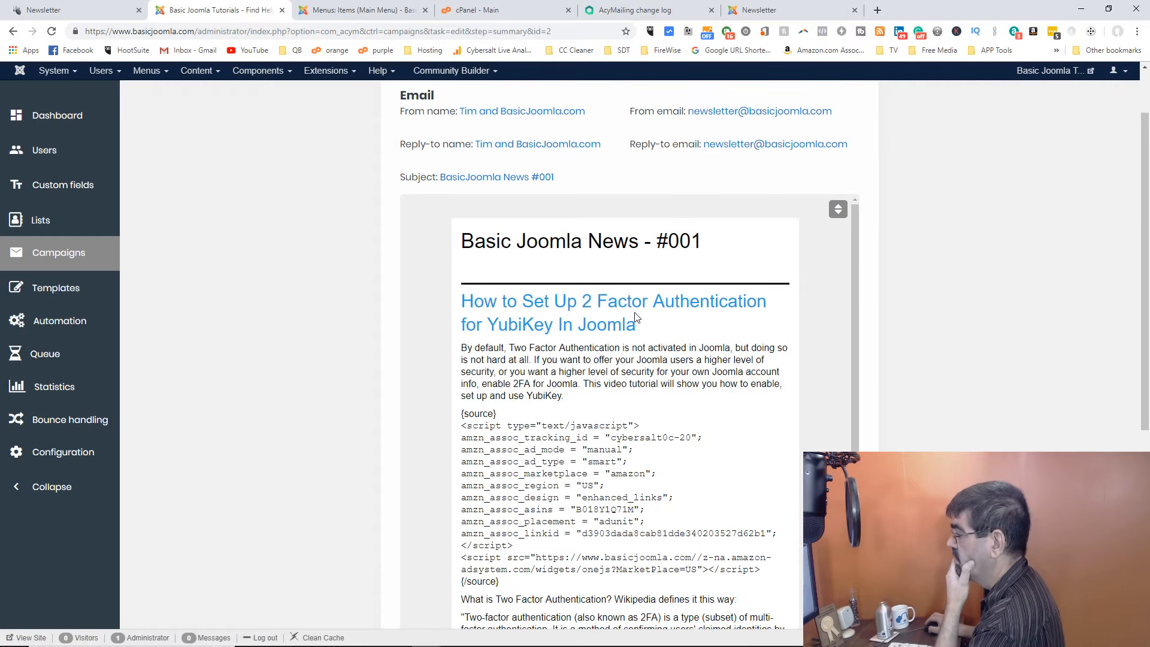
pyautogui.scroll(-4, 637, 318)
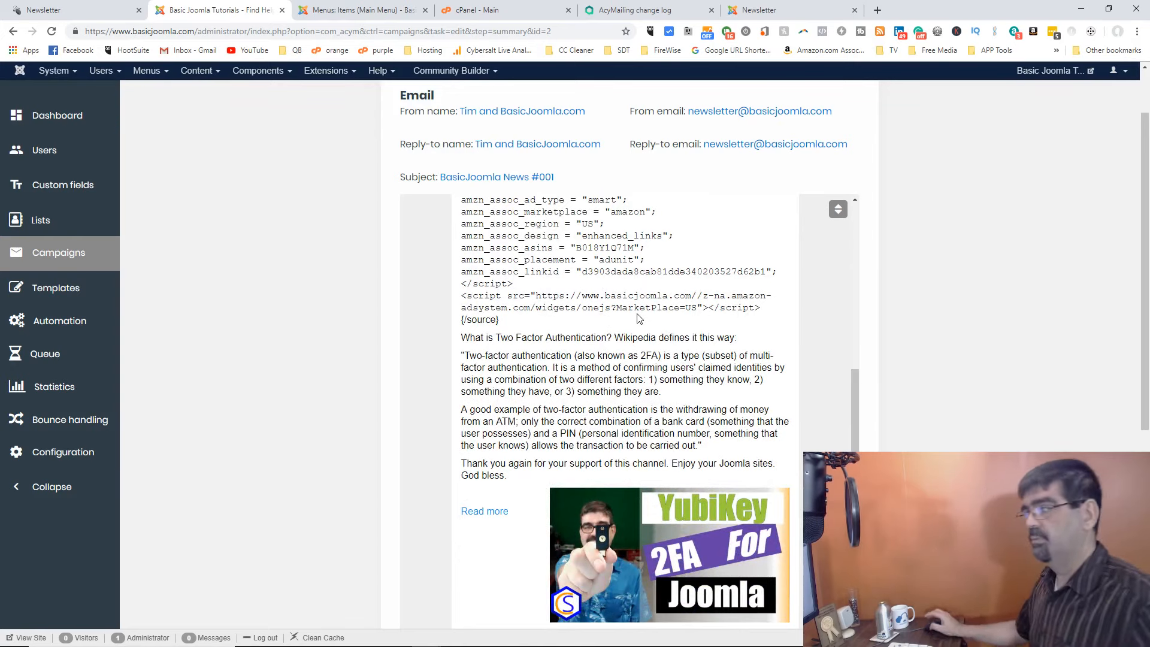
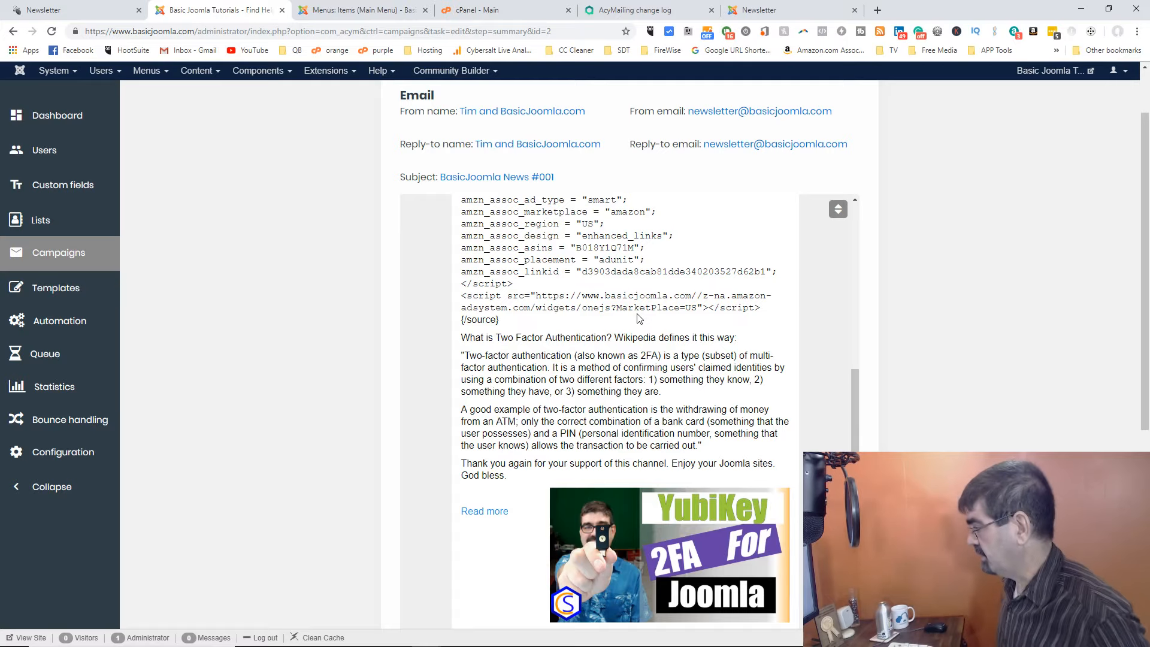
pyautogui.scroll(-4, 637, 318)
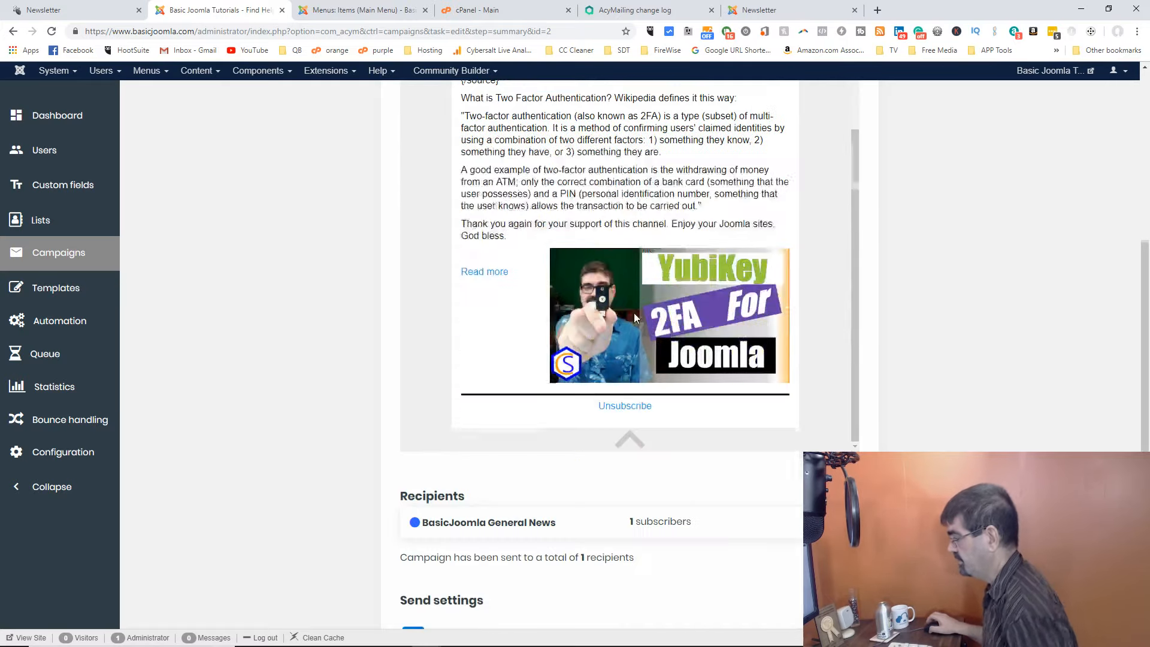
pyautogui.scroll(-3, 636, 321)
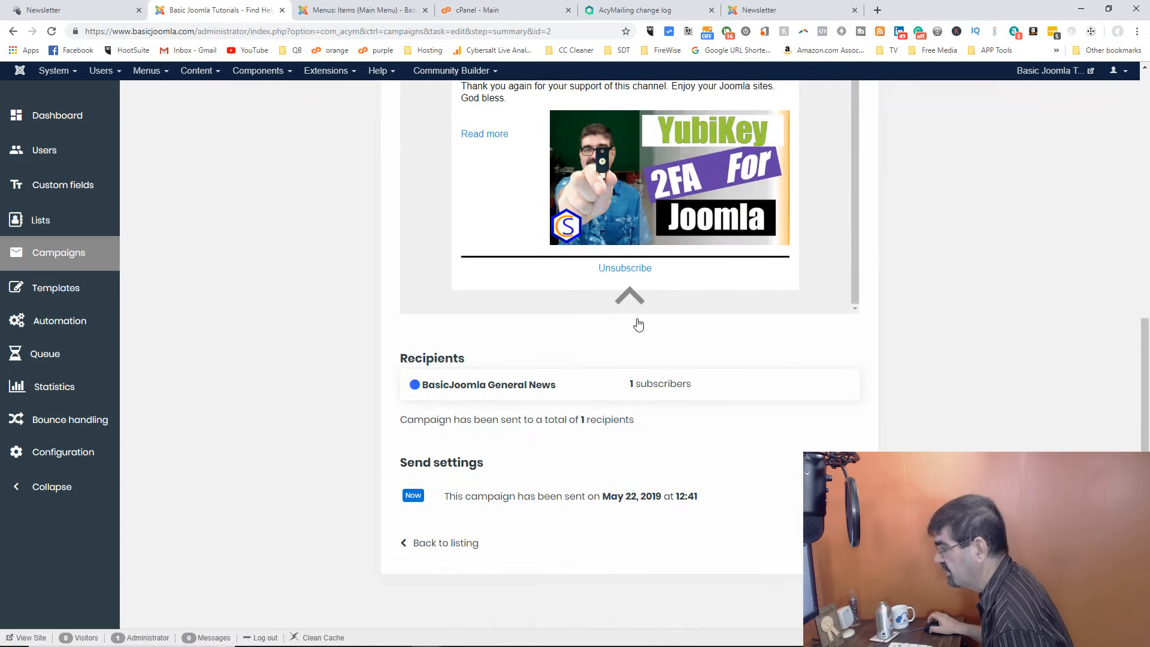
pyautogui.scroll(7, 636, 320)
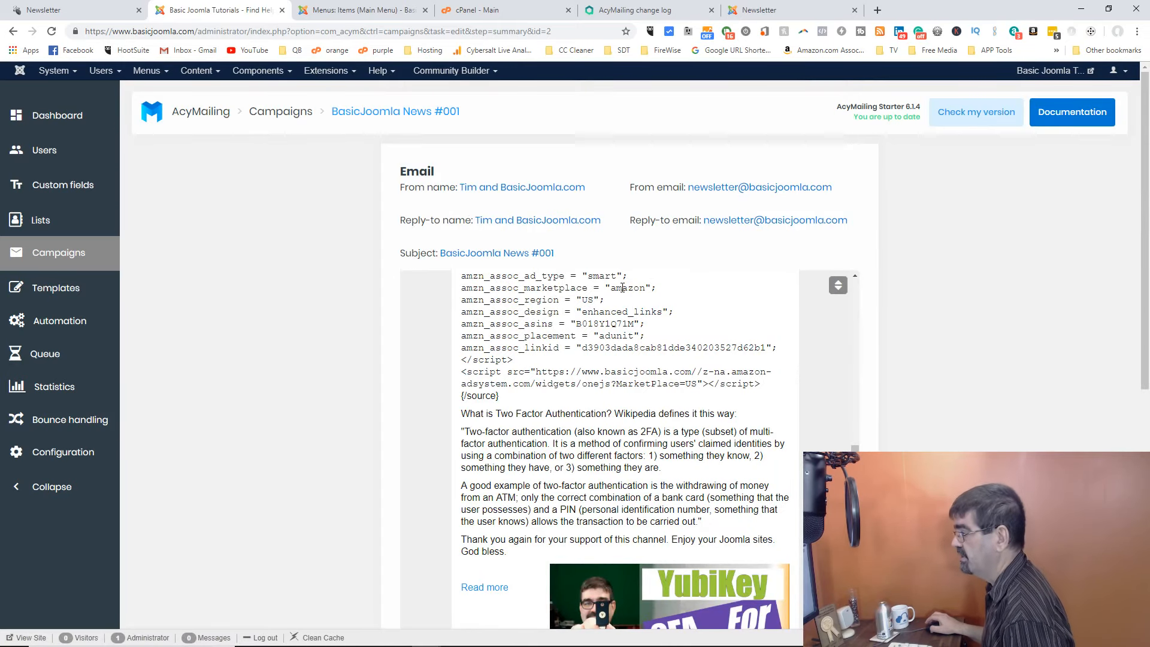
# Open the Joomla article list and filter it by the Joomla Tutorials category
pyautogui.click(333, 11)
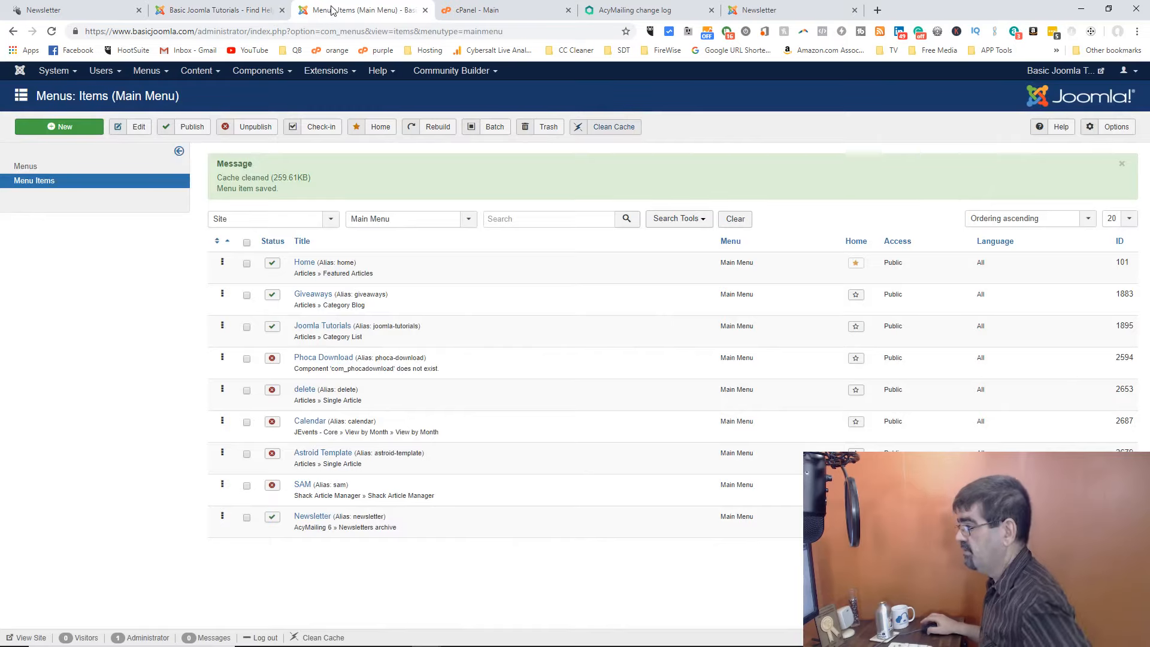
pyautogui.click(196, 71)
pyautogui.click(206, 92)
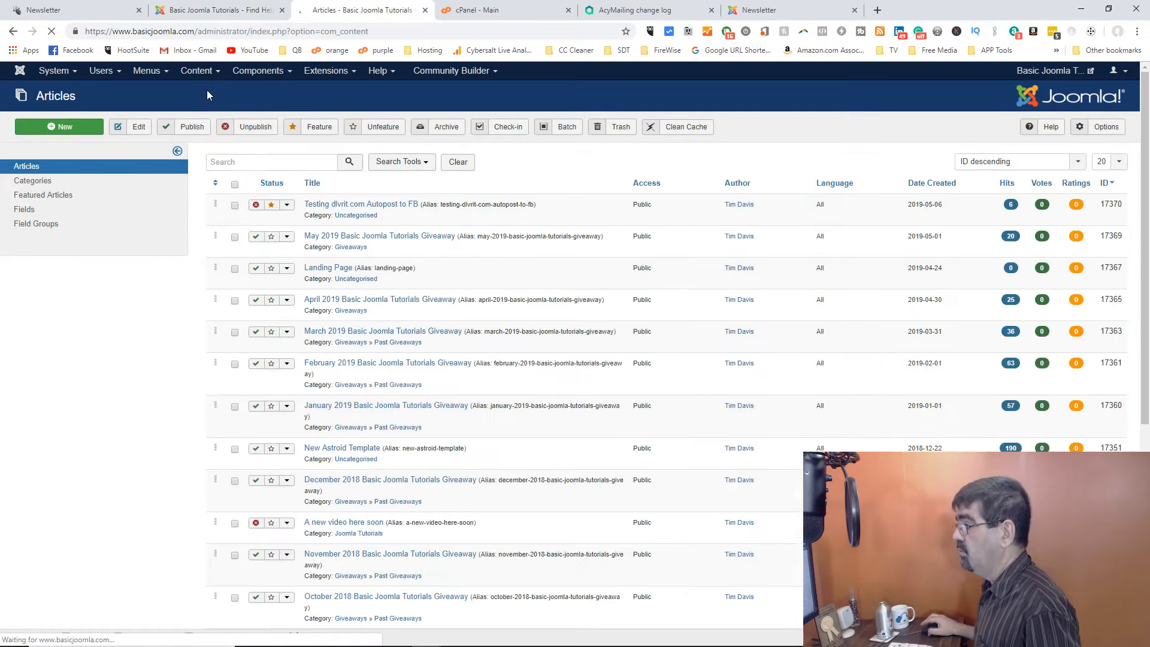
pyautogui.click(264, 164)
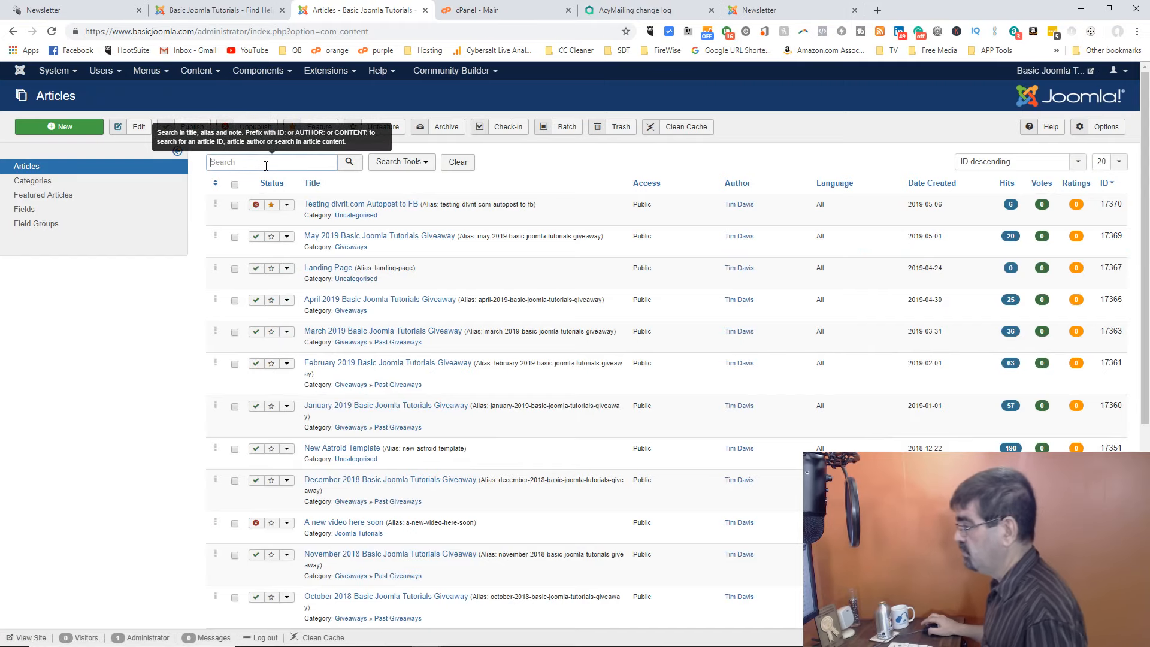
pyautogui.click(392, 163)
pyautogui.click(396, 186)
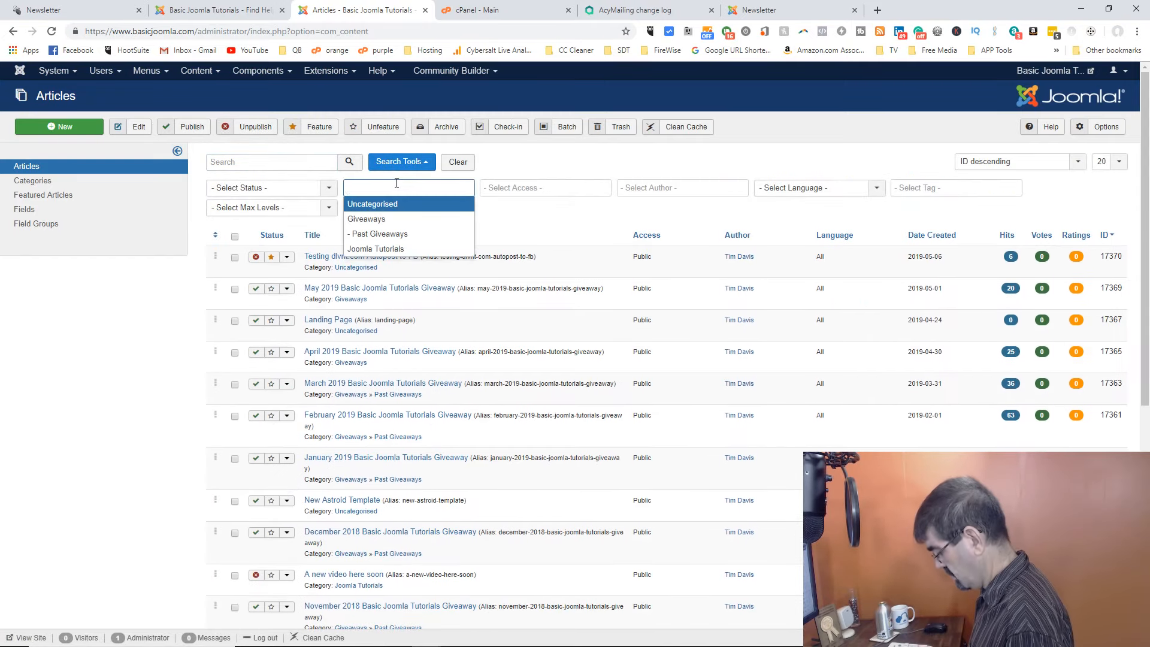
pyautogui.write('joo')
pyautogui.click(396, 213)
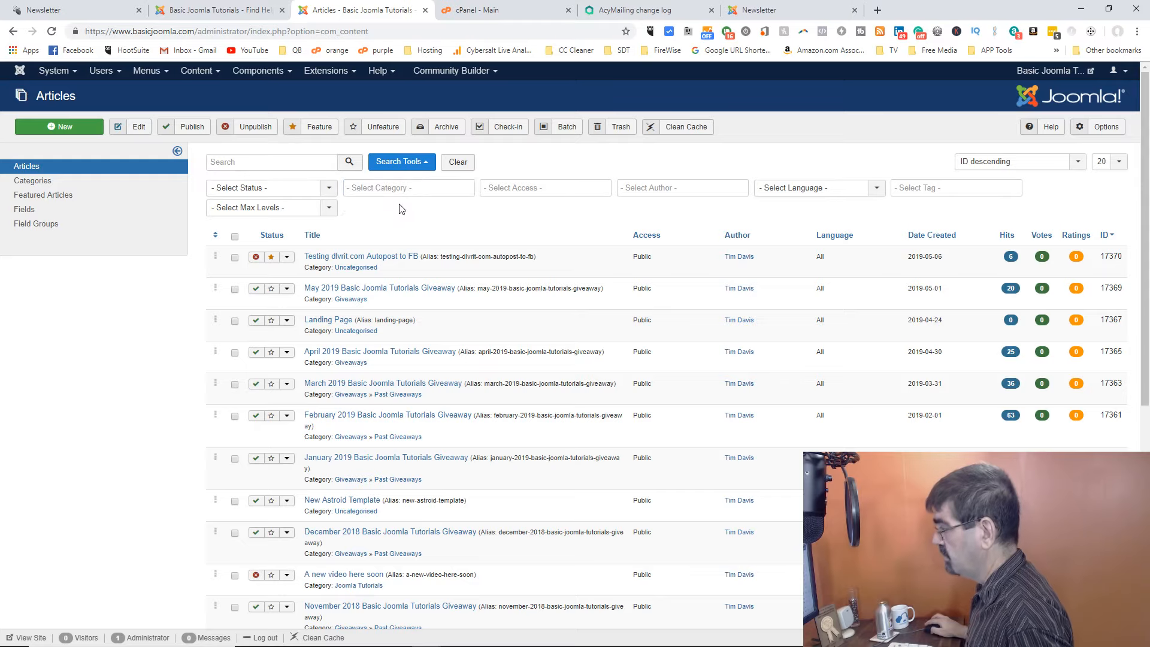
pyautogui.click(388, 190)
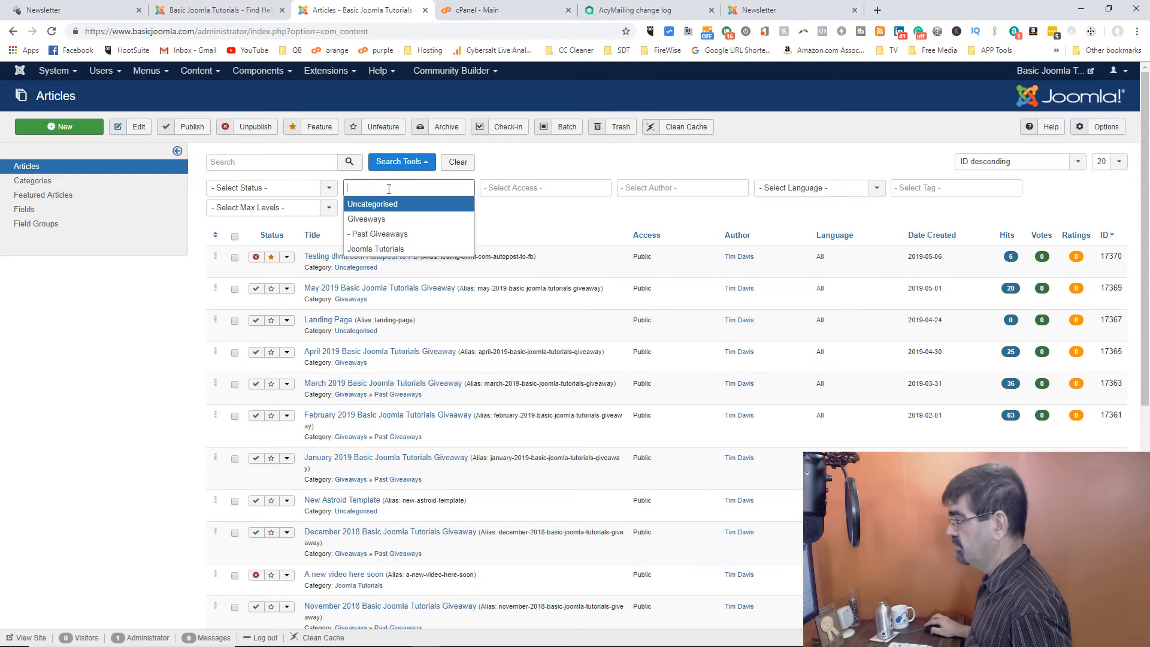
pyautogui.click(388, 248)
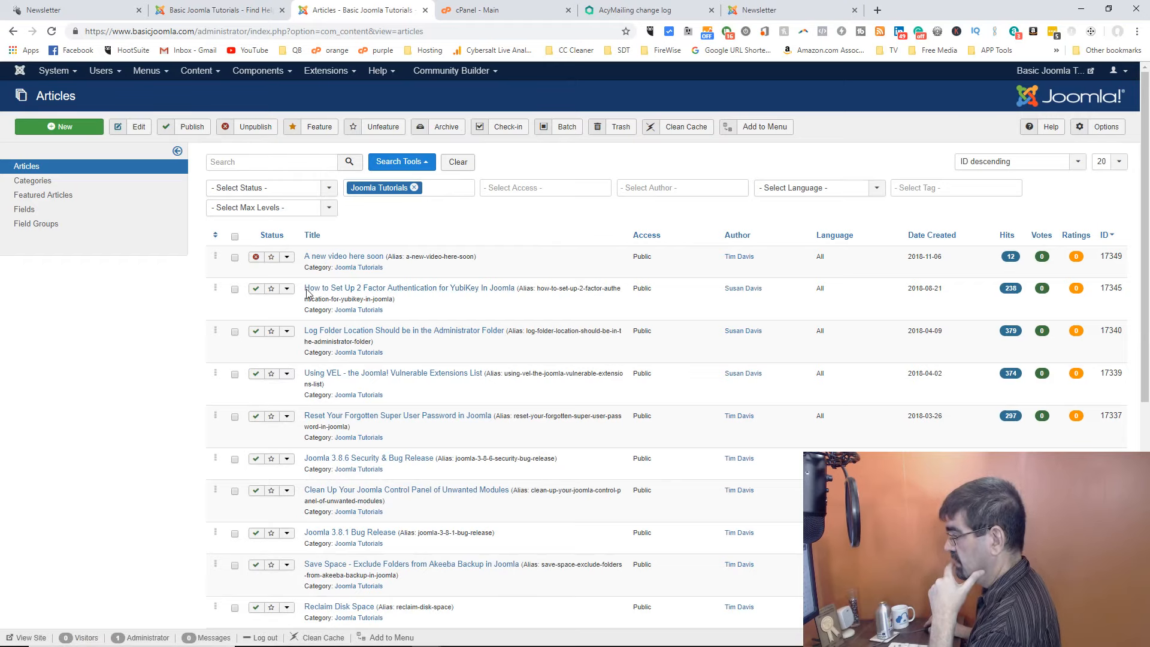
# Unpublish the "How to Set Up 2 Factor Authentication for YubiKey In Joomla" article and check the public Joomla Tutorials page's list
pyautogui.click(423, 289)
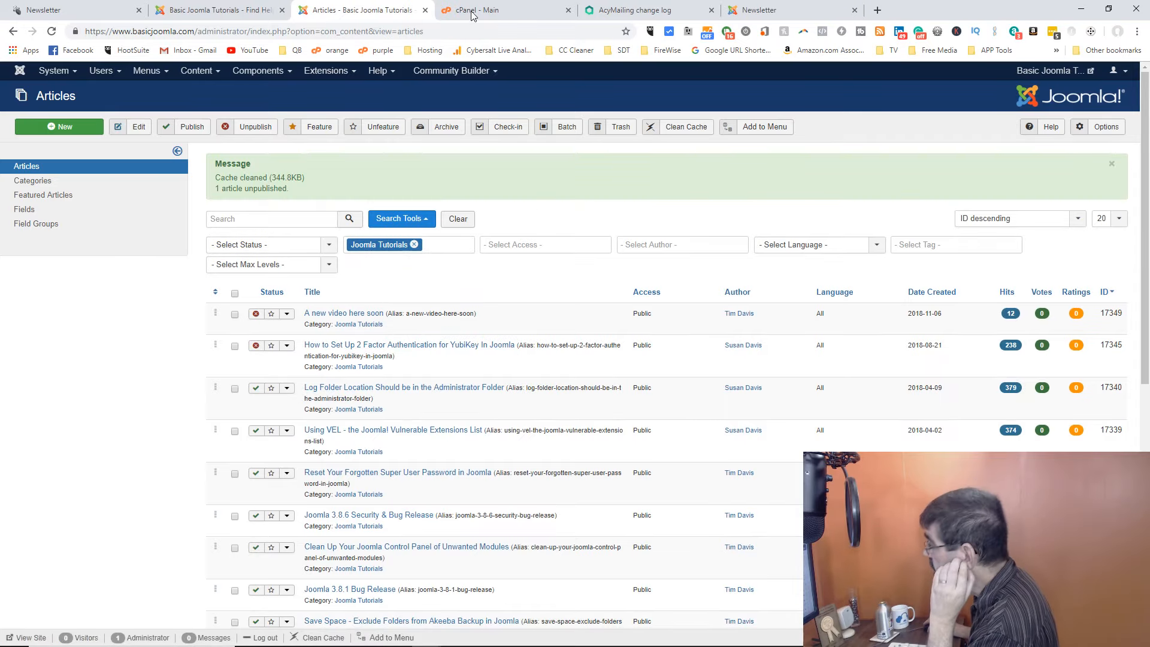
pyautogui.click(60, 18)
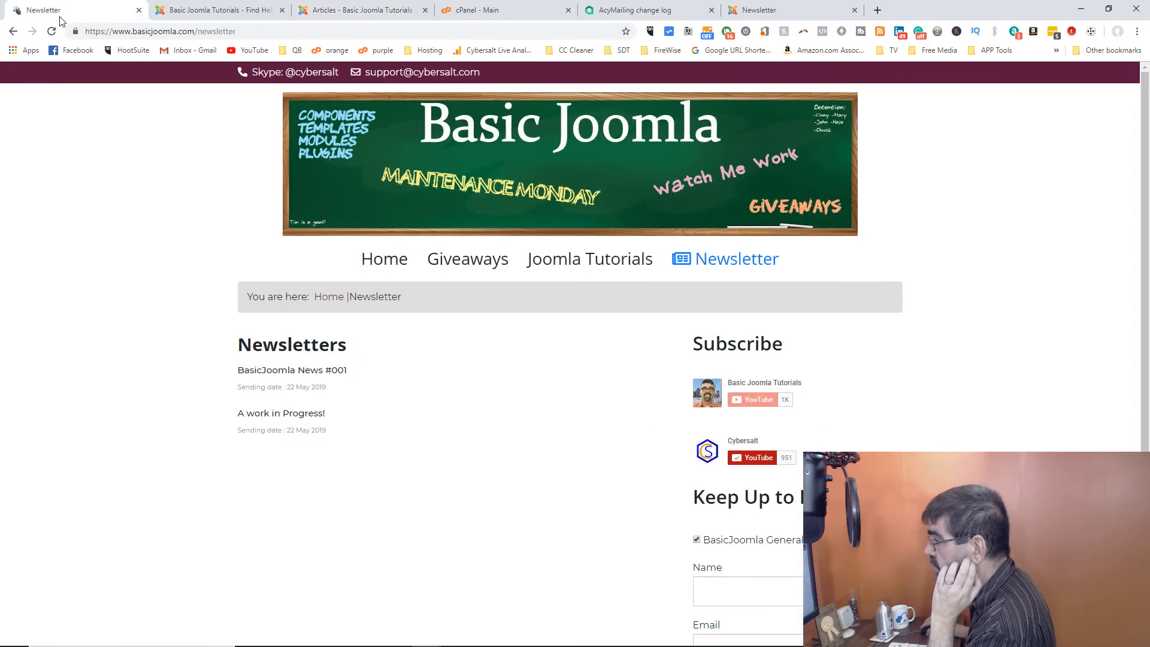
pyautogui.click(568, 268)
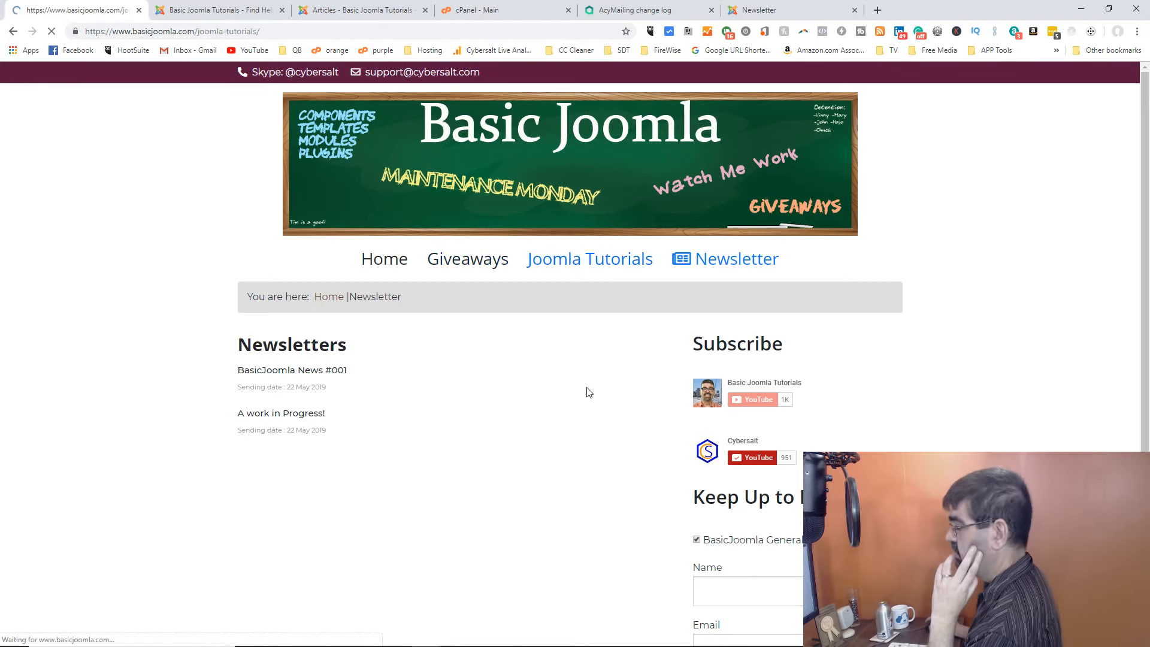
pyautogui.scroll(-3, 459, 323)
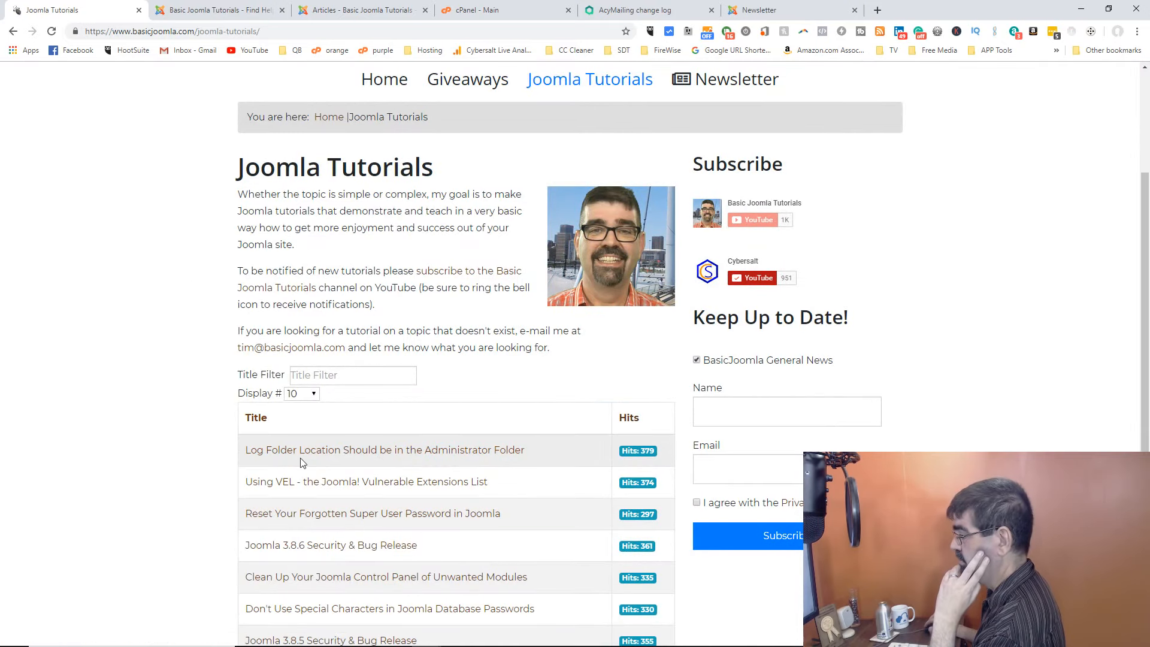
pyautogui.scroll(3, 319, 455)
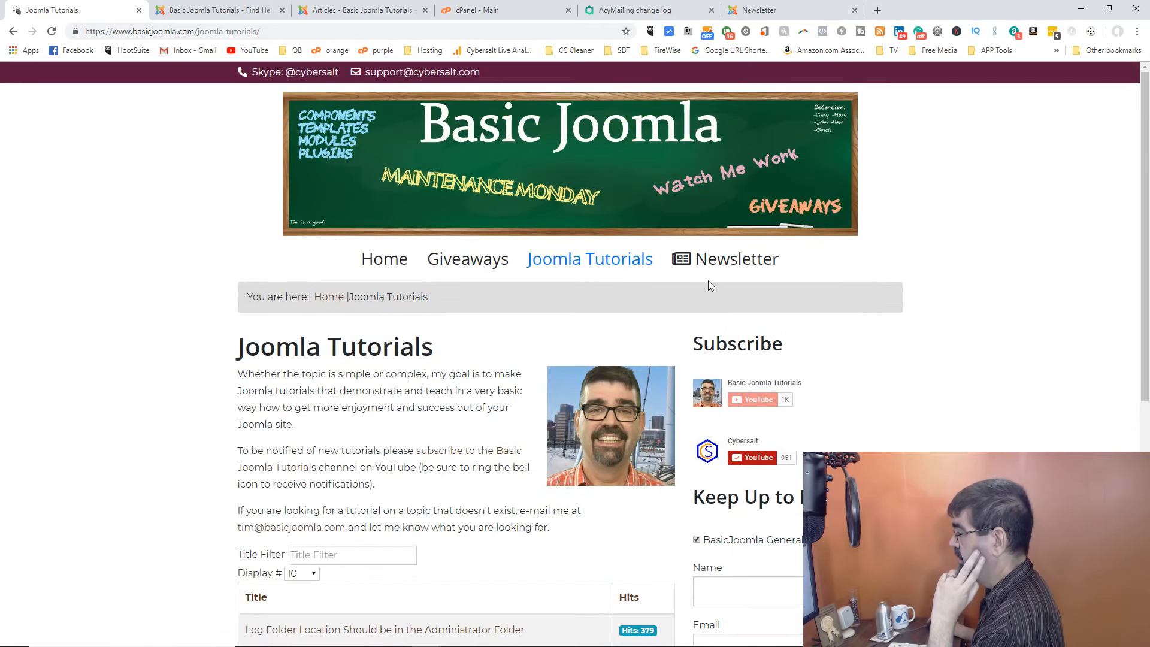
# Open the archived BasicJoomla News #001 on the public Newsletter page, read through its inserted article, and close it
pyautogui.click(717, 265)
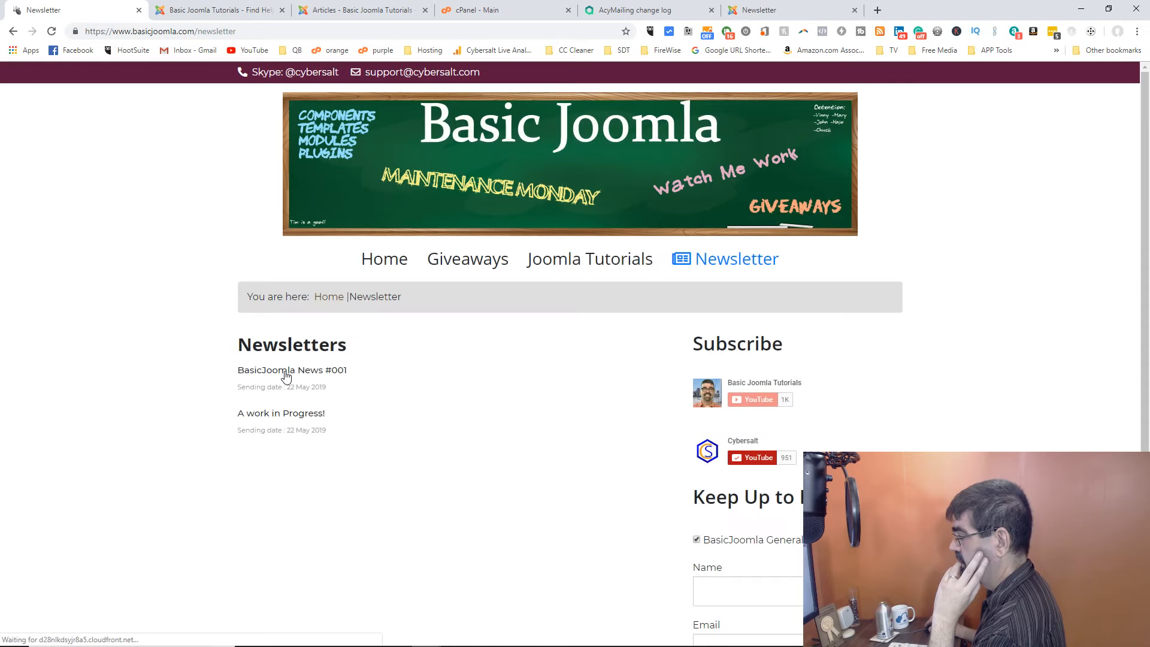
pyautogui.click(286, 372)
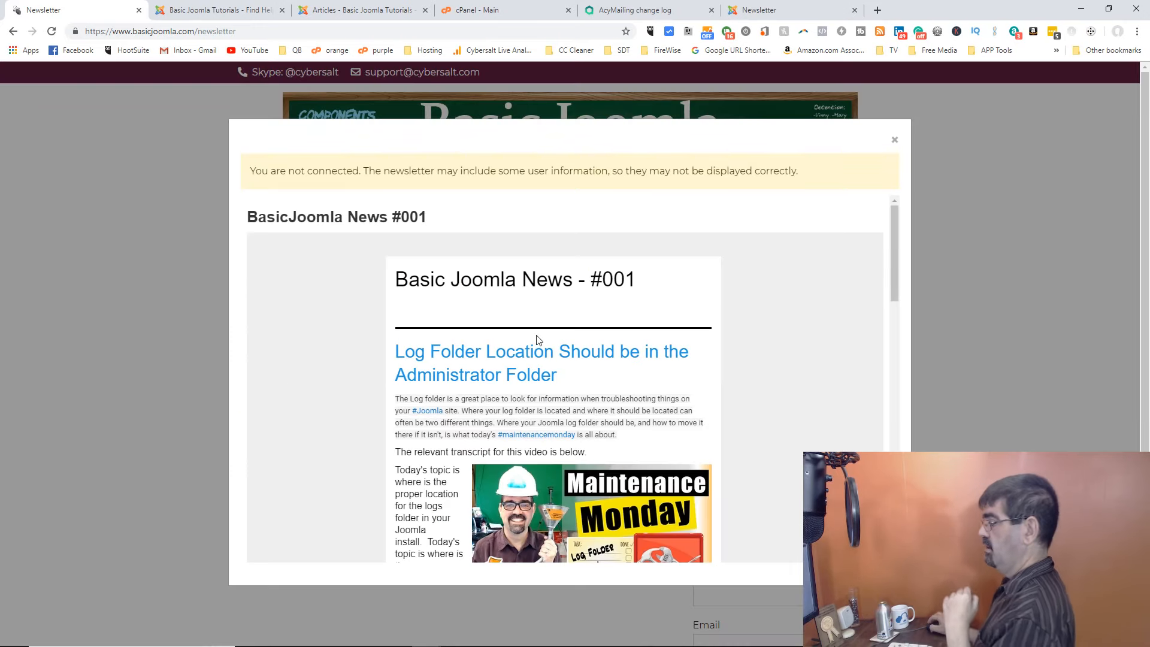
pyautogui.scroll(-4, 539, 342)
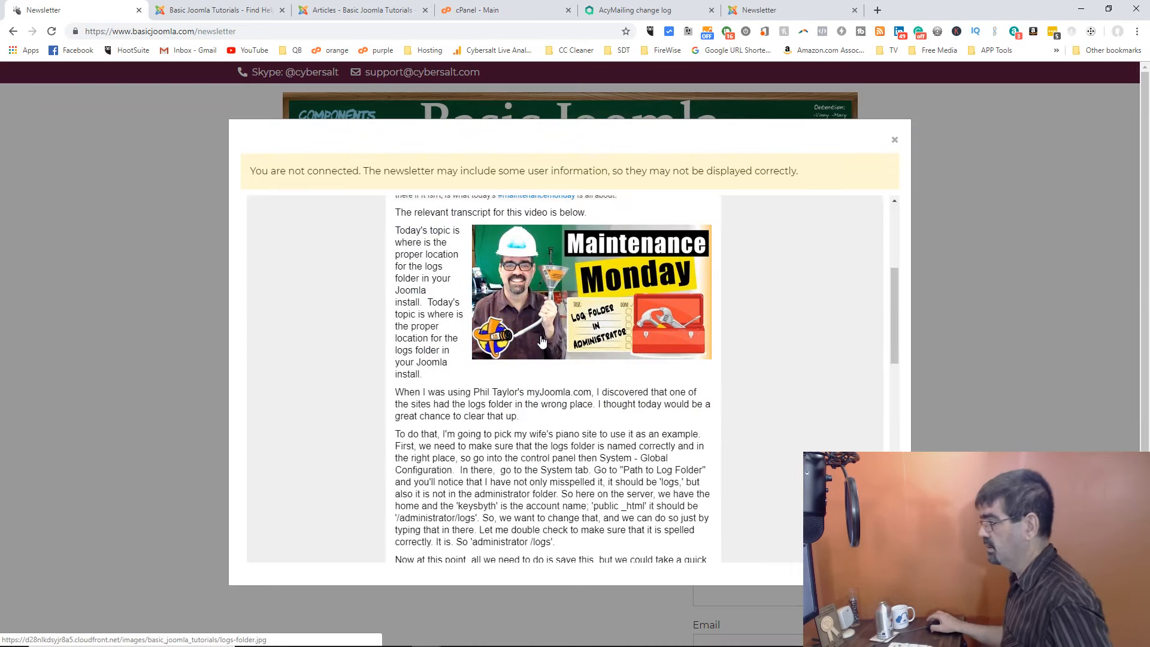
pyautogui.scroll(-8, 545, 340)
pyautogui.scroll(-2, 551, 339)
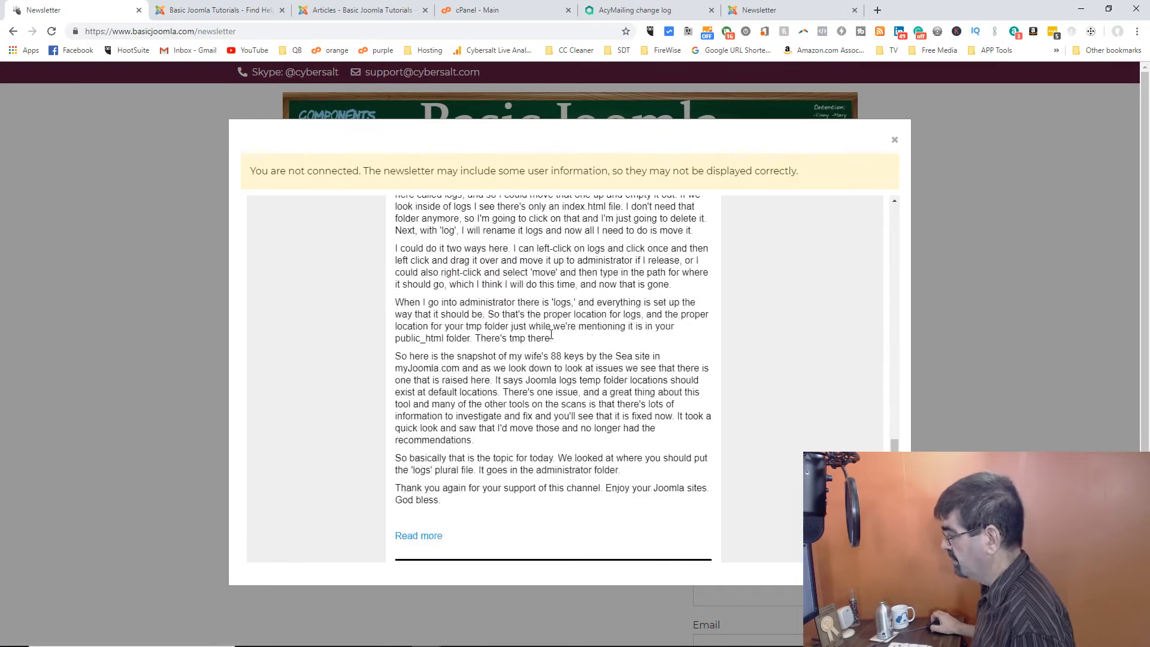
pyautogui.scroll(15, 551, 338)
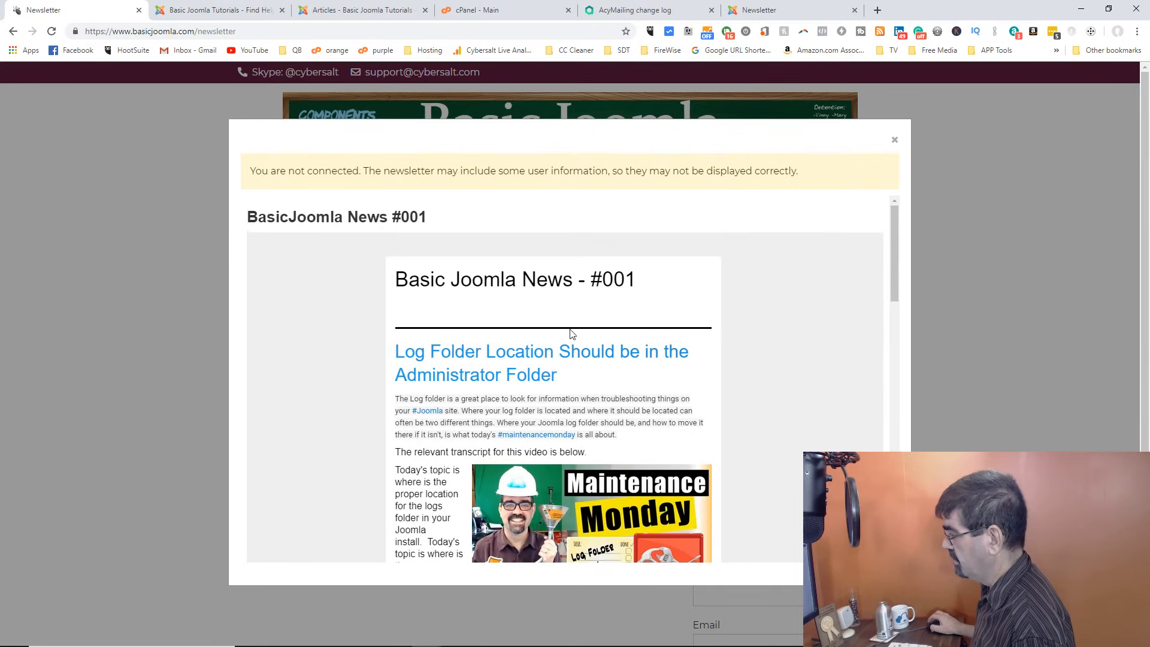
pyautogui.scroll(-10, 521, 360)
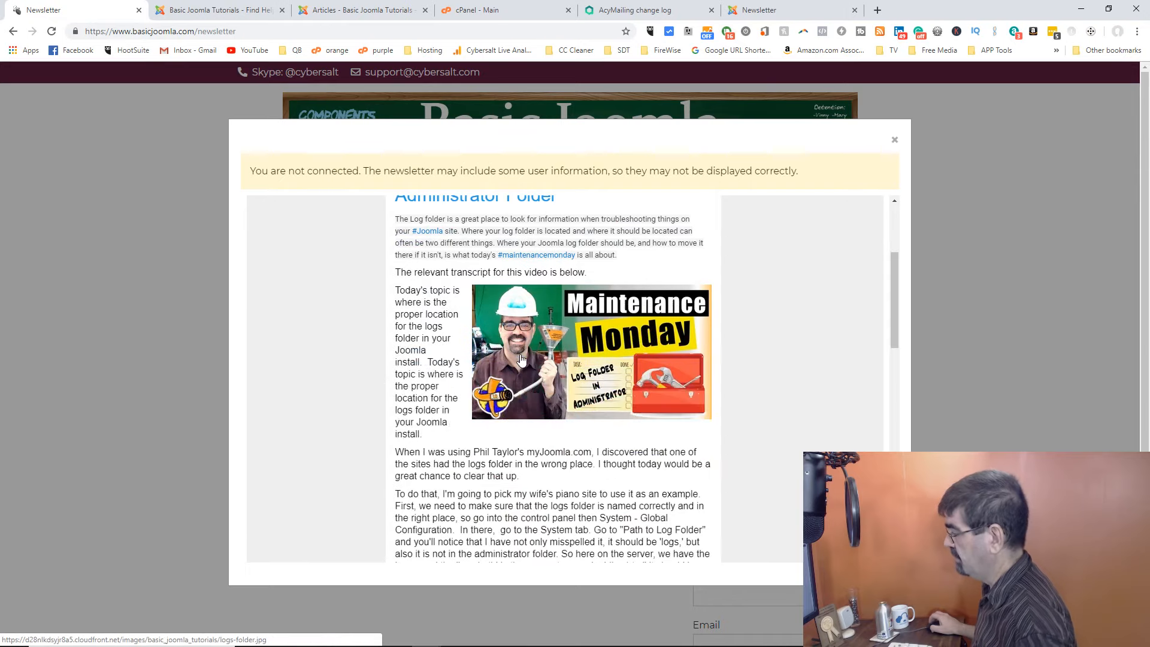
pyautogui.scroll(-8, 520, 353)
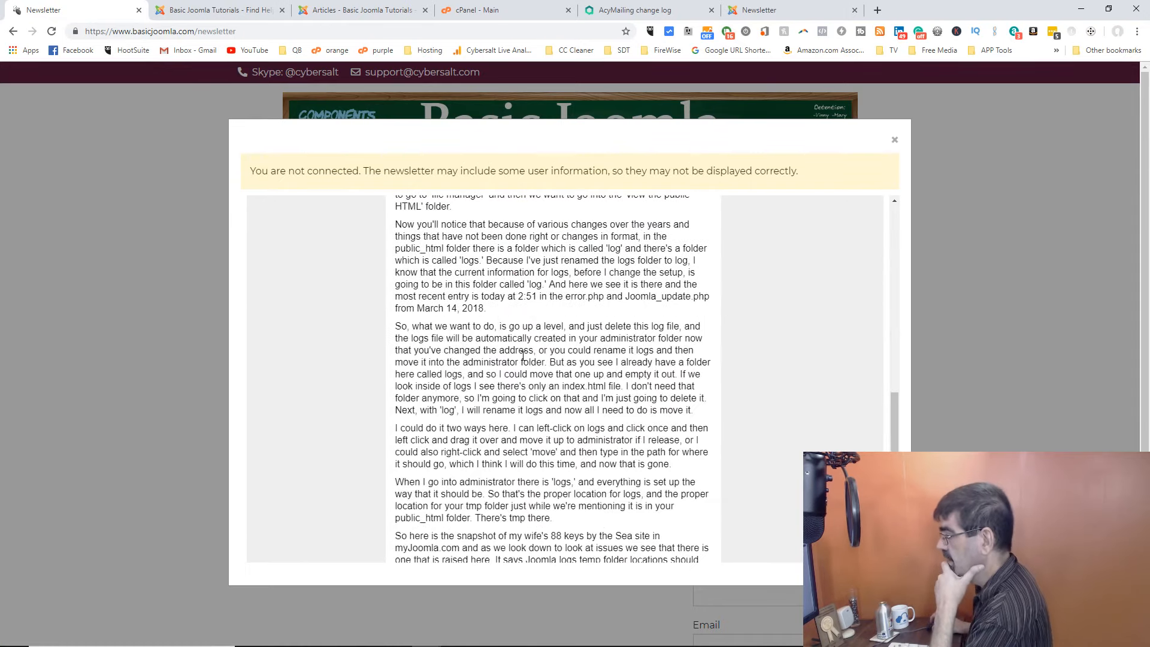
pyautogui.scroll(12, 522, 359)
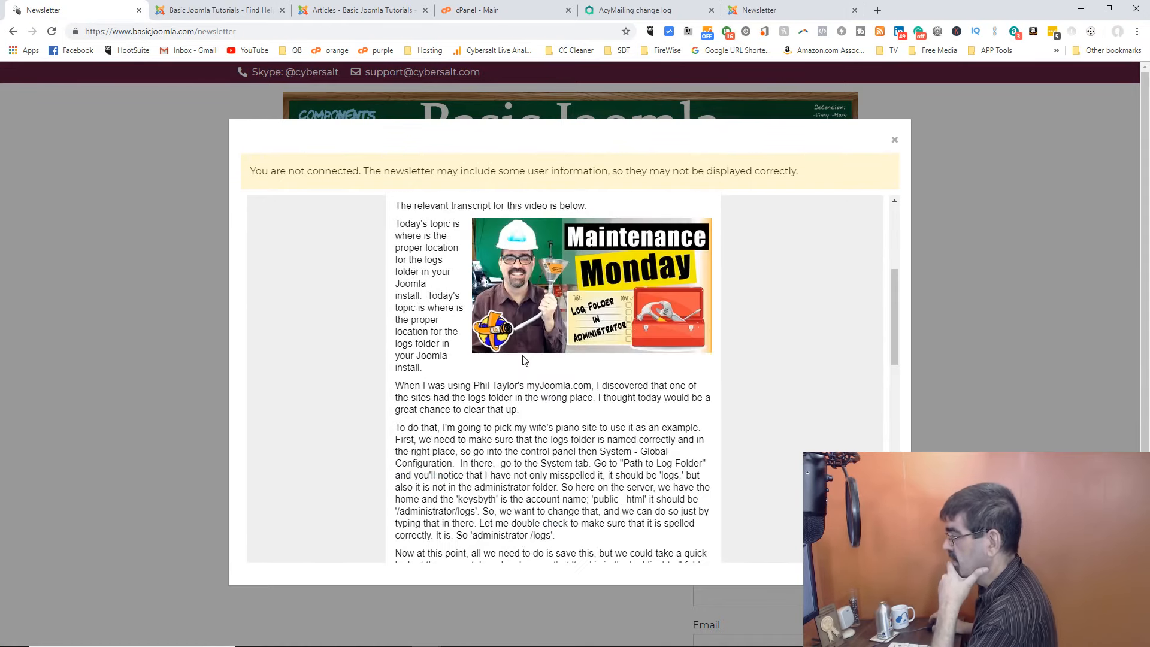
pyautogui.scroll(5, 523, 360)
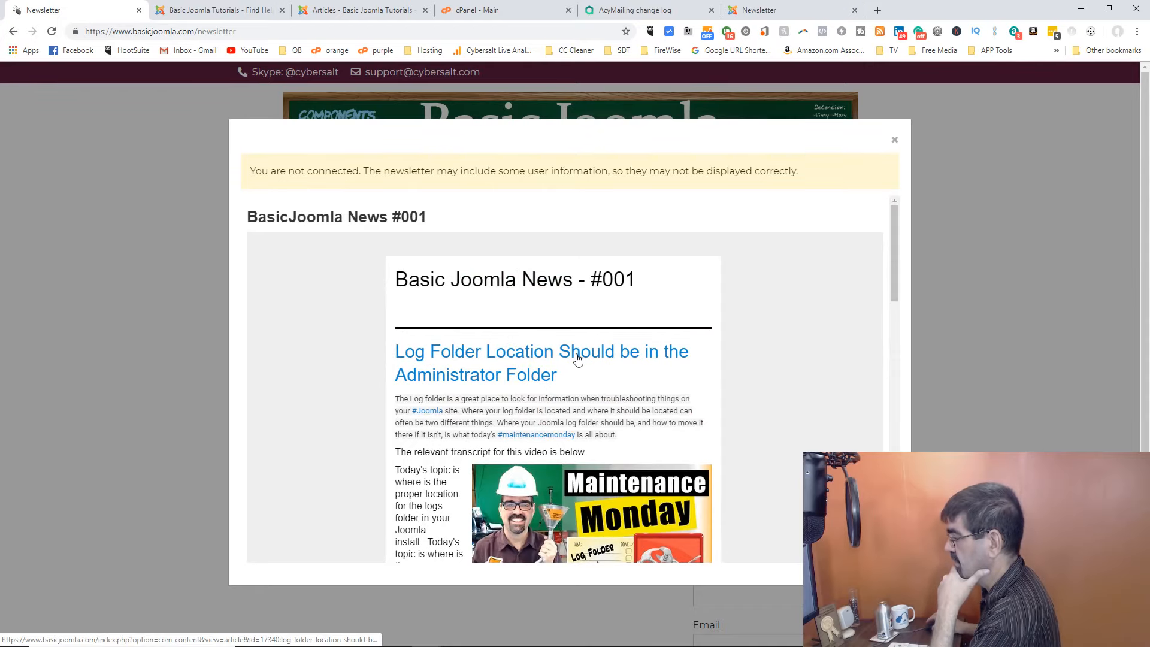
pyautogui.click(894, 139)
# Publish the "How to Set Up 2 Factor Authentication for YubiKey In Joomla" article in the article list again
pyautogui.click(242, 15)
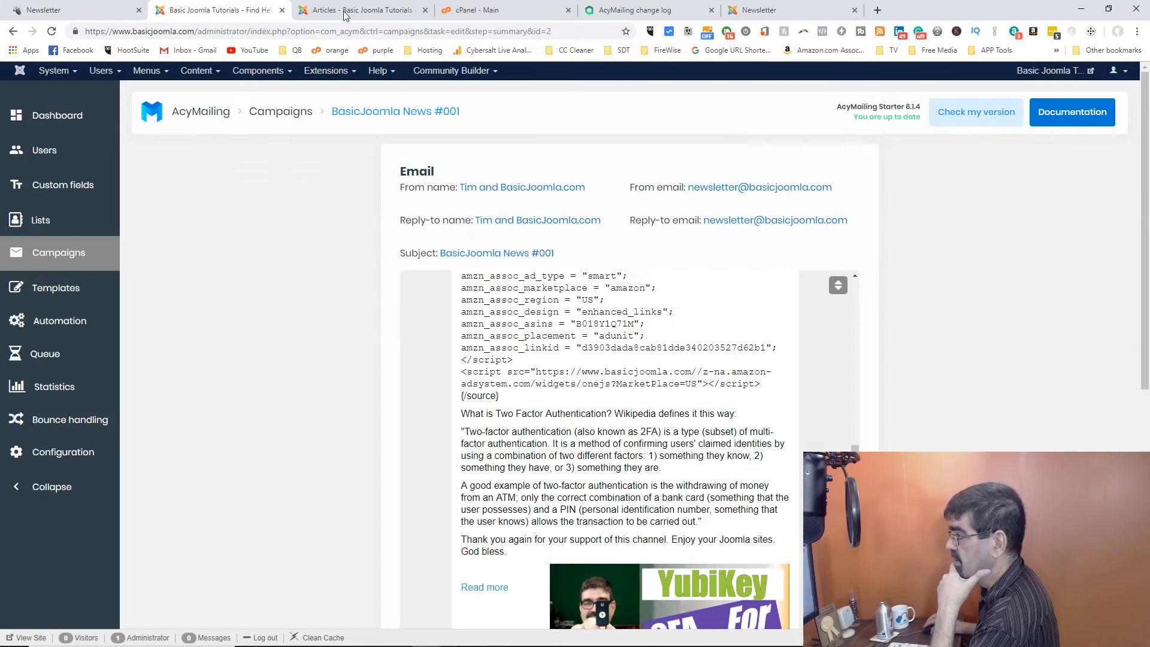
pyautogui.click(380, 15)
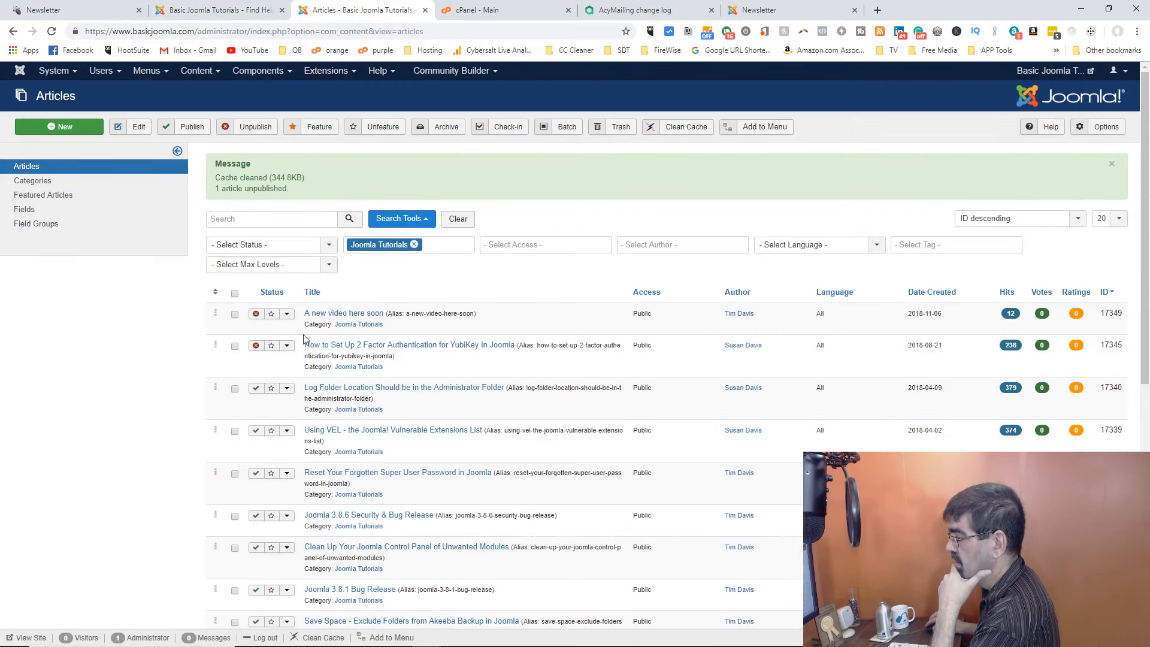
pyautogui.click(256, 346)
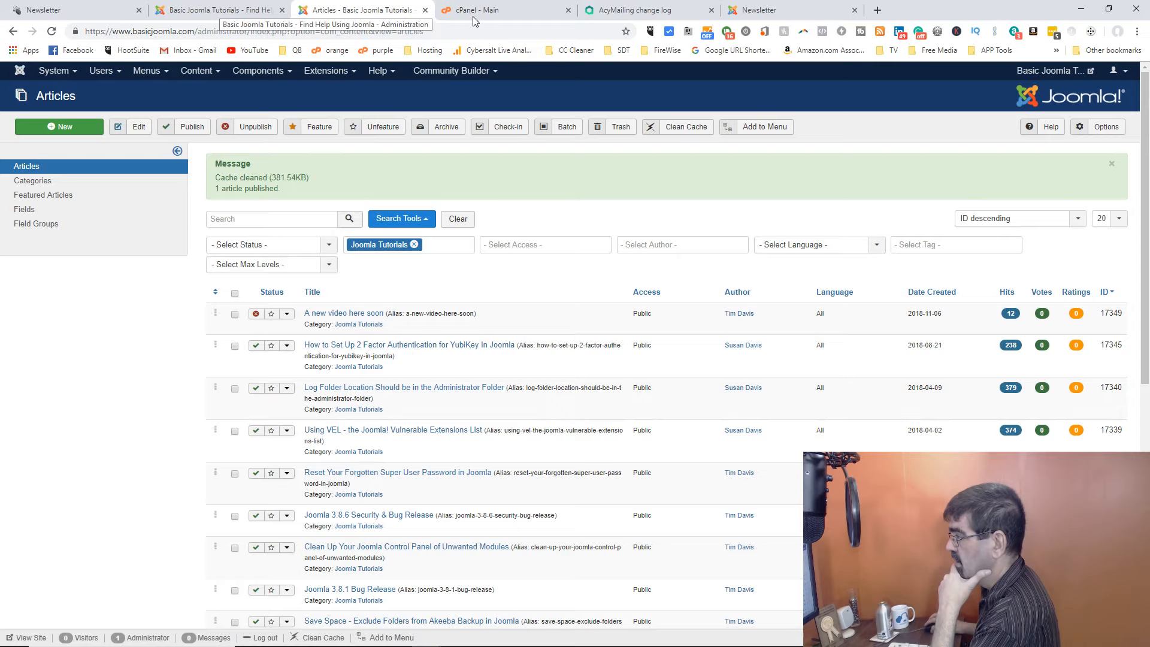
# Recheck which article the archived BasicJoomla News #001 shows on the public site, and close the newsletter popup
pyautogui.click(90, 17)
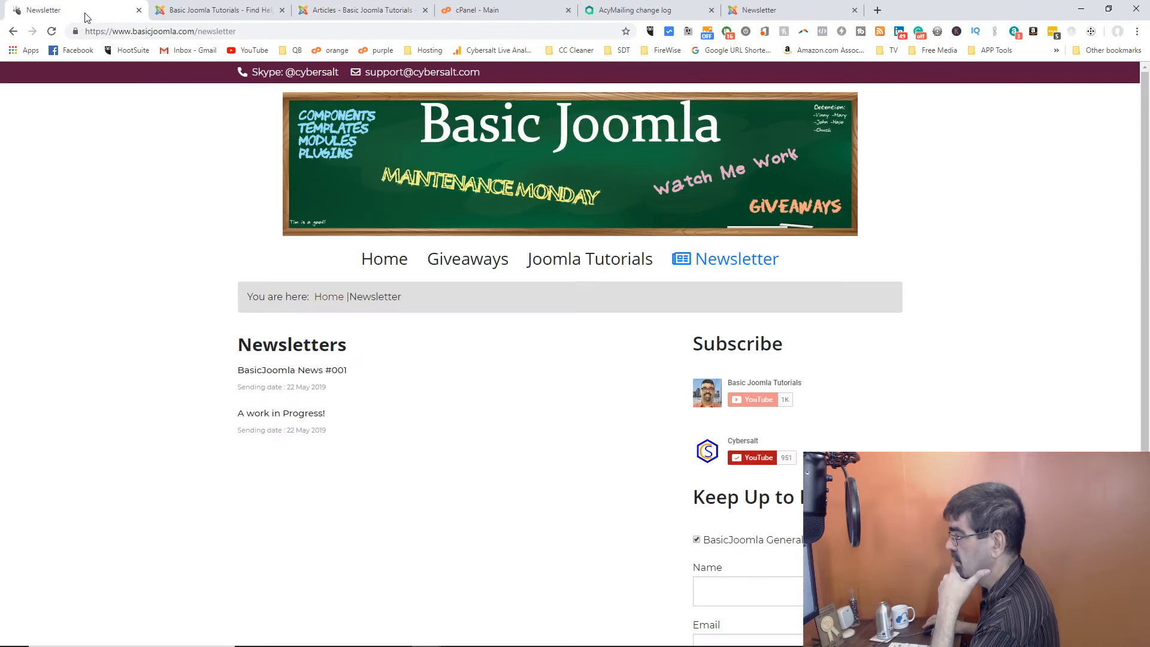
pyautogui.click(317, 371)
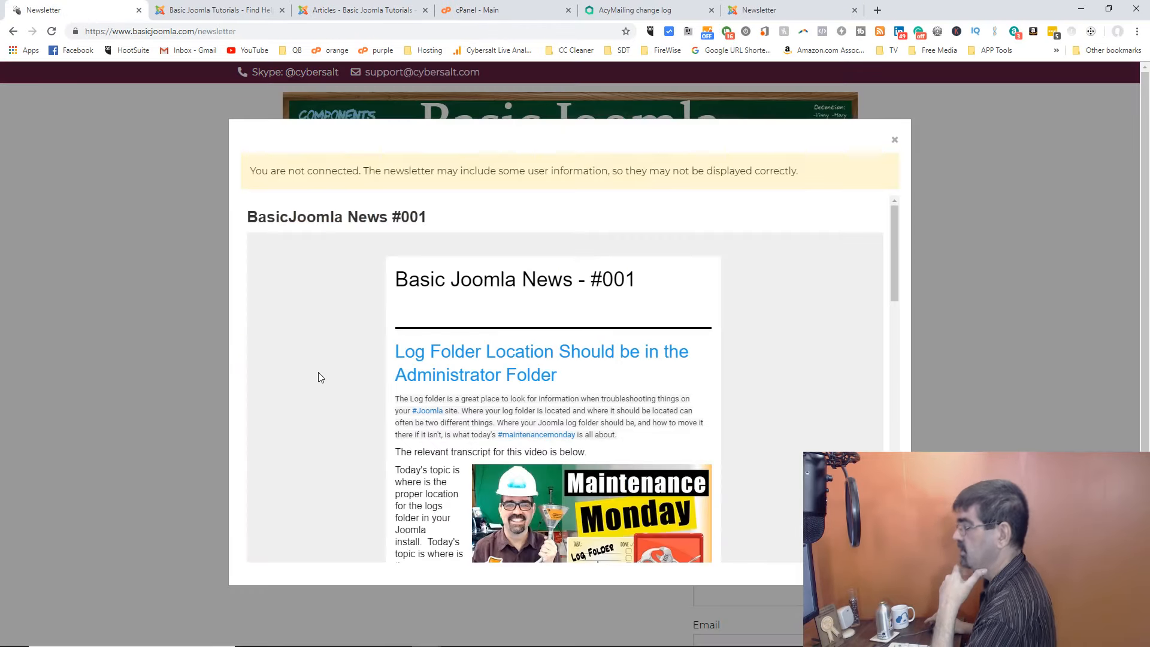
pyautogui.rightClick(345, 311)
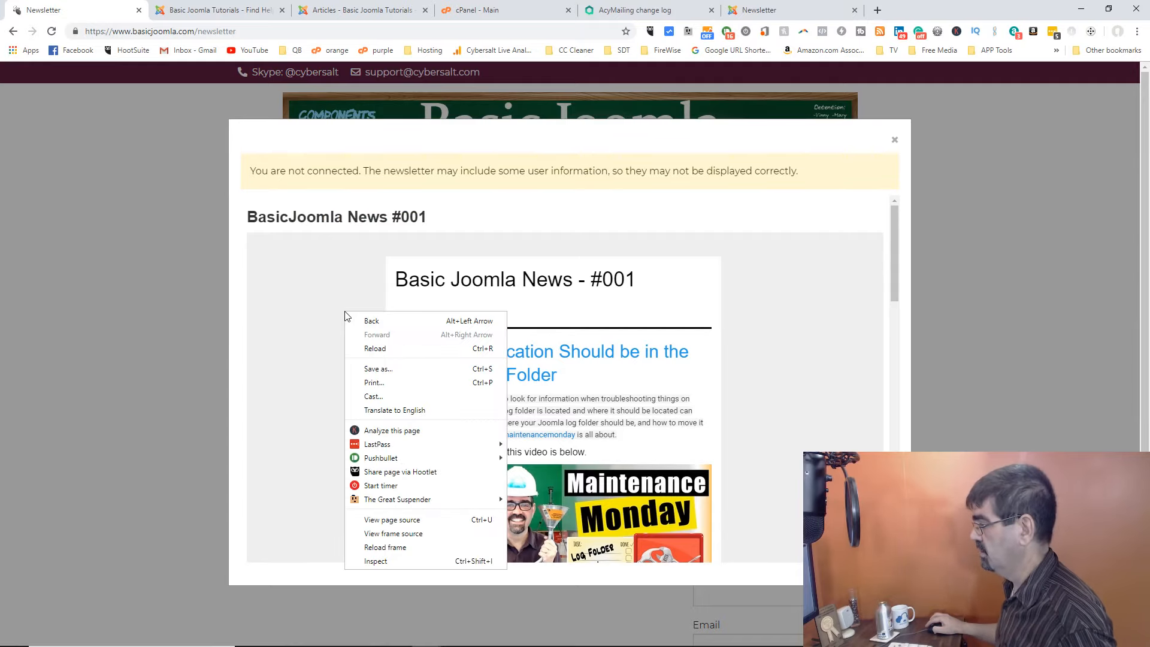
pyautogui.click(894, 140)
pyautogui.click(894, 140)
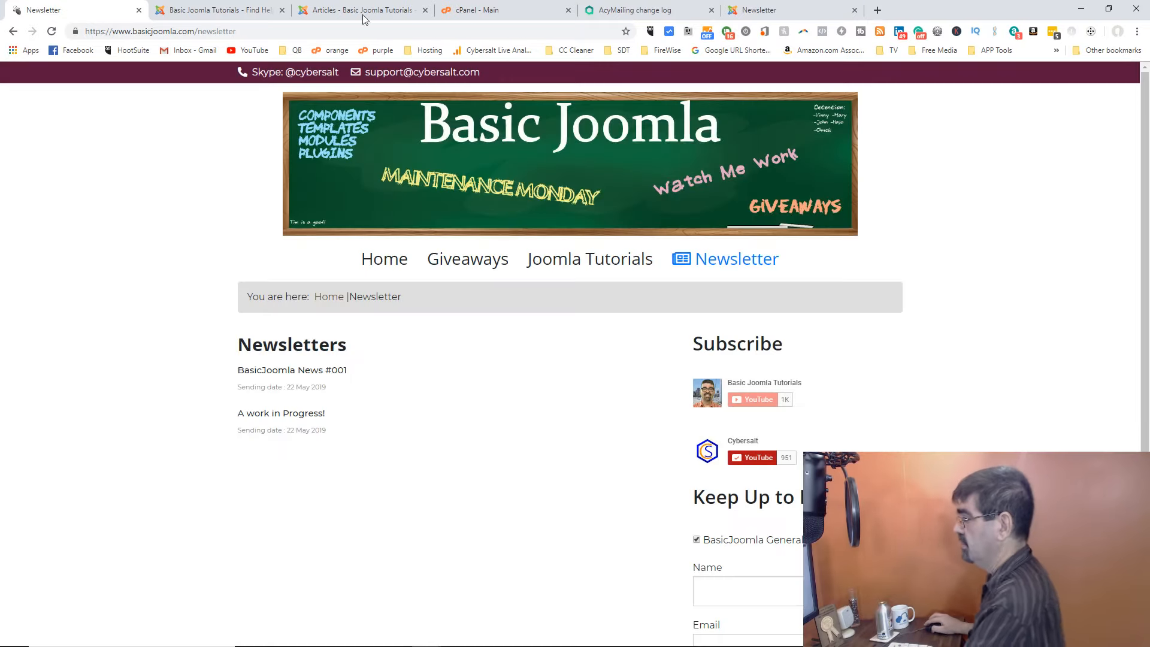
# Reload the public Newsletter page and clean the Joomla site cache from the administrator
pyautogui.click(52, 31)
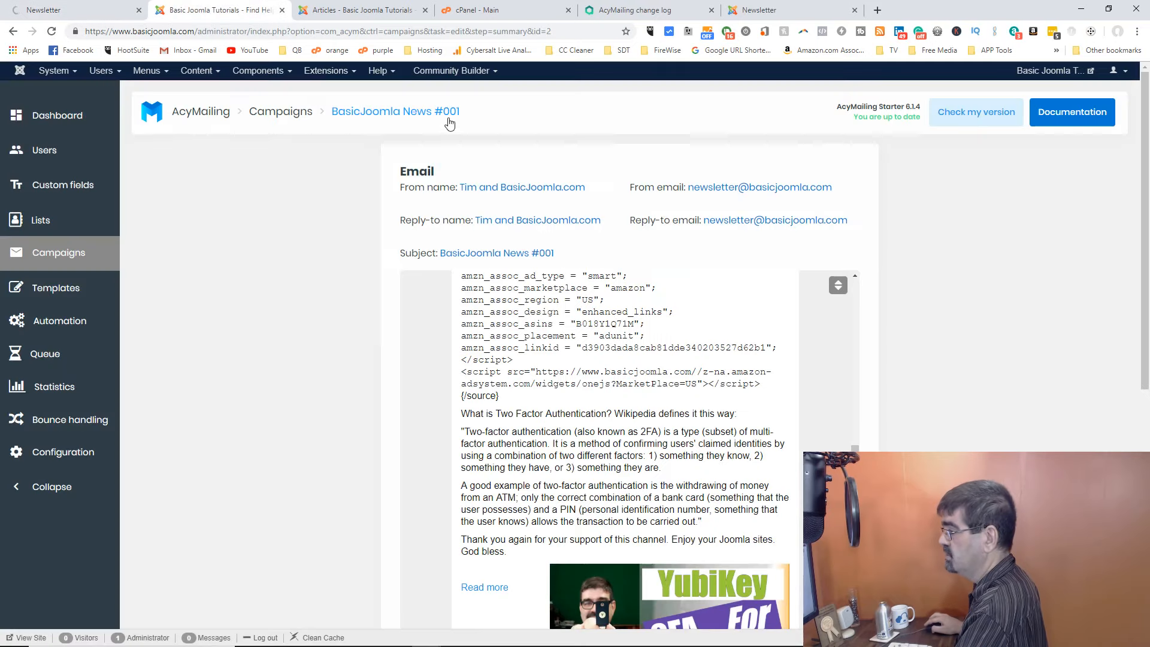
pyautogui.hotkey('ctrl', 'Tab')
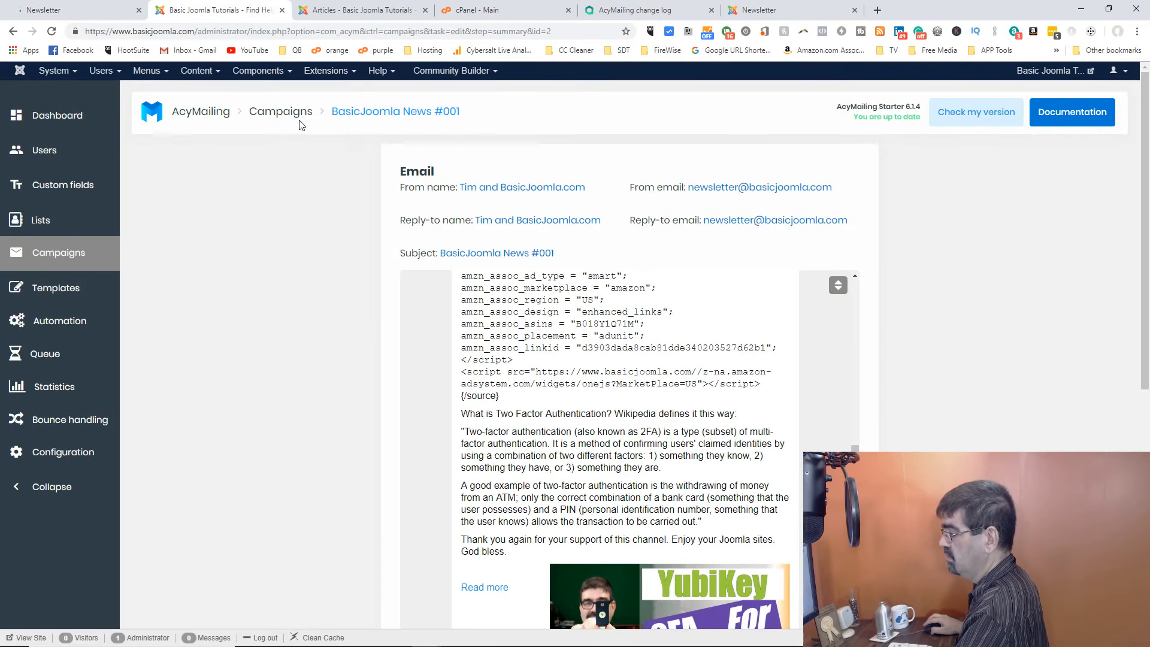
pyautogui.click(326, 638)
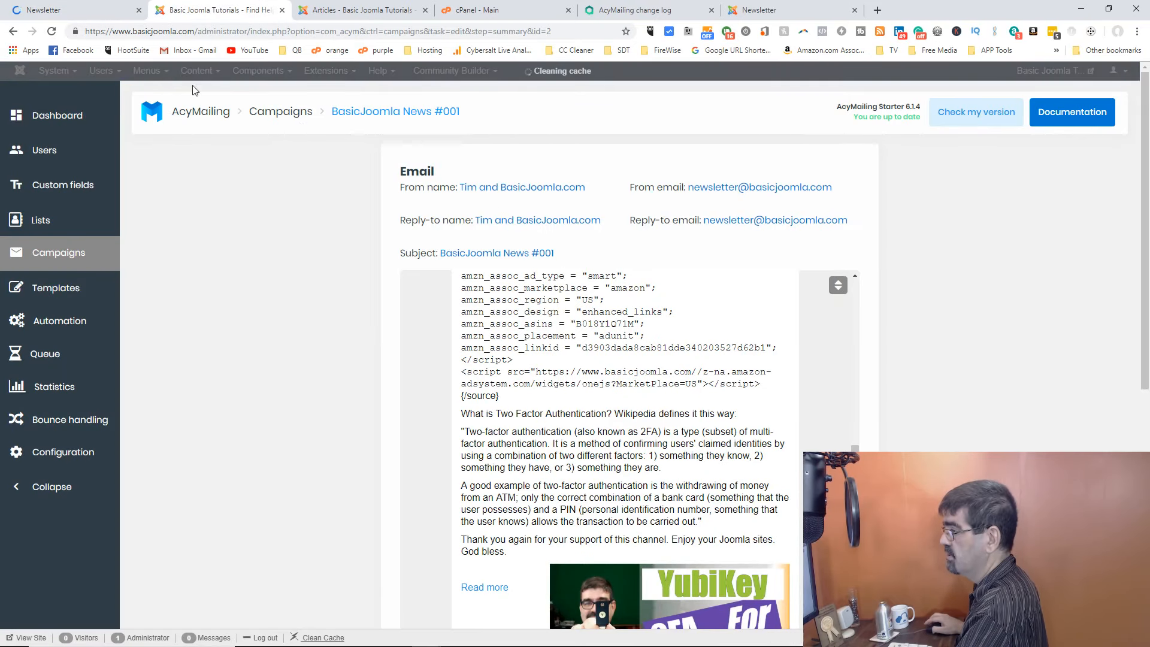
# Refresh the public Newsletter page, open the archived BasicJoomla News #001, and review its inserted article from start to end
pyautogui.click(66, 13)
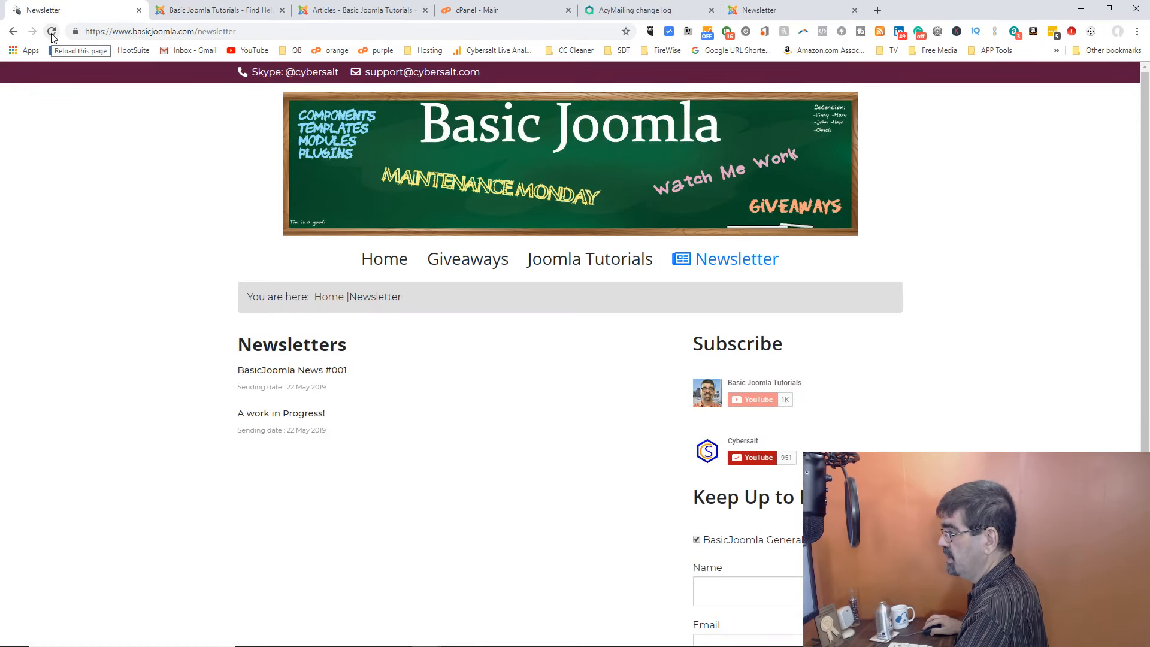
pyautogui.click(52, 34)
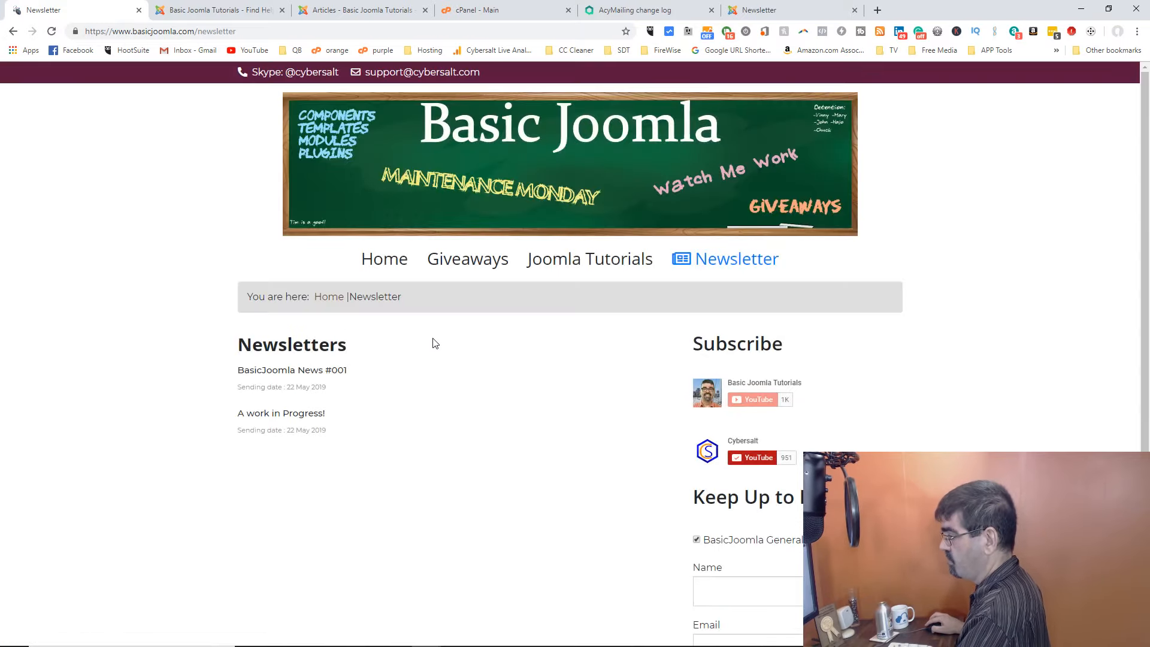
pyautogui.click(311, 374)
pyautogui.scroll(-3, 539, 374)
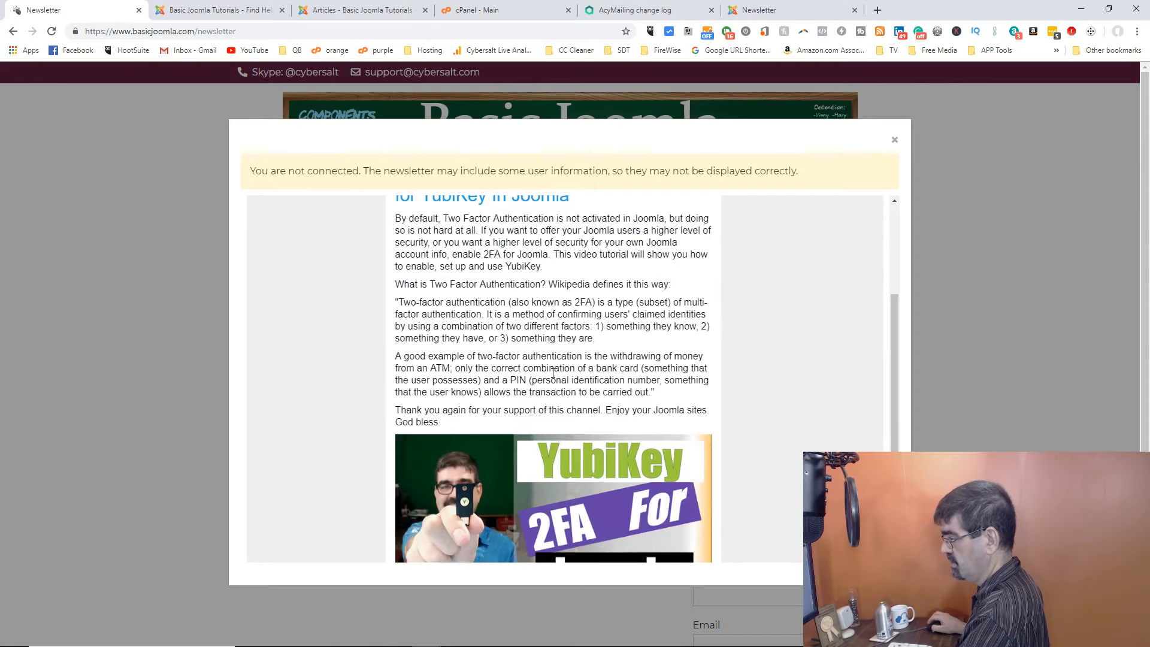
pyautogui.scroll(-3, 552, 375)
pyautogui.scroll(6, 551, 378)
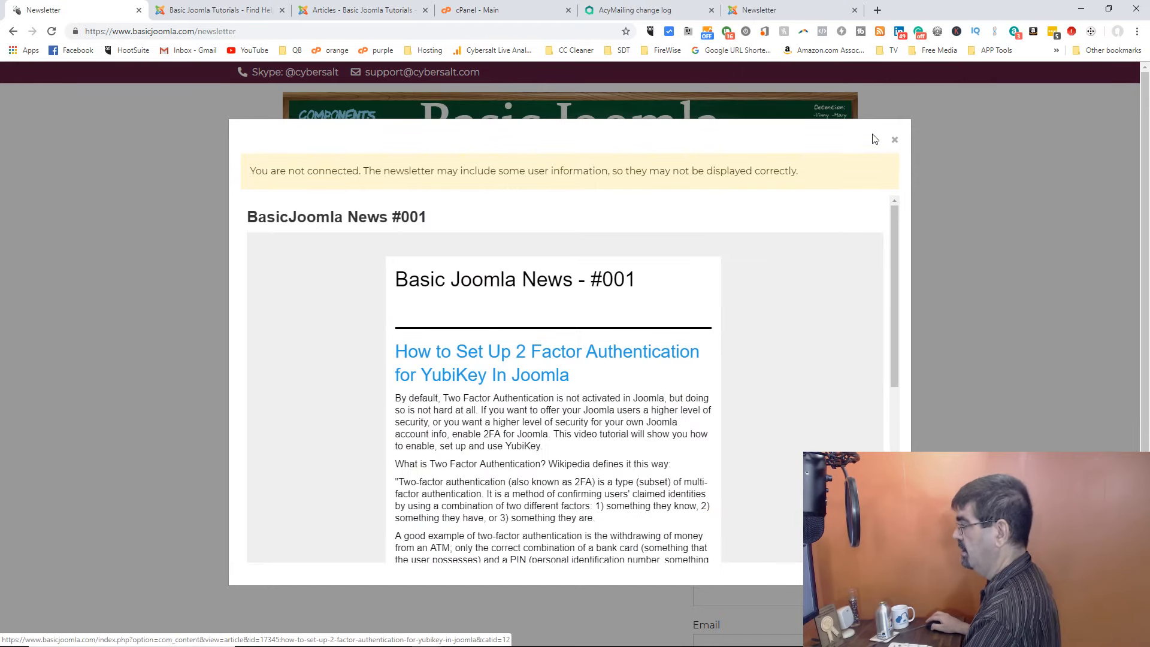
# Close the archived newsletter popup on the public site and reload the BasicJoomla News #001 campaign summary in the AcyMailing administrator
pyautogui.click(894, 140)
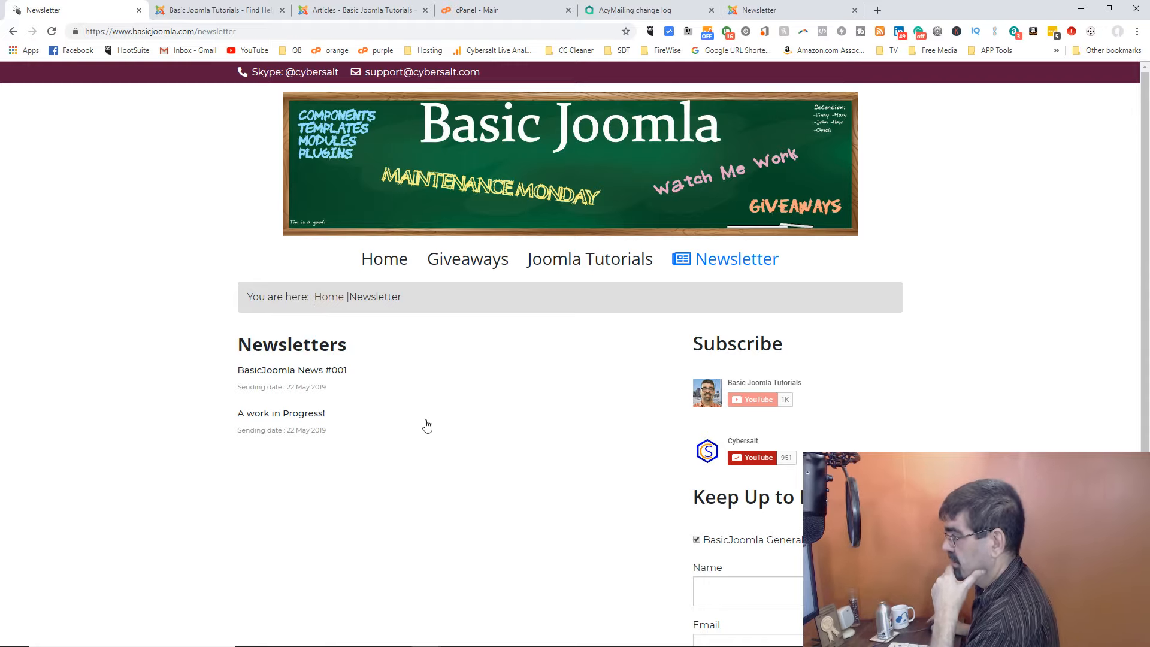
pyautogui.scroll(-3, 546, 403)
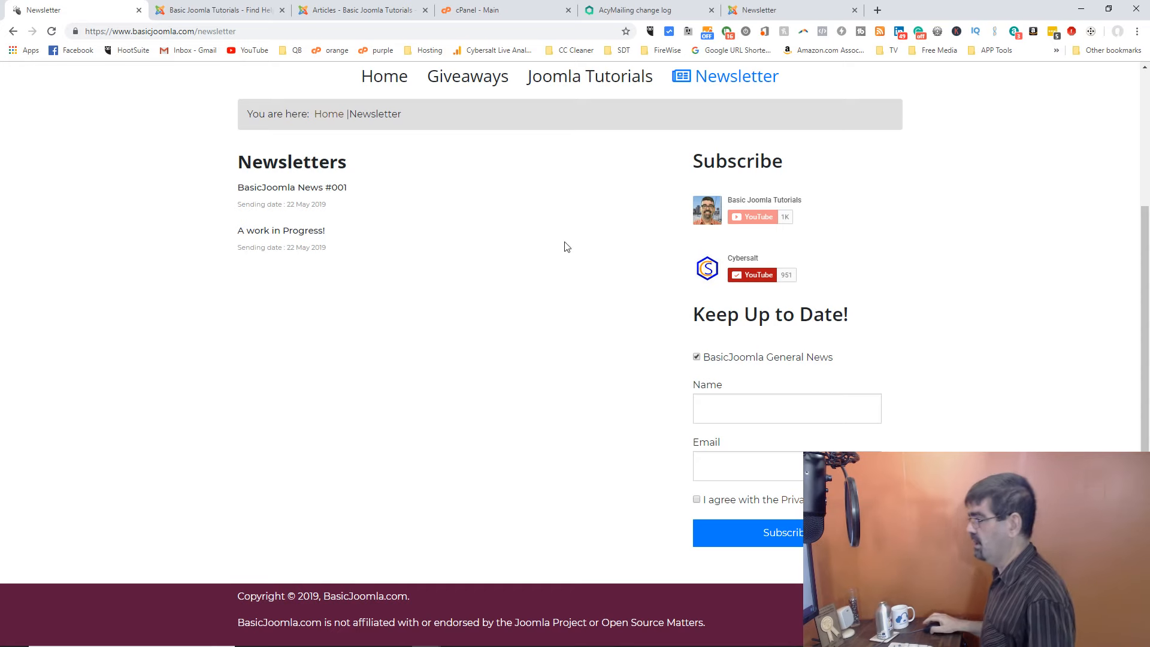
pyautogui.click(193, 10)
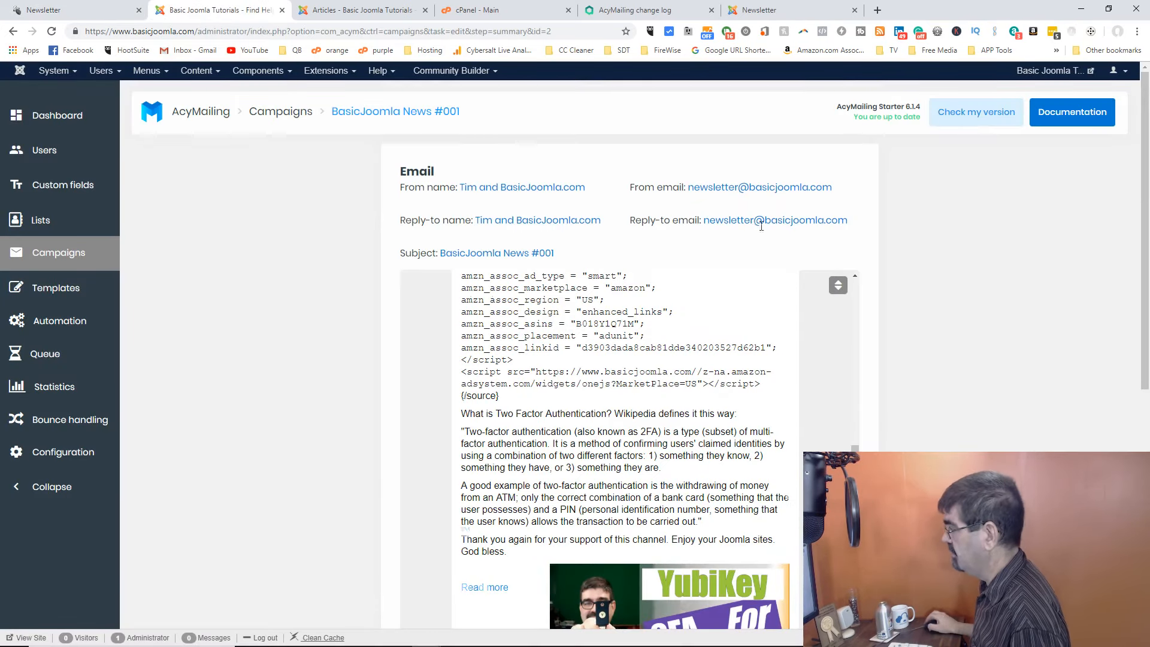
pyautogui.click(368, 115)
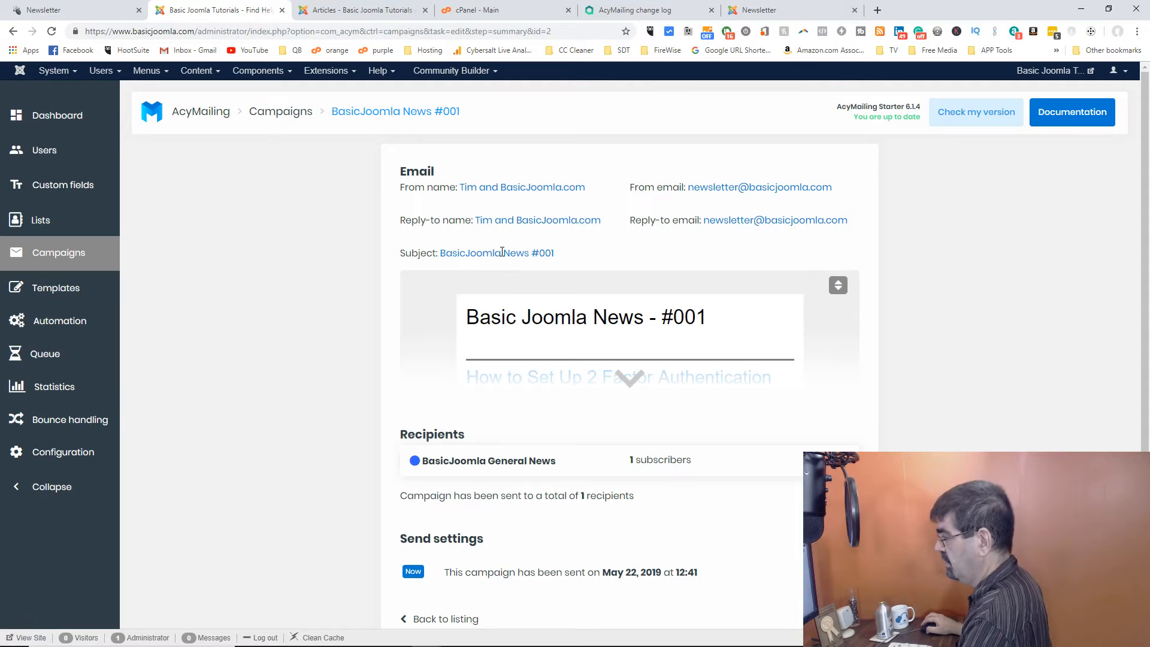
# Review the BasicJoomla News #001 campaign summary and expand its email preview to check the content through to the end
pyautogui.scroll(-2, 501, 252)
pyautogui.scroll(2, 501, 258)
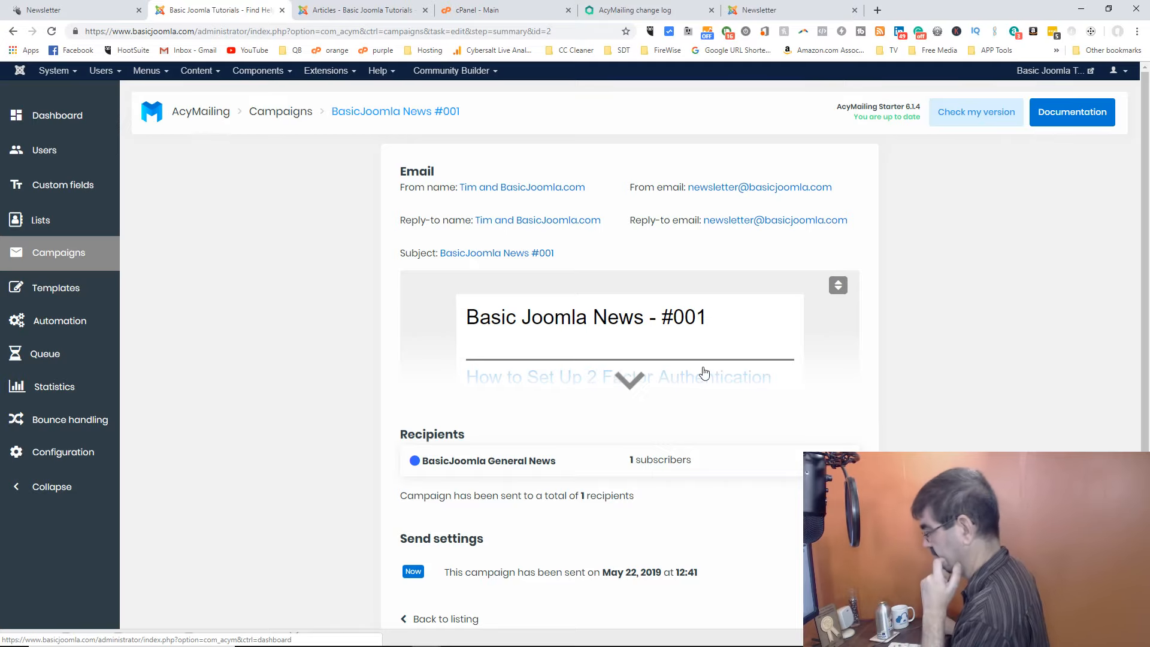
pyautogui.scroll(-2, 847, 360)
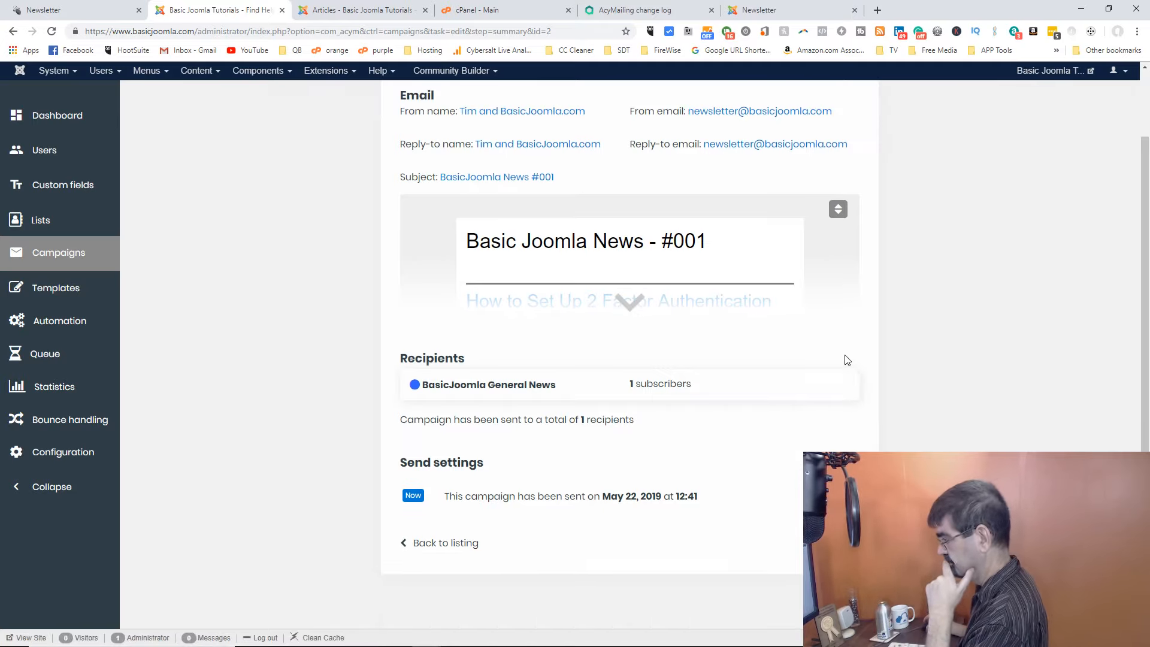
pyautogui.click(629, 302)
pyautogui.scroll(-1, 648, 315)
pyautogui.scroll(-10, 649, 314)
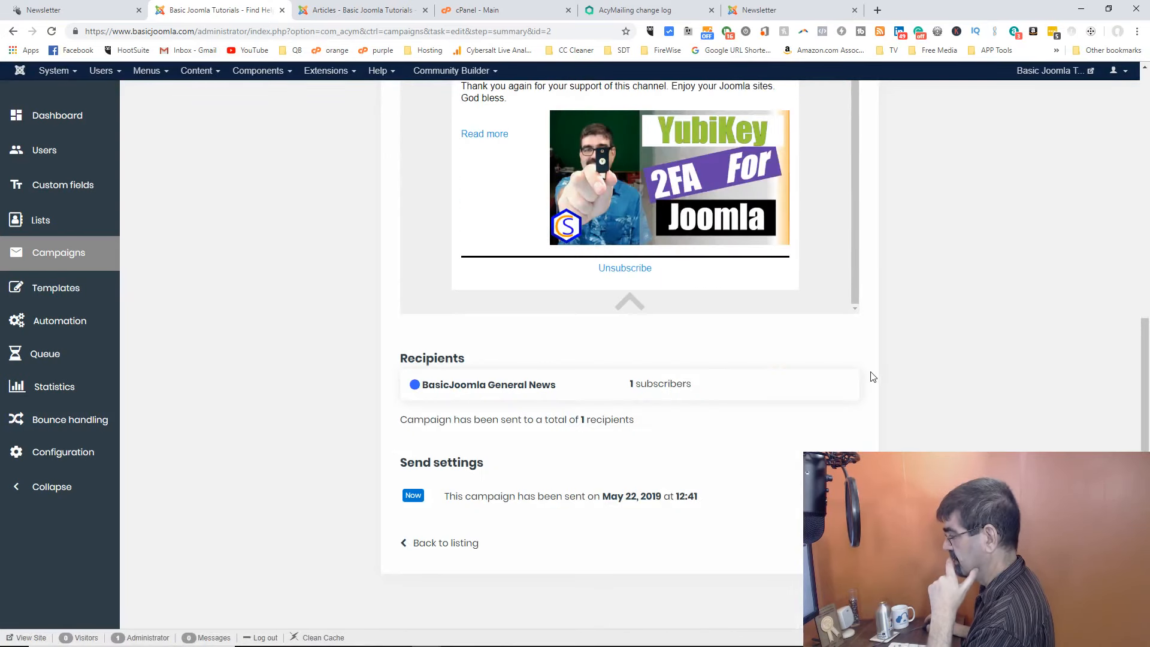
# Return to the campaign listing, reopen BasicJoomla News #001, and examine its email, recipients and send settings for available options
pyautogui.click(434, 549)
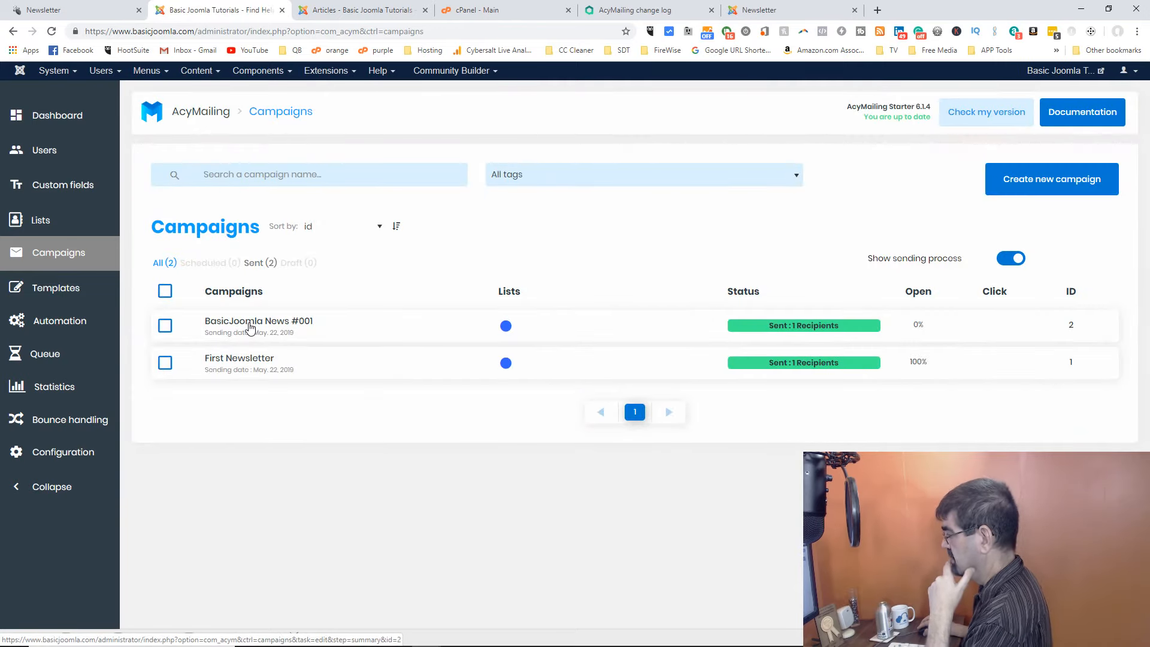
pyautogui.click(250, 326)
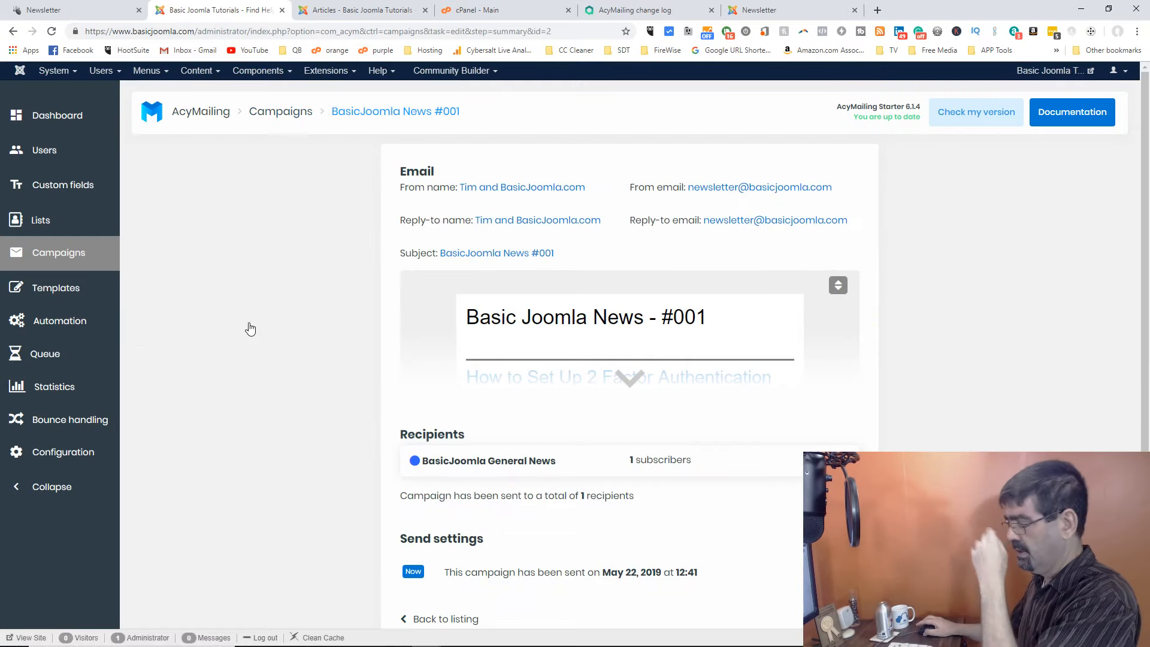
pyautogui.scroll(-2, 305, 339)
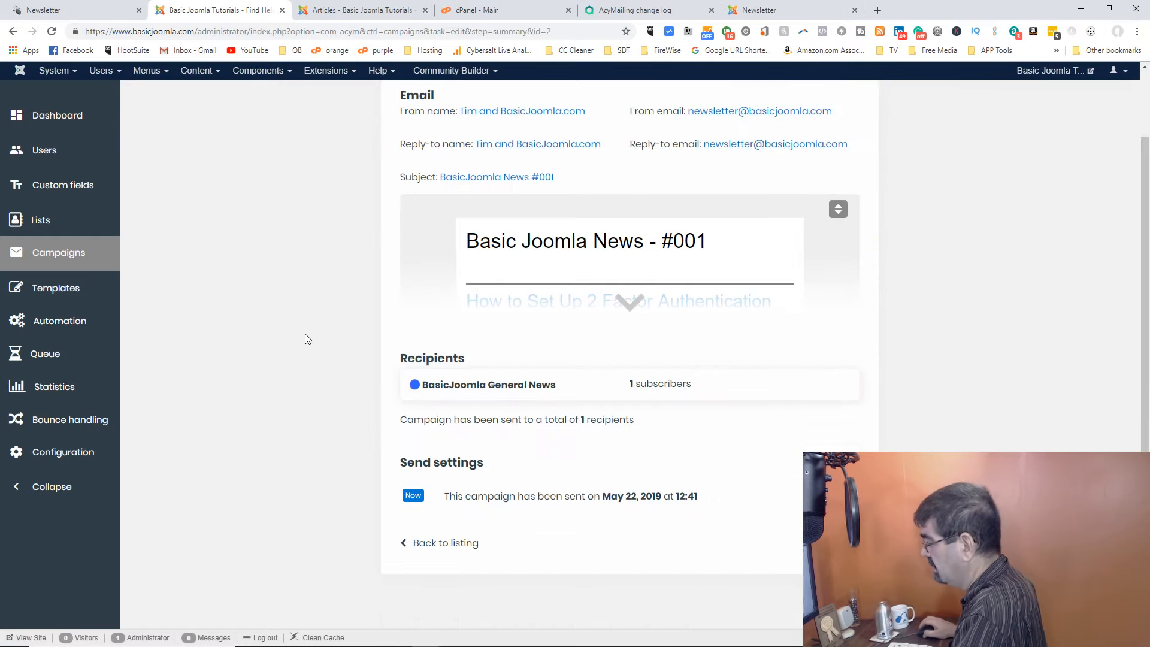
pyautogui.scroll(2, 304, 339)
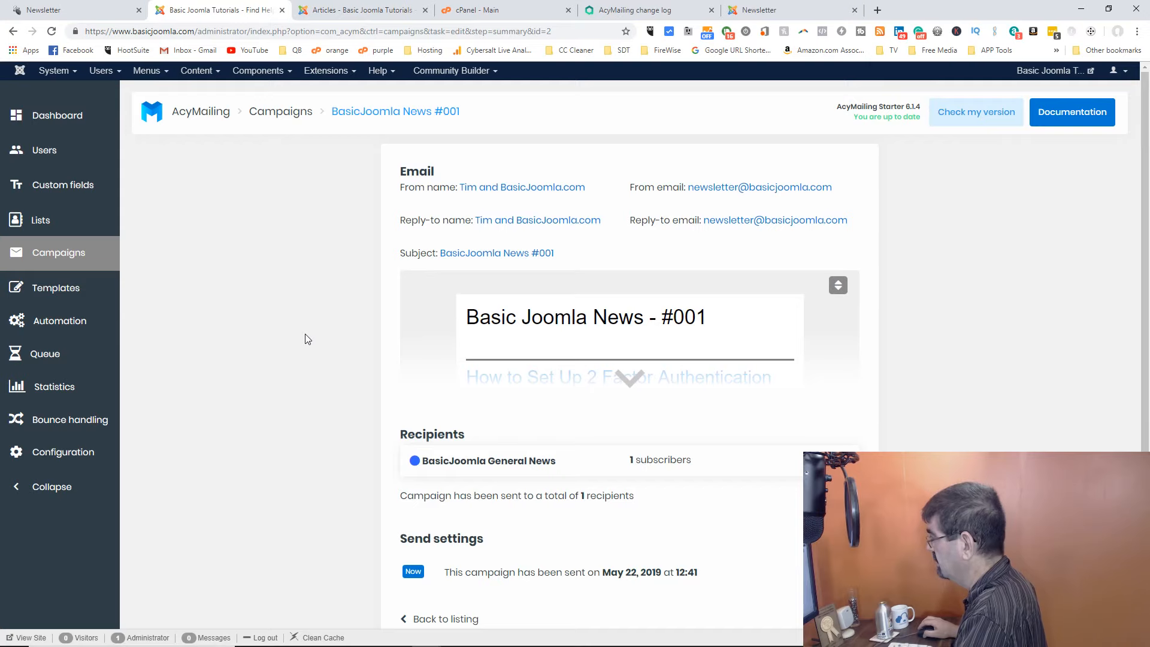
pyautogui.scroll(-2, 307, 339)
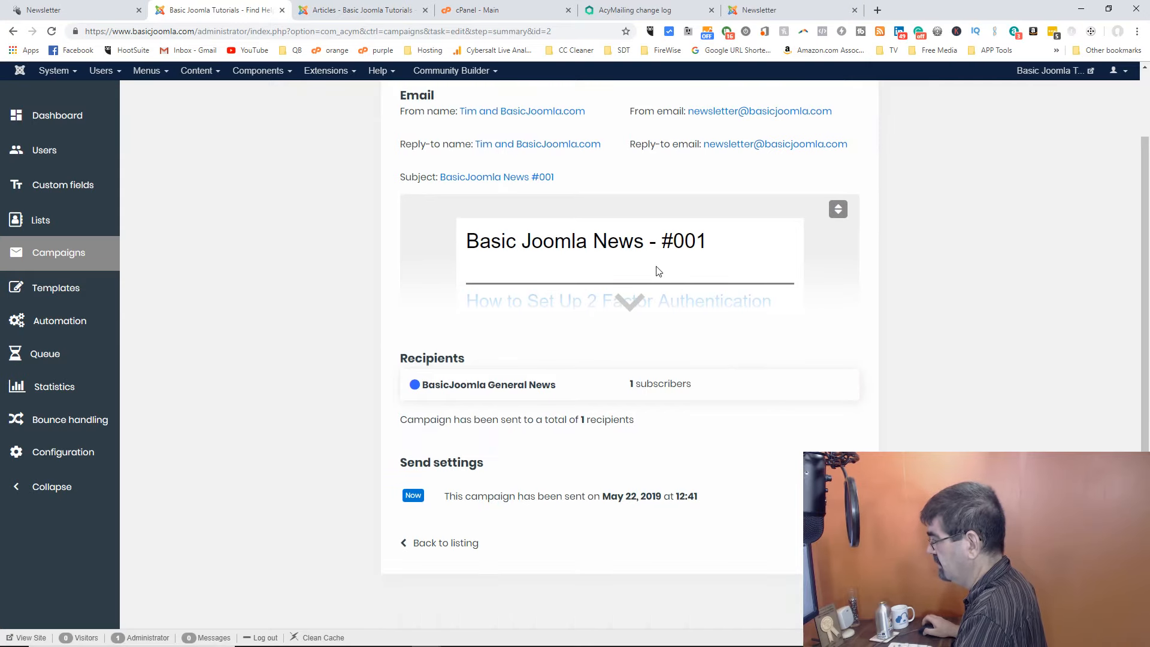
pyautogui.scroll(2, 659, 271)
pyautogui.scroll(1, 659, 270)
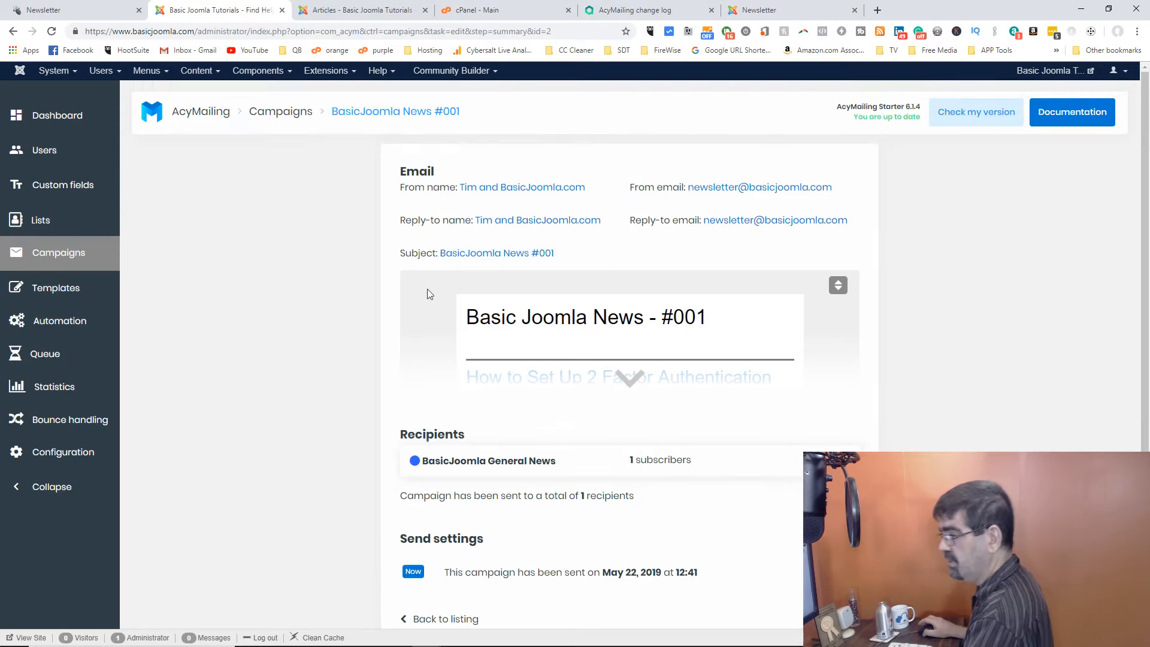